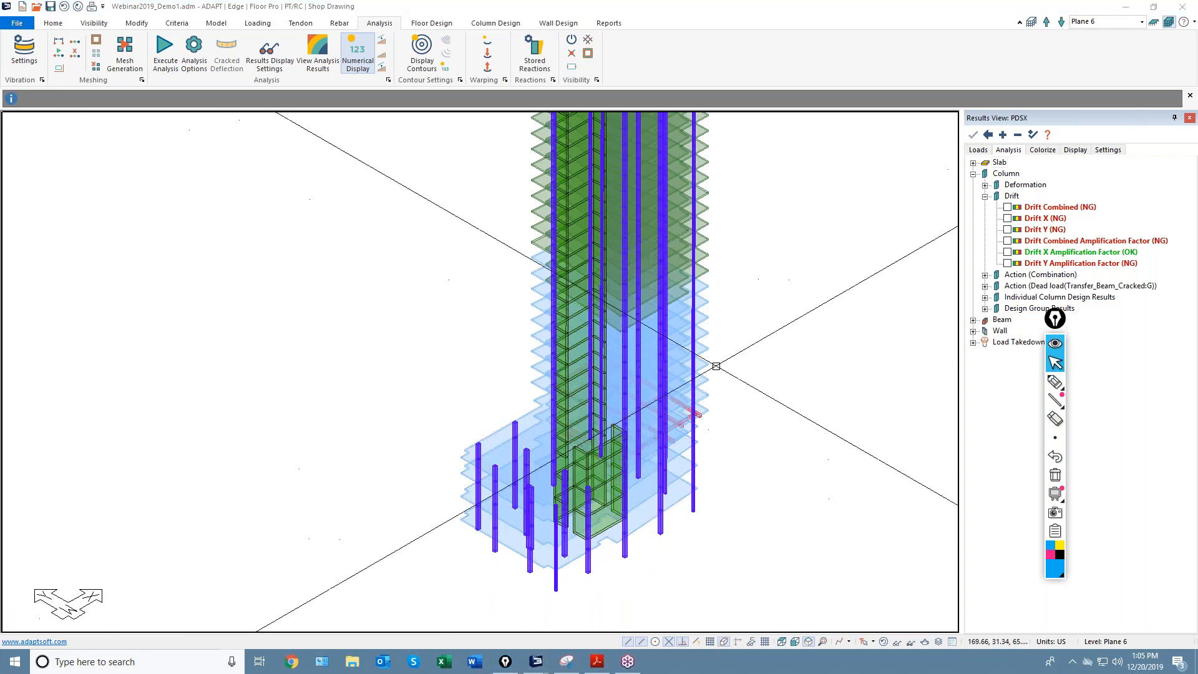
# Pan the tower model, show only the Plane 3 level, and view it from the top.
pyautogui.moveTo(737, 371); pyautogui.dragTo(661, 367, button='middle')
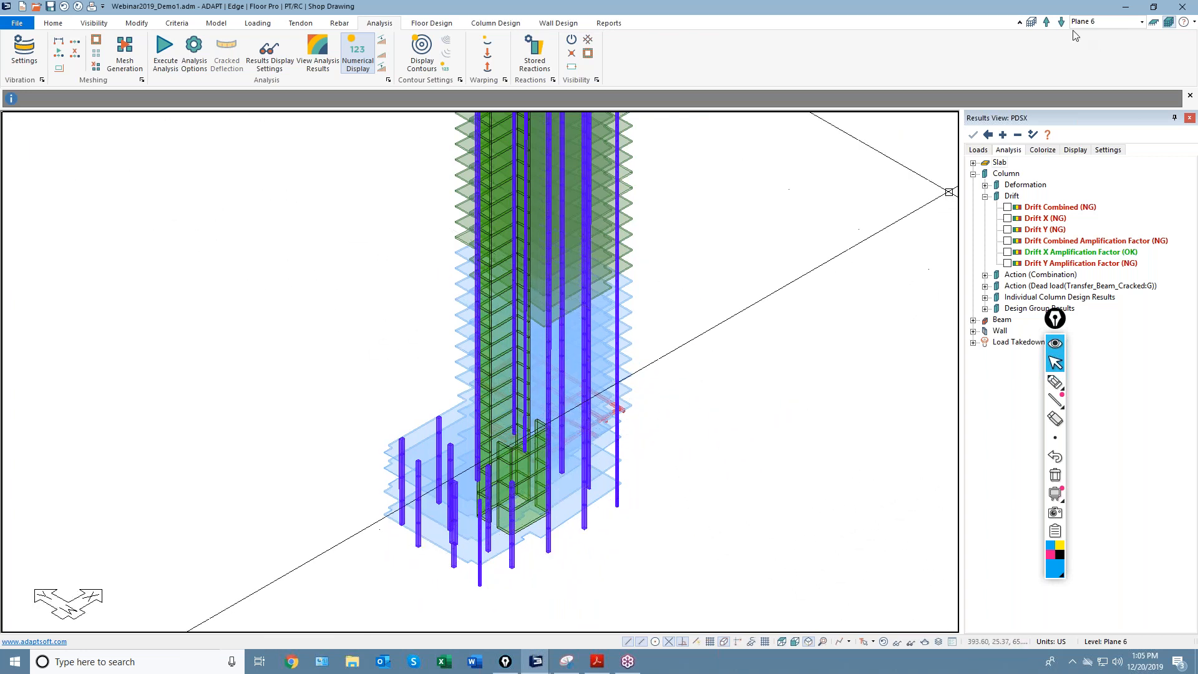
pyautogui.click(1153, 22)
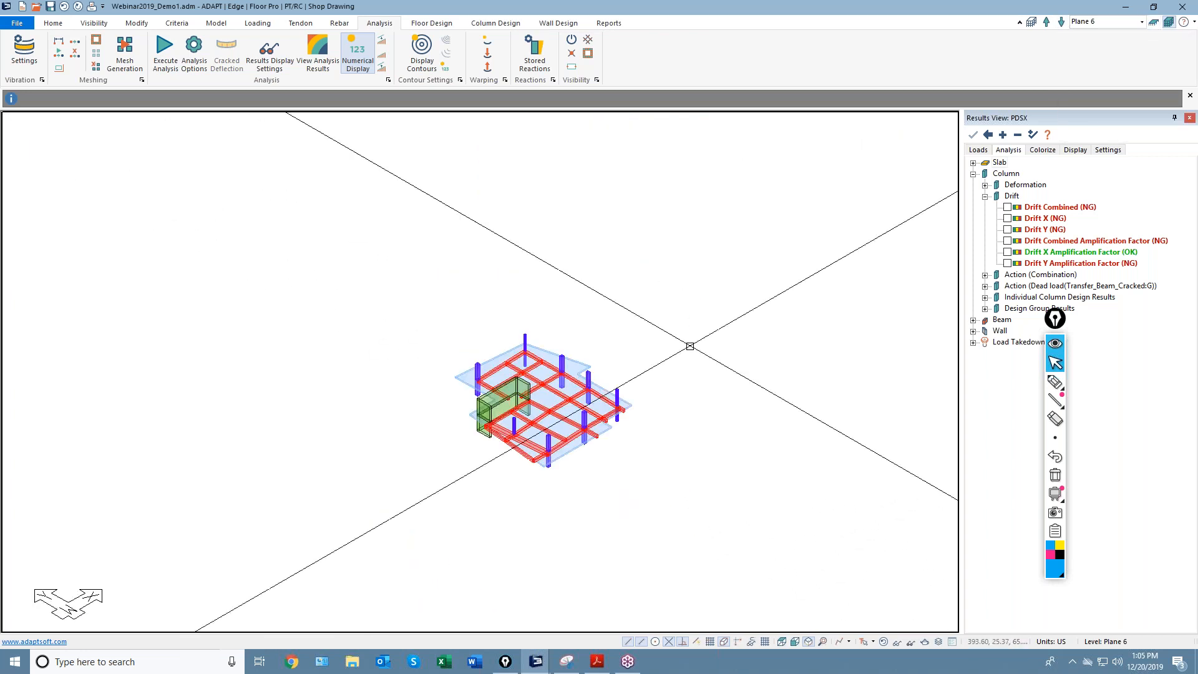
pyautogui.click(1062, 23)
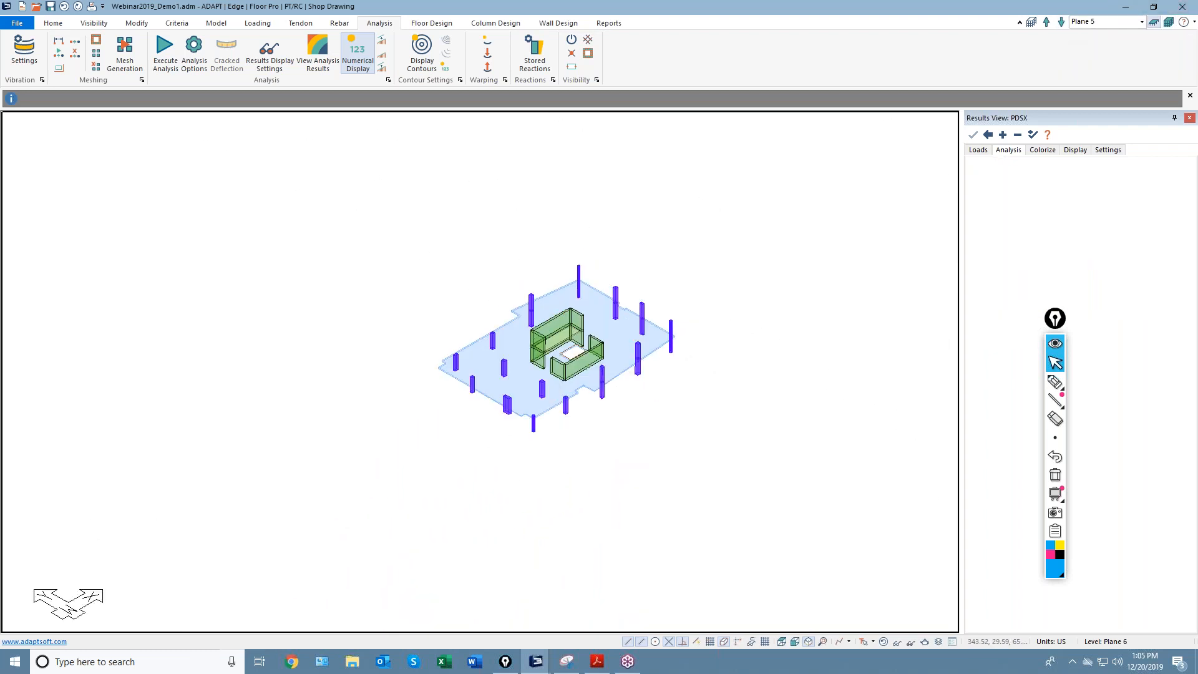
pyautogui.click(1061, 22)
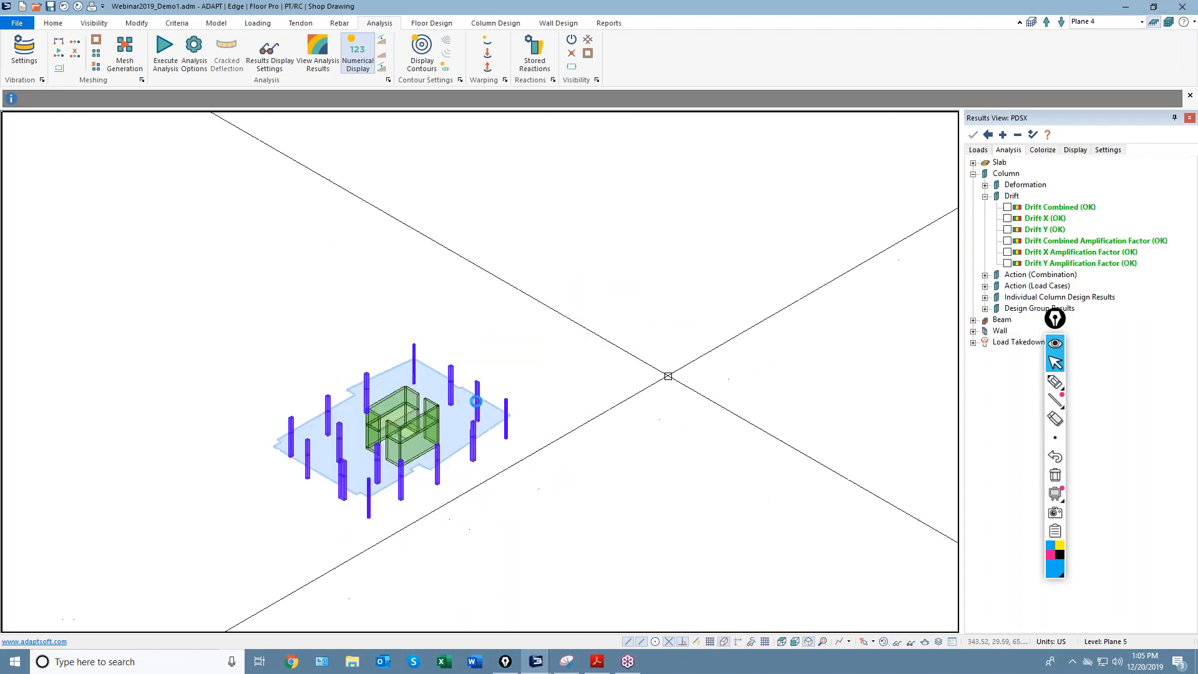
pyautogui.click(1141, 23)
pyautogui.click(1084, 78)
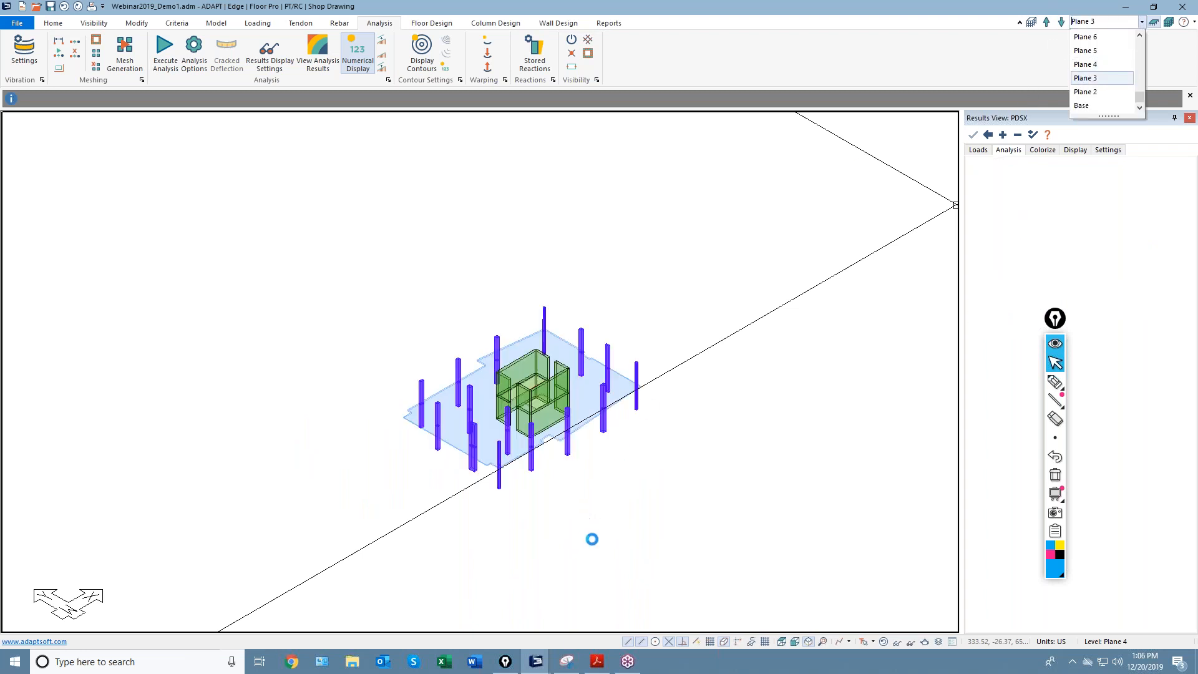
pyautogui.click(781, 643)
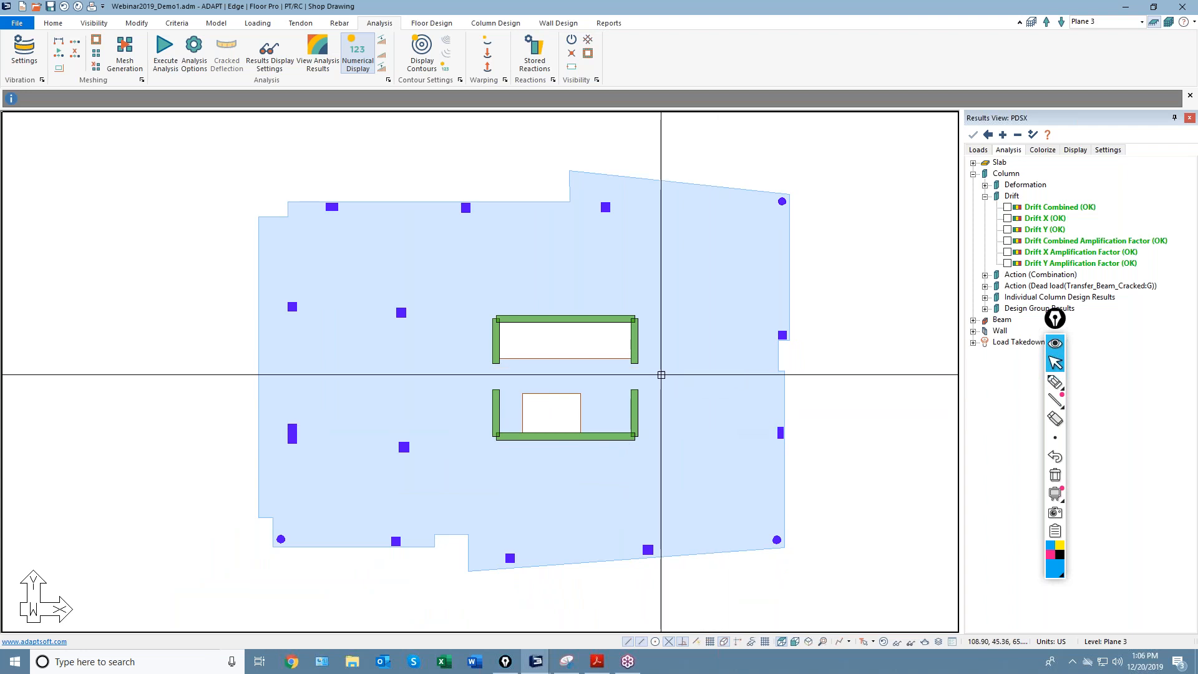
pyautogui.click(427, 24)
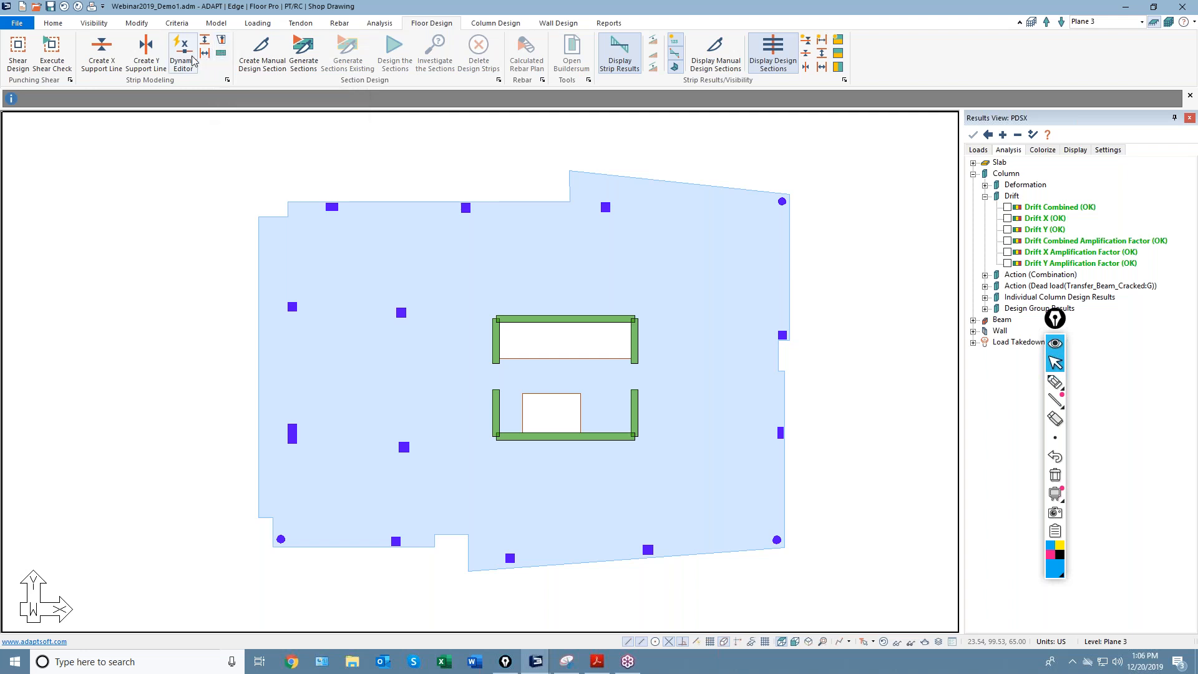
# Draw the first two X-direction support lines across the top of the Plane 3 slab.
pyautogui.click(102, 57)
pyautogui.click(324, 229)
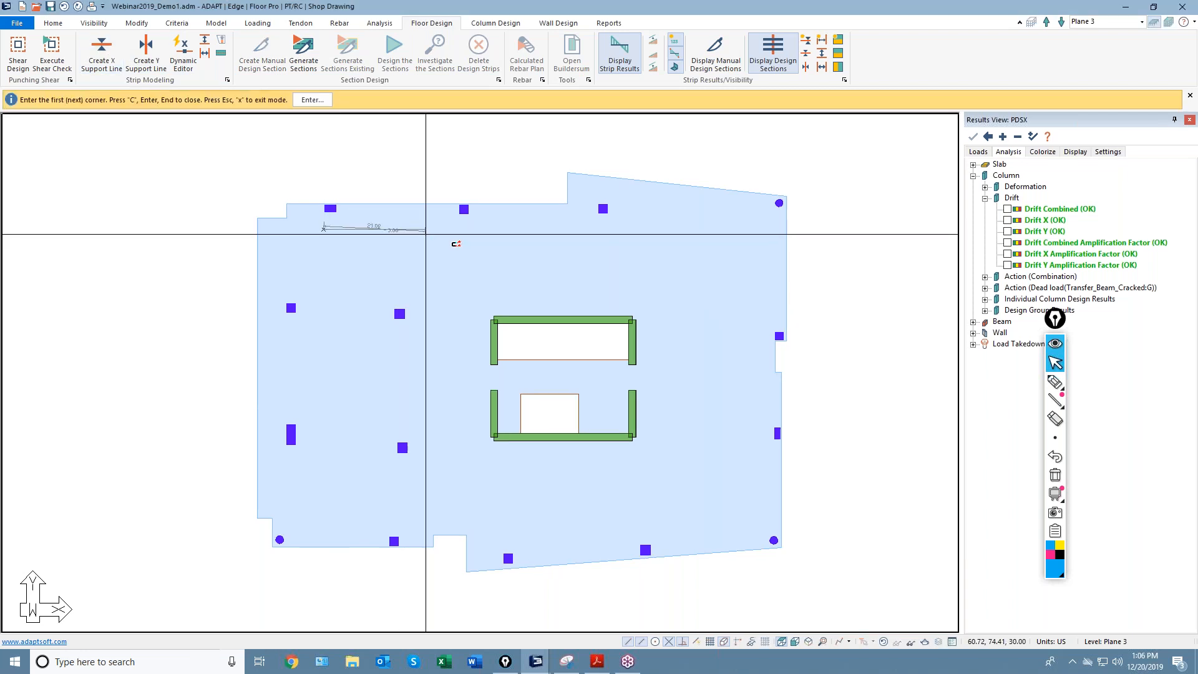
pyautogui.doubleClick(721, 231)
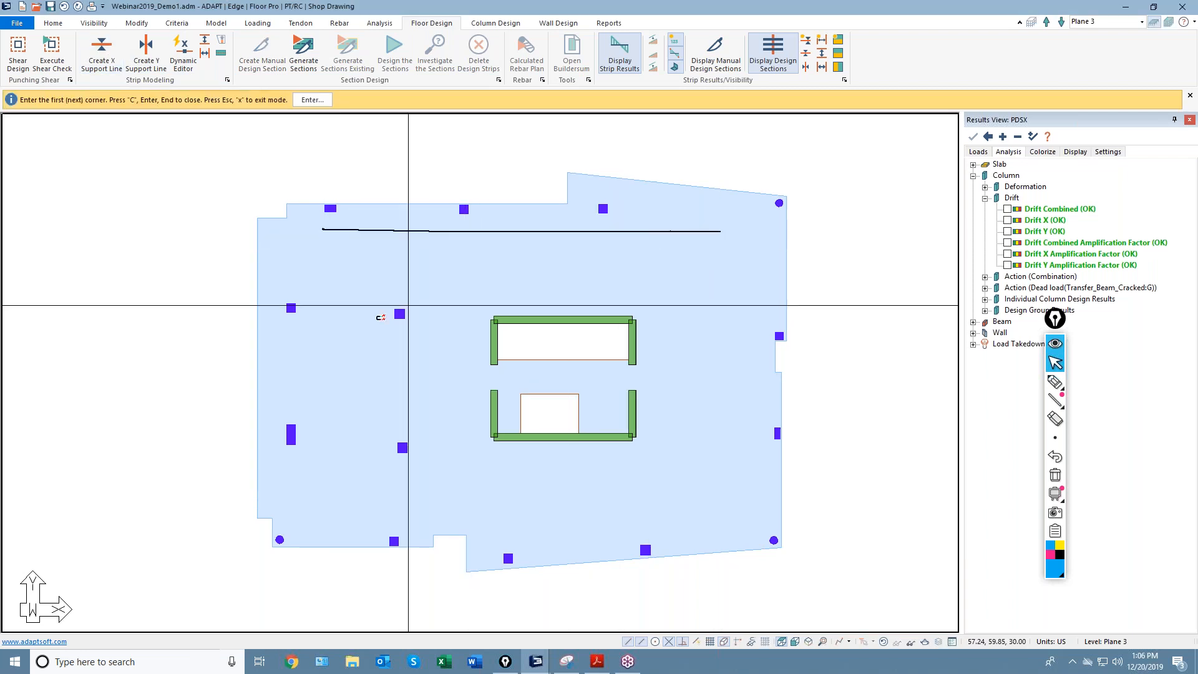
pyautogui.click(333, 283)
pyautogui.click(432, 278)
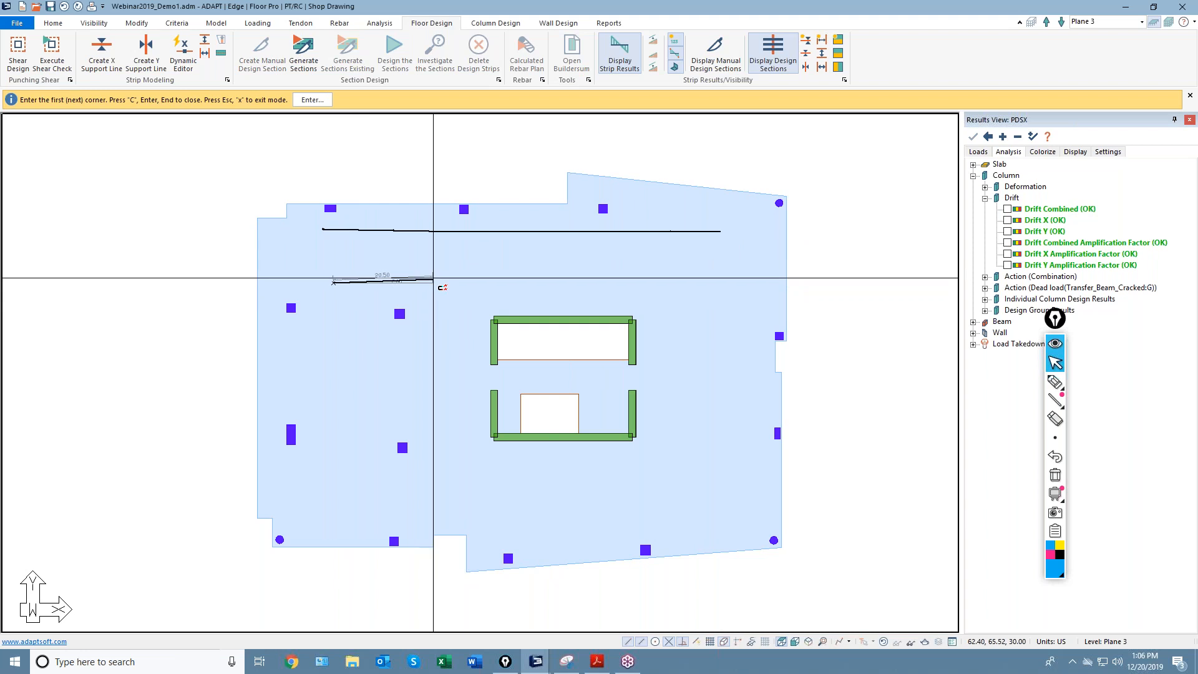
pyautogui.click(631, 272)
pyautogui.doubleClick(722, 276)
# Draw the third and fourth X-direction support lines across the middle and bottom of the slab.
pyautogui.click(296, 370)
pyautogui.click(468, 379)
pyautogui.doubleClick(695, 377)
pyautogui.click(305, 477)
pyautogui.click(536, 481)
pyautogui.click(694, 476)
pyautogui.doubleClick(735, 465)
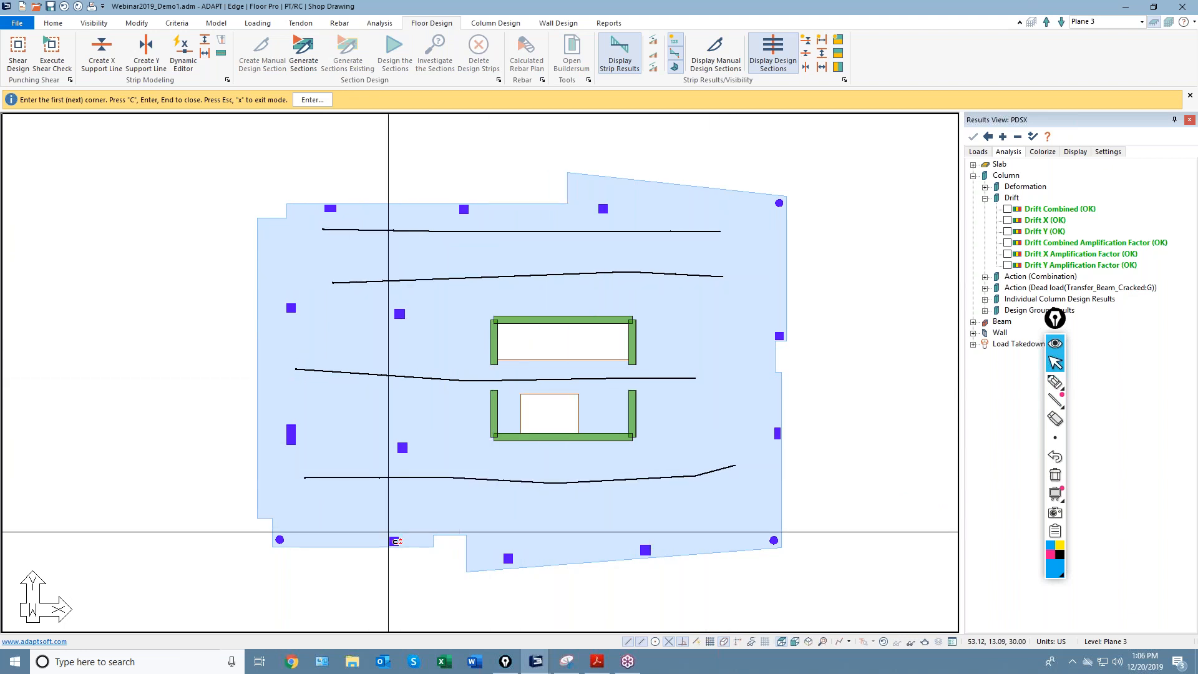
# Exit support-line drawing and generate design sections for all four support lines.
pyautogui.rightClick(430, 149)
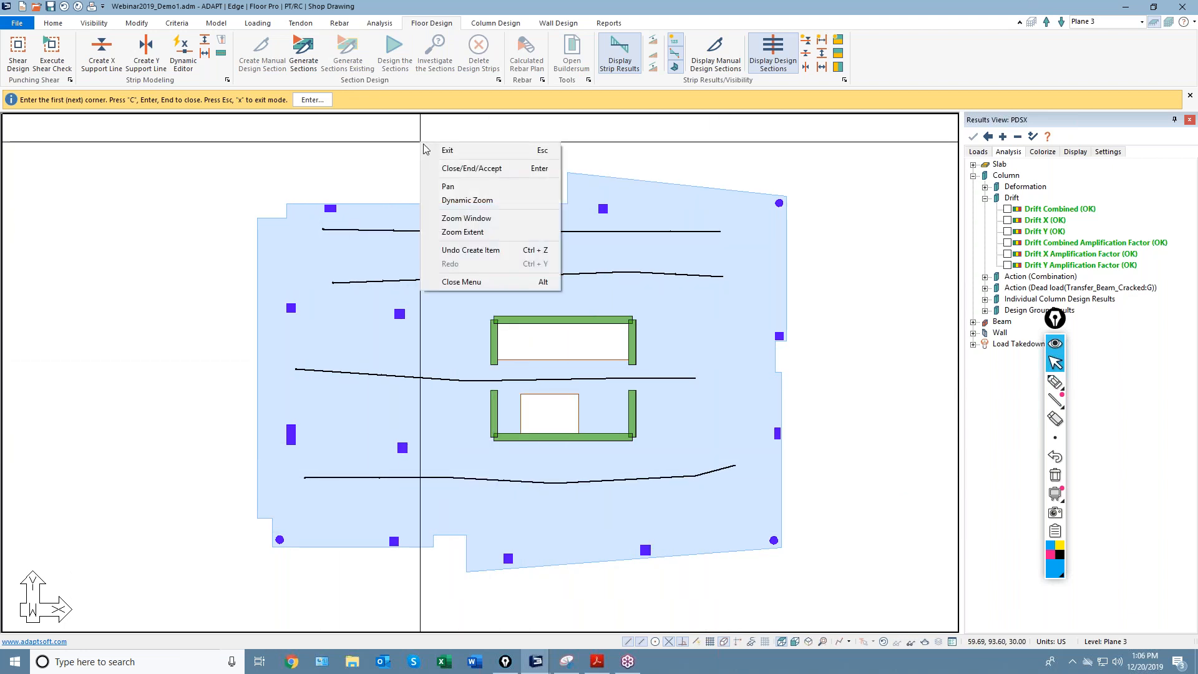
pyautogui.click(423, 147)
pyautogui.click(303, 53)
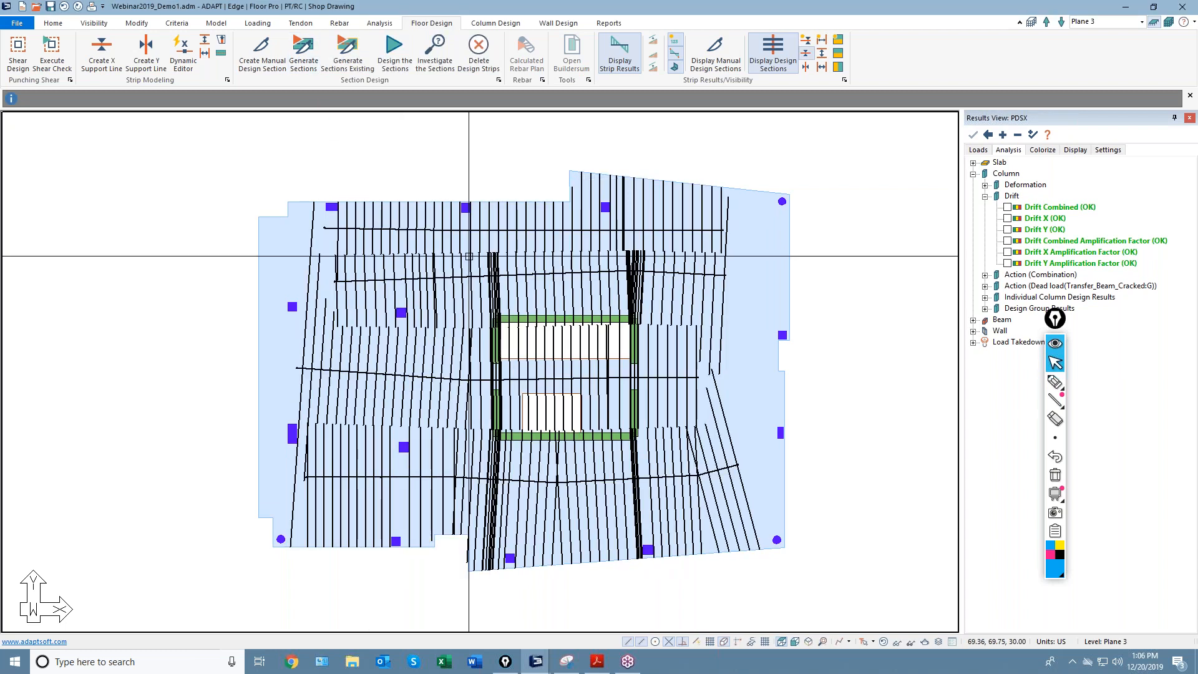
pyautogui.click(386, 230)
pyautogui.scroll(2, 316, 257)
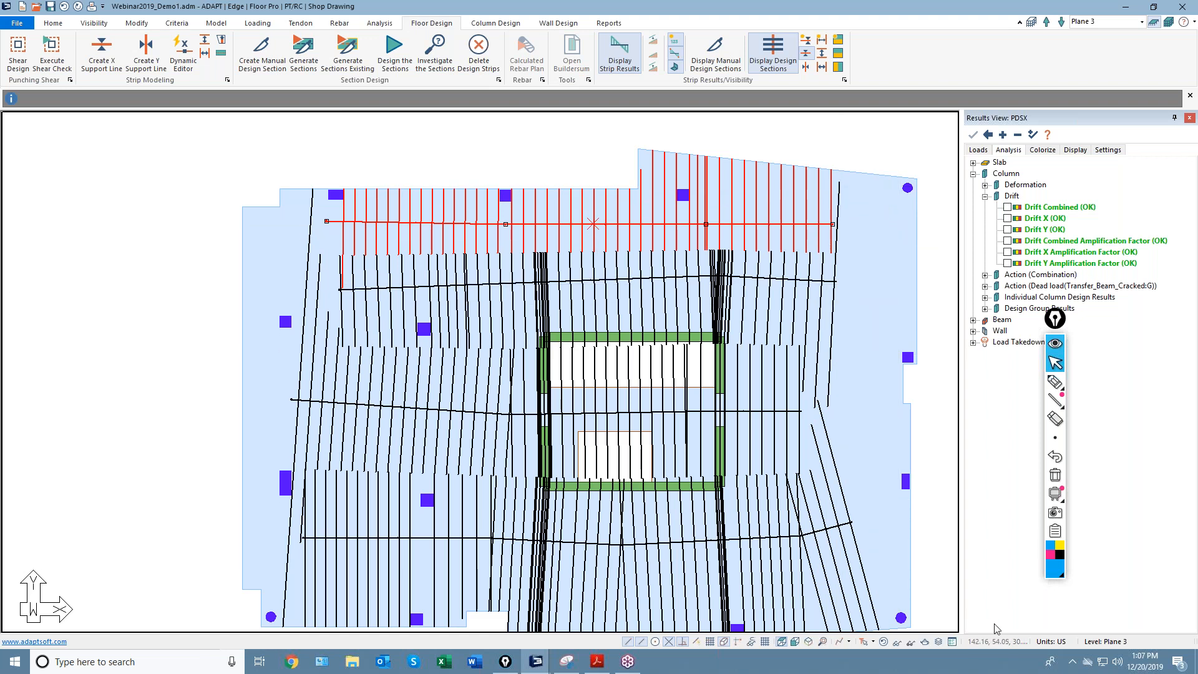
pyautogui.moveTo(535, 662)
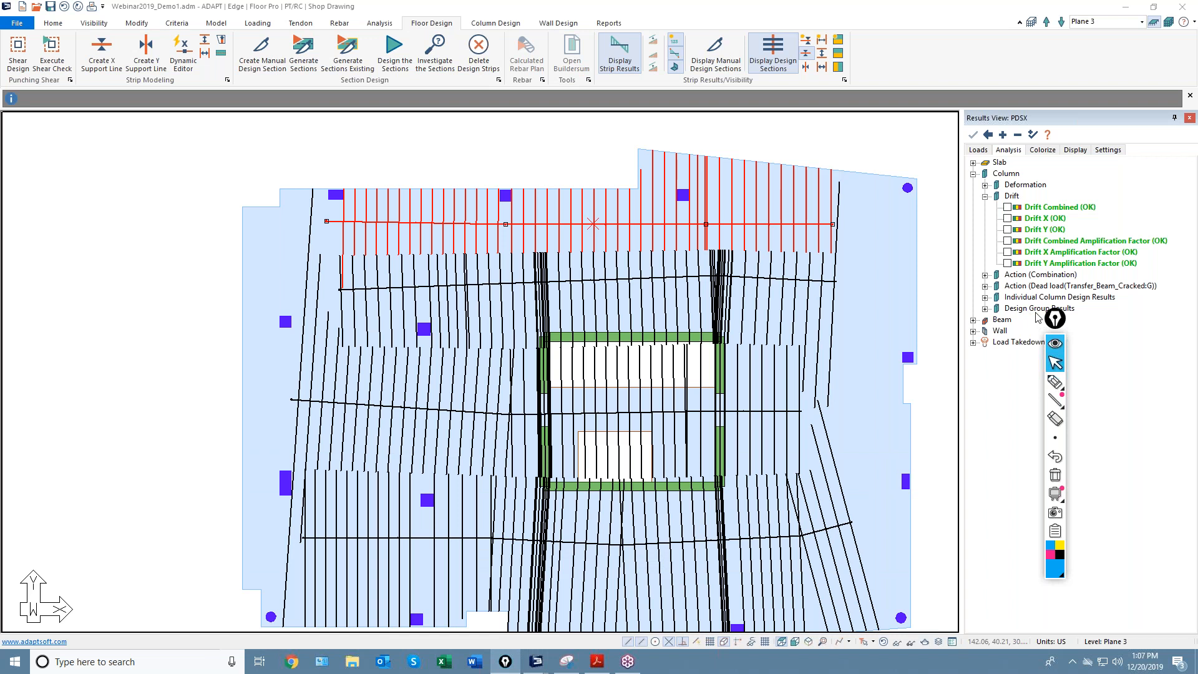
# Highlight the slab's left and right edges with cyan strokes, then return to the arrow pointer.
pyautogui.click(163, 285)
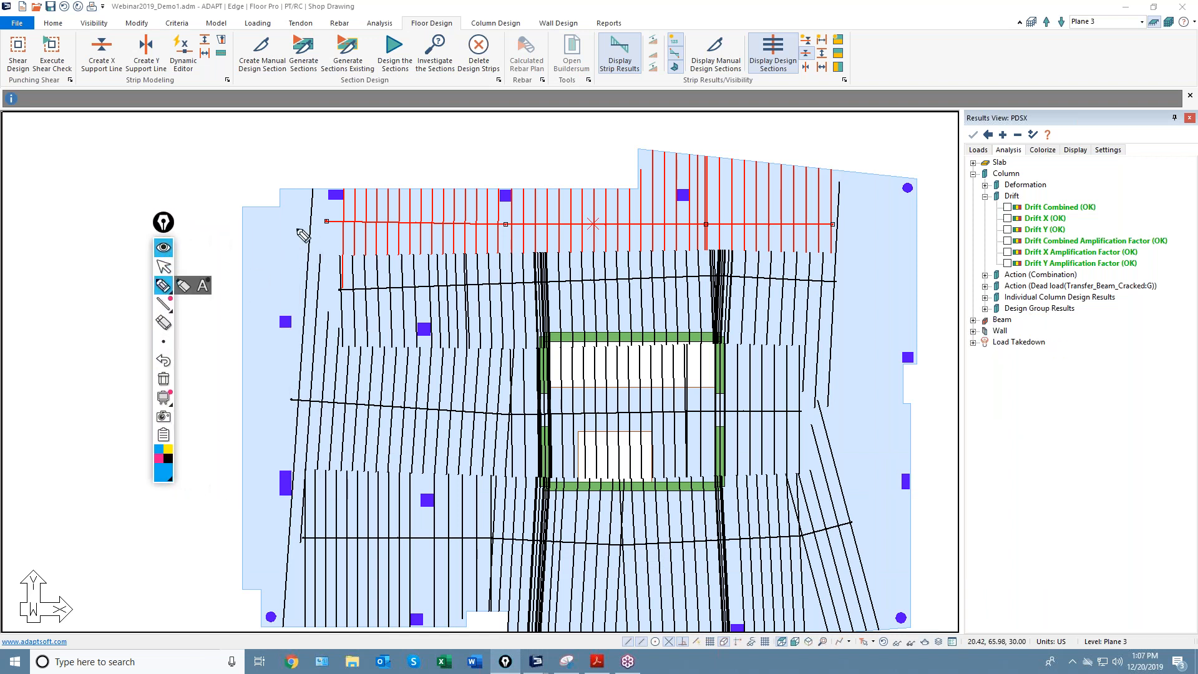
pyautogui.moveTo(328, 195)
pyautogui.mouseDown()
pyautogui.moveTo(320, 377)
pyautogui.moveTo(342, 623)
pyautogui.mouseUp()
pyautogui.moveTo(830, 183); pyautogui.dragTo(874, 566)
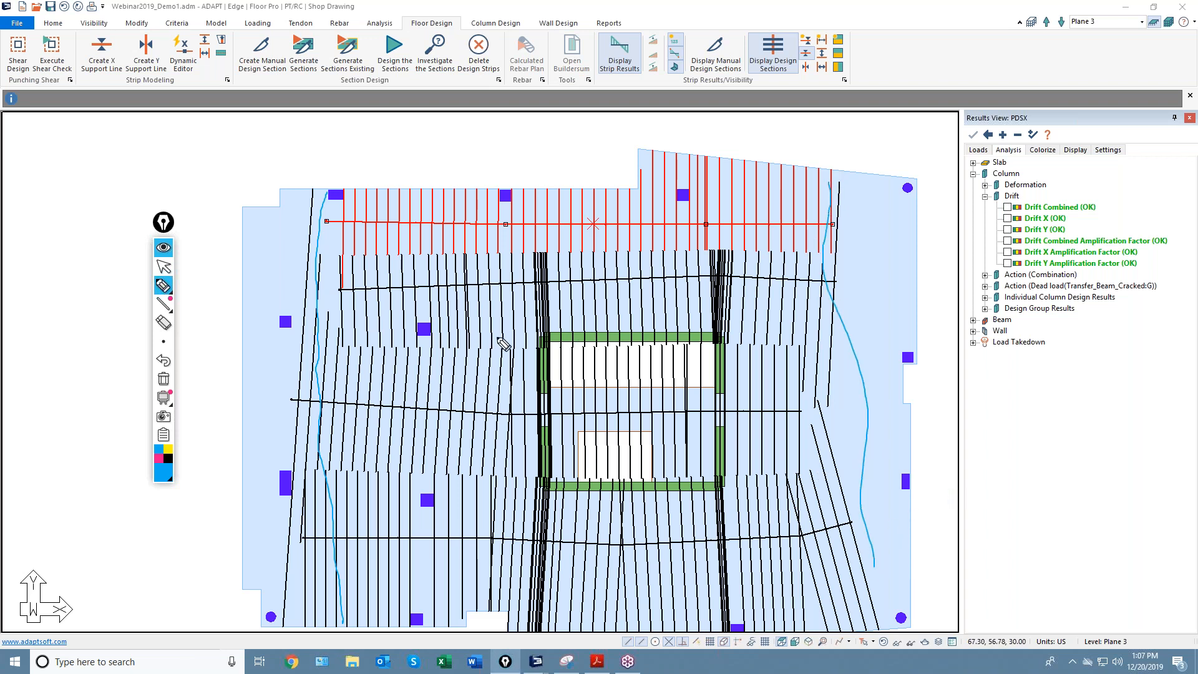
pyautogui.moveTo(173, 288)
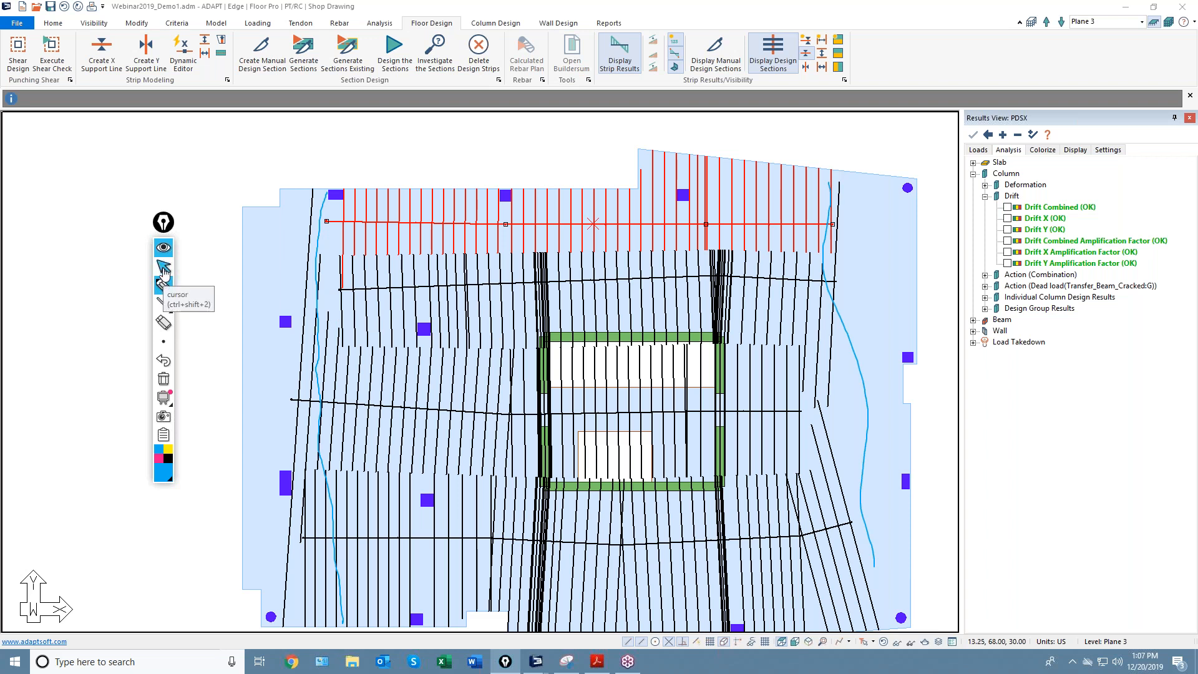
pyautogui.click(164, 267)
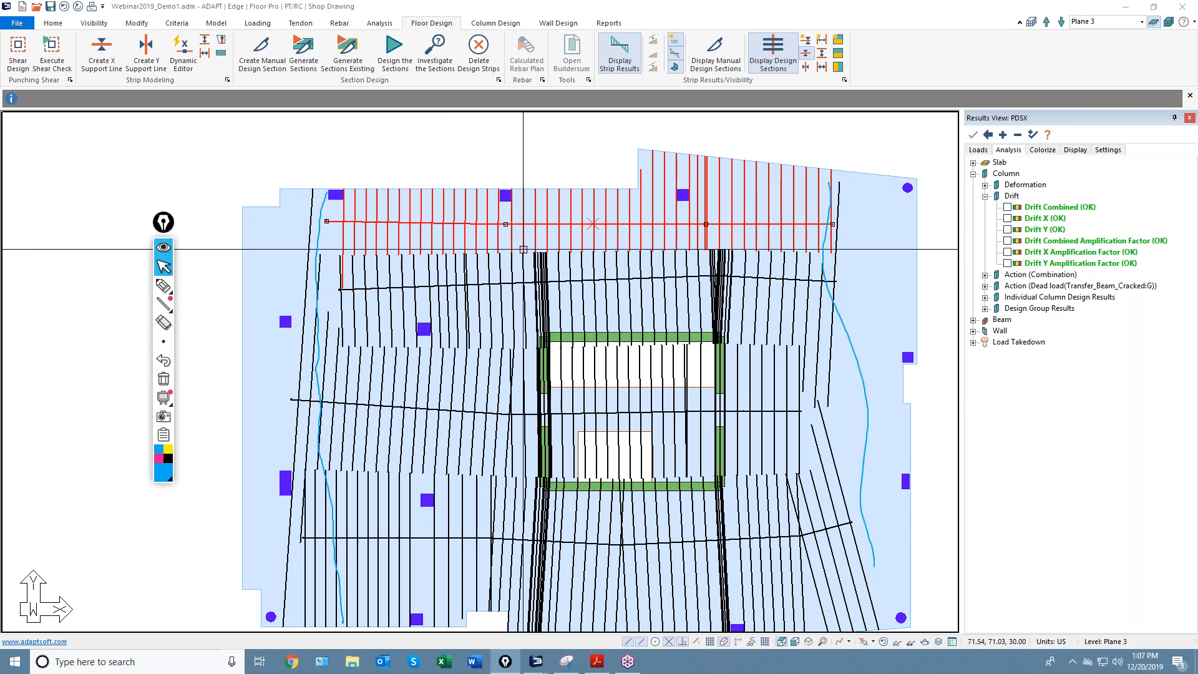
# Draw a short X-direction splitter just below the top support line near the upper-left corner.
pyautogui.click(204, 43)
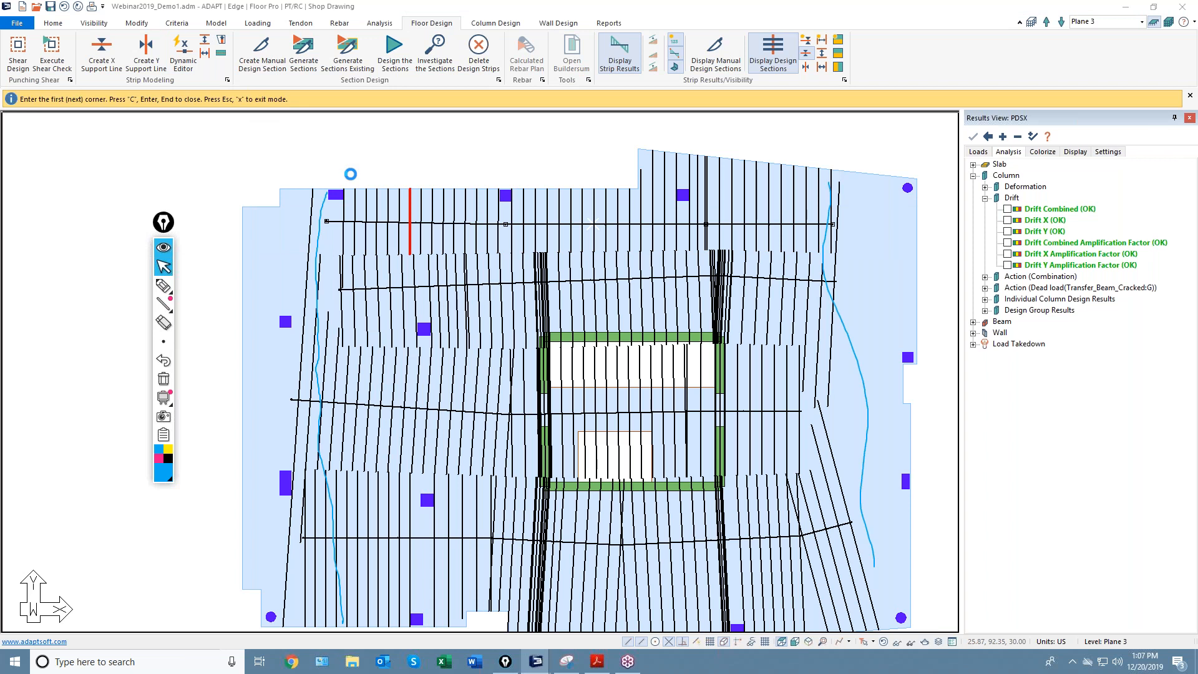
pyautogui.scroll(4, 359, 250)
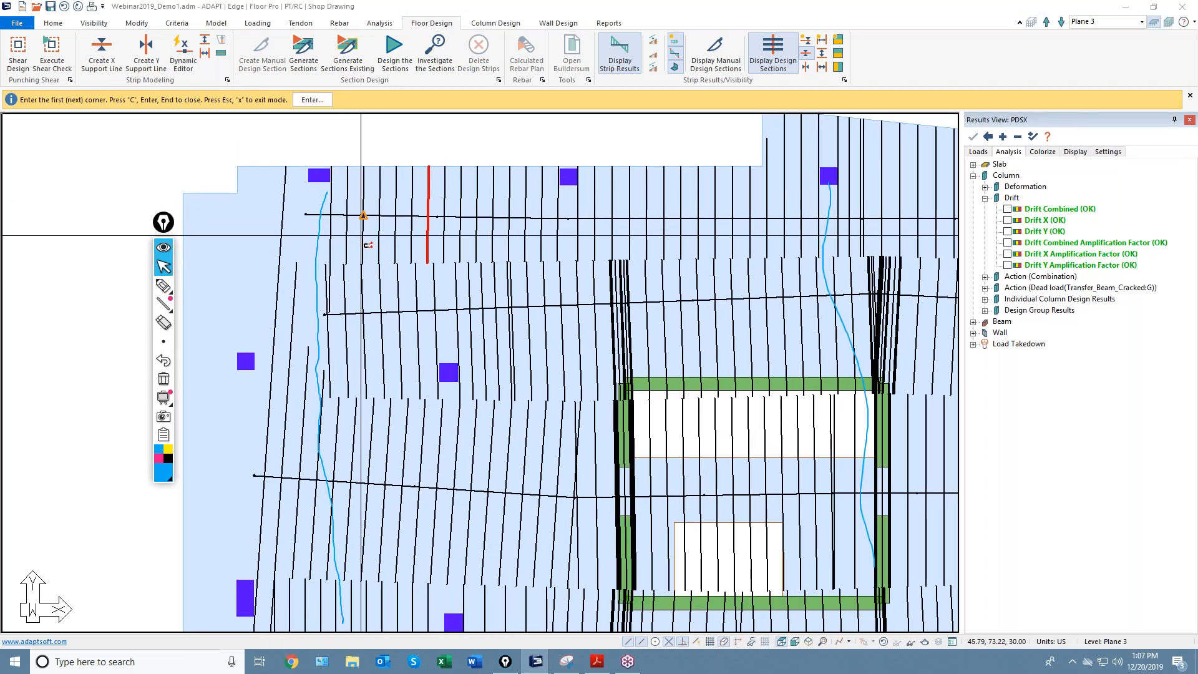
pyautogui.click(354, 237)
pyautogui.click(549, 239)
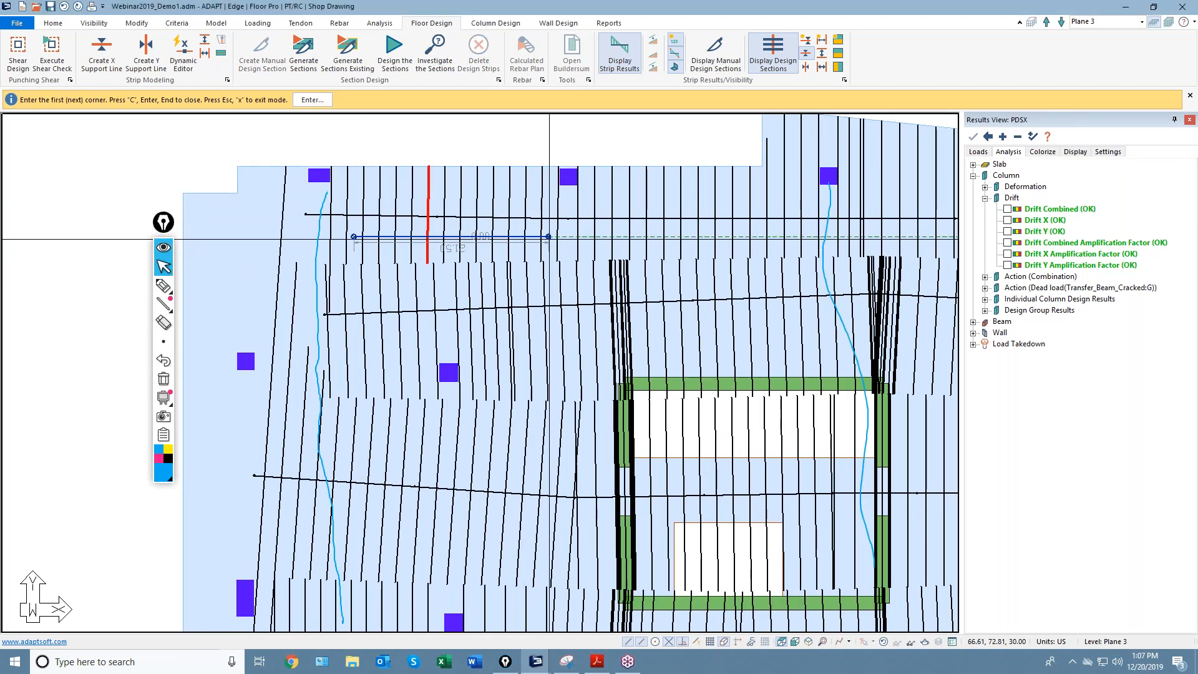
pyautogui.scroll(-2, 532, 257)
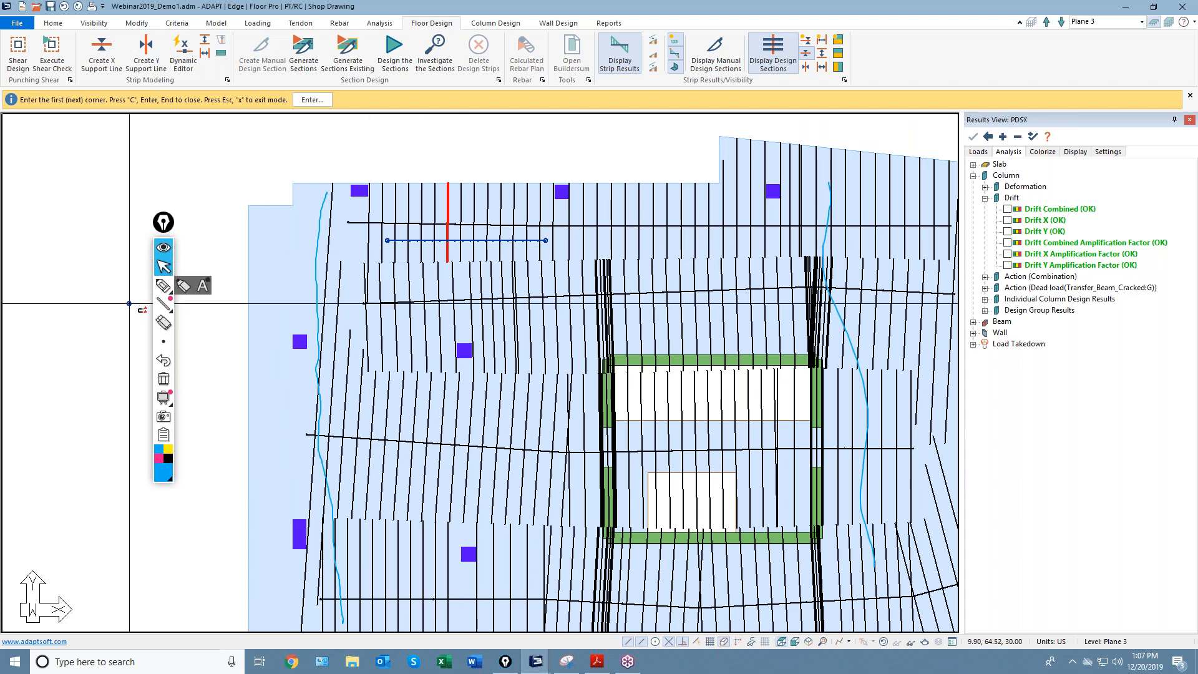
# Mark beside the red support segment with the pen, then exit splitter drawing.
pyautogui.click(163, 286)
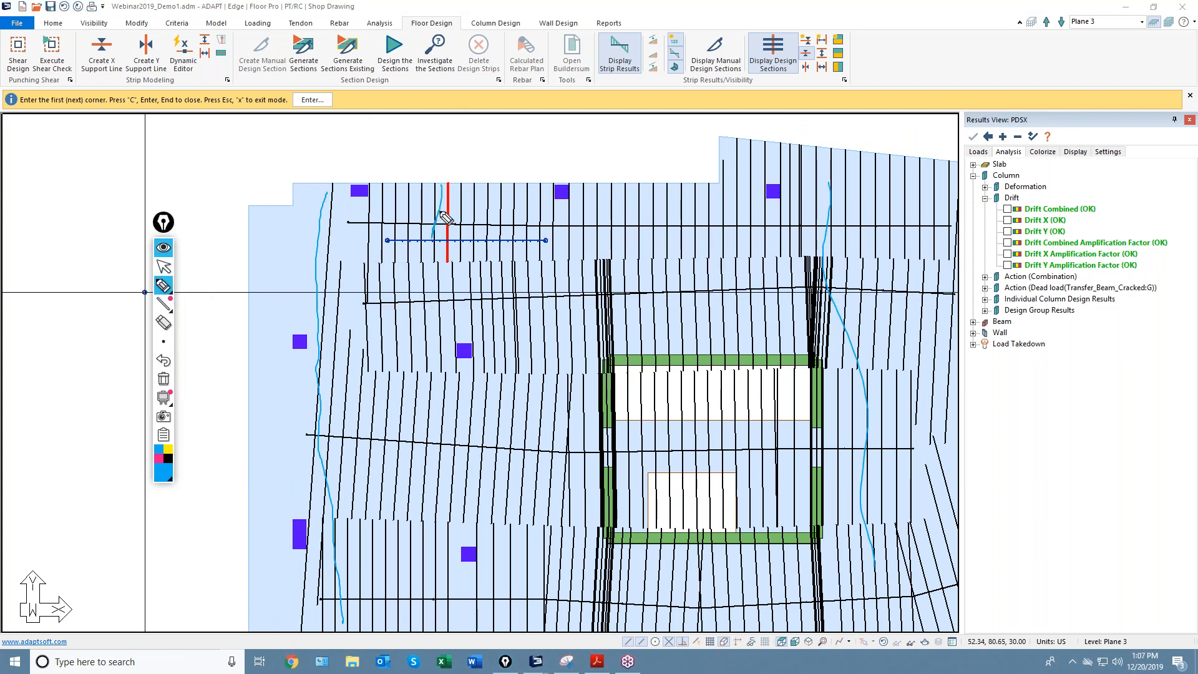
pyautogui.moveTo(429, 183); pyautogui.dragTo(418, 251)
pyautogui.click(163, 267)
pyautogui.rightClick(203, 199)
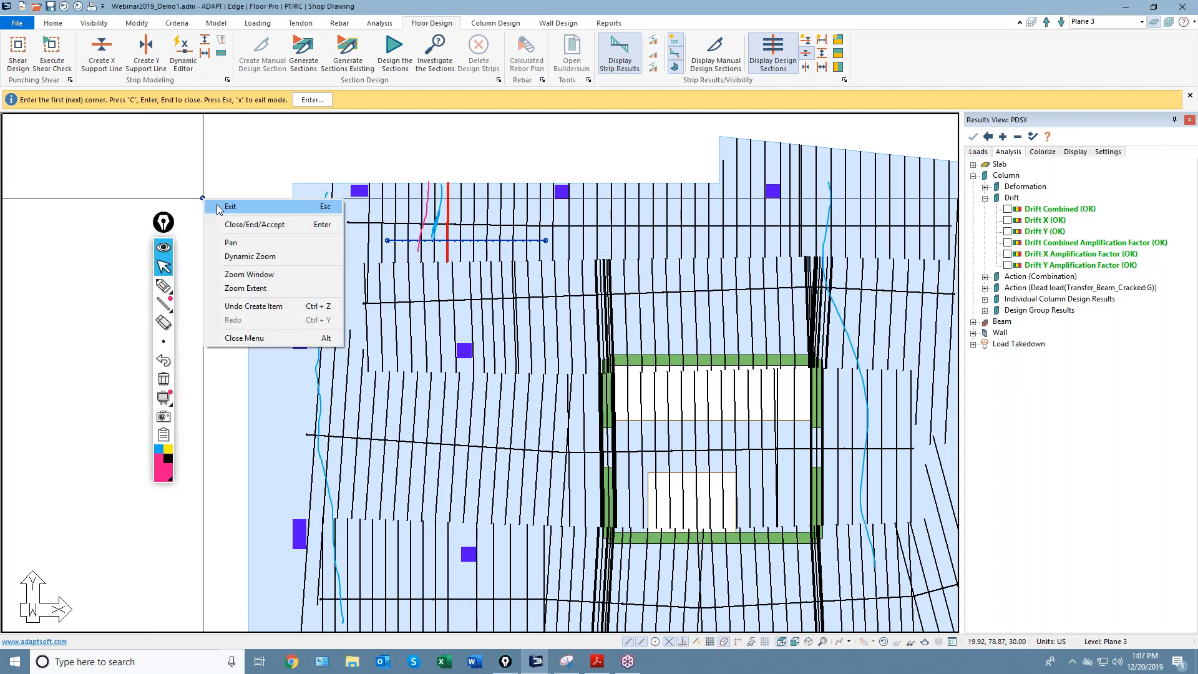
pyautogui.click(231, 206)
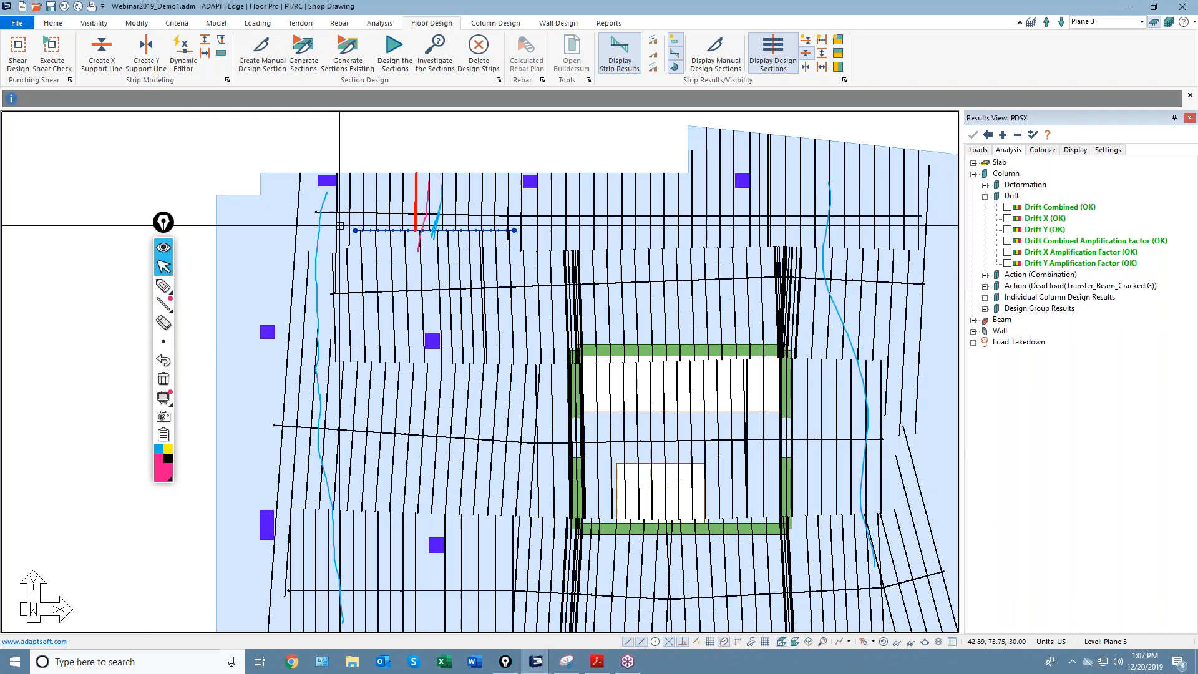
pyautogui.click(458, 214)
pyautogui.moveTo(463, 223); pyautogui.dragTo(552, 199, button='middle')
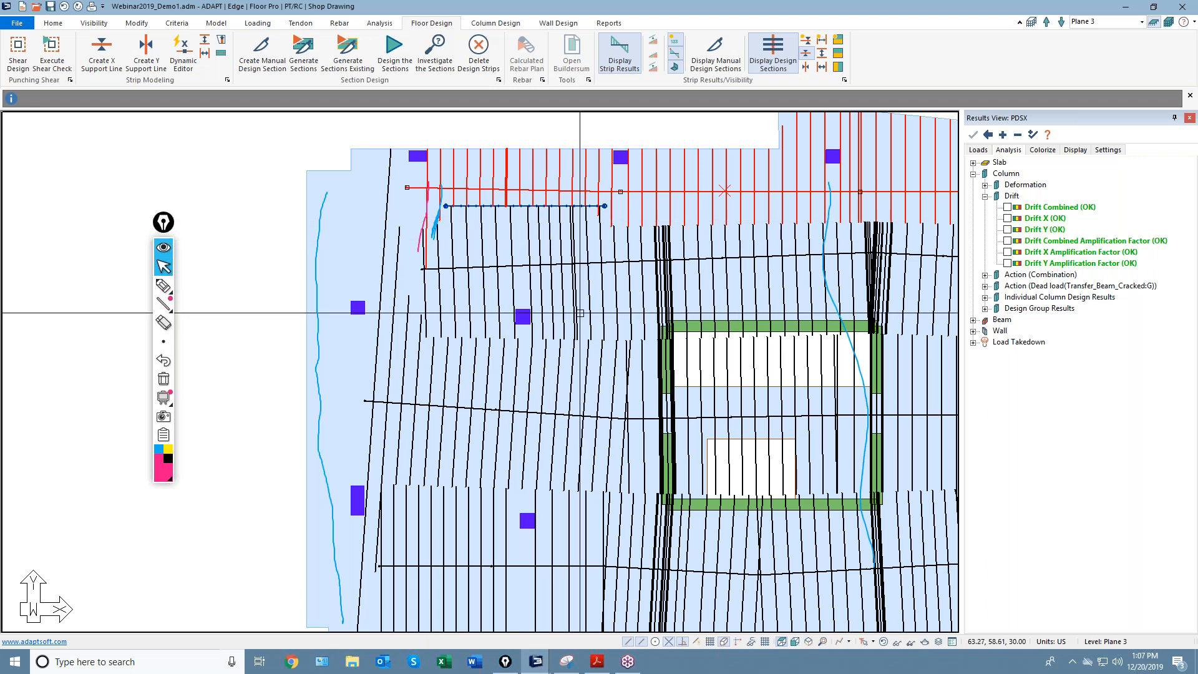
# Highlight four horizontal lines across the green beam and the upper opening.
pyautogui.moveTo(599, 331); pyautogui.dragTo(541, 301, button='middle')
pyautogui.moveTo(686, 345); pyautogui.dragTo(626, 334, button='middle')
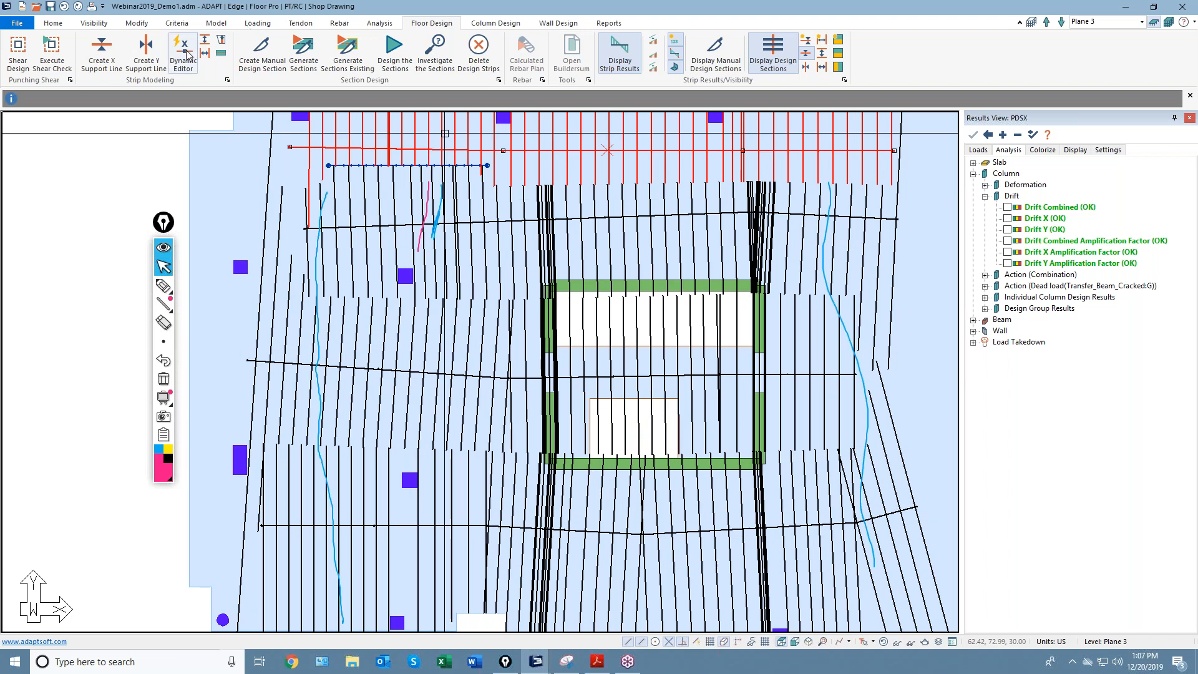
pyautogui.click(163, 286)
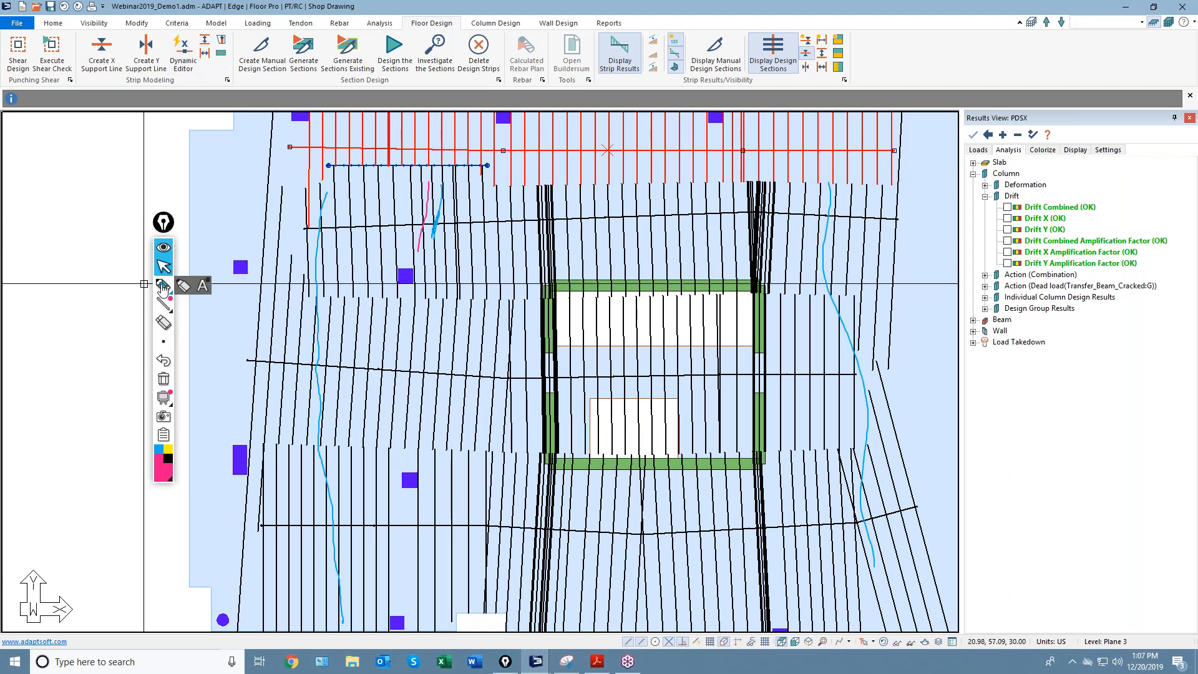
pyautogui.moveTo(563, 288); pyautogui.dragTo(763, 291)
pyautogui.moveTo(567, 345); pyautogui.dragTo(752, 340)
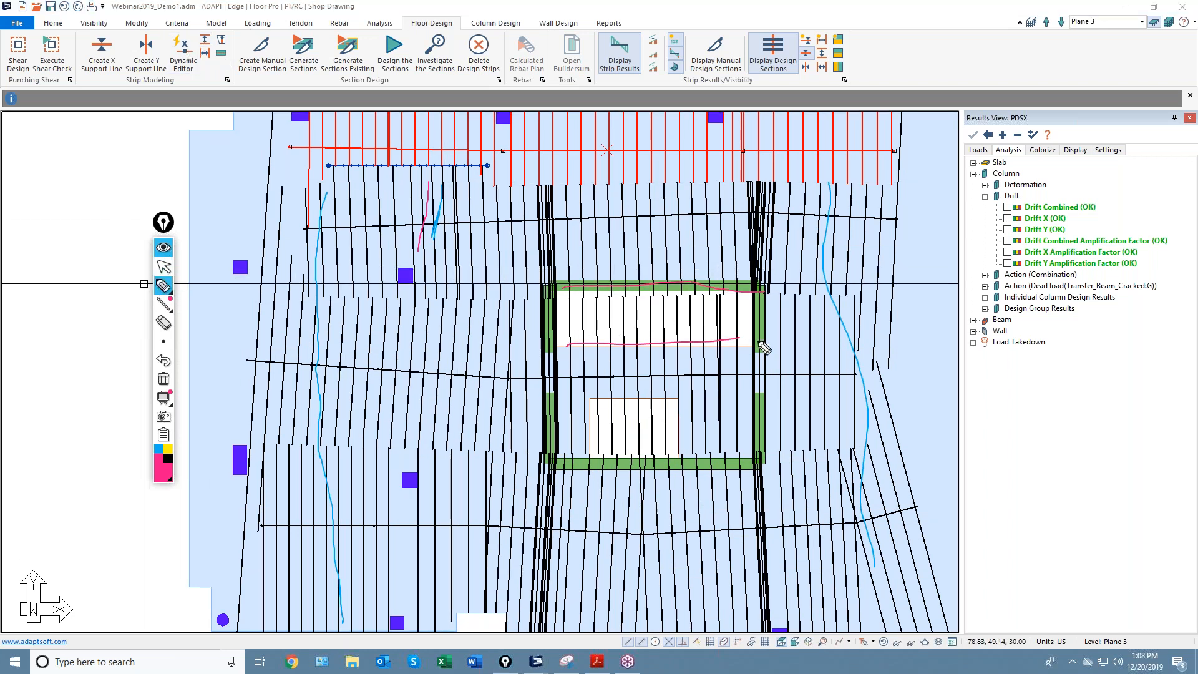
pyautogui.moveTo(568, 397); pyautogui.dragTo(775, 395)
pyautogui.moveTo(573, 447); pyautogui.dragTo(750, 445)
# Sketch vertical markup strokes along the strips, then return to selecting and zoom out to the whole slab.
pyautogui.moveTo(671, 200); pyautogui.dragTo(667, 282)
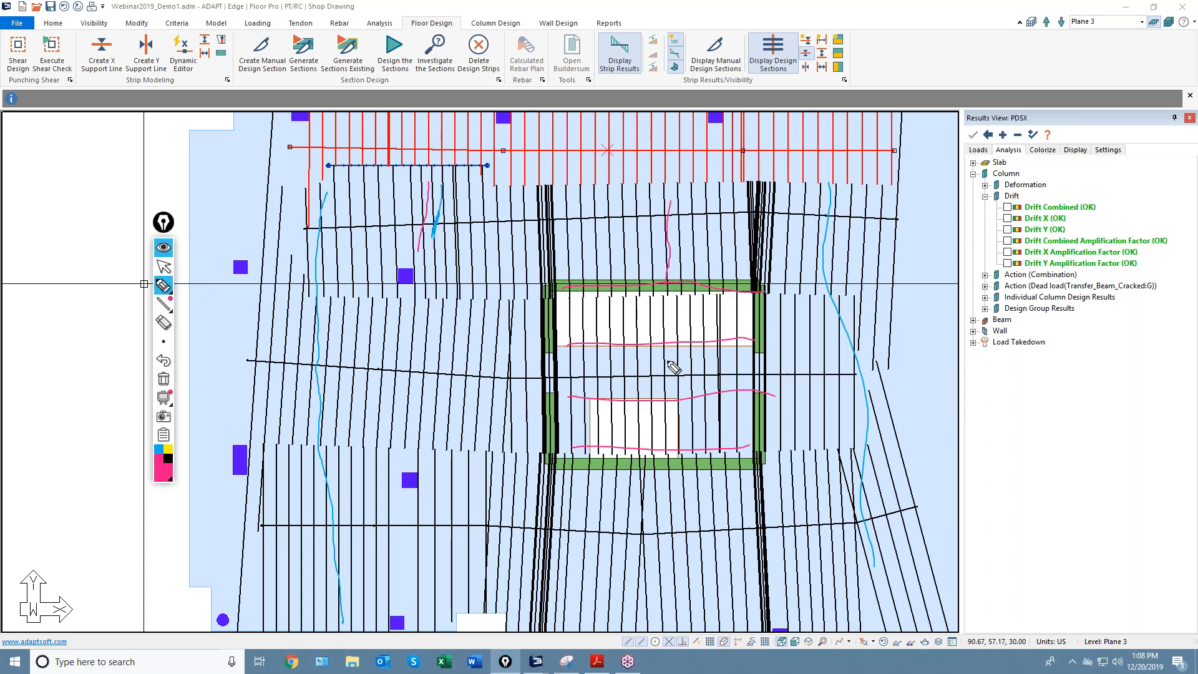
pyautogui.moveTo(670, 357); pyautogui.dragTo(670, 382)
pyautogui.moveTo(670, 455); pyautogui.dragTo(662, 552)
pyautogui.click(164, 269)
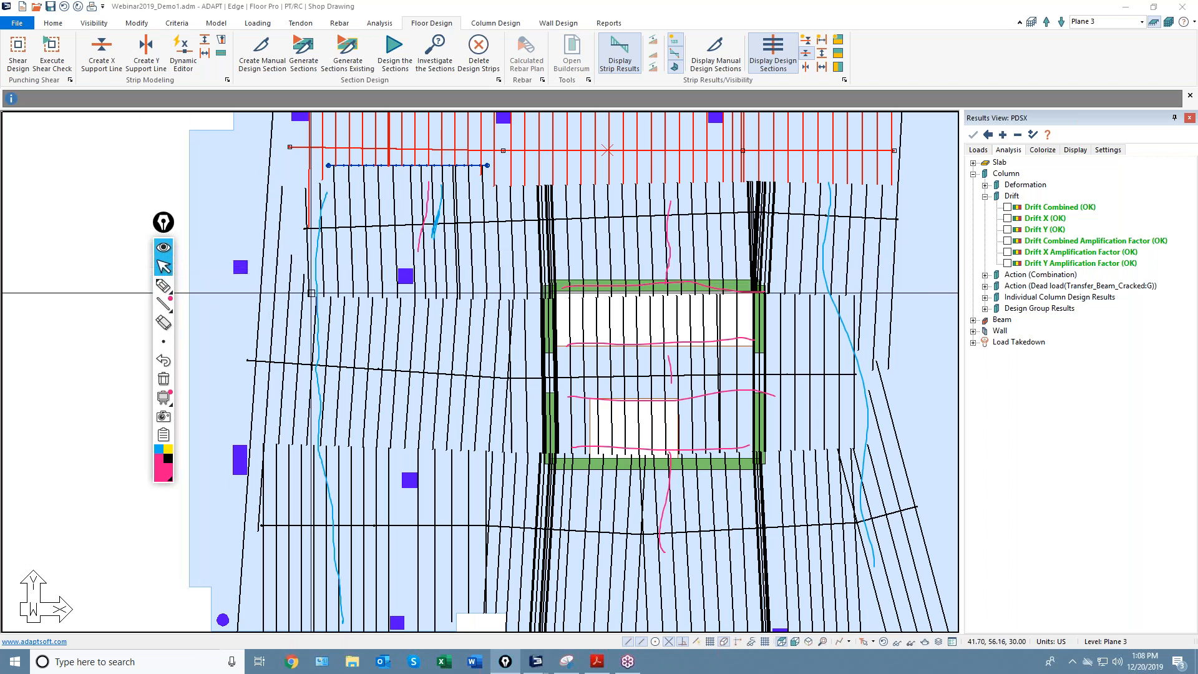
pyautogui.scroll(-1, 338, 301)
pyautogui.scroll(-3, 339, 300)
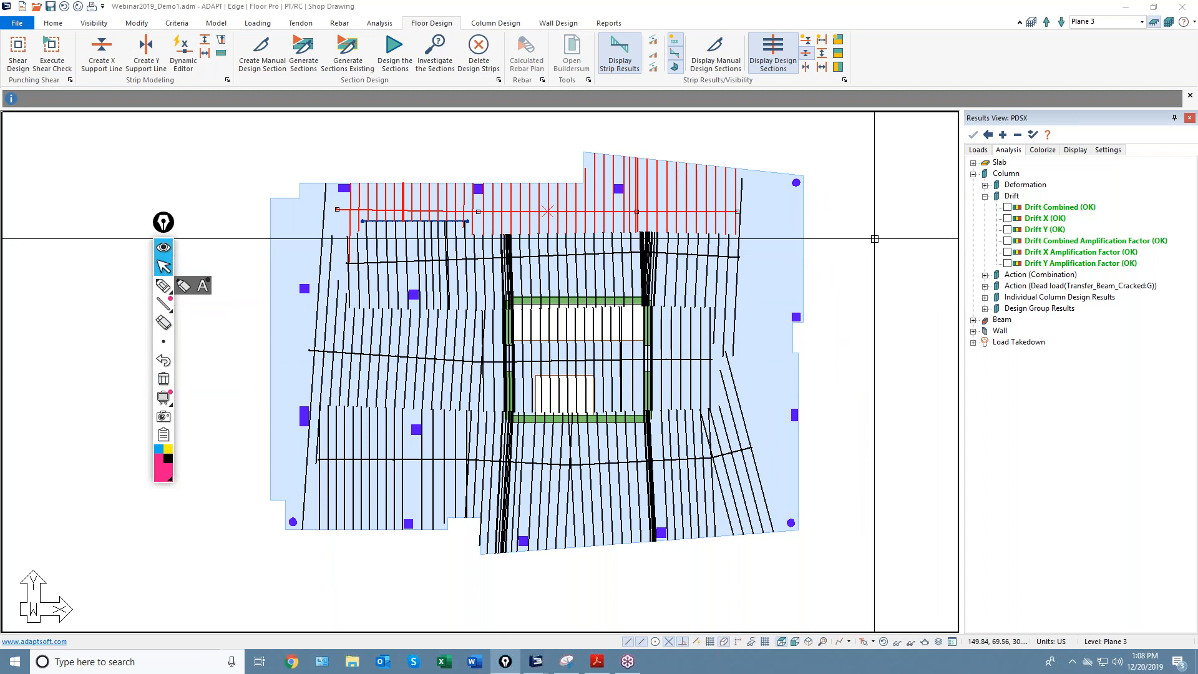
pyautogui.click(54, 24)
# Select all support lines and splitters by type and delete them.
pyautogui.click(145, 49)
pyautogui.click(544, 300)
pyautogui.keyDown('ctrl'); pyautogui.click(542, 291); pyautogui.keyUp('ctrl')
pyautogui.click(651, 181)
pyautogui.press('Delete')
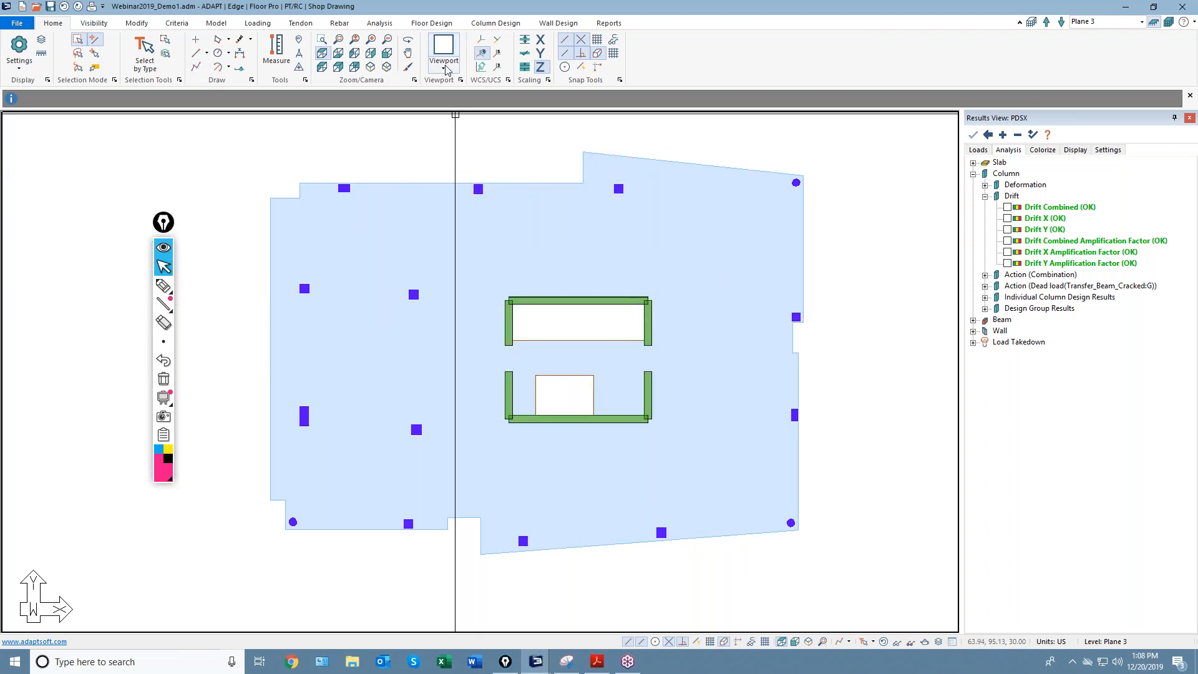
# Open the Dynamic Support Line Editor and complete the top X-direction support line.
pyautogui.click(431, 23)
pyautogui.click(183, 55)
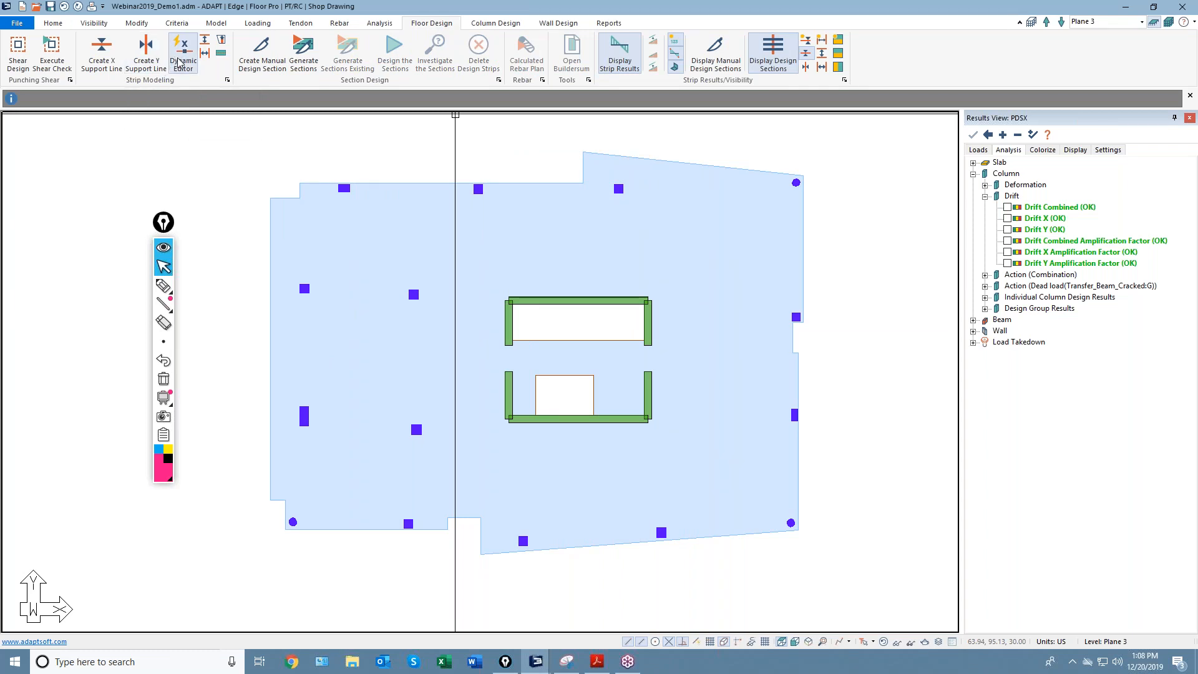
pyautogui.moveTo(997, 72); pyautogui.dragTo(862, 81)
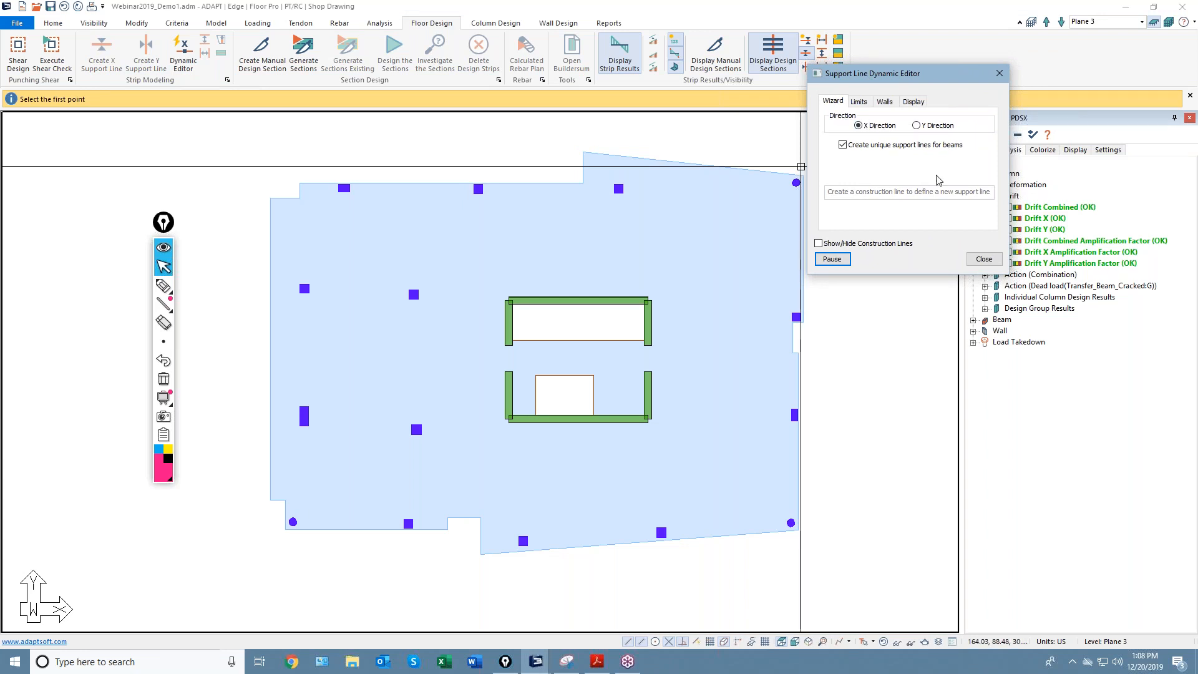
pyautogui.moveTo(578, 381); pyautogui.dragTo(508, 374, button='middle')
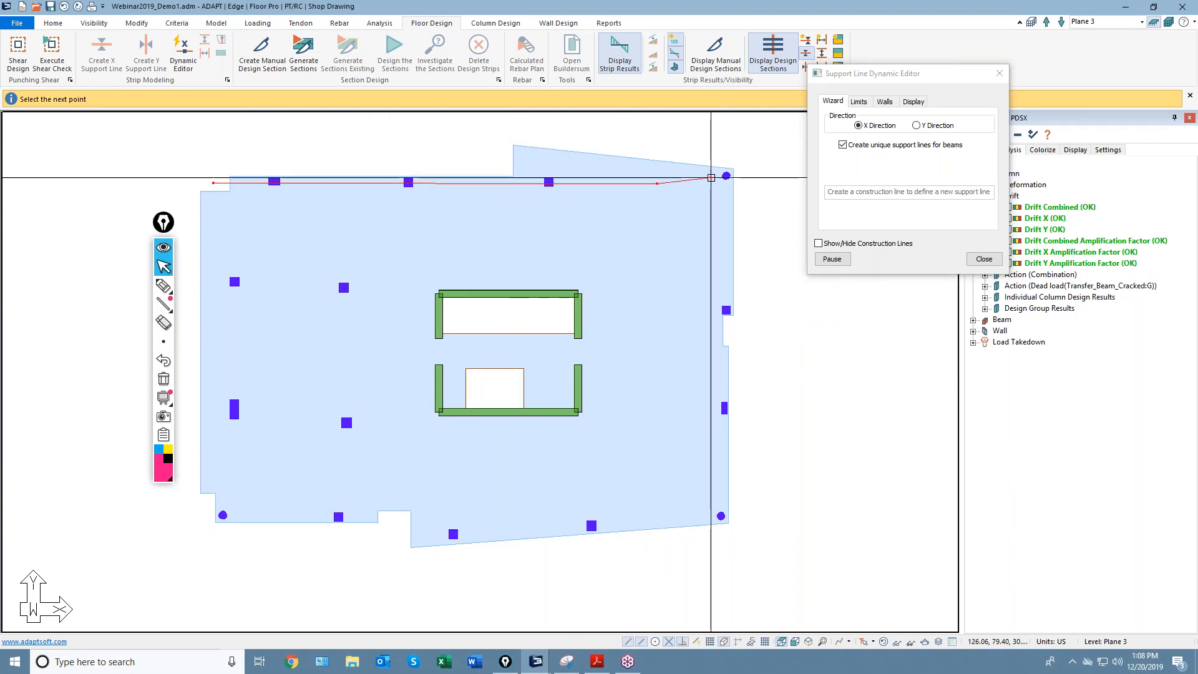
pyautogui.click(740, 172)
pyautogui.press('c')
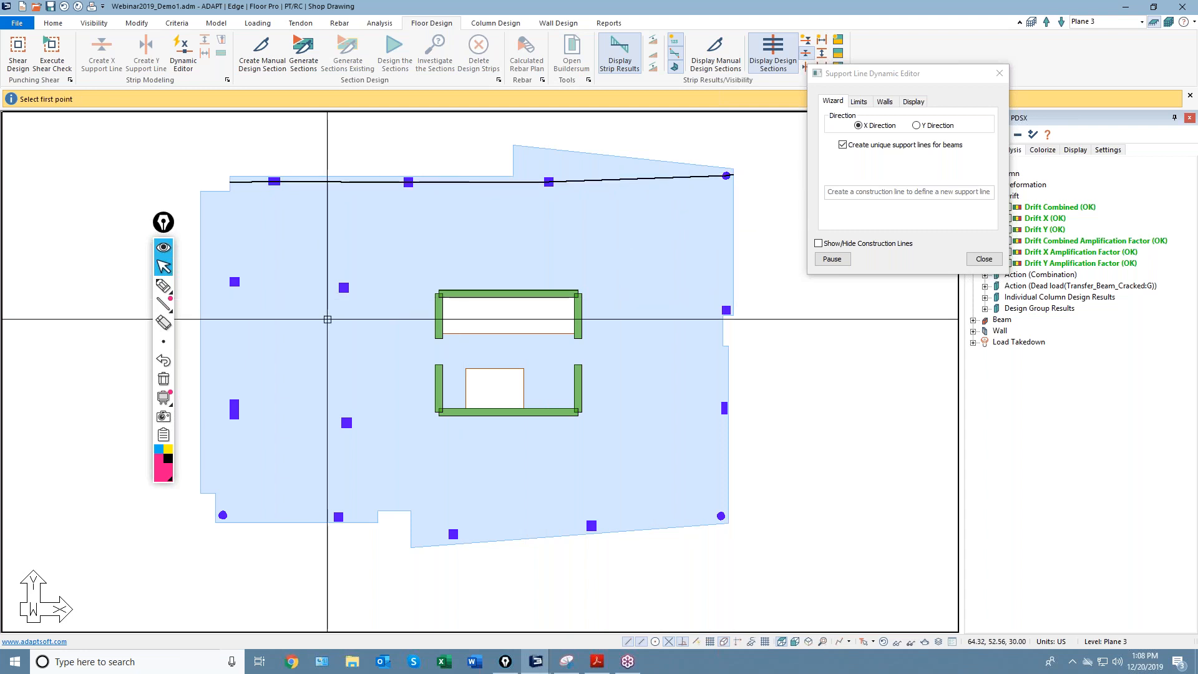
# Draw the middle support line from the left columns past the slab's right edge.
pyautogui.click(190, 283)
pyautogui.click(295, 281)
pyautogui.click(369, 290)
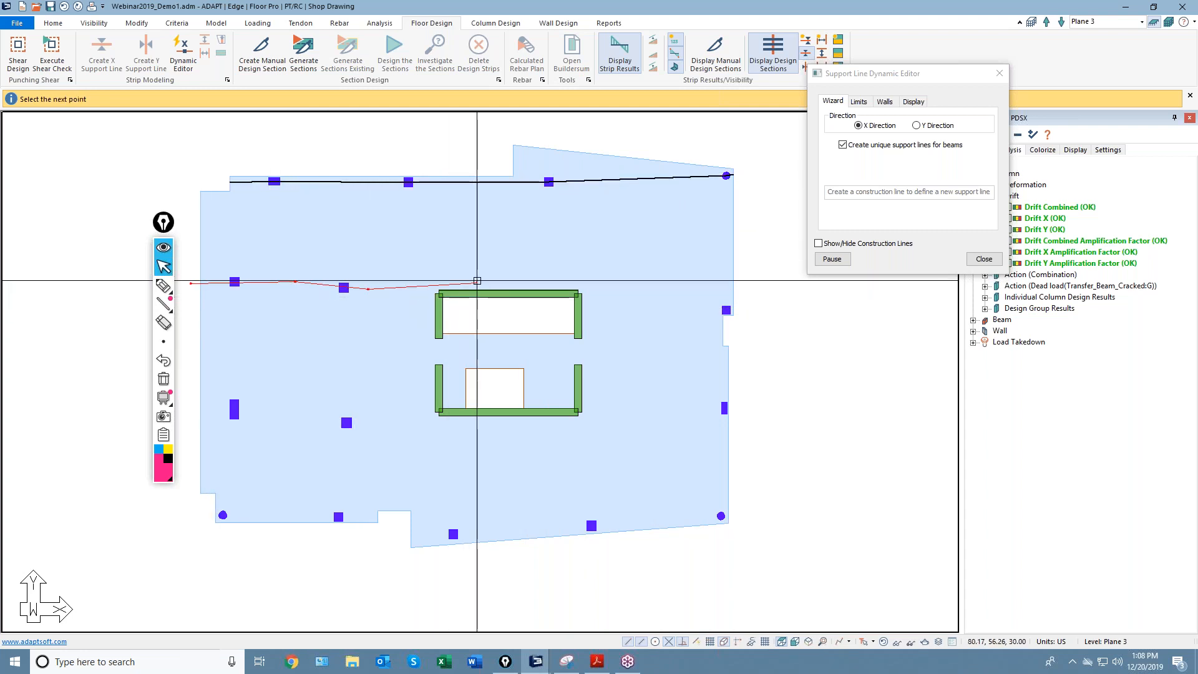
pyautogui.scroll(1, 441, 294)
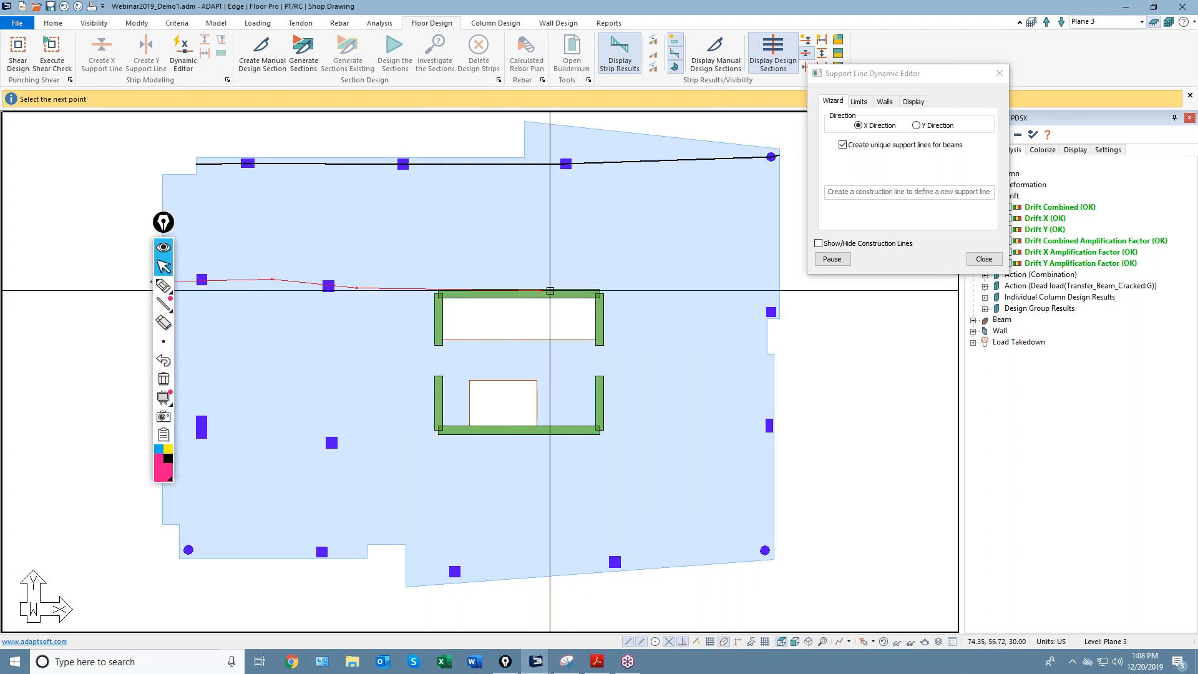
pyautogui.scroll(-2, 568, 317)
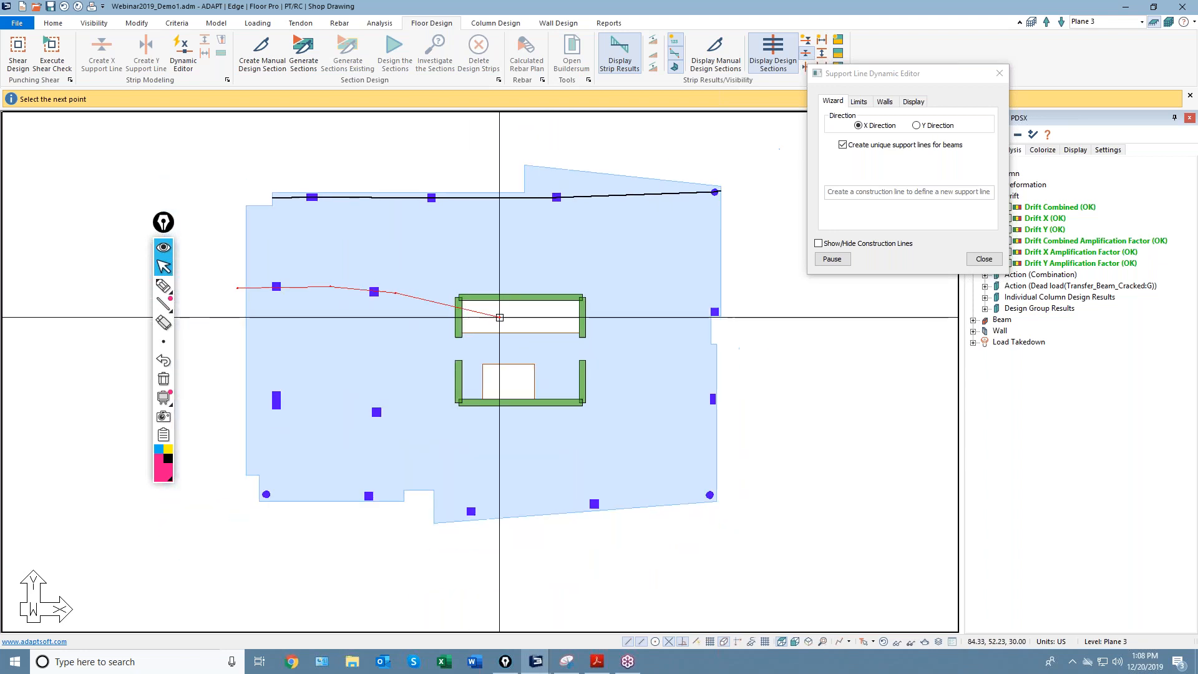
pyautogui.click(579, 295)
pyautogui.click(796, 311)
pyautogui.press('c')
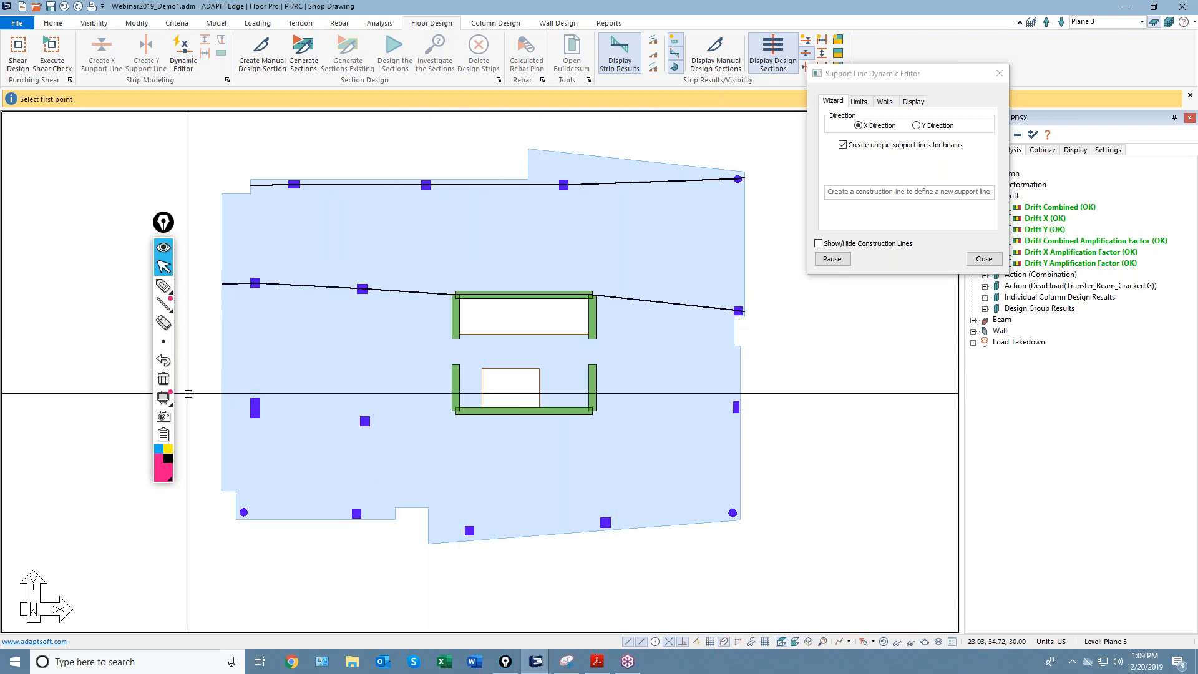
# Draw the lower support line through the lower wall's corner to the right edge.
pyautogui.click(209, 412)
pyautogui.click(289, 404)
pyautogui.click(378, 423)
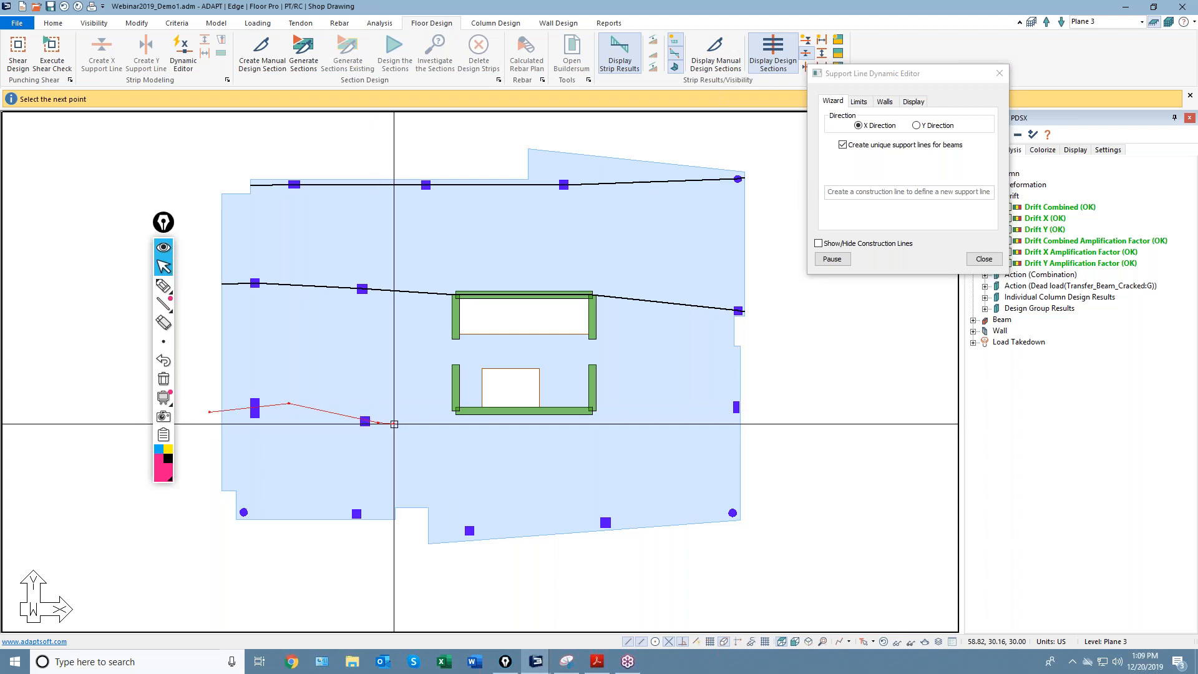
pyautogui.click(527, 411)
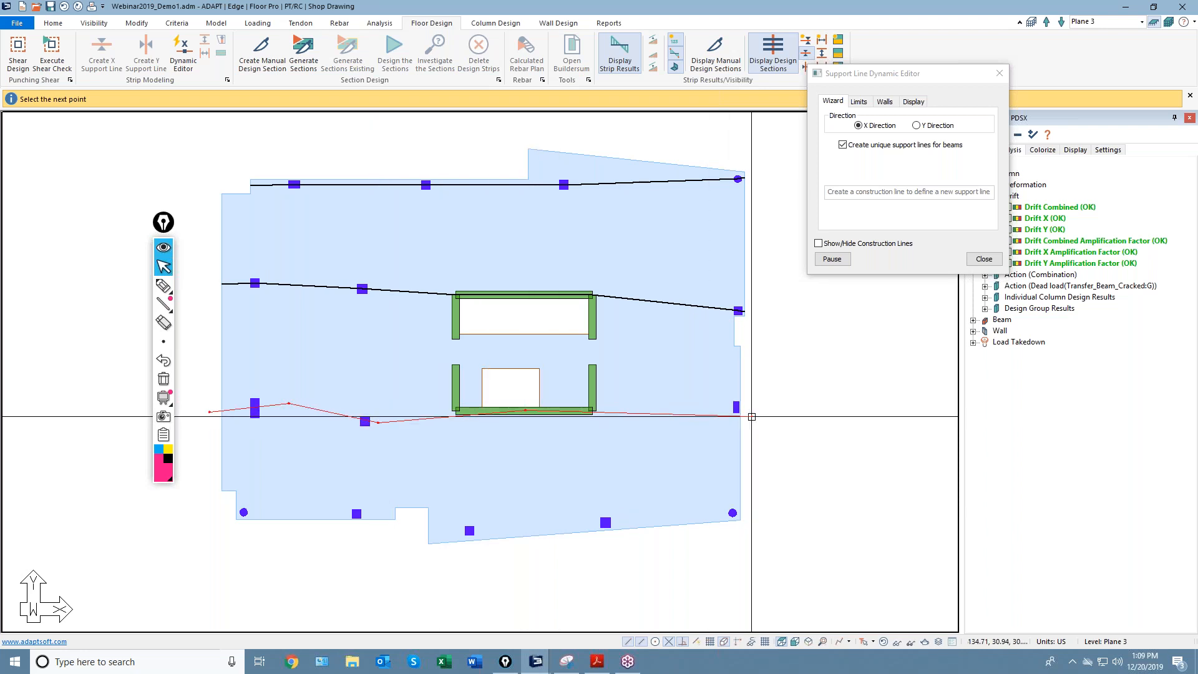
pyautogui.click(756, 409)
pyautogui.press('c')
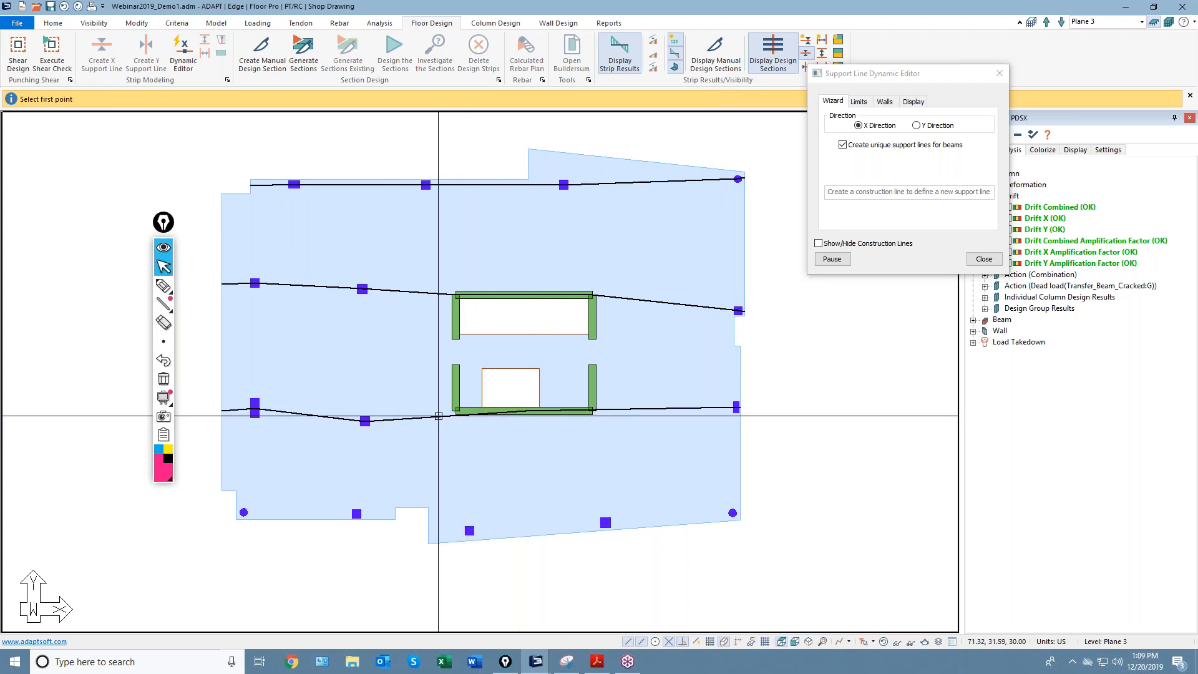
# Select the lower support line and start redrawing it along the lower wall.
pyautogui.click(833, 259)
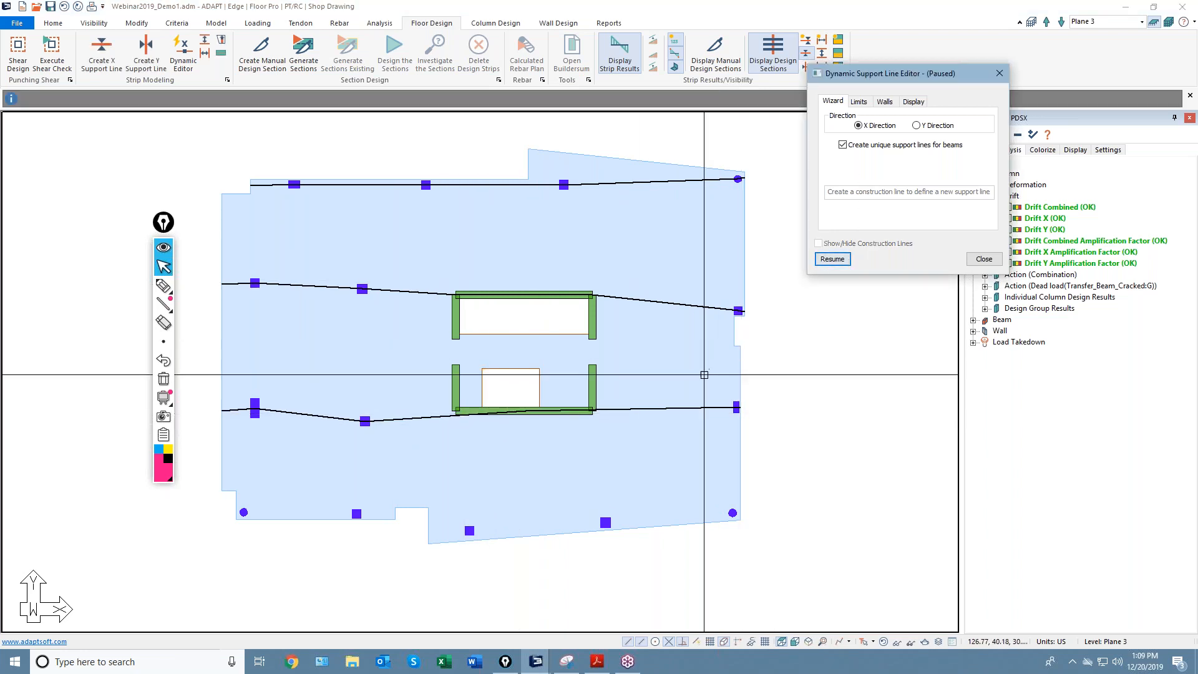
pyautogui.click(694, 408)
pyautogui.click(832, 259)
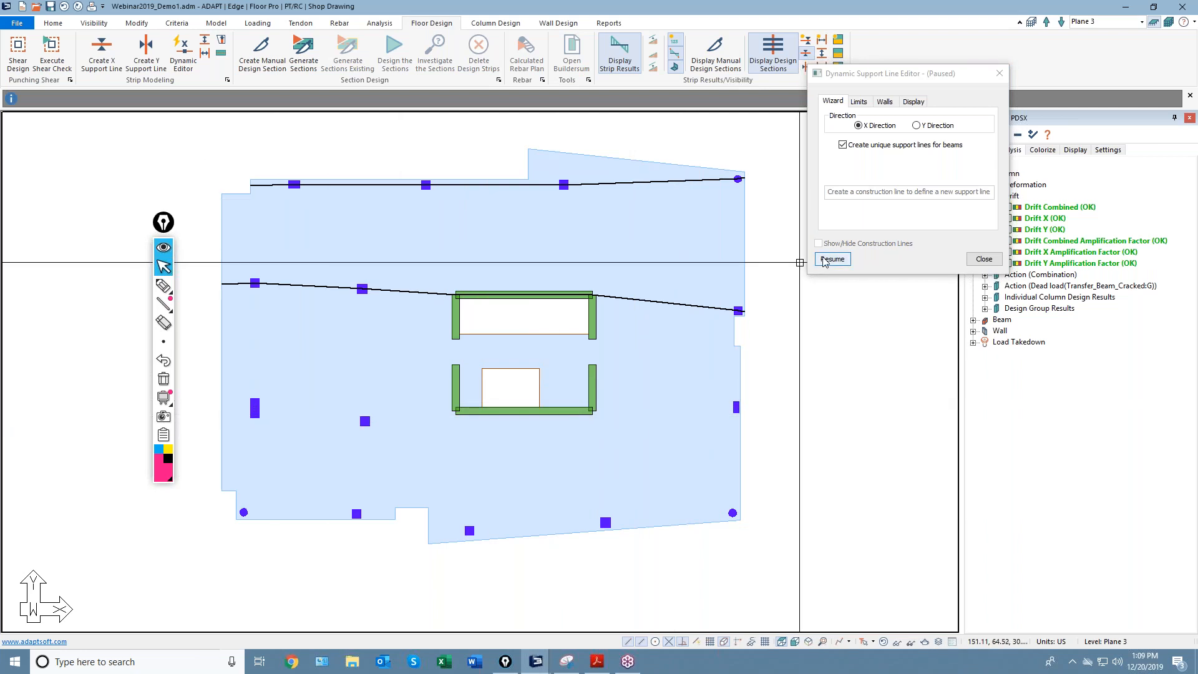
pyautogui.click(209, 410)
pyautogui.click(325, 401)
pyautogui.click(372, 425)
pyautogui.click(466, 410)
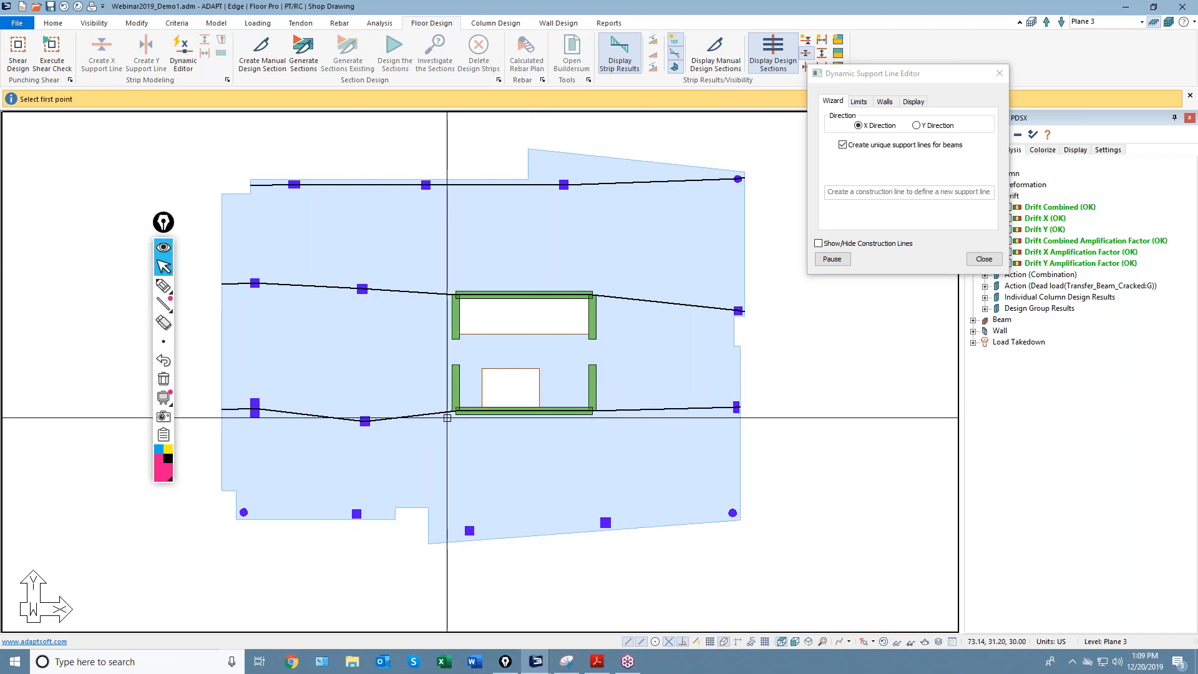
# Pause and resume drawing to edit the lower line, then close the Dynamic Support Line Editor.
pyautogui.click(839, 261)
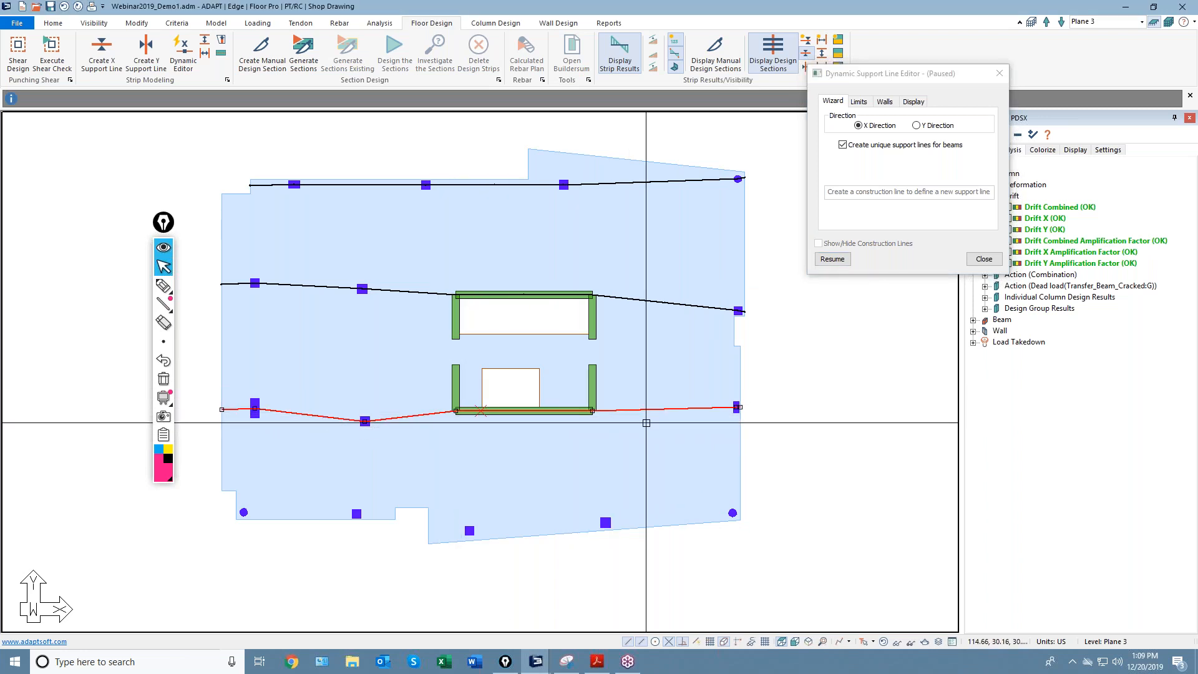
pyautogui.click(832, 259)
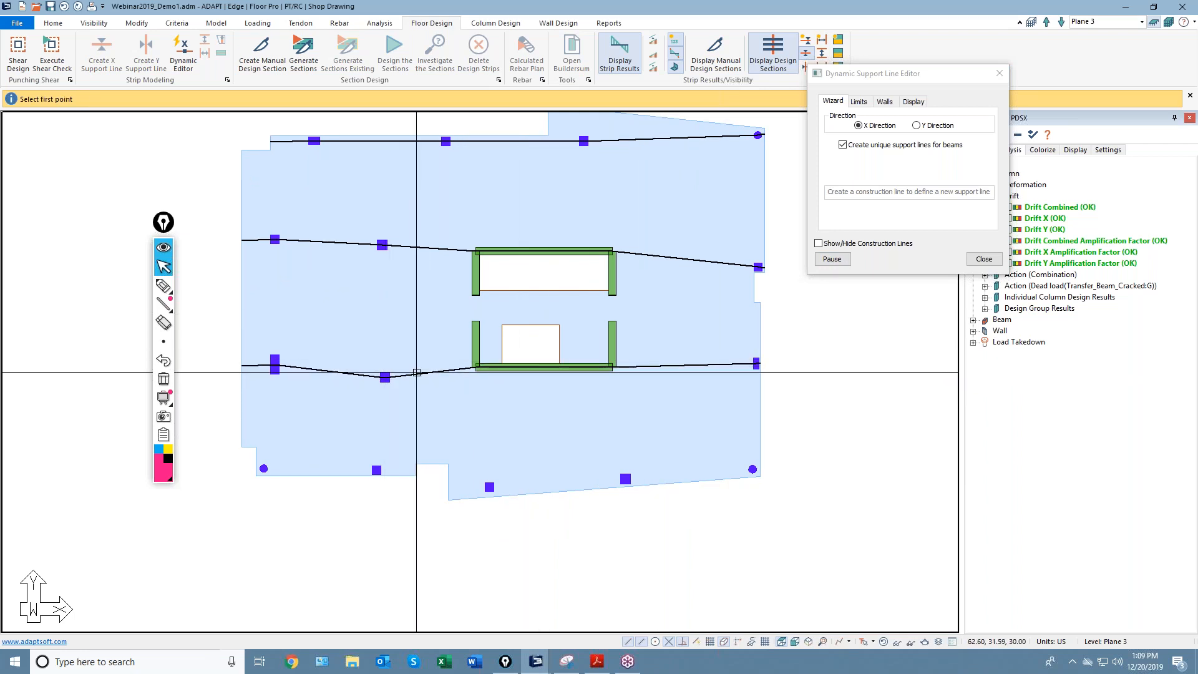
pyautogui.click(832, 259)
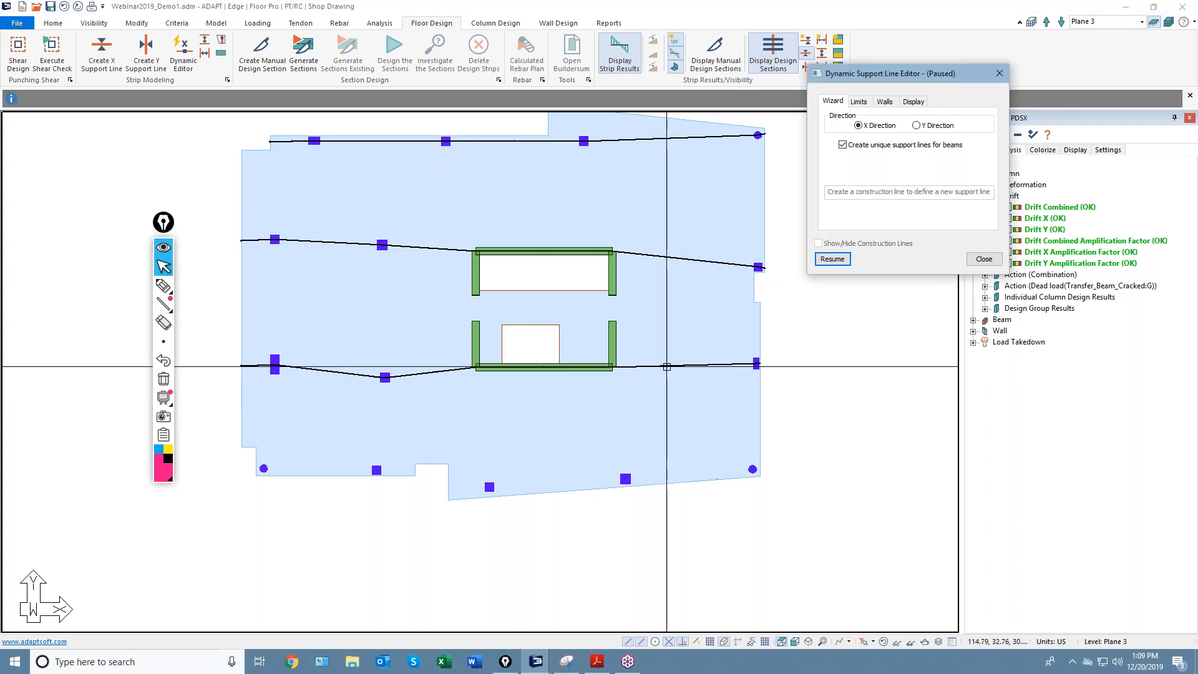
pyautogui.click(825, 259)
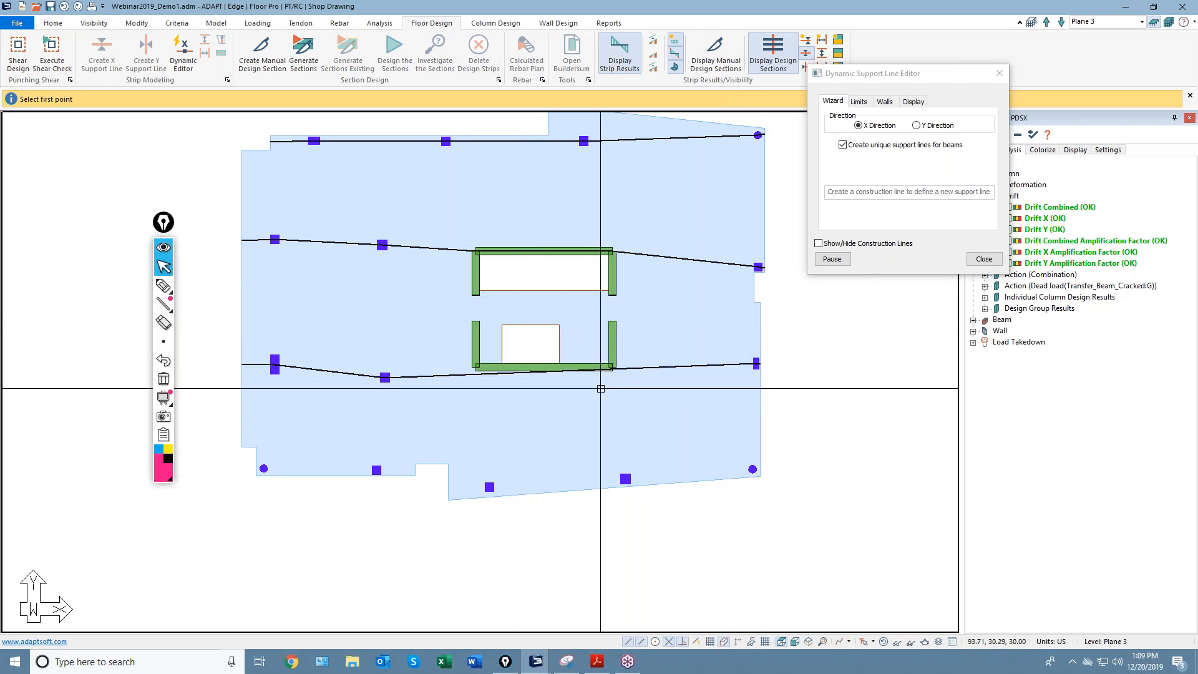
pyautogui.click(972, 263)
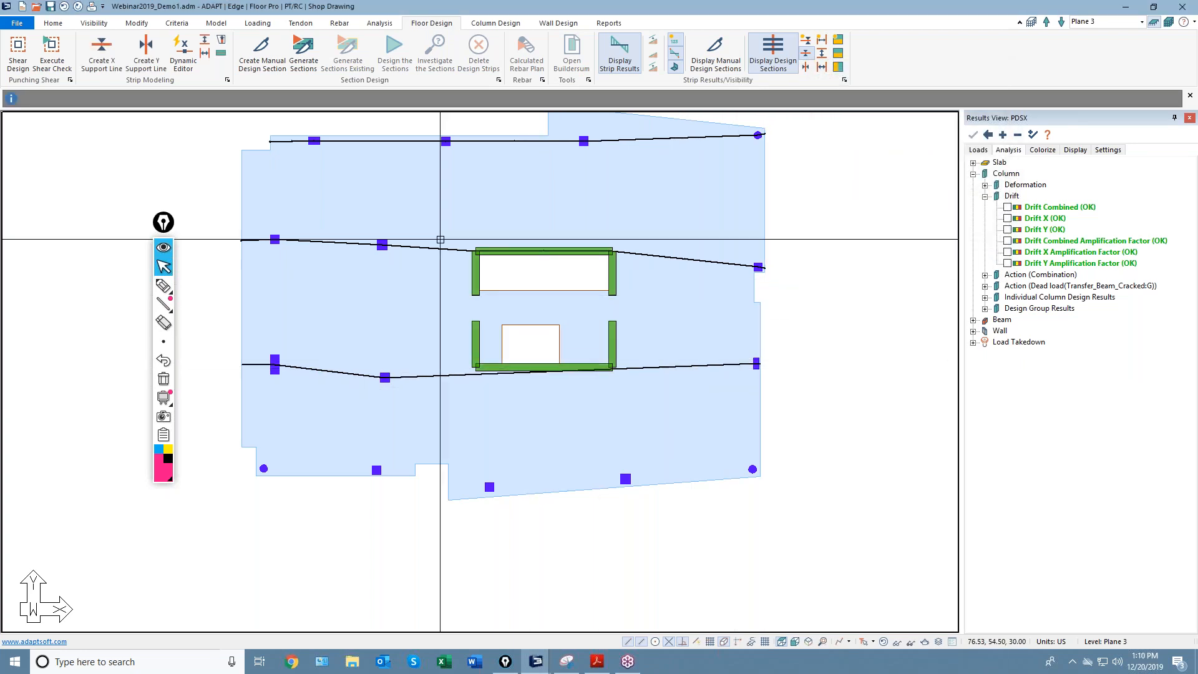
# Reopen the Dynamic Support Line Editor and remove the existing lower support line.
pyautogui.click(183, 60)
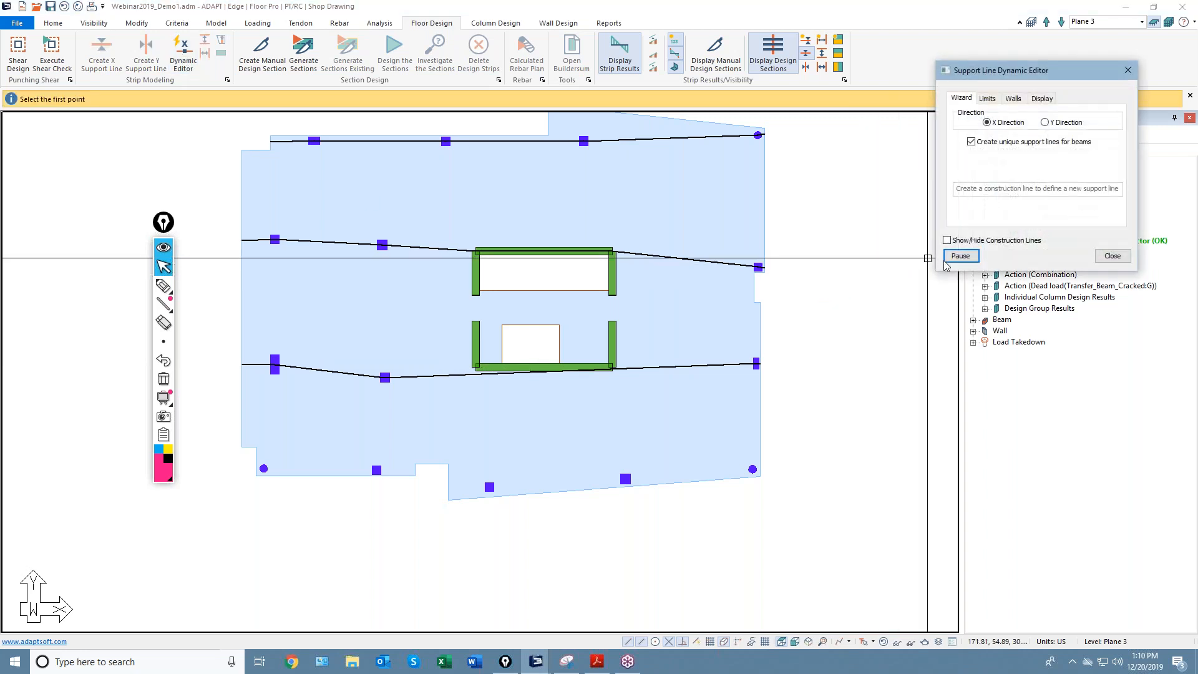
pyautogui.moveTo(1034, 70); pyautogui.dragTo(872, 102)
pyautogui.click(798, 287)
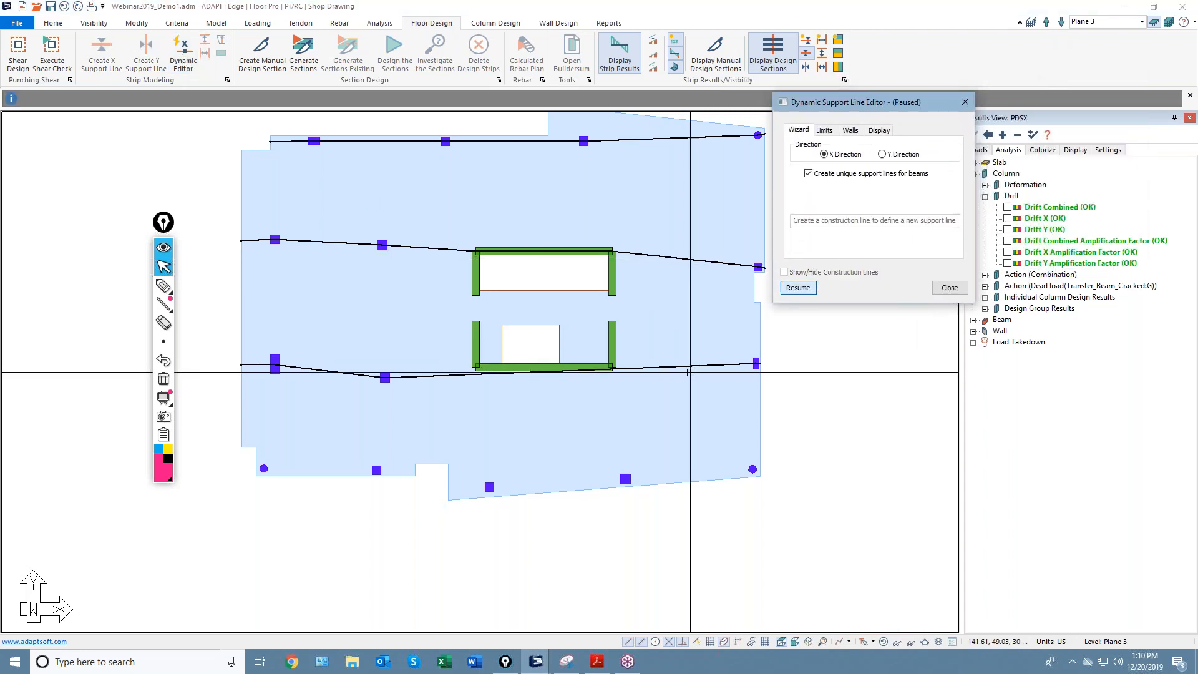
pyautogui.click(686, 368)
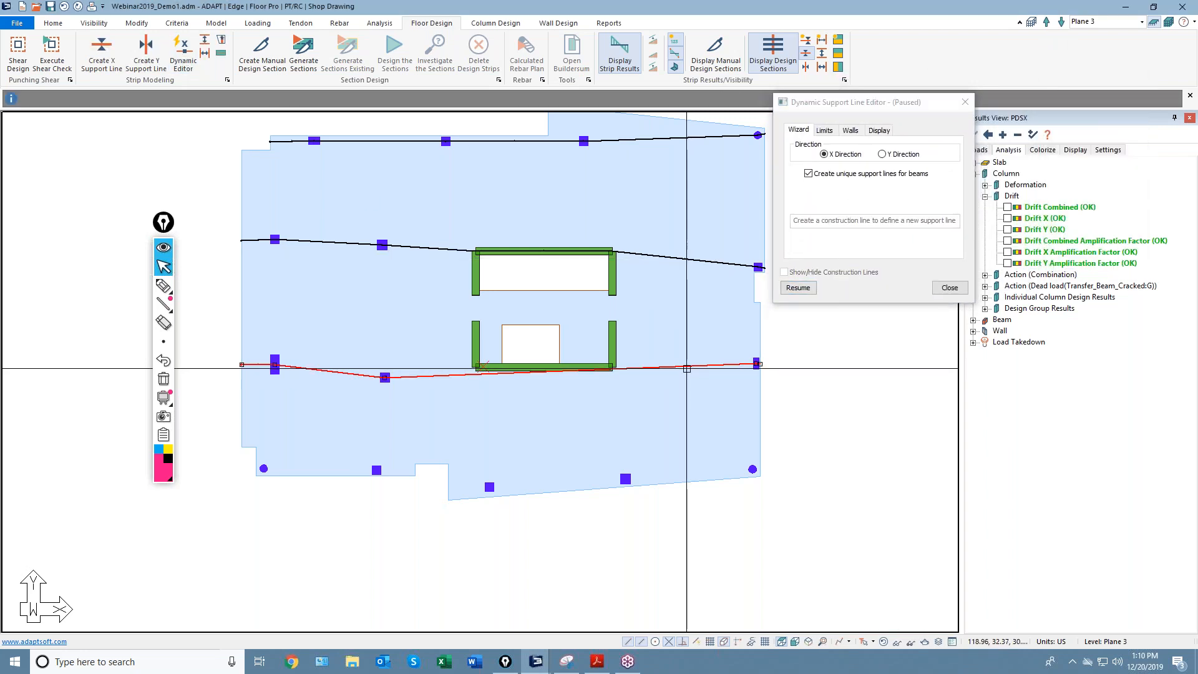
pyautogui.click(797, 288)
# Redraw the lower support line through the lower wall past the slab's right edge.
pyautogui.click(297, 367)
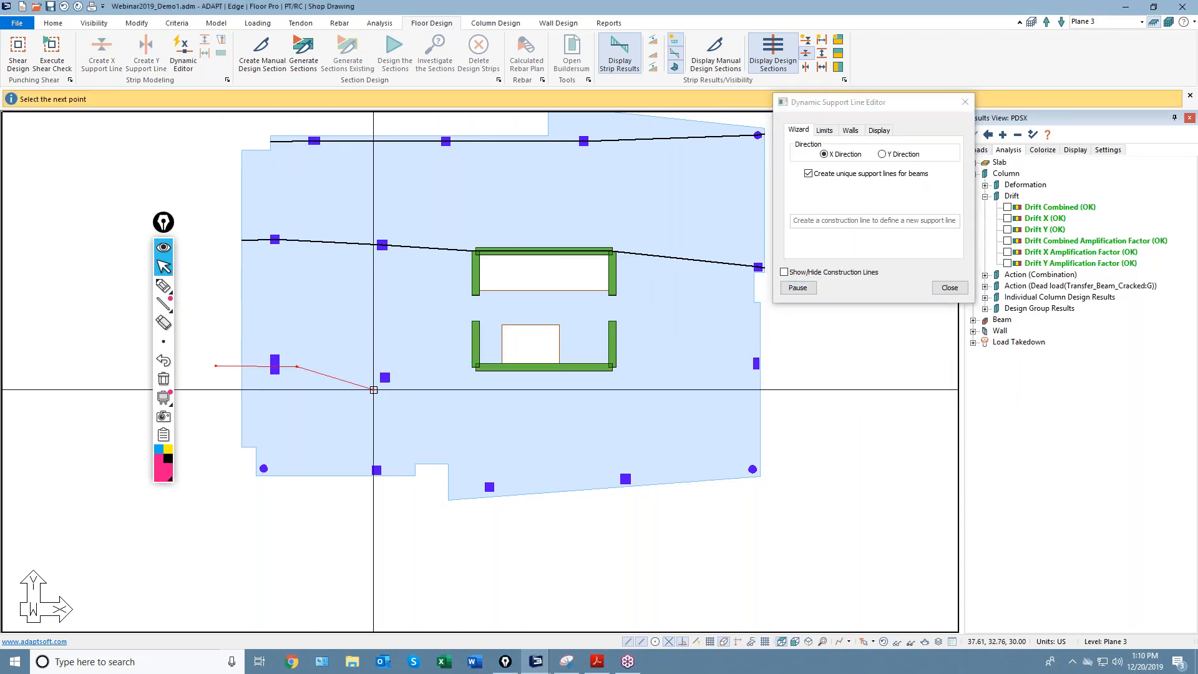
pyautogui.click(401, 379)
pyautogui.click(604, 365)
pyautogui.click(768, 365)
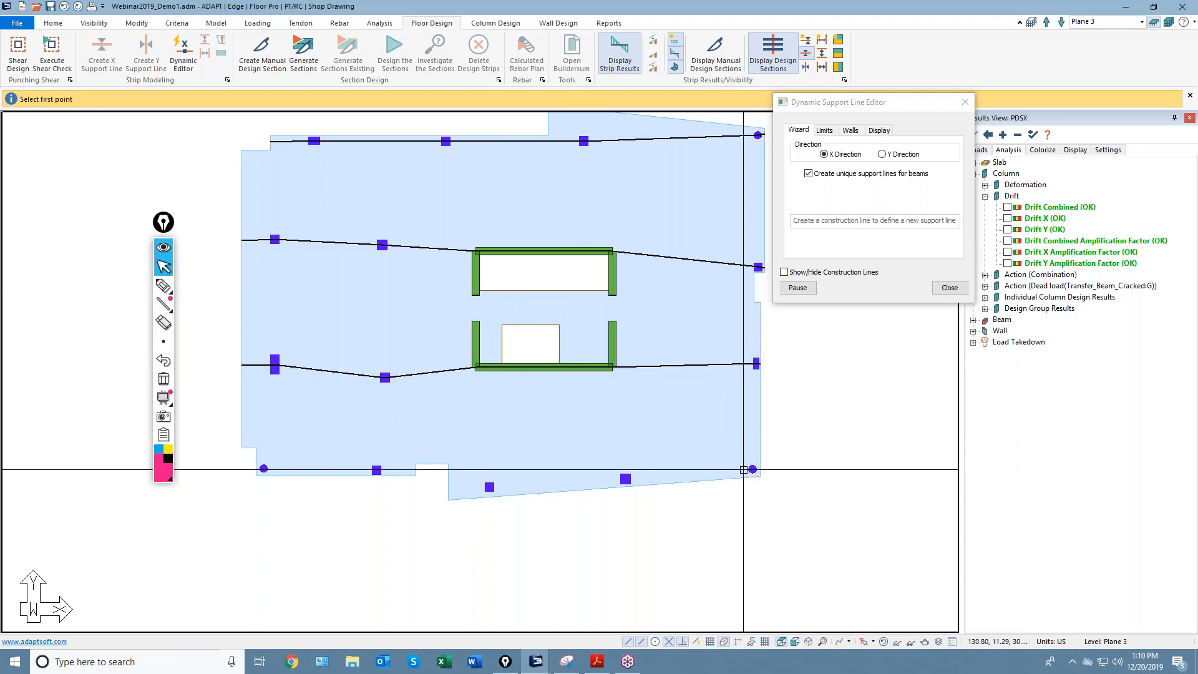
# Draw a support line along the slab's notched bottom edge, then switch to Y-direction drawing.
pyautogui.click(242, 467)
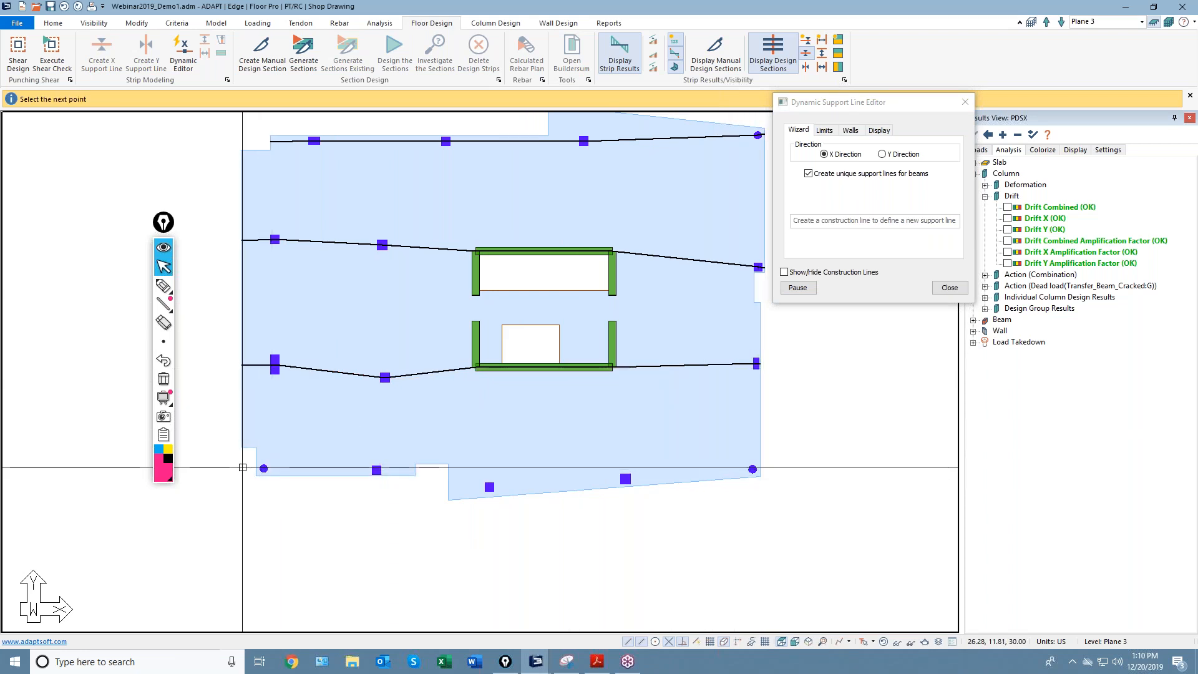
pyautogui.click(413, 476)
pyautogui.click(416, 490)
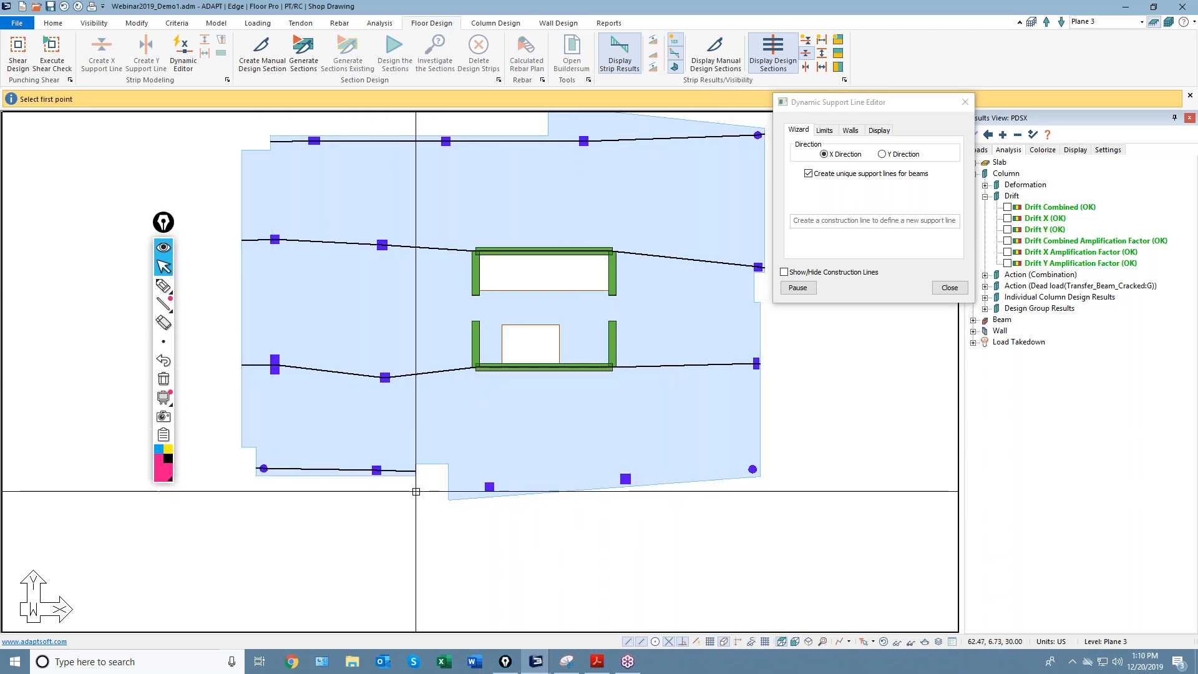
pyautogui.click(742, 482)
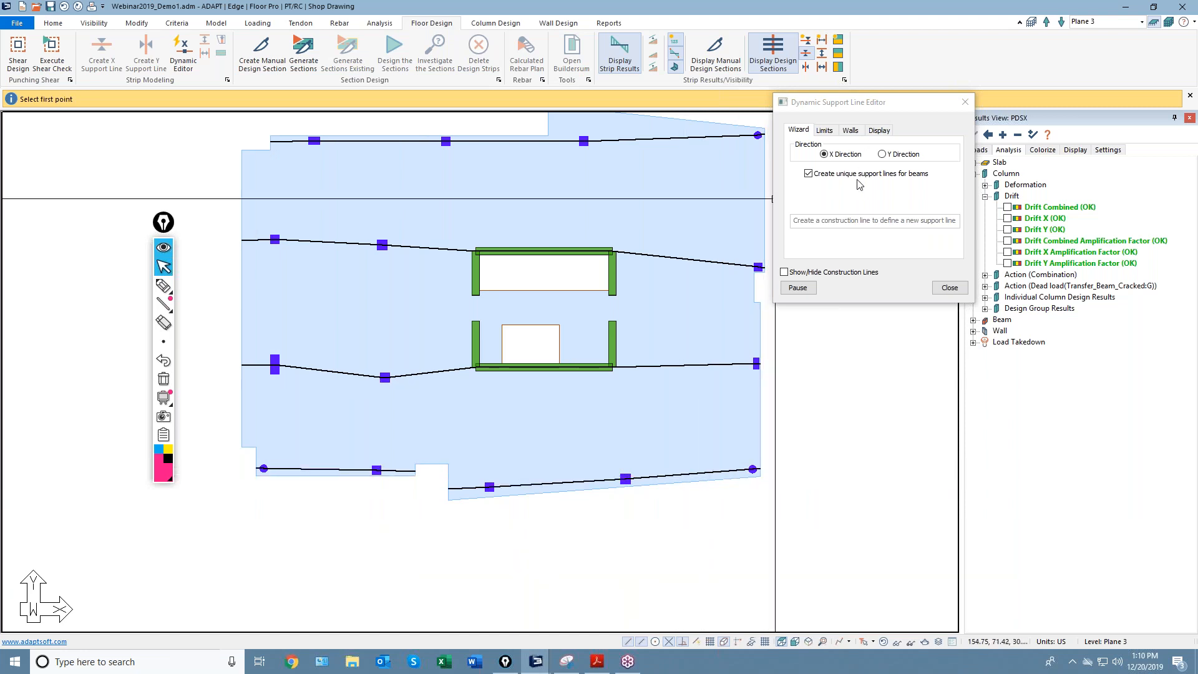
pyautogui.click(882, 155)
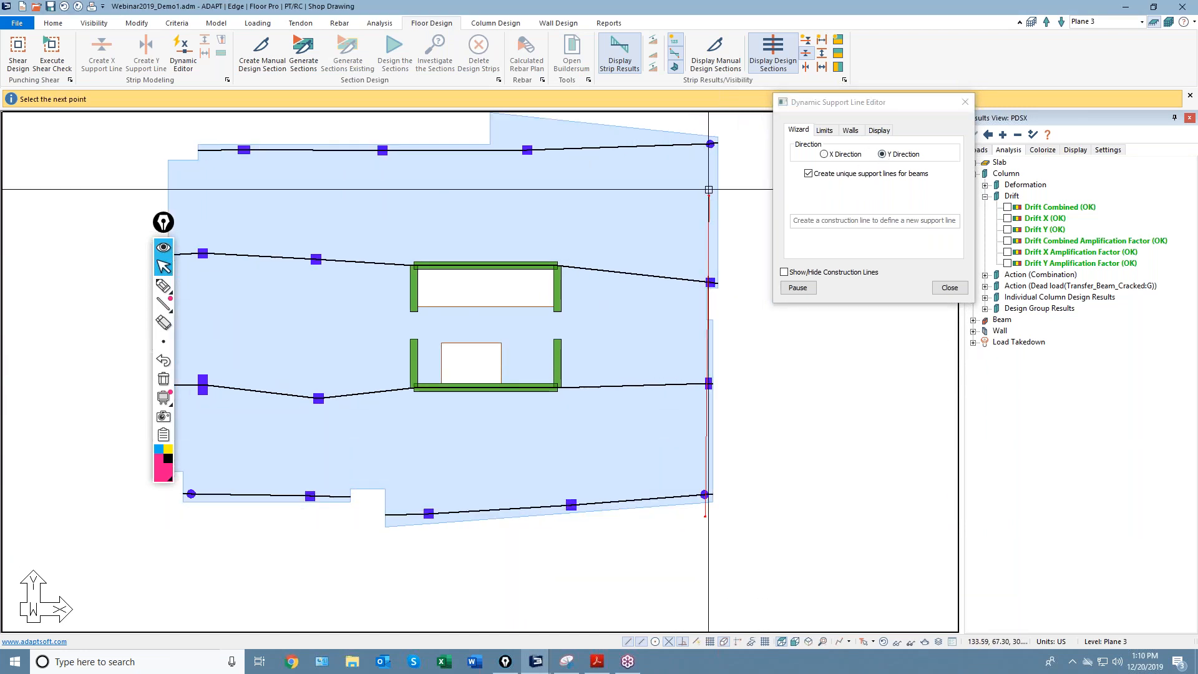
# End the right-edge Y line at the top-right column and draw another beyond the slab's top edge.
pyautogui.click(710, 133)
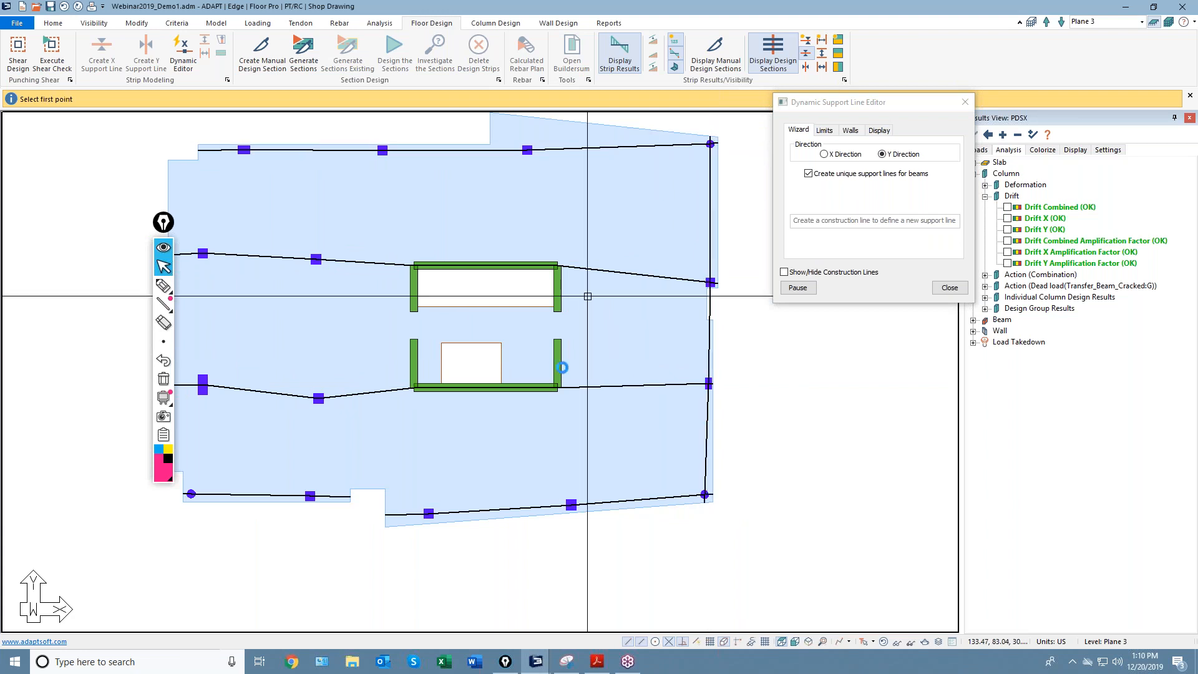
pyautogui.click(573, 581)
pyautogui.click(568, 459)
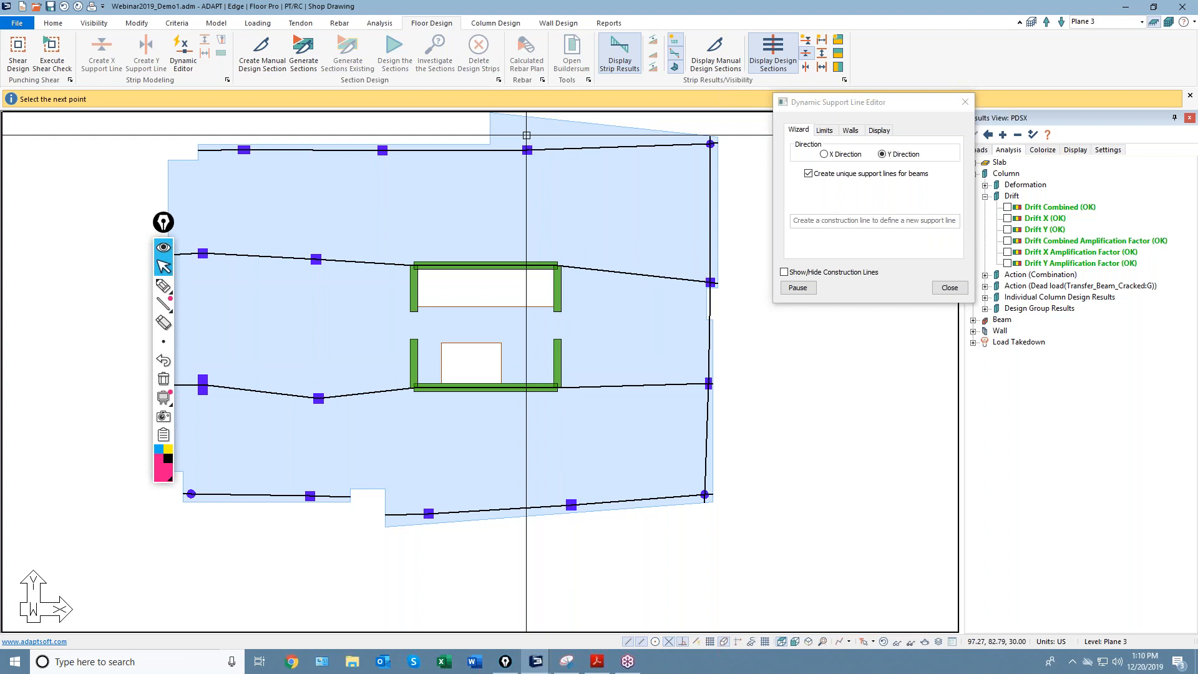
pyautogui.moveTo(527, 135); pyautogui.dragTo(592, 231, button='middle')
pyautogui.click(574, 194)
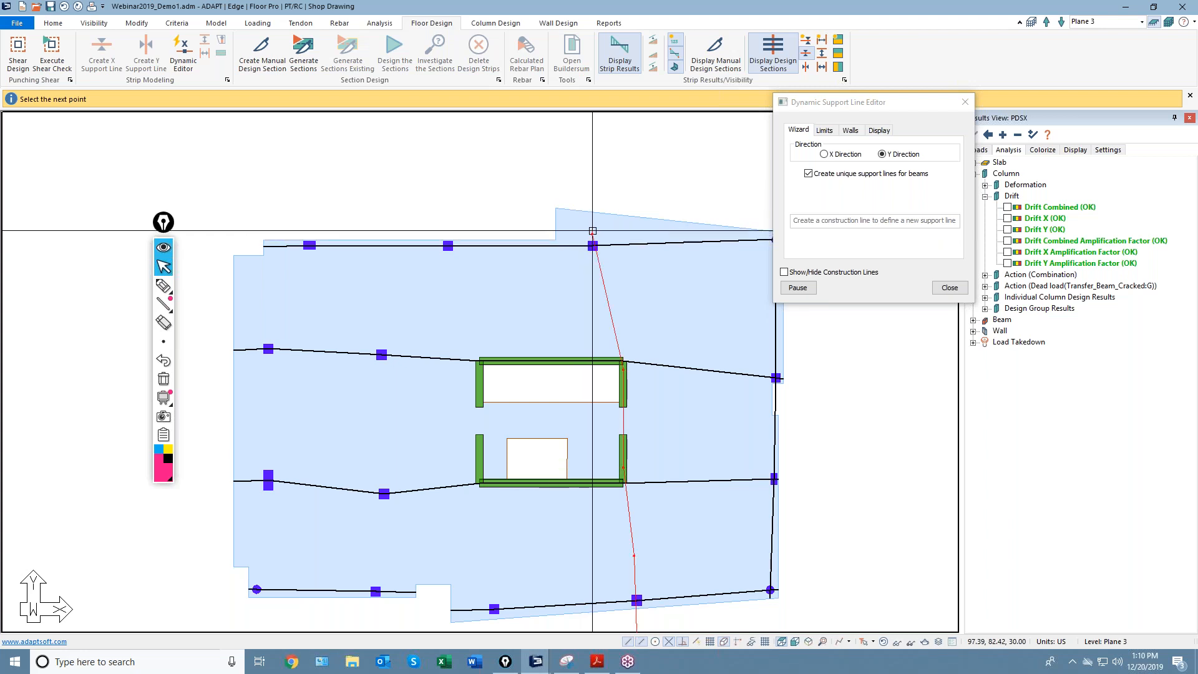
pyautogui.click(593, 202)
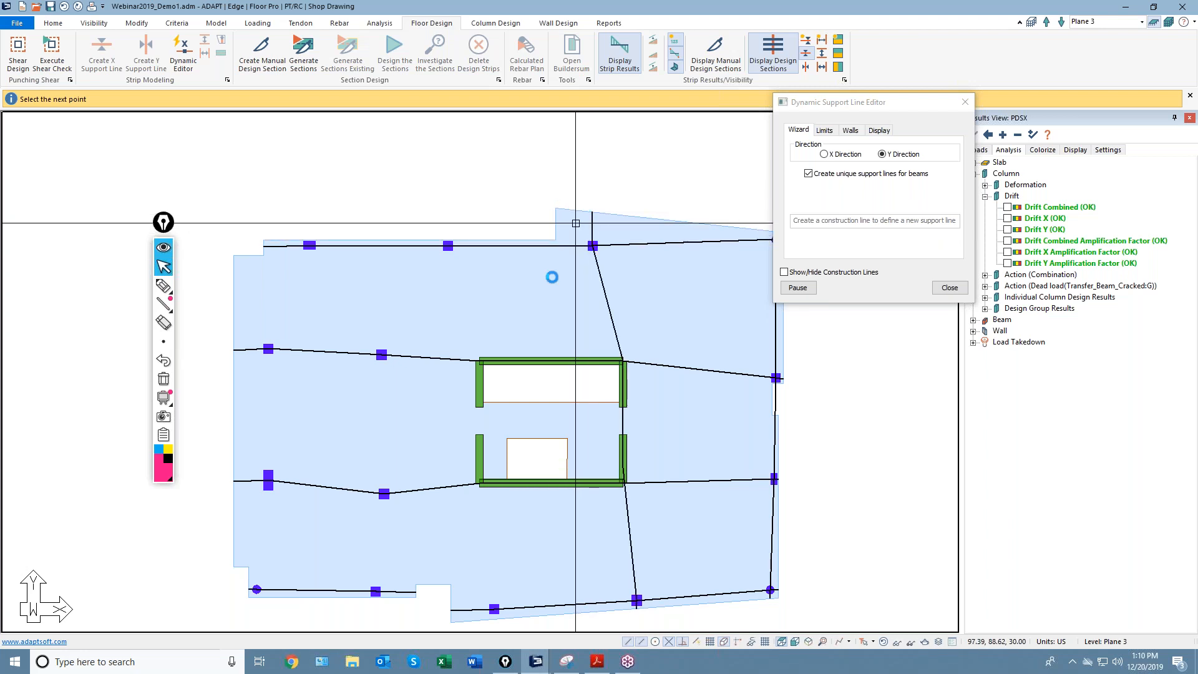
# Draw a Y-direction support line through the lower, middle and upper columns of the next column line.
pyautogui.moveTo(504, 332); pyautogui.dragTo(596, 238, button='middle')
pyautogui.click(584, 564)
pyautogui.click(588, 494)
pyautogui.click(570, 381)
pyautogui.click(573, 278)
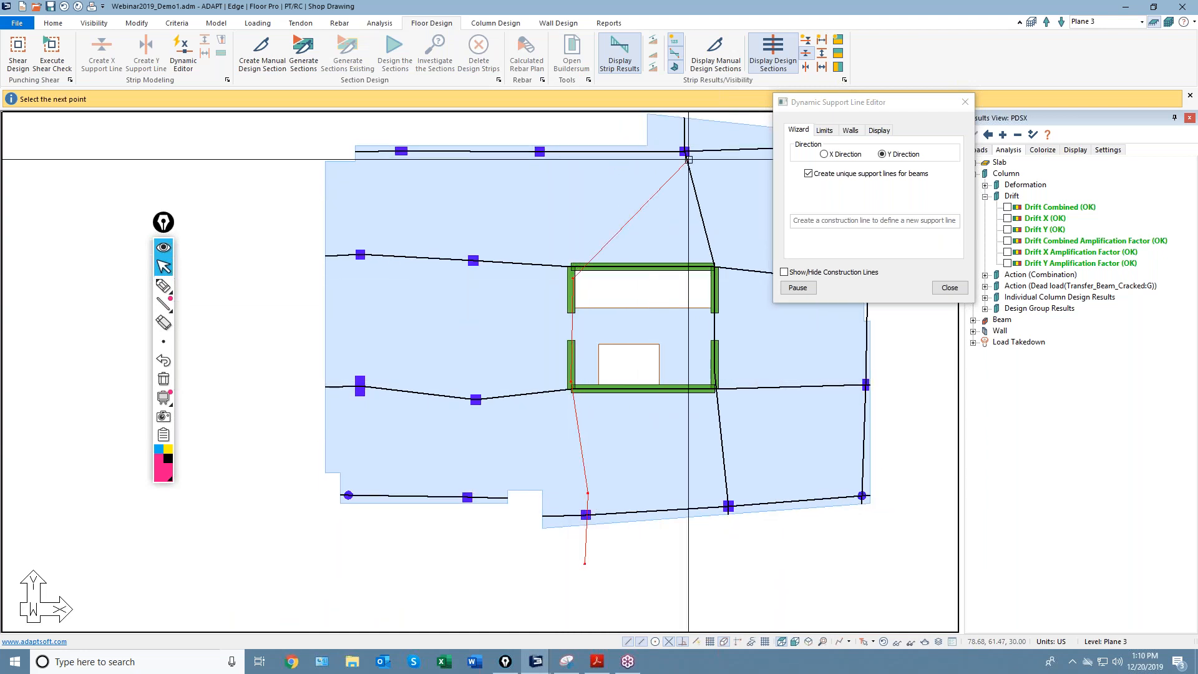
pyautogui.click(538, 137)
pyautogui.press('c')
# Draw Y-direction support lines through the two left column lines, then close the editor.
pyautogui.click(468, 523)
pyautogui.click(463, 477)
pyautogui.click(479, 378)
pyautogui.press('c')
pyautogui.click(348, 530)
pyautogui.click(344, 465)
pyautogui.click(366, 342)
pyautogui.click(362, 239)
pyautogui.press('c')
pyautogui.moveTo(406, 228); pyautogui.dragTo(336, 283, button='middle')
pyautogui.scroll(-1, 336, 283)
pyautogui.click(949, 288)
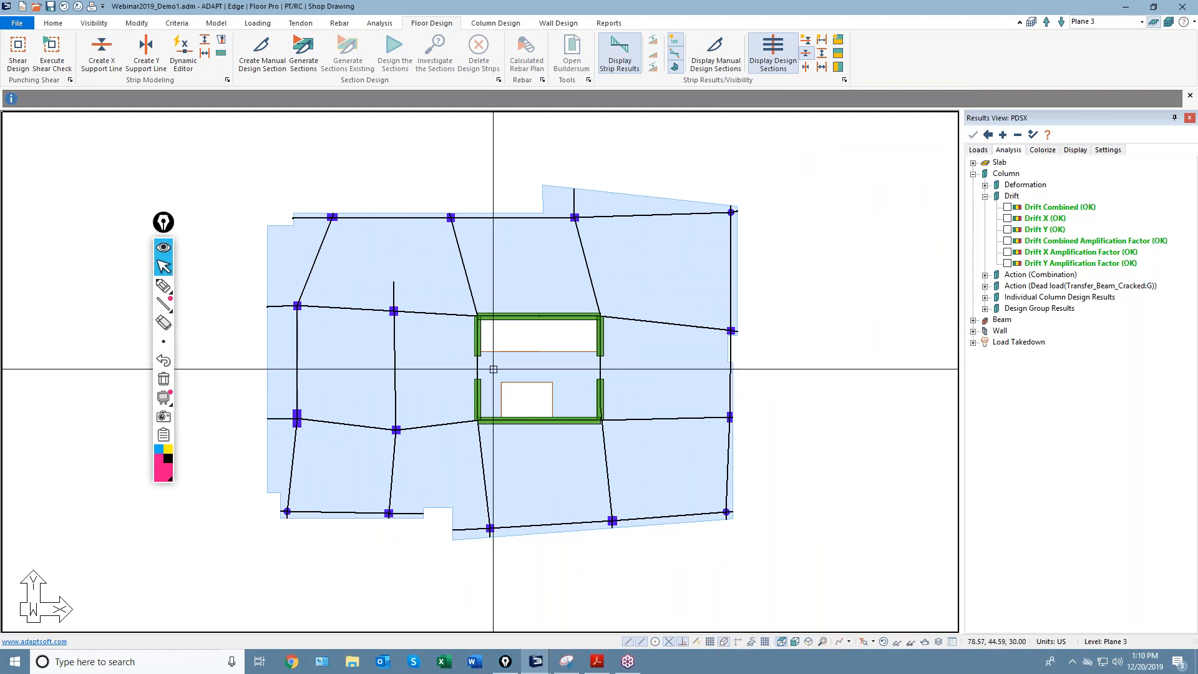
# Start a splitter outline at the opening's top corners, then discard it.
pyautogui.moveTo(493, 368); pyautogui.dragTo(559, 333, button='middle')
pyautogui.scroll(1, 544, 294)
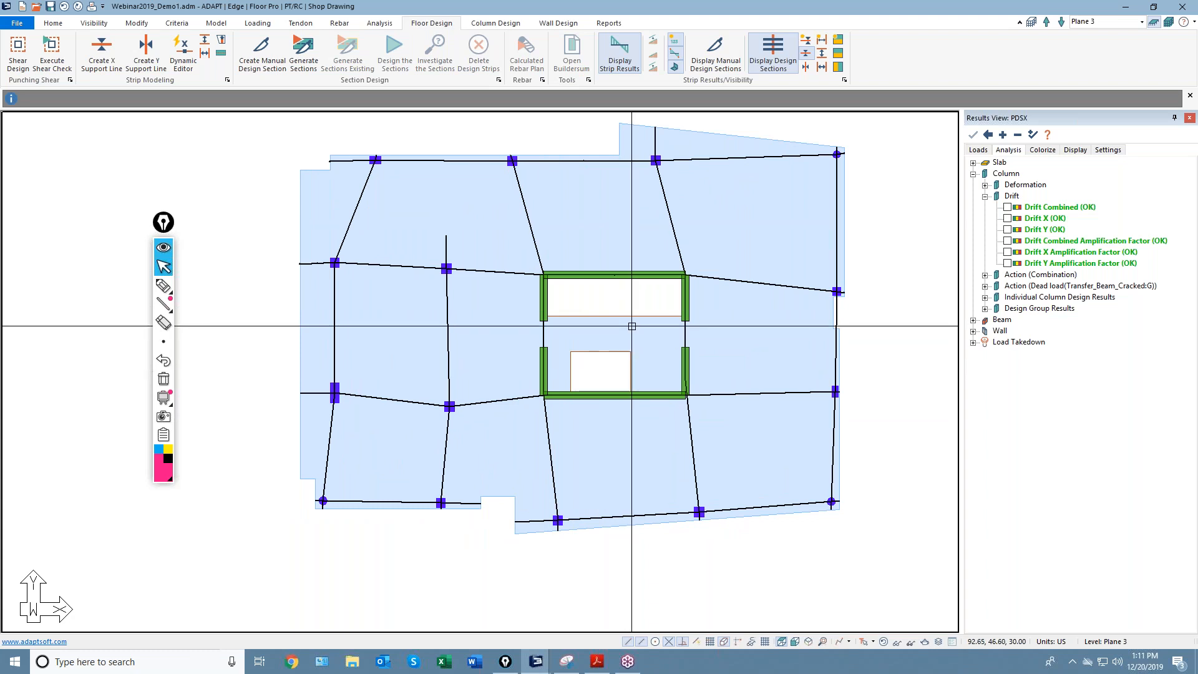
pyautogui.click(206, 42)
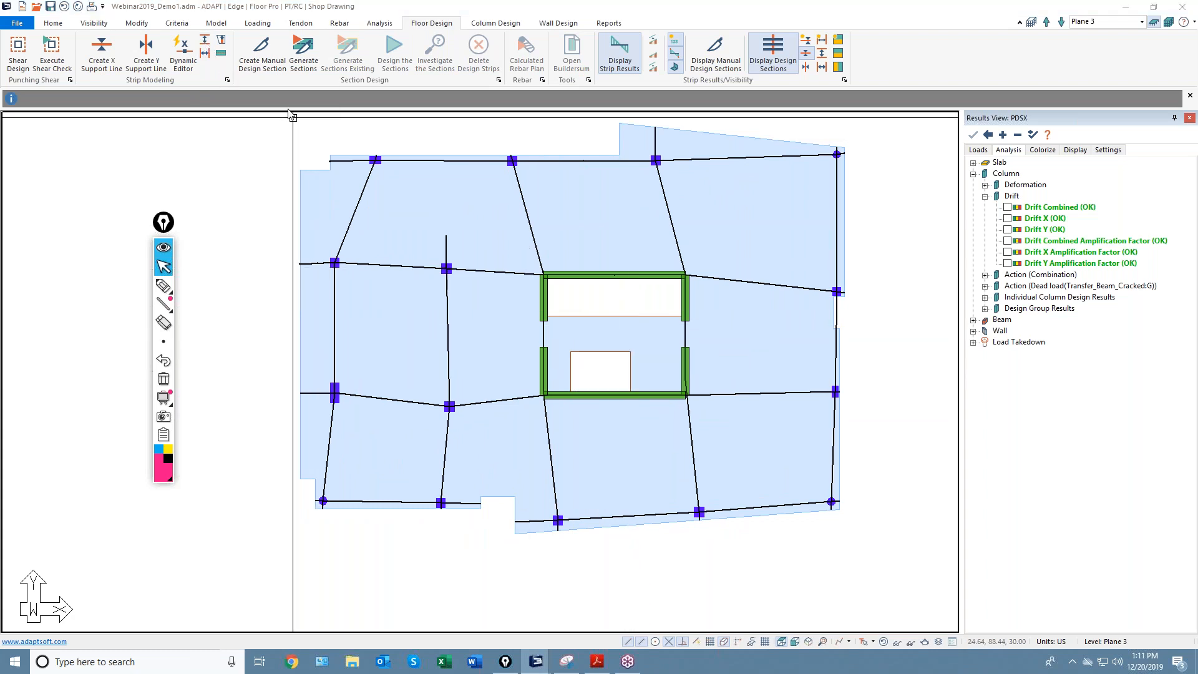
pyautogui.scroll(3, 599, 312)
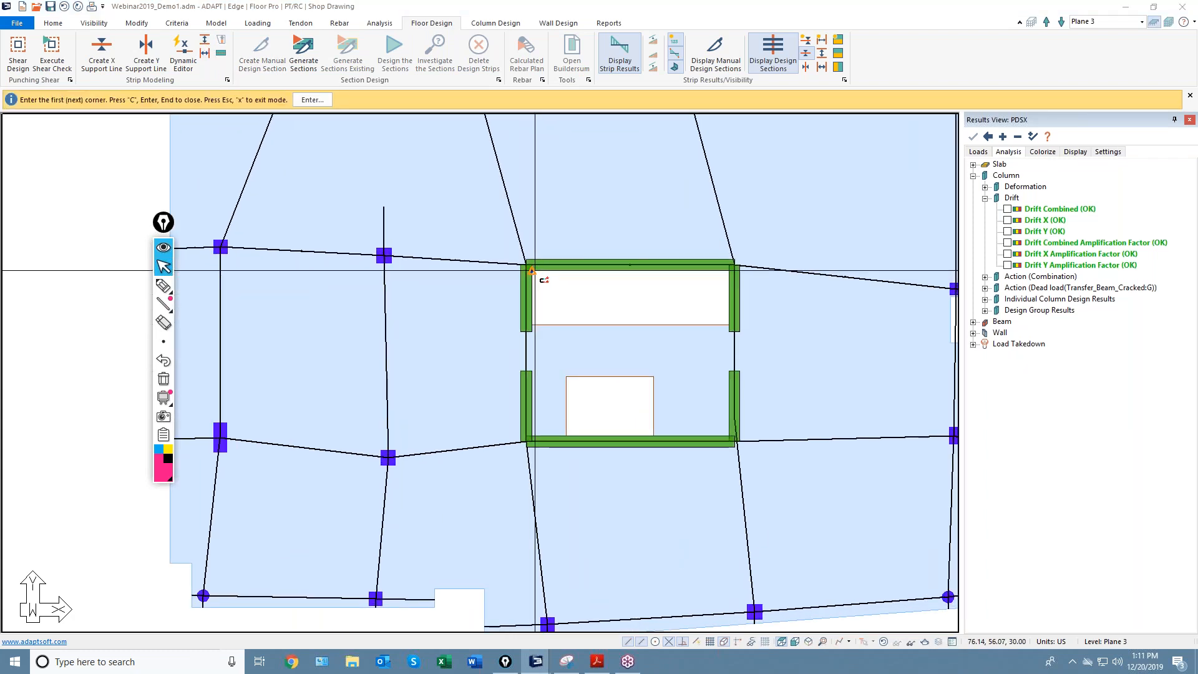
pyautogui.click(532, 270)
pyautogui.click(730, 270)
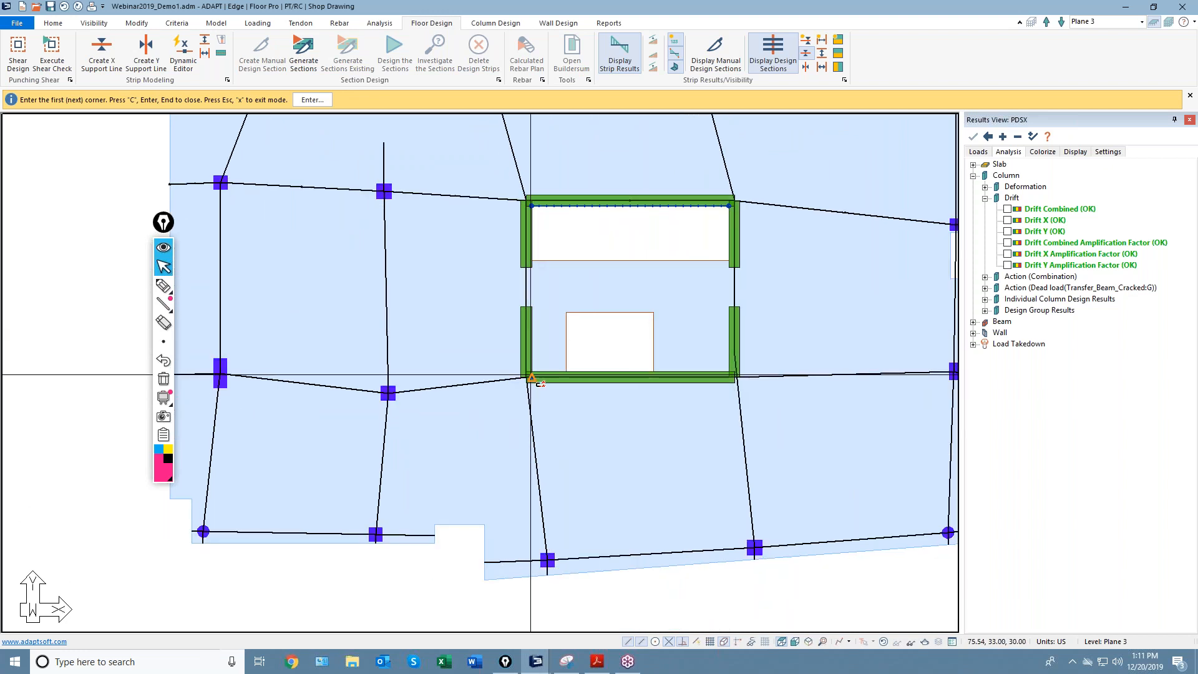
pyautogui.press('c')
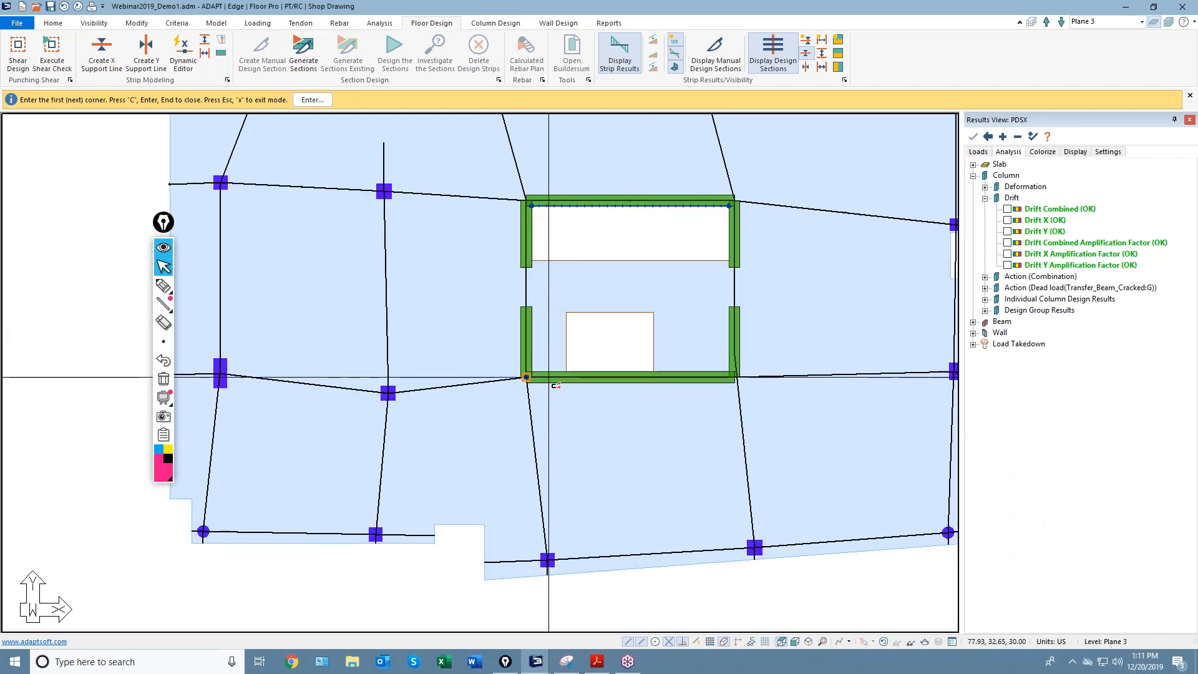
# Trace the splitter through the opening's four corners and close it at the top-left corner.
pyautogui.click(532, 372)
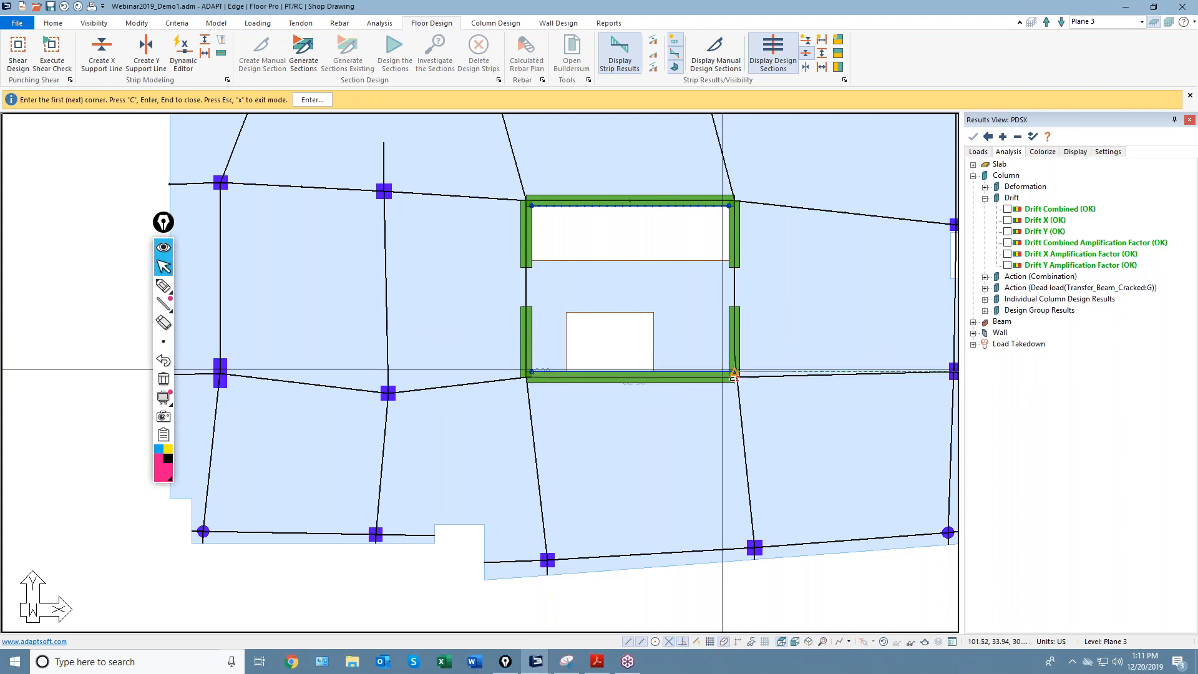
pyautogui.click(727, 370)
pyautogui.scroll(-5, 641, 397)
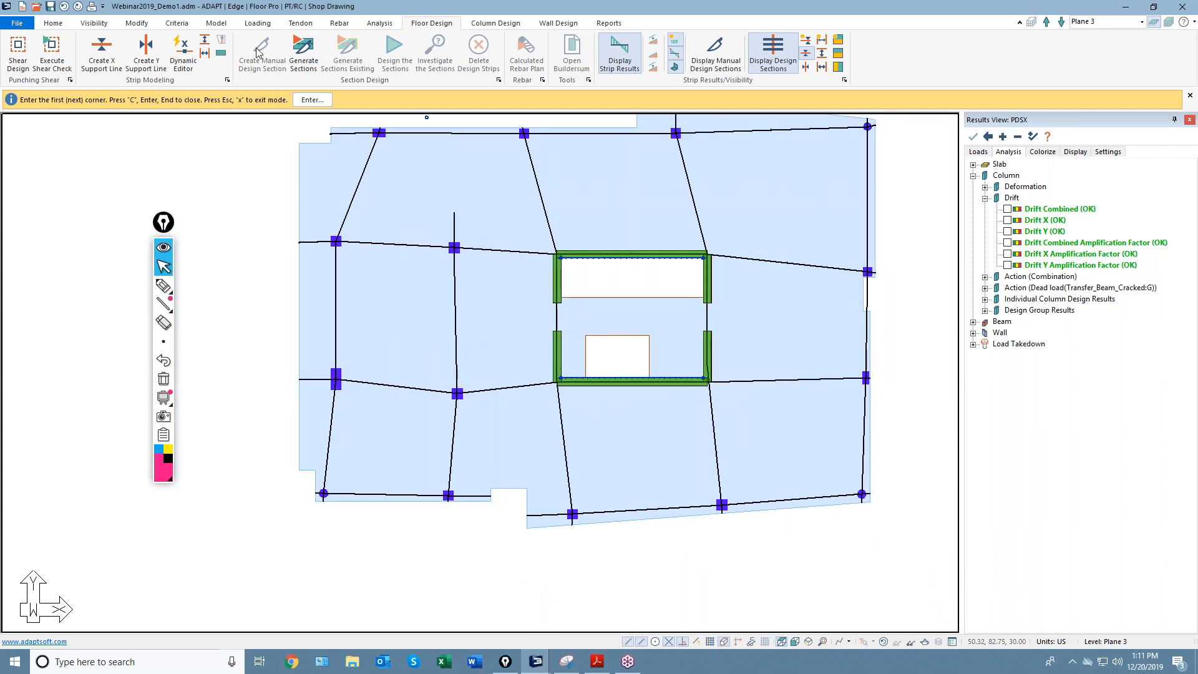
pyautogui.click(211, 54)
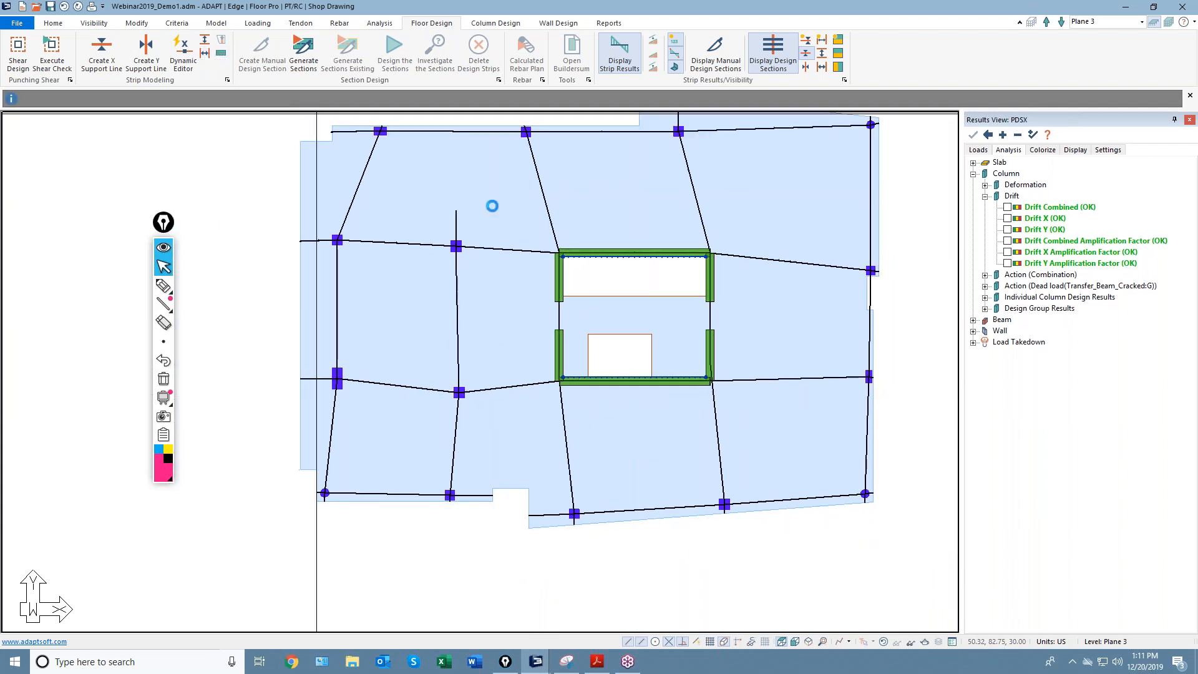
pyautogui.click(702, 258)
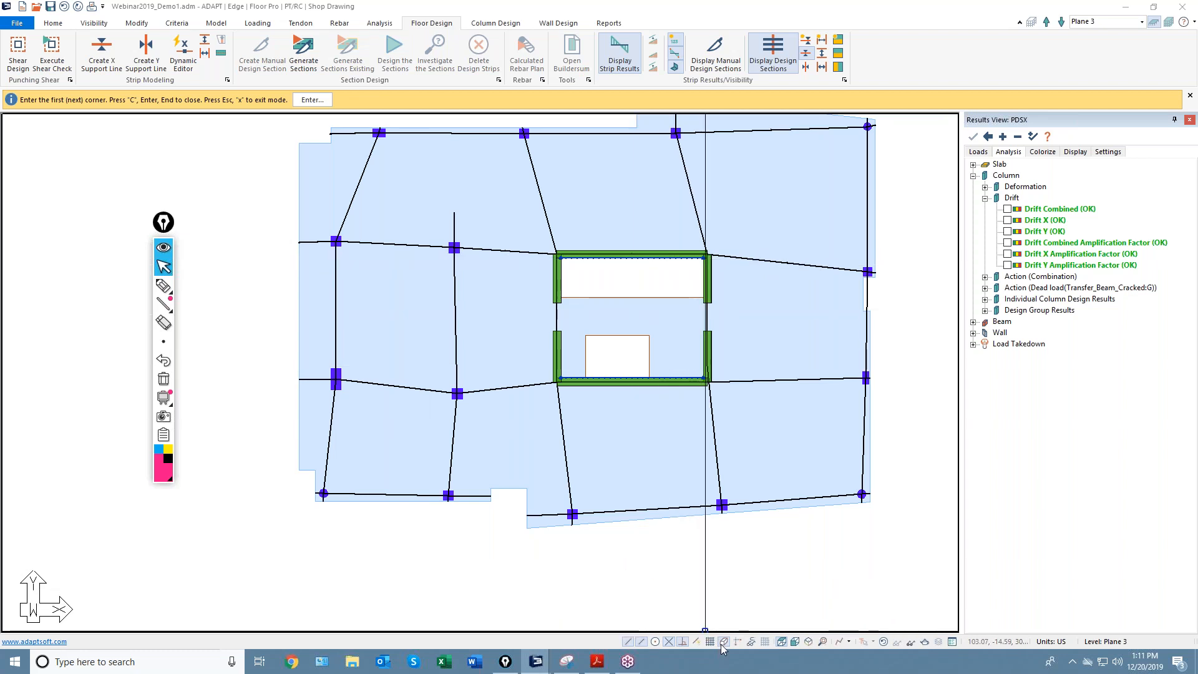
pyautogui.scroll(2, 708, 256)
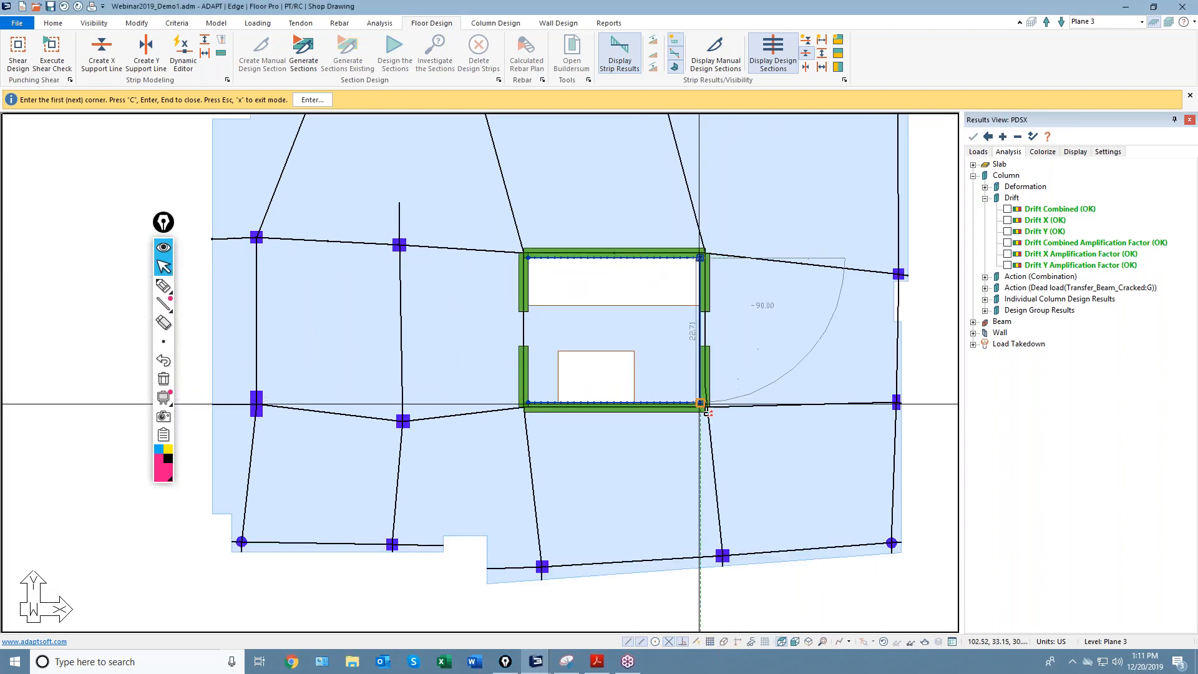
pyautogui.click(700, 402)
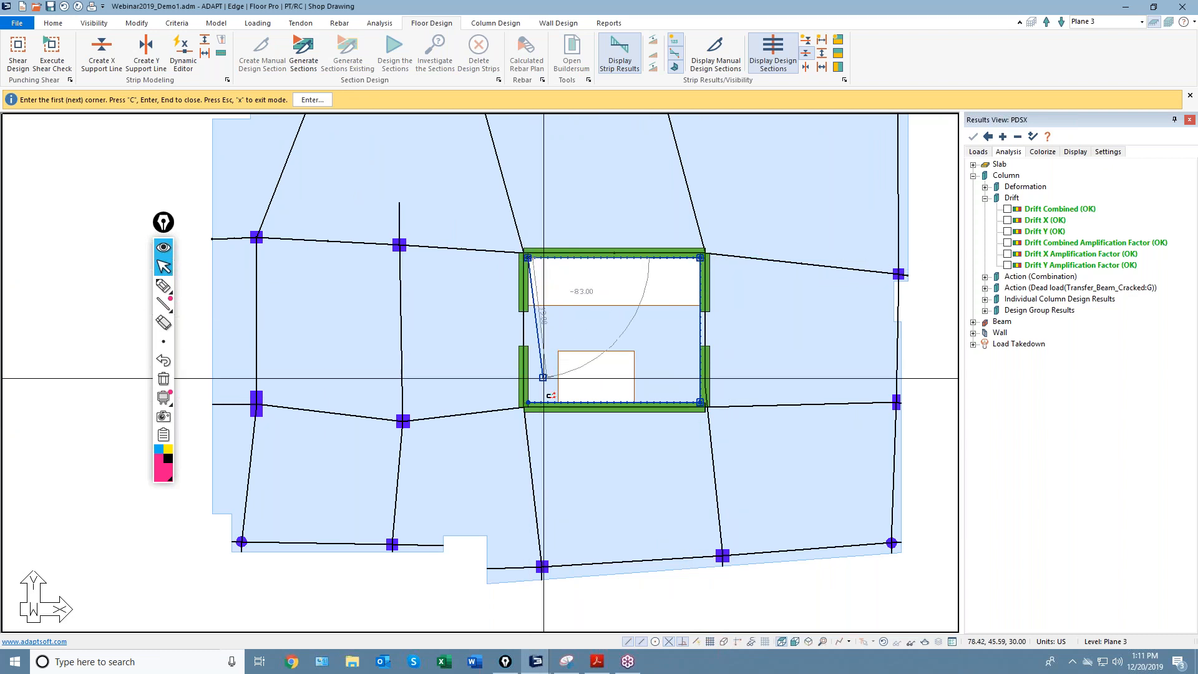
pyautogui.click(528, 403)
pyautogui.scroll(-2, 541, 388)
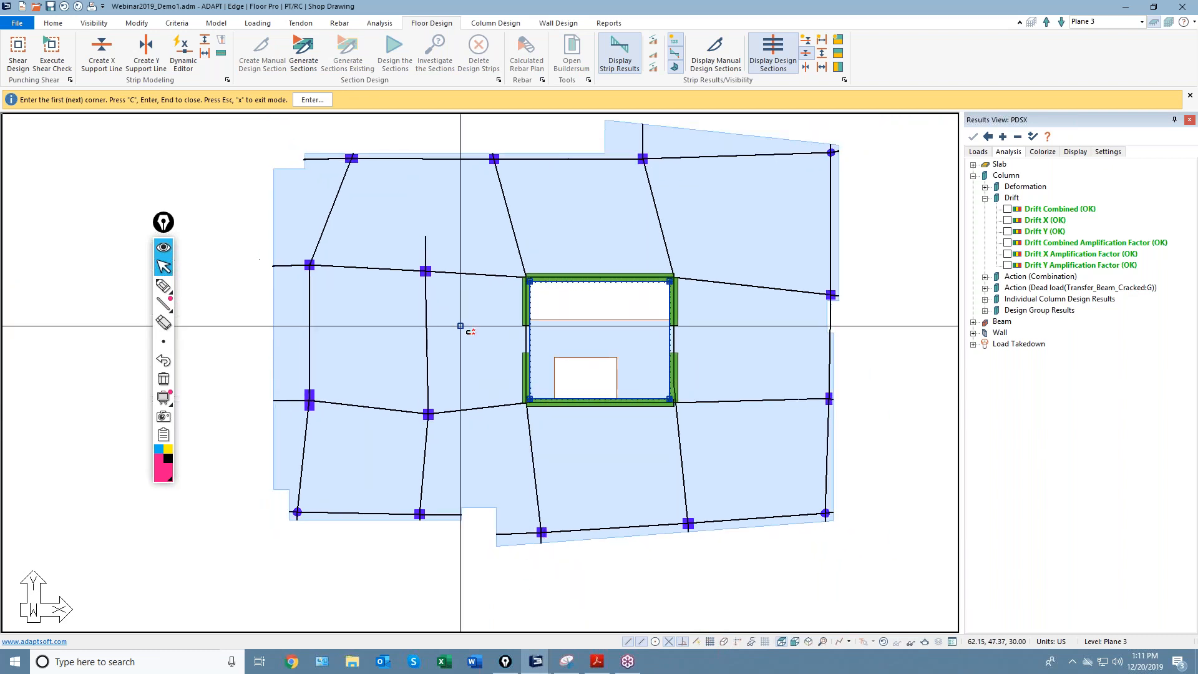
pyautogui.click(539, 286)
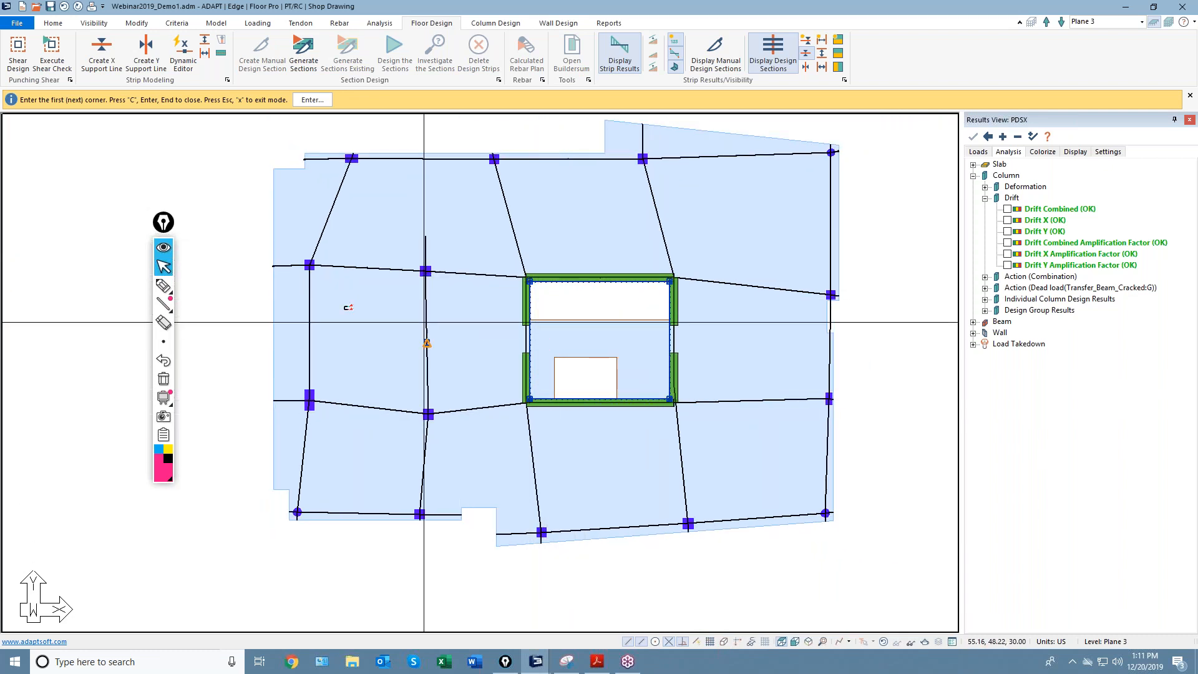
pyautogui.click(313, 100)
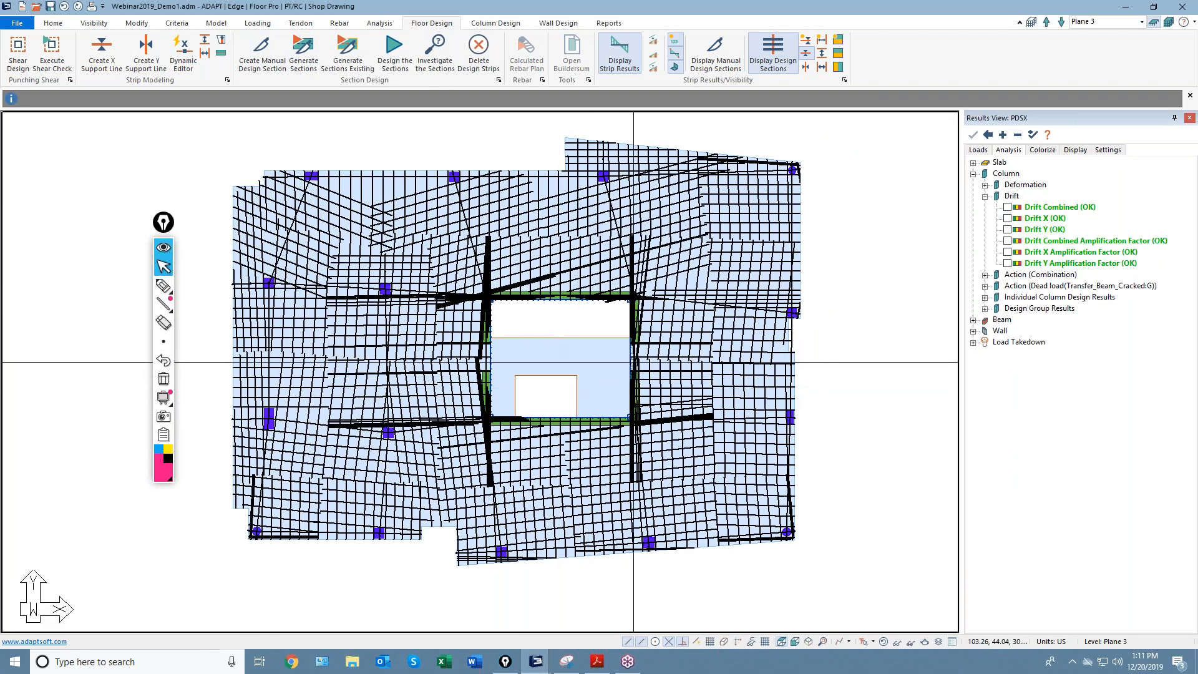
# Generate design sections along the support lines, then open the Support Line Dynamic Editor and move it aside.
pyautogui.click(801, 42)
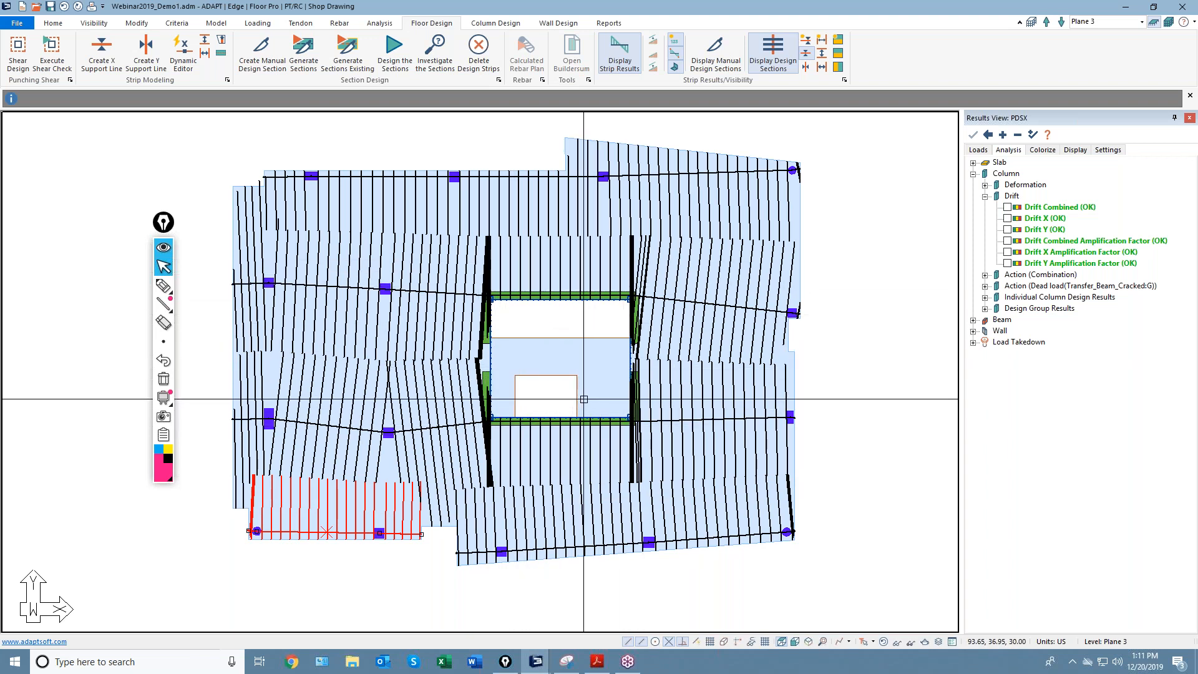
pyautogui.moveTo(585, 388); pyautogui.dragTo(557, 363, button='middle')
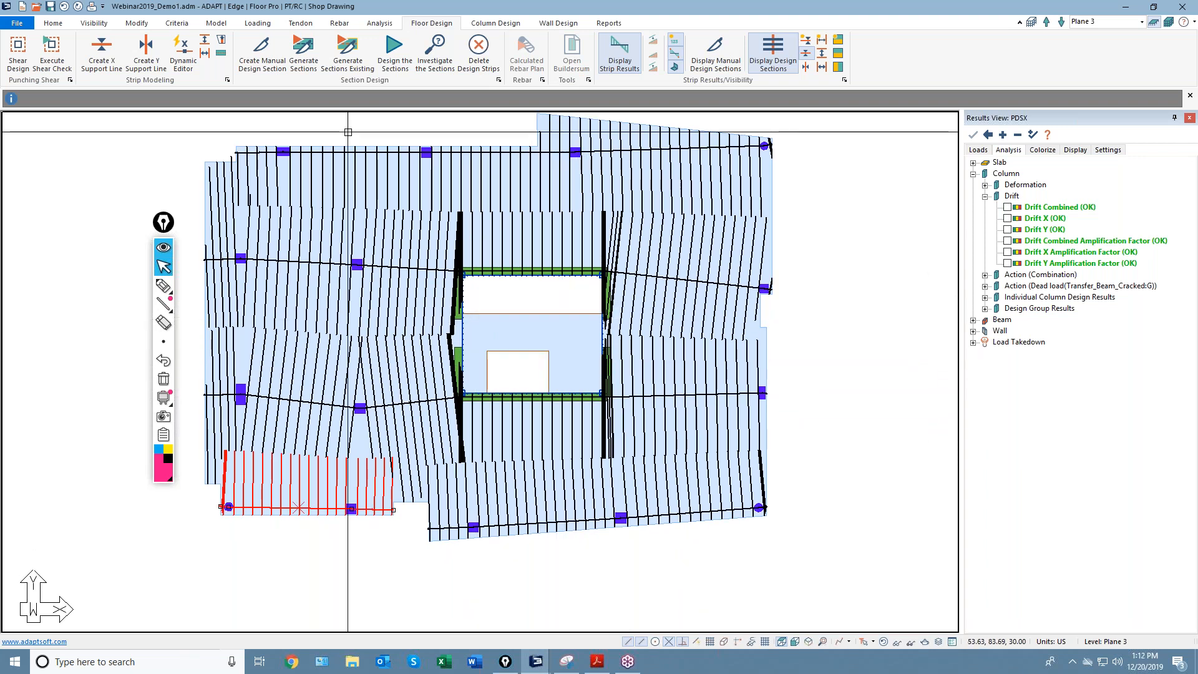
pyautogui.click(182, 53)
pyautogui.moveTo(995, 70); pyautogui.dragTo(856, 86)
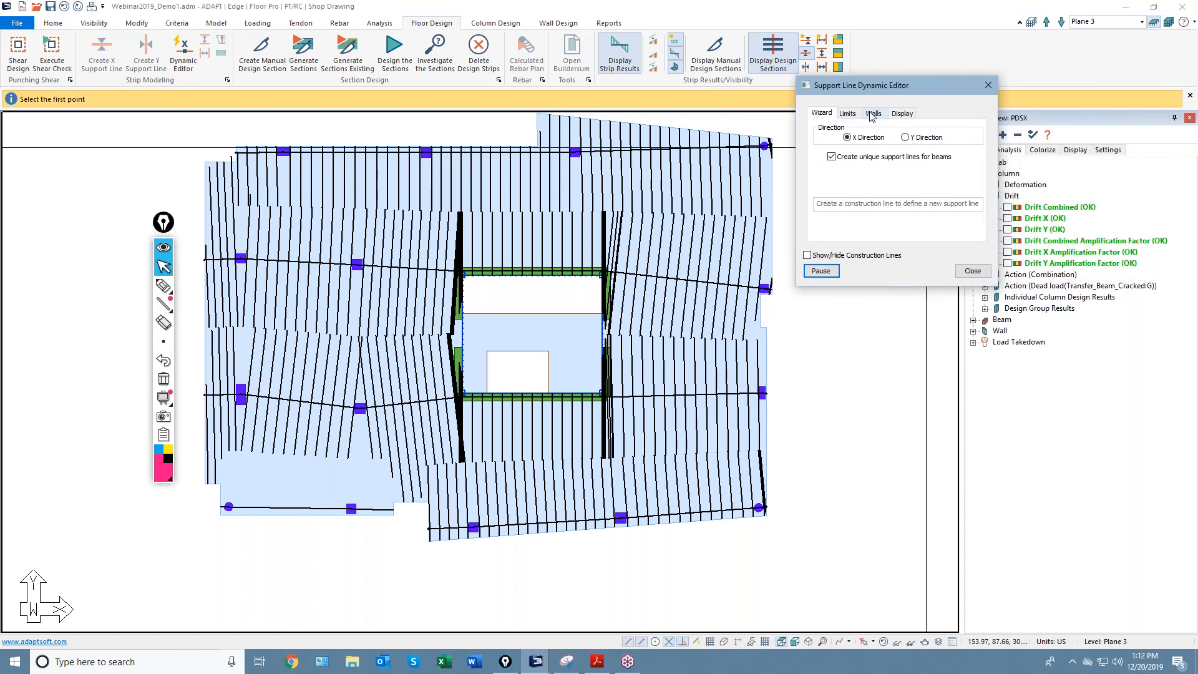
# In the editor's Walls tab, choose the User Def X Only Boundary option.
pyautogui.scroll(3, 618, 262)
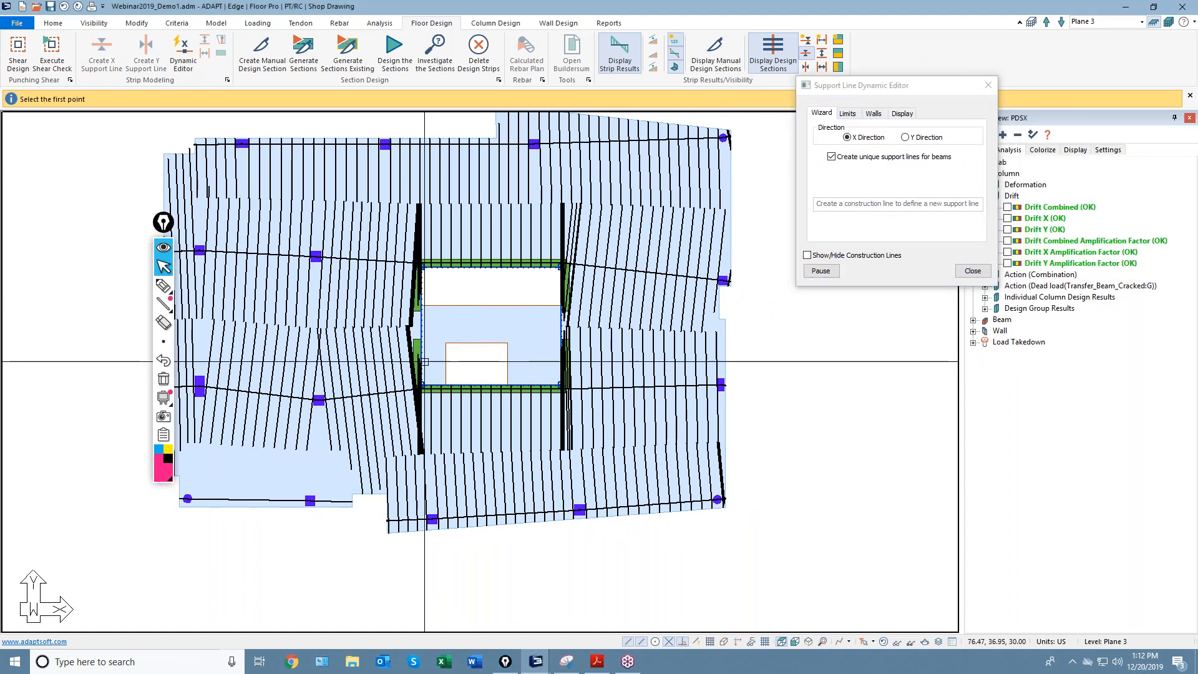
pyautogui.scroll(1, 456, 219)
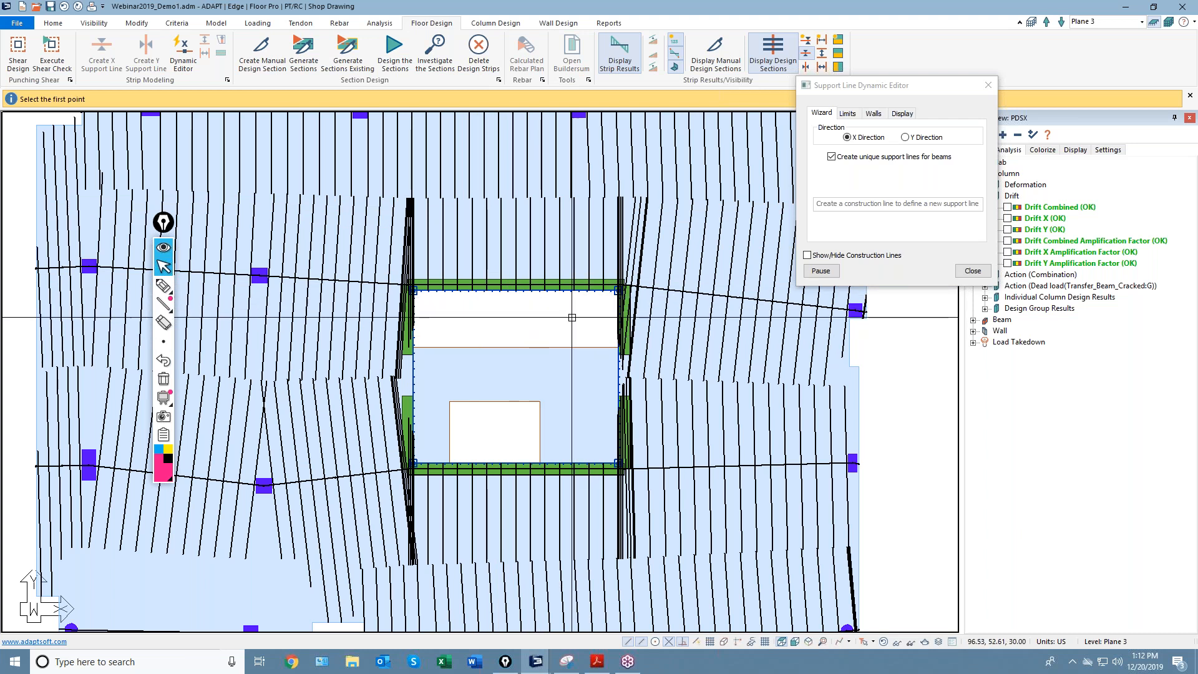
pyautogui.scroll(1, 580, 317)
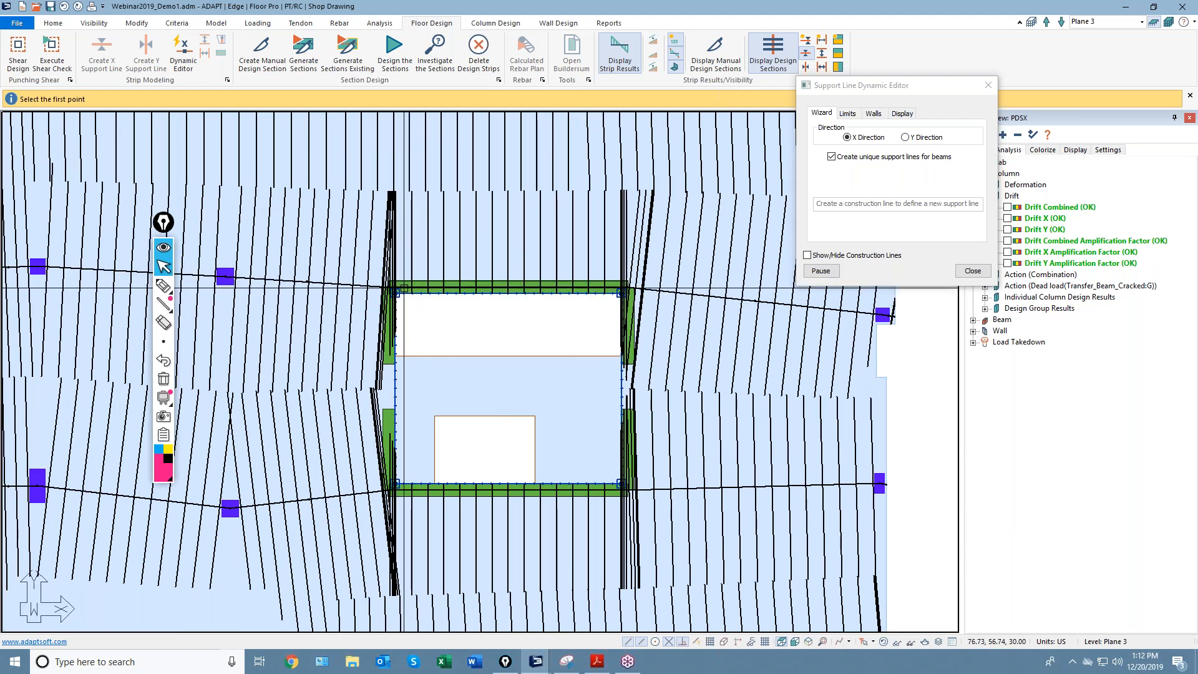
pyautogui.scroll(-1, 562, 338)
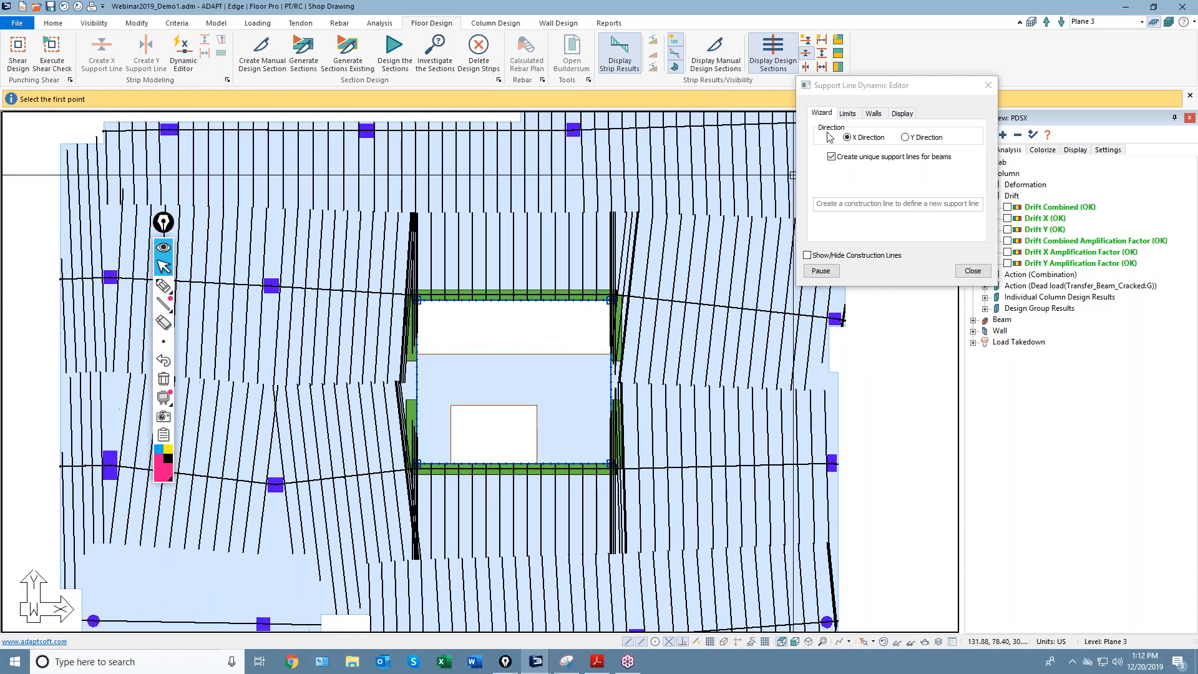
pyautogui.click(873, 114)
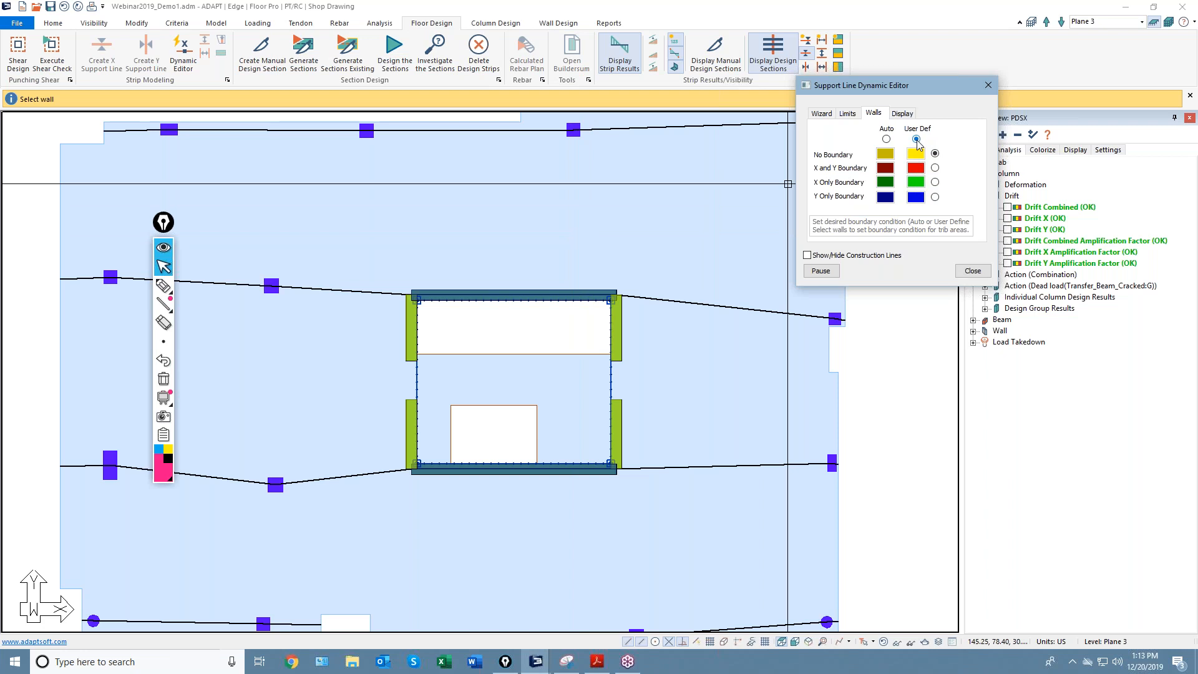
pyautogui.click(934, 182)
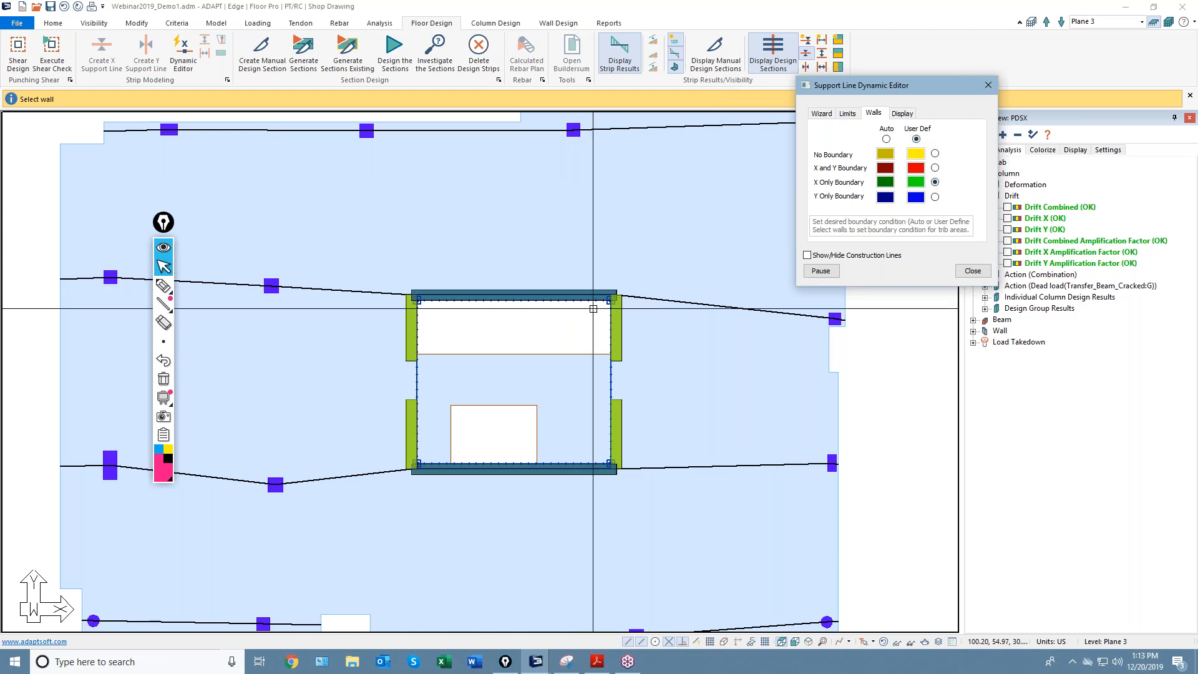
# Mark the opening's top and bottom walls as X-only boundaries, then close and regenerate design sections.
pyautogui.scroll(2, 540, 307)
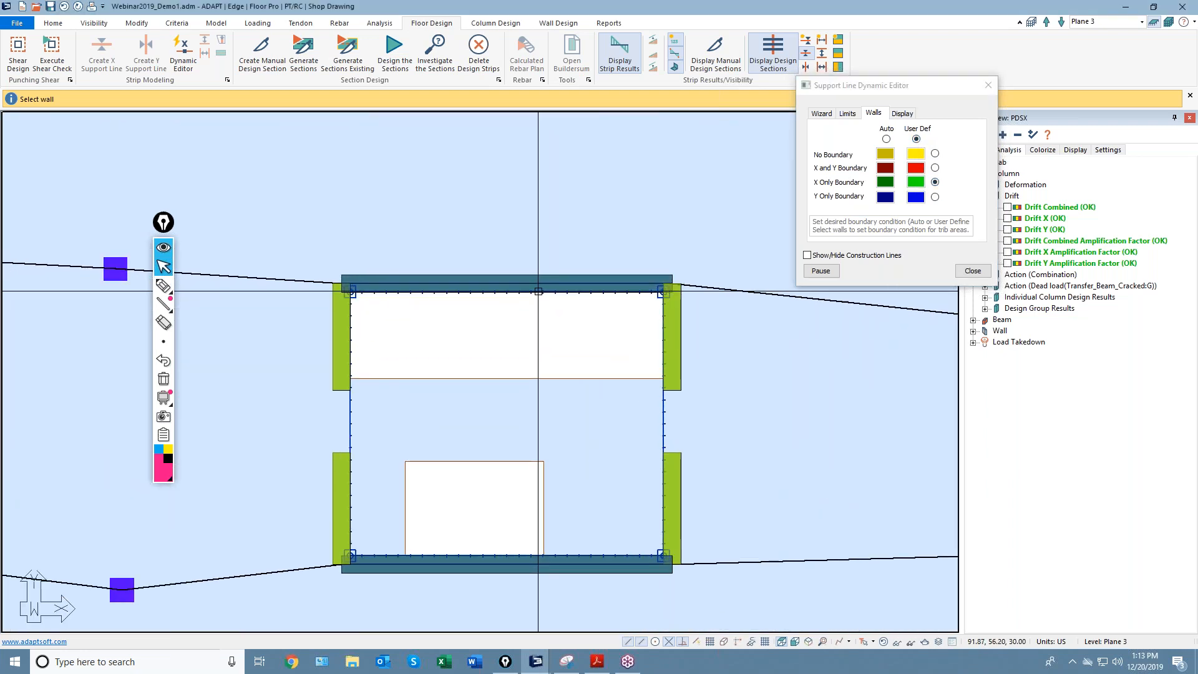
pyautogui.click(539, 288)
pyautogui.scroll(1, 557, 301)
pyautogui.click(557, 419)
pyautogui.scroll(-1, 557, 437)
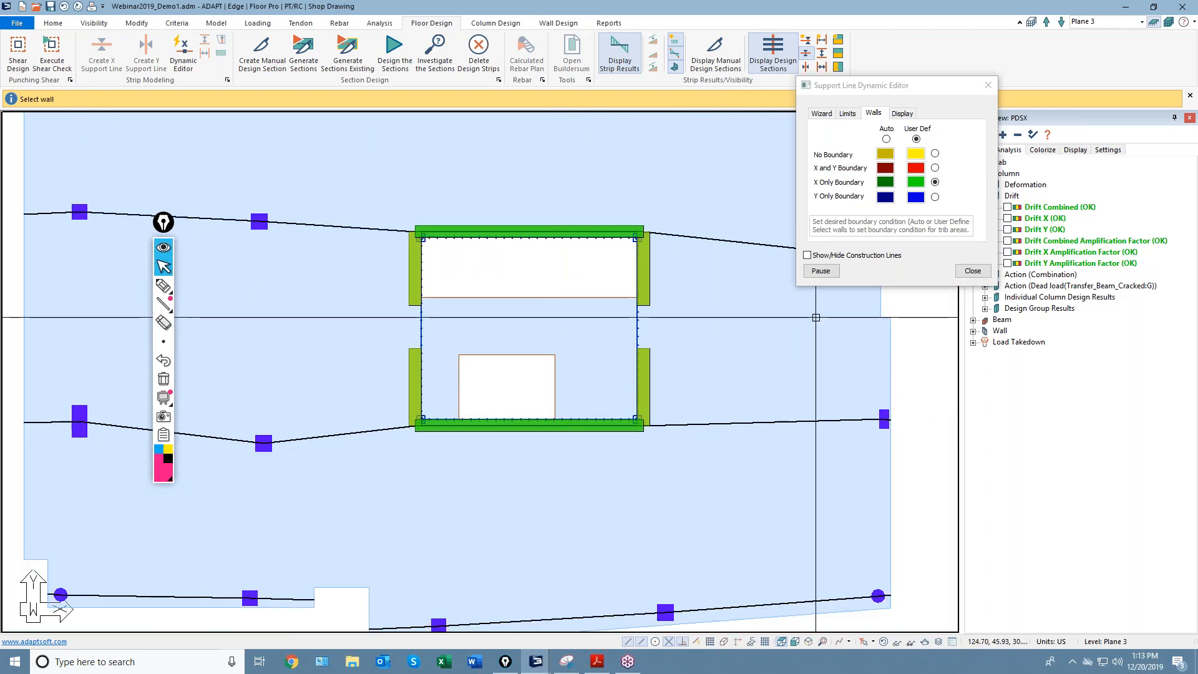
pyautogui.click(972, 271)
pyautogui.scroll(-2, 703, 395)
pyautogui.click(303, 50)
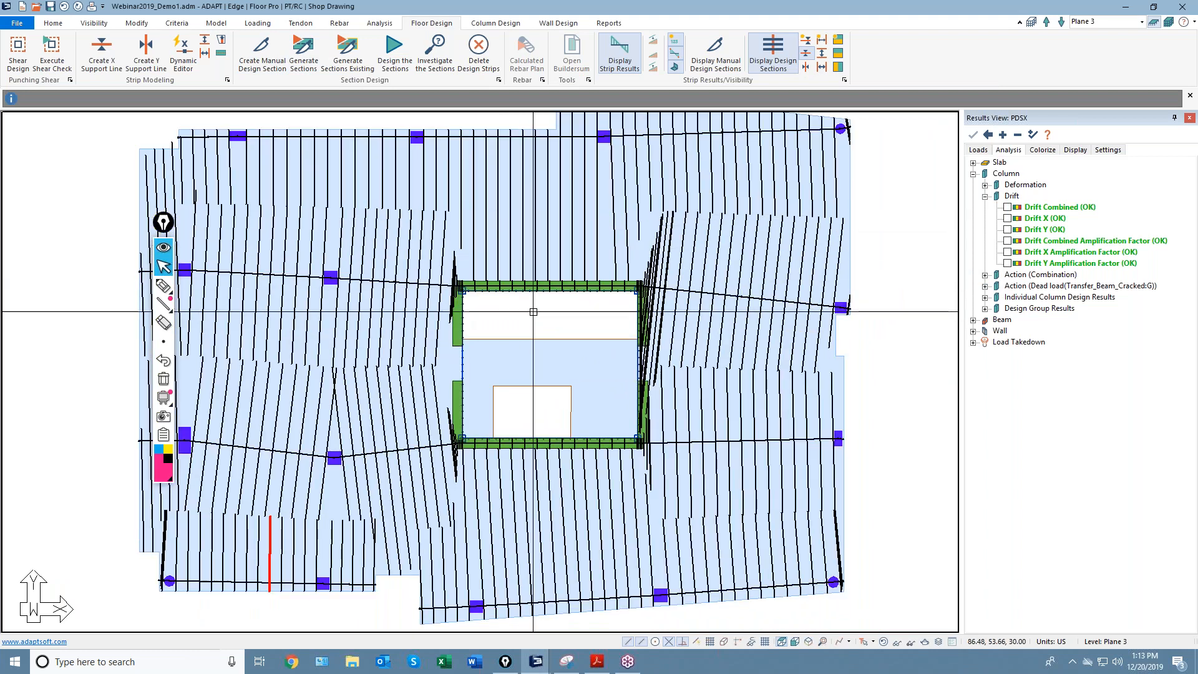
# Zoom to the opening's upper-left corner and draw a freehand markup on the plan.
pyautogui.scroll(3, 499, 274)
pyautogui.scroll(3, 471, 258)
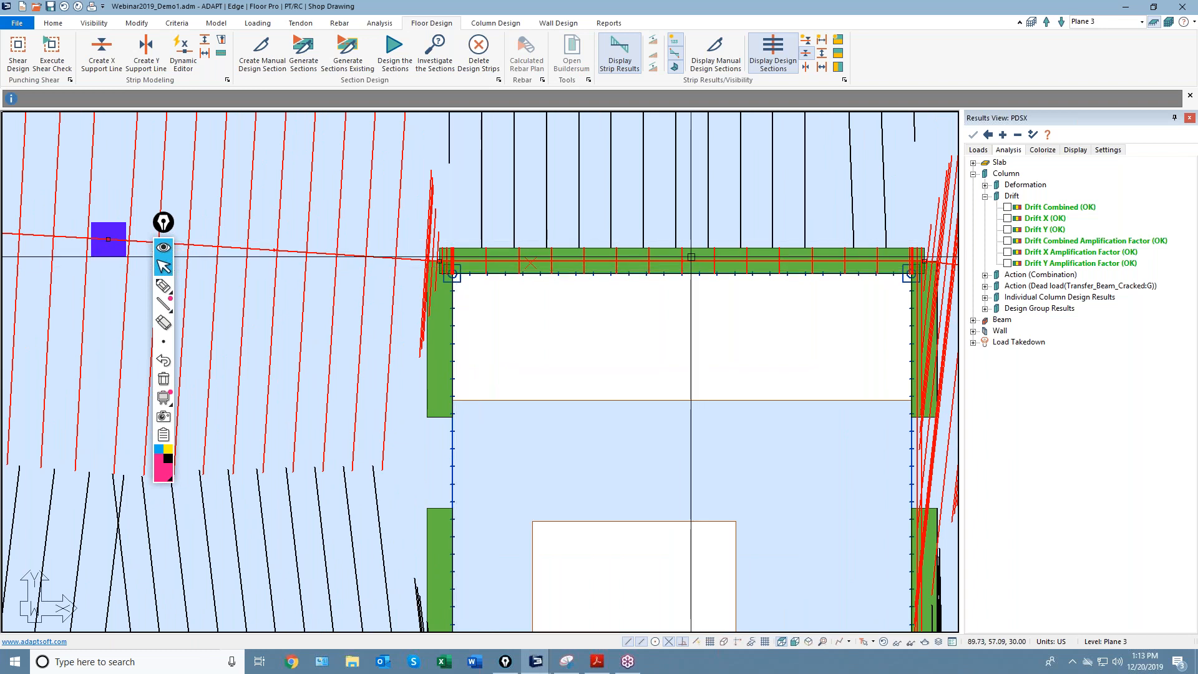
pyautogui.moveTo(678, 284); pyautogui.dragTo(601, 331, button='middle')
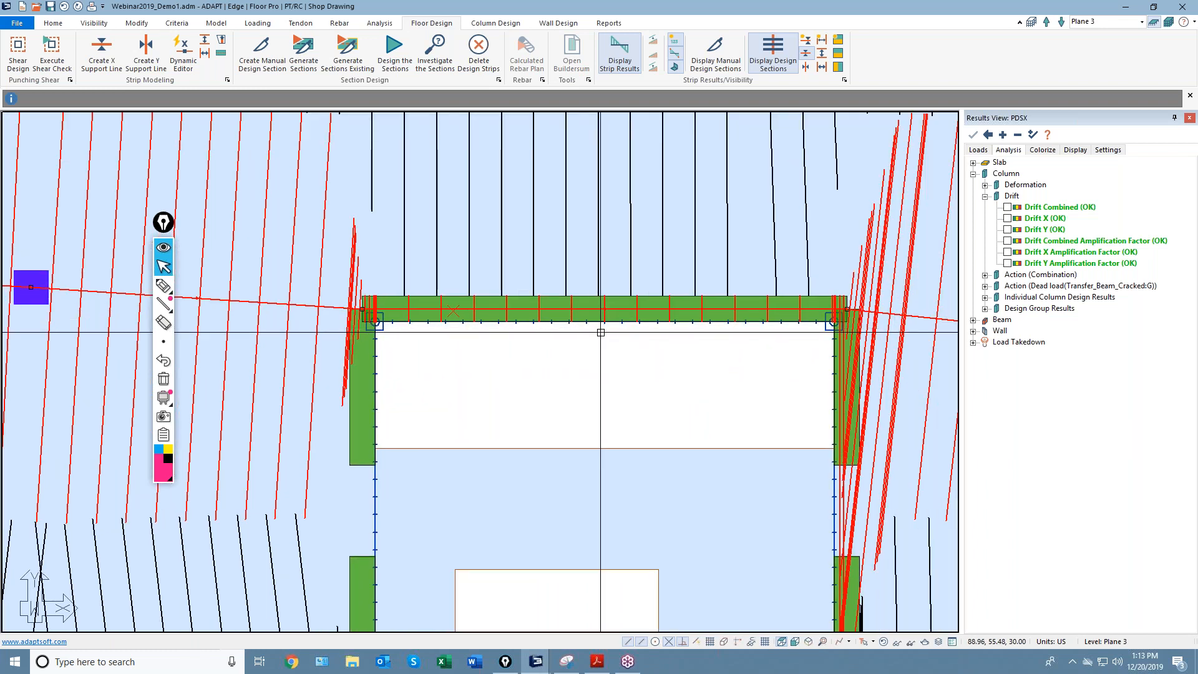
pyautogui.scroll(2, 424, 305)
pyautogui.scroll(1, 393, 302)
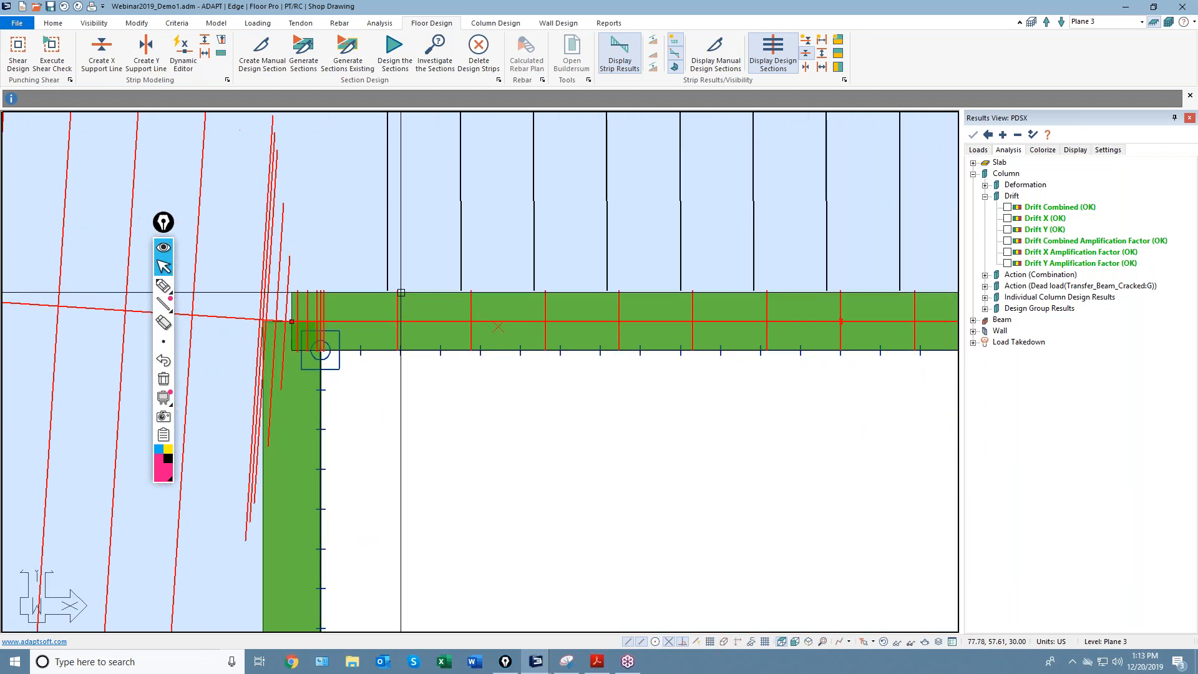
pyautogui.scroll(-1, 385, 319)
pyautogui.scroll(-4, 383, 320)
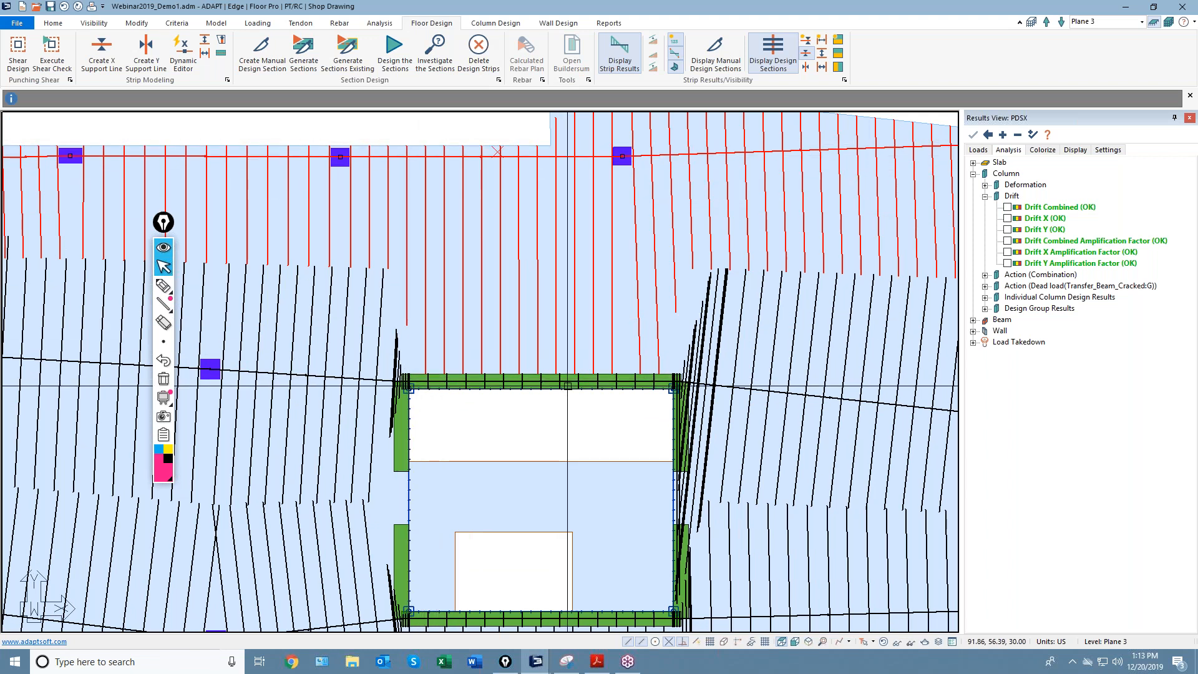
pyautogui.scroll(-1, 564, 384)
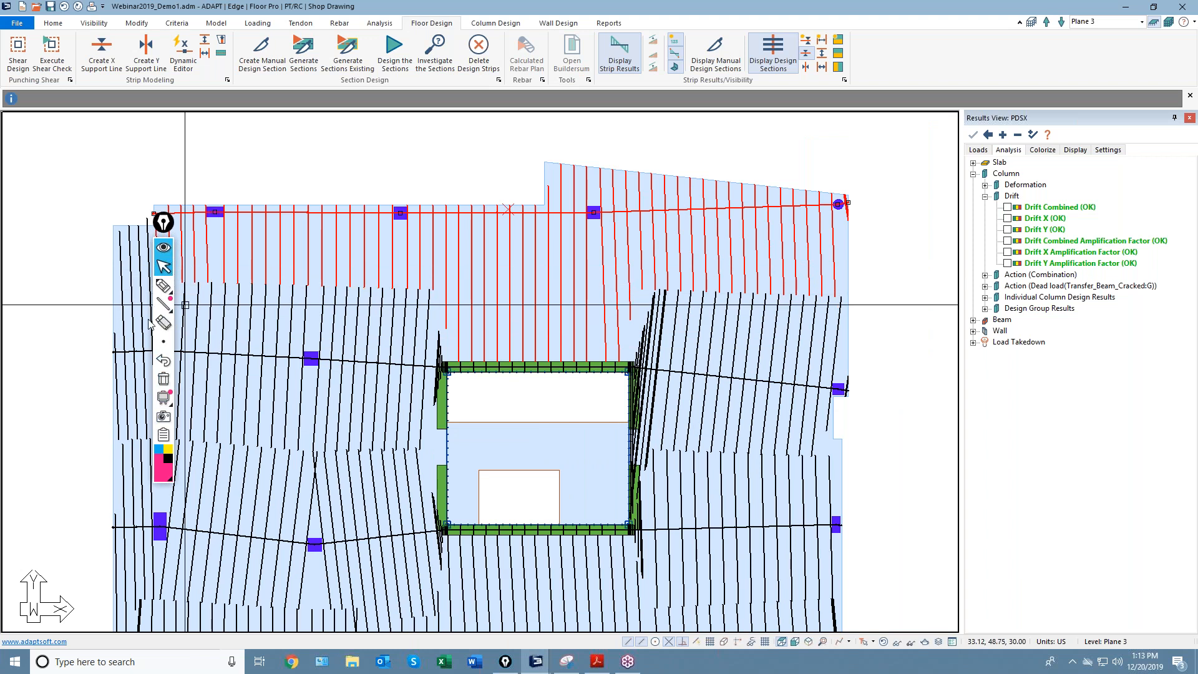
pyautogui.click(163, 286)
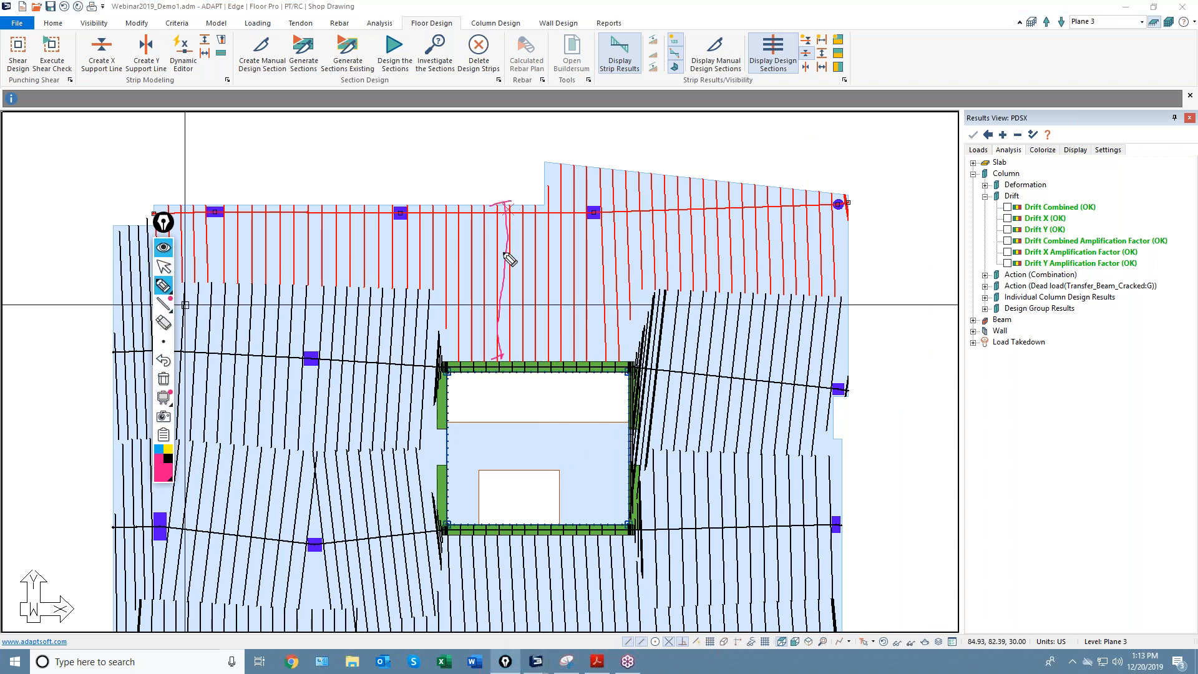
pyautogui.click(164, 268)
# Select the middle support line and move its endpoints up above the opening's corners.
pyautogui.click(421, 366)
pyautogui.scroll(2, 432, 362)
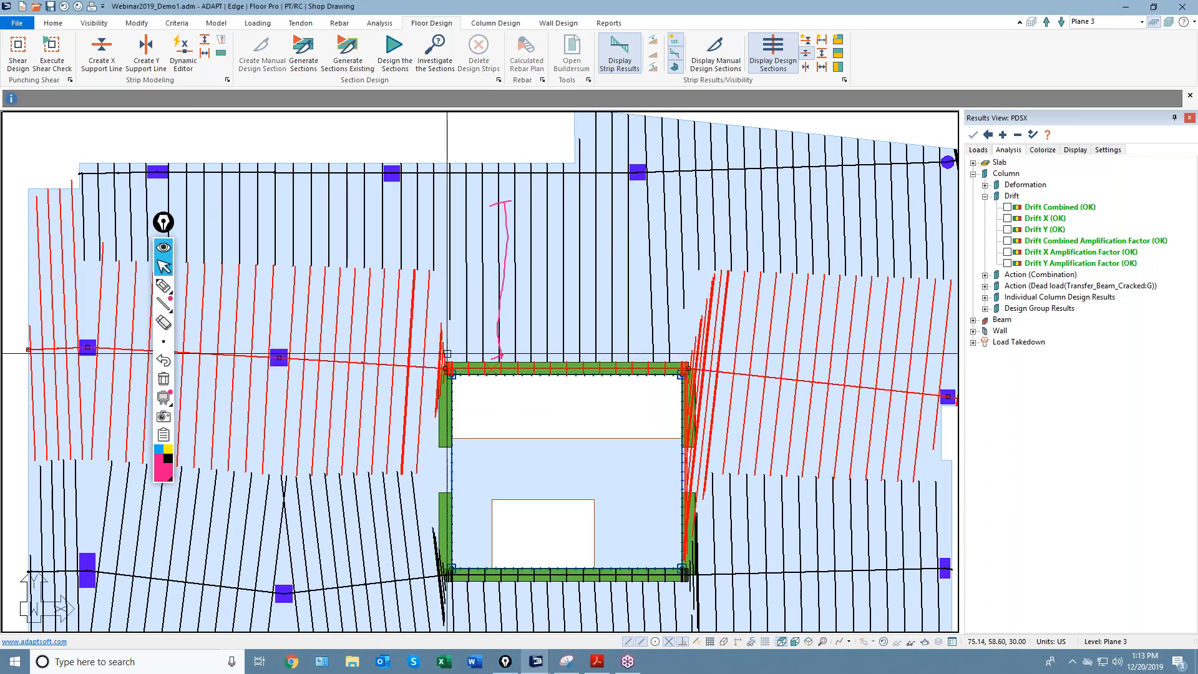
pyautogui.scroll(3, 433, 360)
pyautogui.click(455, 374)
pyautogui.click(455, 343)
pyautogui.moveTo(797, 385); pyautogui.dragTo(585, 395, button='middle')
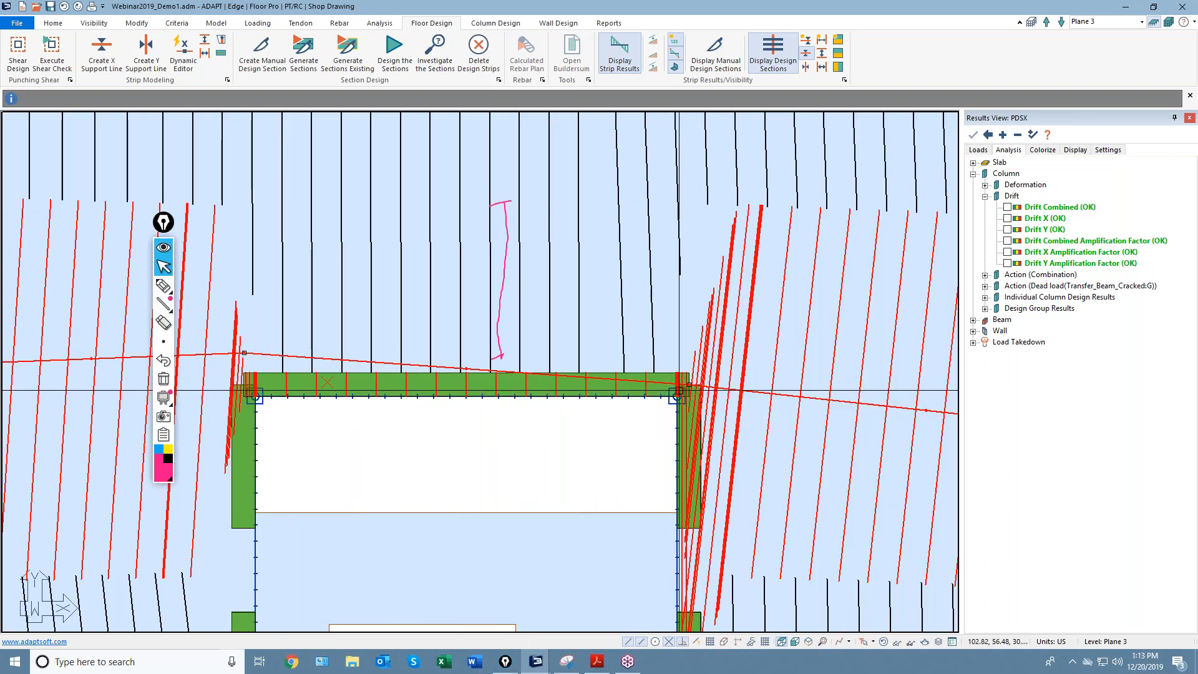
pyautogui.click(688, 387)
pyautogui.click(688, 355)
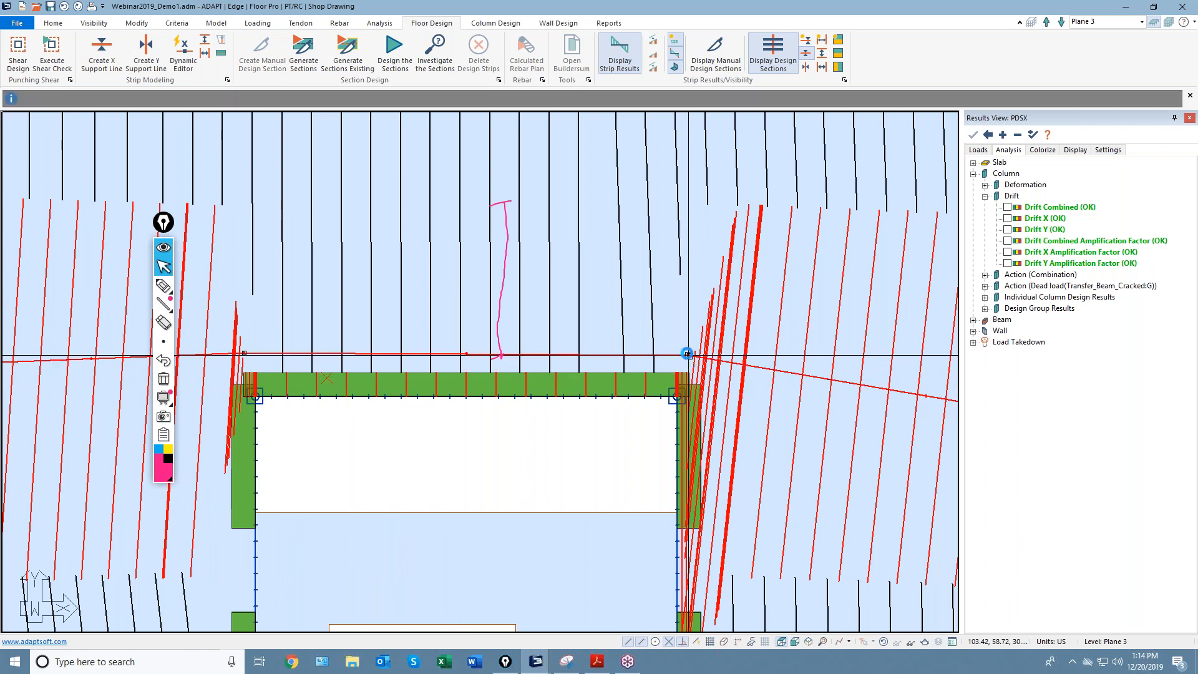
# Review the repositioned support line and switch to the annotation eraser.
pyautogui.scroll(-3, 657, 349)
pyautogui.scroll(-2, 573, 387)
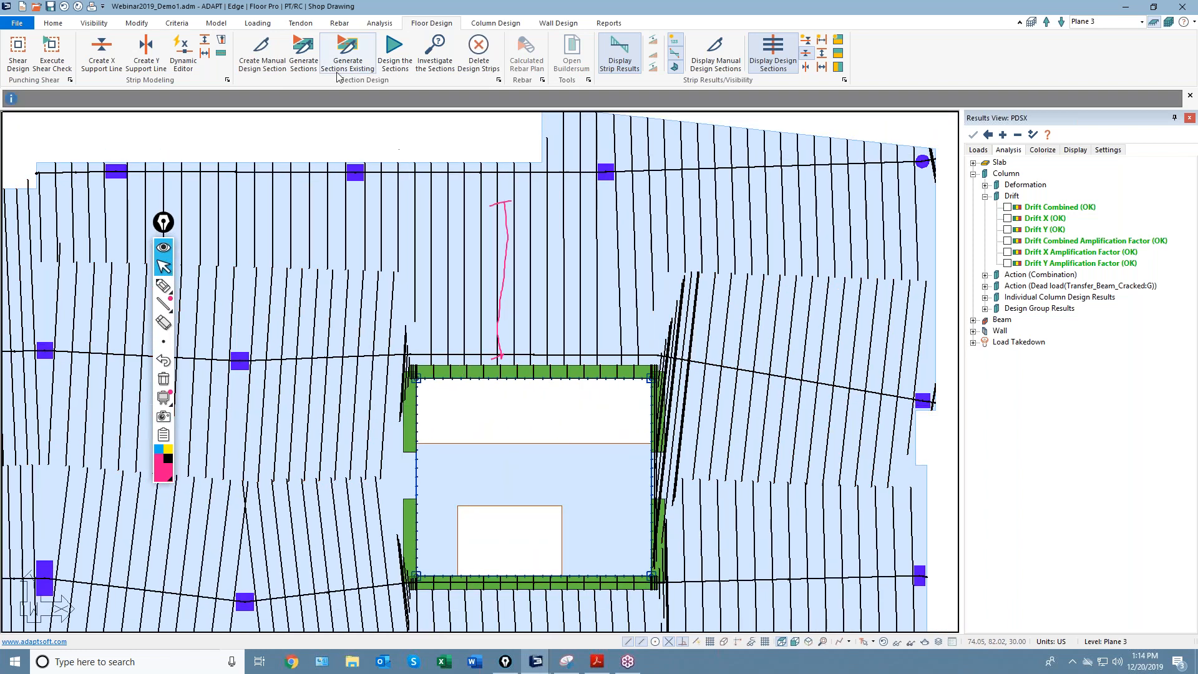
pyautogui.scroll(3, 516, 387)
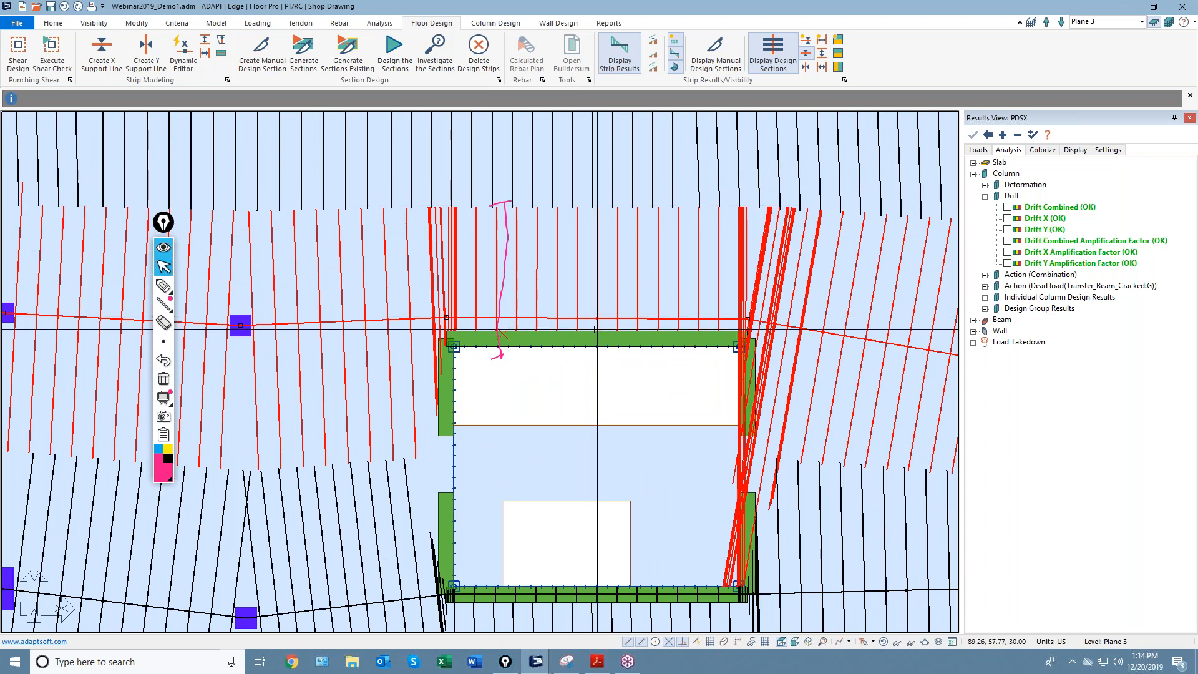
pyautogui.scroll(2, 602, 331)
pyautogui.scroll(2, 604, 333)
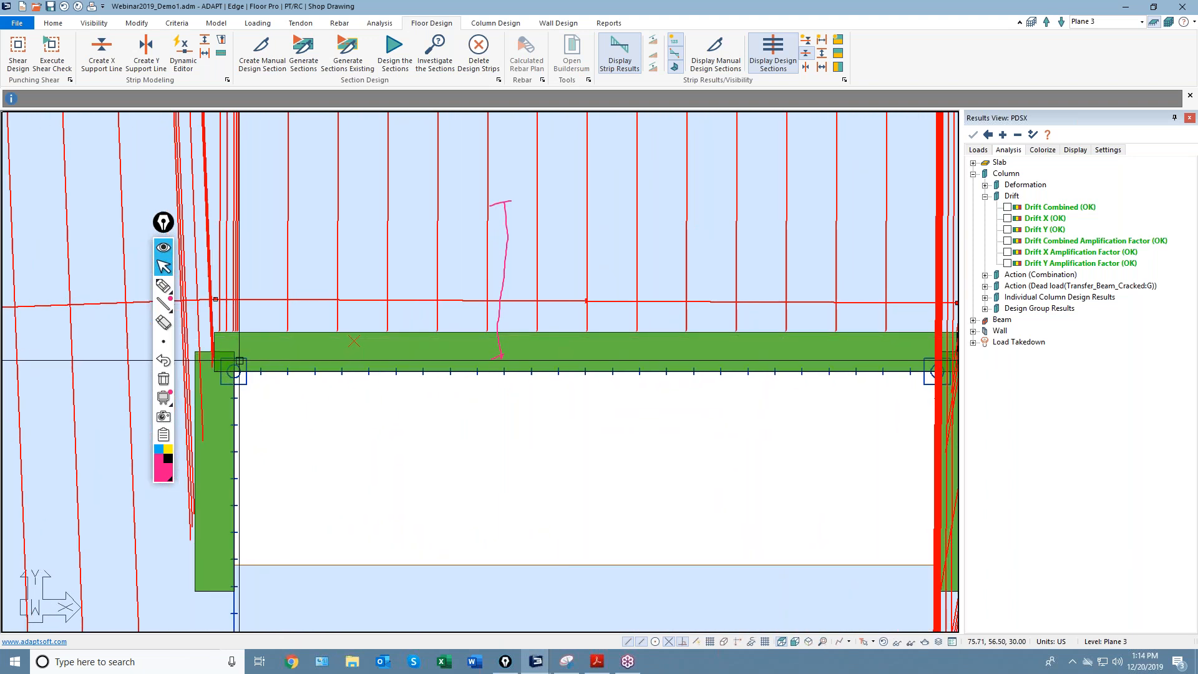
pyautogui.scroll(-4, 704, 401)
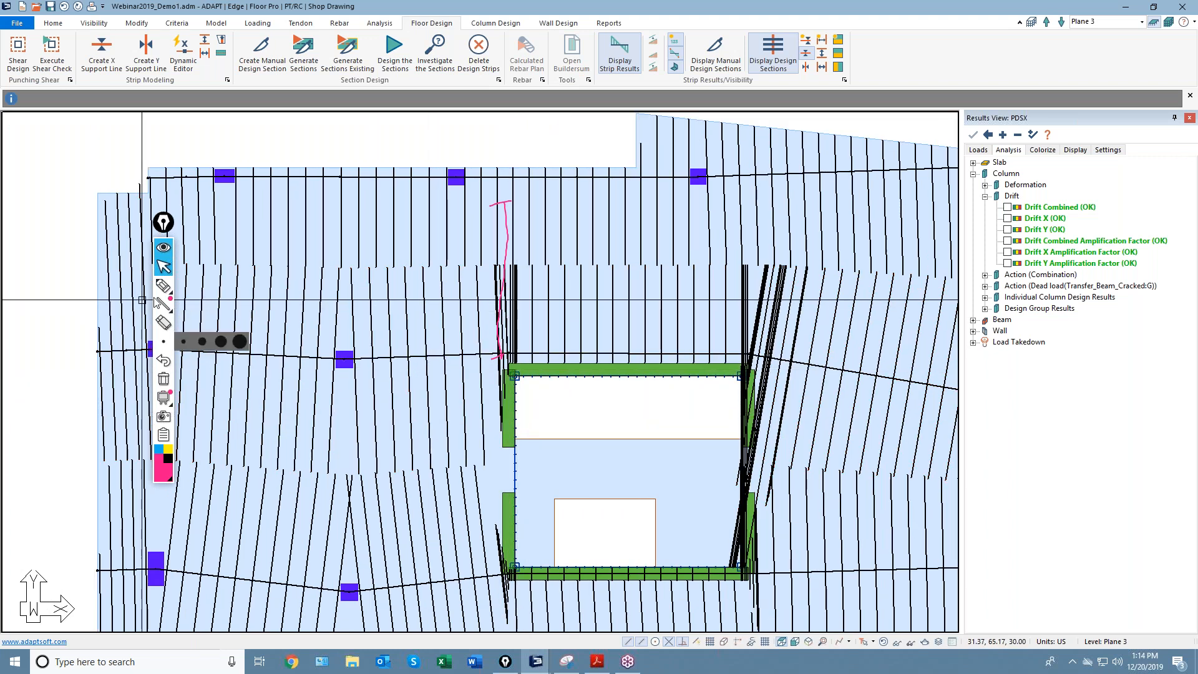
pyautogui.click(163, 285)
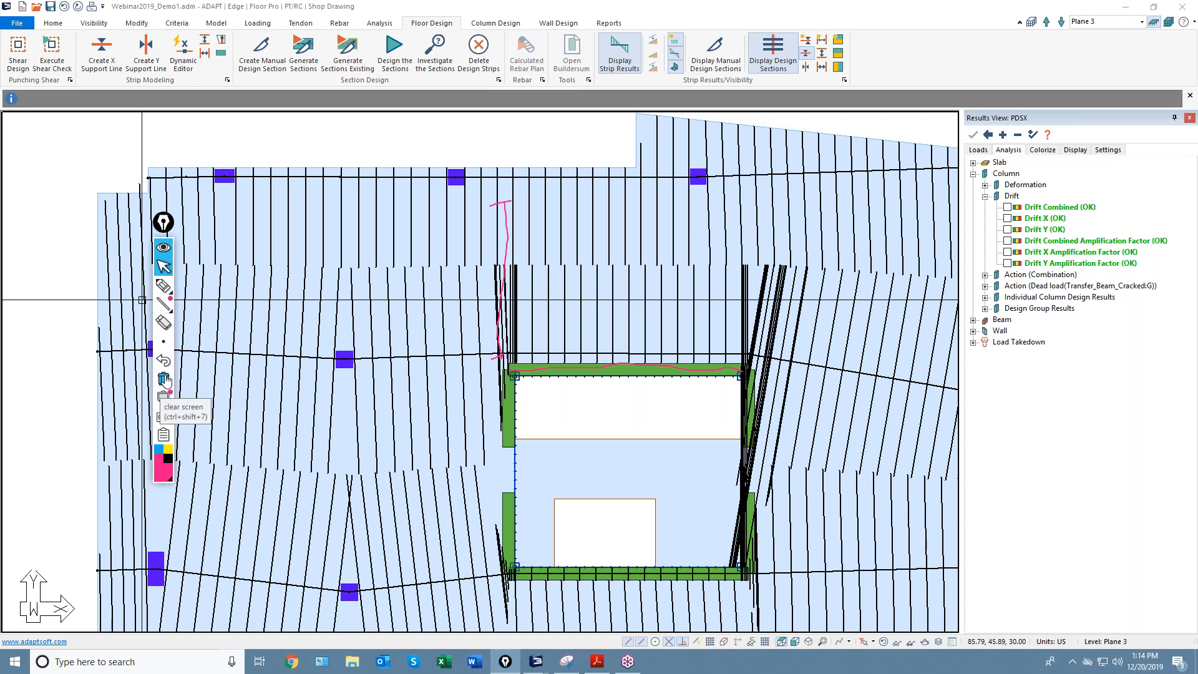
# Clear all freehand ink from the Plane 3 plan and switch to the Model ribbon.
pyautogui.moveTo(559, 420); pyautogui.dragTo(484, 396, button='middle')
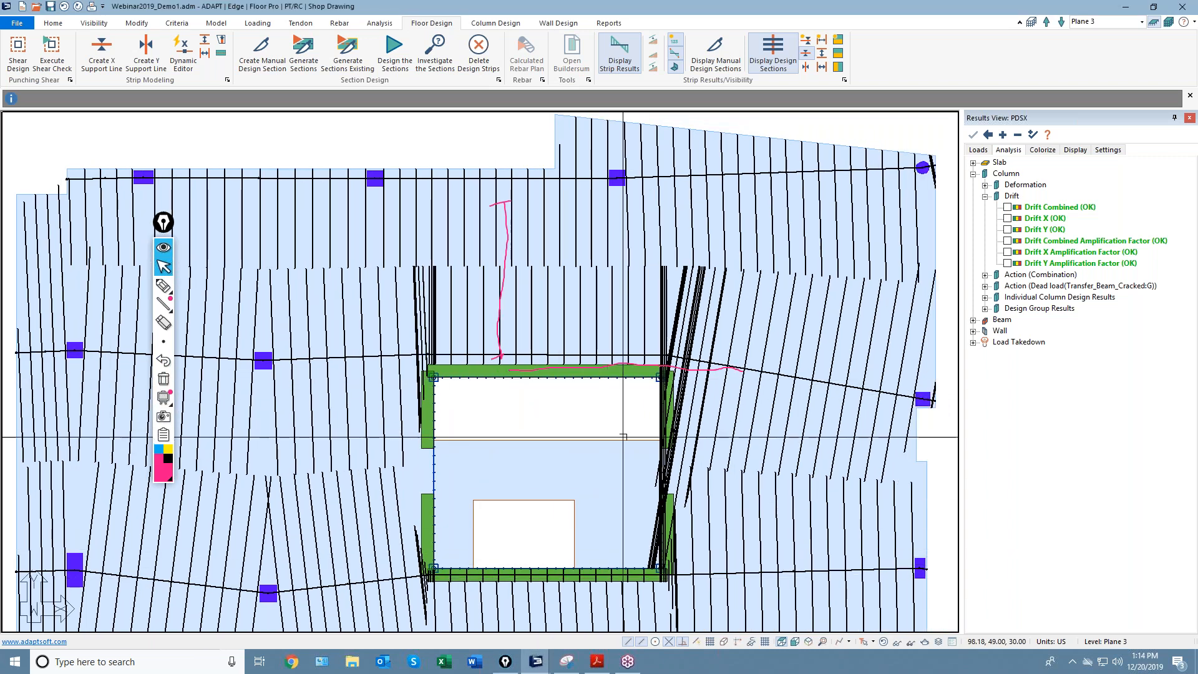
pyautogui.click(164, 380)
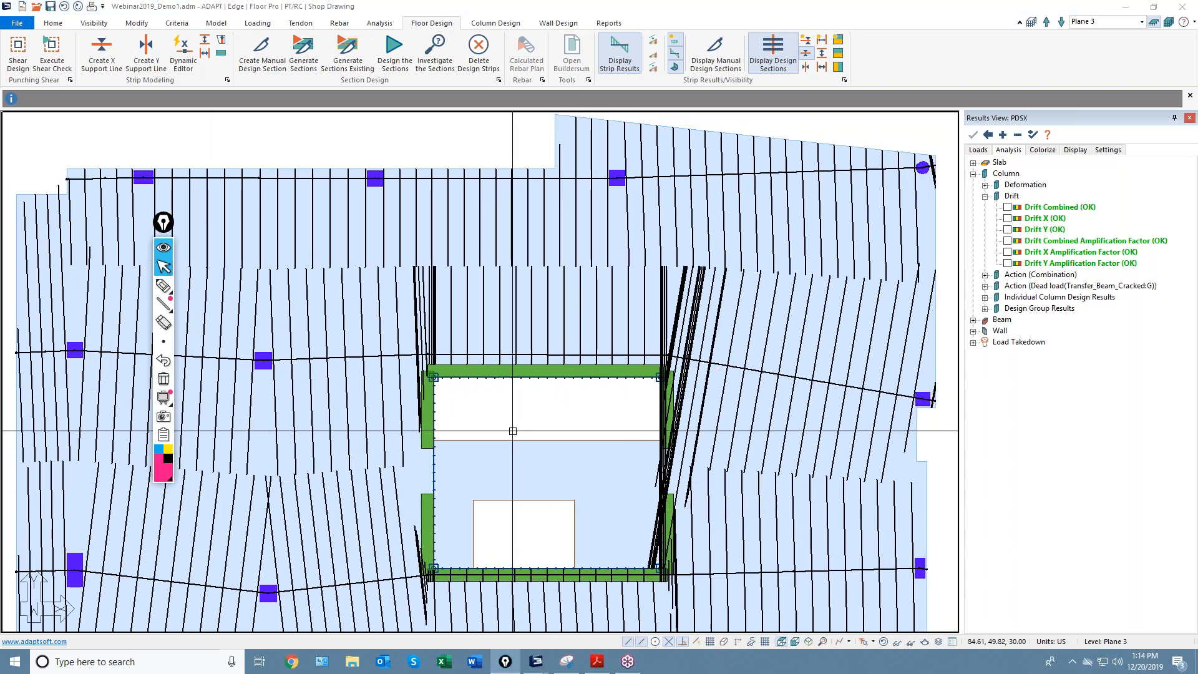
pyautogui.scroll(-2, 571, 304)
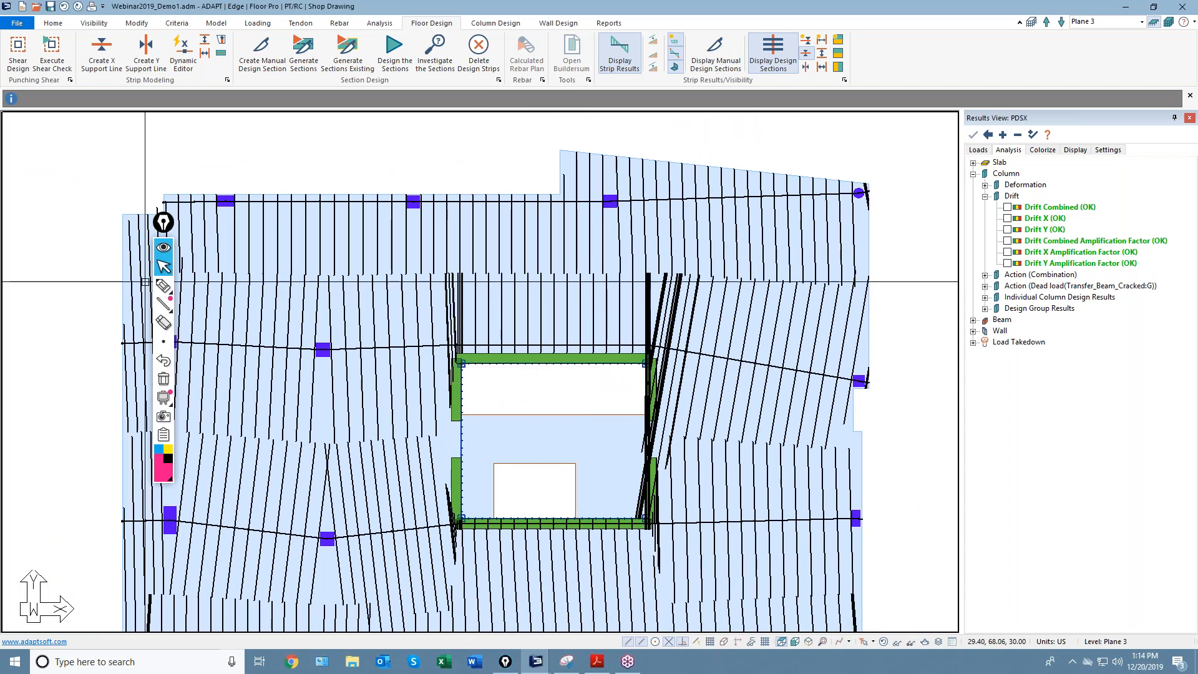
pyautogui.click(216, 23)
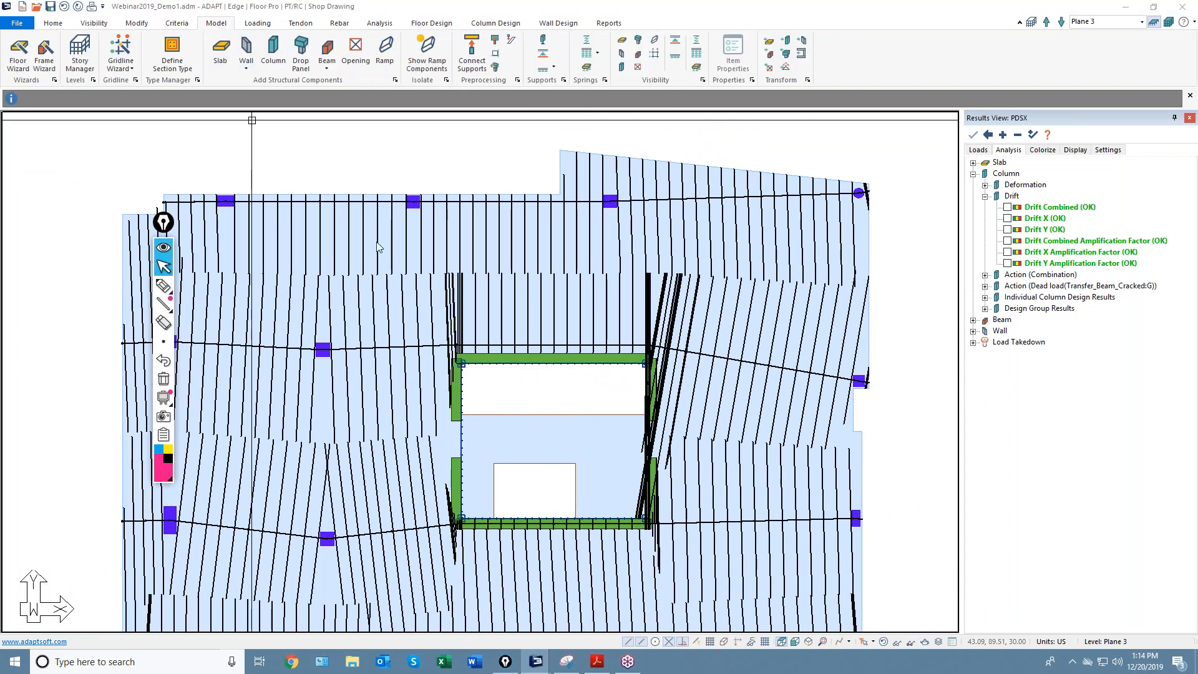
# Draw a new straight wall above the central opening.
pyautogui.click(240, 46)
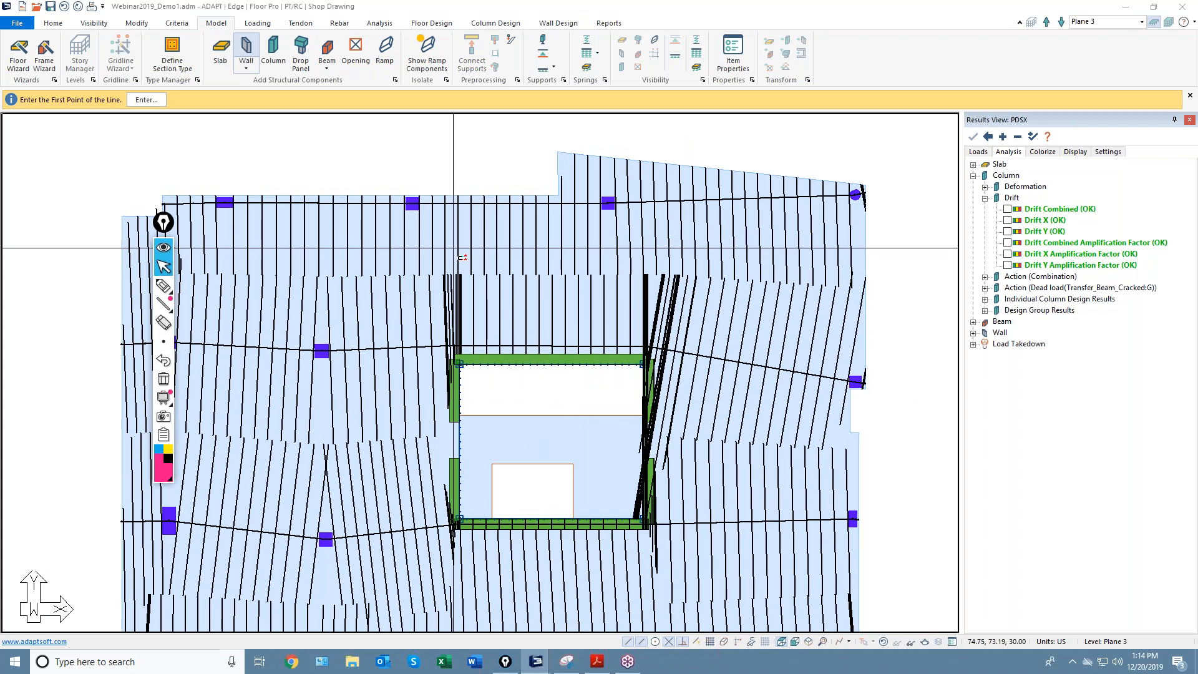
pyautogui.click(453, 247)
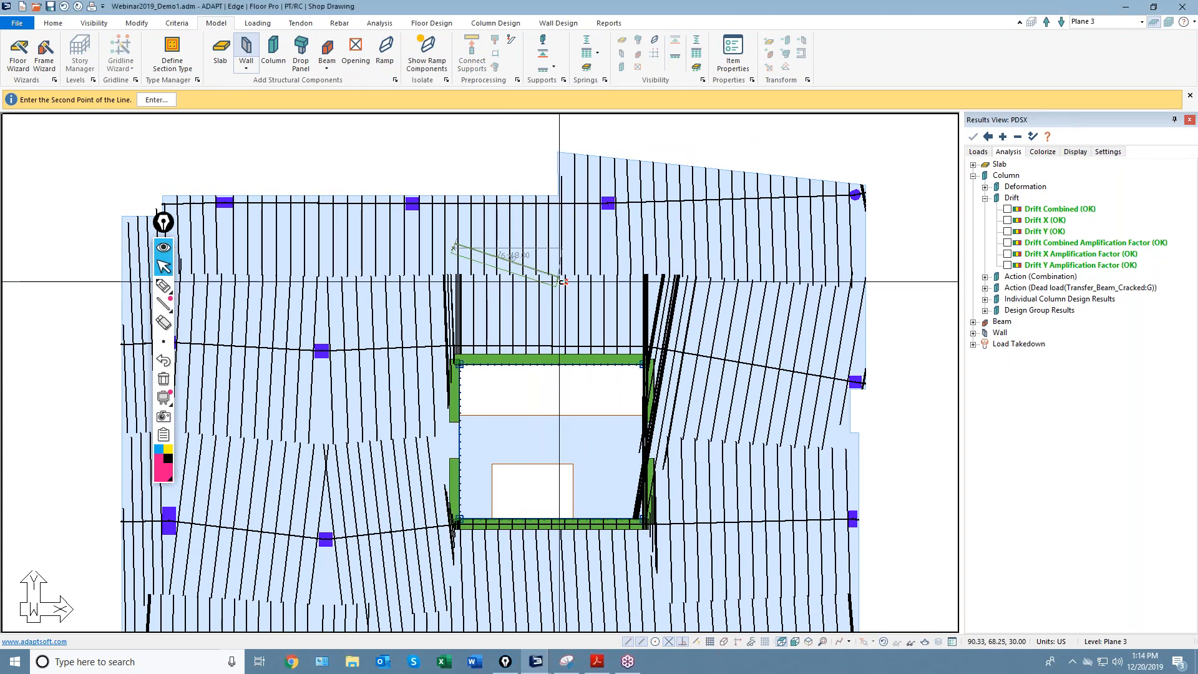
pyautogui.scroll(3, 562, 273)
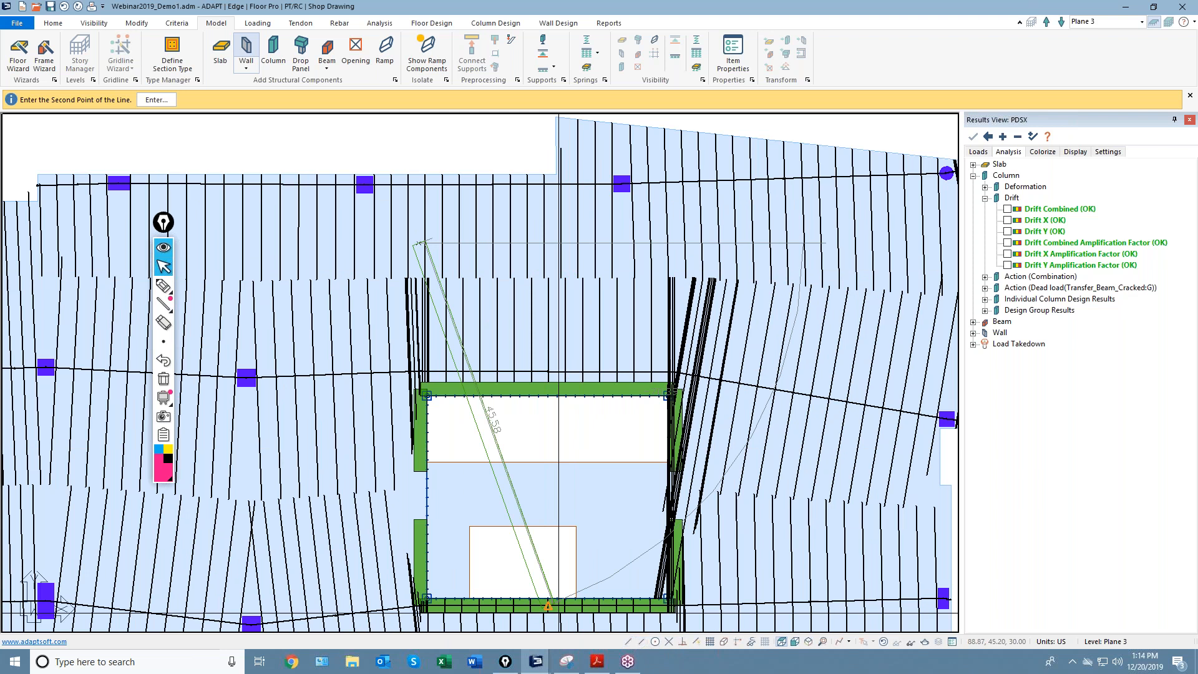
pyautogui.scroll(3, 564, 242)
pyautogui.press('Escape')
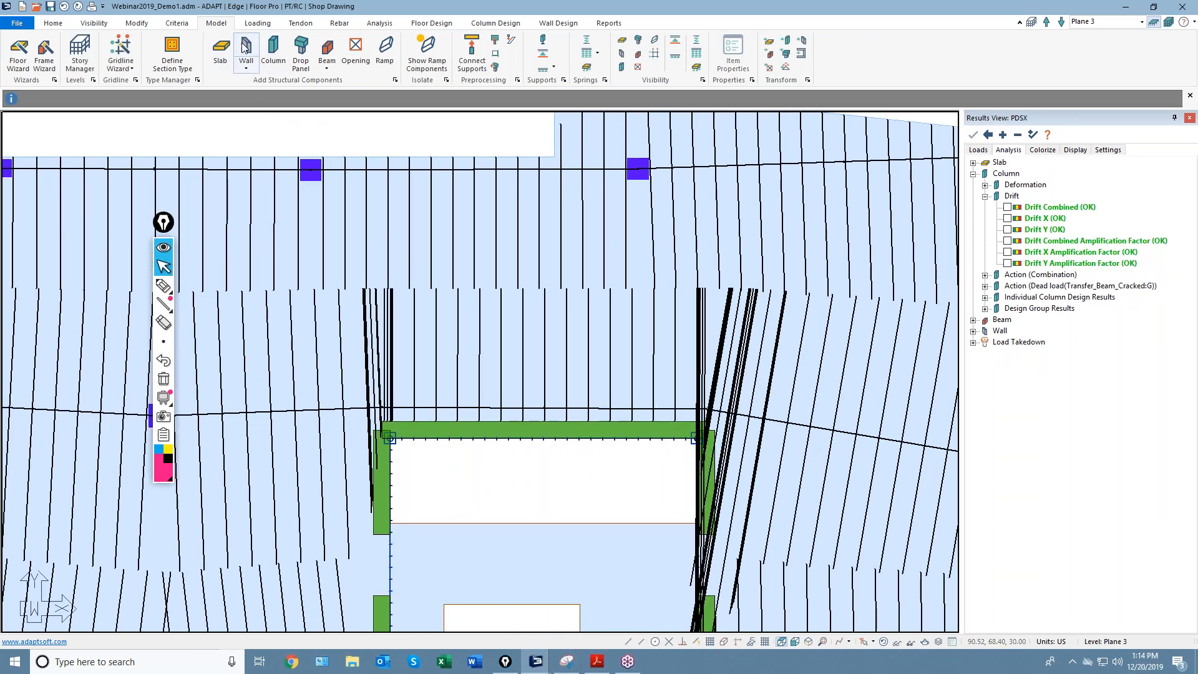
pyautogui.click(245, 50)
pyautogui.click(399, 272)
pyautogui.click(621, 273)
pyautogui.scroll(-2, 577, 293)
pyautogui.press('Escape')
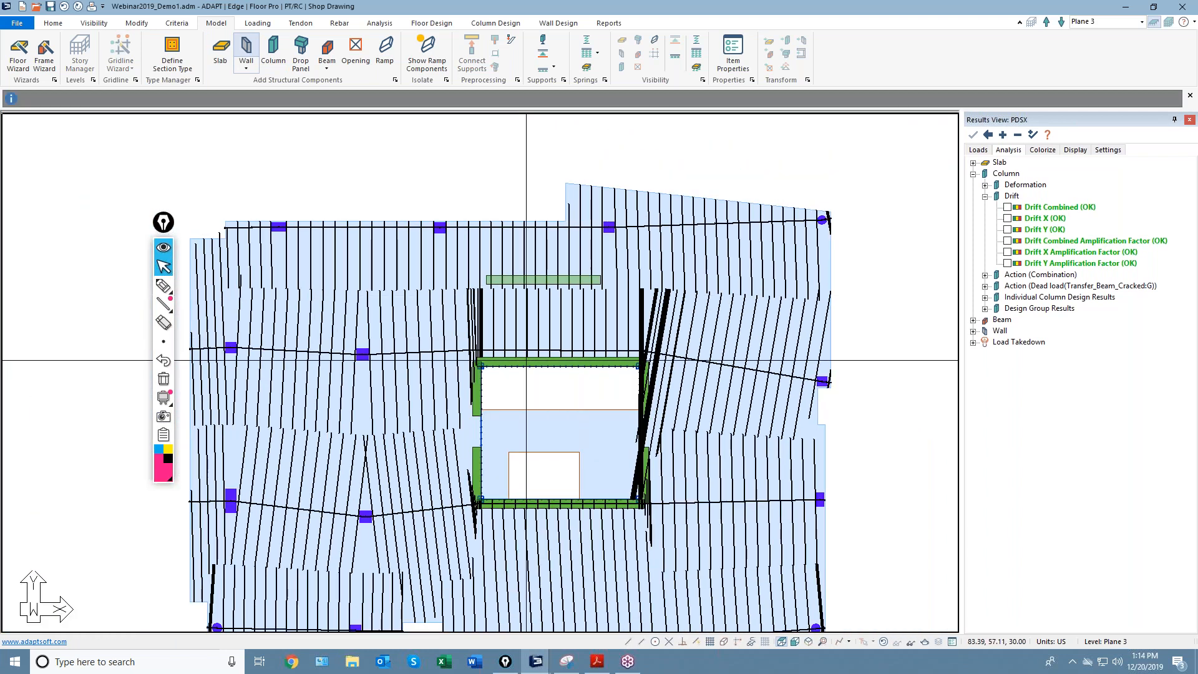
# Reshape the middle support line, moving both ends down to the wall corners.
pyautogui.click(482, 224)
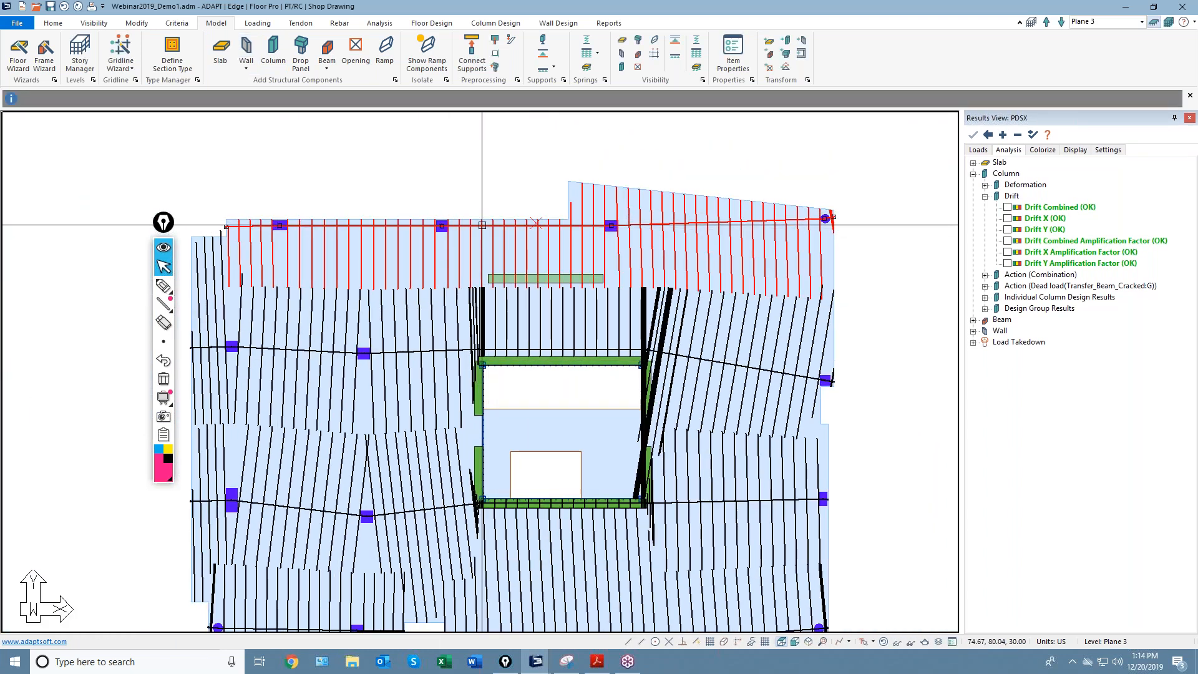
pyautogui.click(381, 353)
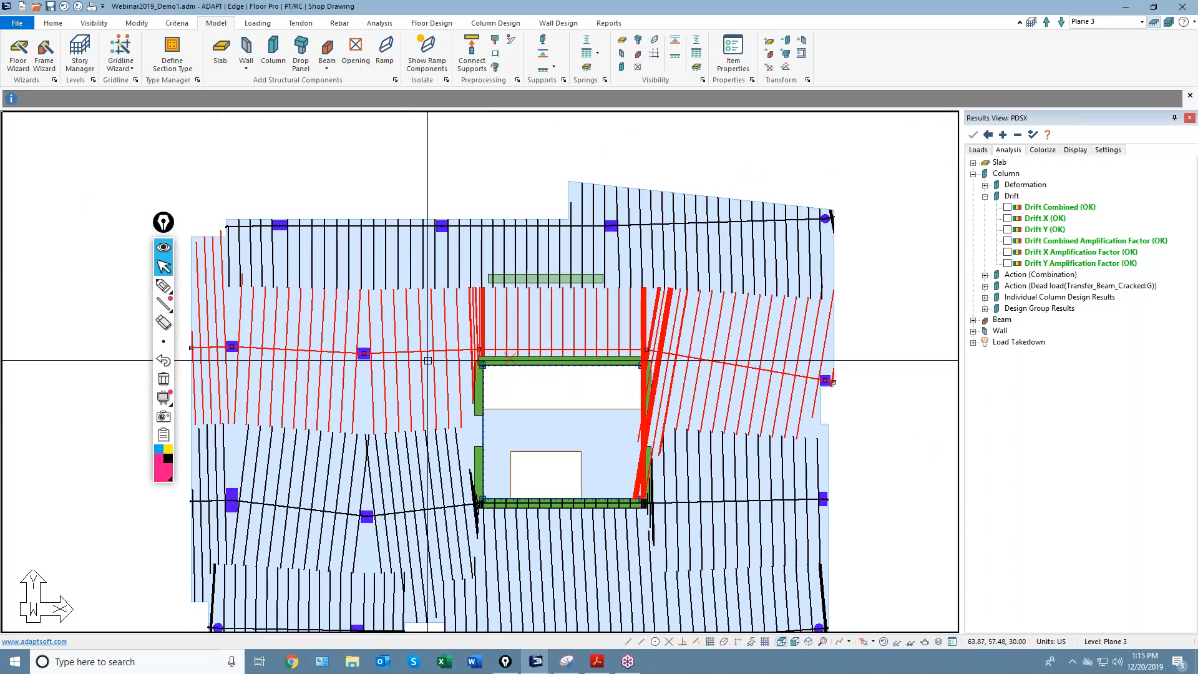
pyautogui.scroll(2, 649, 340)
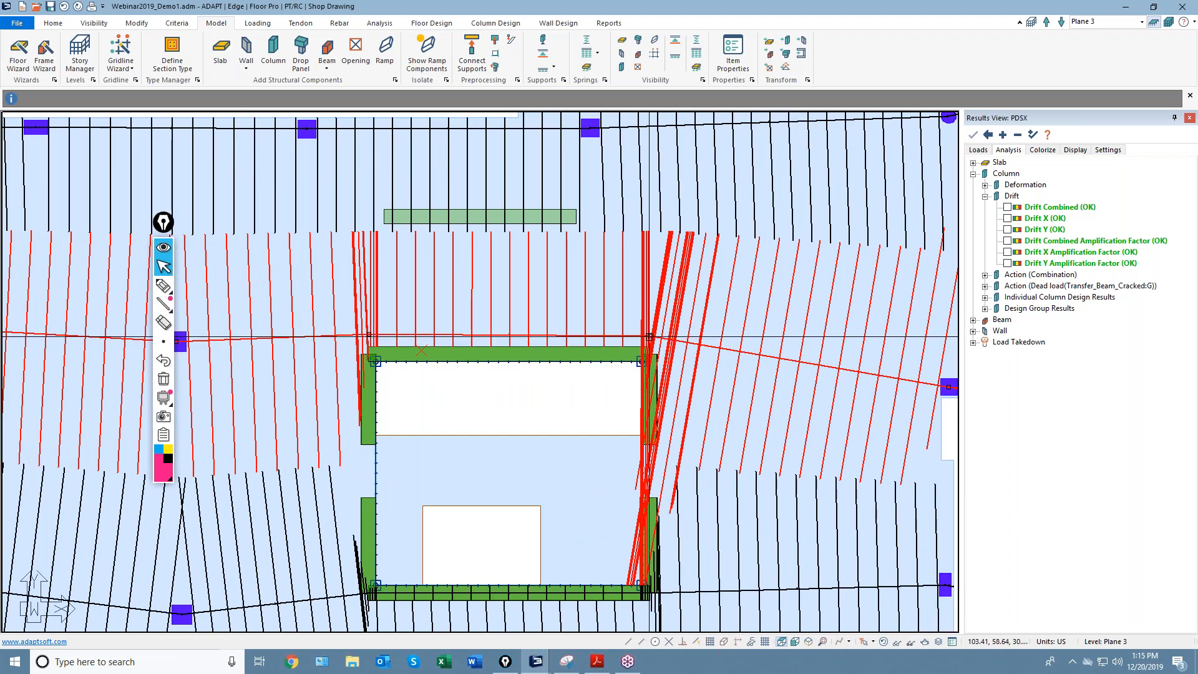
pyautogui.click(649, 336)
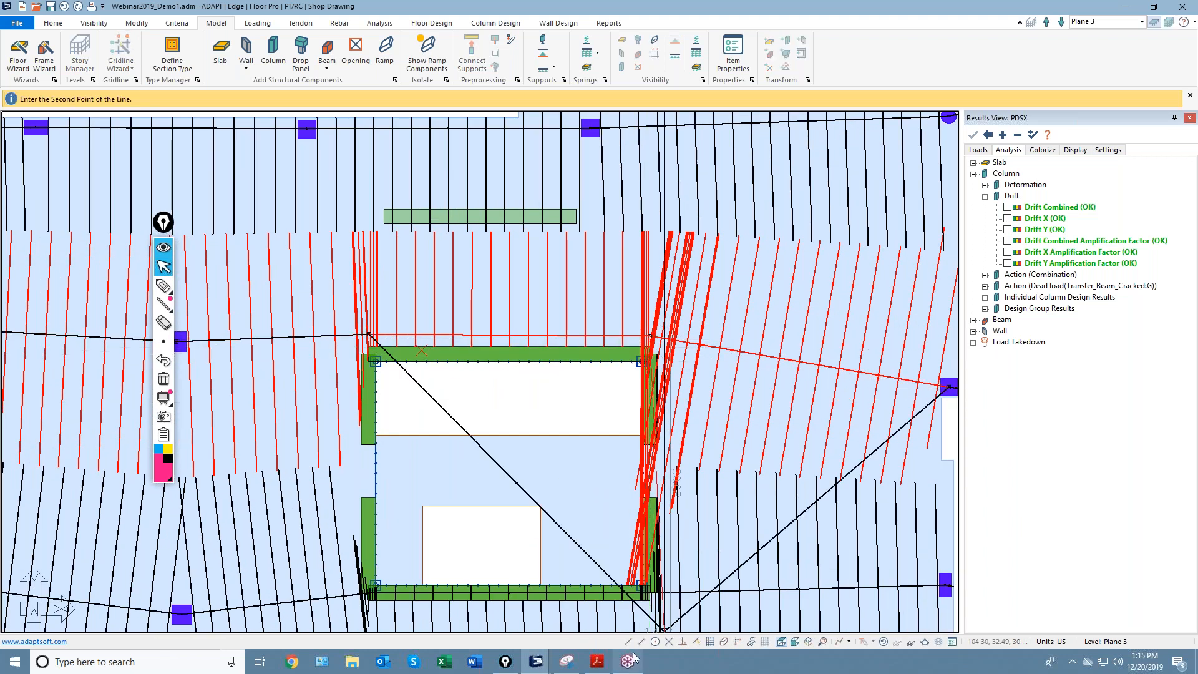
pyautogui.click(651, 354)
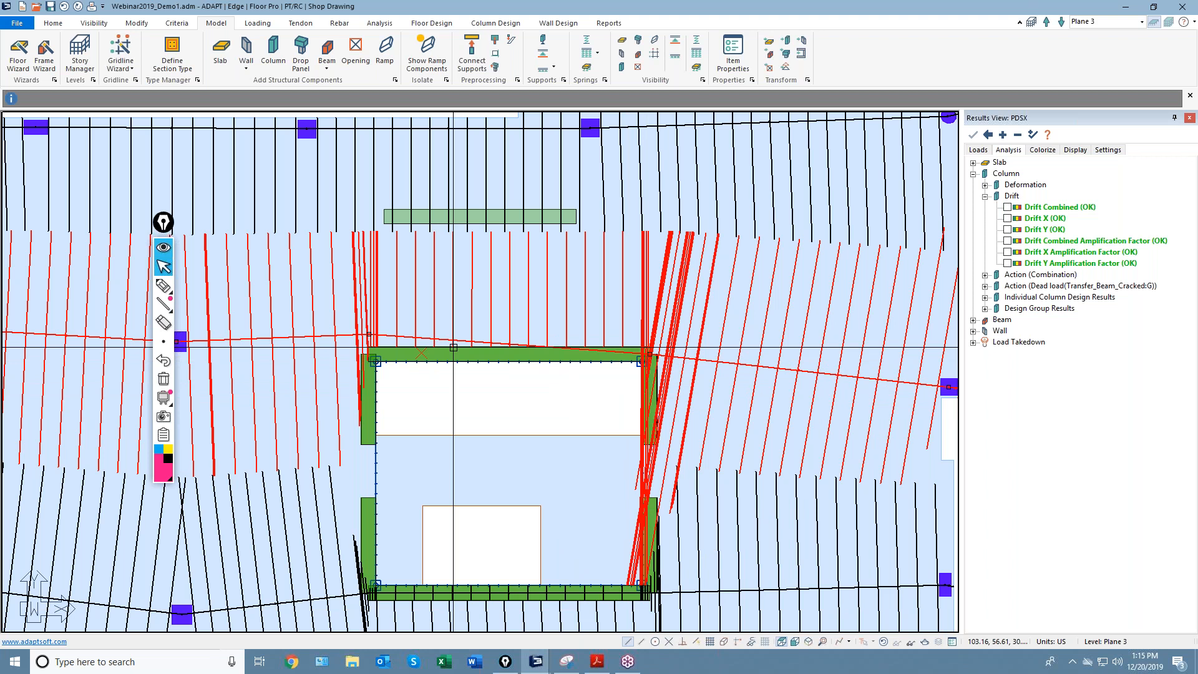
pyautogui.click(368, 334)
pyautogui.click(369, 354)
pyautogui.press('Escape')
# Check the middle support line, deselect it, and switch to the Floor Design tools.
pyautogui.scroll(-2, 522, 391)
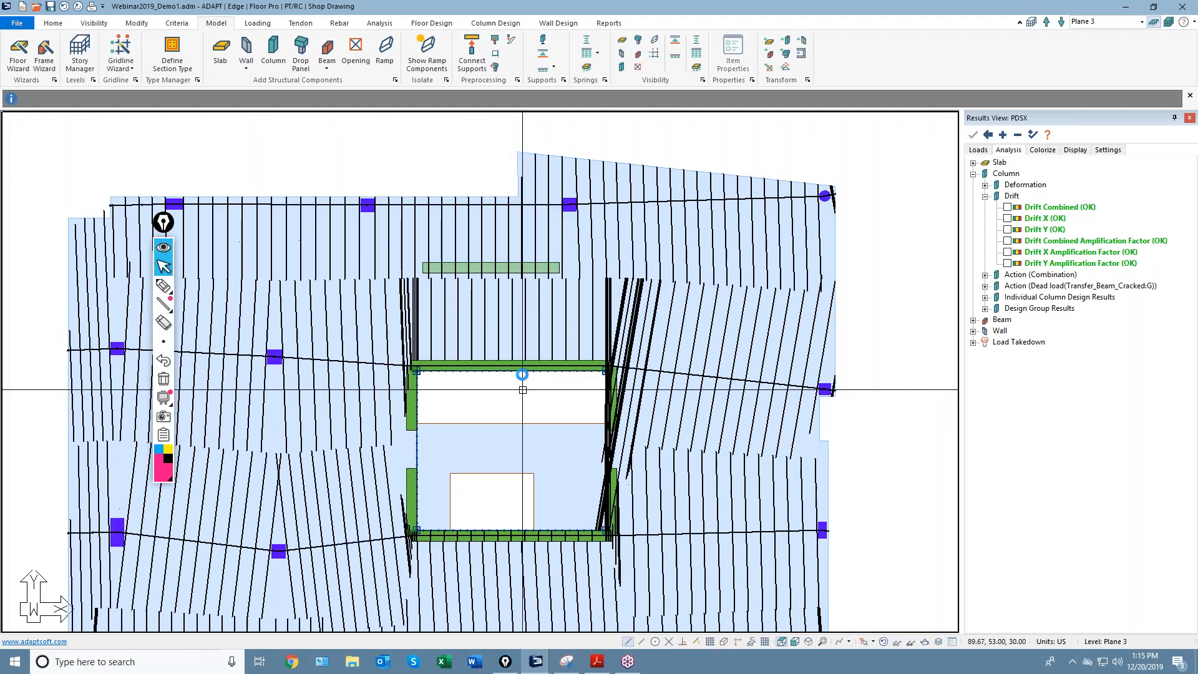
pyautogui.scroll(-1, 522, 391)
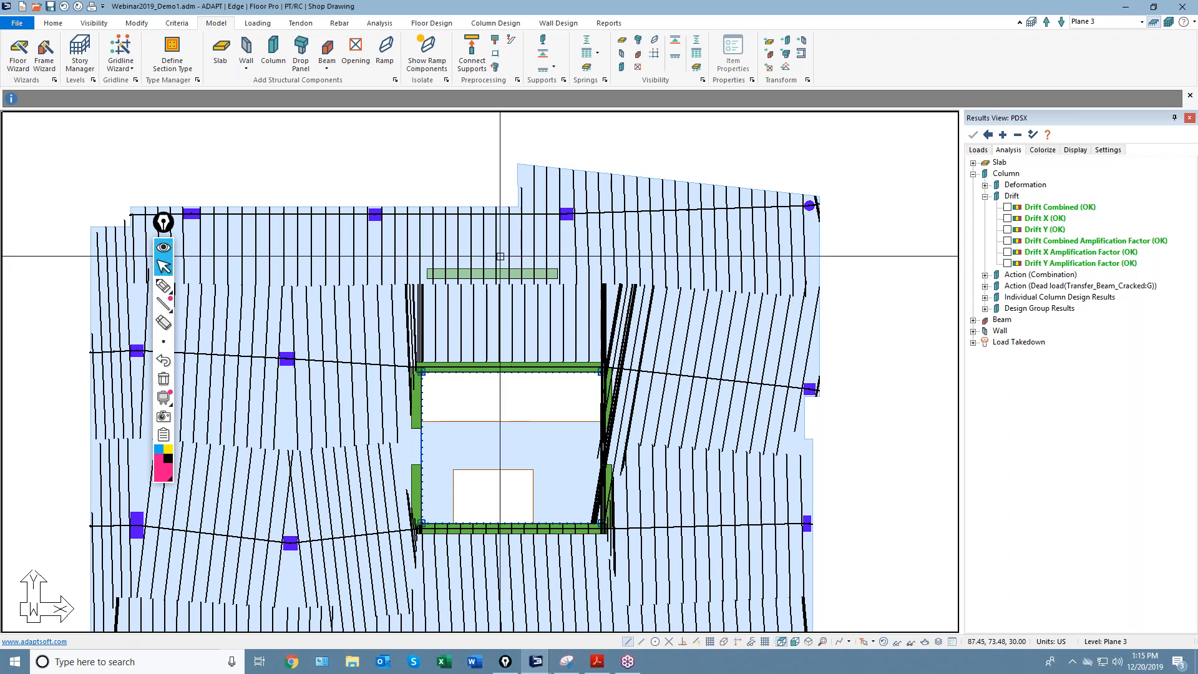
pyautogui.click(510, 382)
pyautogui.press('Escape')
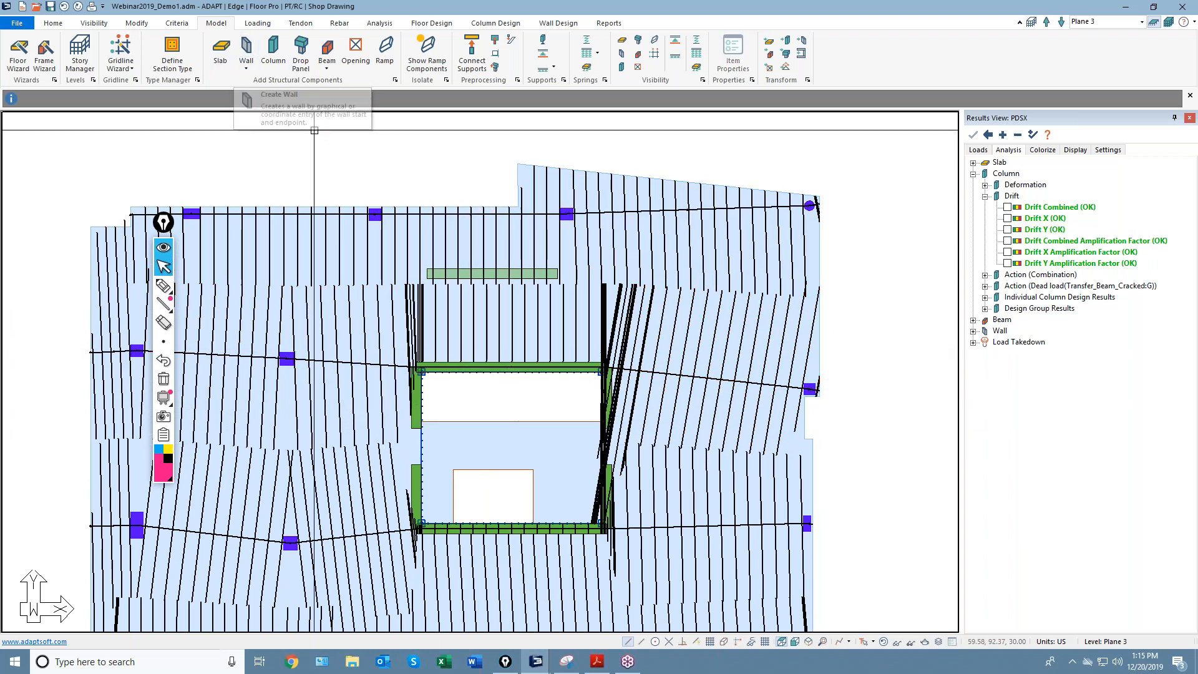
pyautogui.click(432, 25)
# Set the new wall above the opening to User Def X Only Boundary and regenerate existing sections.
pyautogui.click(183, 50)
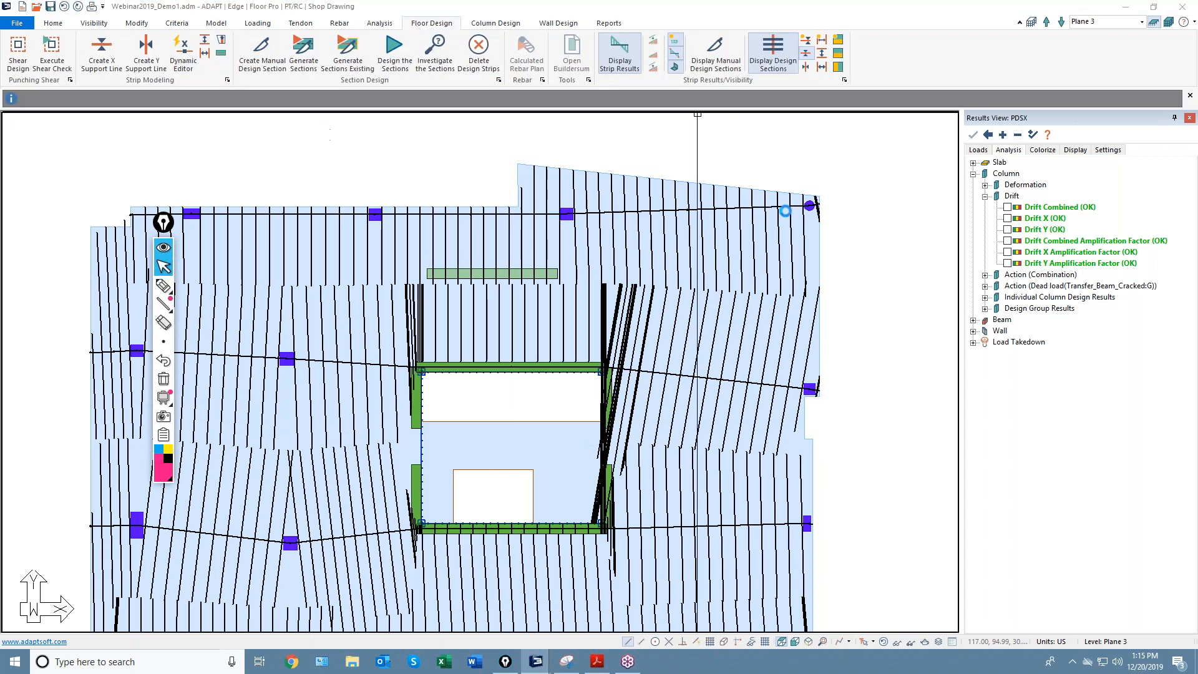
pyautogui.moveTo(1039, 81); pyautogui.dragTo(845, 101)
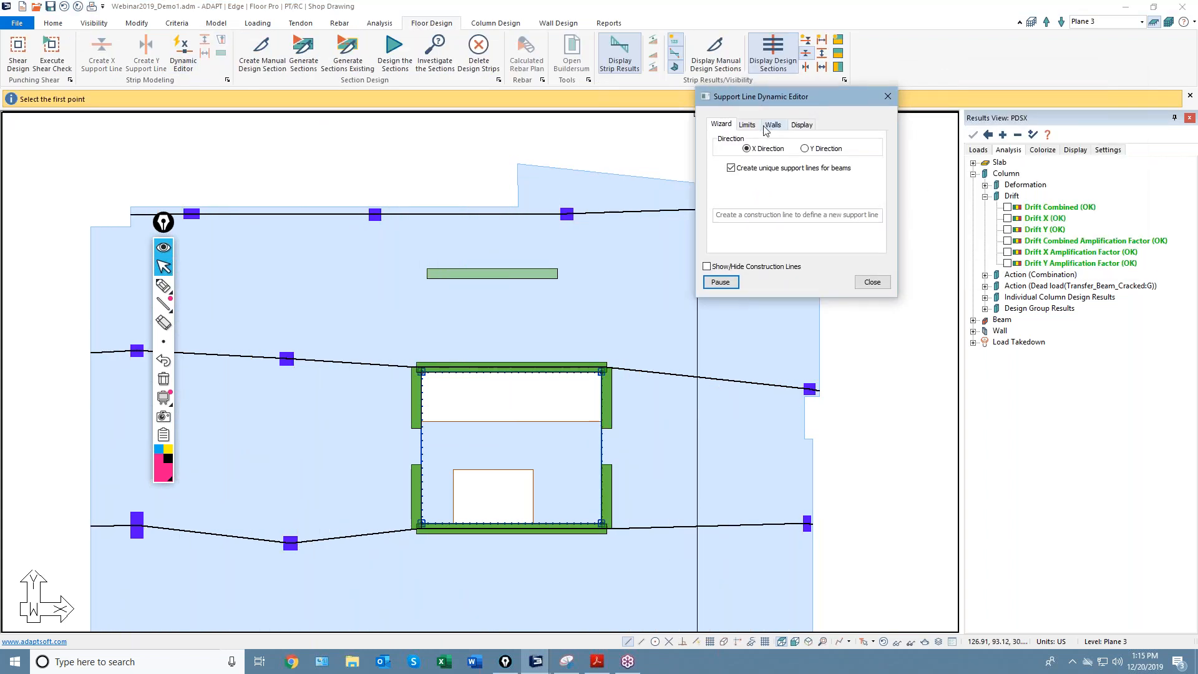
pyautogui.click(773, 124)
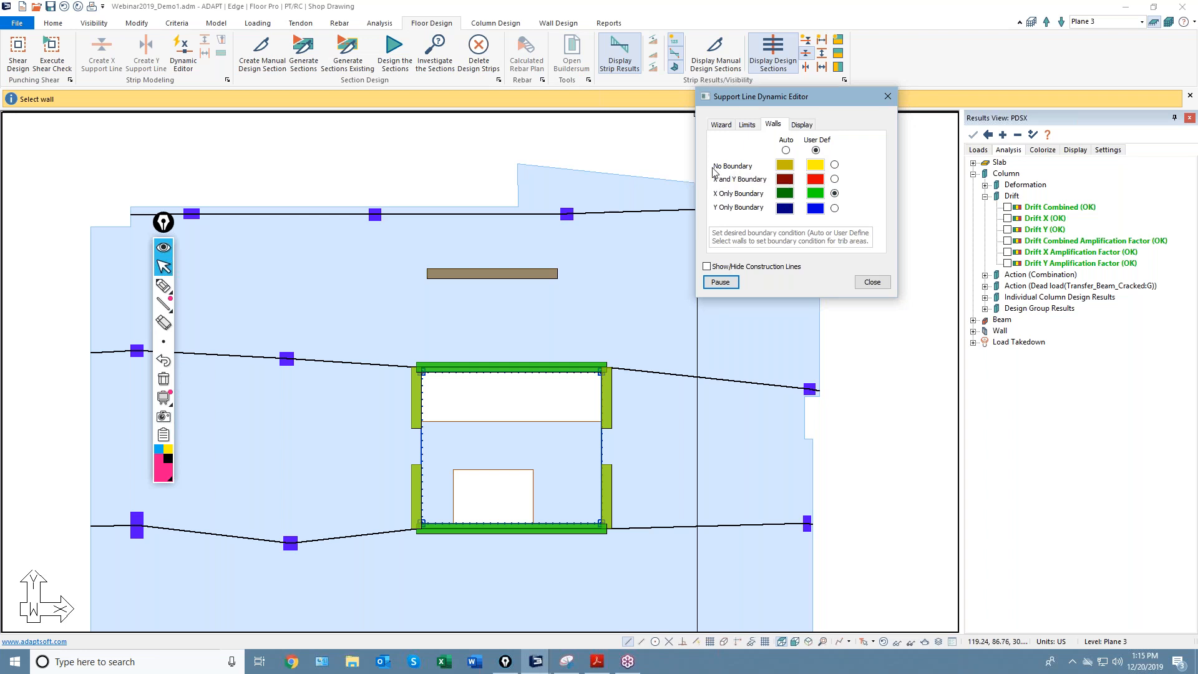
pyautogui.click(531, 272)
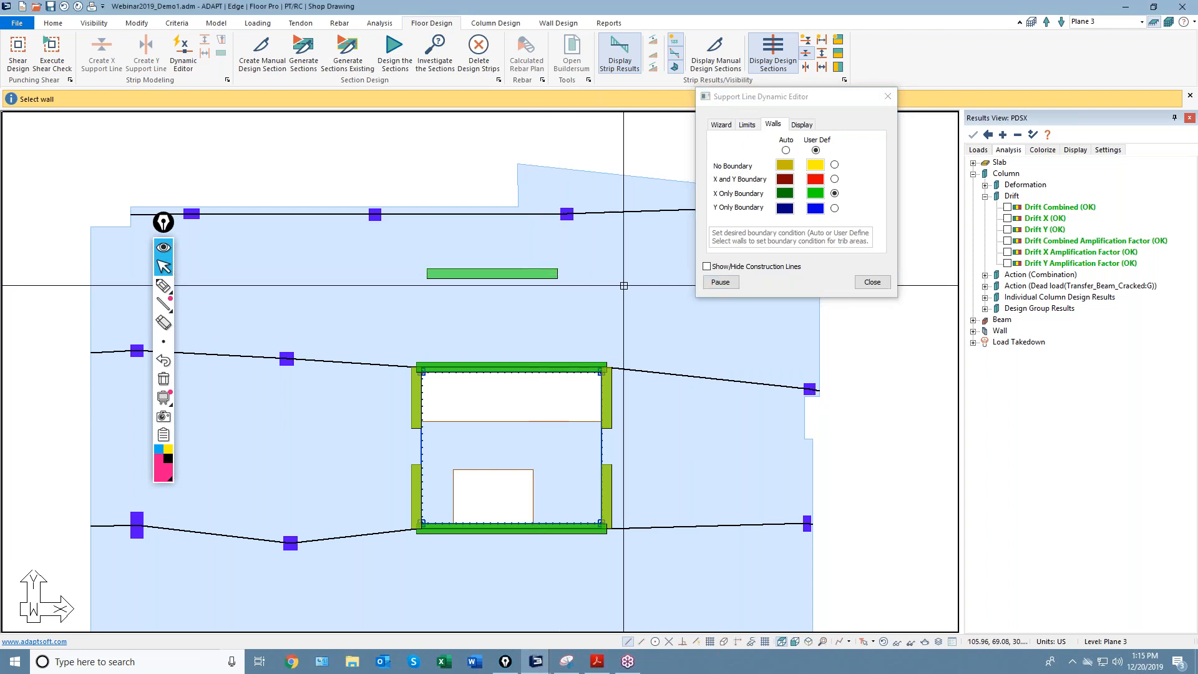
pyautogui.click(872, 282)
pyautogui.click(336, 66)
pyautogui.scroll(1, 472, 279)
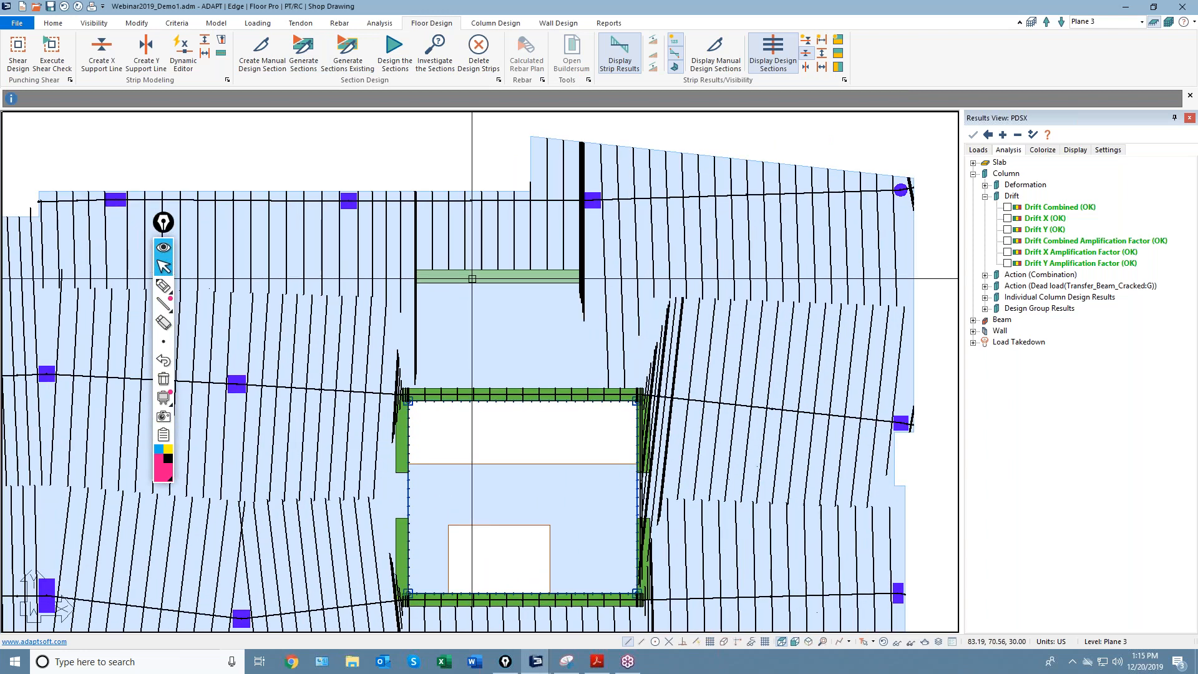
pyautogui.scroll(2, 477, 280)
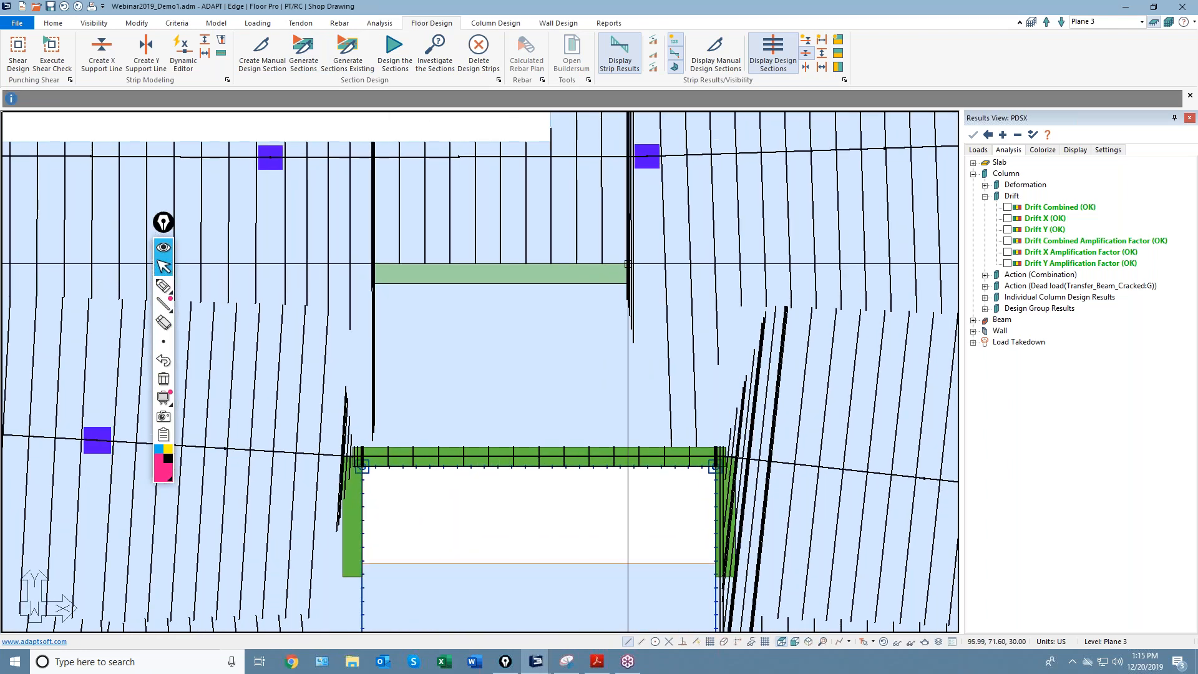
# Center the opening, reopen the Dynamic Editor's Walls tab, and close it to regenerate strips.
pyautogui.scroll(2, 589, 273)
pyautogui.scroll(-4, 567, 310)
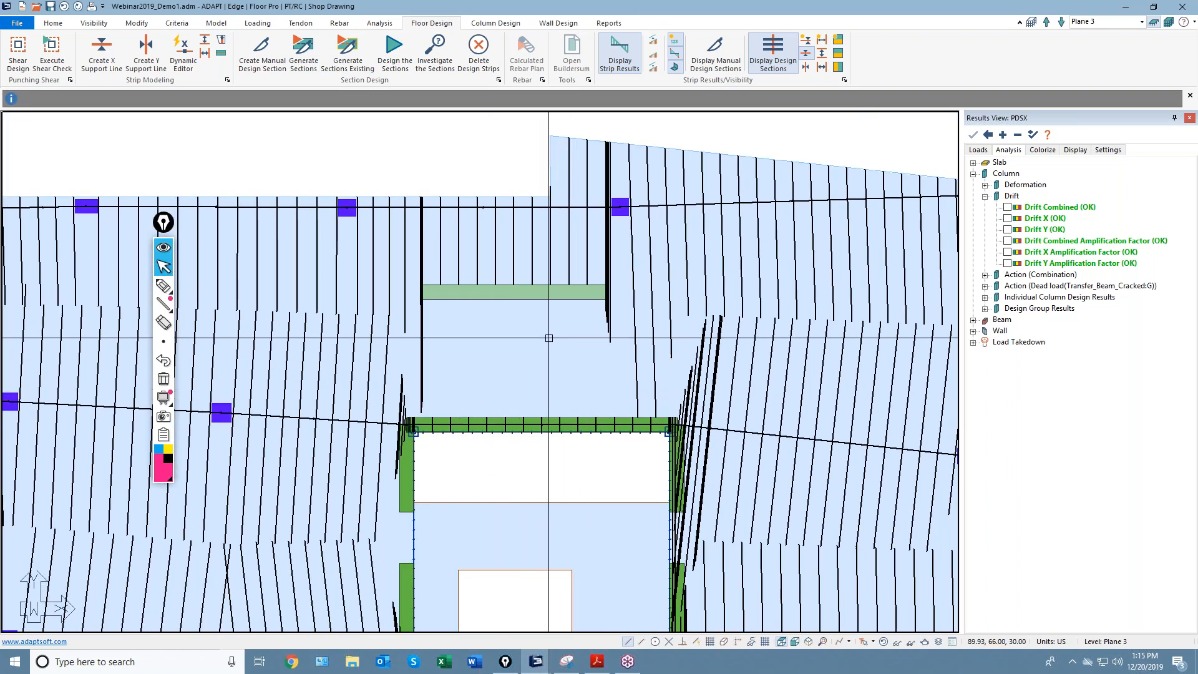
pyautogui.moveTo(499, 379); pyautogui.dragTo(475, 344, button='middle')
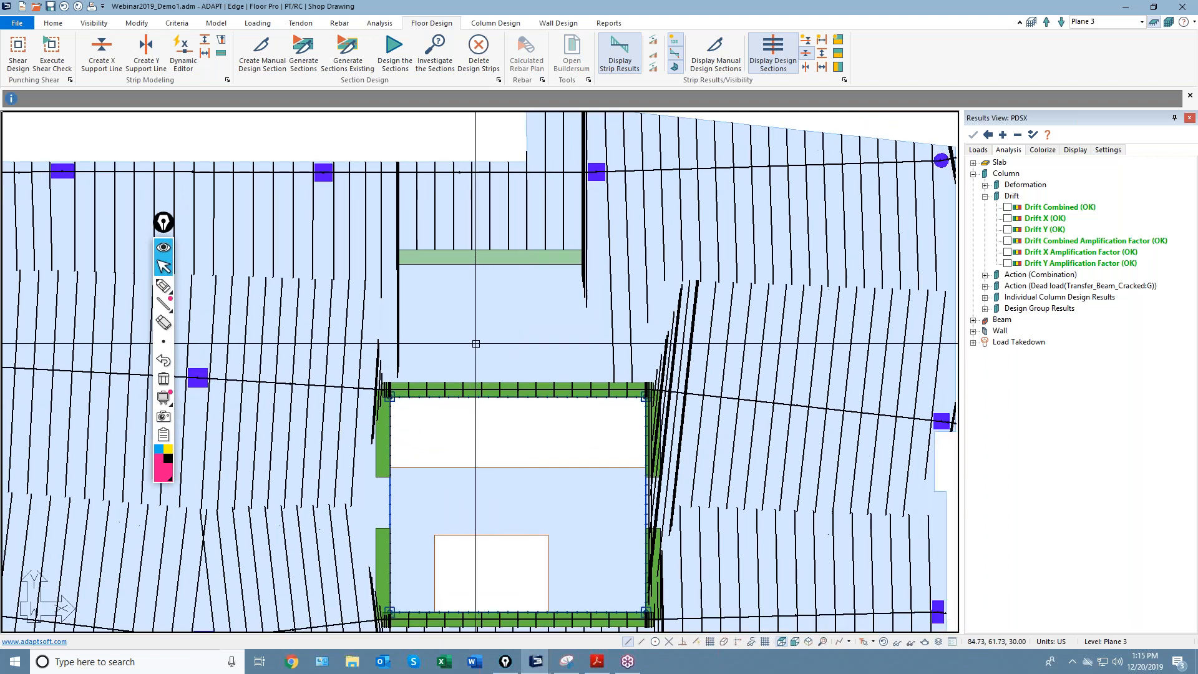
pyautogui.scroll(2, 559, 399)
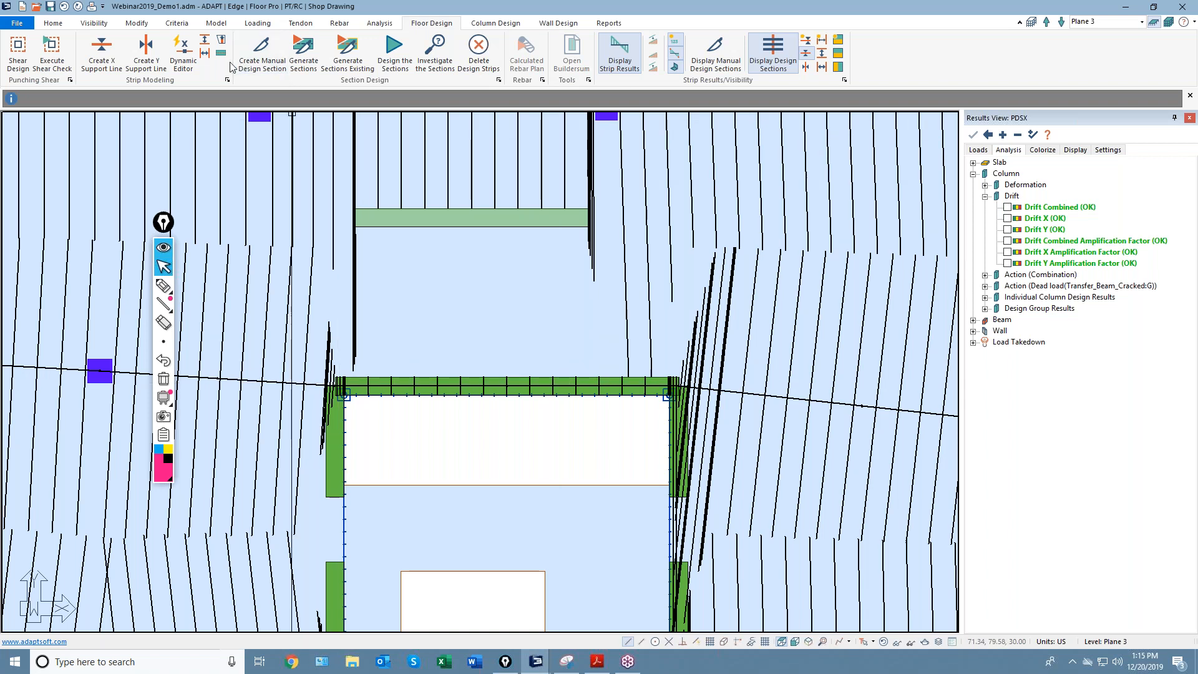
pyautogui.click(187, 56)
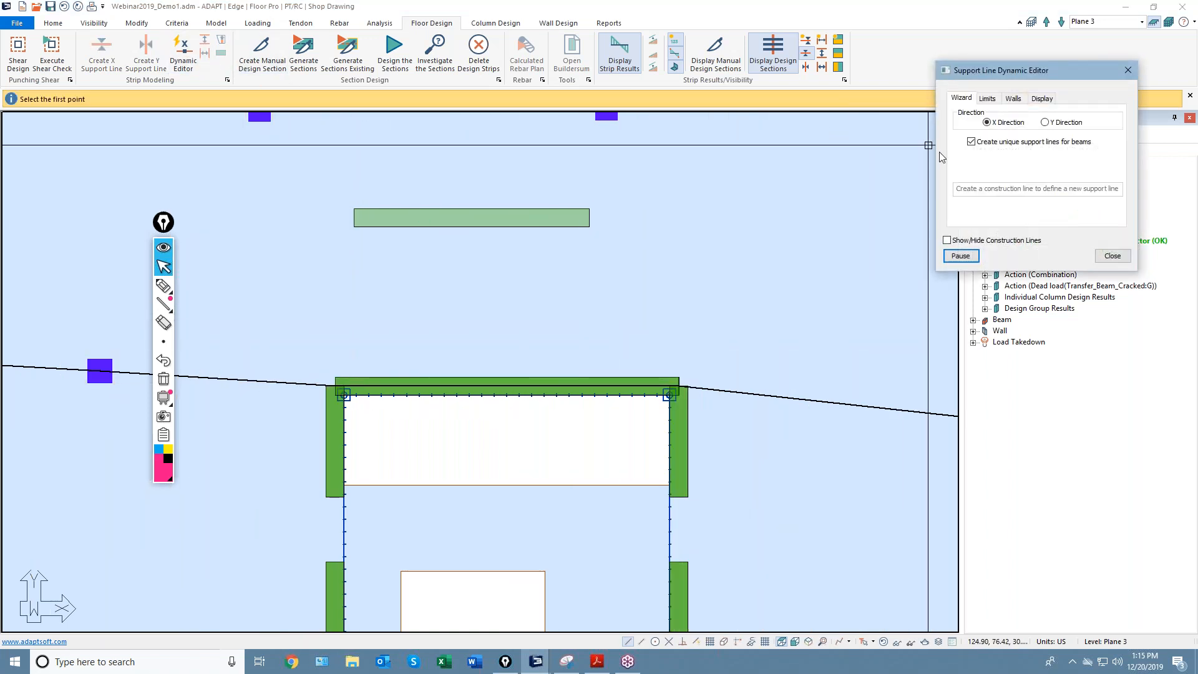
pyautogui.moveTo(1045, 72); pyautogui.dragTo(861, 93)
pyautogui.click(830, 118)
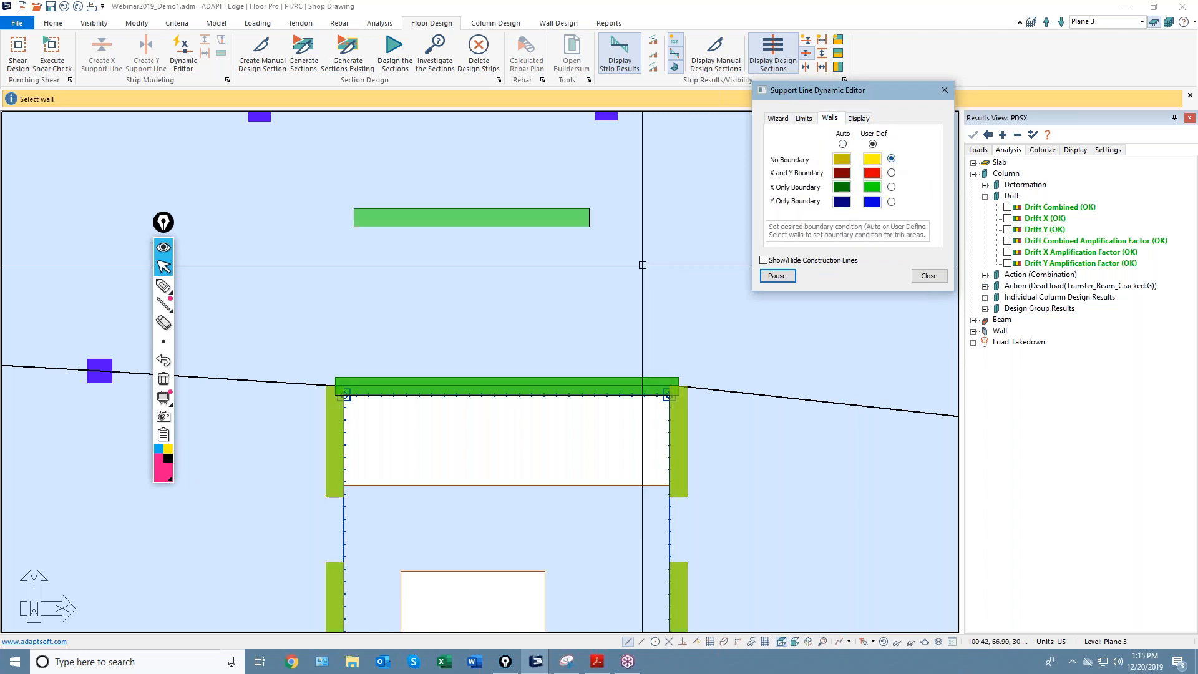
pyautogui.click(929, 276)
# Generate design sections, review the slab, and reopen the Dynamic Editor's design criteria settings.
pyautogui.click(305, 61)
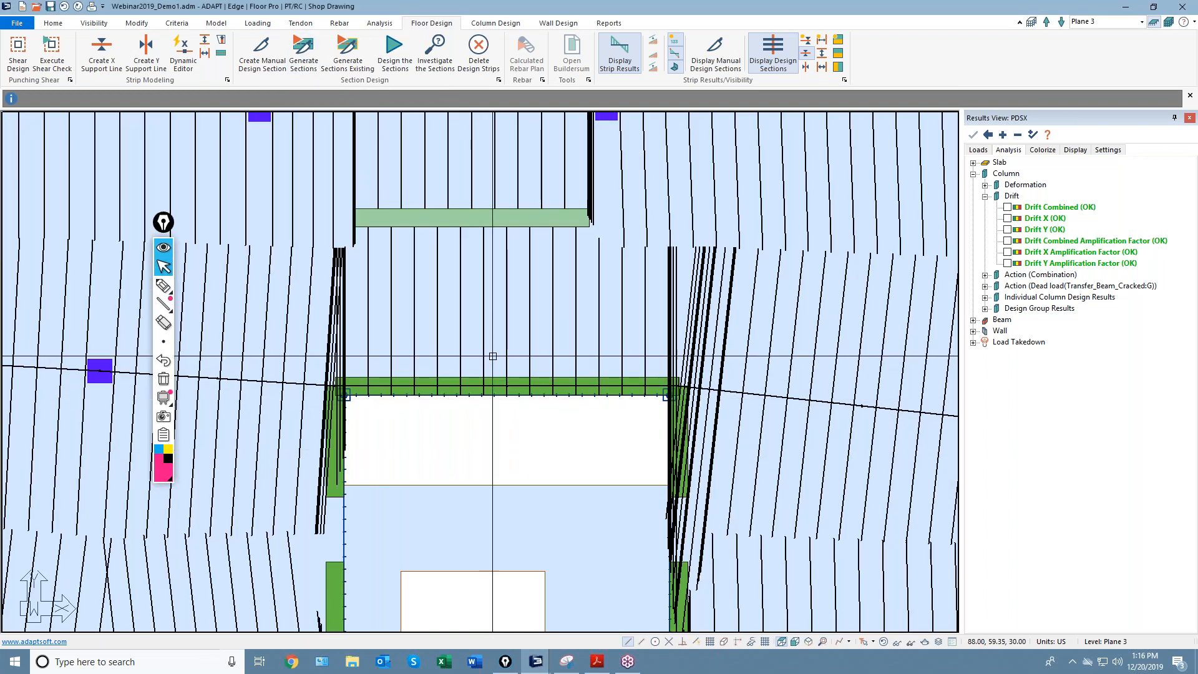
pyautogui.scroll(2, 416, 235)
pyautogui.scroll(1, 417, 235)
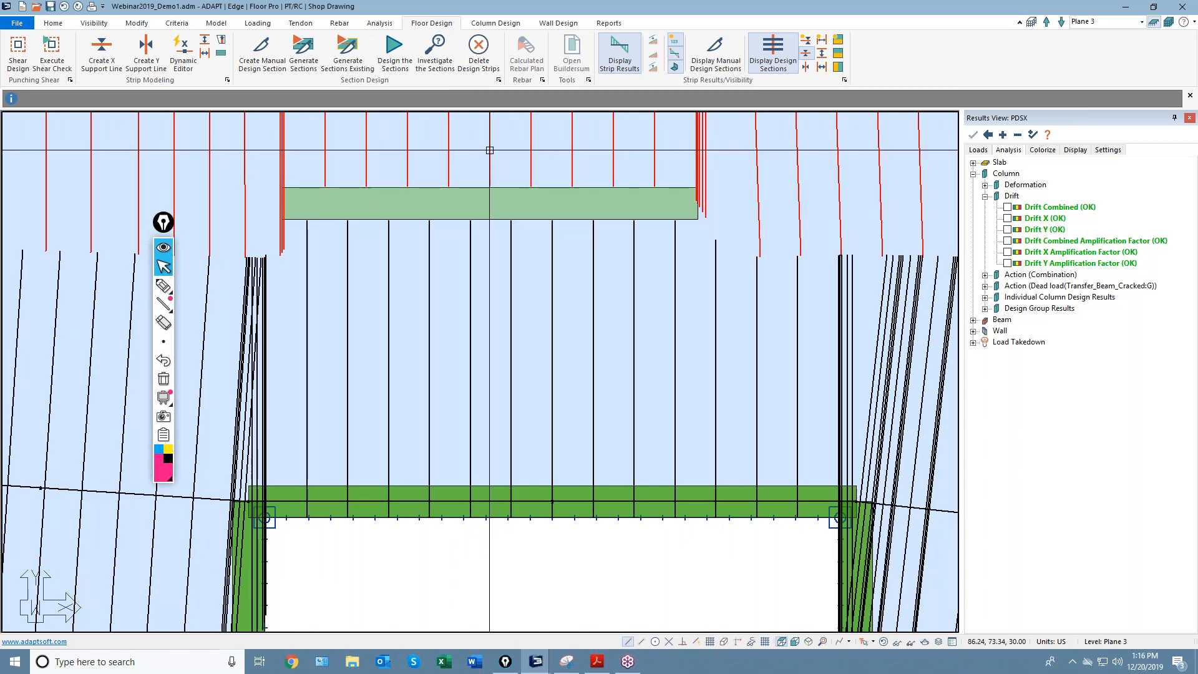
pyautogui.scroll(-5, 495, 294)
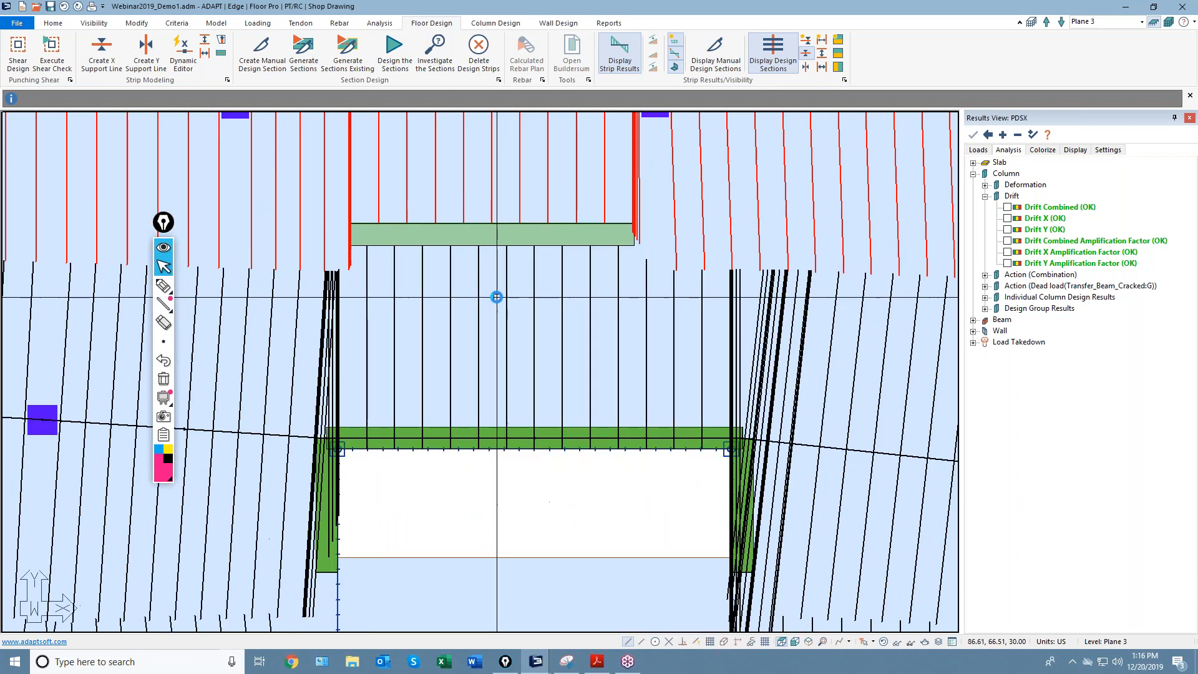
pyautogui.scroll(2, 512, 360)
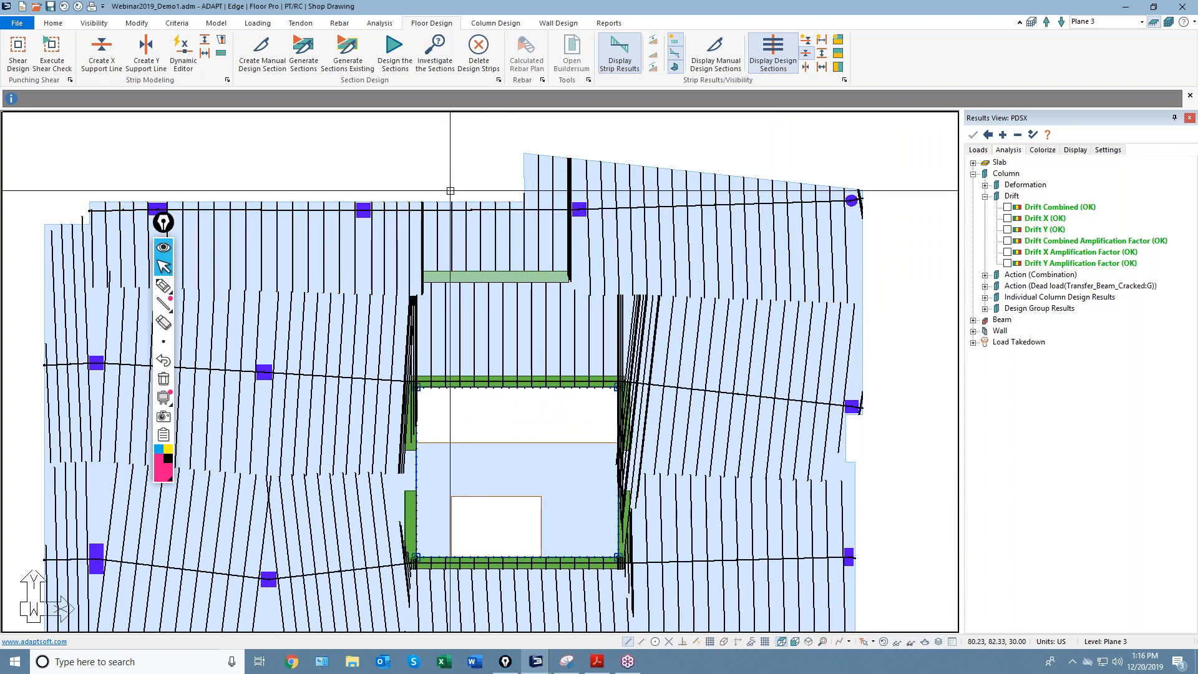
pyautogui.scroll(2, 474, 268)
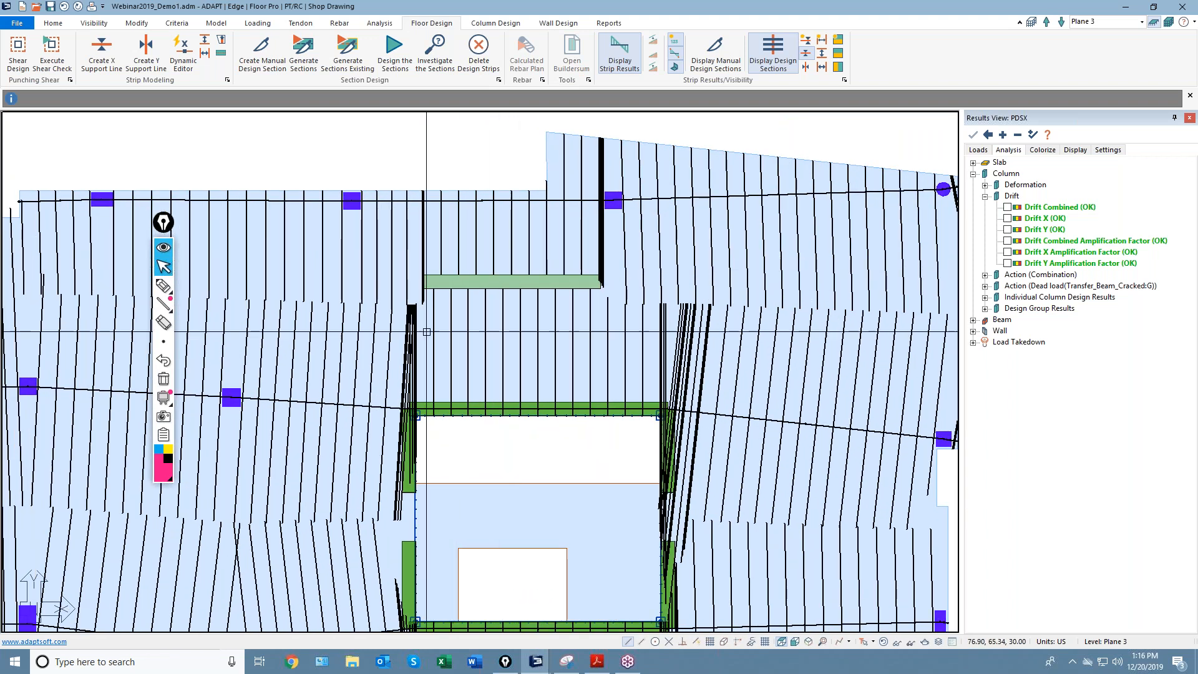
pyautogui.scroll(-3, 492, 284)
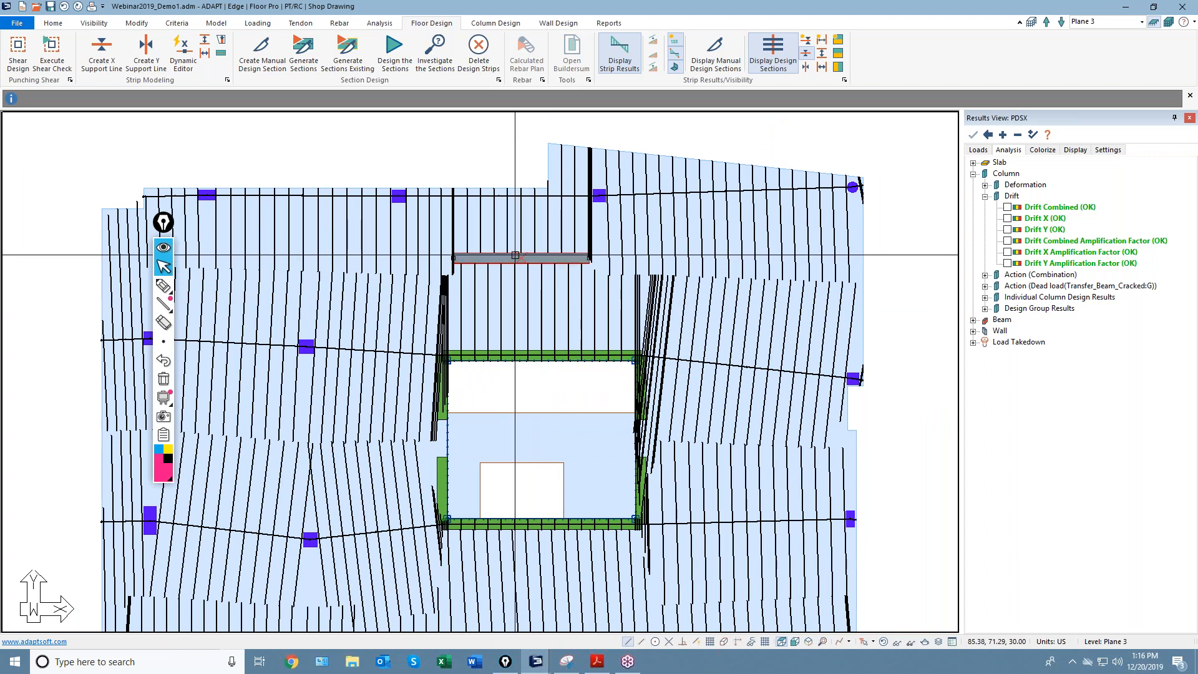
pyautogui.moveTo(531, 303); pyautogui.dragTo(499, 296, button='middle')
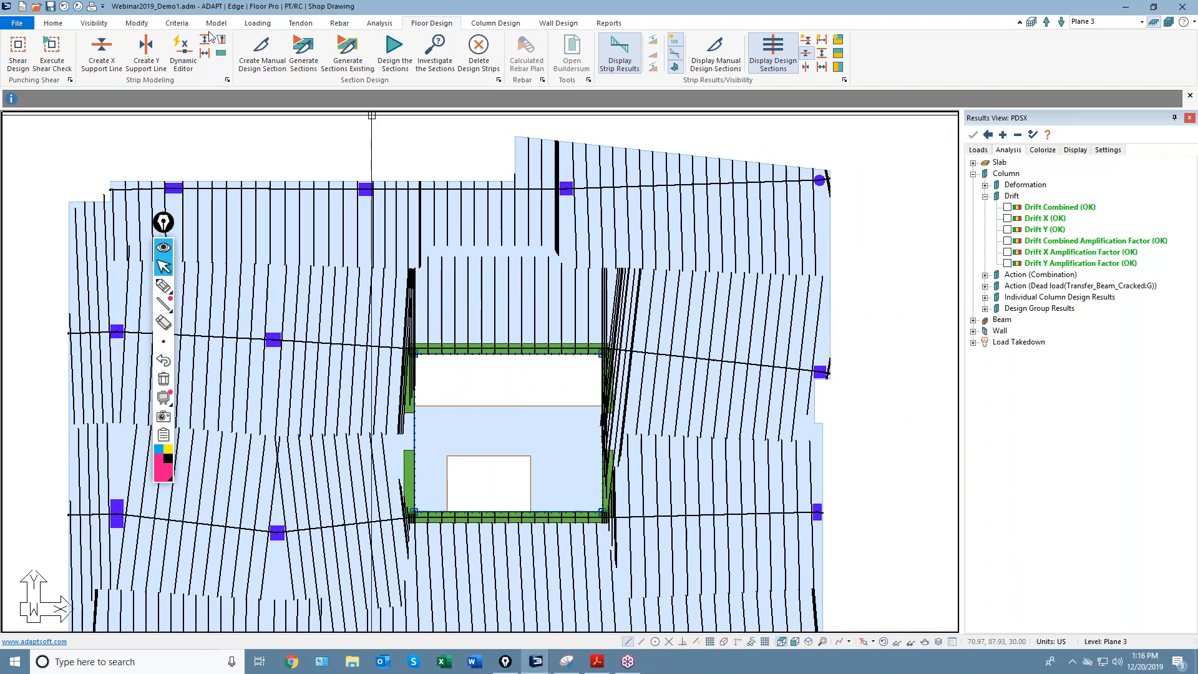
pyautogui.click(183, 55)
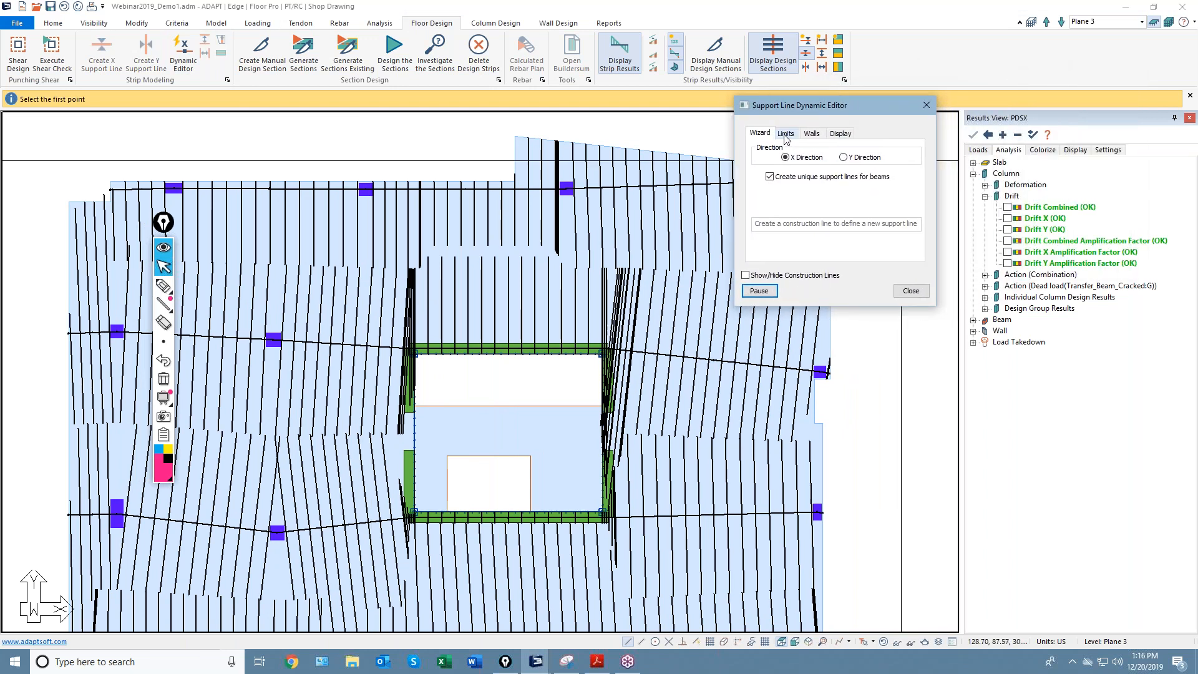
pyautogui.click(785, 135)
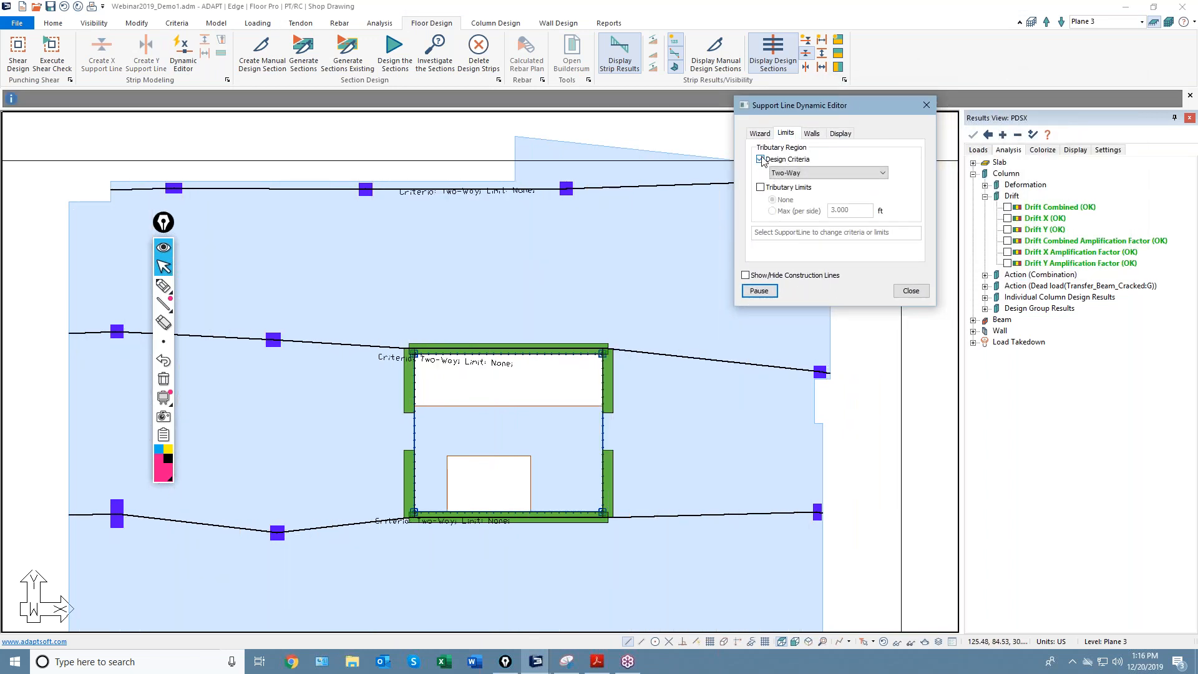
# Try One-Way criteria on three support lines, then revert them all to Two-Way.
pyautogui.scroll(2, 385, 225)
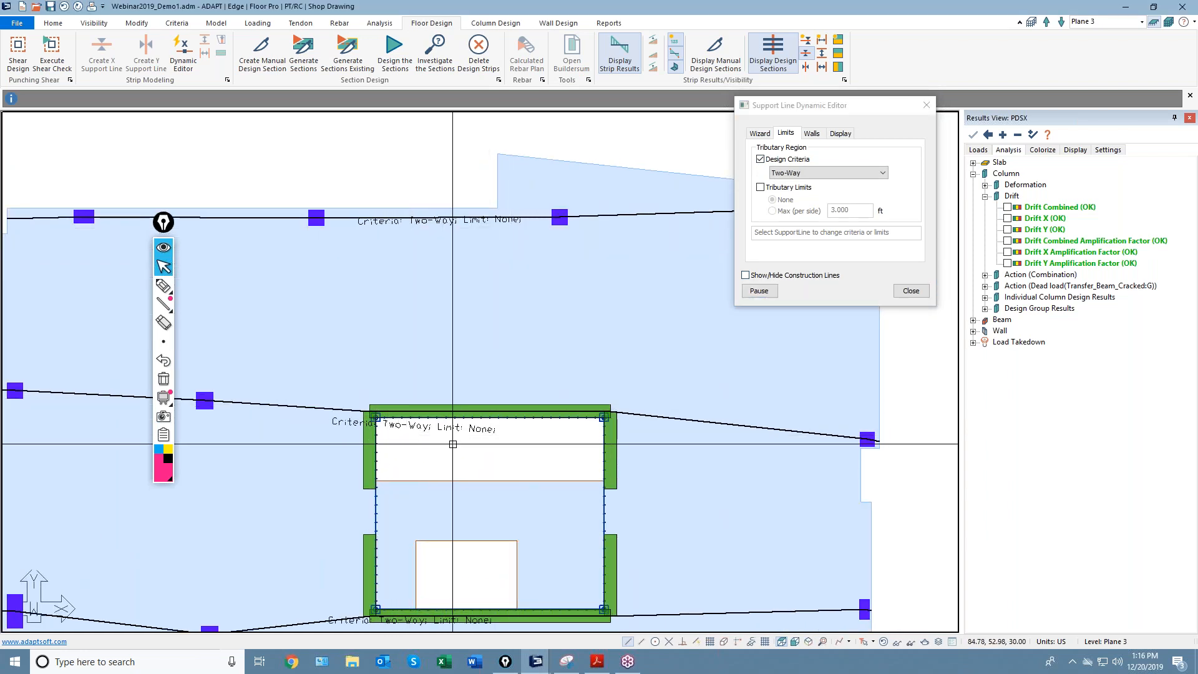
pyautogui.scroll(-2, 458, 445)
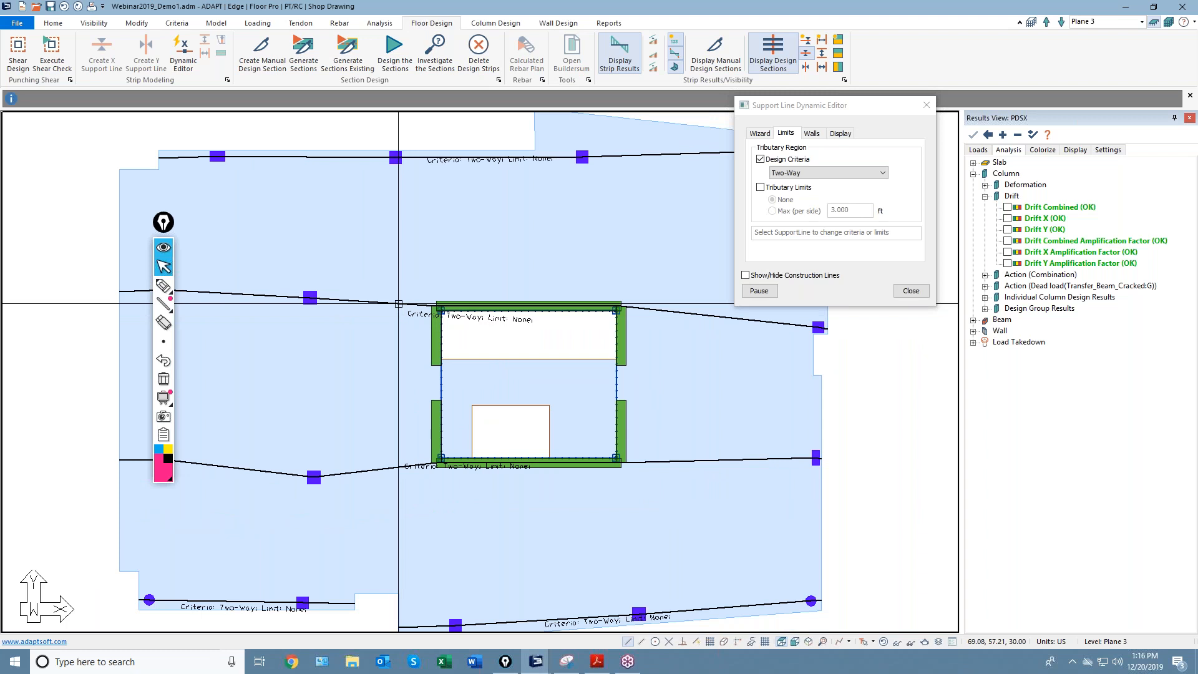
pyautogui.click(823, 174)
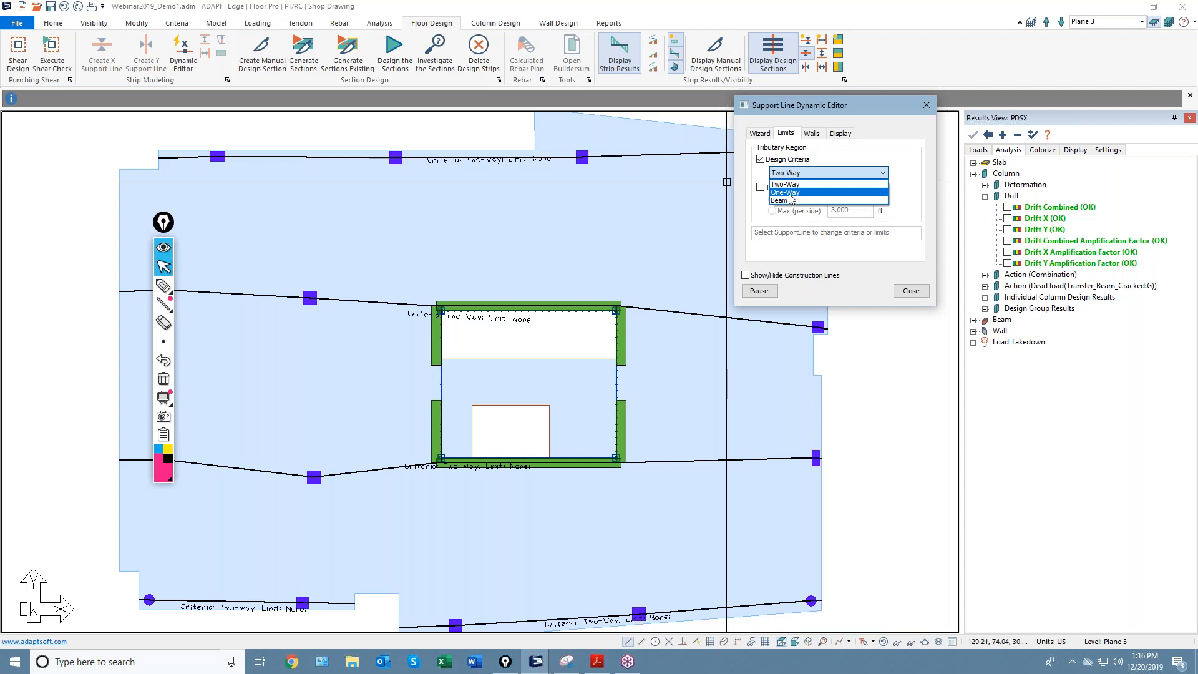
pyautogui.moveTo(537, 537); pyautogui.dragTo(575, 518, button='middle')
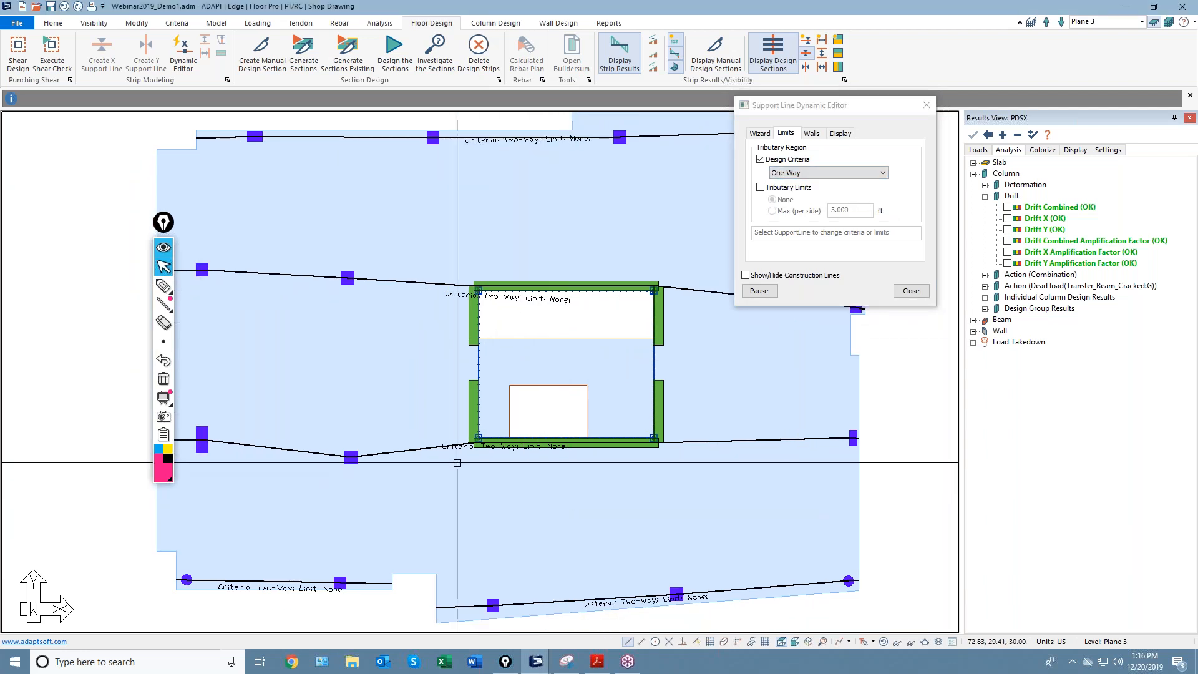
pyautogui.click(443, 445)
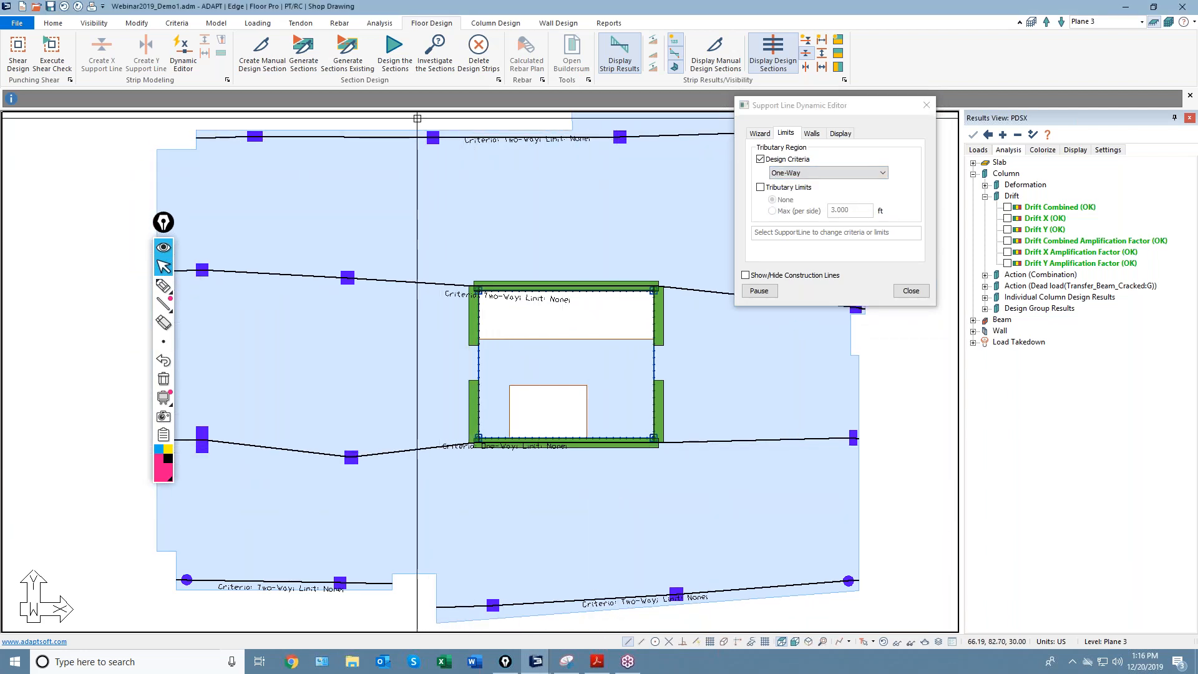
pyautogui.click(432, 137)
pyautogui.click(441, 283)
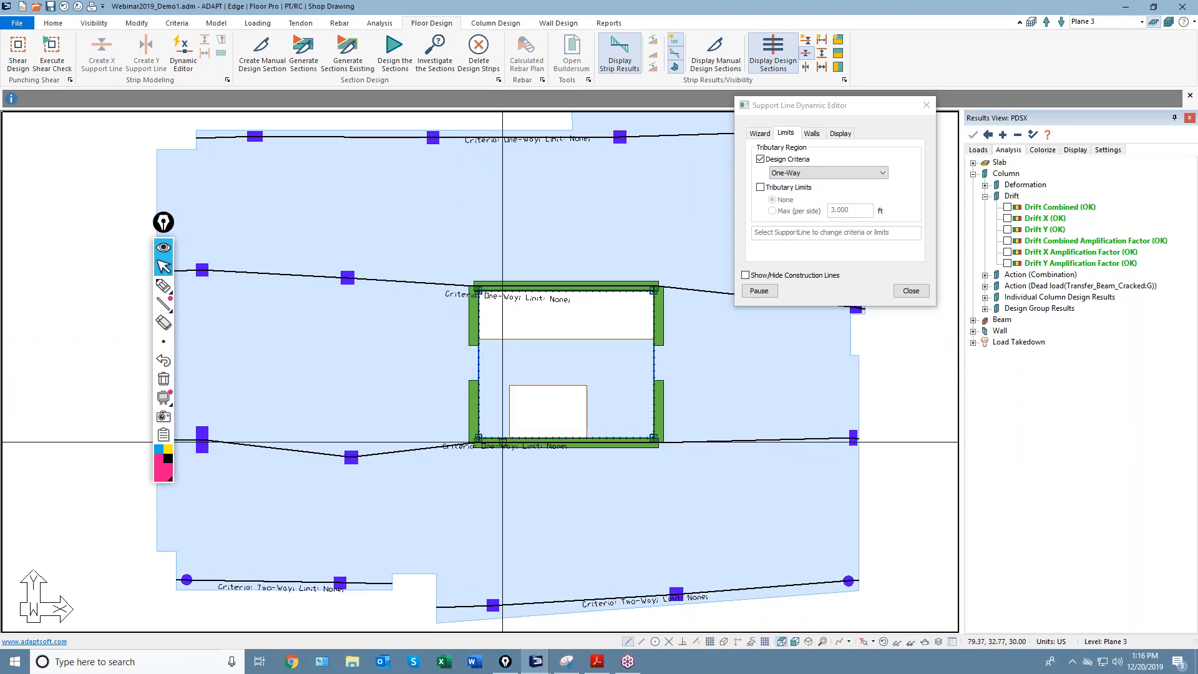
pyautogui.click(788, 173)
pyautogui.click(790, 189)
pyautogui.click(500, 136)
pyautogui.click(499, 280)
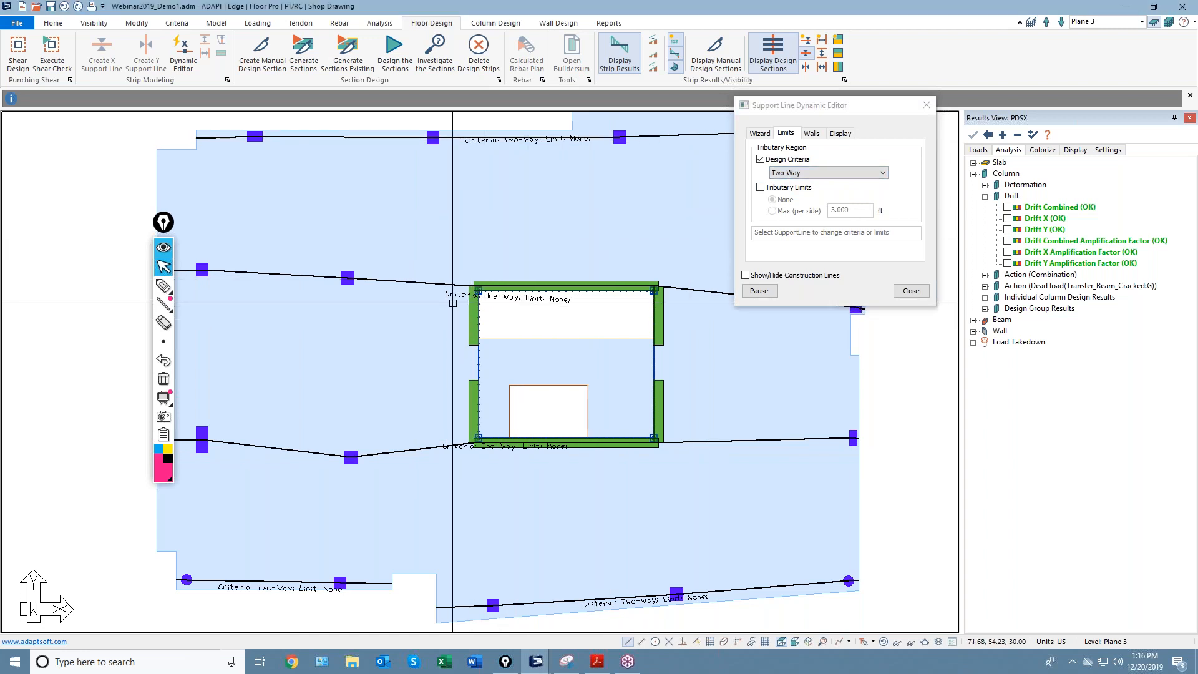
pyautogui.click(505, 445)
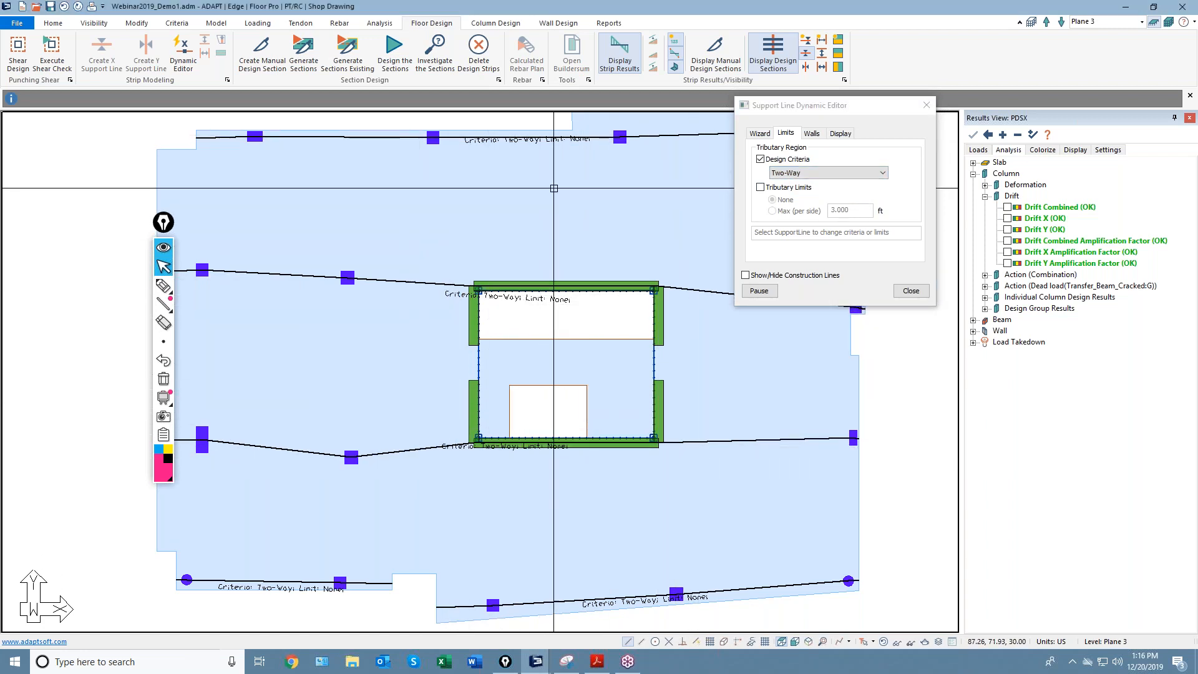
# Limit the lower support line's tributary width to 5.000 ft per side, close, and generate sections.
pyautogui.click(760, 187)
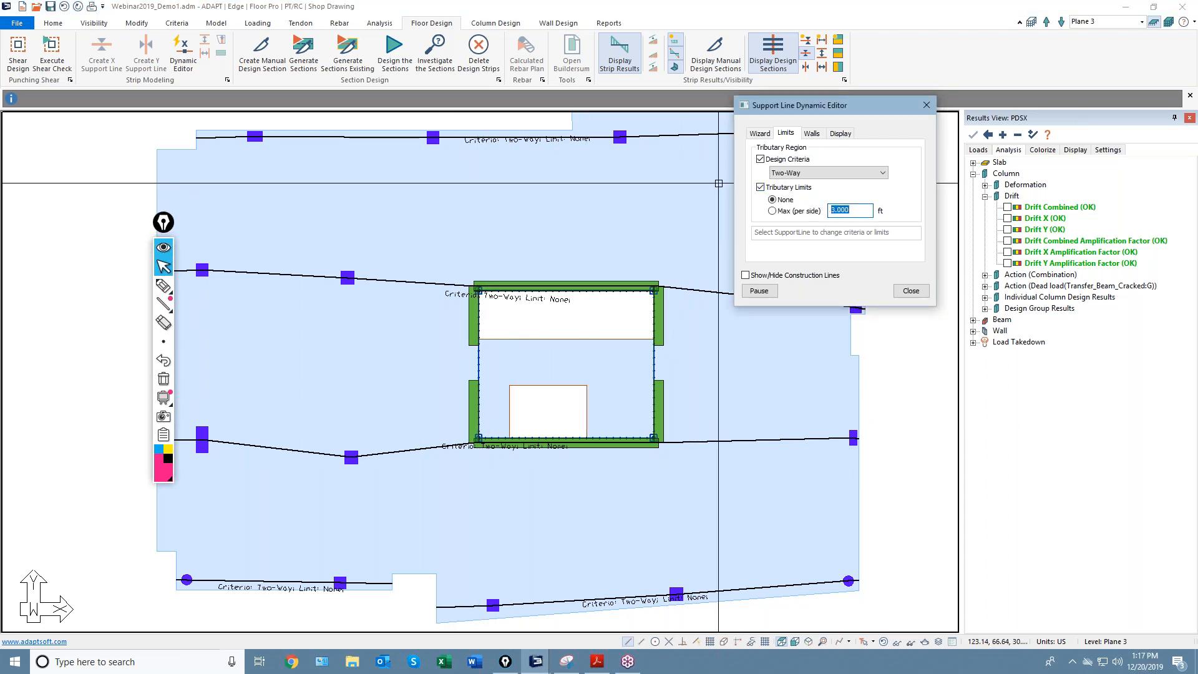
pyautogui.click(424, 451)
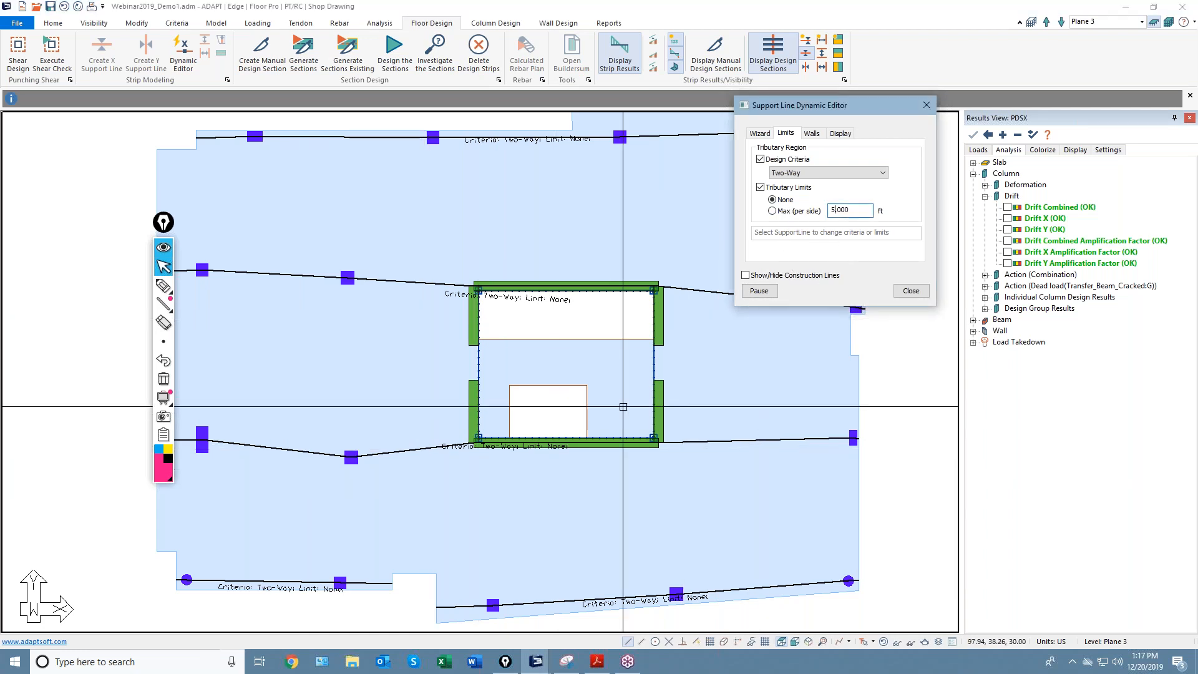
pyautogui.scroll(5, 503, 471)
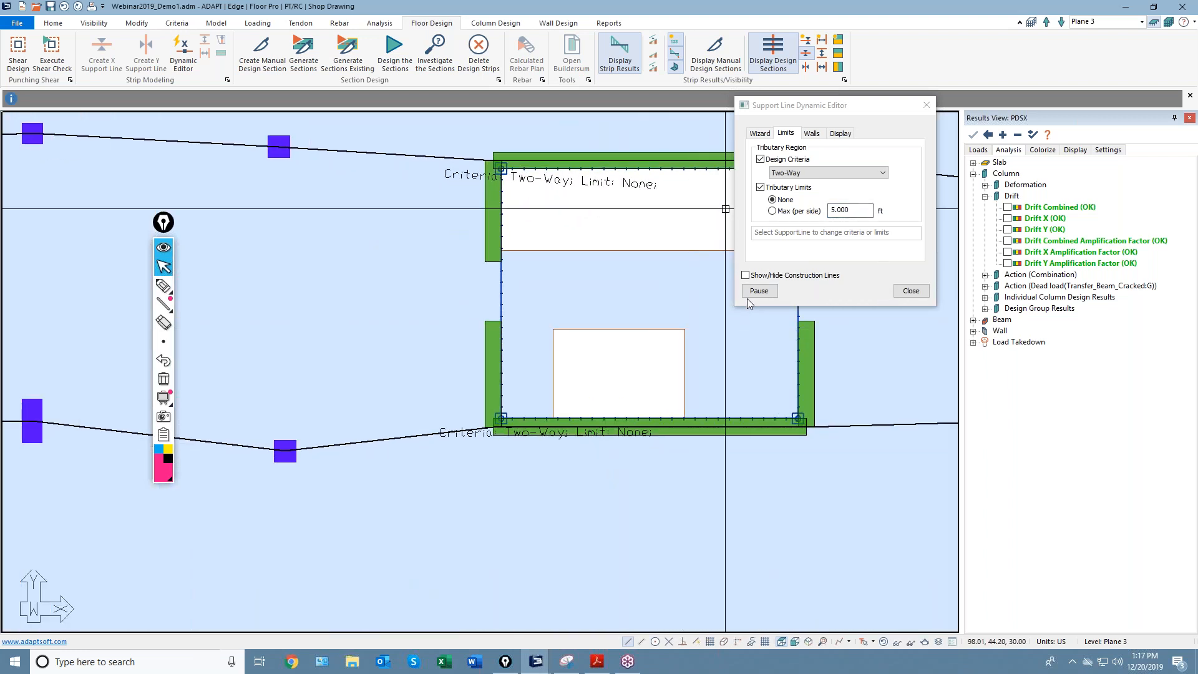
pyautogui.click(757, 292)
pyautogui.click(758, 292)
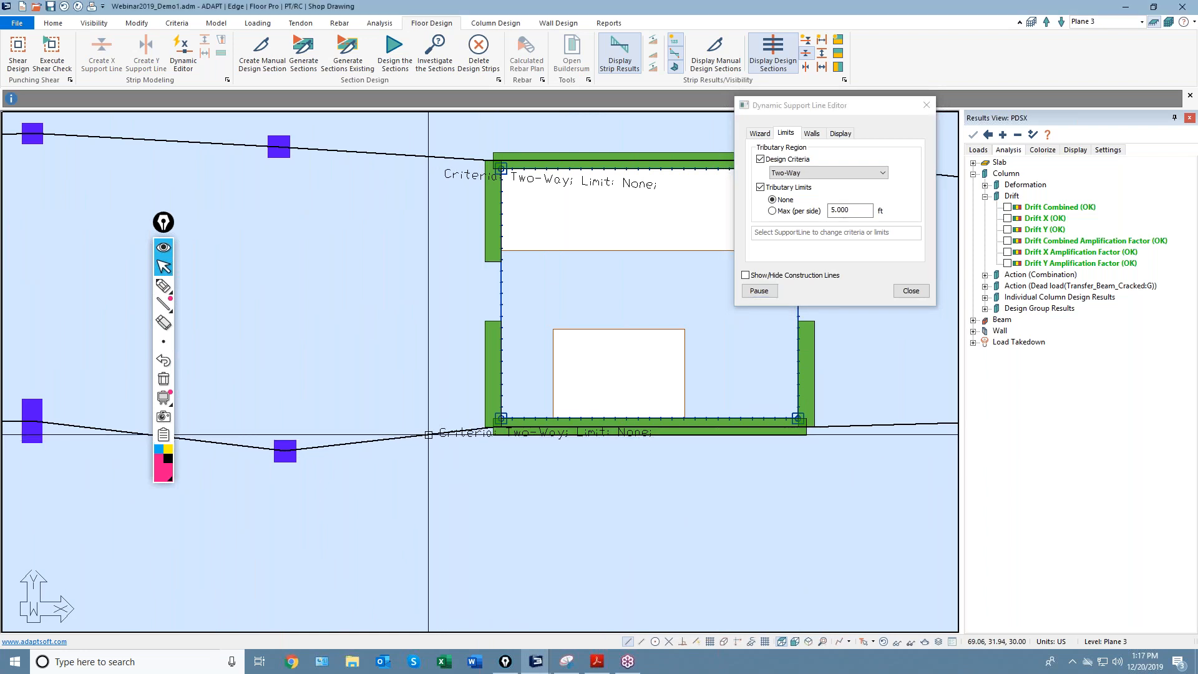
pyautogui.click(848, 211)
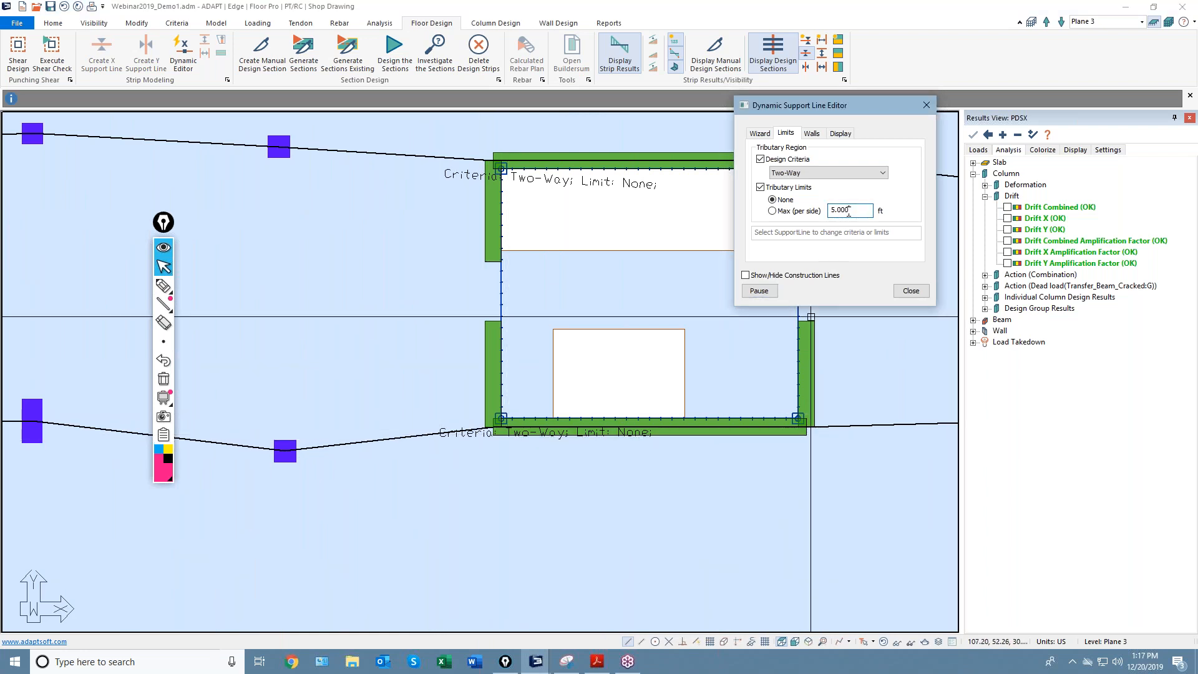
pyautogui.click(772, 211)
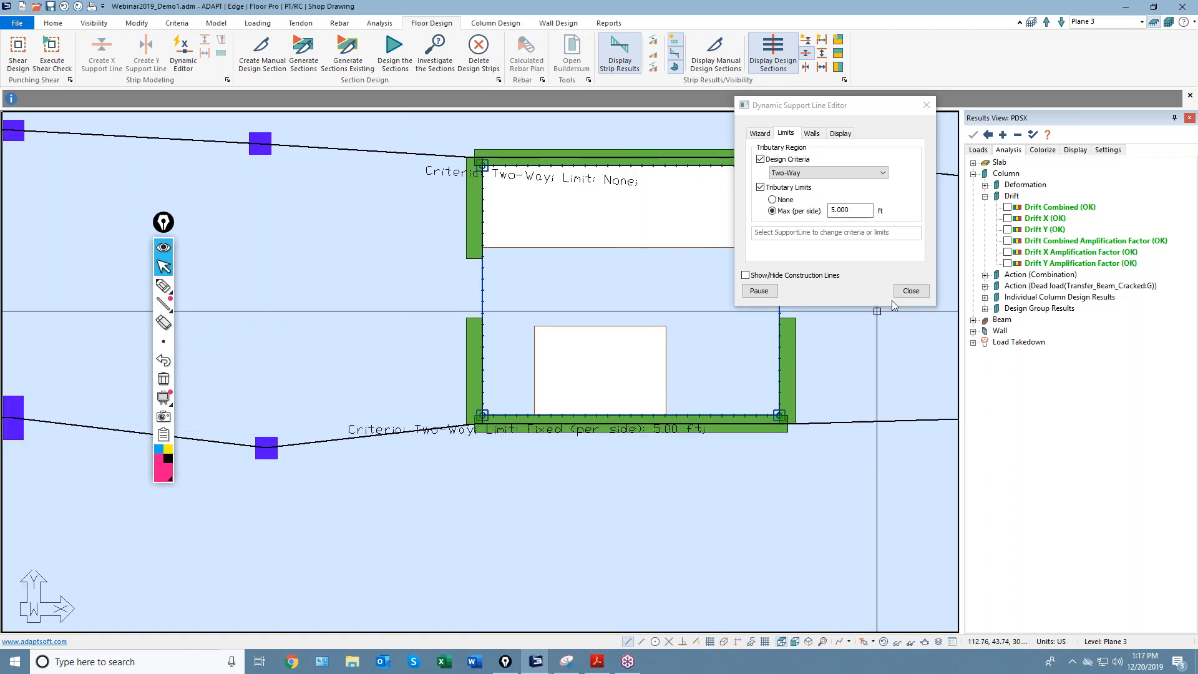
pyautogui.click(910, 290)
pyautogui.scroll(-2, 643, 438)
pyautogui.click(308, 57)
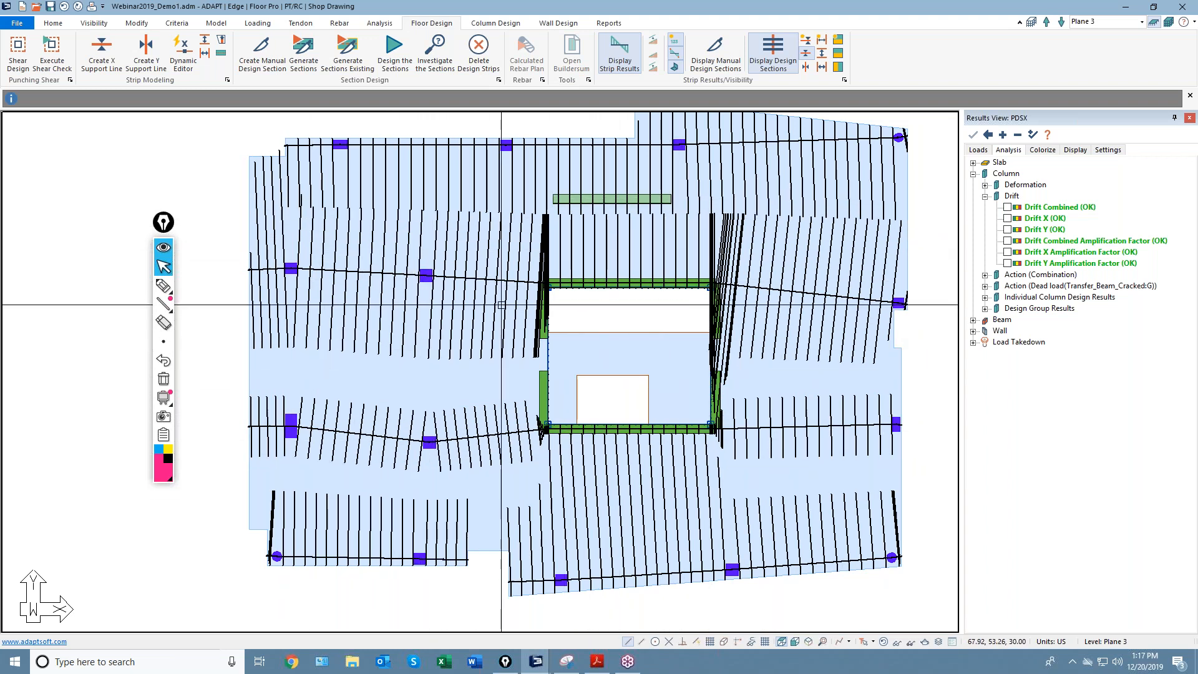
# Show Direction, Criteria and Limit labels on every support line through the Dynamic Editor's Display options.
pyautogui.scroll(1, 618, 228)
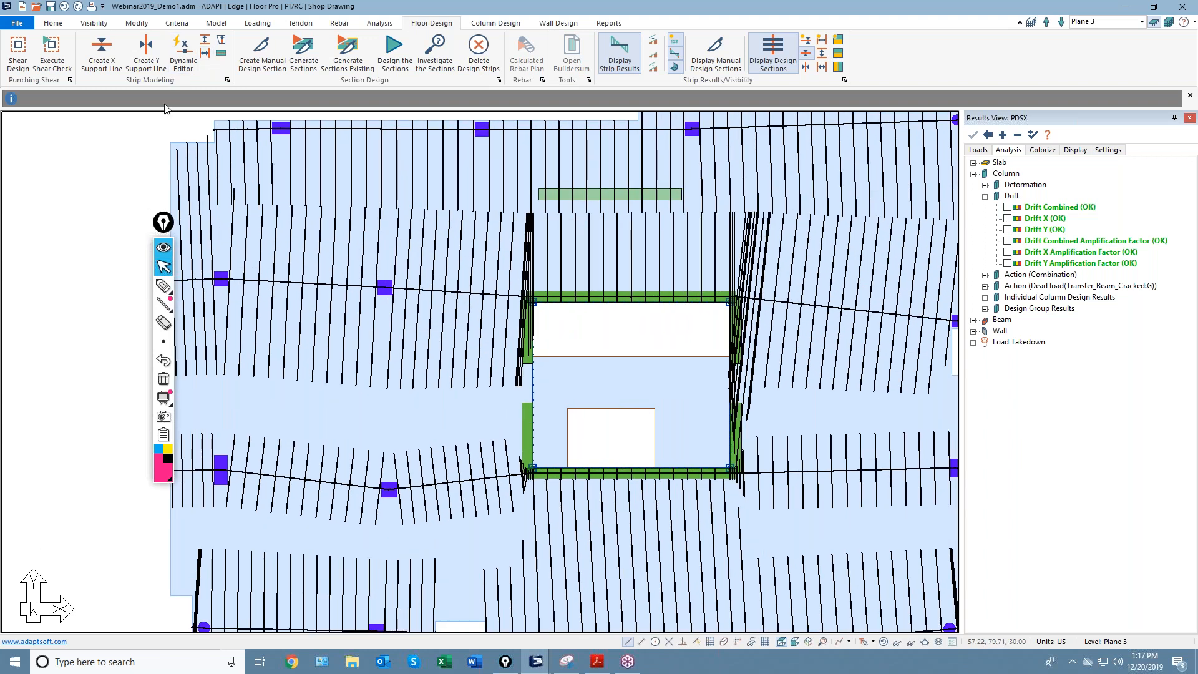
pyautogui.scroll(-4, 274, 256)
pyautogui.click(183, 55)
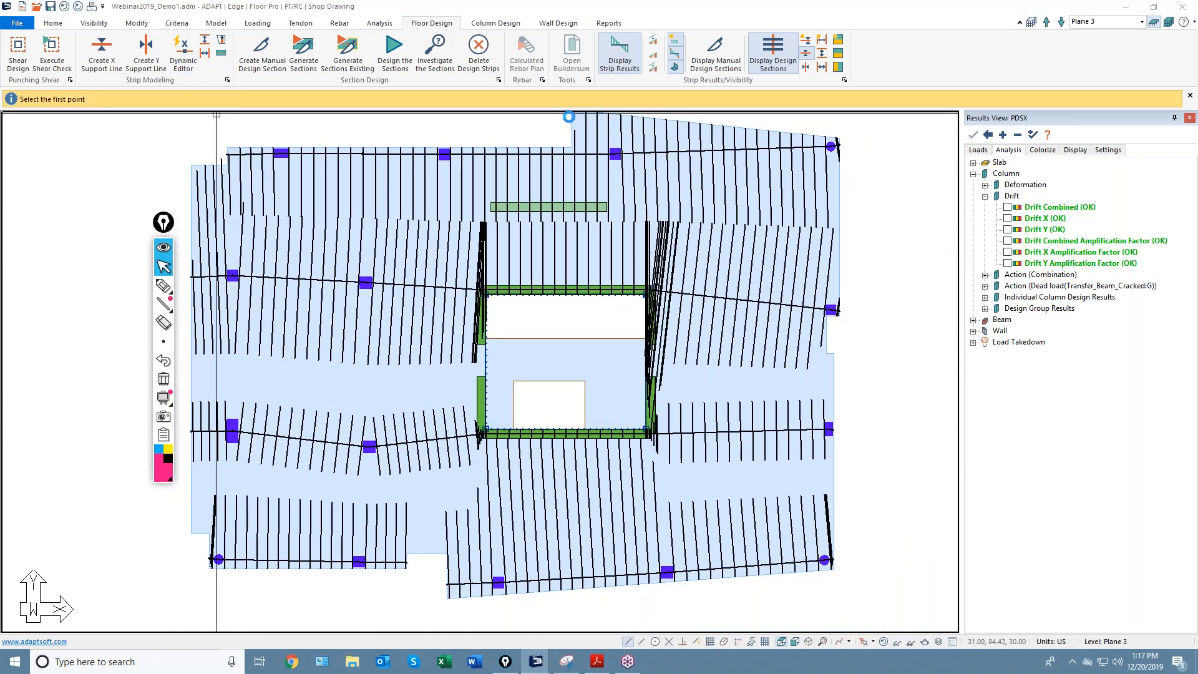
pyautogui.moveTo(1026, 63); pyautogui.dragTo(812, 116)
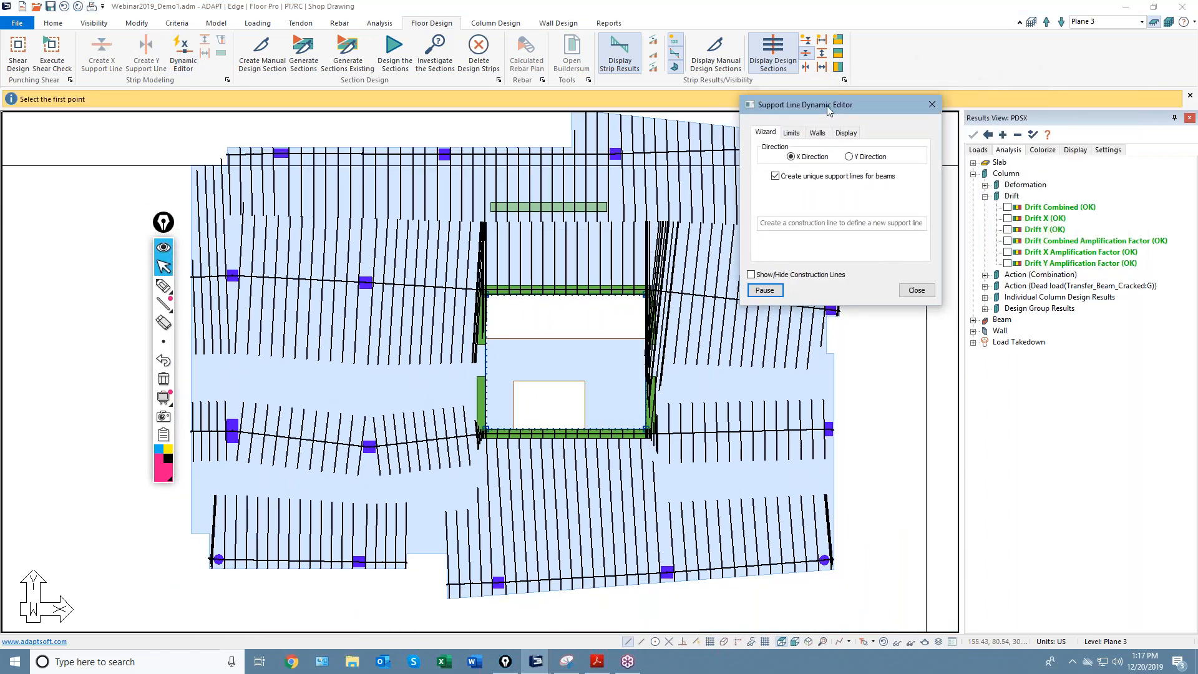
pyautogui.click(840, 142)
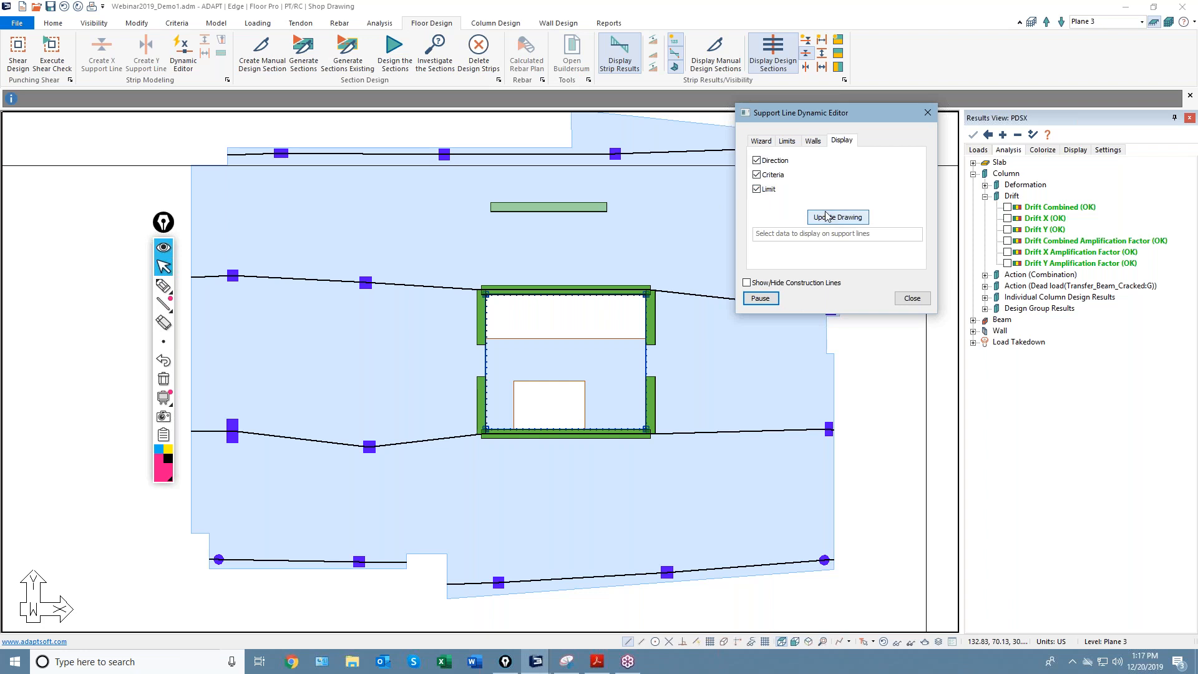
pyautogui.moveTo(495, 211); pyautogui.dragTo(462, 224, button='middle')
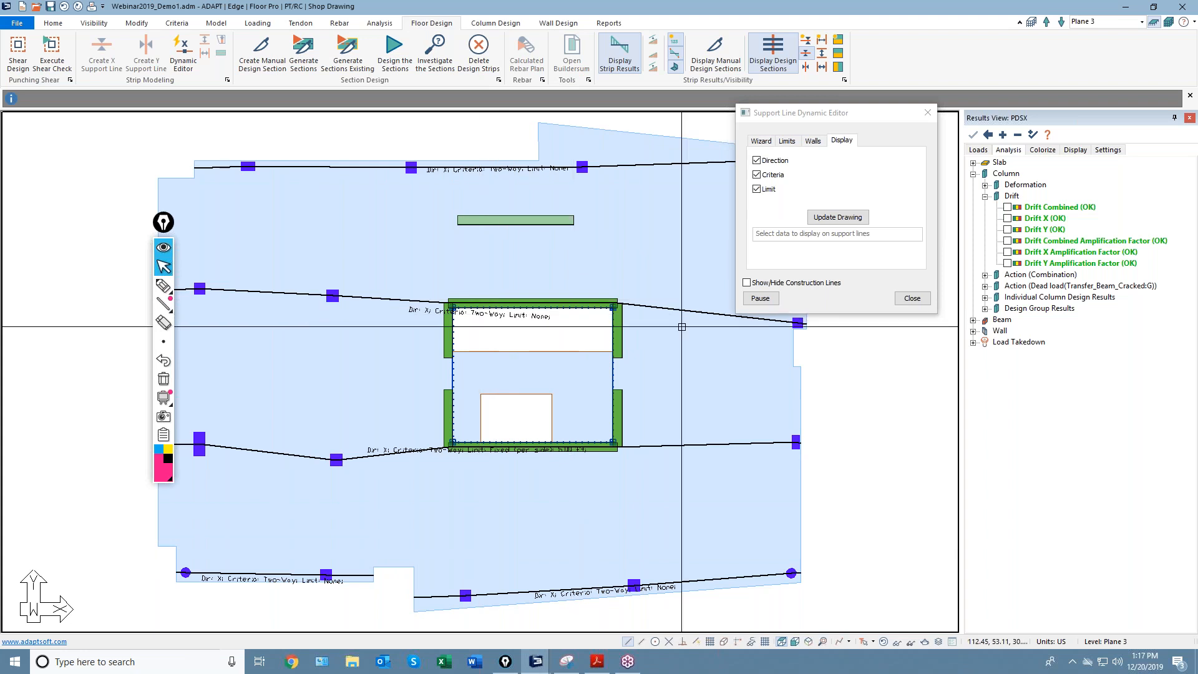
pyautogui.click(913, 300)
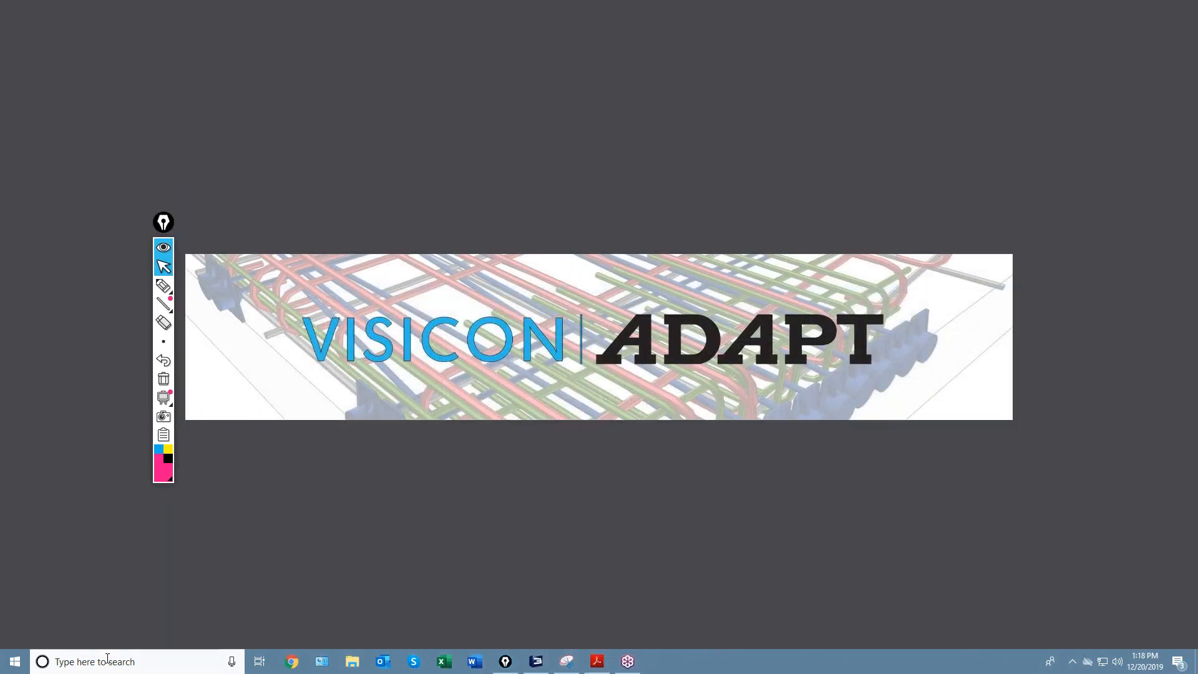
# Relaunch ADAPT-Builder from Windows search and confirm the startup dialog.
pyautogui.click(108, 659)
pyautogui.click(209, 350)
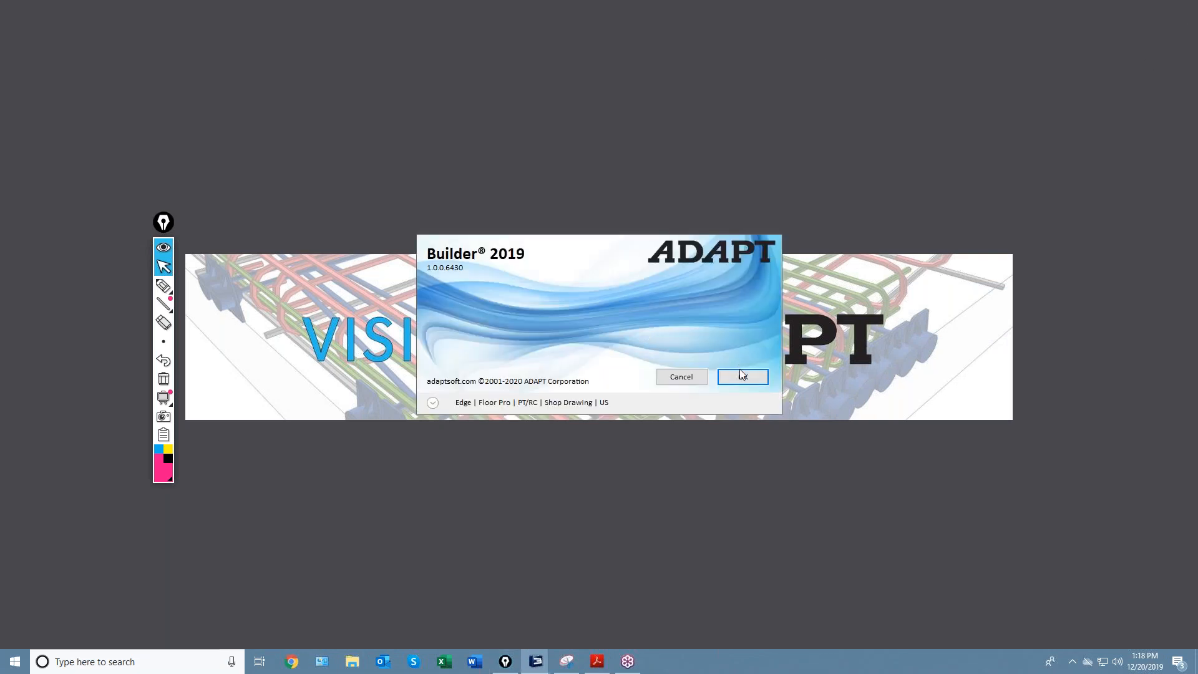
pyautogui.click(743, 378)
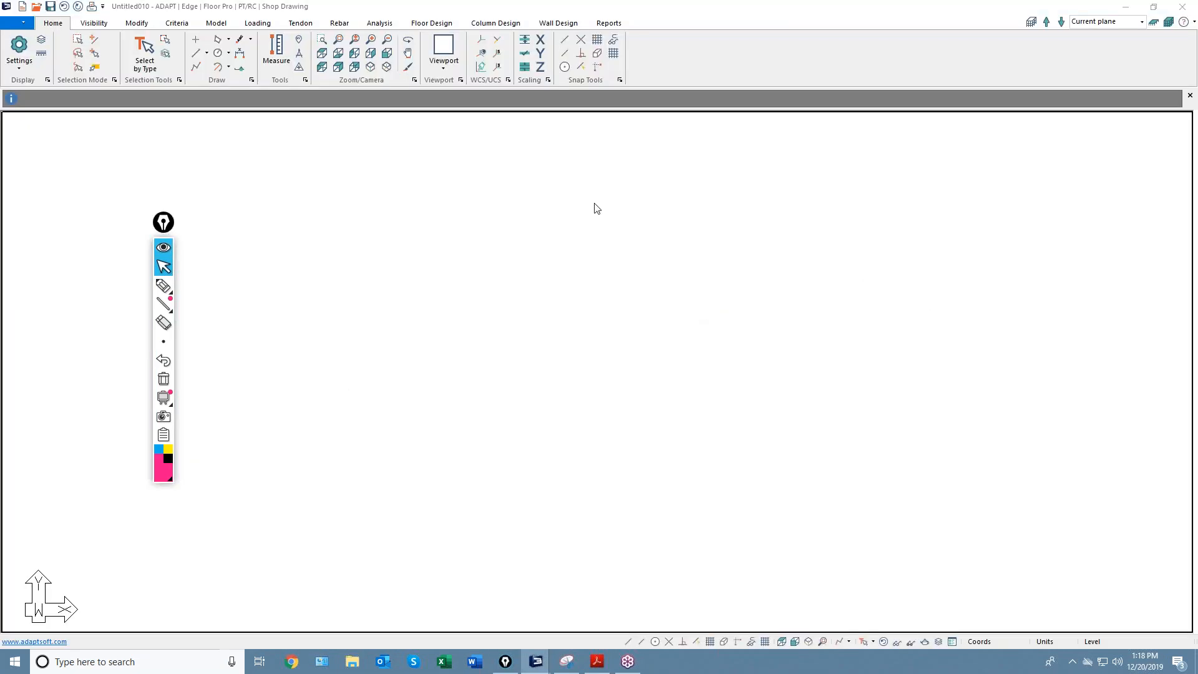
# Open Webinar2019_Demo1.adm from the 2019 Webinars folder.
pyautogui.click(16, 24)
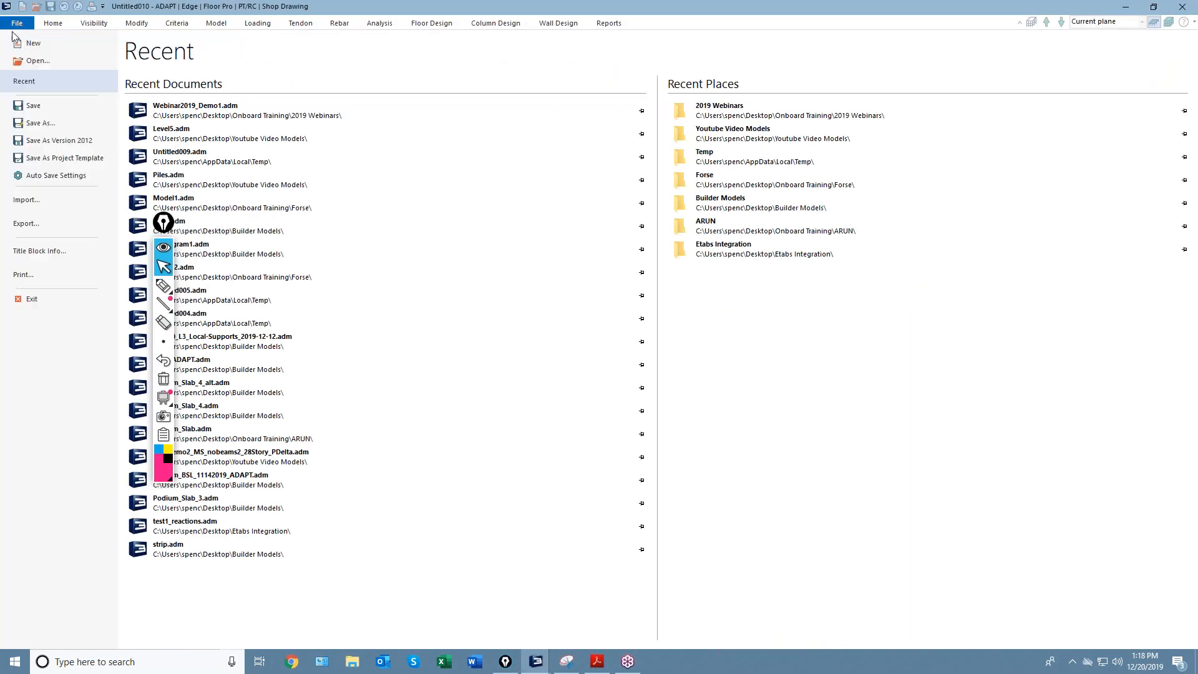
pyautogui.click(24, 61)
pyautogui.click(44, 112)
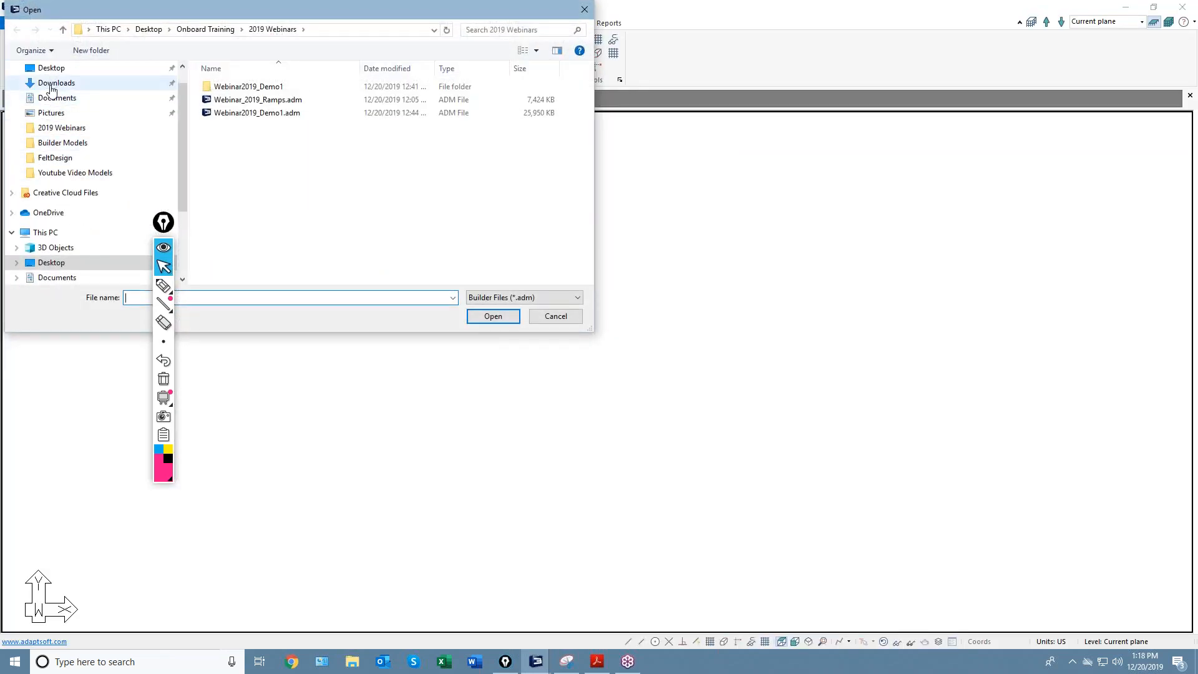
pyautogui.doubleClick(261, 112)
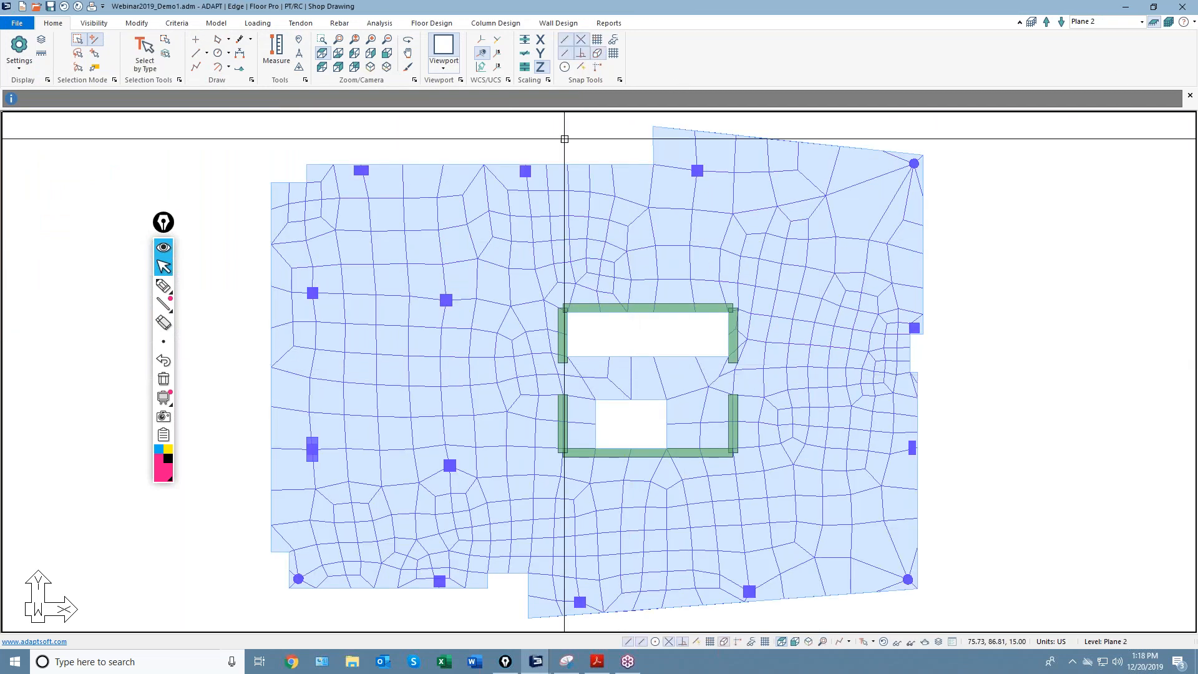
# Hide the slab mesh on Plane 2's plan.
pyautogui.click(884, 642)
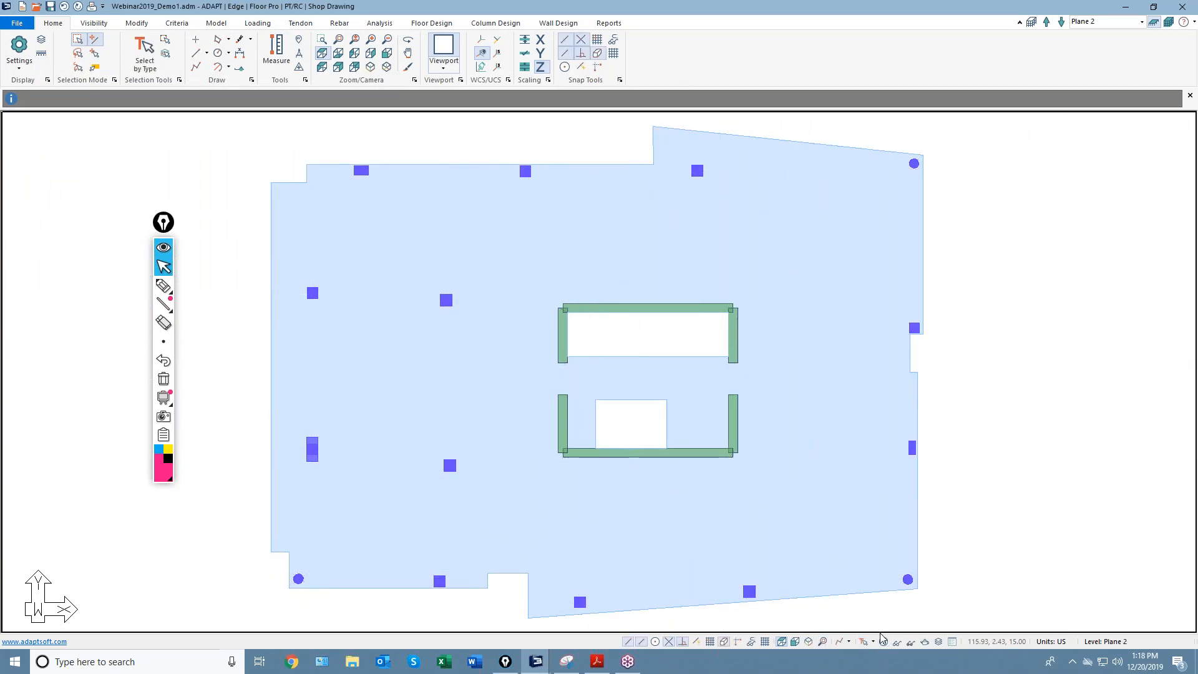
pyautogui.moveTo(624, 336); pyautogui.dragTo(678, 344, button='middle')
pyautogui.moveTo(688, 207); pyautogui.dragTo(616, 214, button='middle')
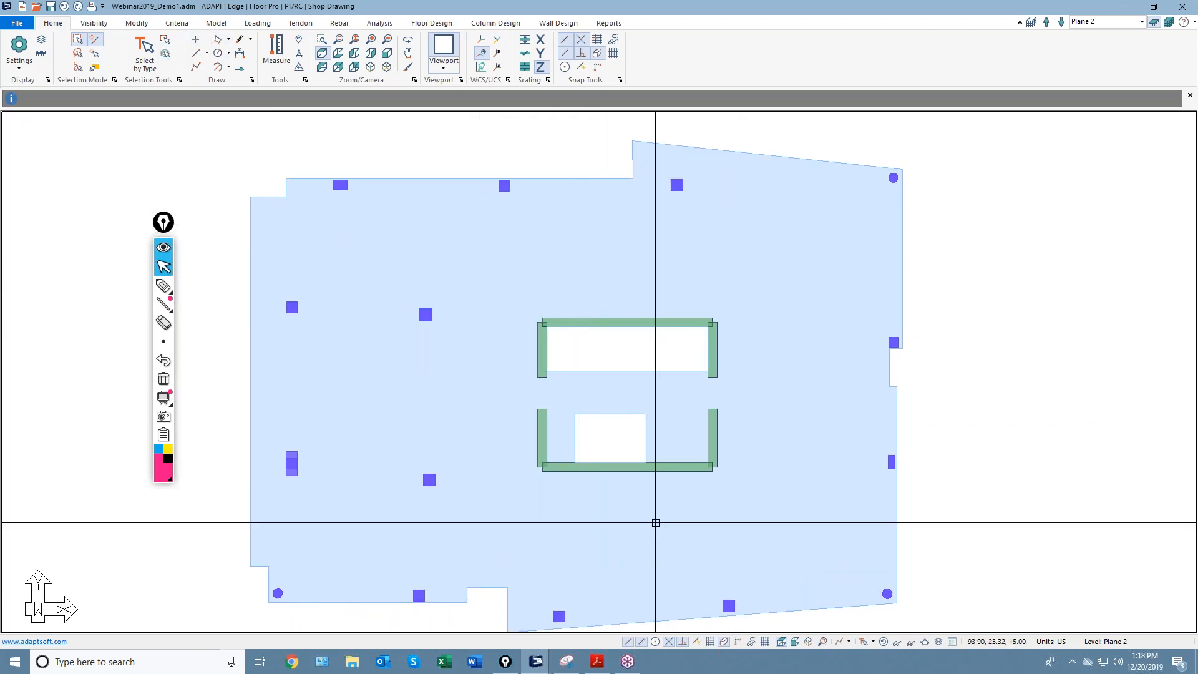
# Draw a beam along the slab's top edge through the left, middle and right top columns.
pyautogui.click(219, 24)
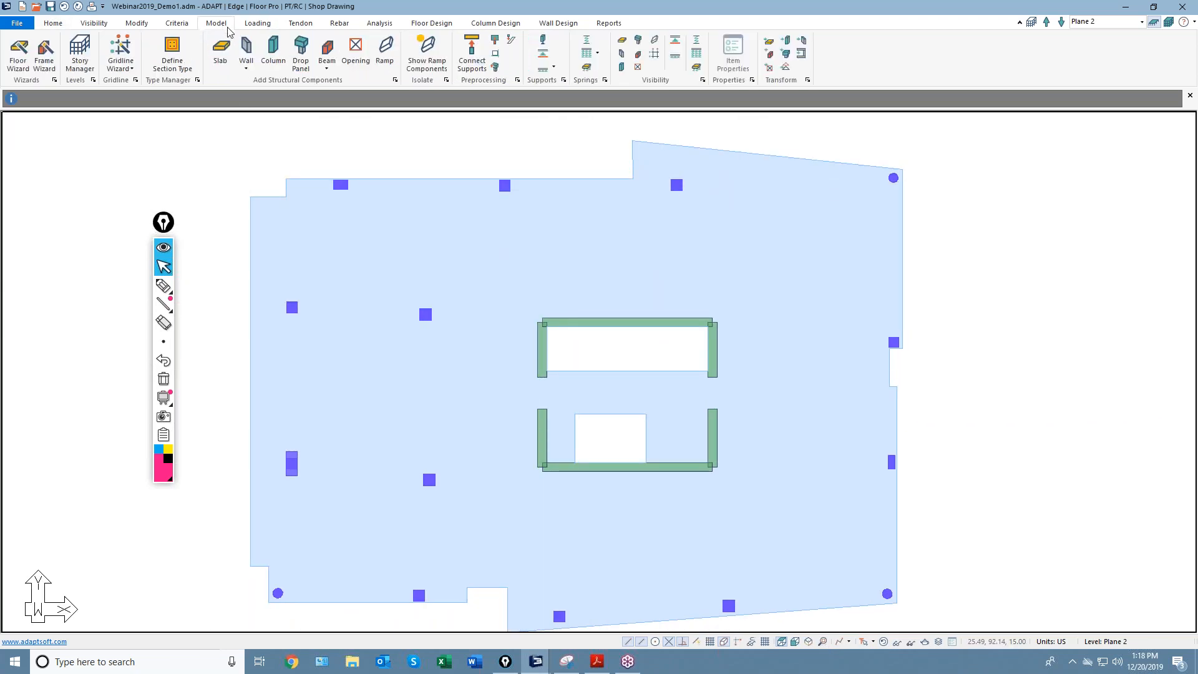
pyautogui.click(328, 53)
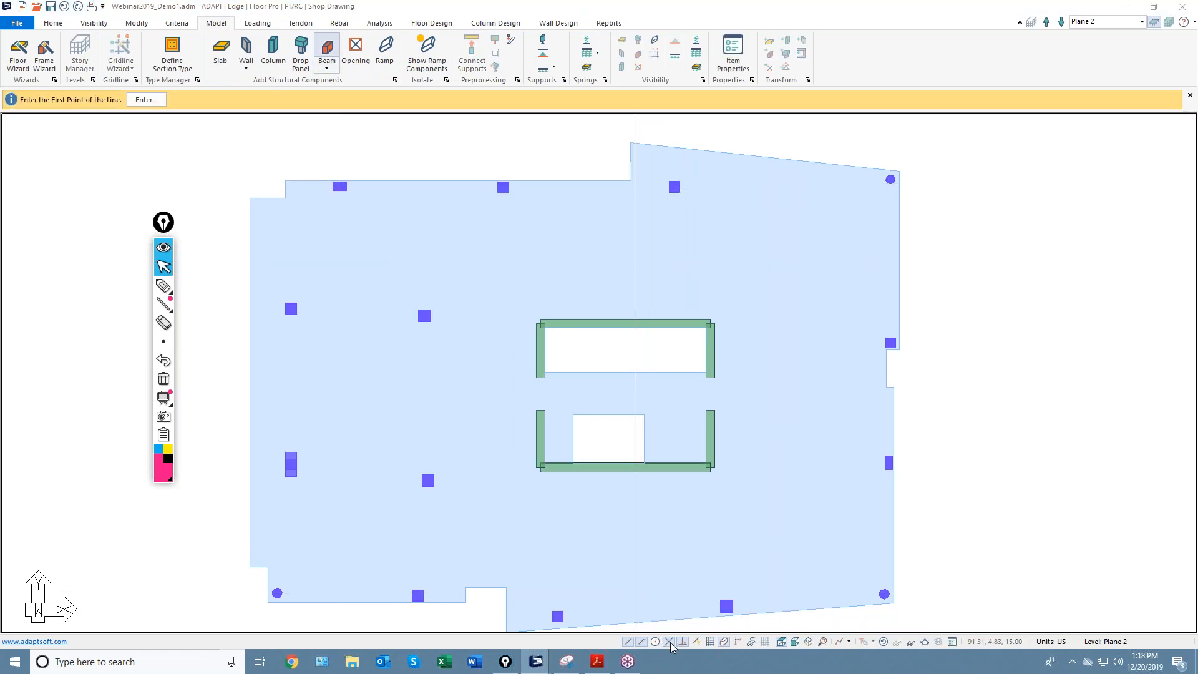
pyautogui.click(339, 187)
pyautogui.click(502, 187)
pyautogui.click(675, 186)
pyautogui.rightClick(675, 225)
pyautogui.click(695, 232)
pyautogui.moveTo(584, 245); pyautogui.dragTo(583, 236, button='middle')
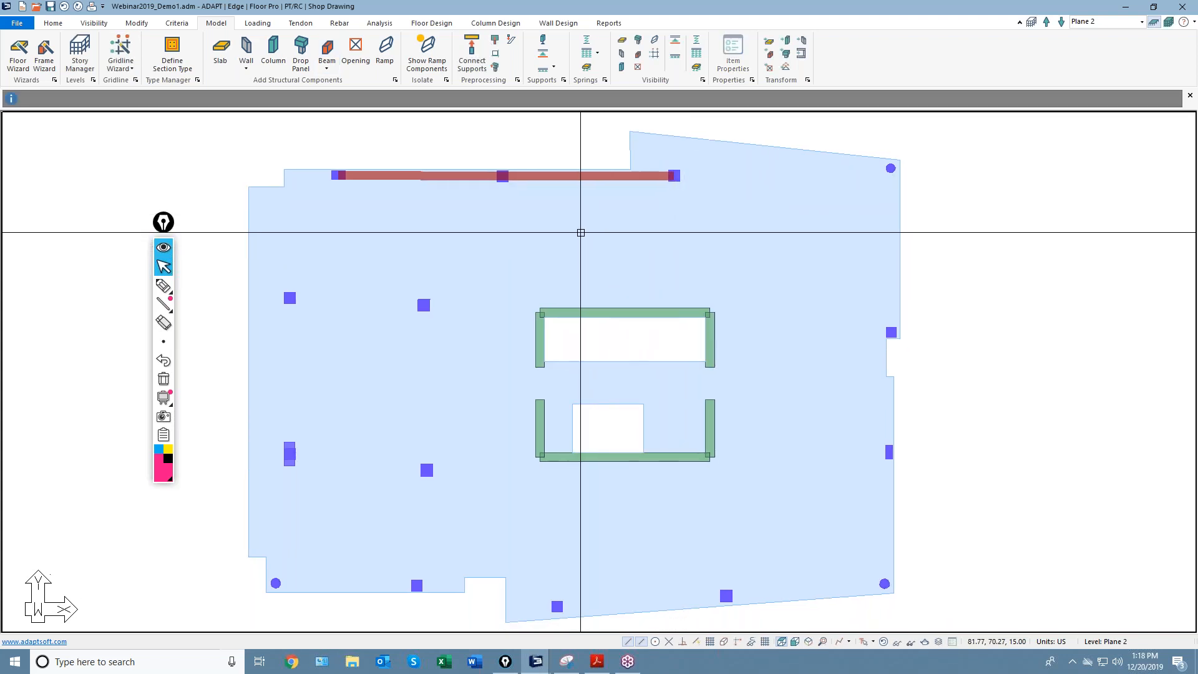
pyautogui.scroll(-2, 579, 231)
pyautogui.click(432, 24)
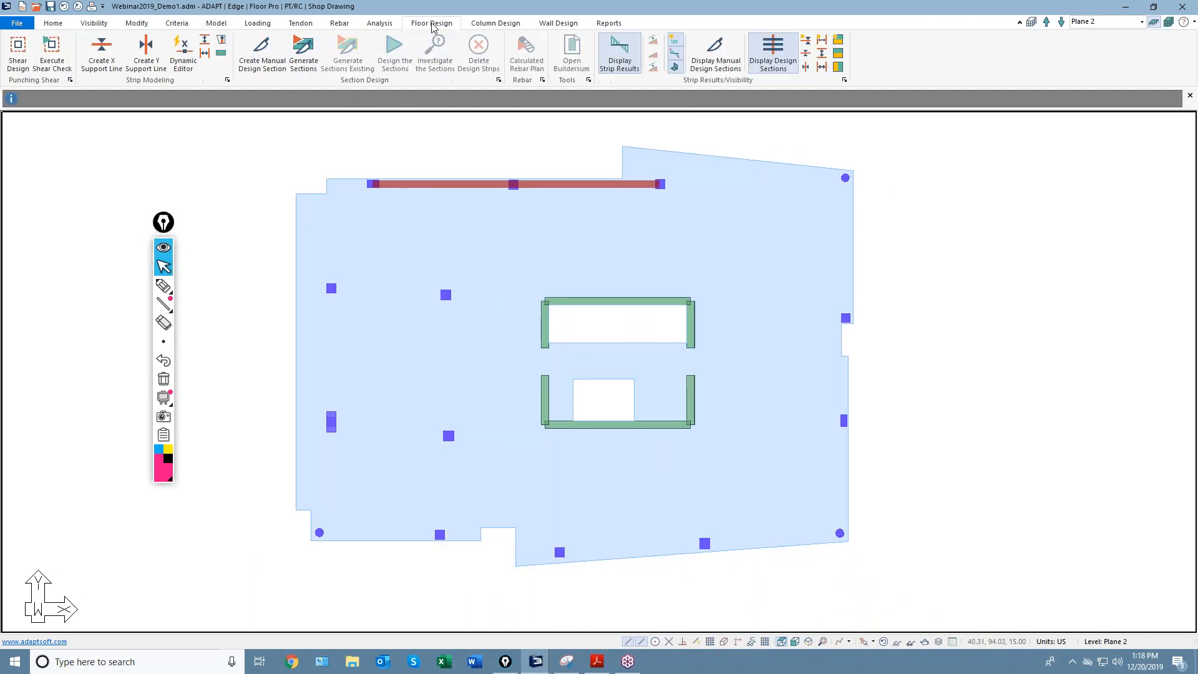
# Draw an X-direction support line along the top edge beam from the slab's left edge to its right corner.
pyautogui.click(181, 53)
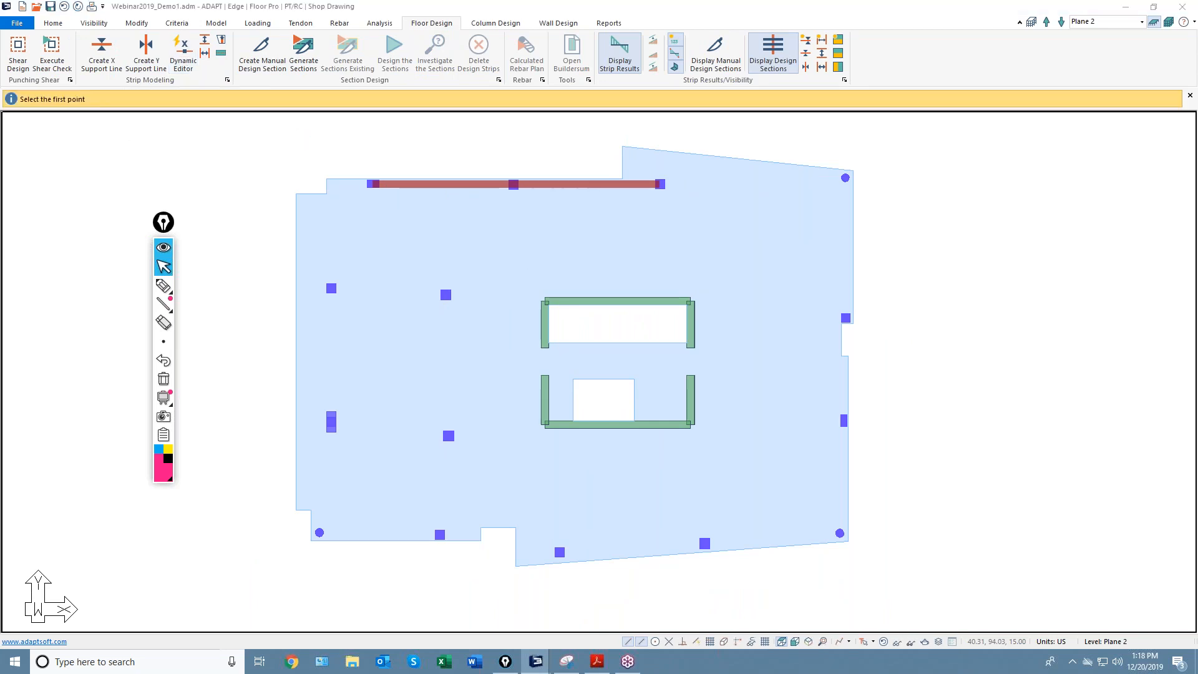
pyautogui.moveTo(1013, 78); pyautogui.dragTo(912, 91)
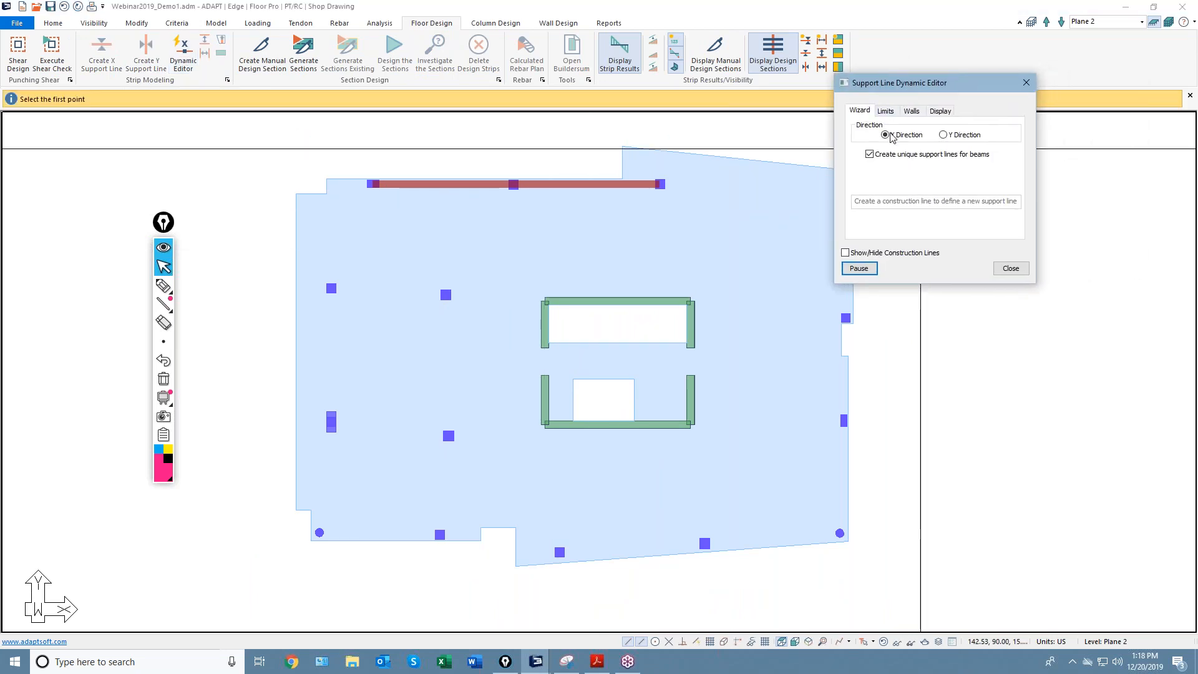
pyautogui.moveTo(315, 188); pyautogui.dragTo(278, 185, button='middle')
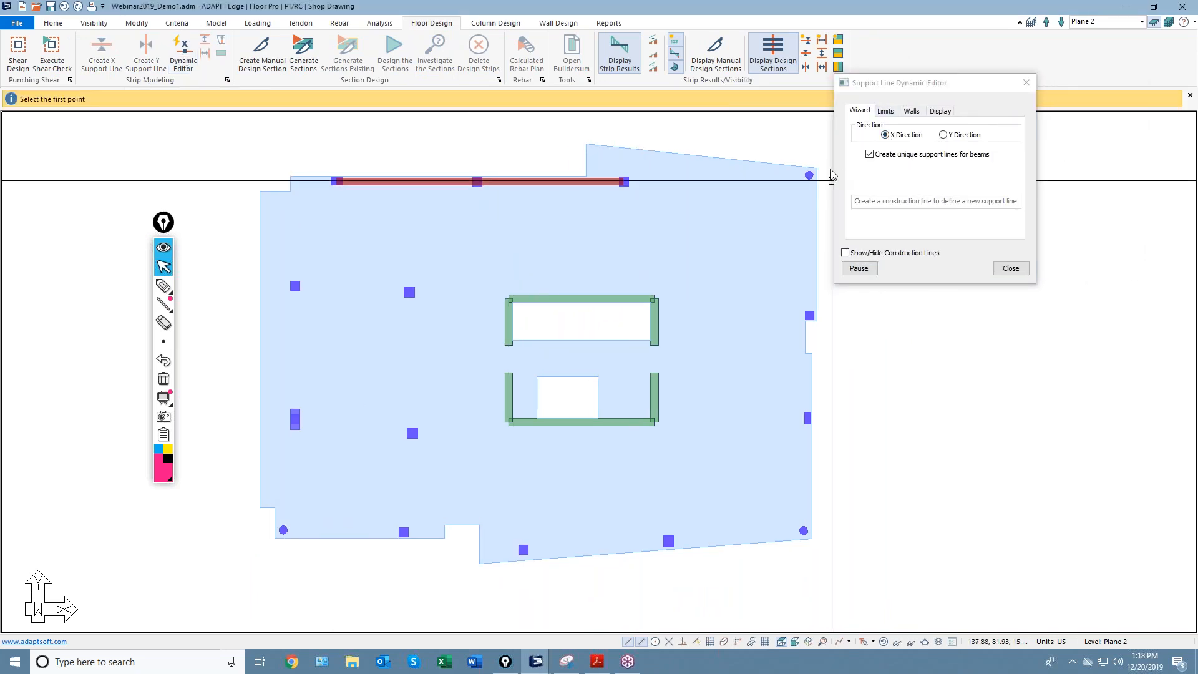
pyautogui.click(279, 183)
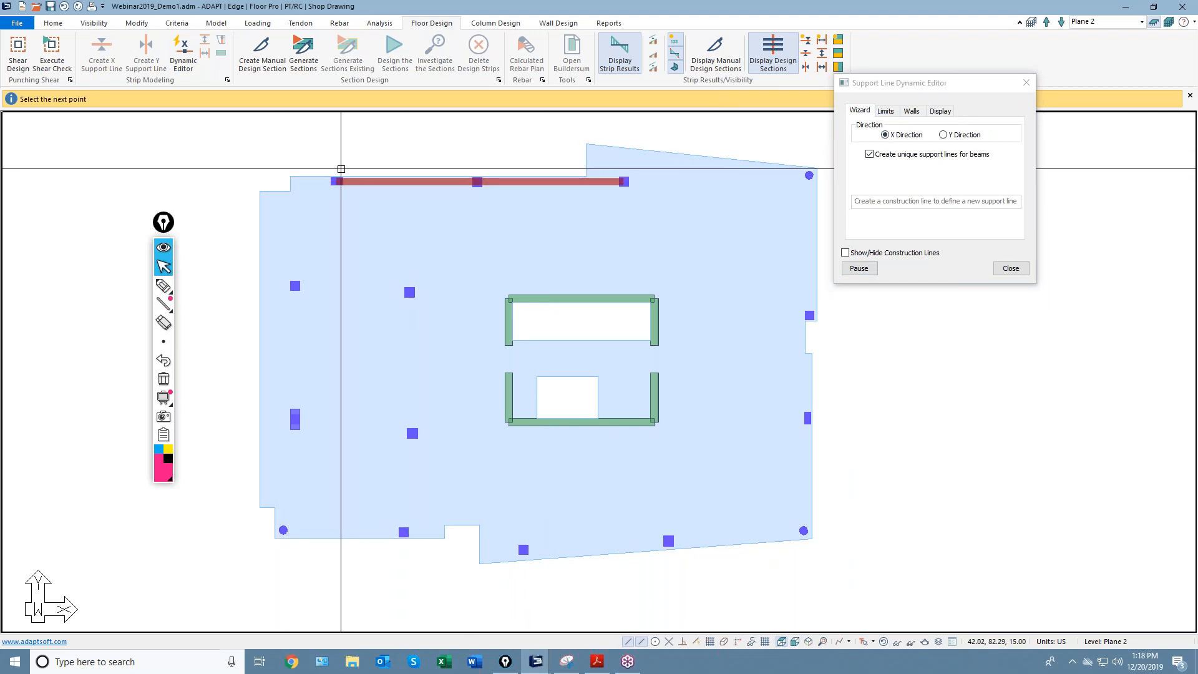
pyautogui.click(614, 183)
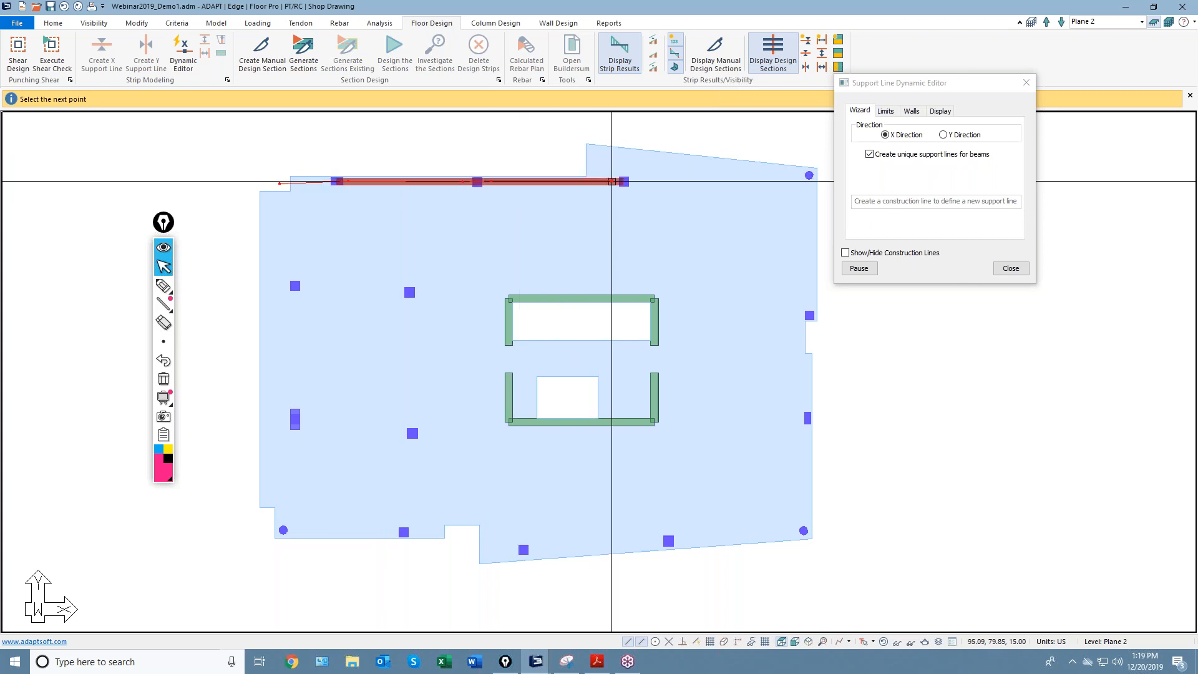
pyautogui.moveTo(660, 200); pyautogui.dragTo(573, 209, button='middle')
pyautogui.click(722, 185)
pyautogui.scroll(-2, 719, 216)
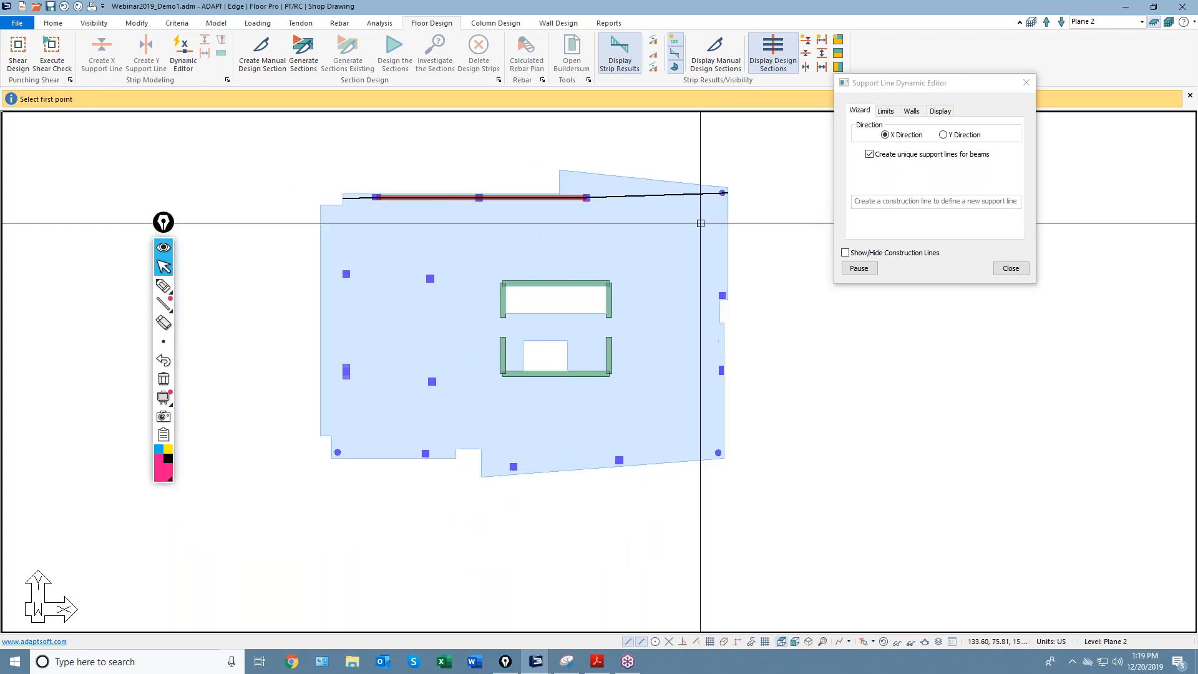
# Pause the editor and check the top support line's properties, confirming its criteria is Beam.
pyautogui.click(859, 268)
pyautogui.scroll(2, 360, 197)
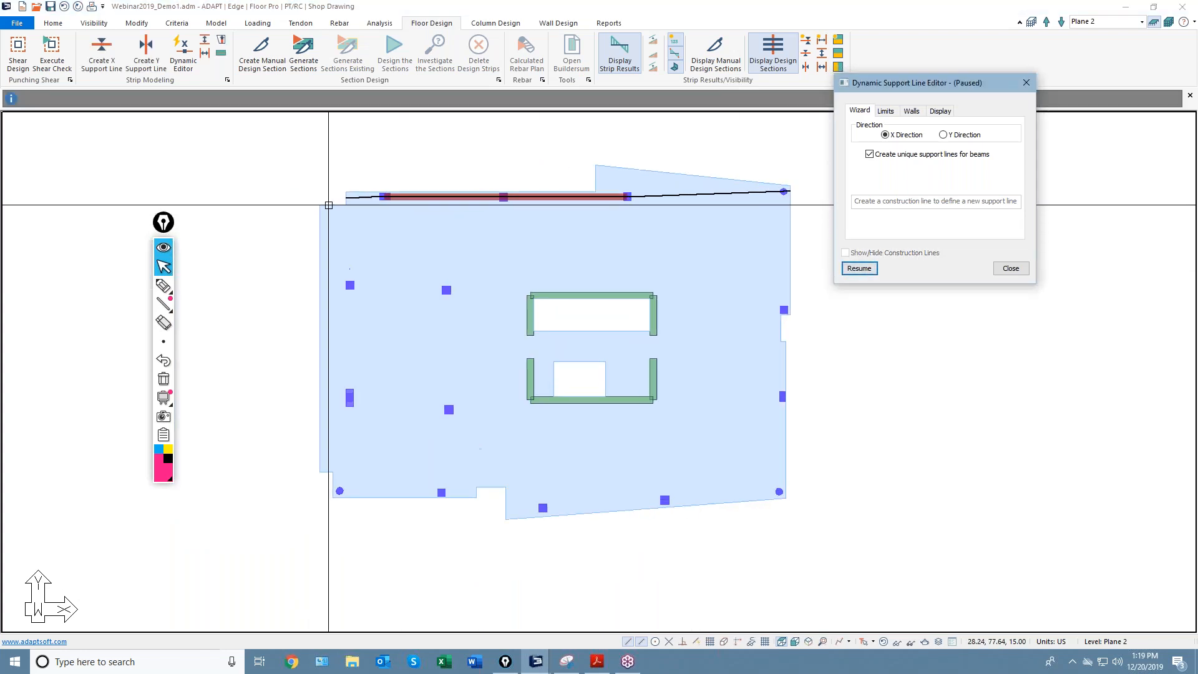
pyautogui.doubleClick(360, 197)
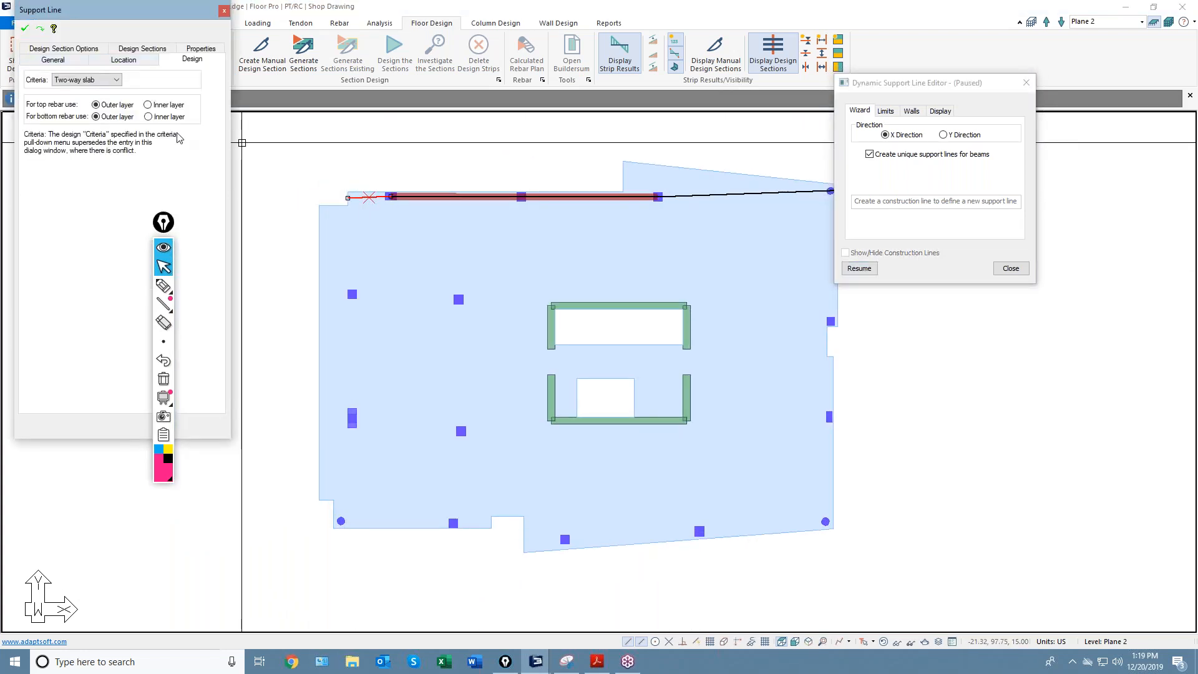
pyautogui.press('Escape')
pyautogui.scroll(2, 458, 198)
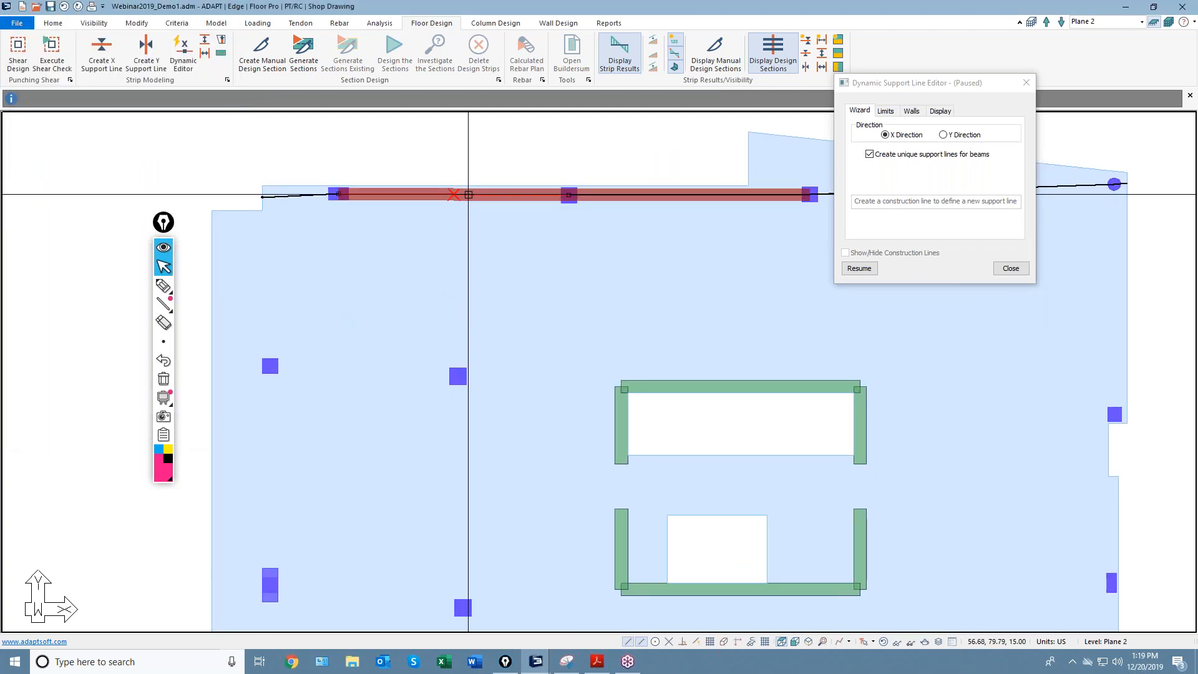
pyautogui.doubleClick(468, 194)
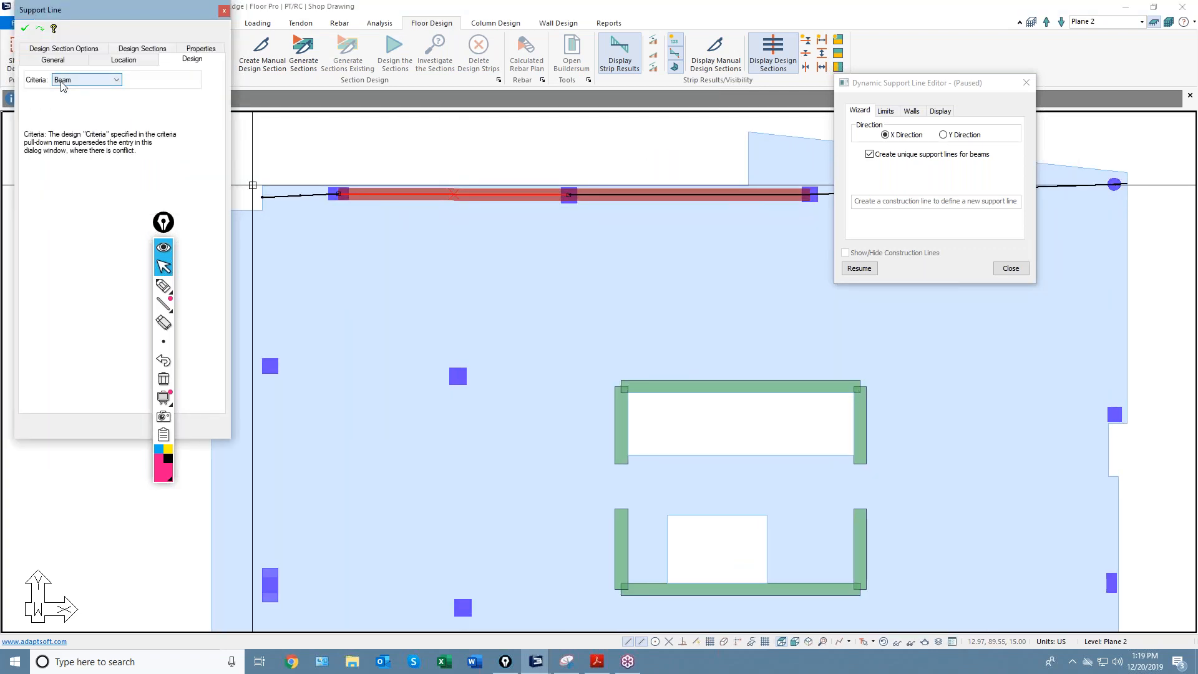
pyautogui.press('Escape')
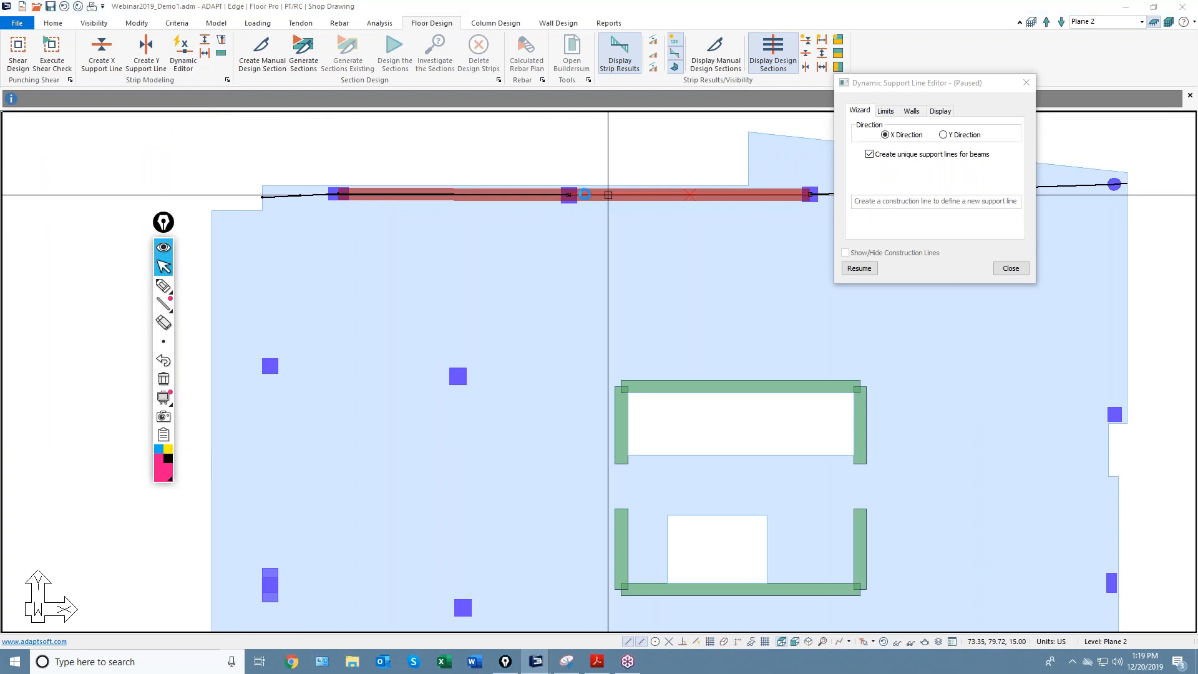
pyautogui.doubleClick(608, 195)
pyautogui.press('Escape')
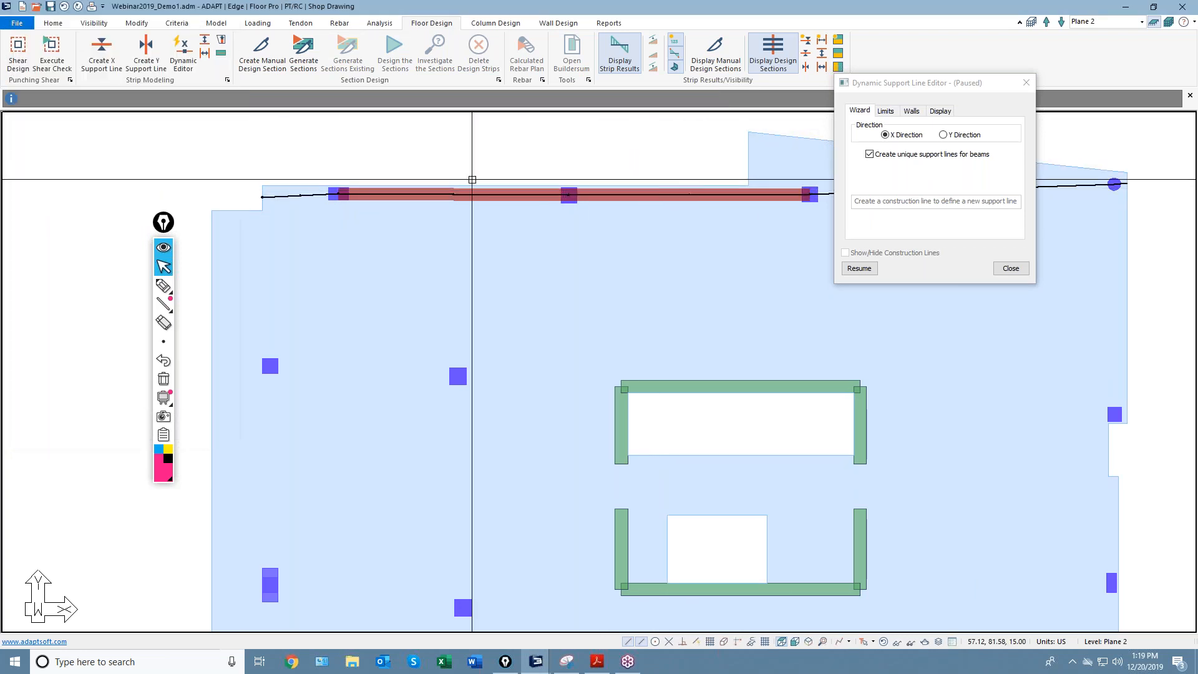
pyautogui.scroll(-3, 409, 195)
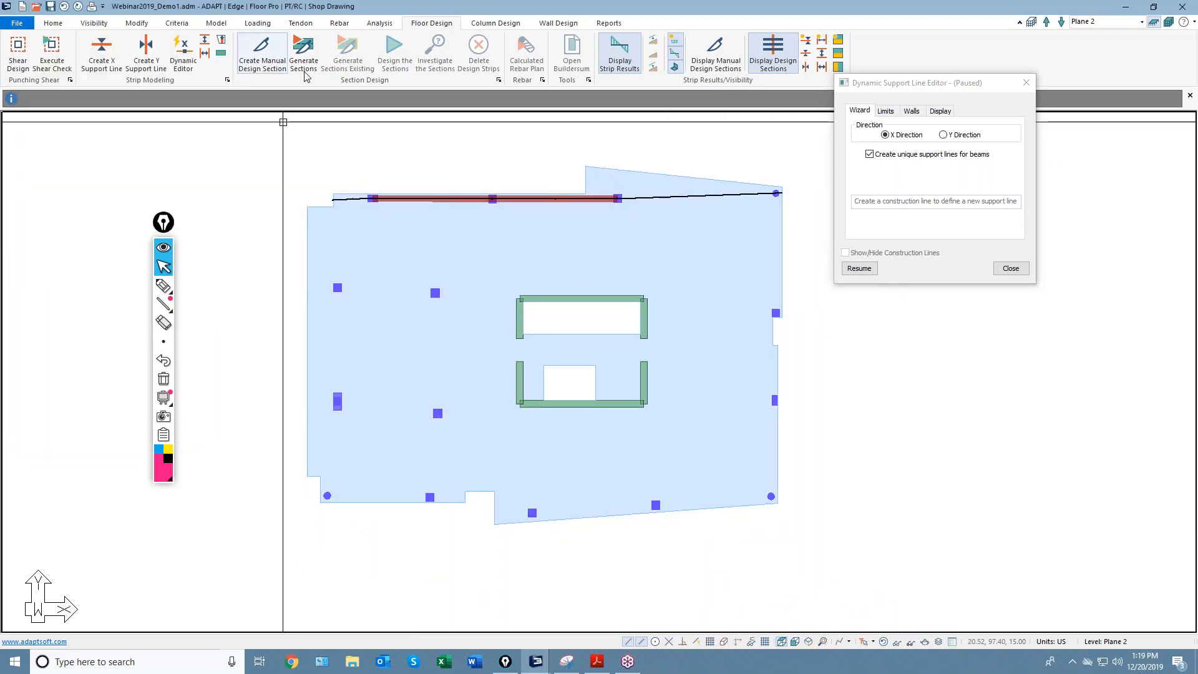
# Draw three X support lines across the slab's middle, lower columns and bottom edge, then pause.
pyautogui.click(858, 269)
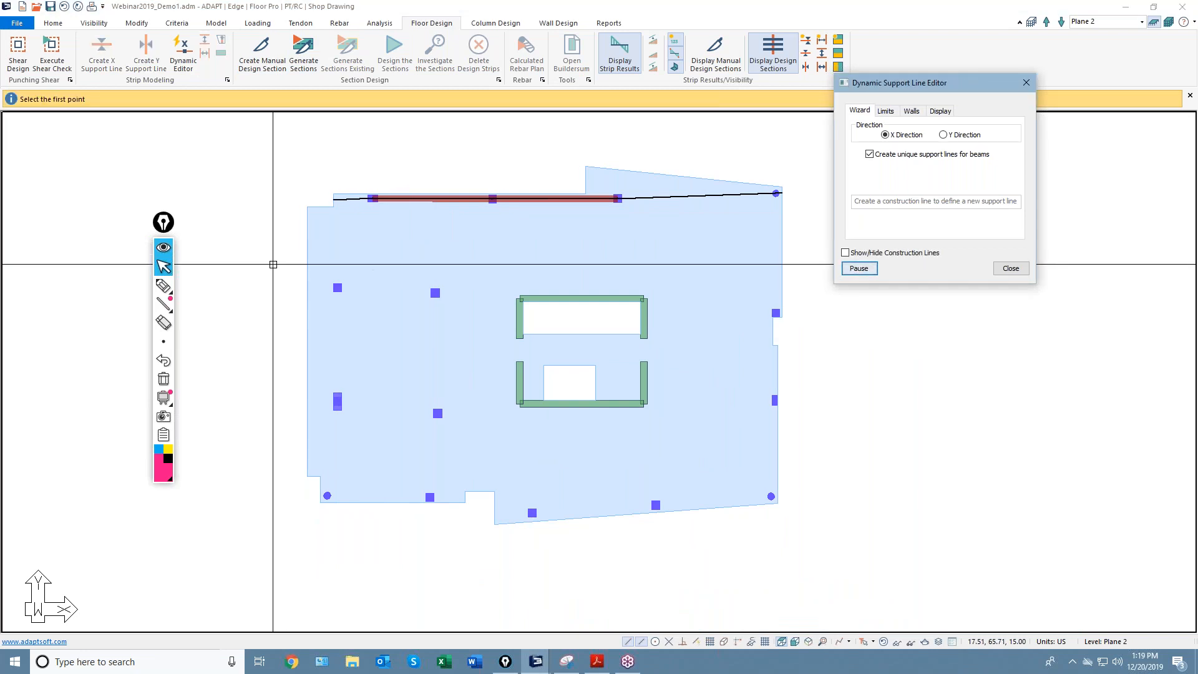
pyautogui.click(376, 287)
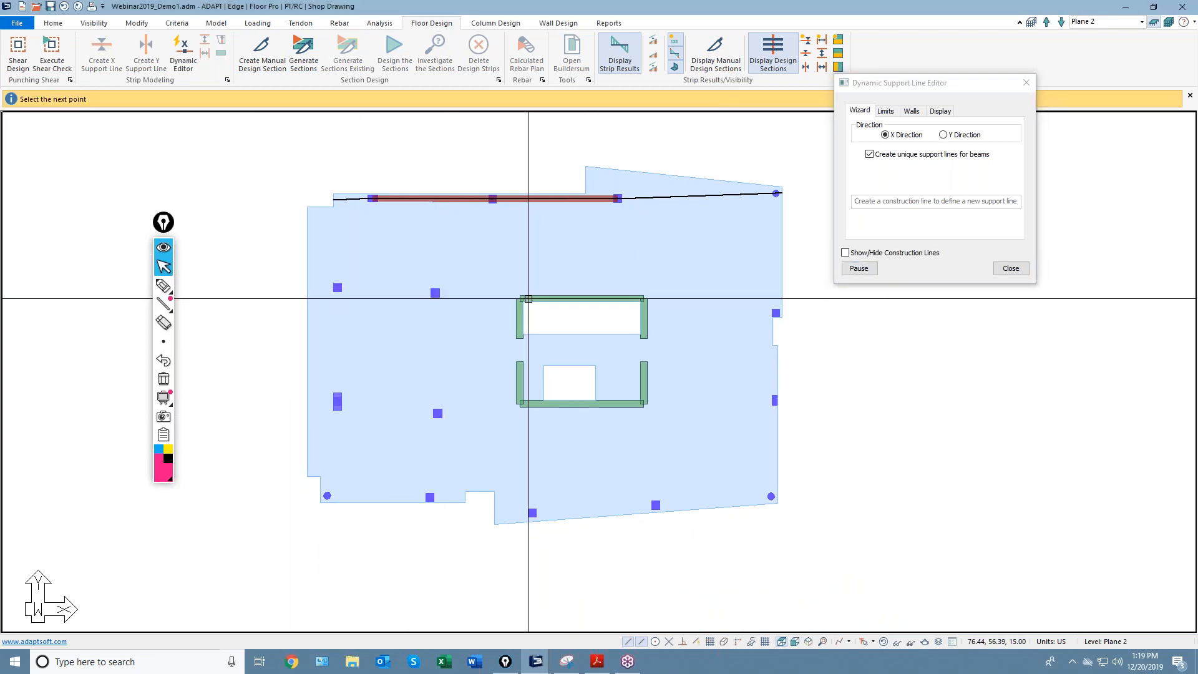
pyautogui.click(630, 297)
pyautogui.click(795, 313)
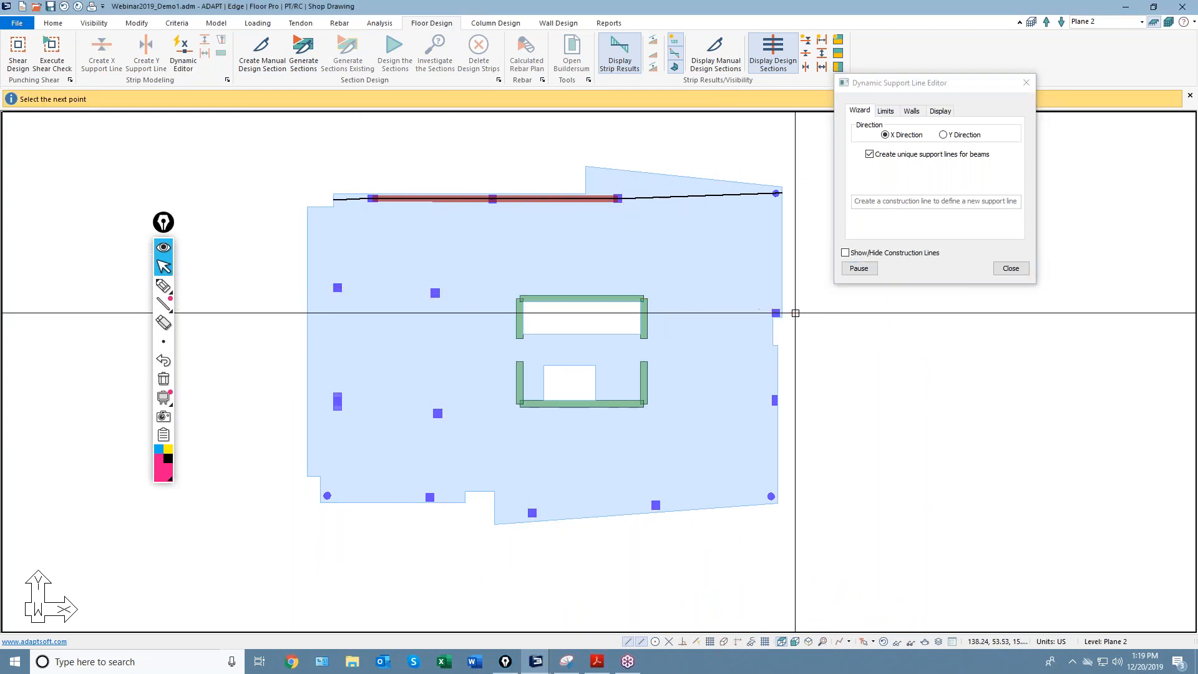
pyautogui.click(304, 403)
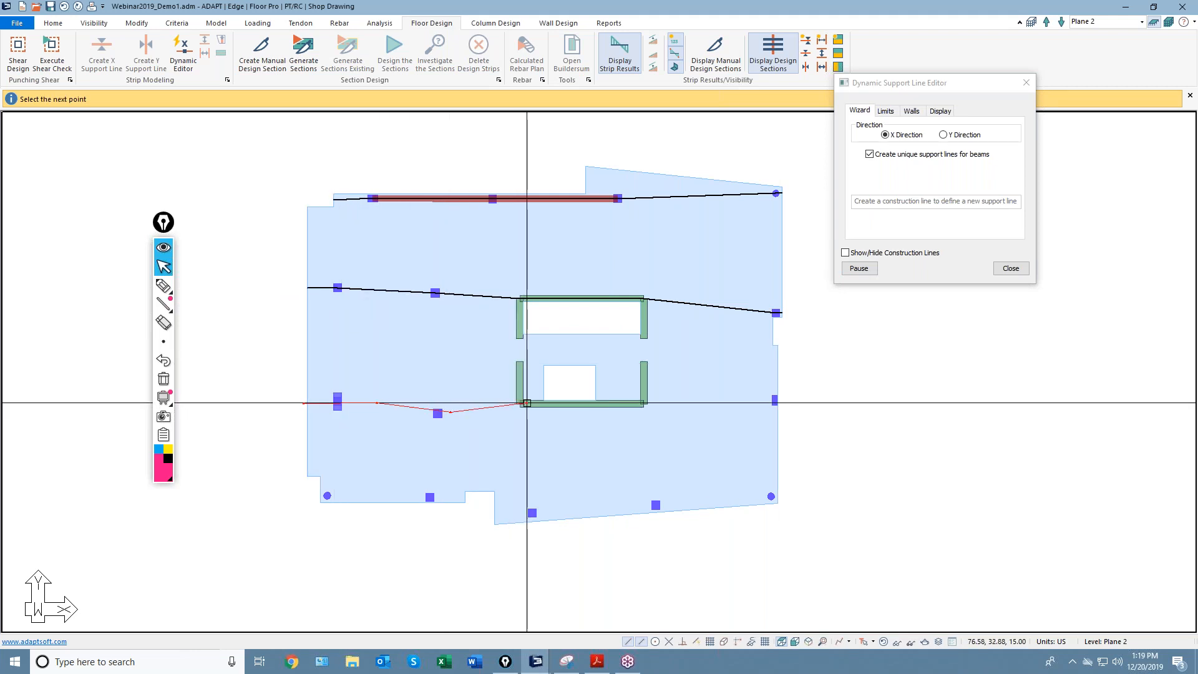
pyautogui.click(778, 400)
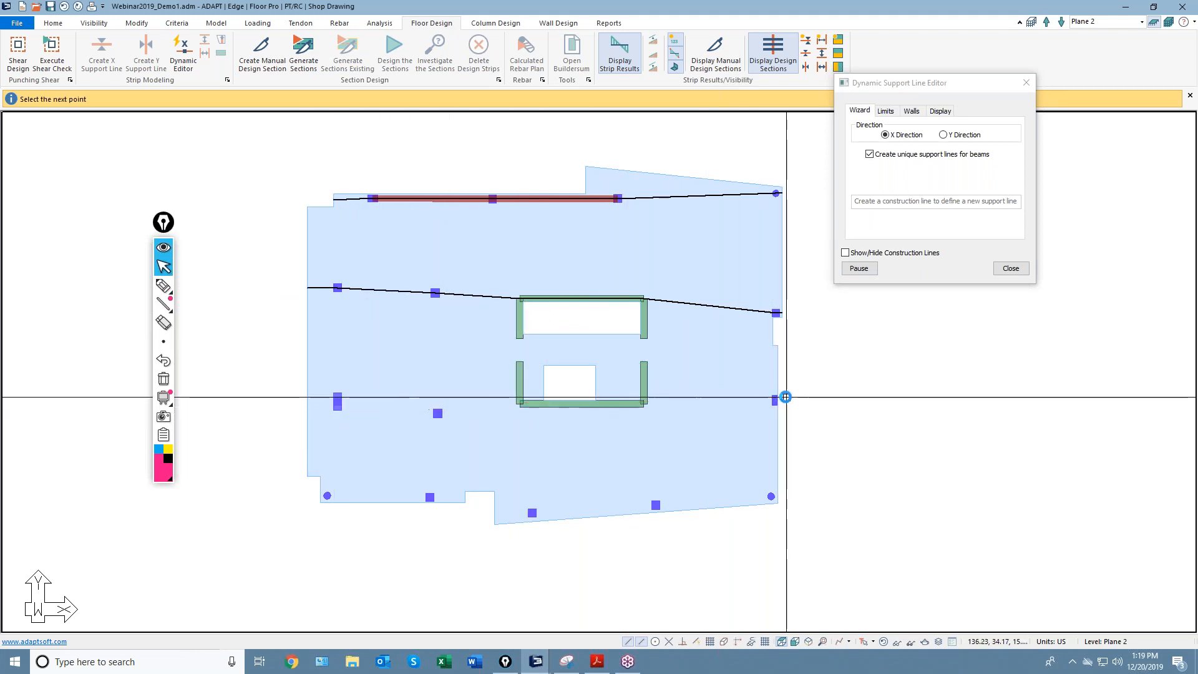
pyautogui.click(311, 496)
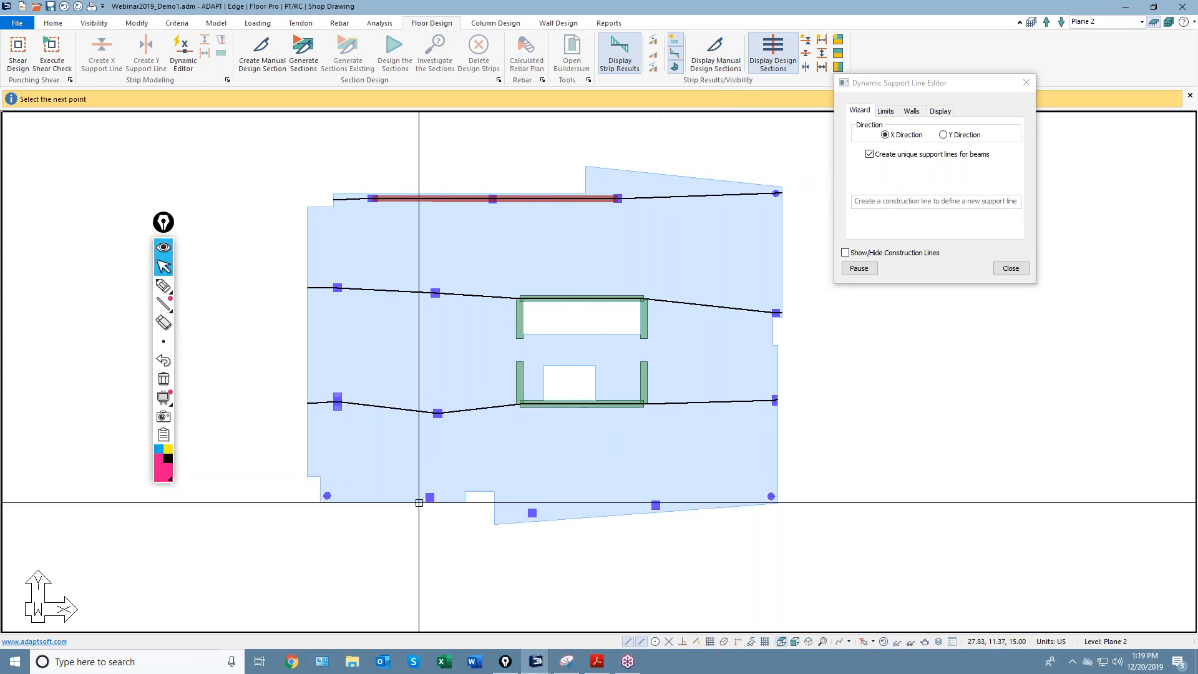
pyautogui.click(481, 497)
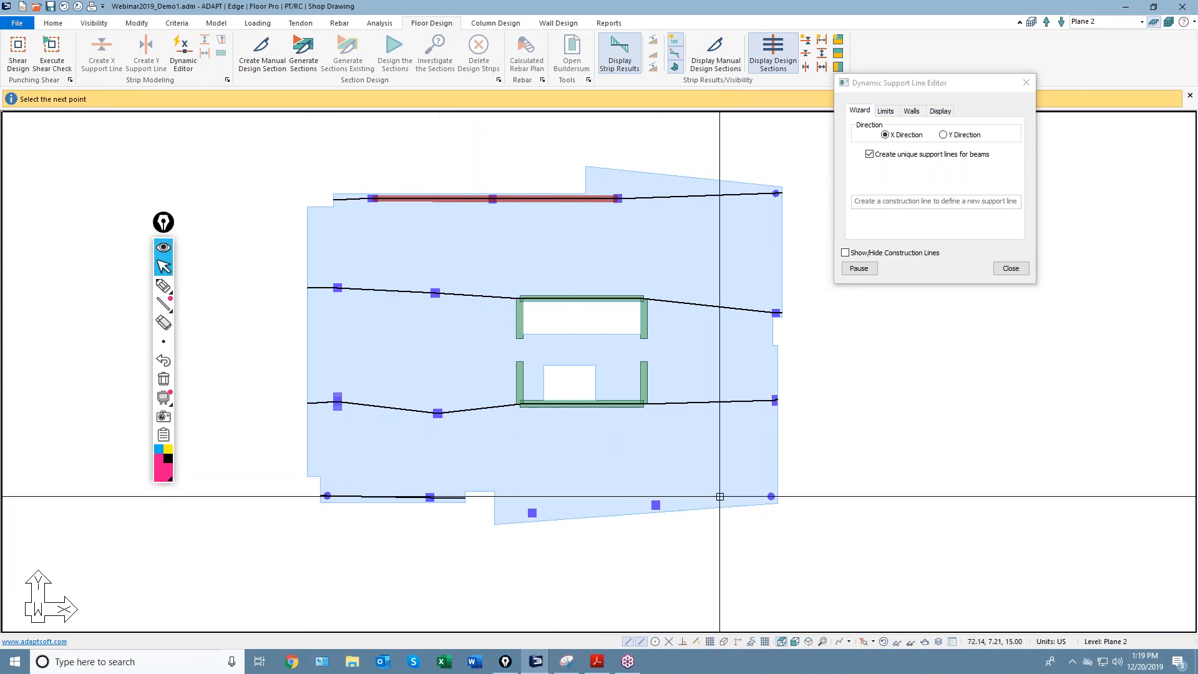
pyautogui.click(785, 494)
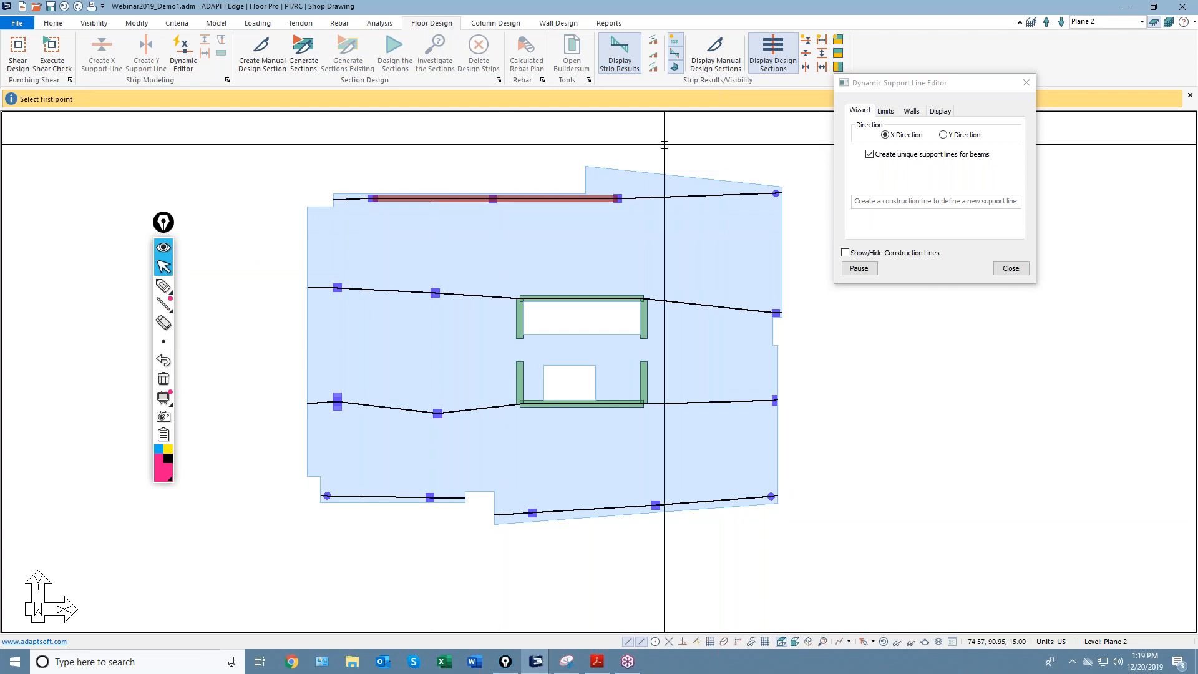
pyautogui.click(849, 269)
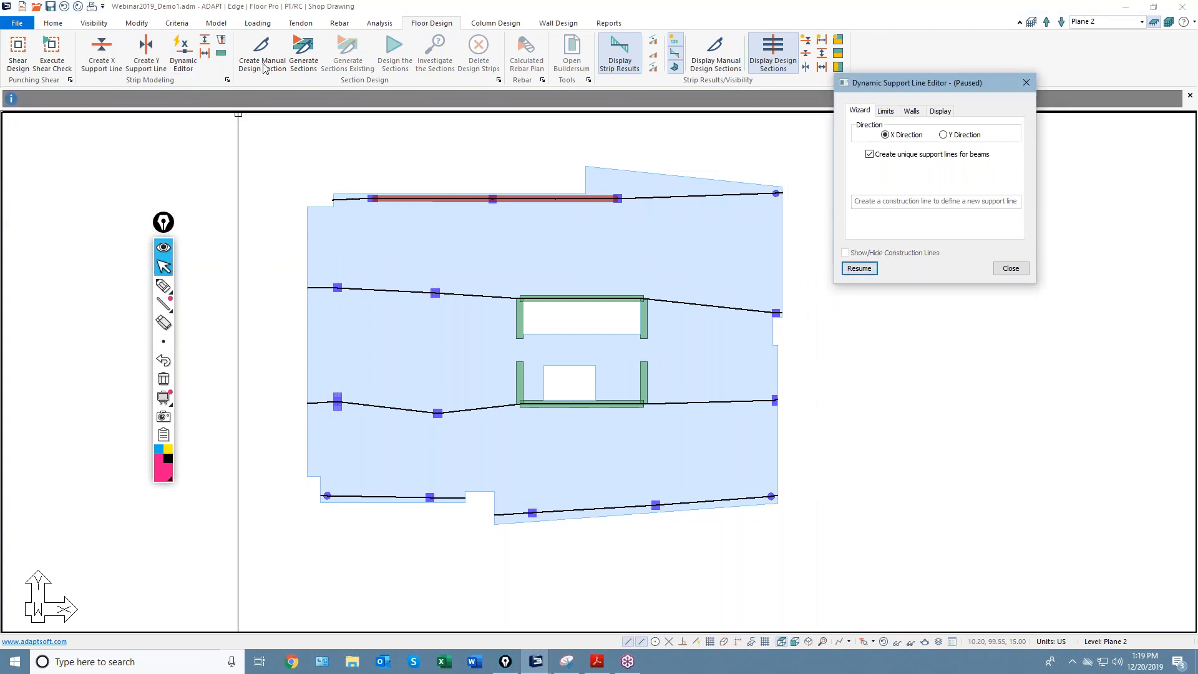
# Inspect each span of the top support line, from the short left end to the right span.
pyautogui.doubleClick(431, 234)
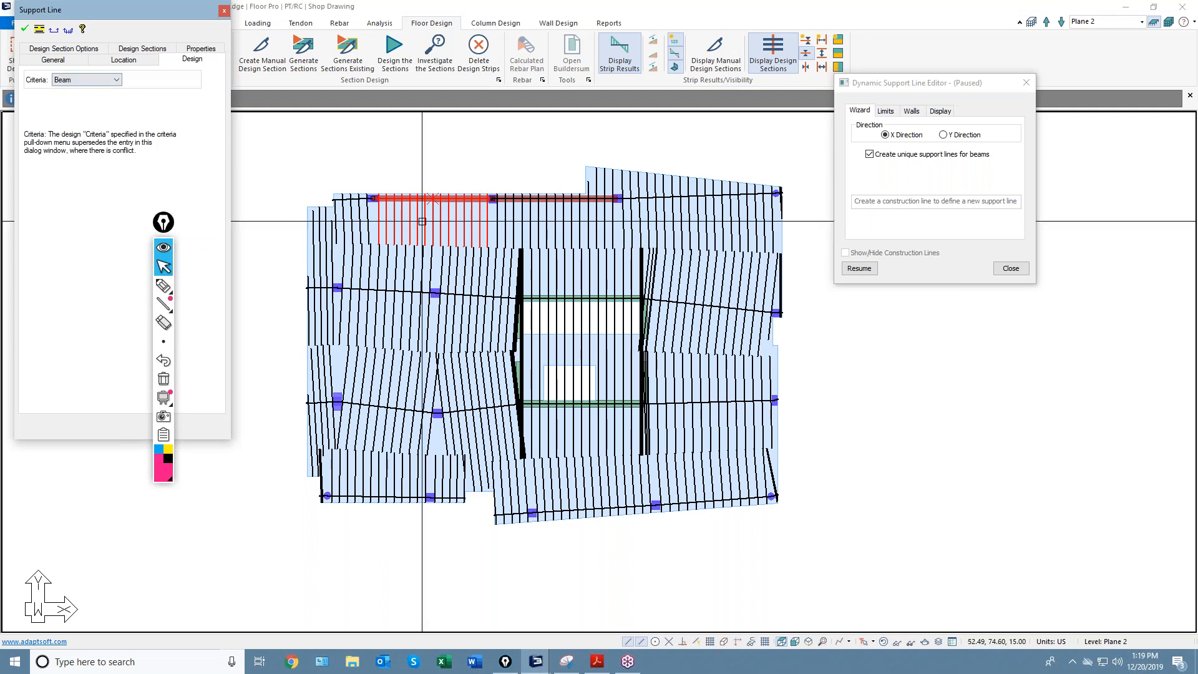
pyautogui.doubleClick(544, 232)
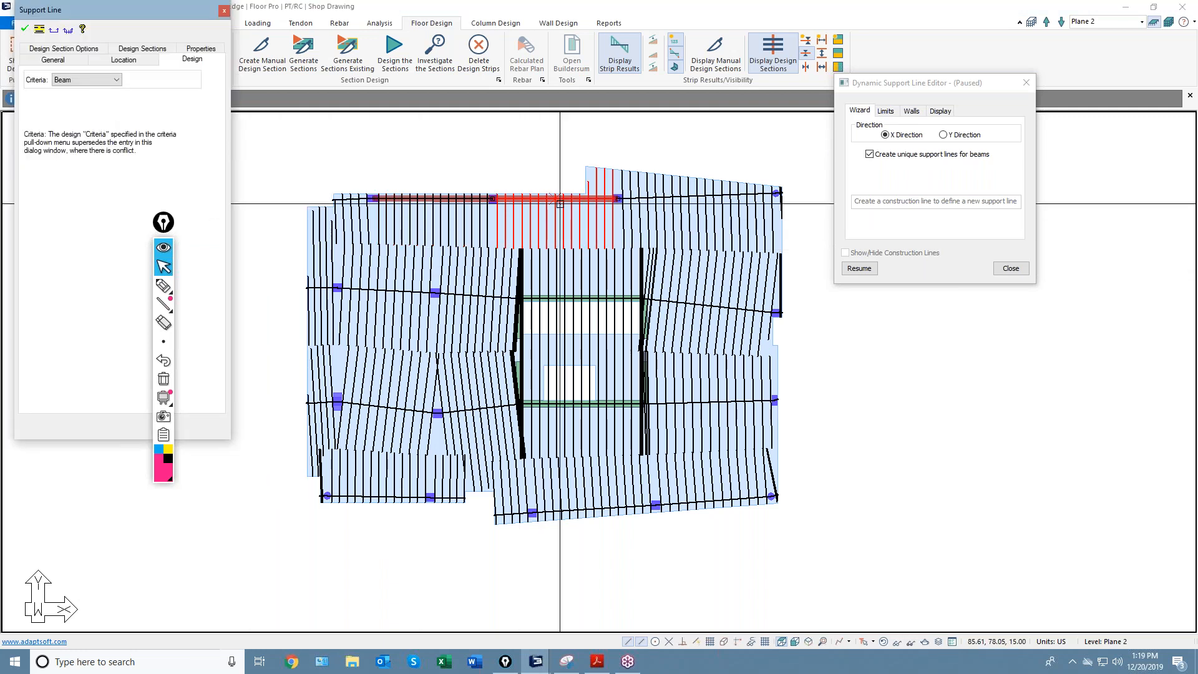
pyautogui.click(638, 222)
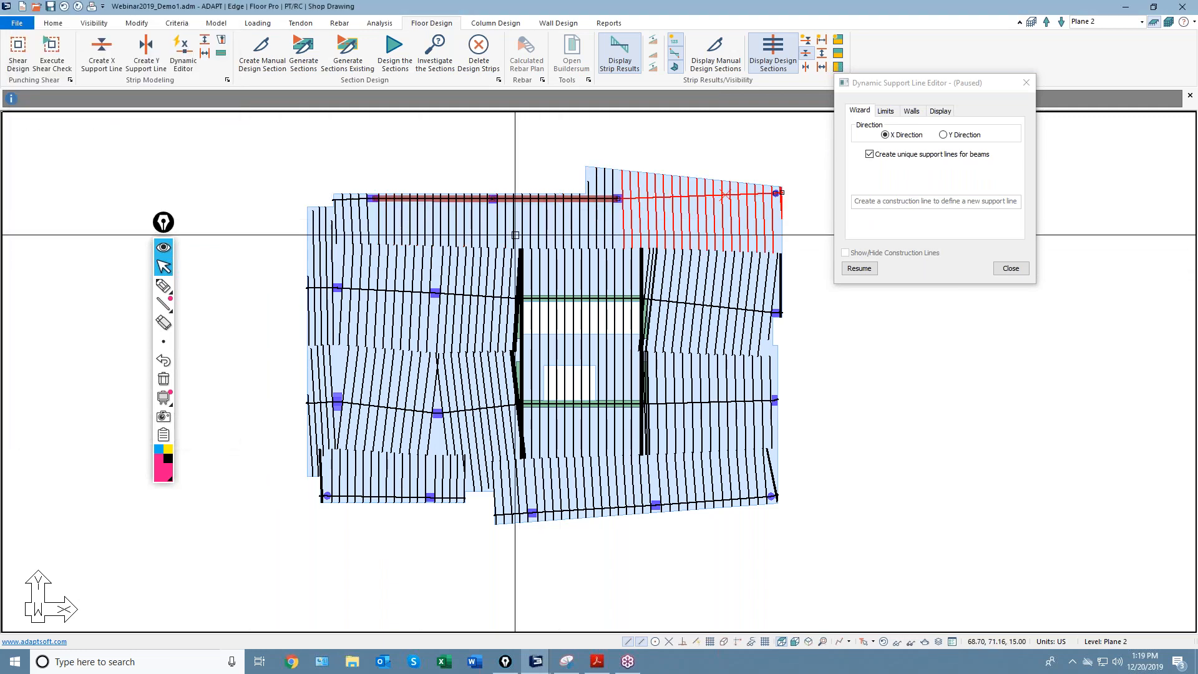
pyautogui.click(343, 234)
pyautogui.click(365, 184)
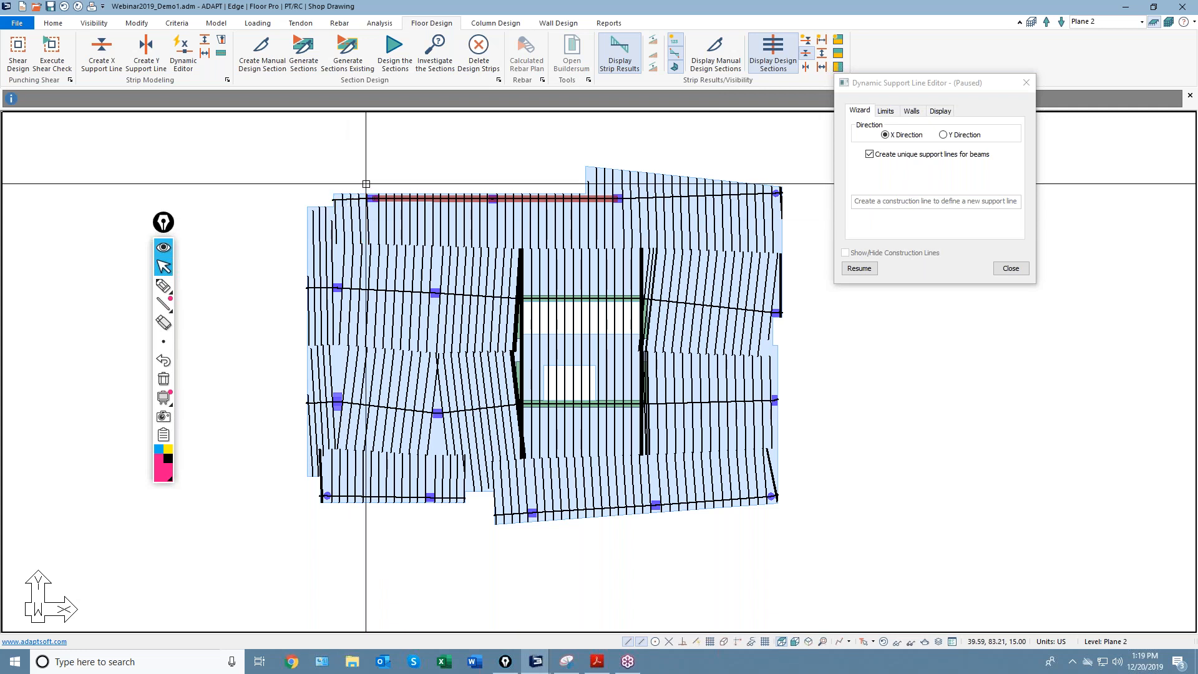
# Close the Dynamic Support Line Editor.
pyautogui.moveTo(969, 83); pyautogui.dragTo(859, 77)
pyautogui.click(900, 262)
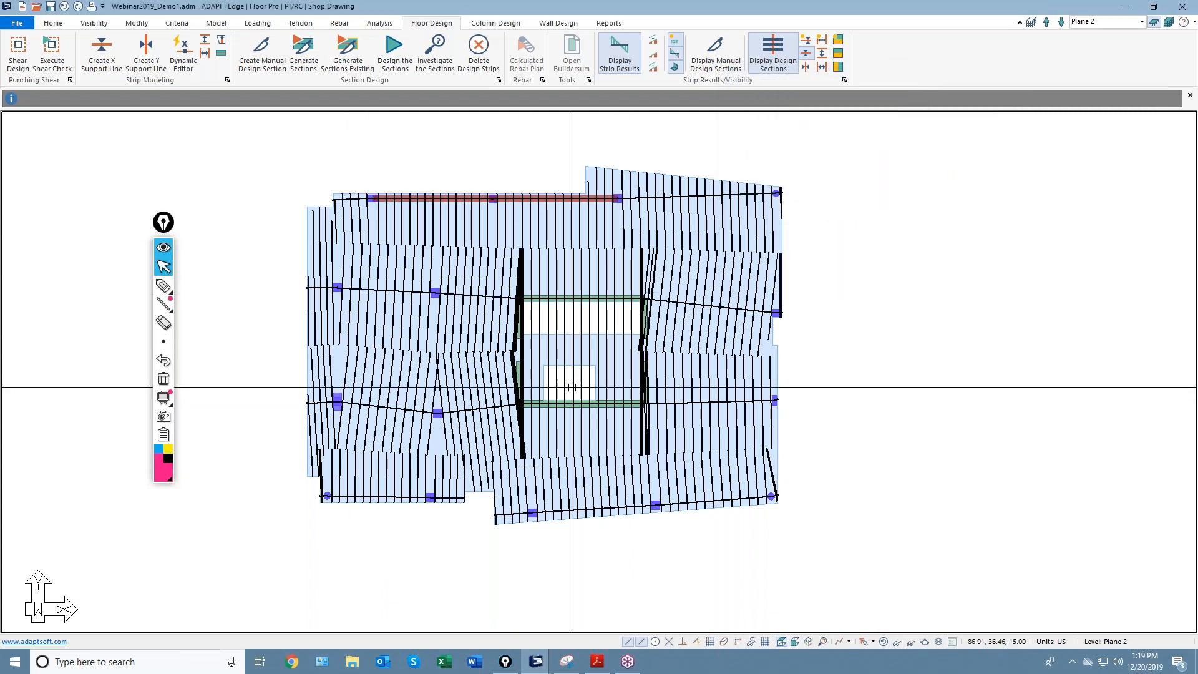
pyautogui.scroll(4, 559, 237)
pyautogui.scroll(-2, 472, 237)
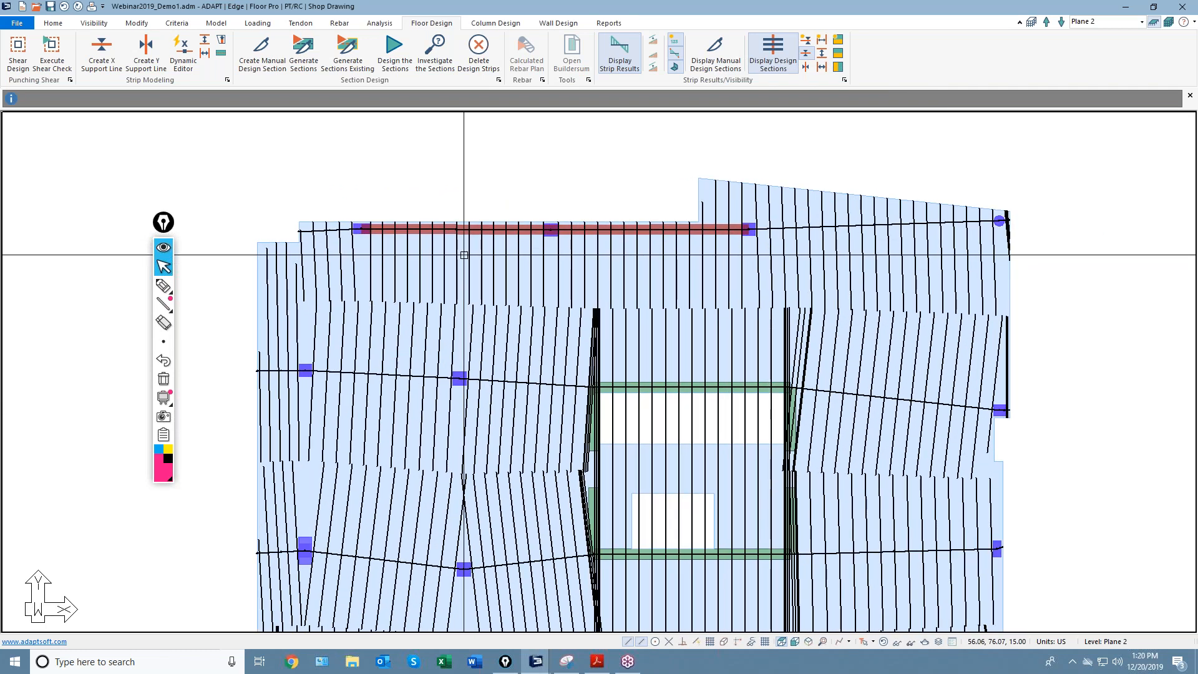
# Enable Effective Flange Width (Beam Criteria Only) in the top support line's Design Section Options.
pyautogui.click(162, 286)
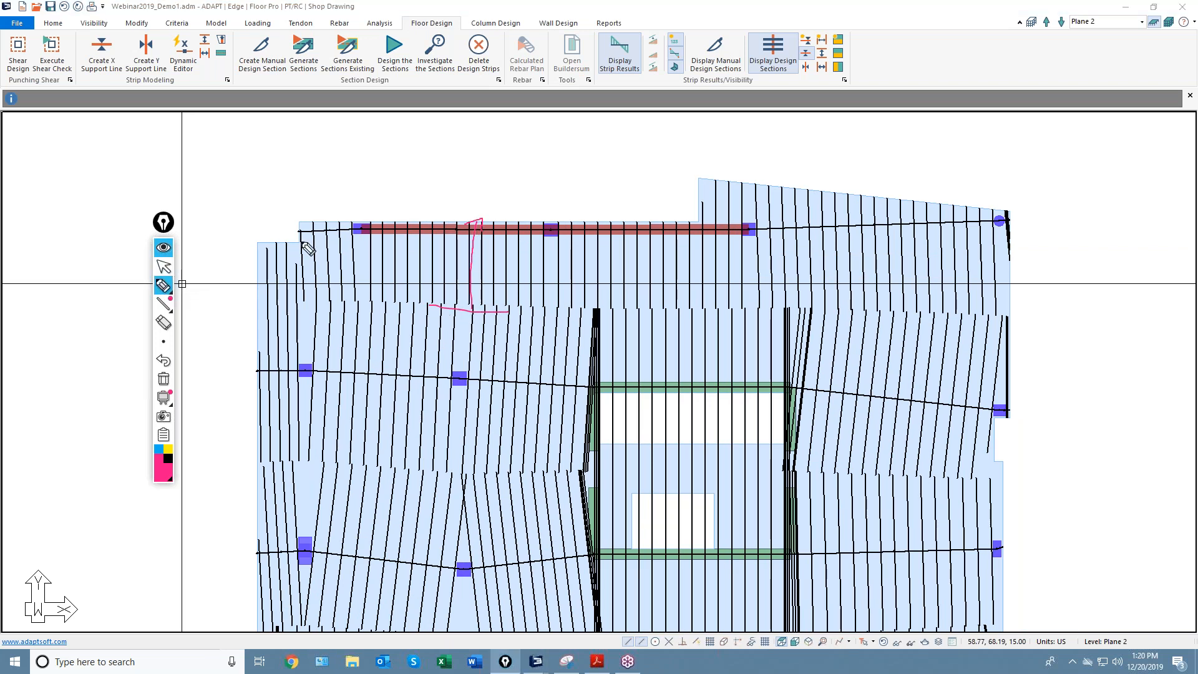
pyautogui.click(163, 266)
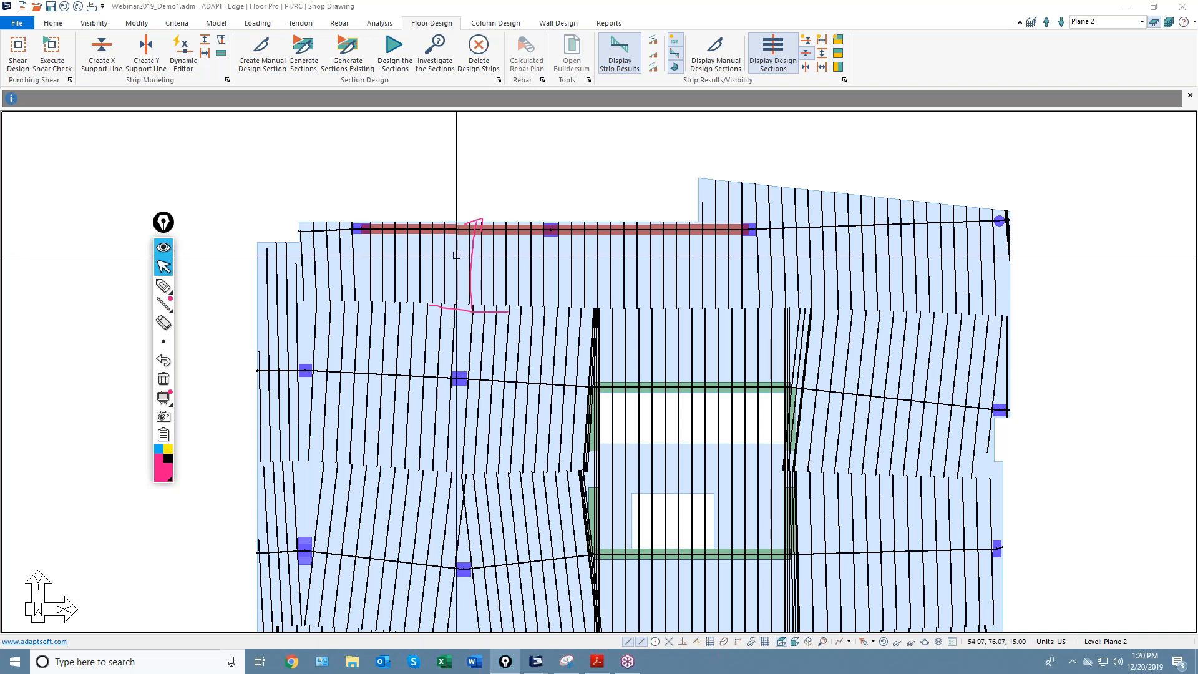
pyautogui.doubleClick(379, 226)
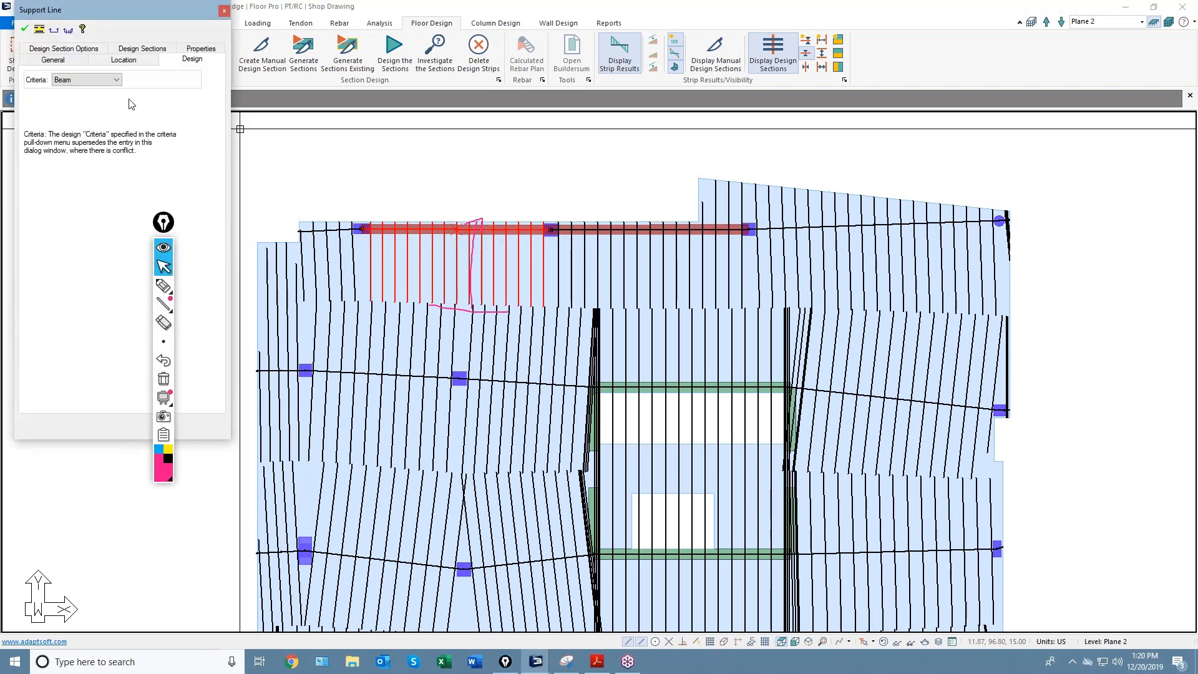
pyautogui.click(147, 50)
pyautogui.click(64, 59)
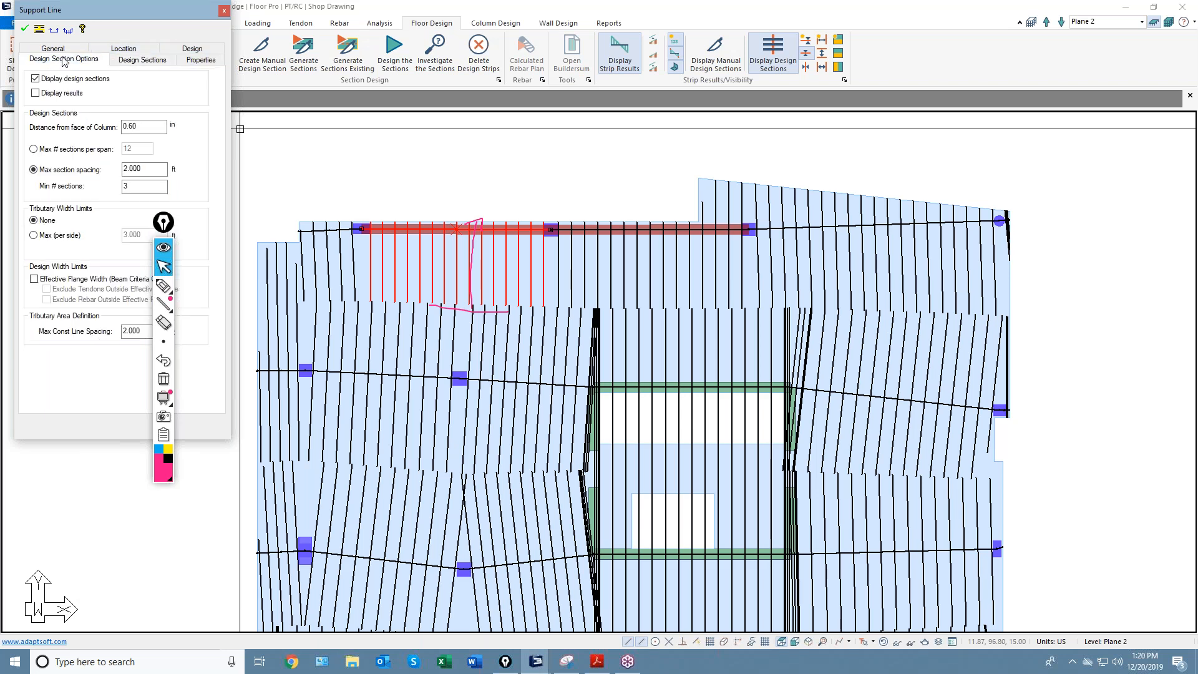
pyautogui.moveTo(163, 222); pyautogui.dragTo(369, 206)
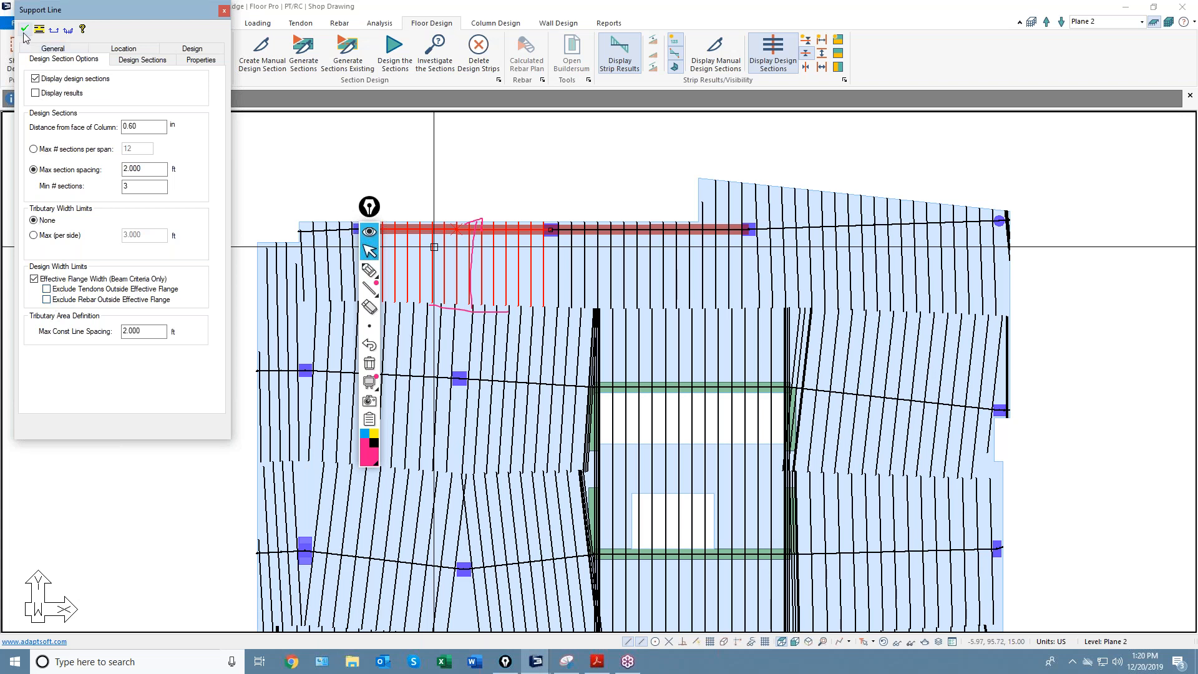
pyautogui.click(224, 10)
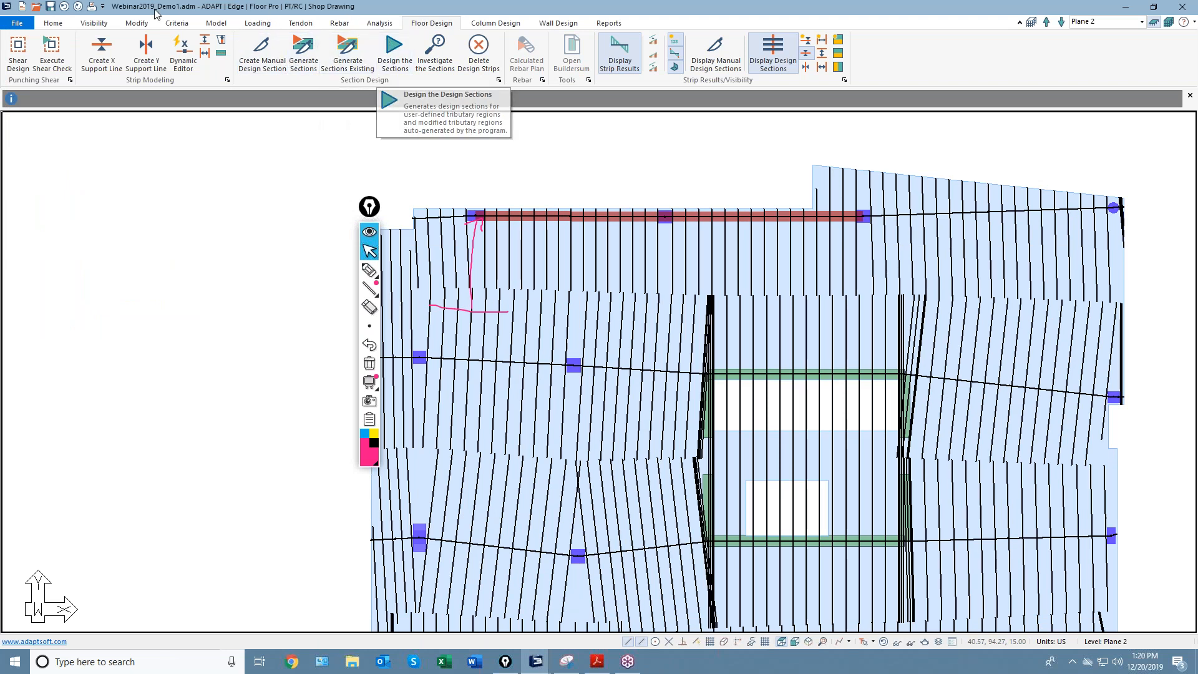
pyautogui.click(379, 23)
# Attempt an analysis of only the Strength (Dead and Live) combination and dismiss the resulting error.
pyautogui.click(165, 50)
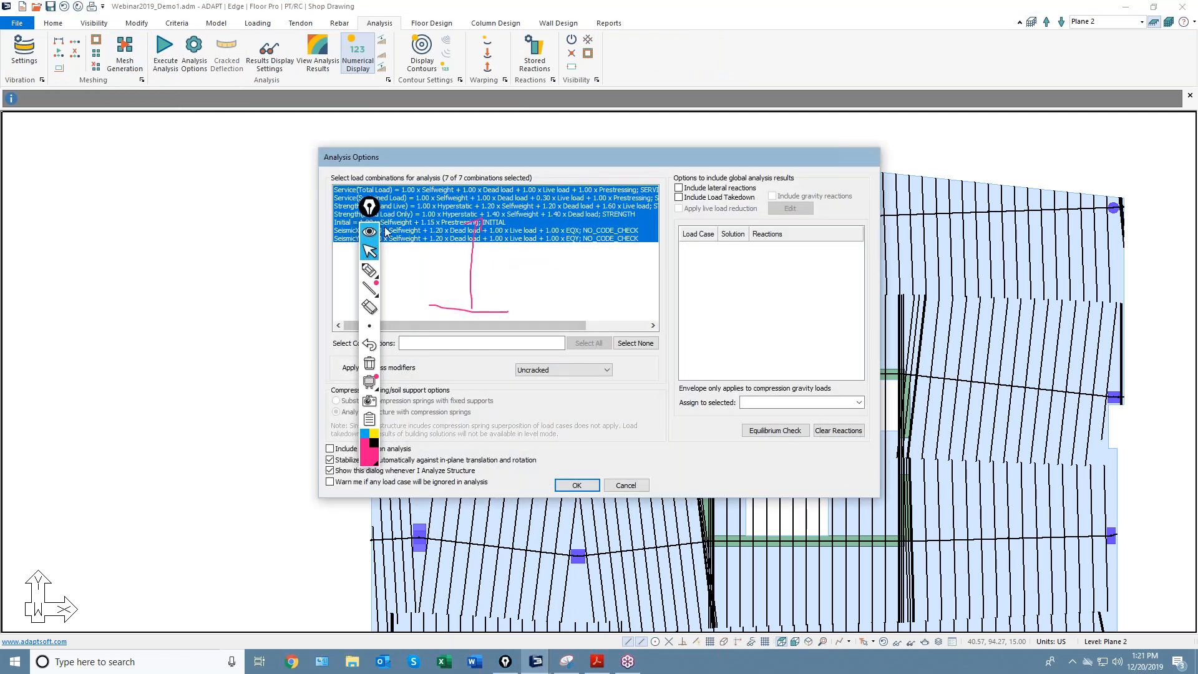
pyautogui.click(425, 206)
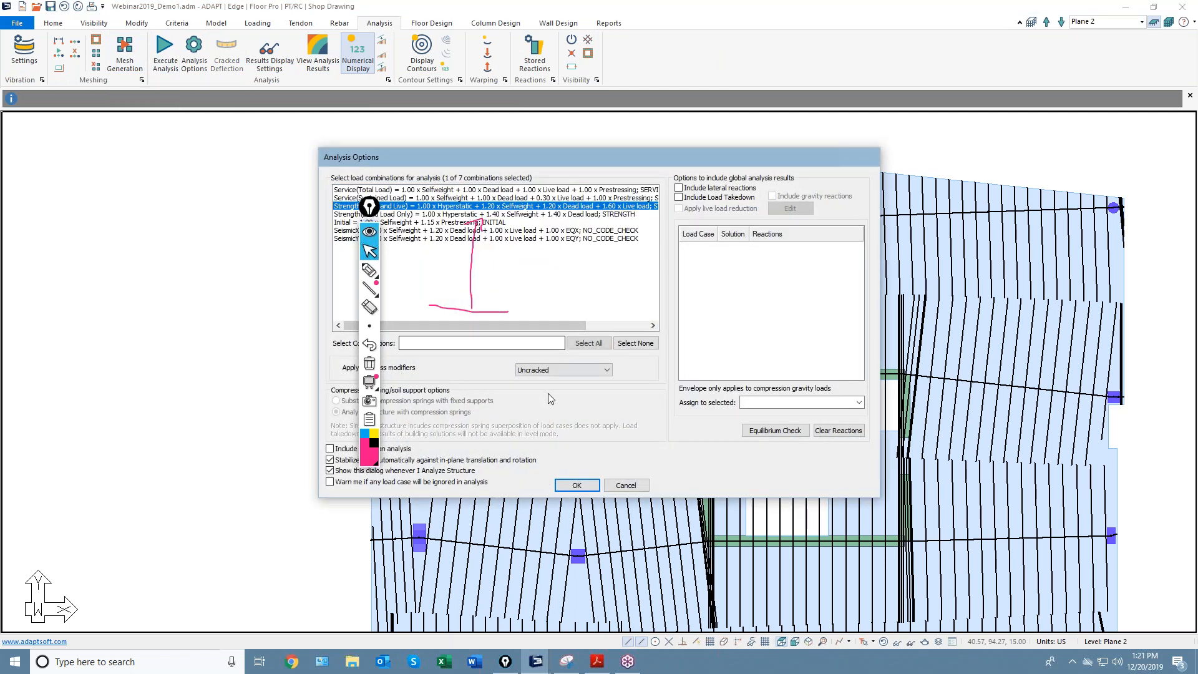
pyautogui.click(573, 487)
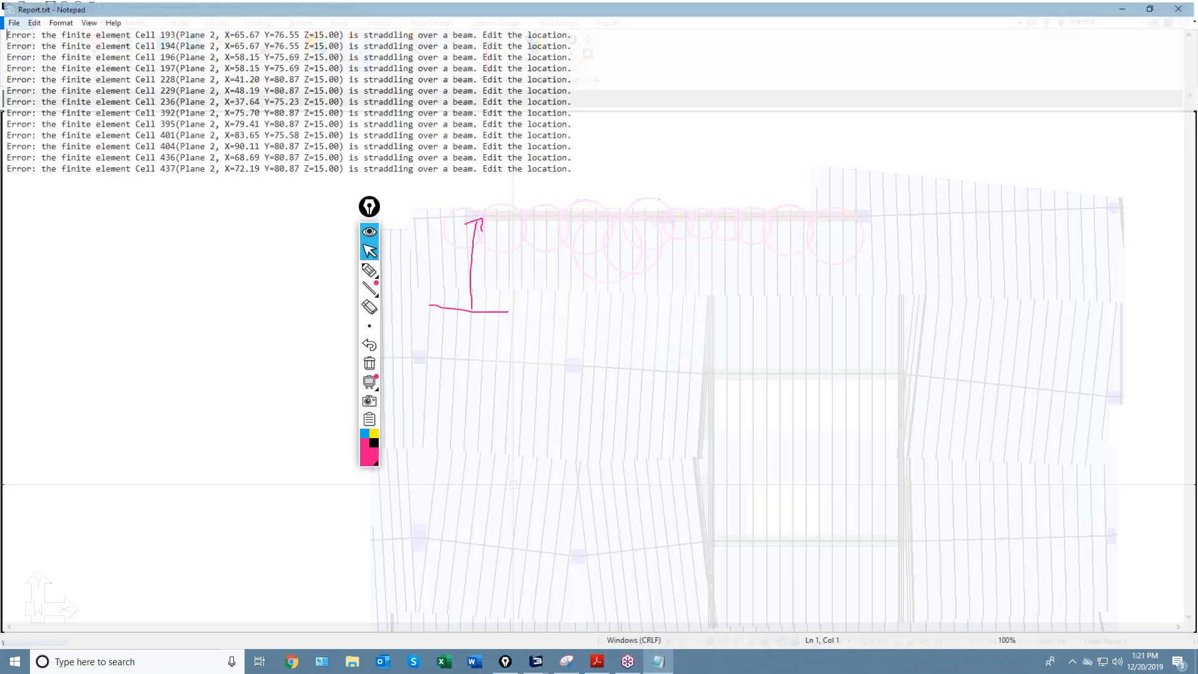
pyautogui.click(1181, 7)
pyautogui.click(690, 353)
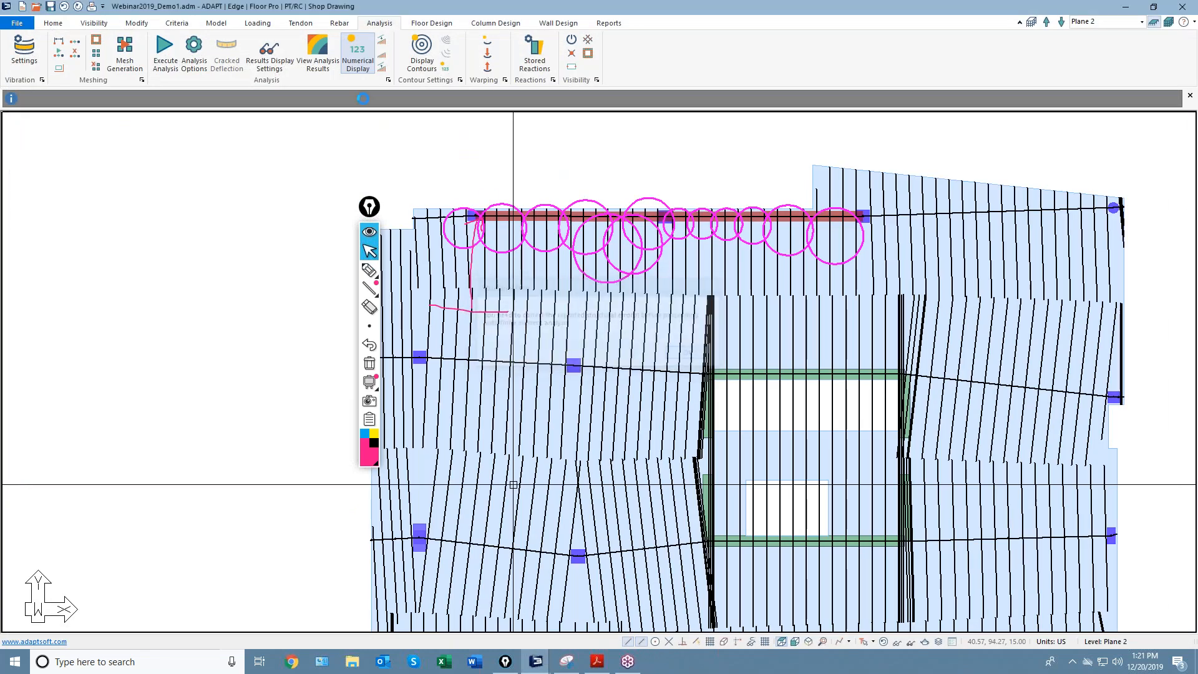
# Save the mesh settings and remesh the Plane 2 slab.
pyautogui.click(128, 56)
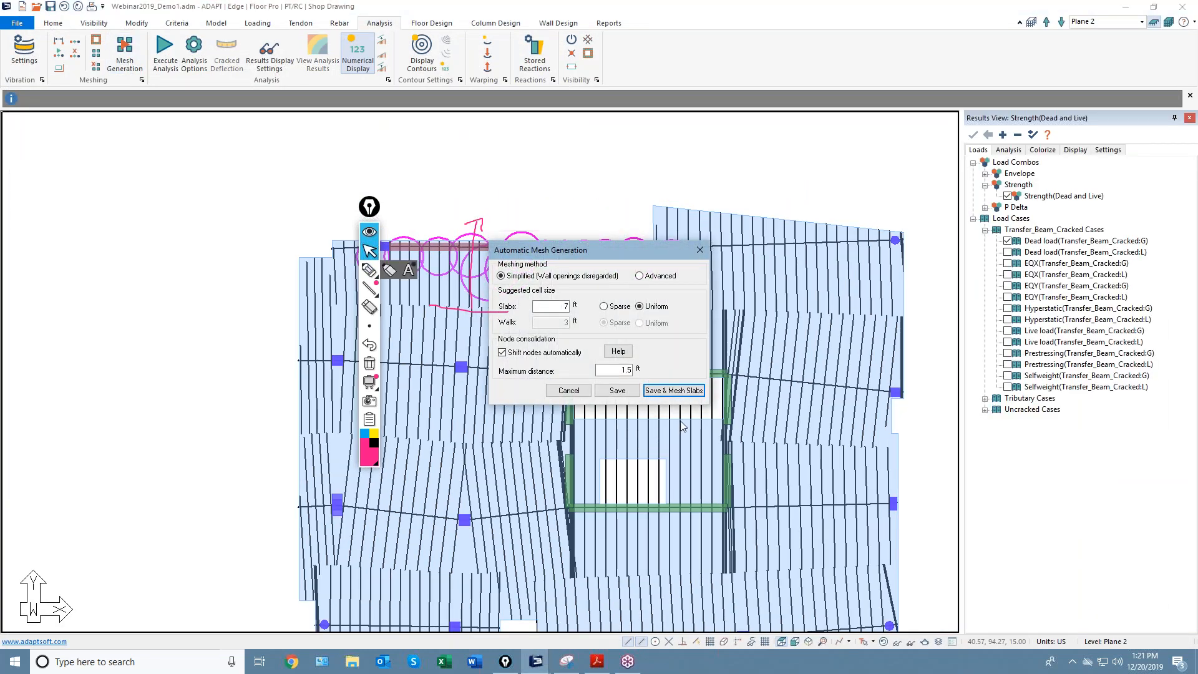
pyautogui.click(680, 392)
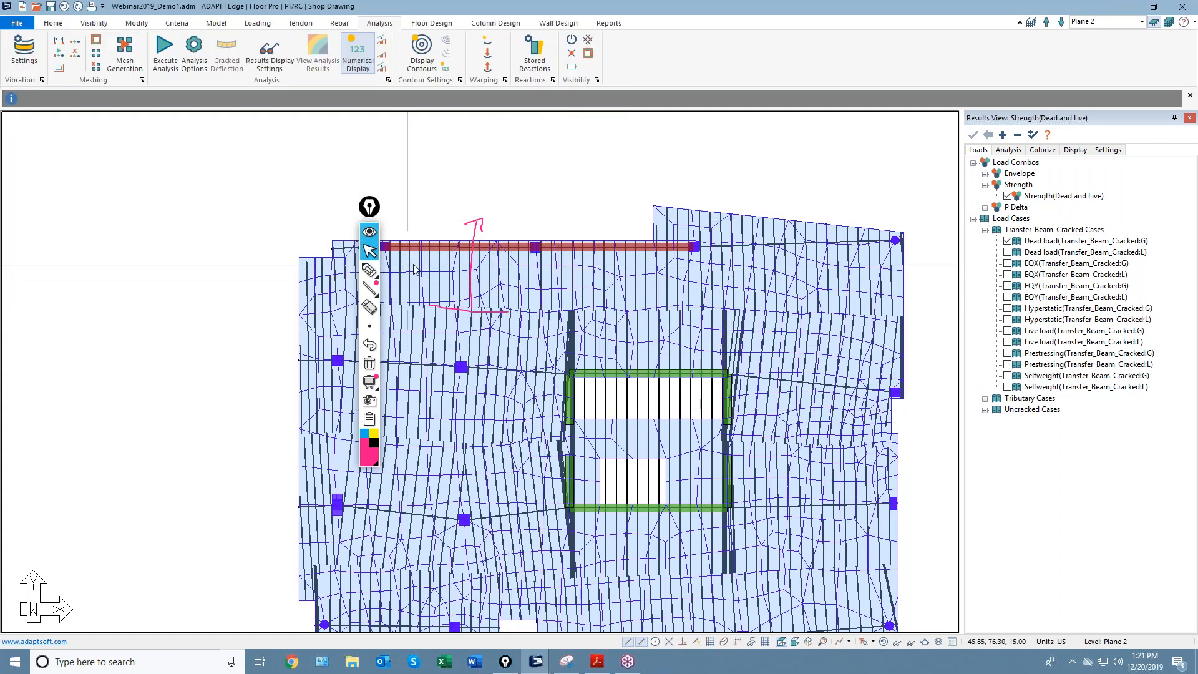
pyautogui.click(127, 53)
pyautogui.click(684, 394)
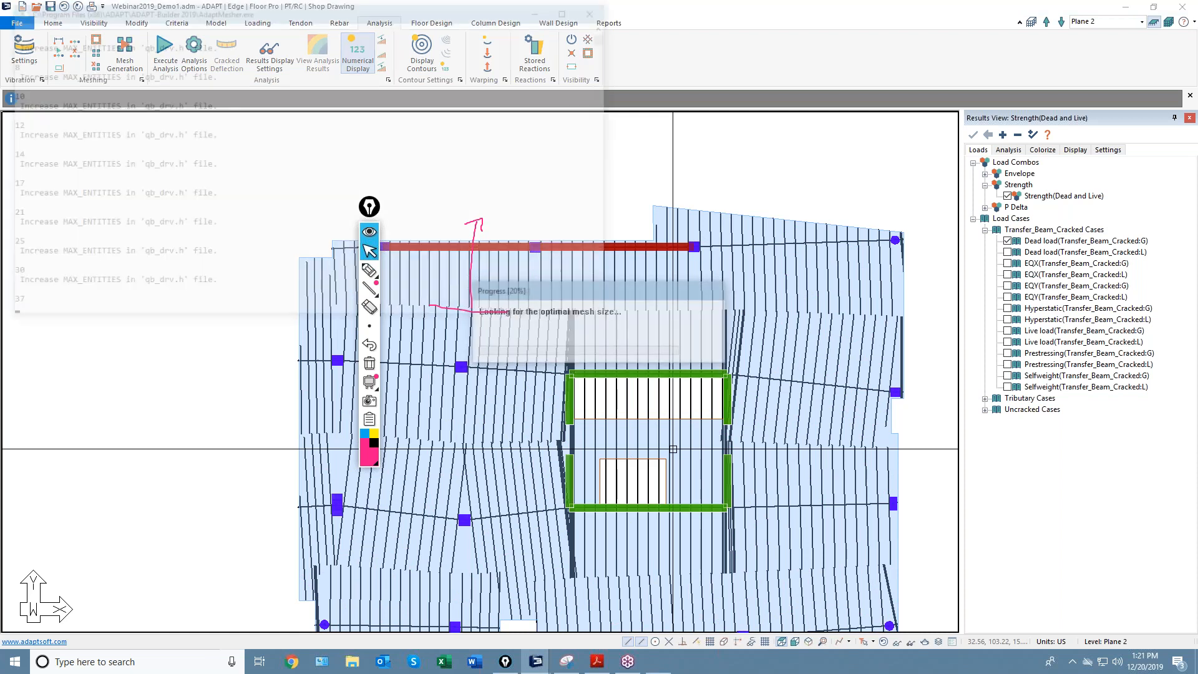
pyautogui.moveTo(471, 255); pyautogui.dragTo(556, 227, button='middle')
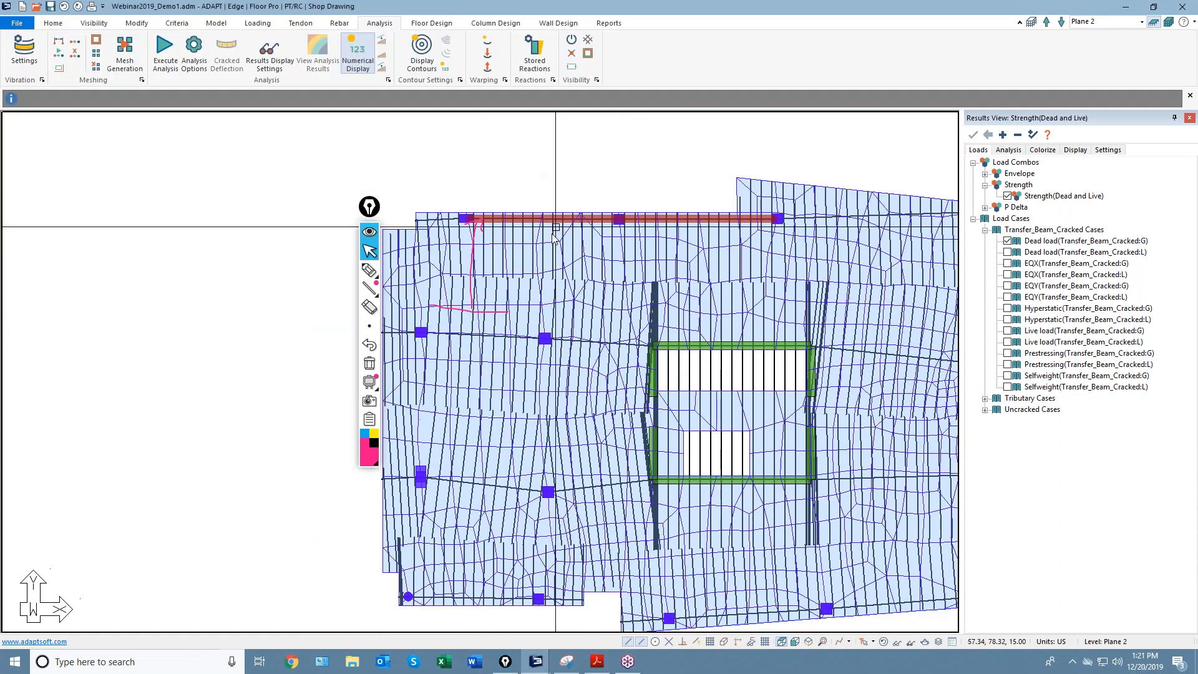
pyautogui.scroll(1, 531, 232)
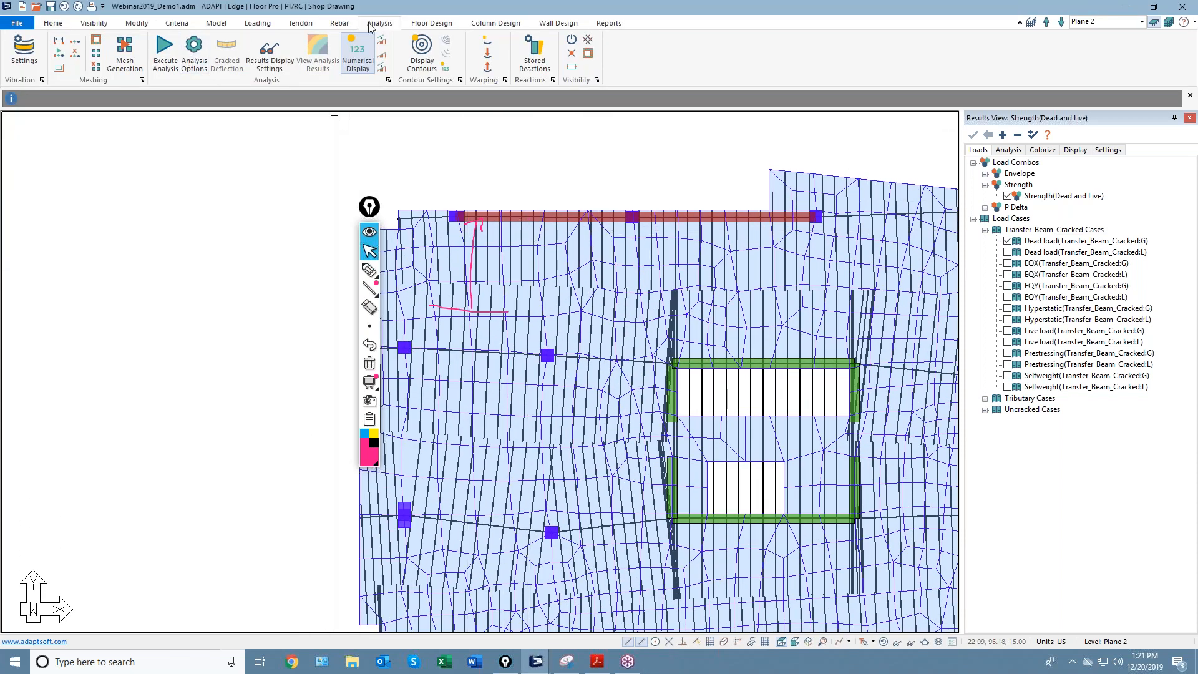
# Execute the analysis with the current options and dismiss the completion message.
pyautogui.click(165, 50)
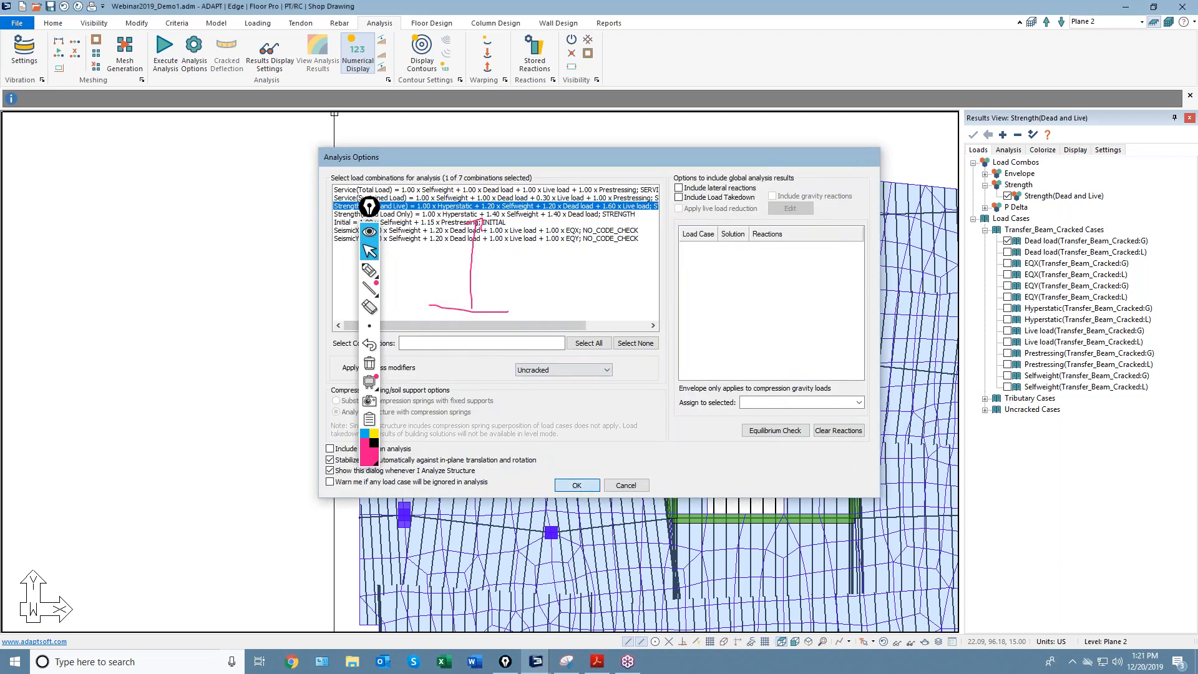
pyautogui.click(576, 485)
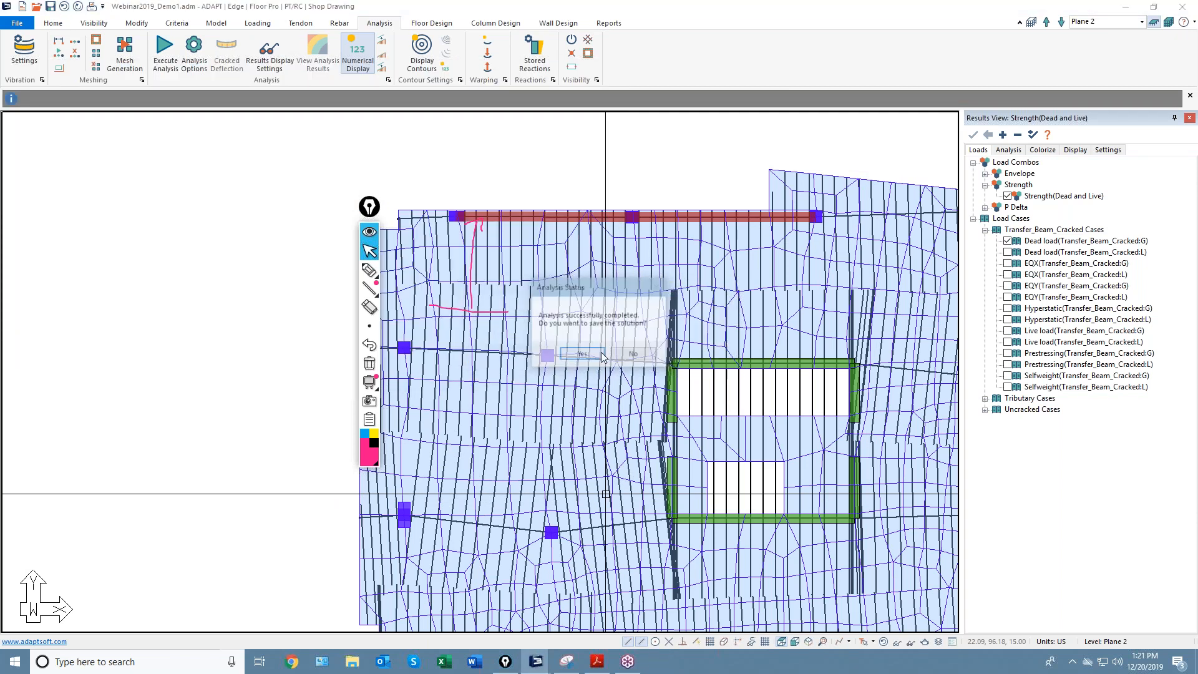
pyautogui.click(571, 352)
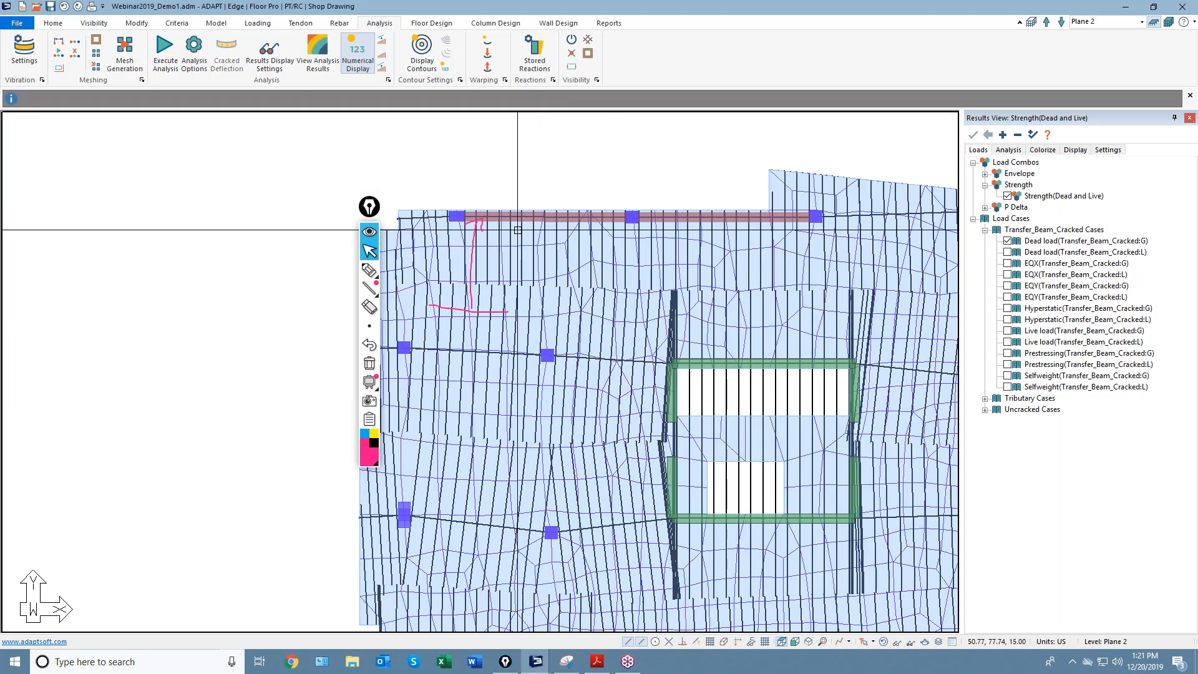
pyautogui.scroll(1, 523, 228)
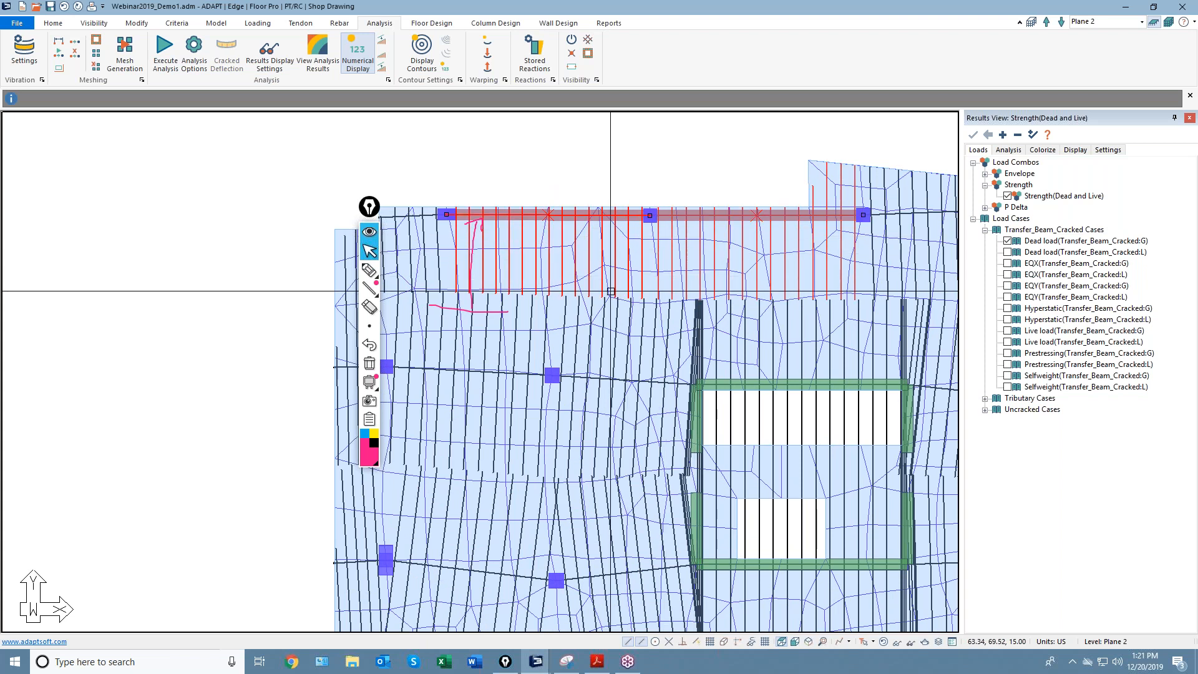
pyautogui.click(431, 23)
# Design the sections along the support lines and hide the mesh to show only strips.
pyautogui.click(406, 55)
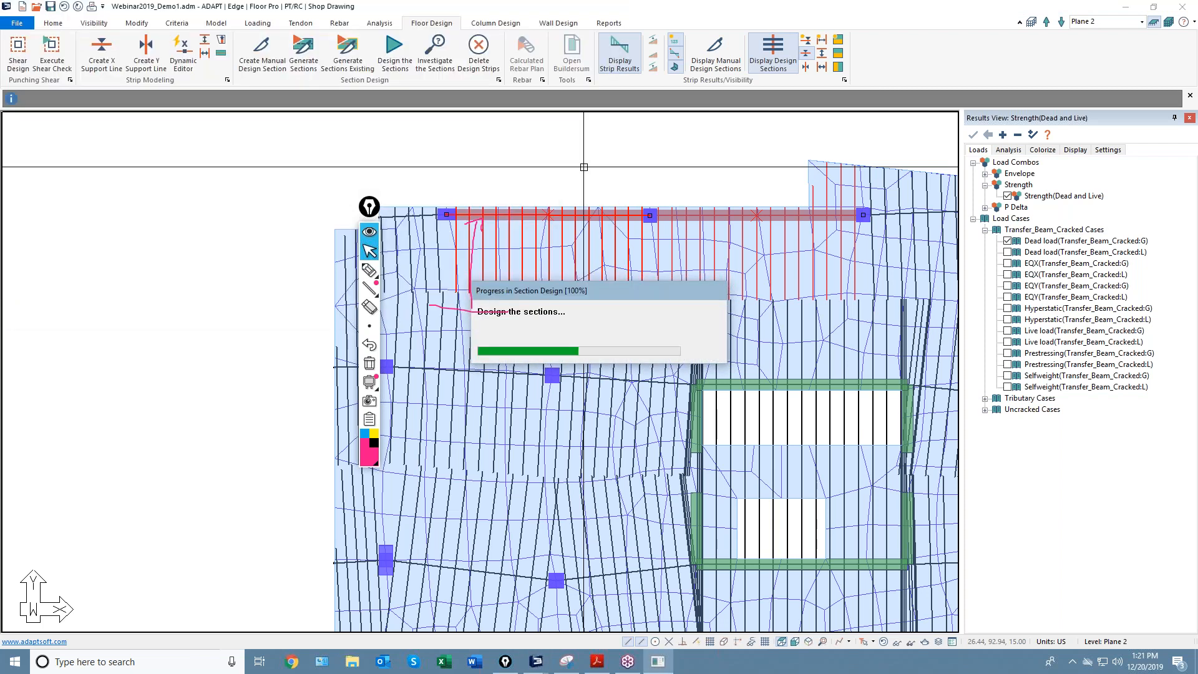
pyautogui.click(579, 354)
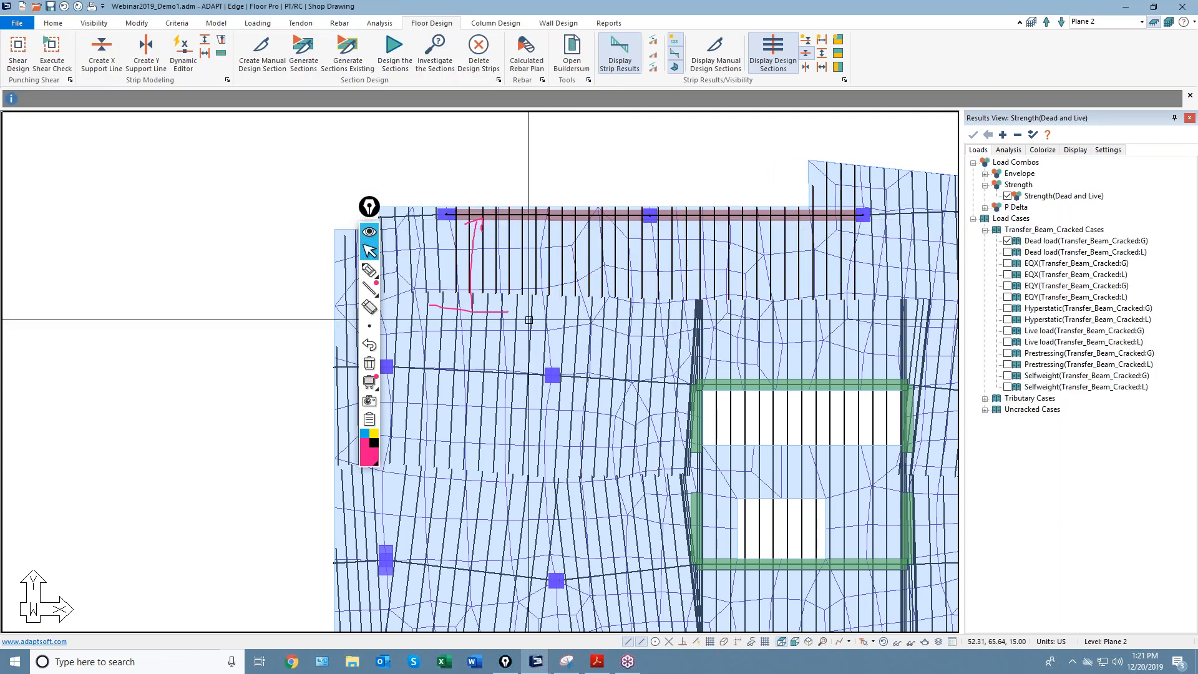
pyautogui.click(883, 641)
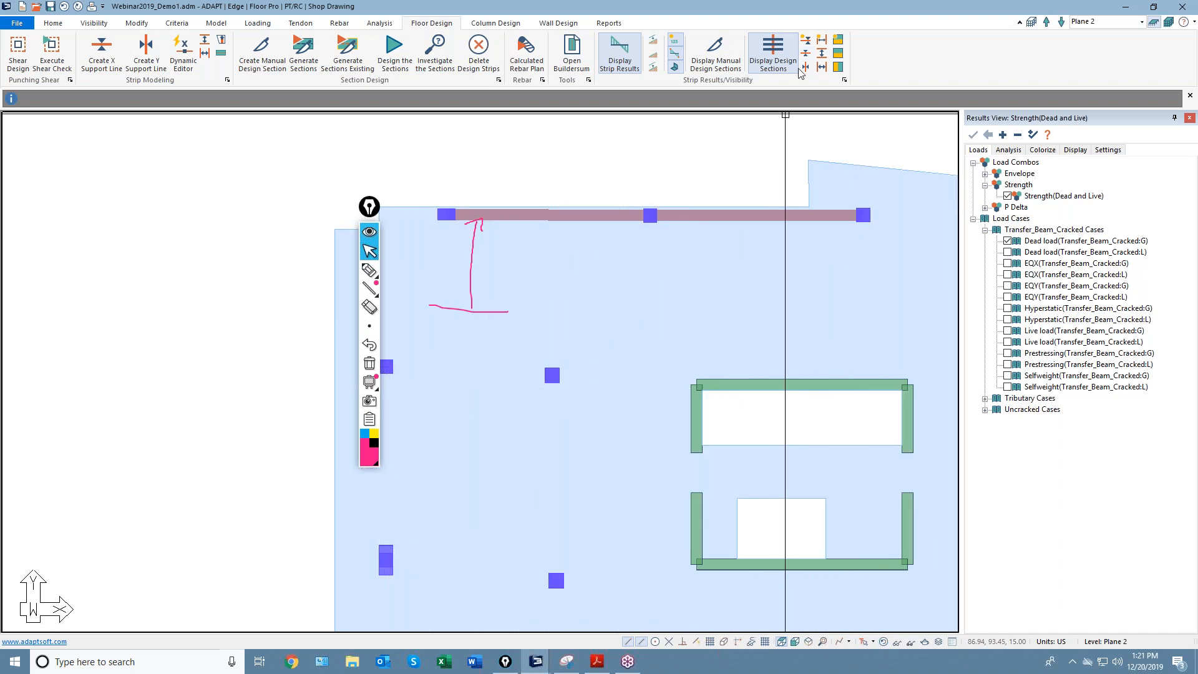
# Review the top edge beam strip's design sections, including the right span.
pyautogui.doubleClick(574, 244)
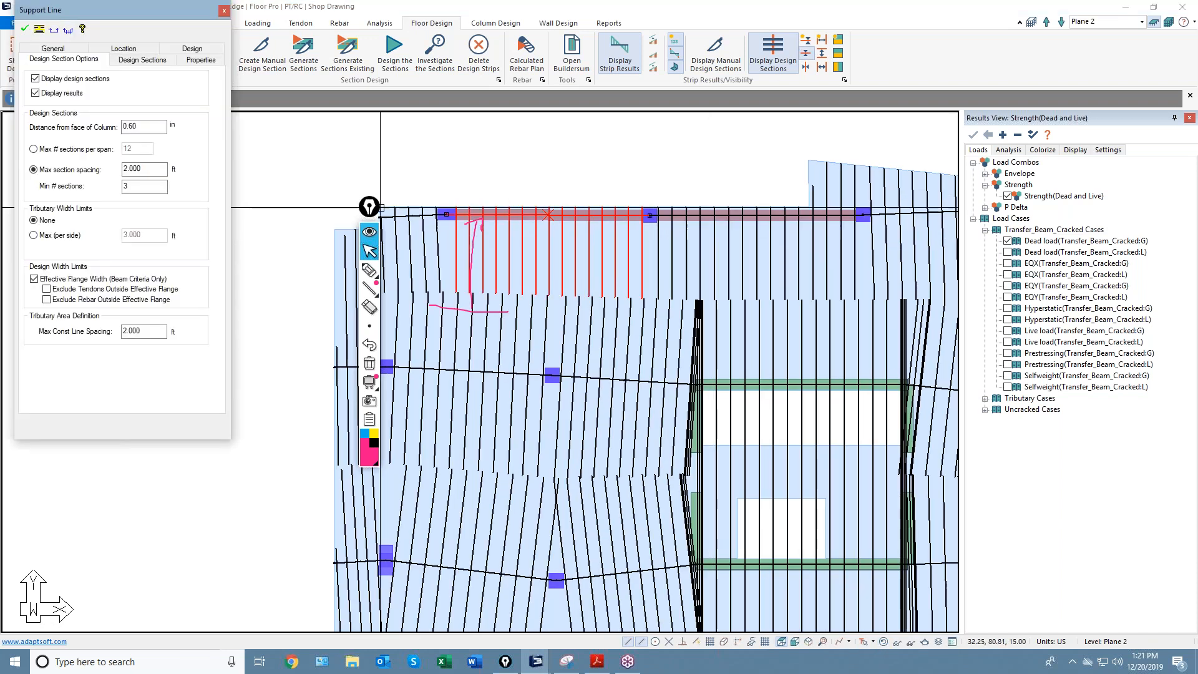
pyautogui.click(139, 60)
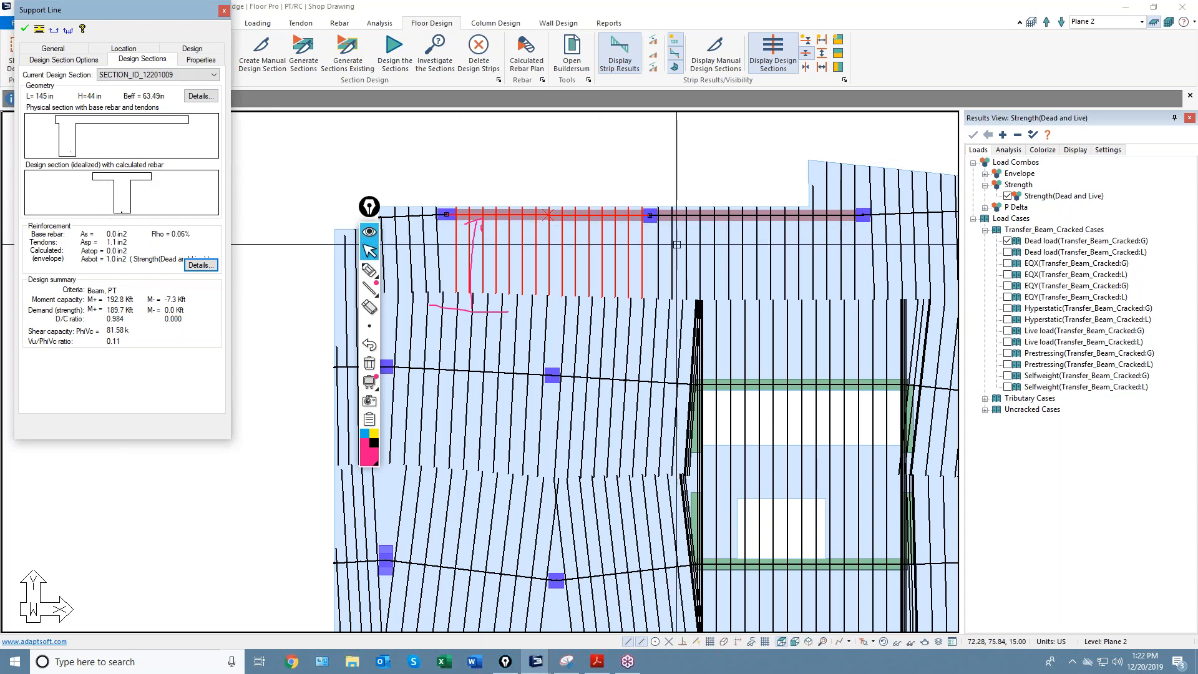
pyautogui.click(700, 250)
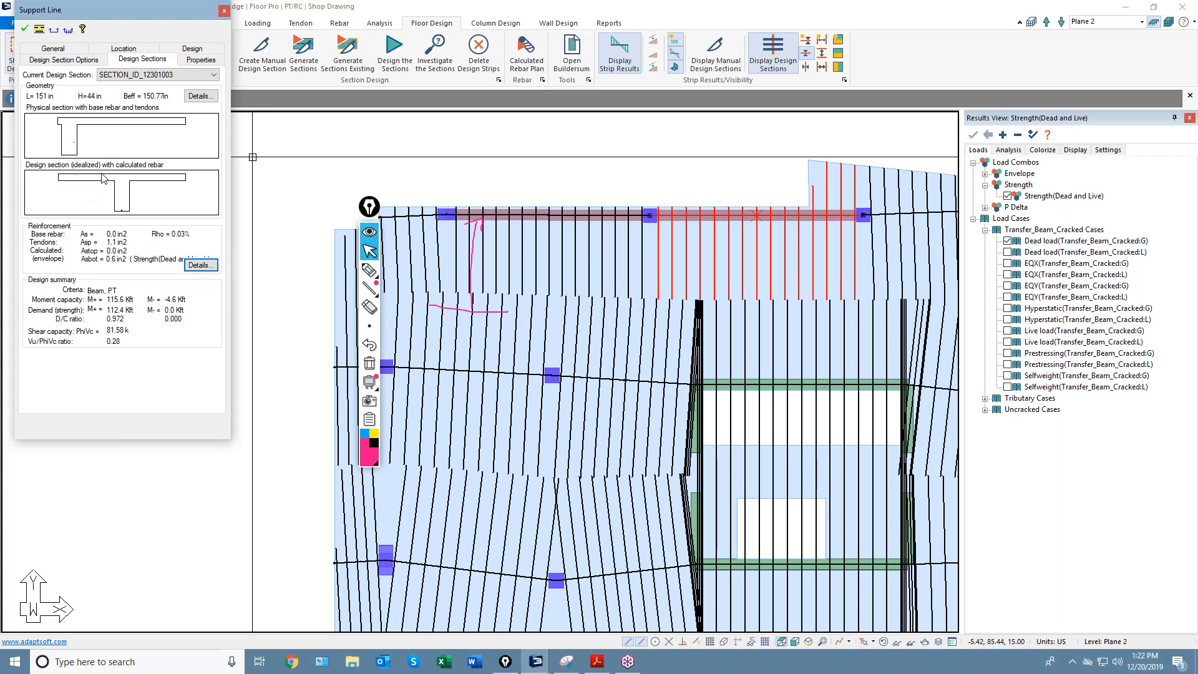
pyautogui.press('Escape')
pyautogui.scroll(-2, 469, 222)
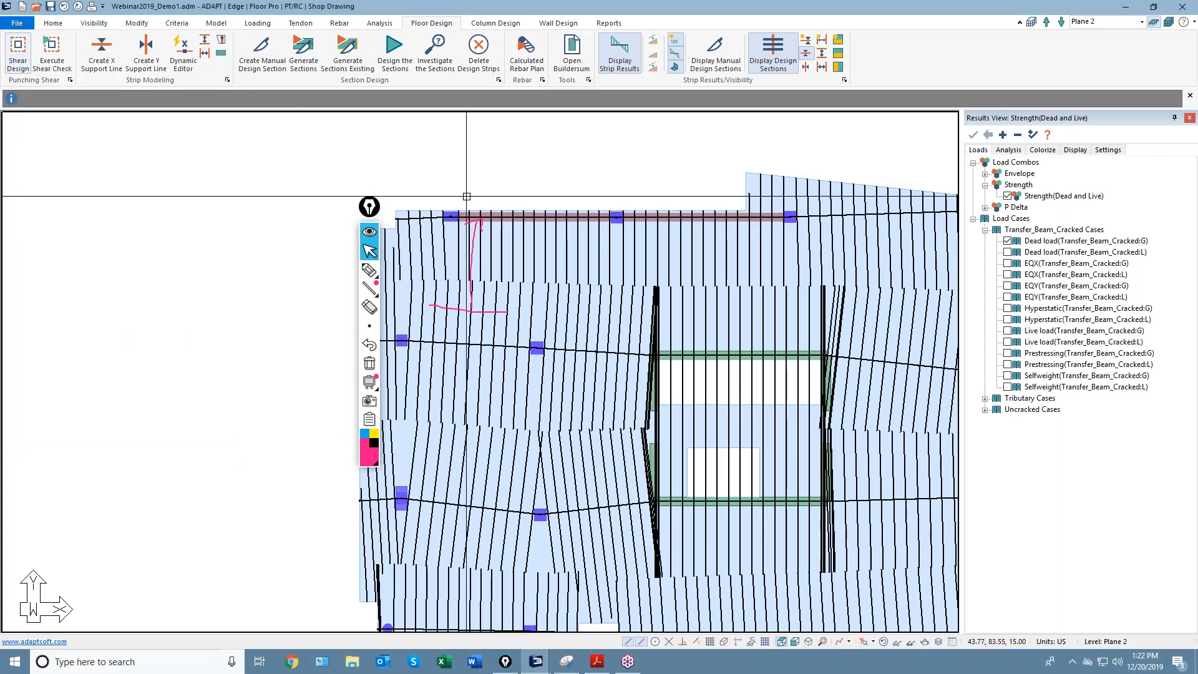
pyautogui.scroll(-2, 468, 198)
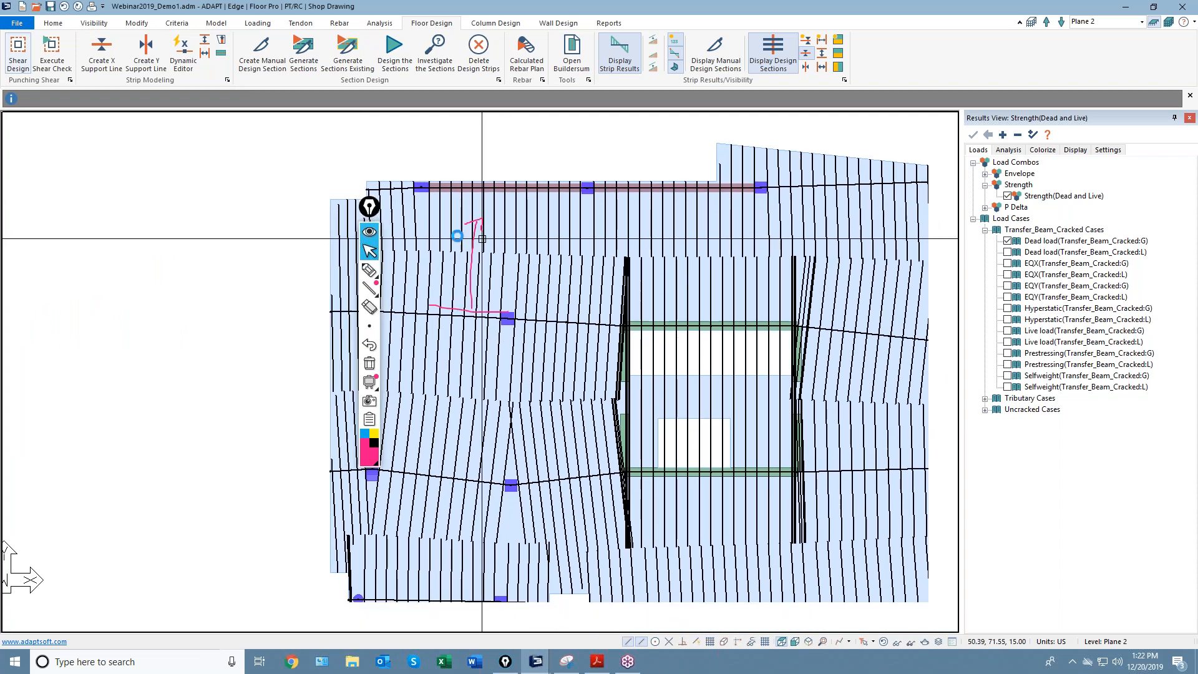
# Switch the plan to Plane 6 and start the dynamic support line editor.
pyautogui.click(1142, 22)
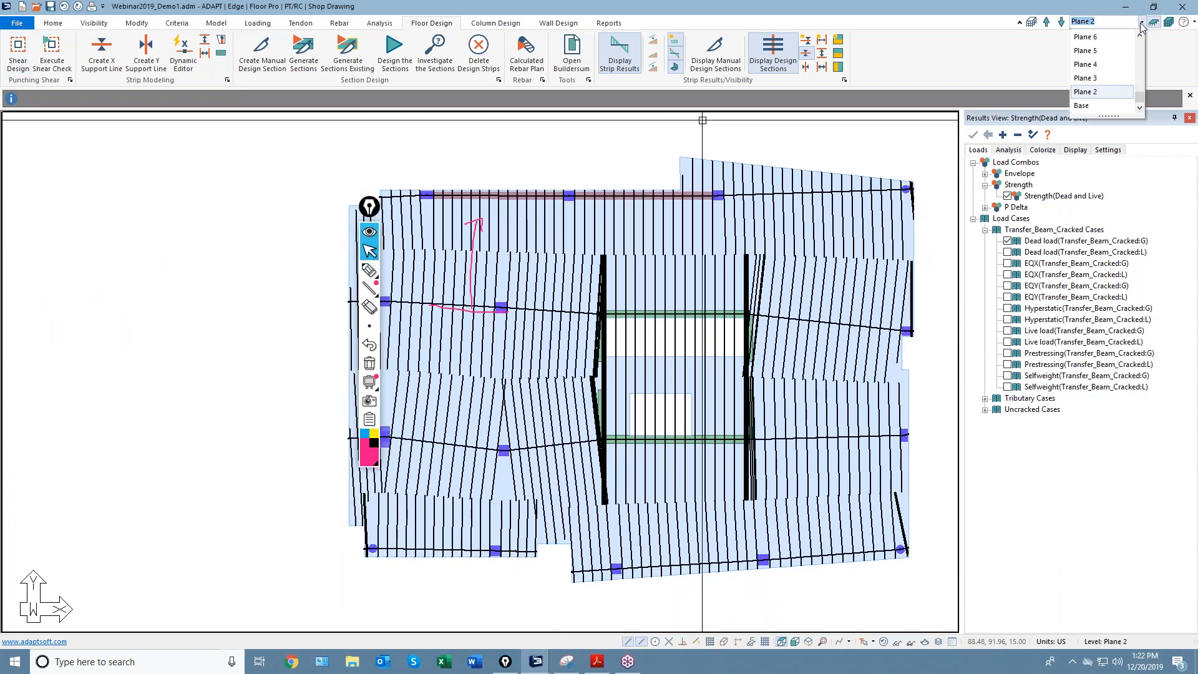
pyautogui.click(1101, 39)
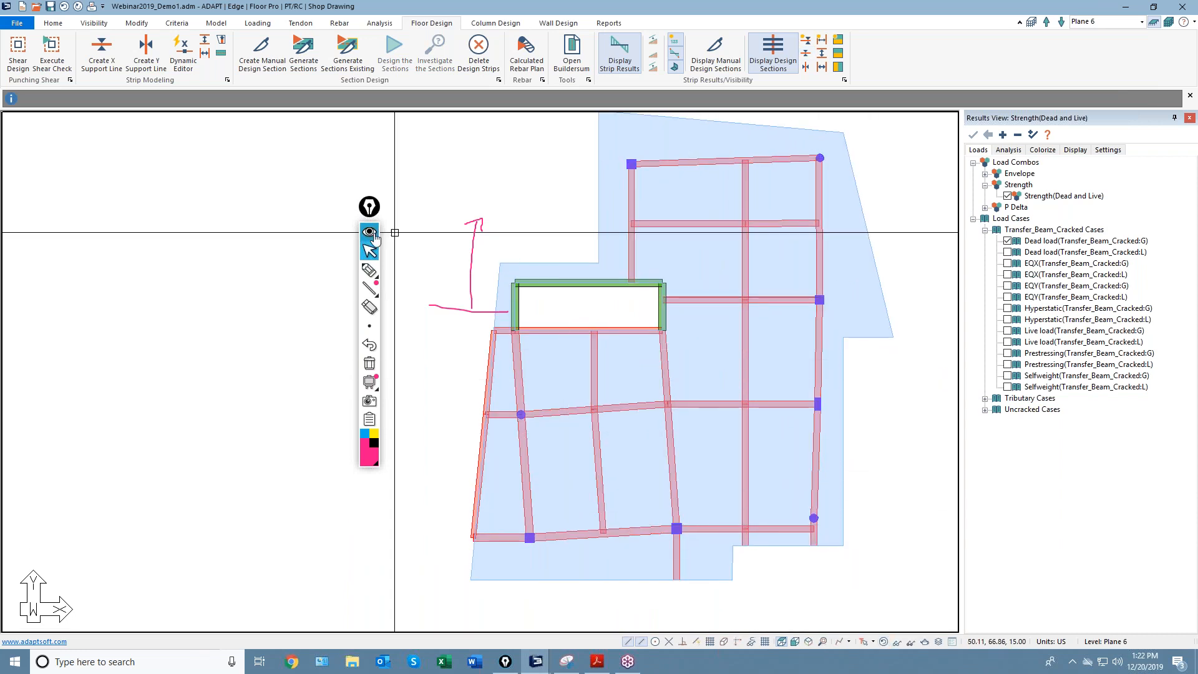
pyautogui.click(369, 363)
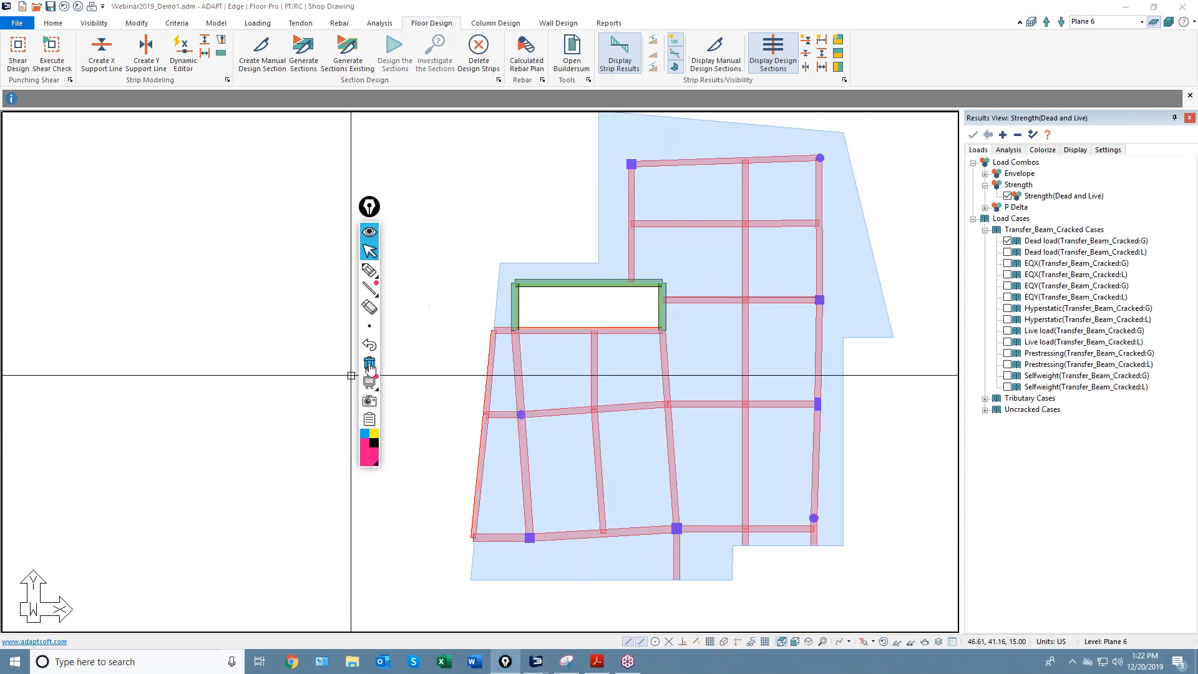
pyautogui.click(183, 53)
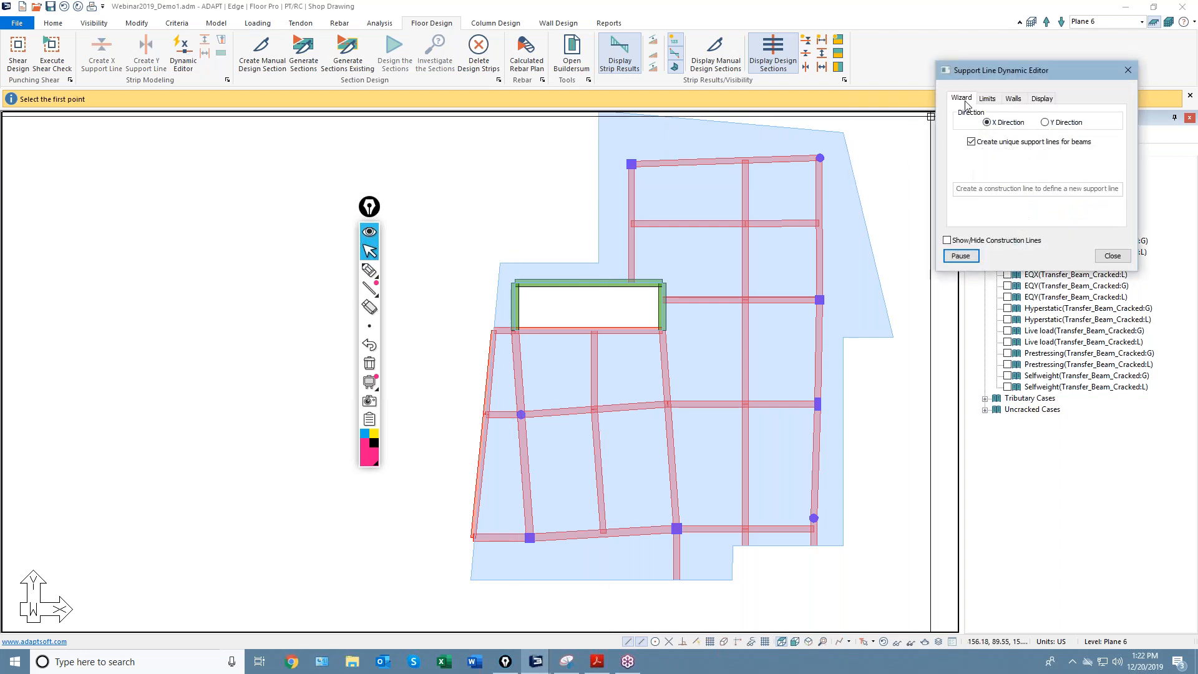
pyautogui.moveTo(1024, 73); pyautogui.dragTo(238, 112)
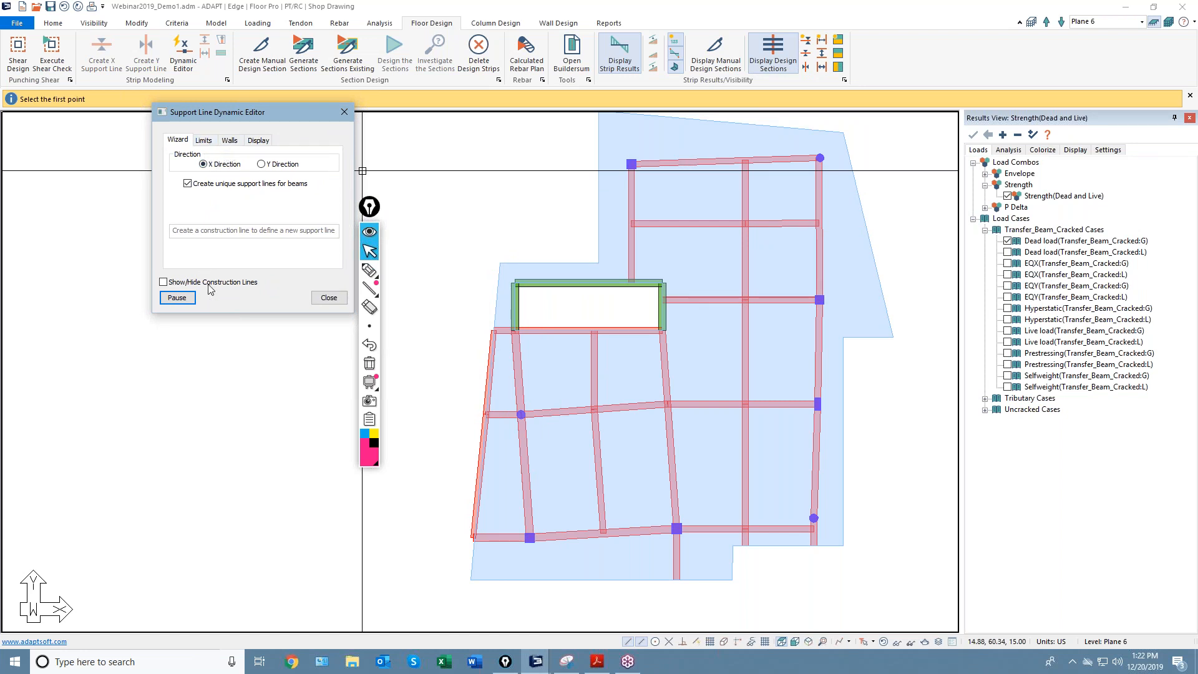
# Draw two X support lines: along the top beam and across the slab just below it.
pyautogui.click(585, 162)
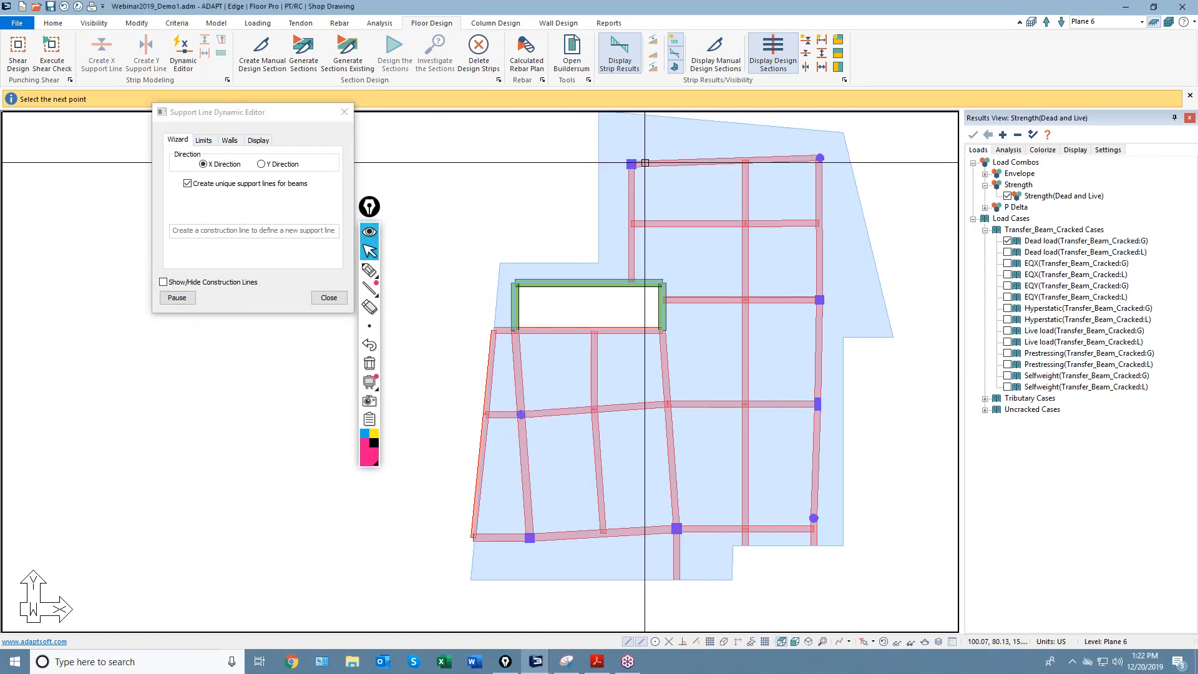
pyautogui.click(880, 162)
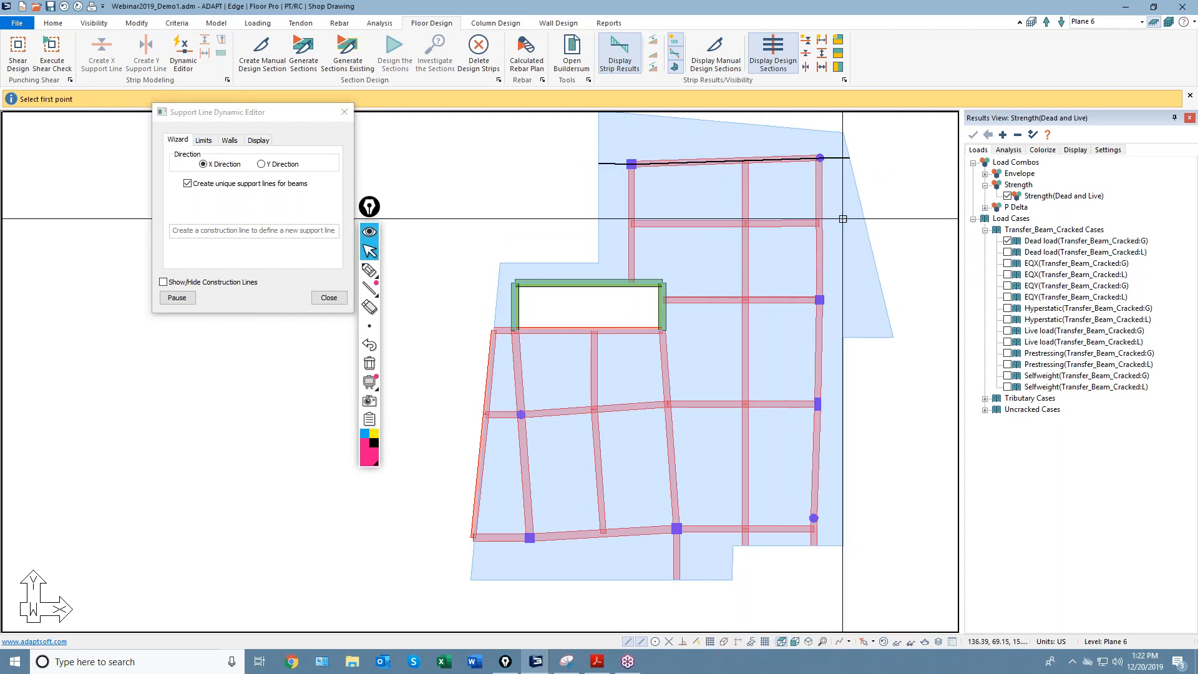
pyautogui.click(588, 225)
pyautogui.click(640, 223)
pyautogui.click(733, 224)
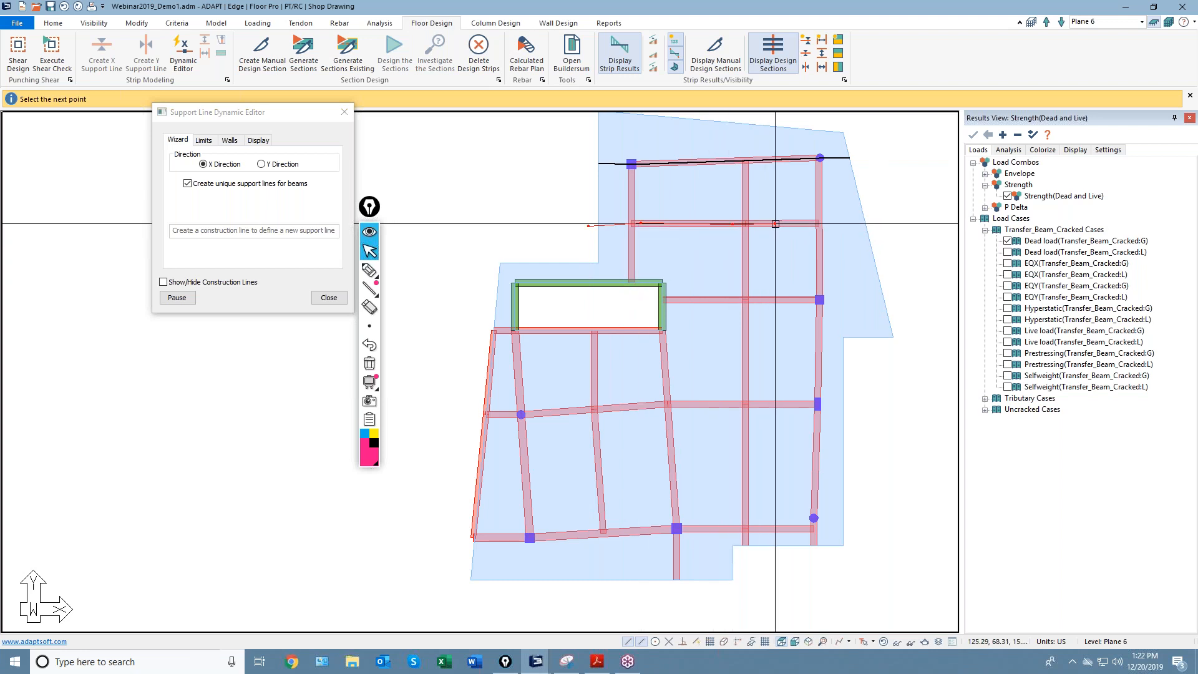
pyautogui.click(888, 222)
pyautogui.press('c')
# Draw a third X support line along the green beam to past the slab's right edge.
pyautogui.moveTo(638, 300); pyautogui.dragTo(644, 246, button='middle')
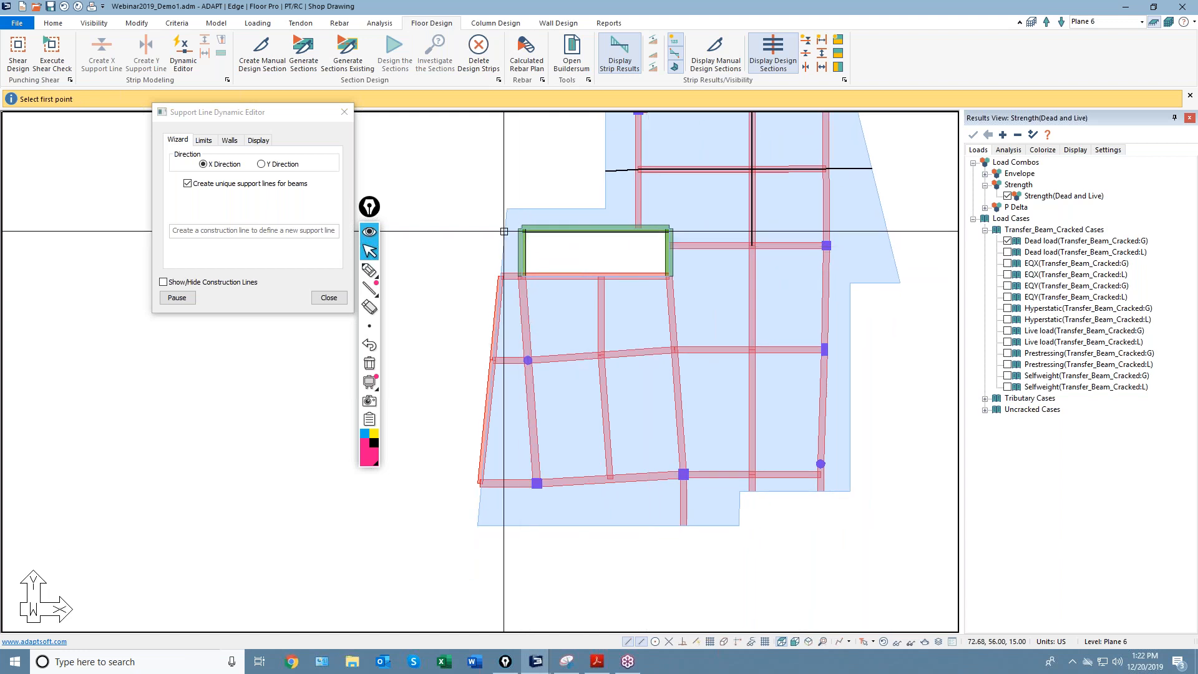
pyautogui.click(659, 228)
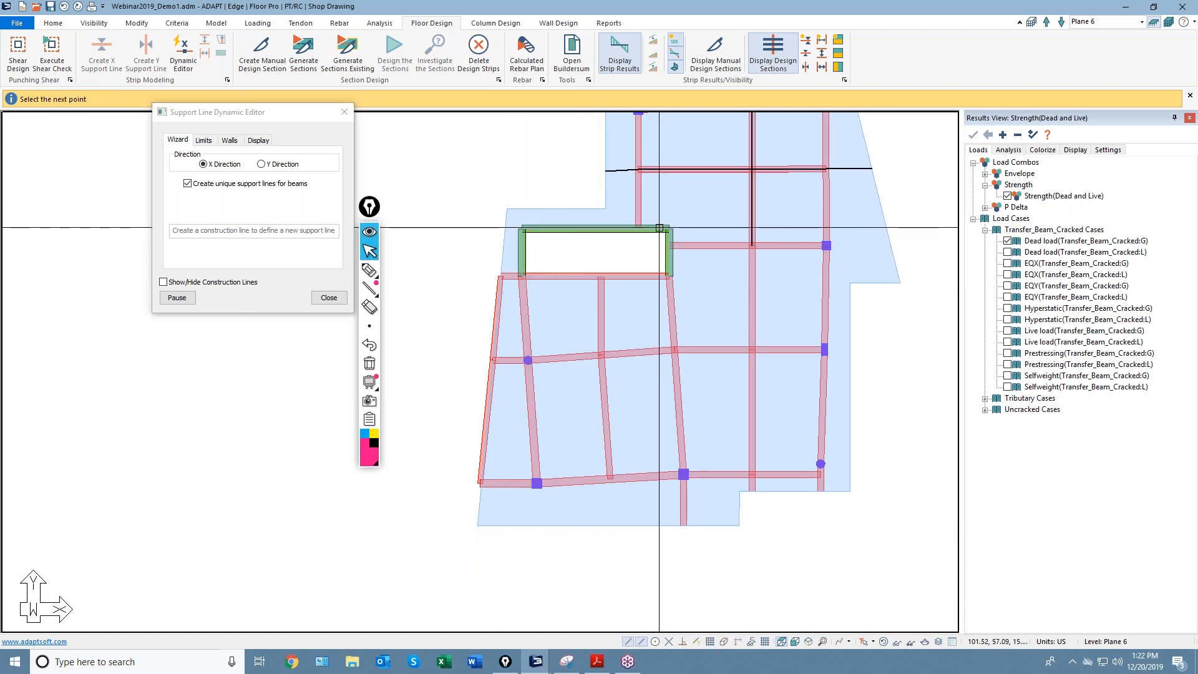
pyautogui.click(678, 245)
pyautogui.click(818, 246)
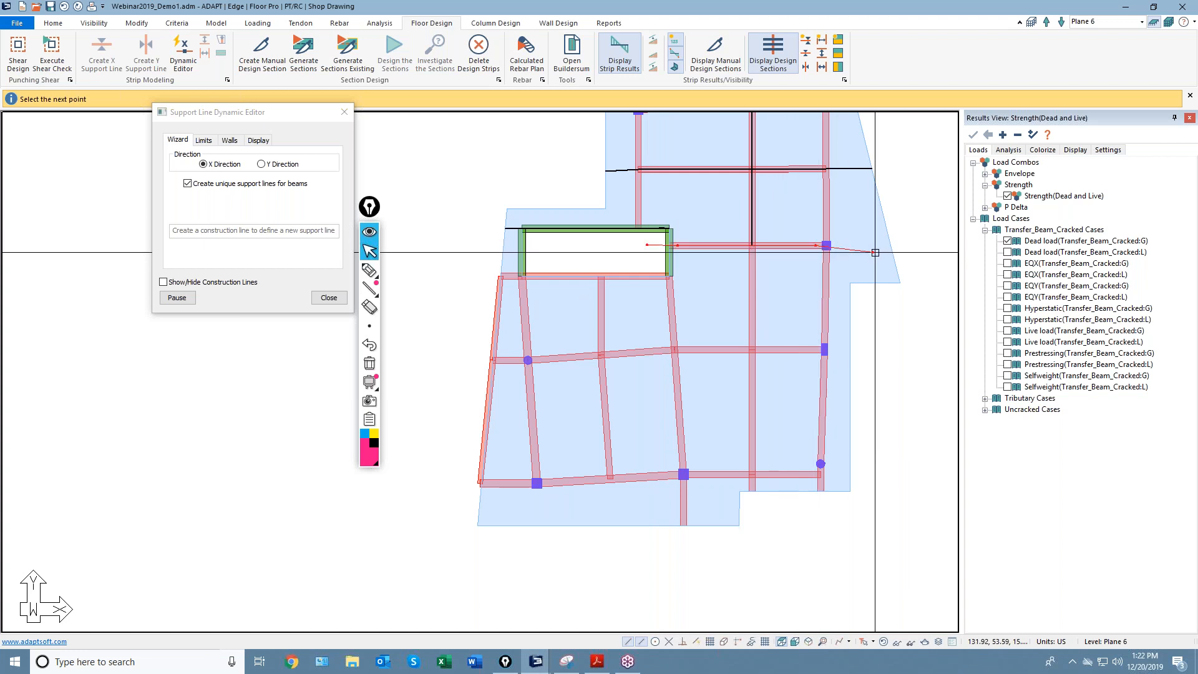
pyautogui.click(912, 248)
pyautogui.press('c')
pyautogui.moveTo(768, 290); pyautogui.dragTo(741, 349, button='middle')
pyautogui.scroll(-2, 683, 279)
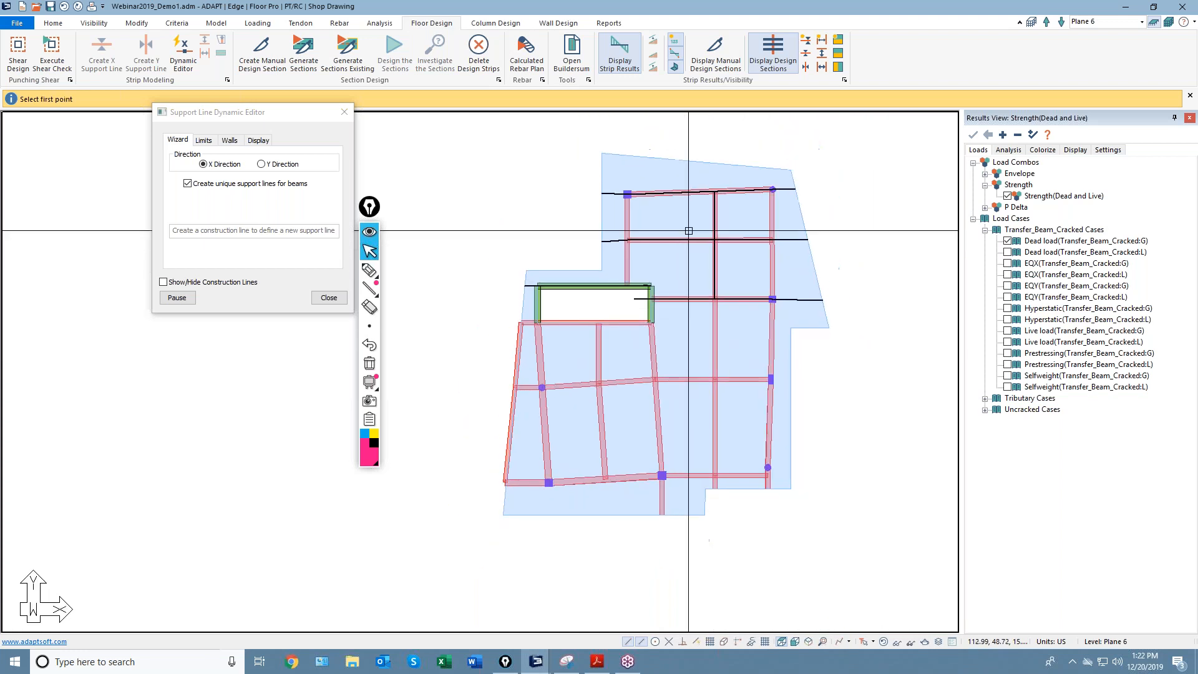
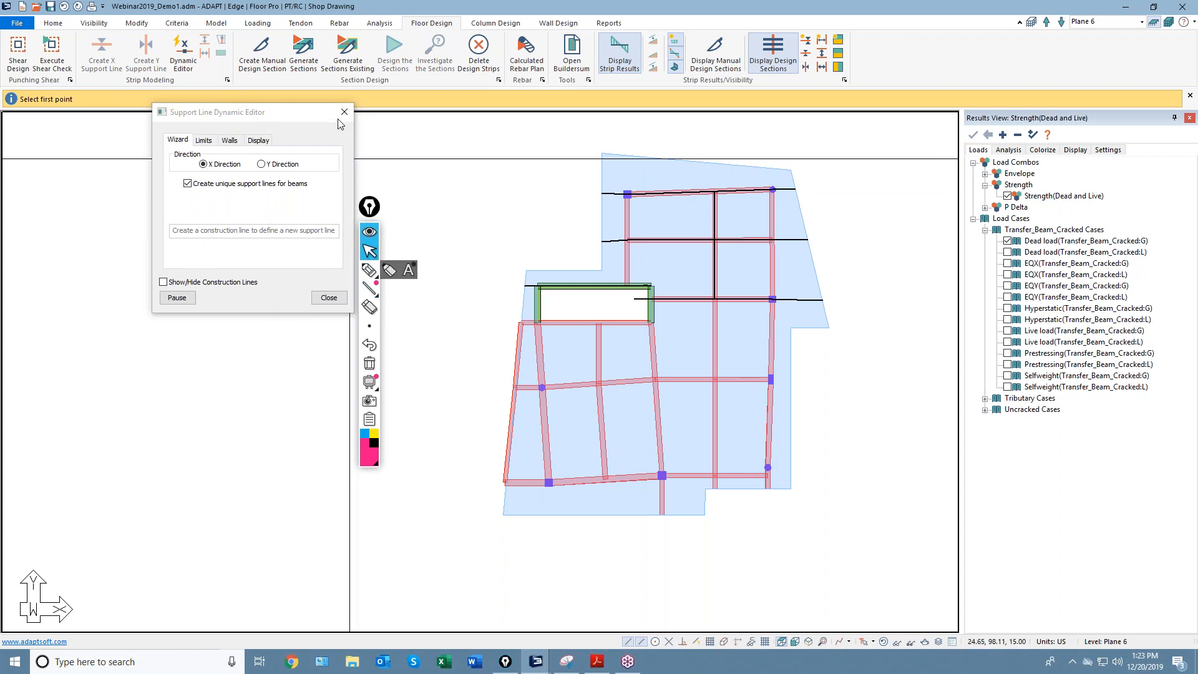
# Close the support line editor and step the active level down to Plane 3.
pyautogui.click(329, 298)
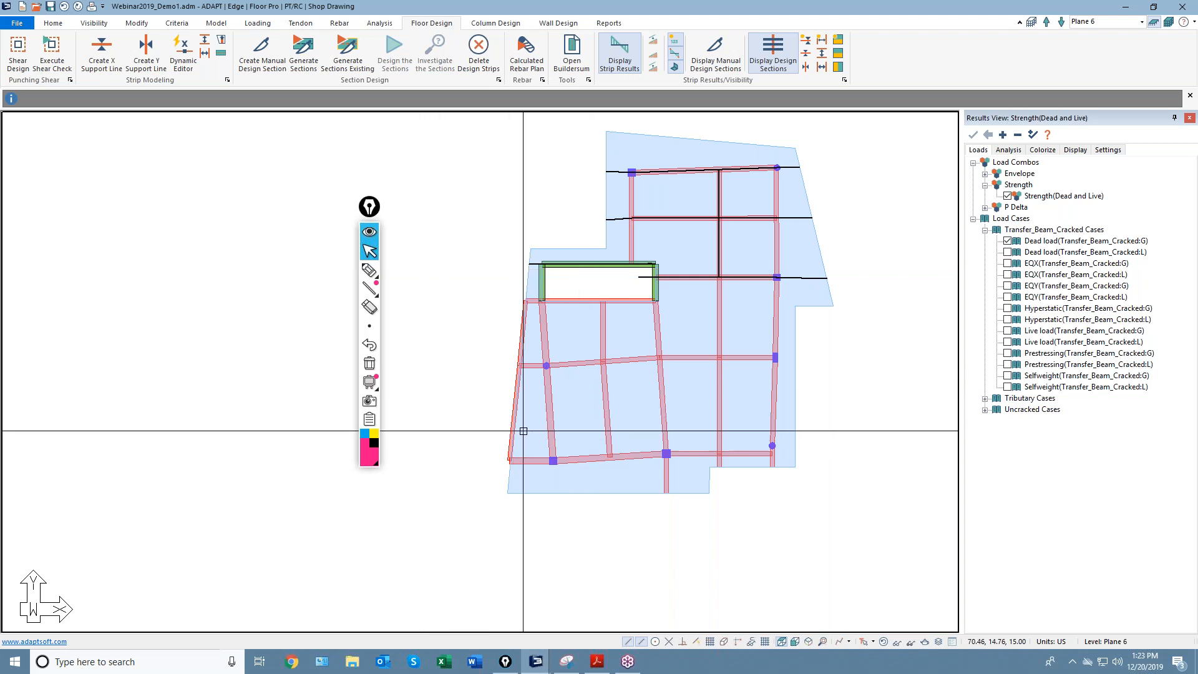
pyautogui.click(1061, 22)
pyautogui.click(1061, 22)
# Make Plane 2 the active level, design its sections, and save the design results.
pyautogui.click(1061, 22)
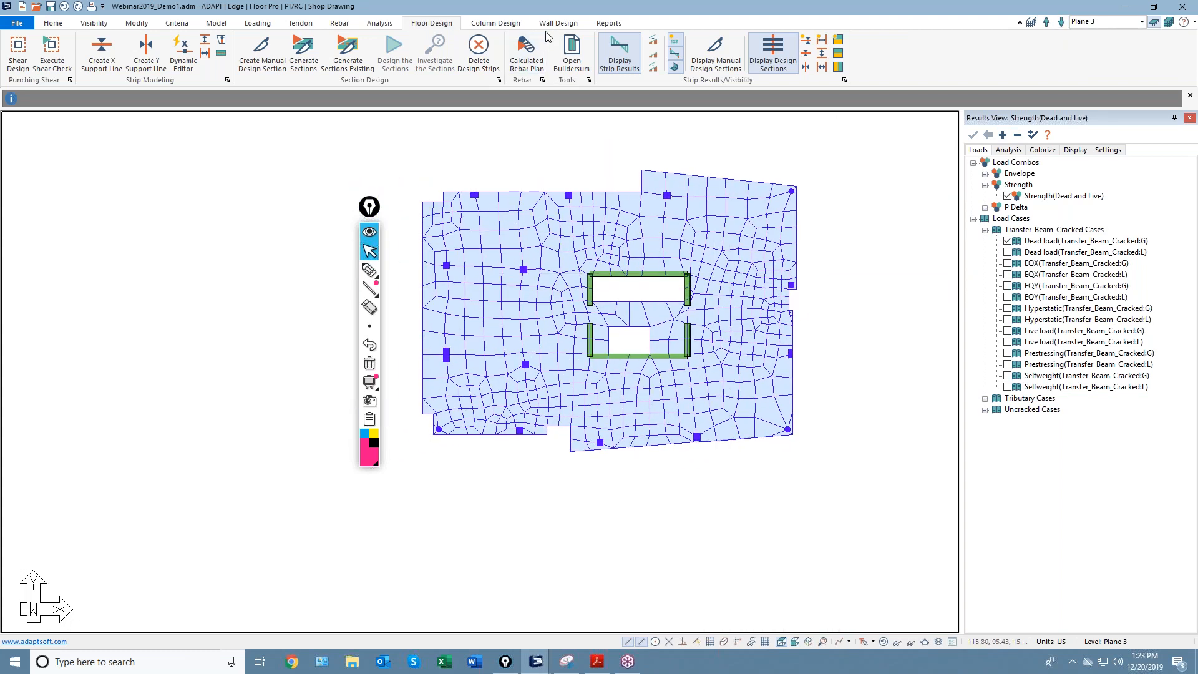
pyautogui.click(1062, 22)
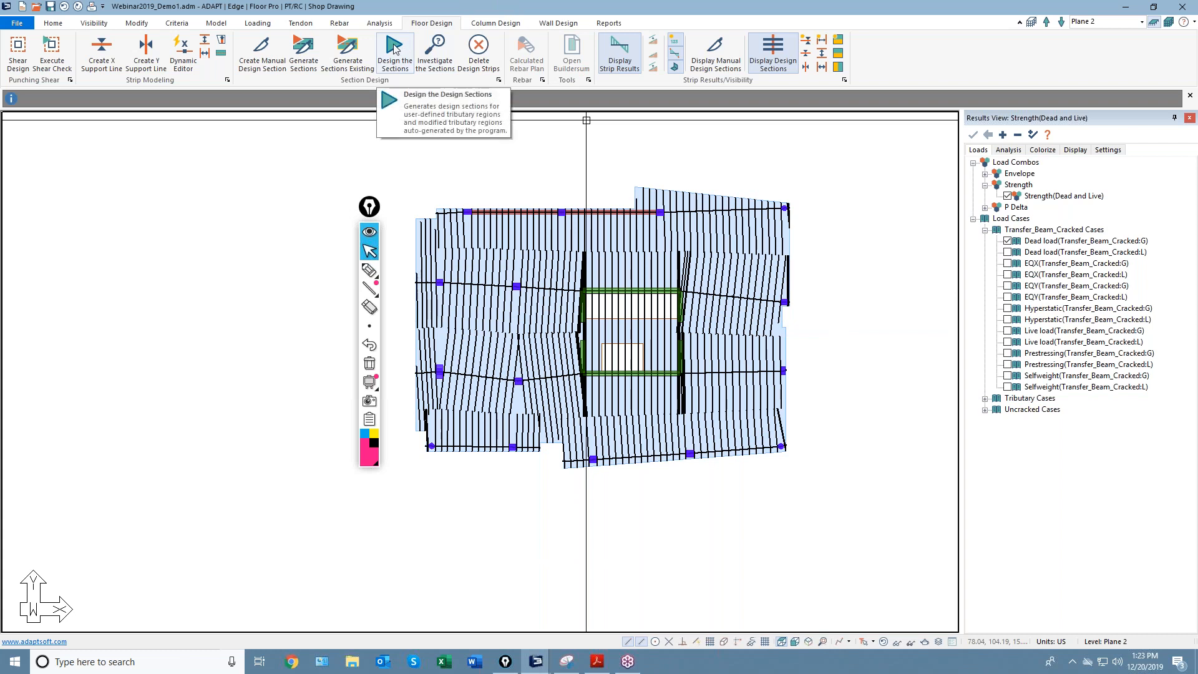
pyautogui.click(394, 53)
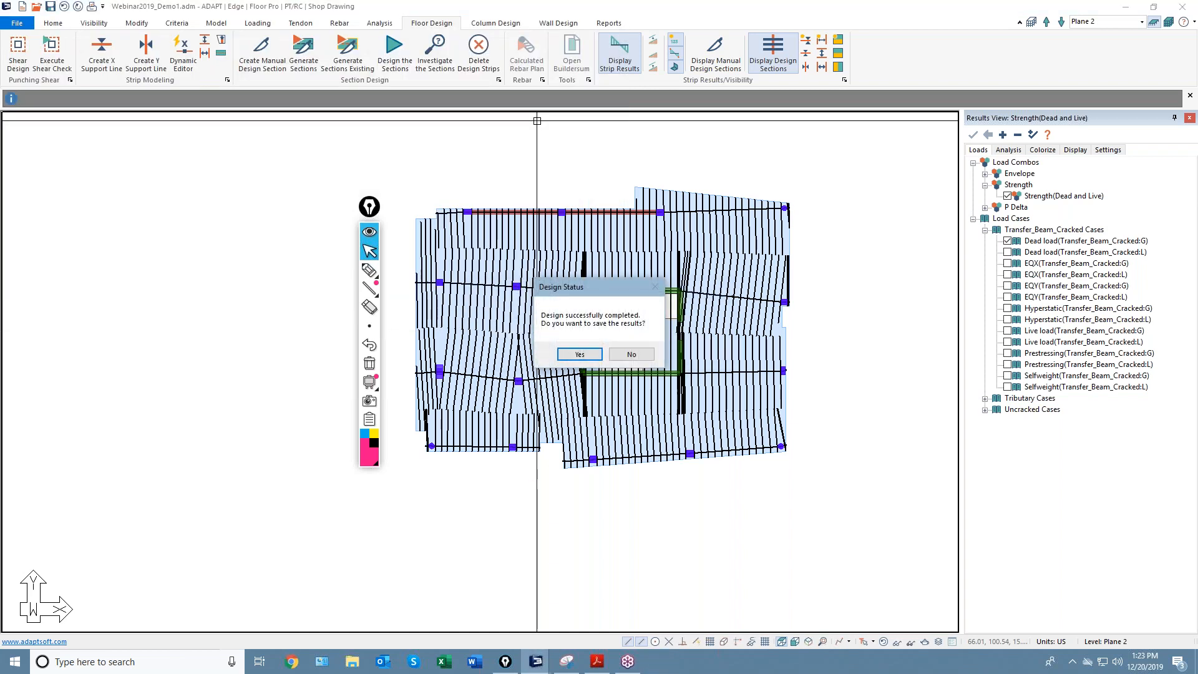
pyautogui.click(568, 357)
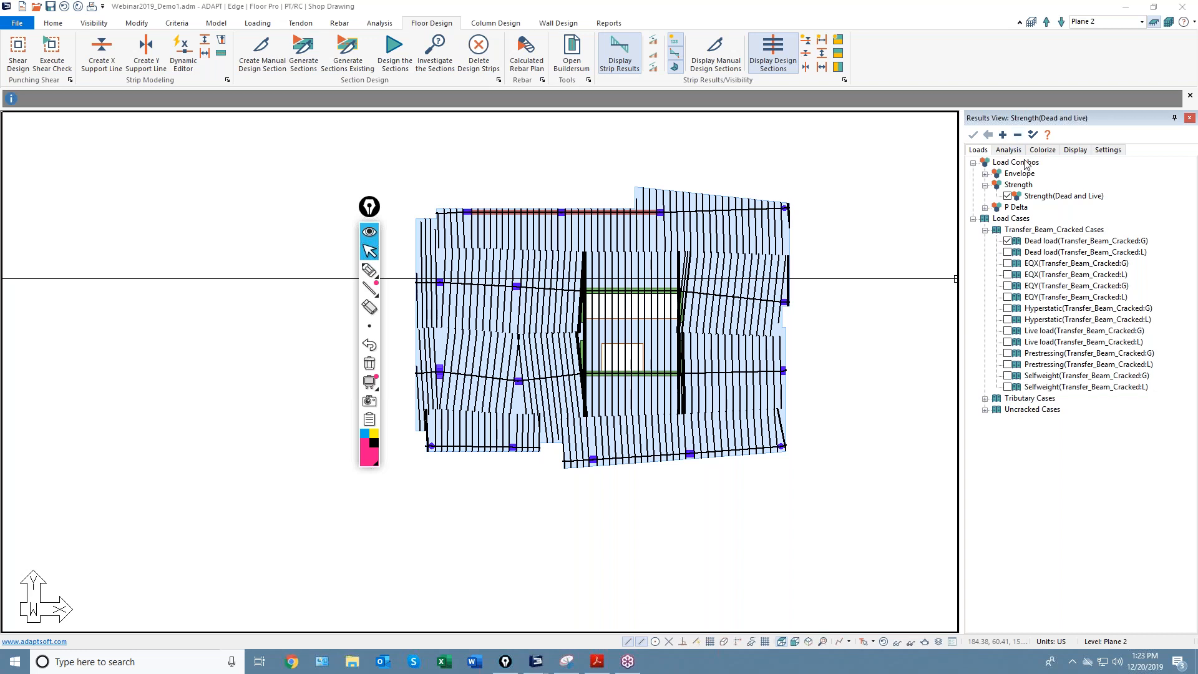
# Plot the Calculated (required) longitudinal reinforcement diagrams from Design Sections on the Plane 2 slab.
pyautogui.click(1007, 150)
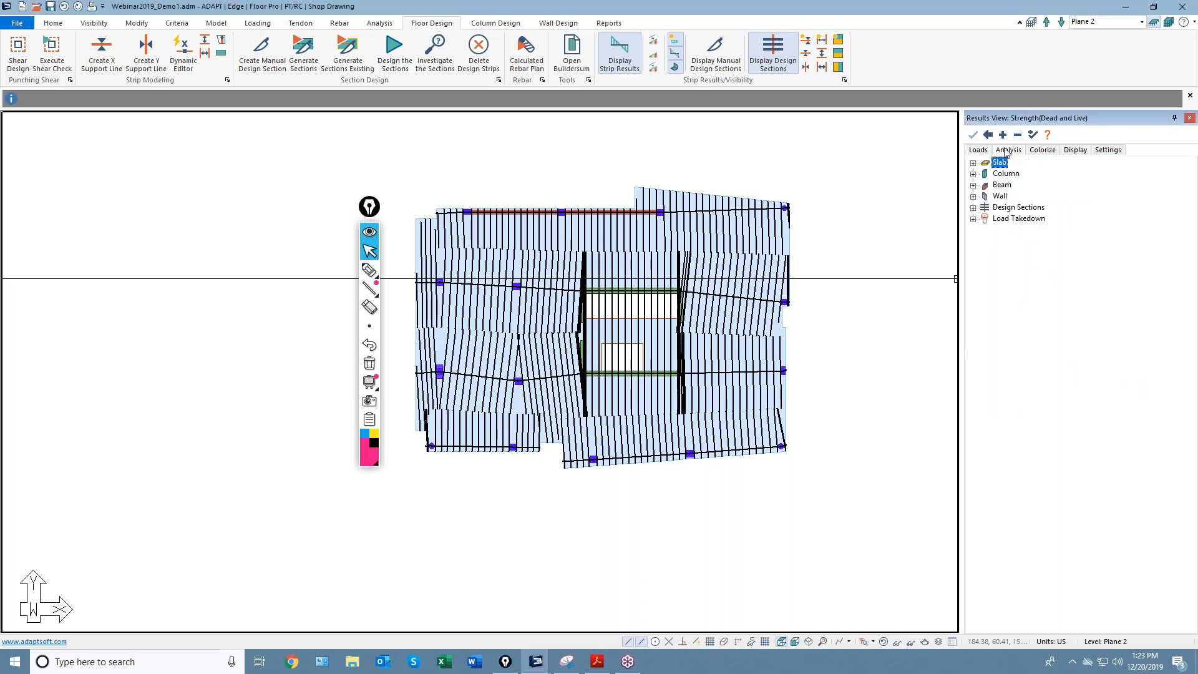
pyautogui.click(972, 208)
pyautogui.click(369, 270)
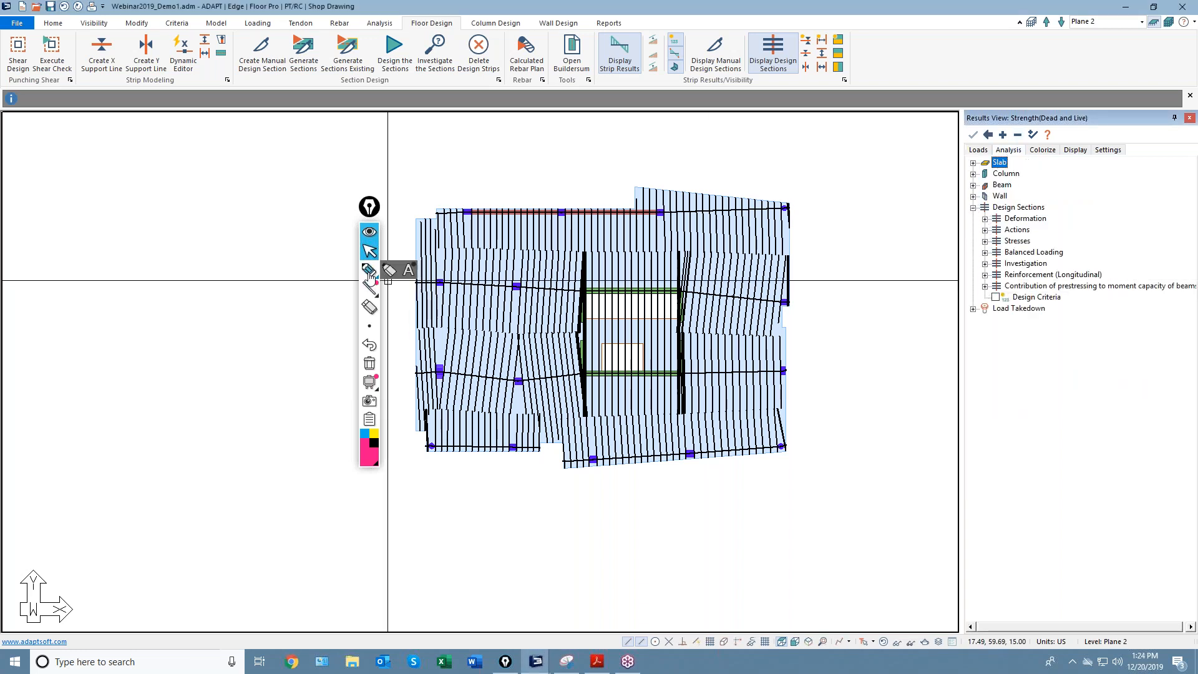
pyautogui.moveTo(1127, 266); pyautogui.dragTo(1104, 272)
pyautogui.click(368, 251)
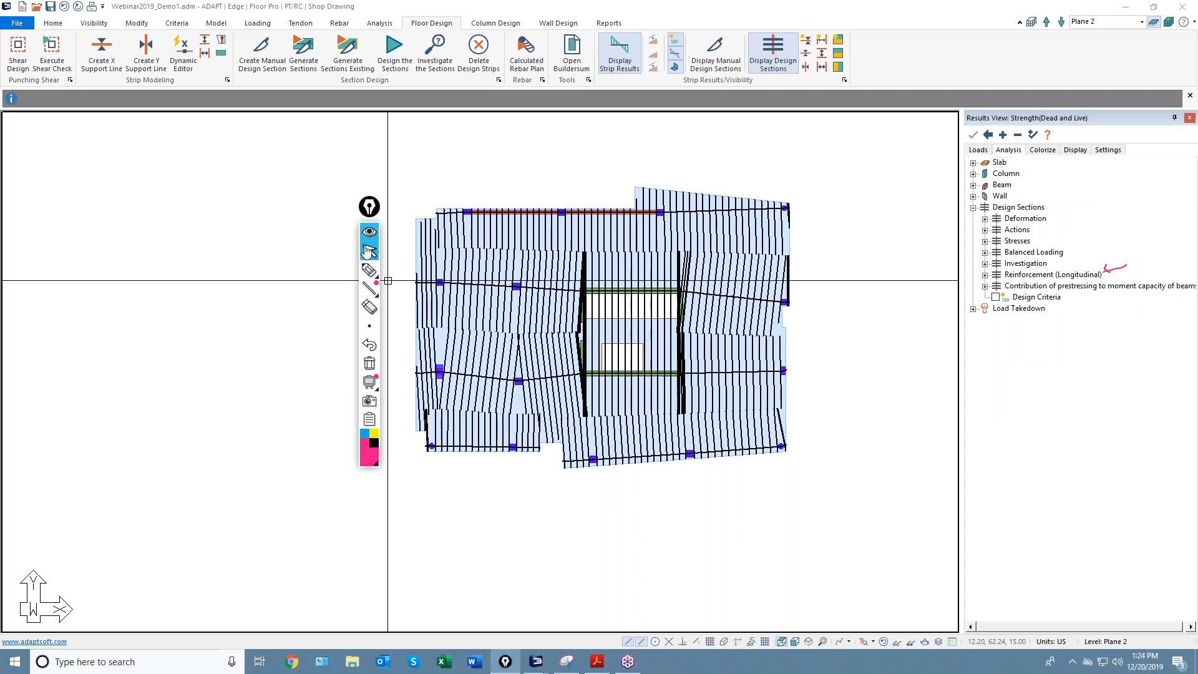
pyautogui.click(985, 276)
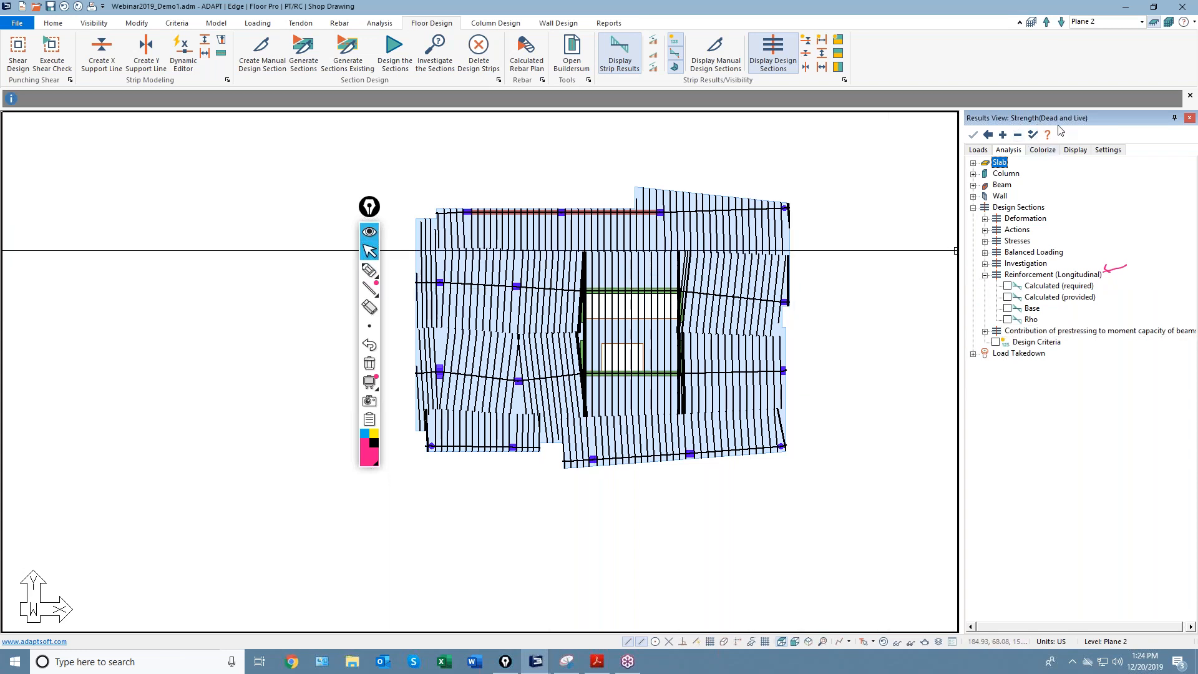
pyautogui.click(1007, 286)
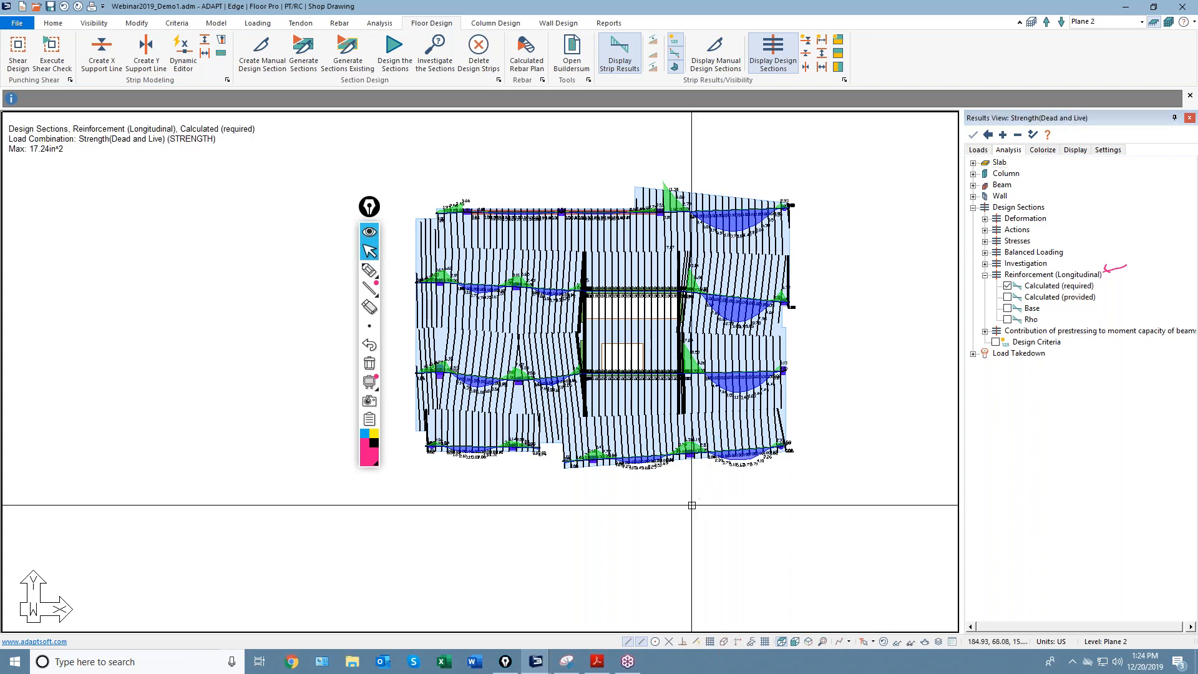
# Bring up the Results View settings to edit the diagram font height.
pyautogui.scroll(2, 717, 362)
pyautogui.scroll(3, 752, 250)
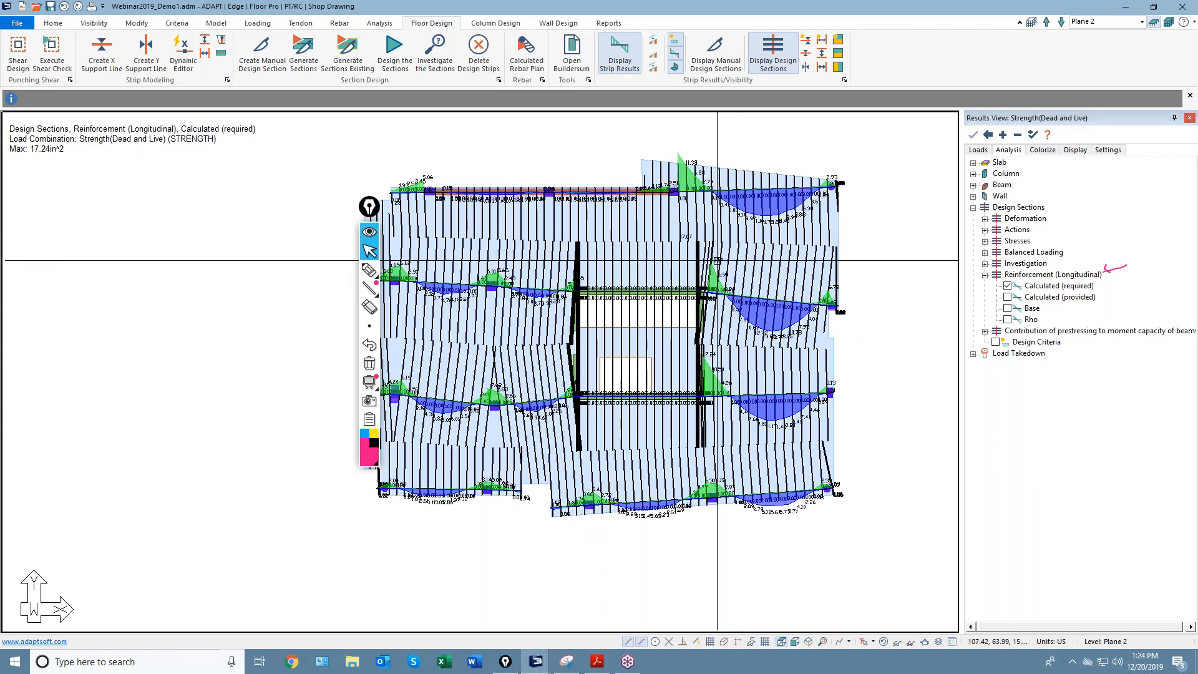
pyautogui.scroll(2, 754, 257)
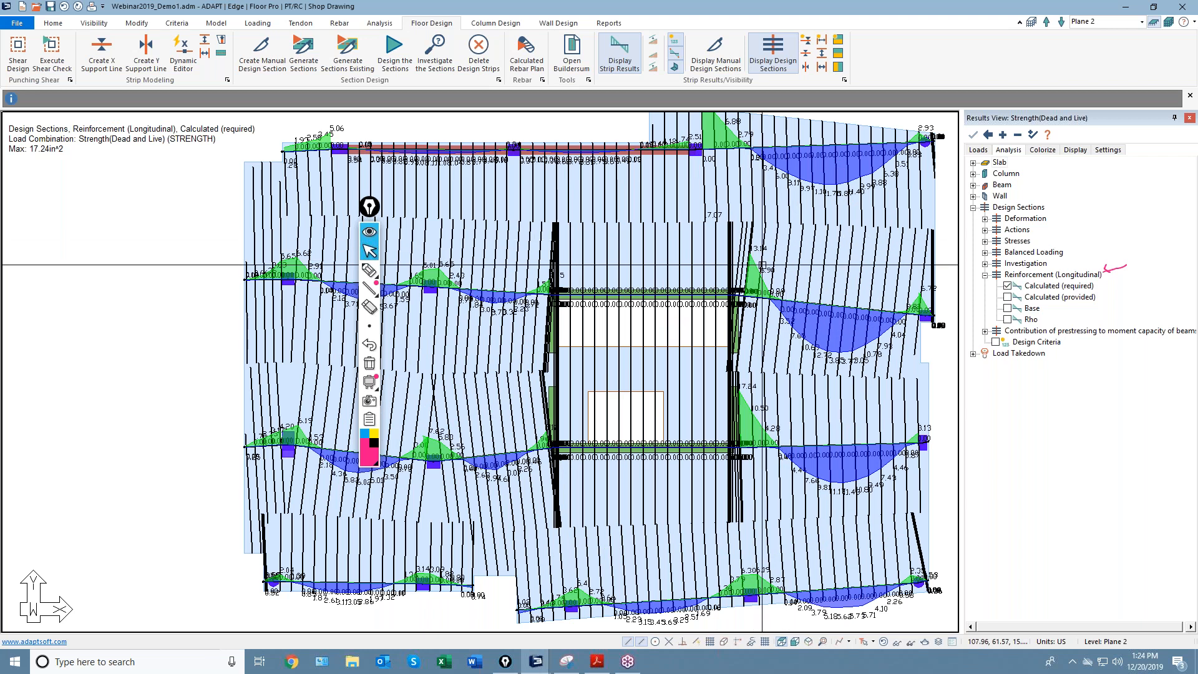
pyautogui.scroll(-1, 805, 340)
pyautogui.click(1108, 150)
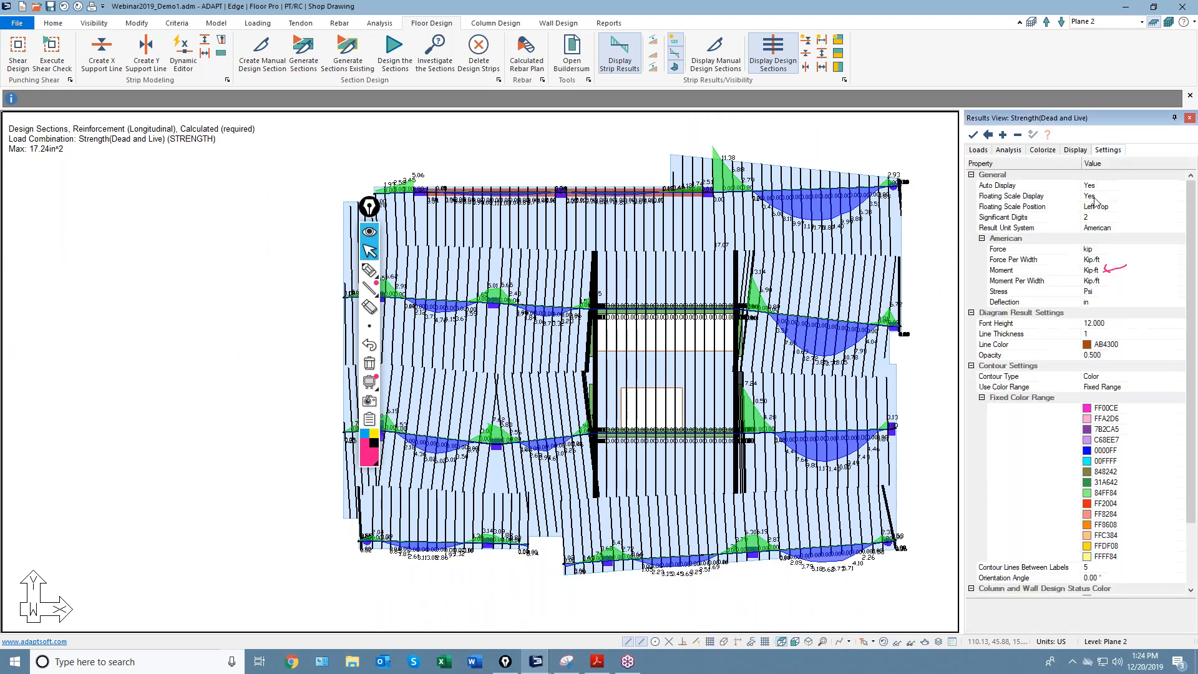
pyautogui.click(1107, 324)
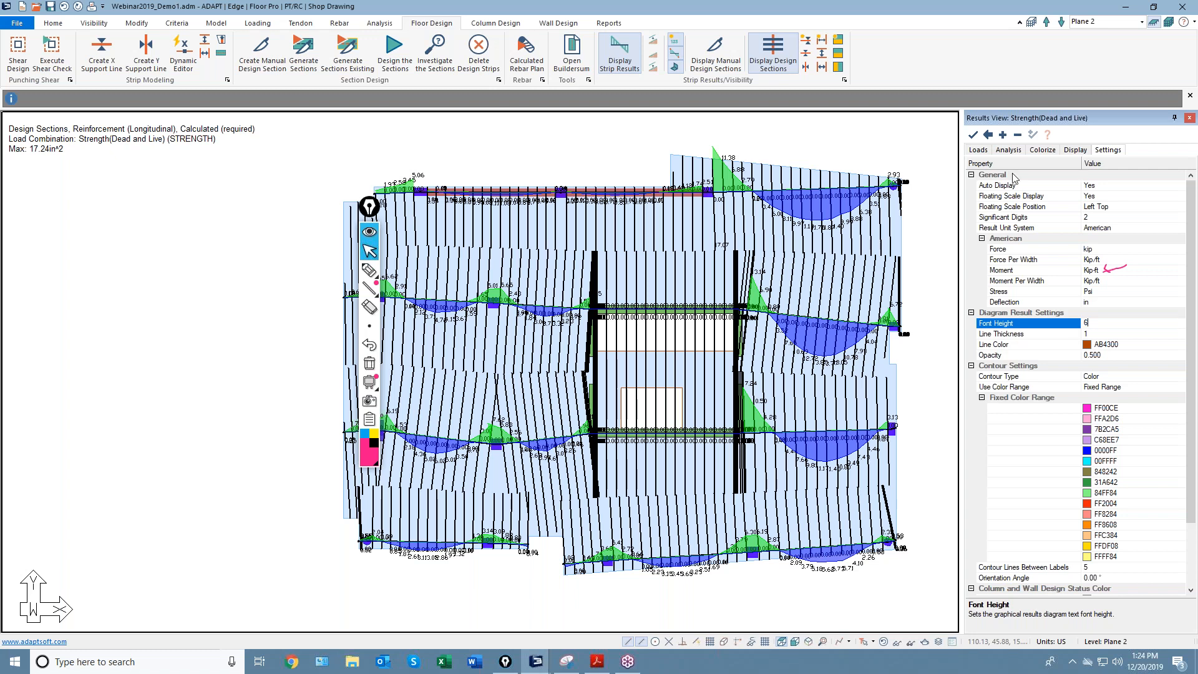
# Change the diagram font height from 12 to 6 and zoom to check the labels.
pyautogui.click(974, 136)
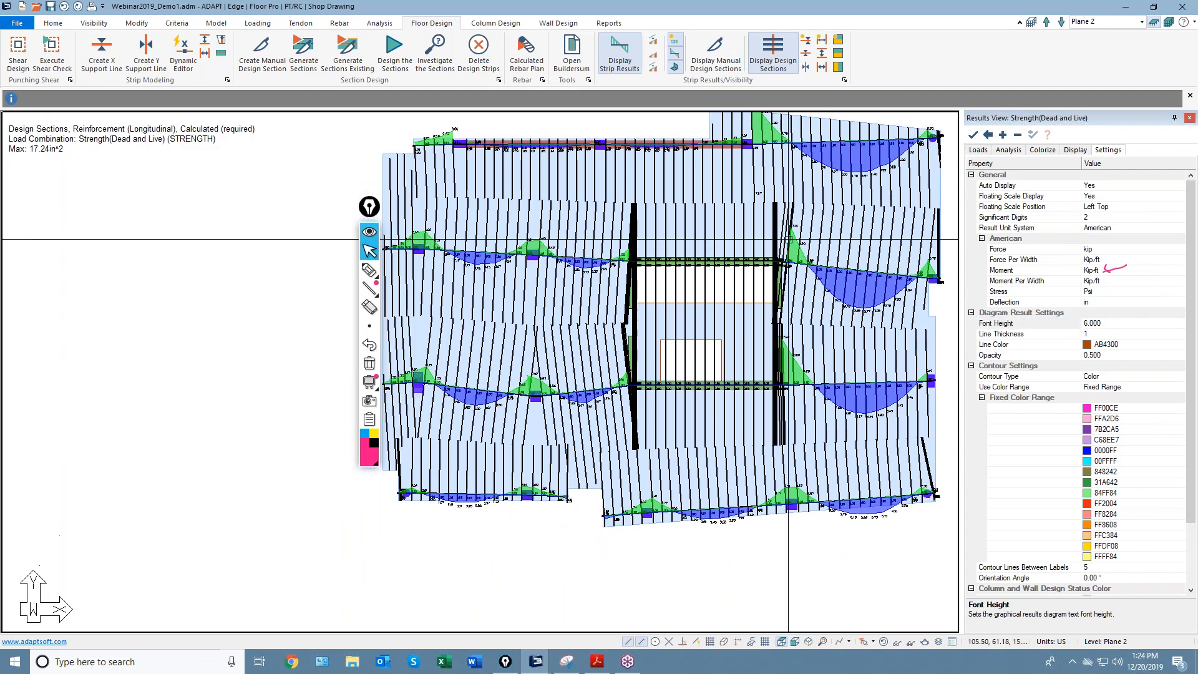
pyautogui.scroll(3, 873, 265)
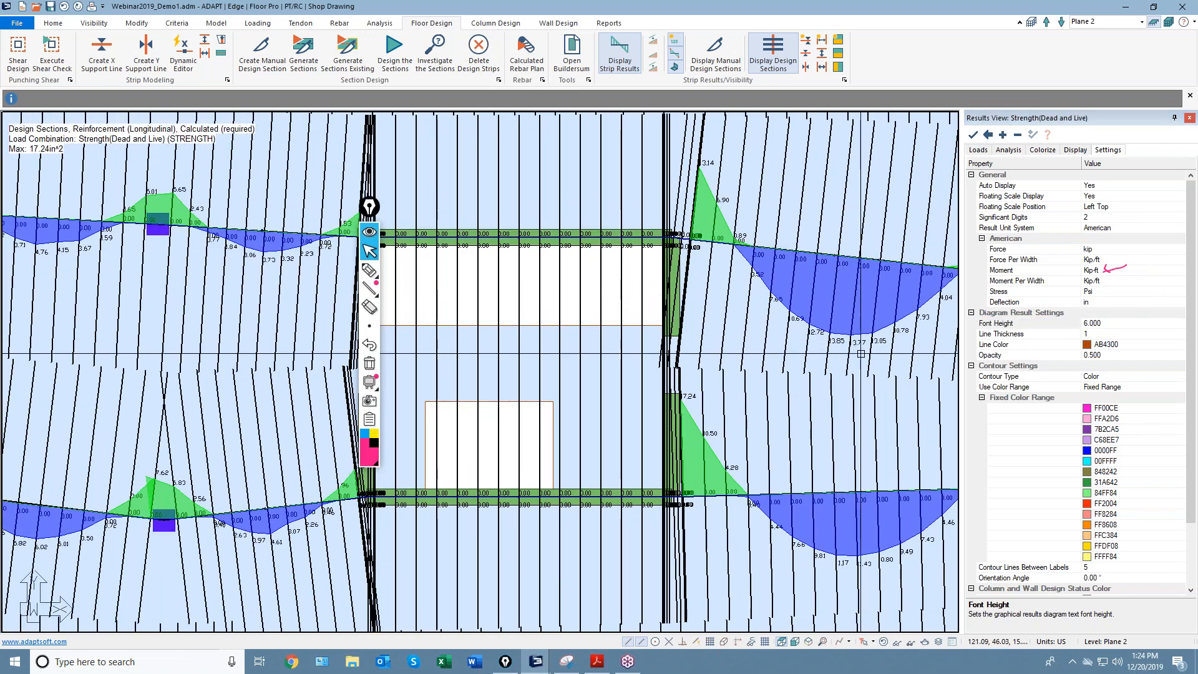
pyautogui.scroll(-1, 848, 362)
pyautogui.scroll(-1, 847, 362)
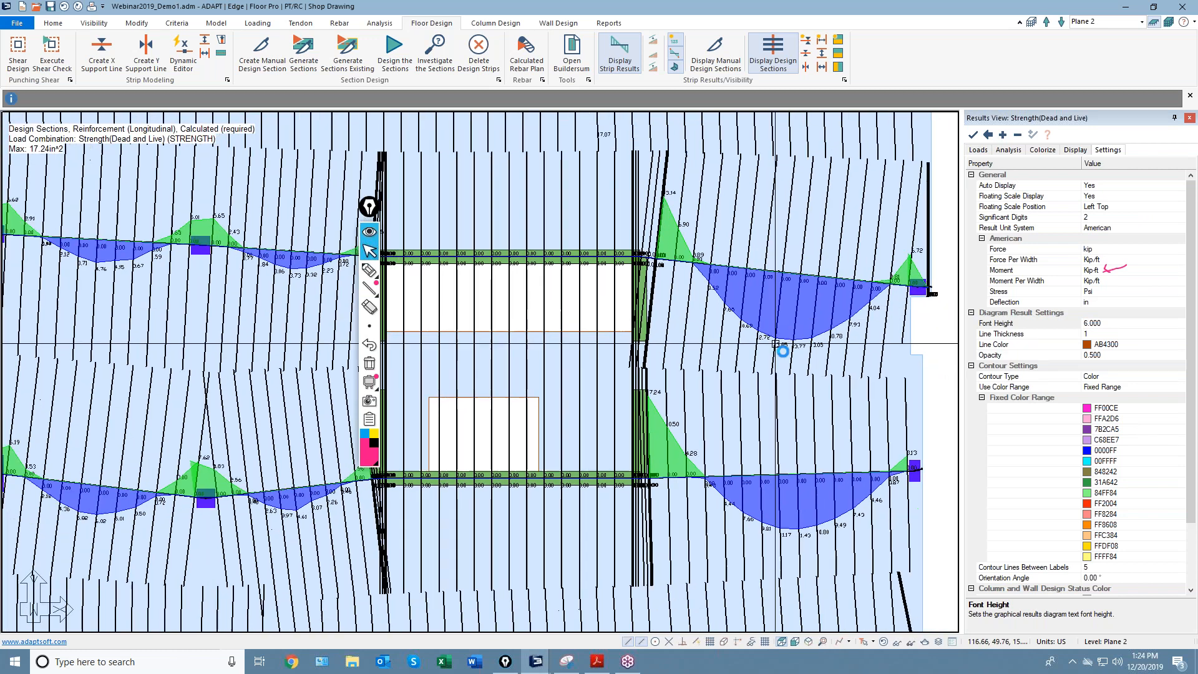
pyautogui.scroll(-3, 811, 350)
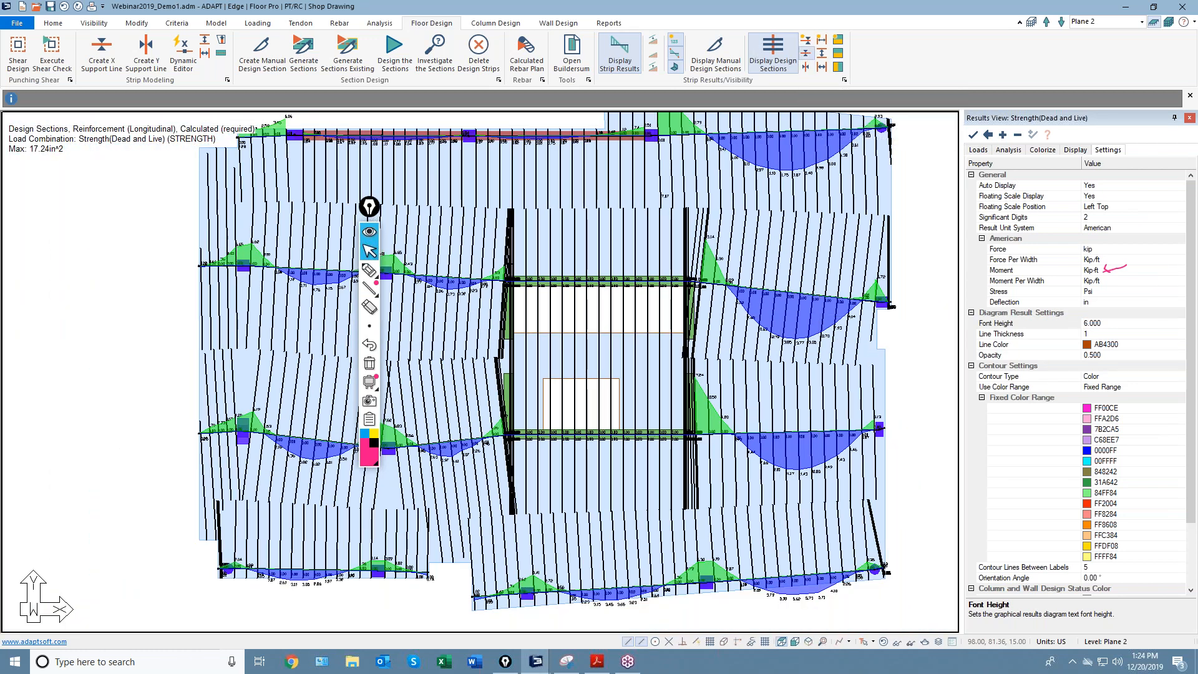
# Toggle the design sections off and on, pan the plan, and return to Analysis results.
pyautogui.click(807, 55)
pyautogui.click(806, 55)
pyautogui.moveTo(695, 281); pyautogui.dragTo(701, 299, button='middle')
pyautogui.scroll(-2, 702, 299)
pyautogui.scroll(1, 701, 300)
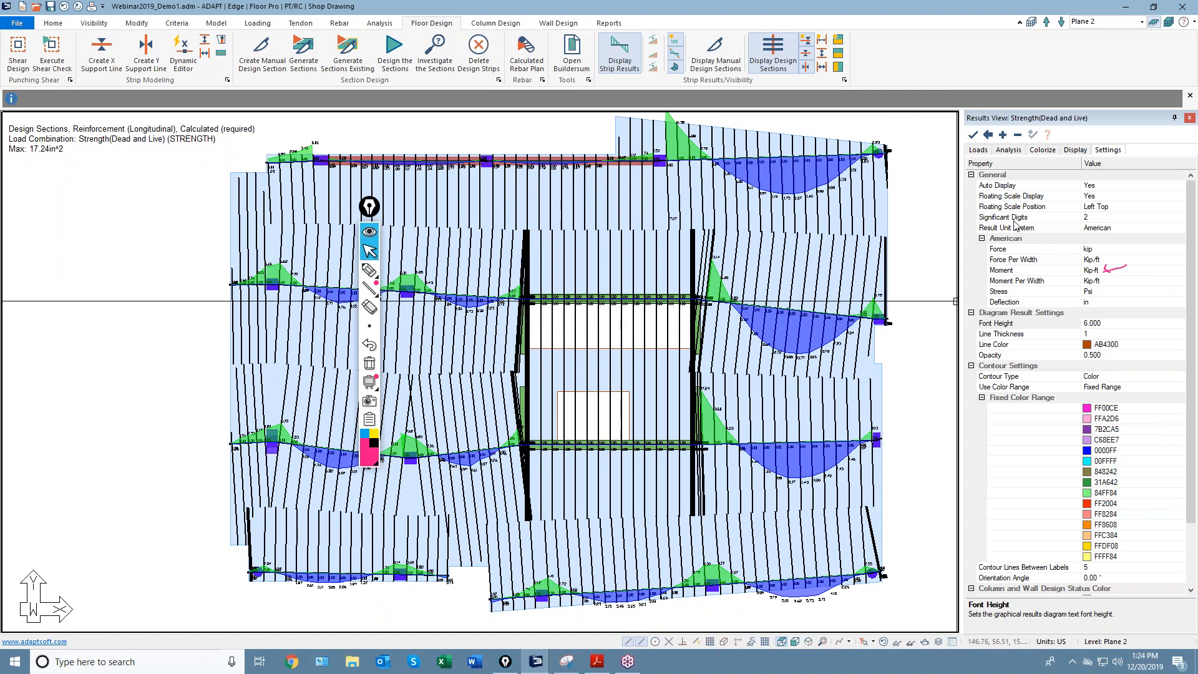
pyautogui.click(976, 151)
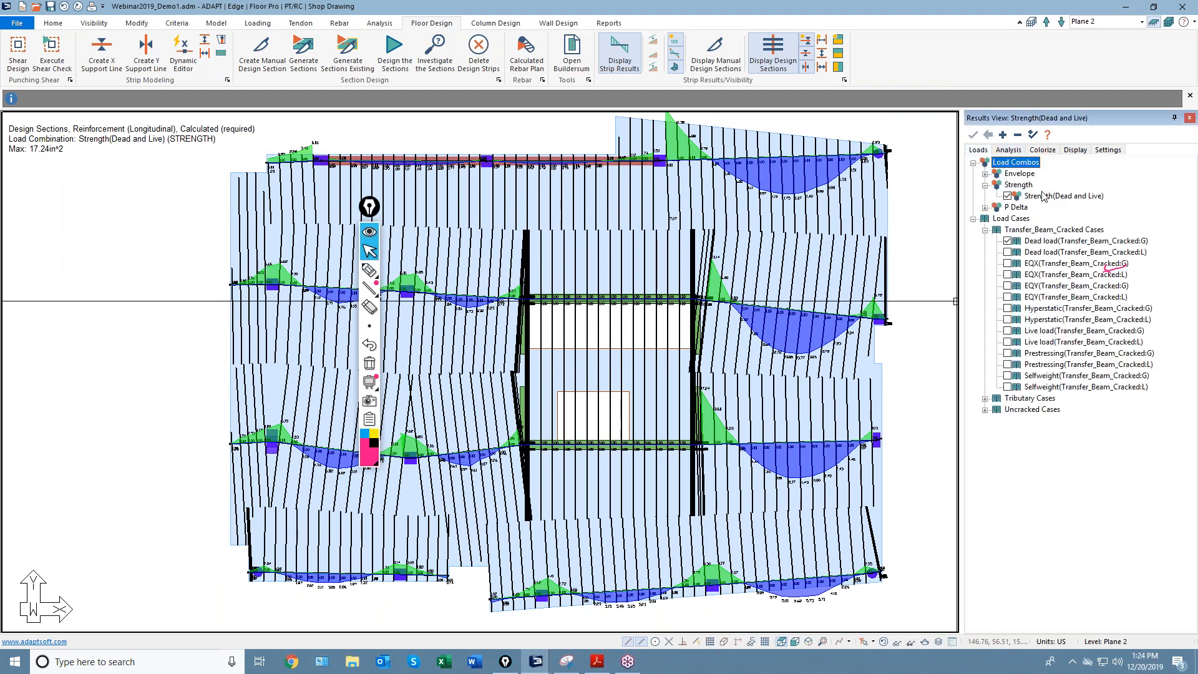
pyautogui.click(1009, 151)
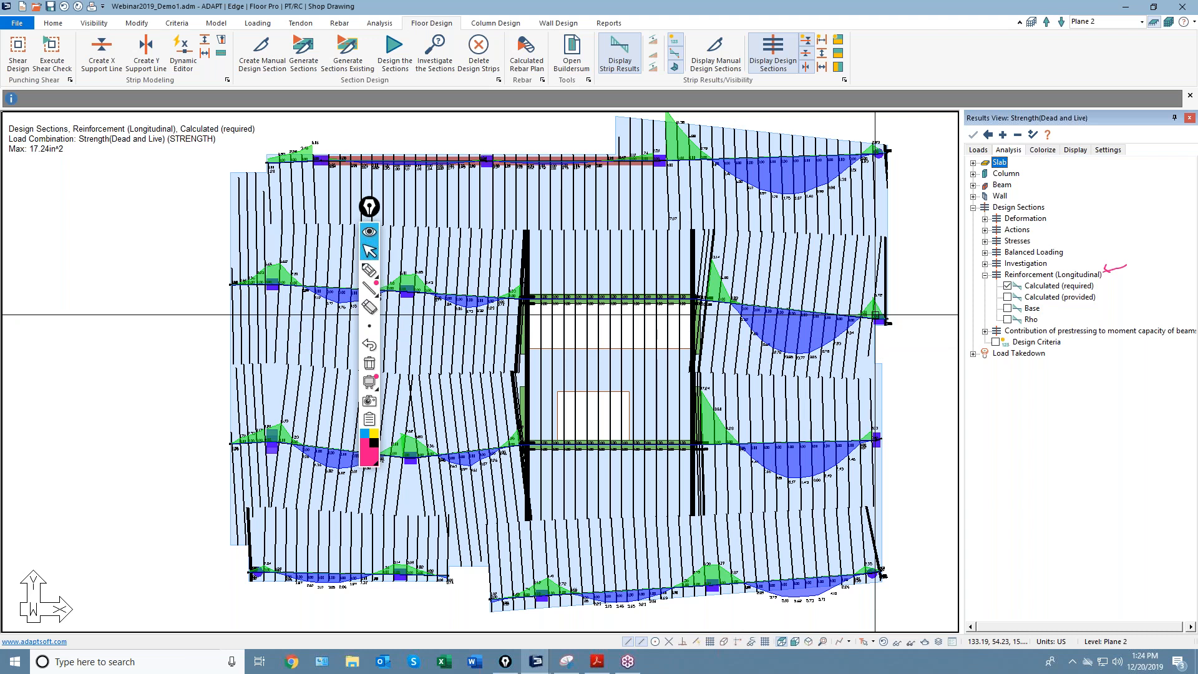
# Generate a calculated rebar plan for the Strength(Dead and Live) load combination.
pyautogui.click(1007, 297)
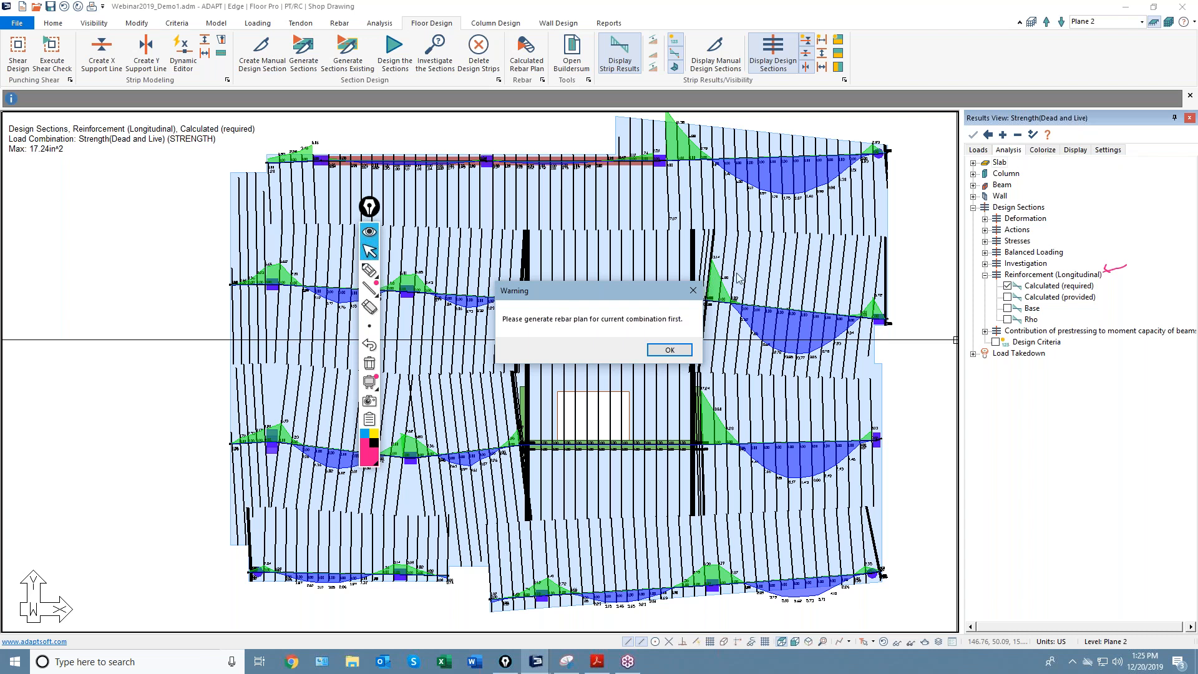
pyautogui.click(668, 350)
pyautogui.click(526, 53)
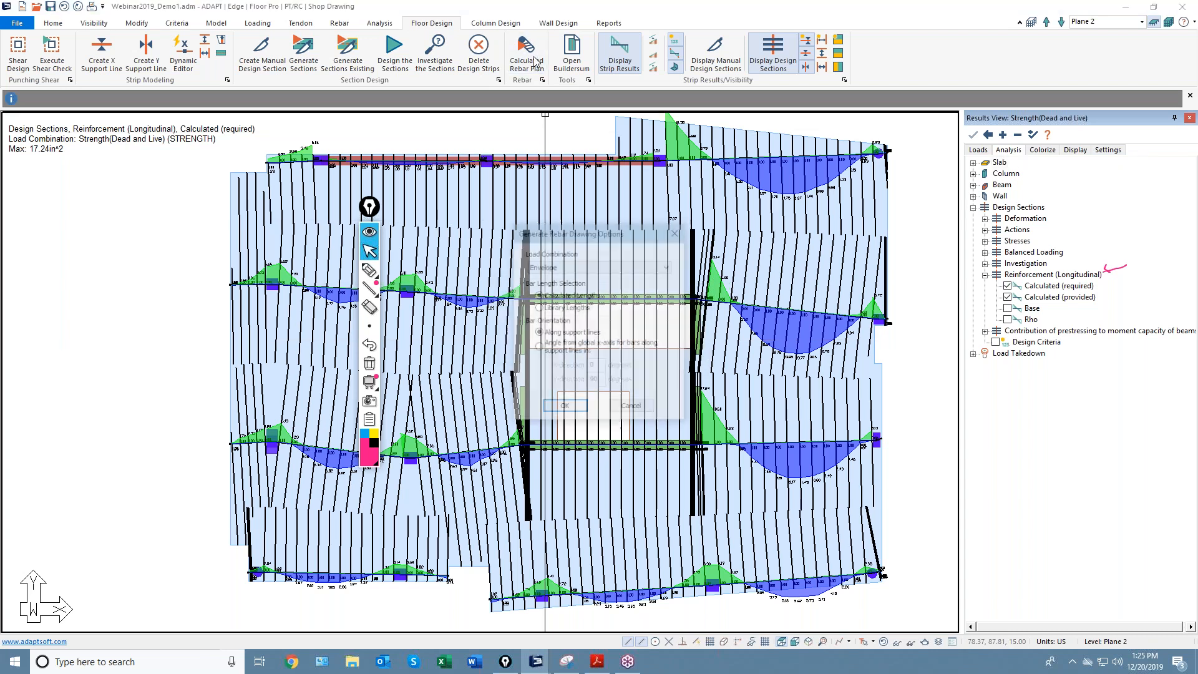
pyautogui.click(572, 272)
pyautogui.click(576, 305)
pyautogui.click(564, 408)
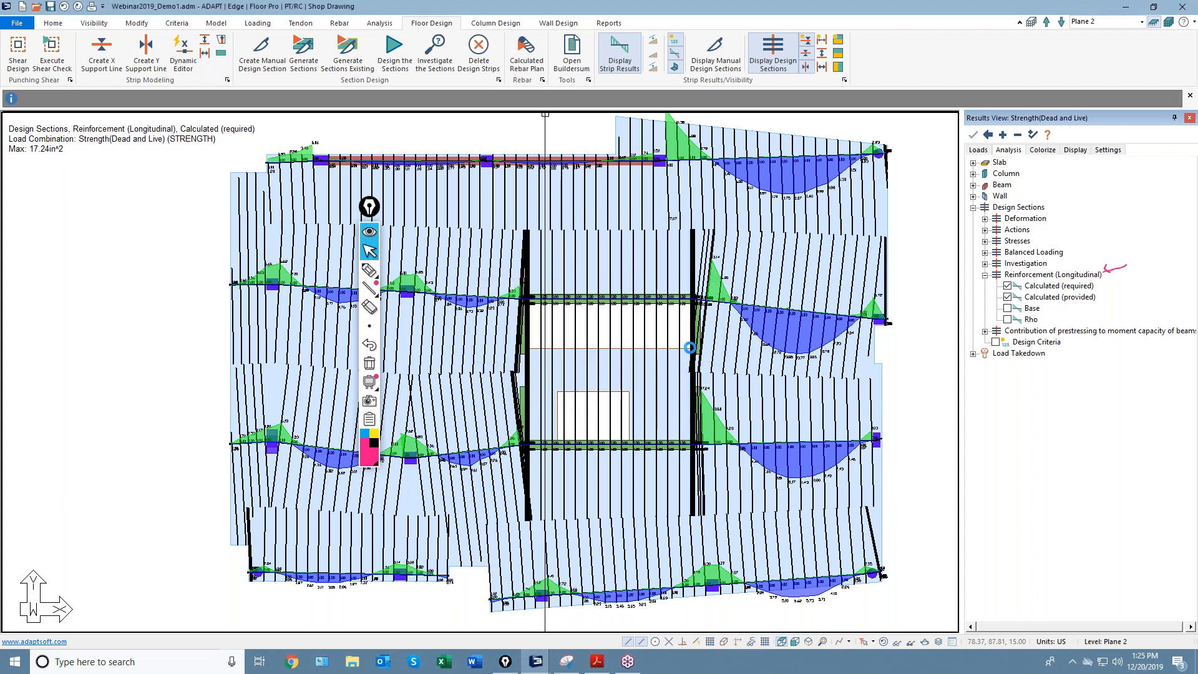
pyautogui.click(701, 354)
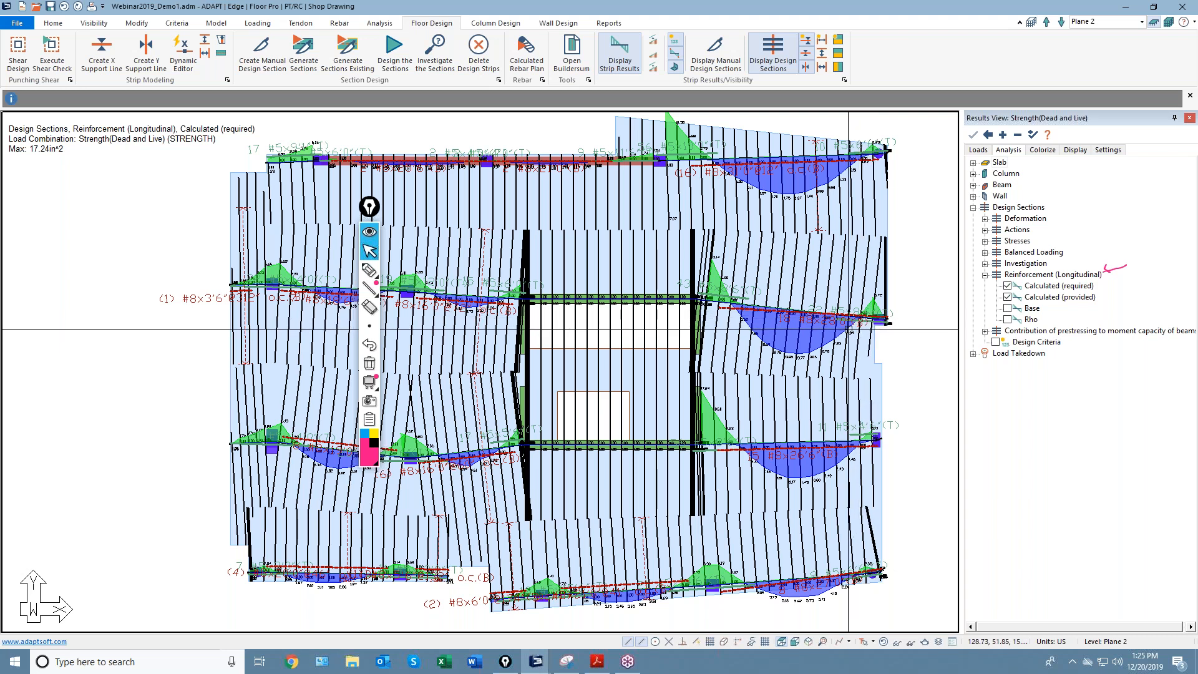
# Uncheck the Calculated (provided) and Calculated (required) longitudinal reinforcement diagrams.
pyautogui.click(1007, 298)
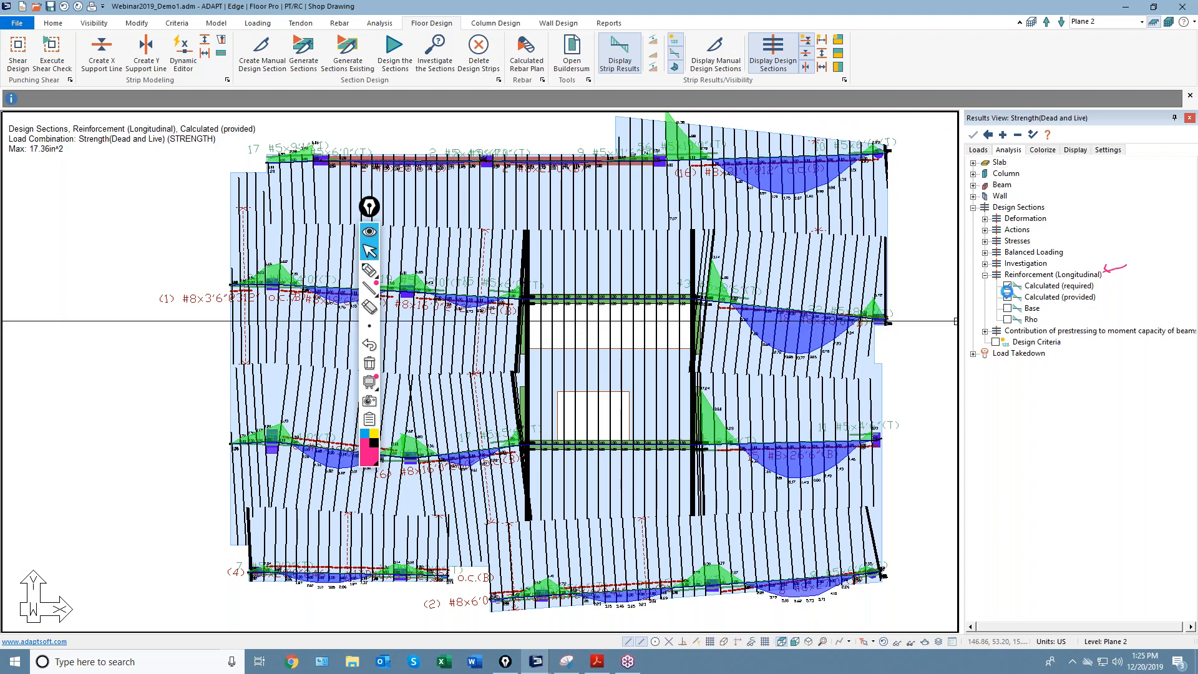
pyautogui.click(1007, 285)
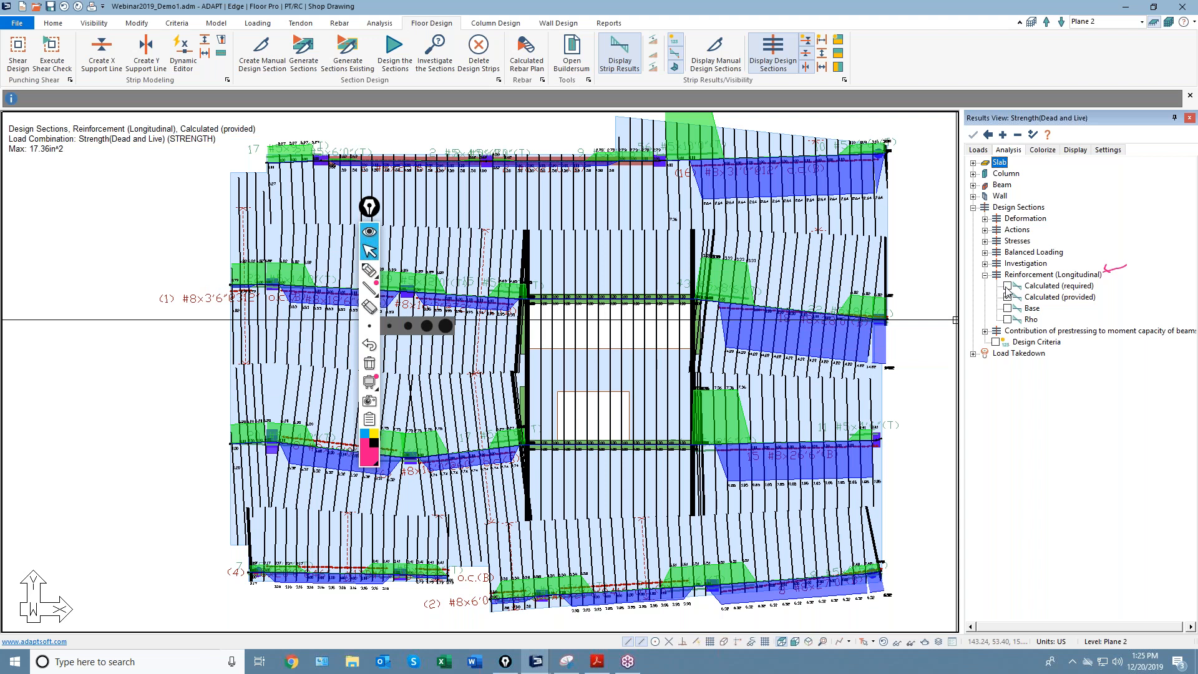
pyautogui.click(1059, 285)
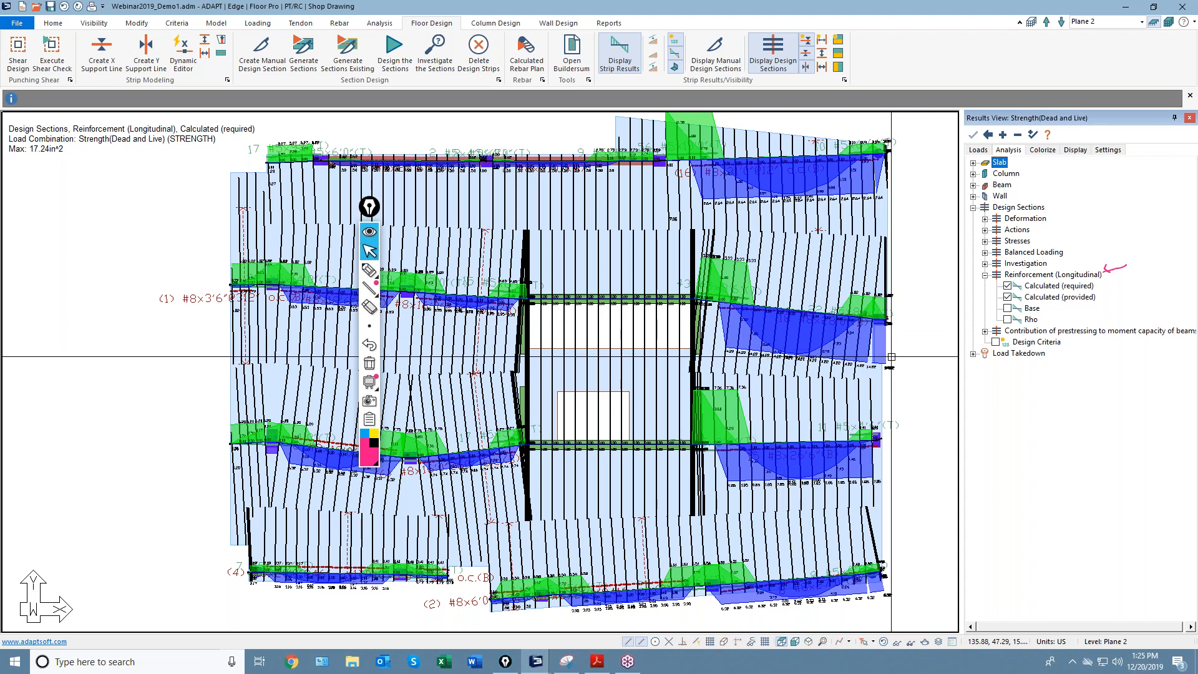
pyautogui.scroll(-1, 891, 357)
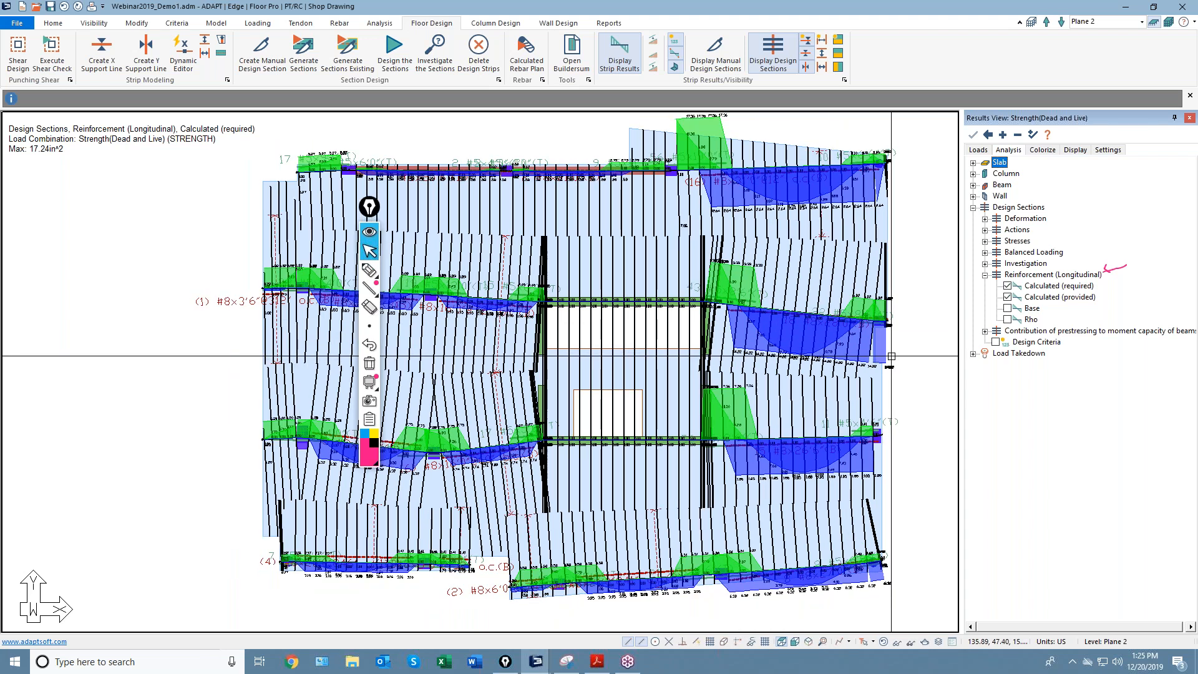
pyautogui.click(1007, 297)
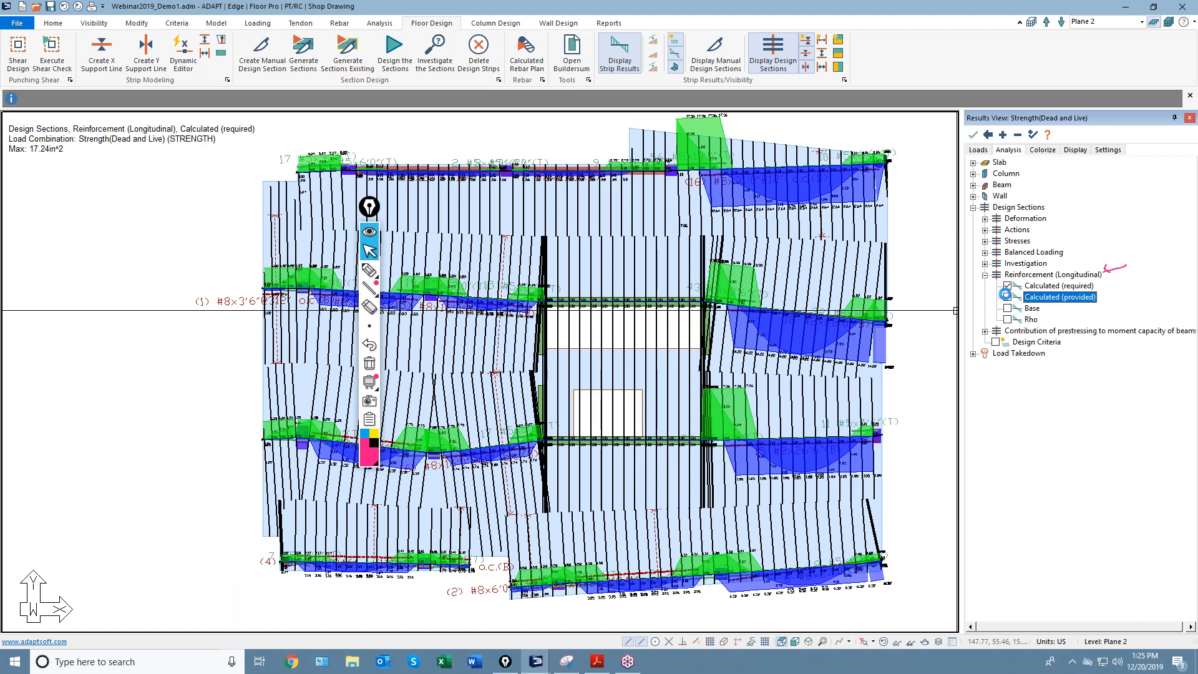
pyautogui.click(1007, 286)
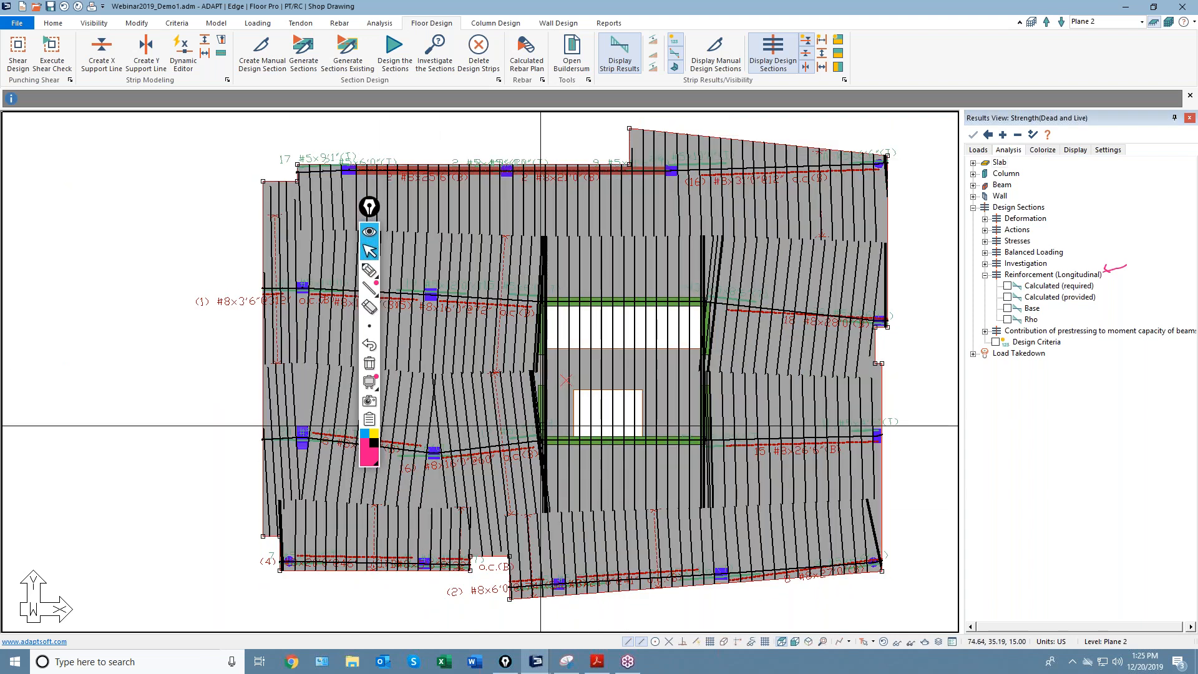
pyautogui.click(339, 23)
# Create an automatic bottom mesh of #5 bars at 12.00 spacing in both directions.
pyautogui.click(159, 56)
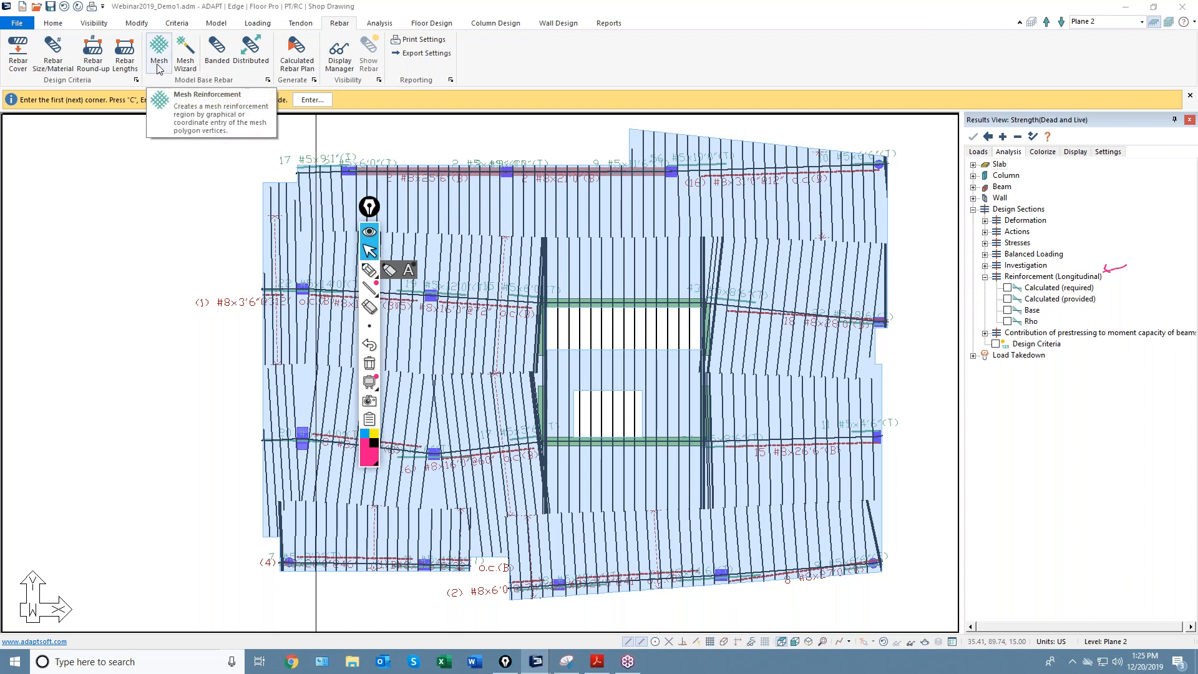
pyautogui.rightClick(228, 184)
pyautogui.click(249, 192)
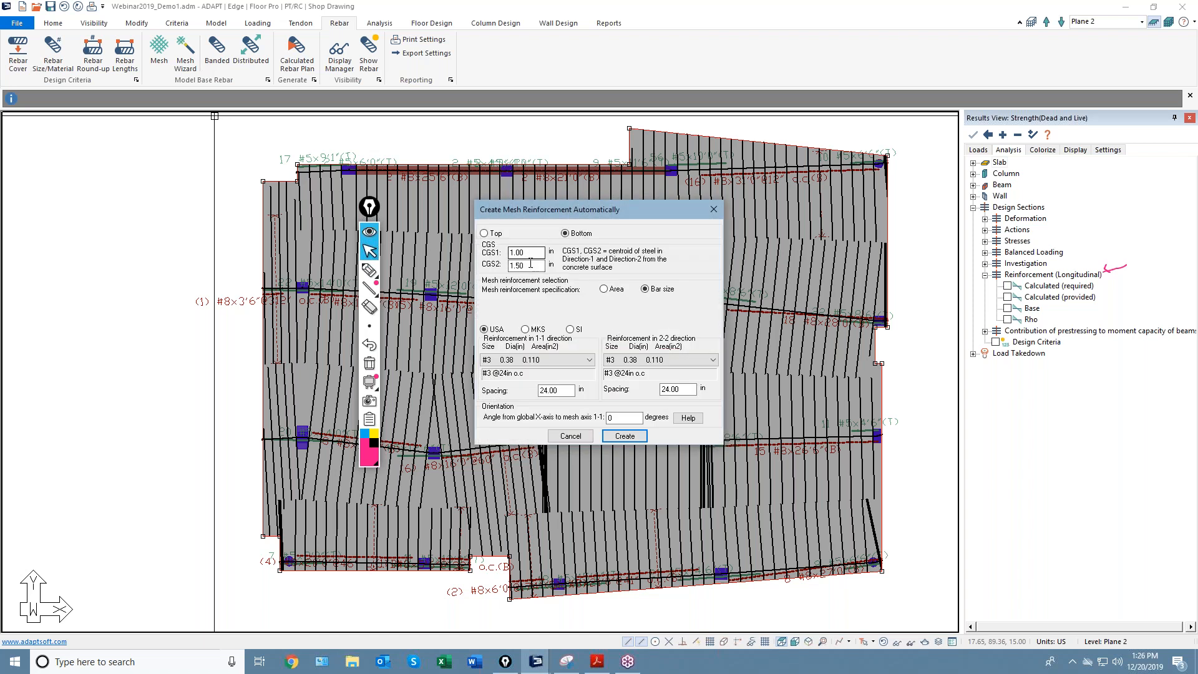
pyautogui.click(544, 360)
pyautogui.click(506, 392)
pyautogui.doubleClick(552, 391)
pyautogui.write('12.00')
pyautogui.click(632, 363)
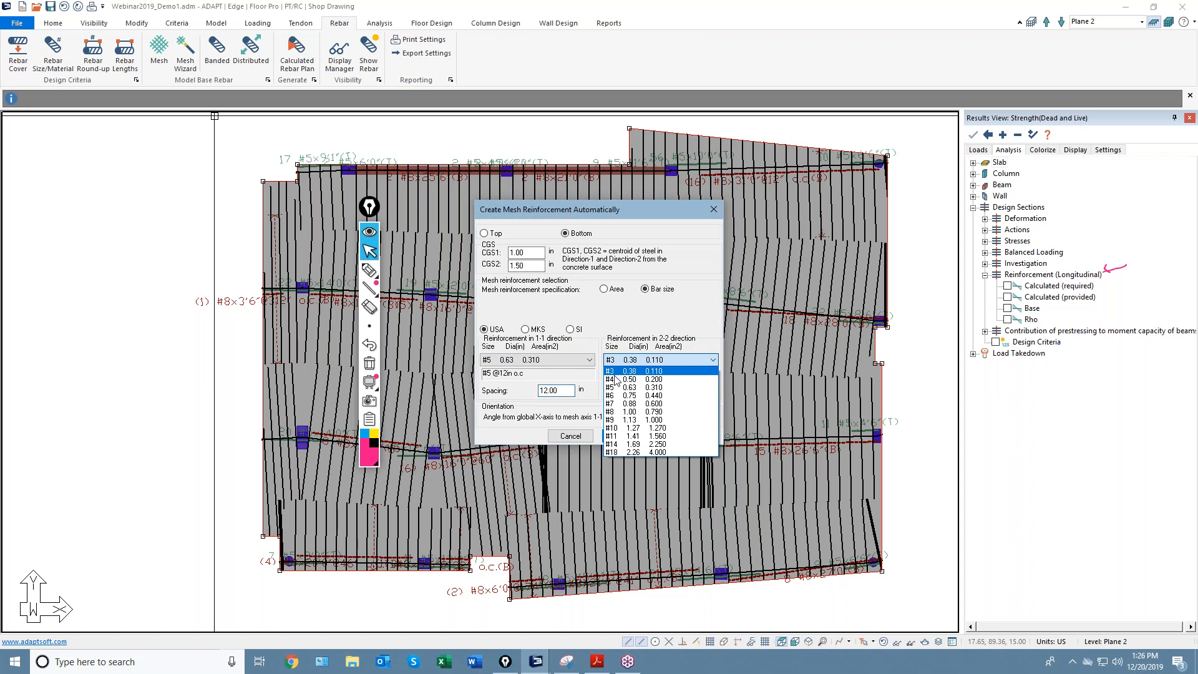
pyautogui.click(638, 391)
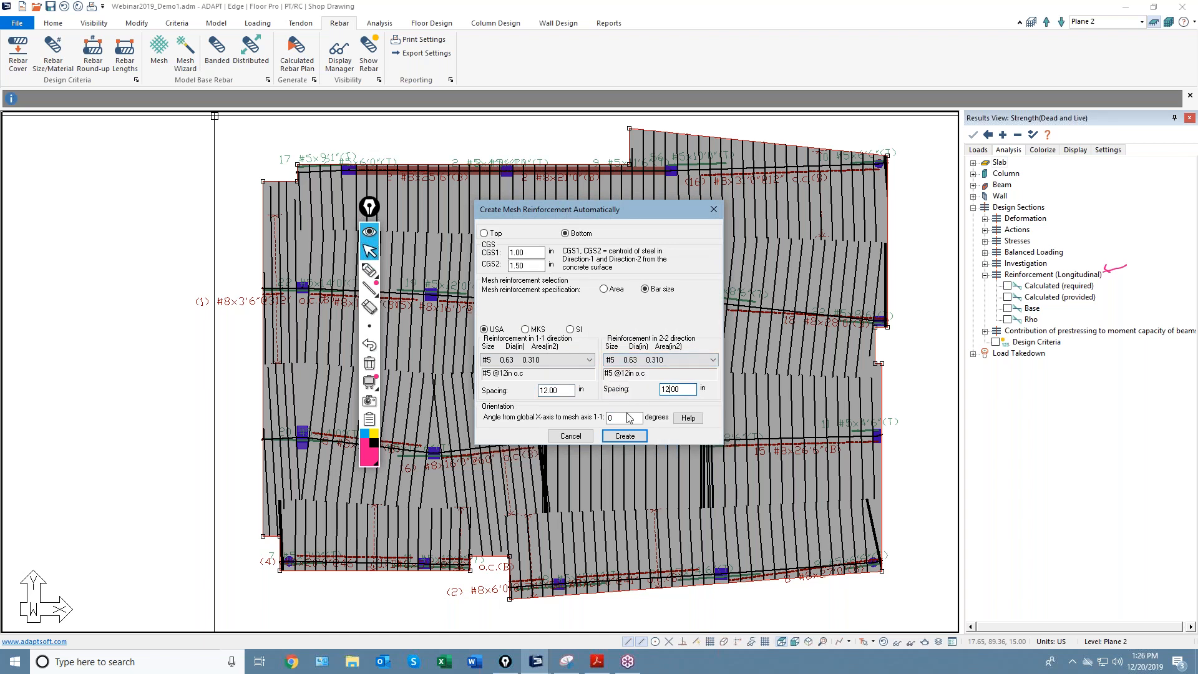
pyautogui.click(624, 435)
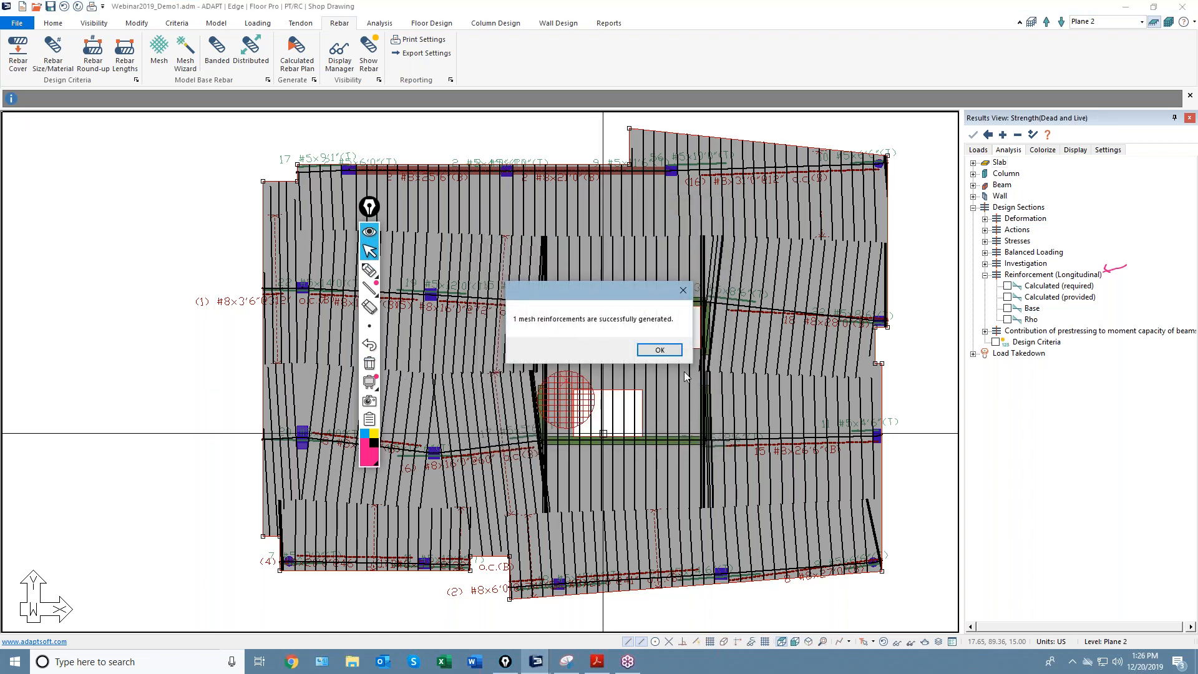
pyautogui.click(662, 350)
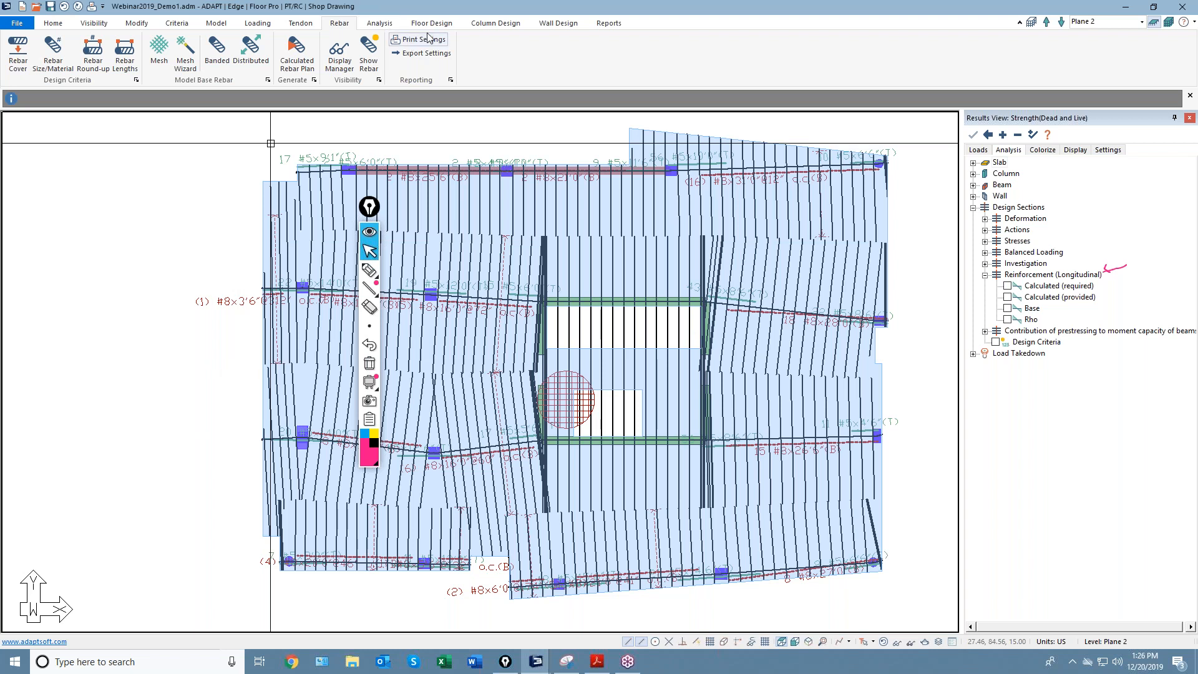
pyautogui.click(427, 25)
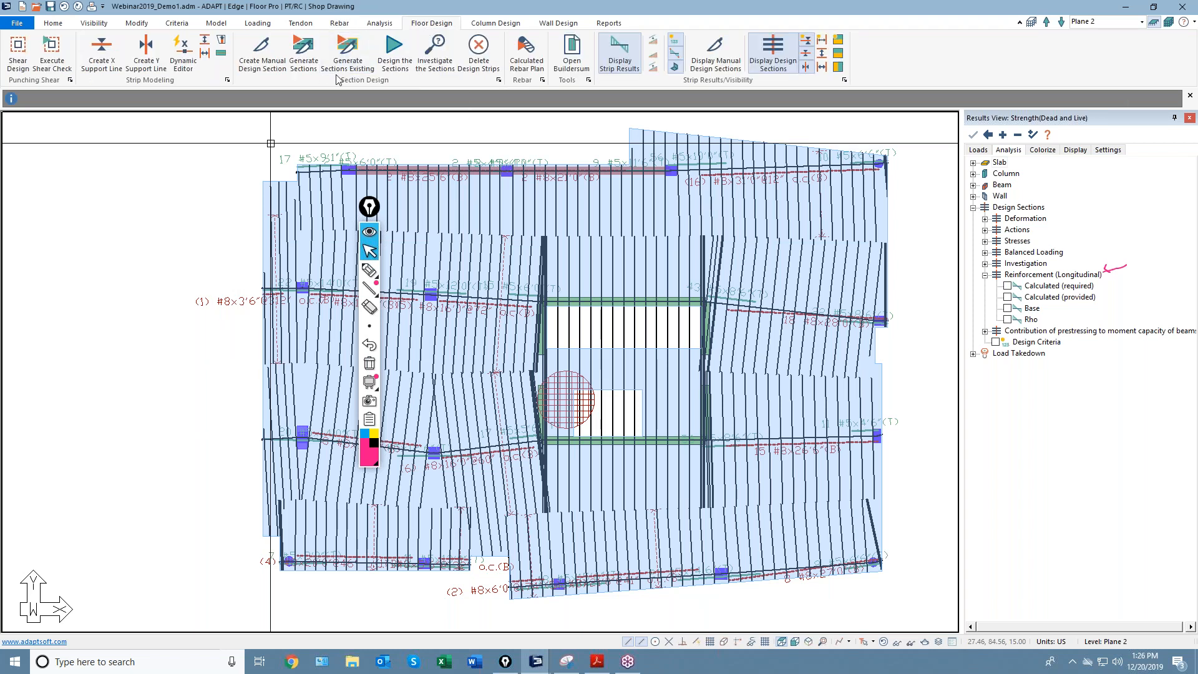
# Redesign the sections, save the results, and plot Base longitudinal reinforcement (max 10.03 in^2).
pyautogui.click(391, 55)
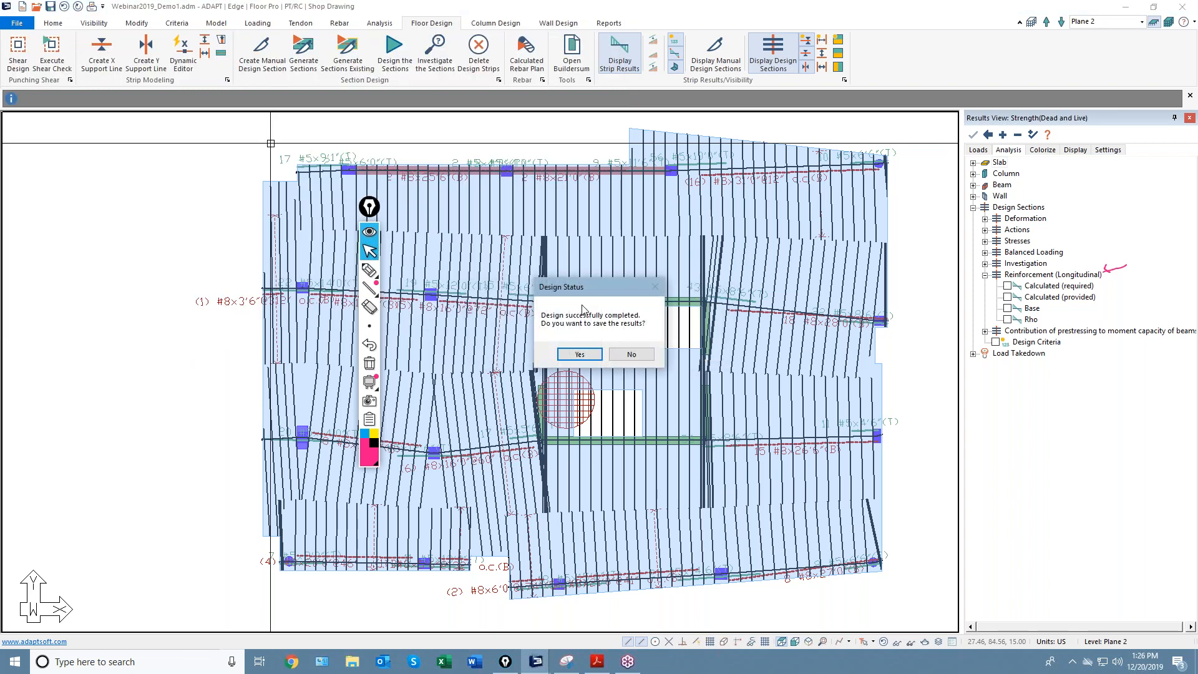
pyautogui.click(579, 354)
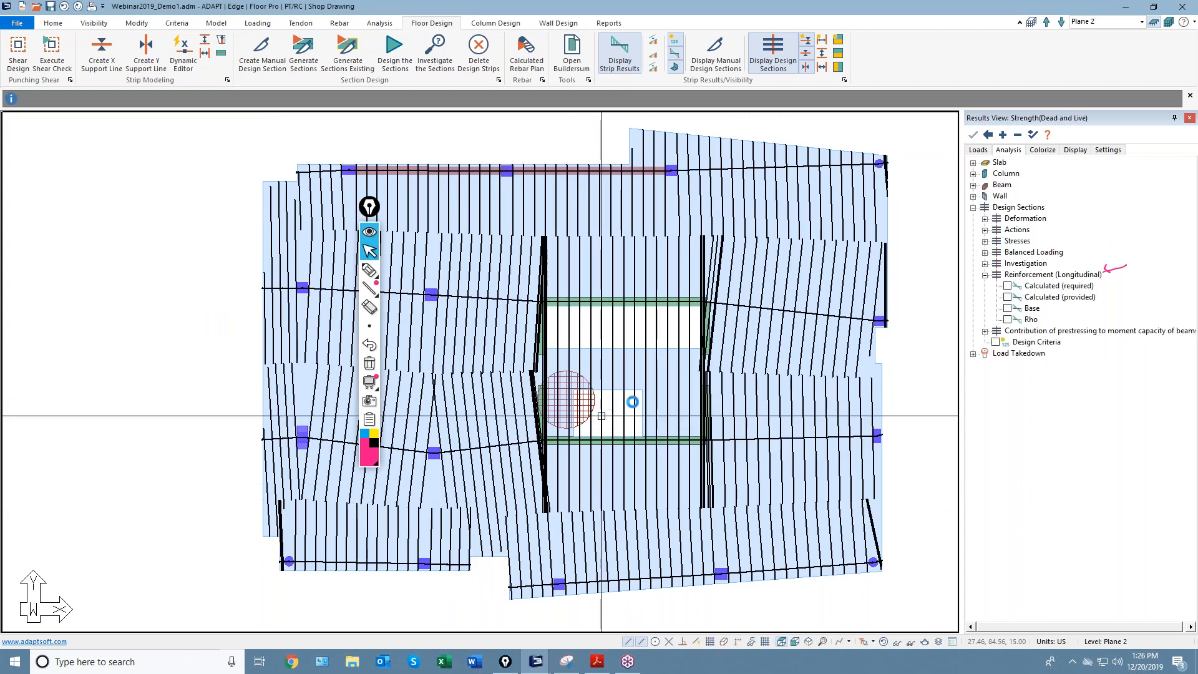
pyautogui.click(1008, 309)
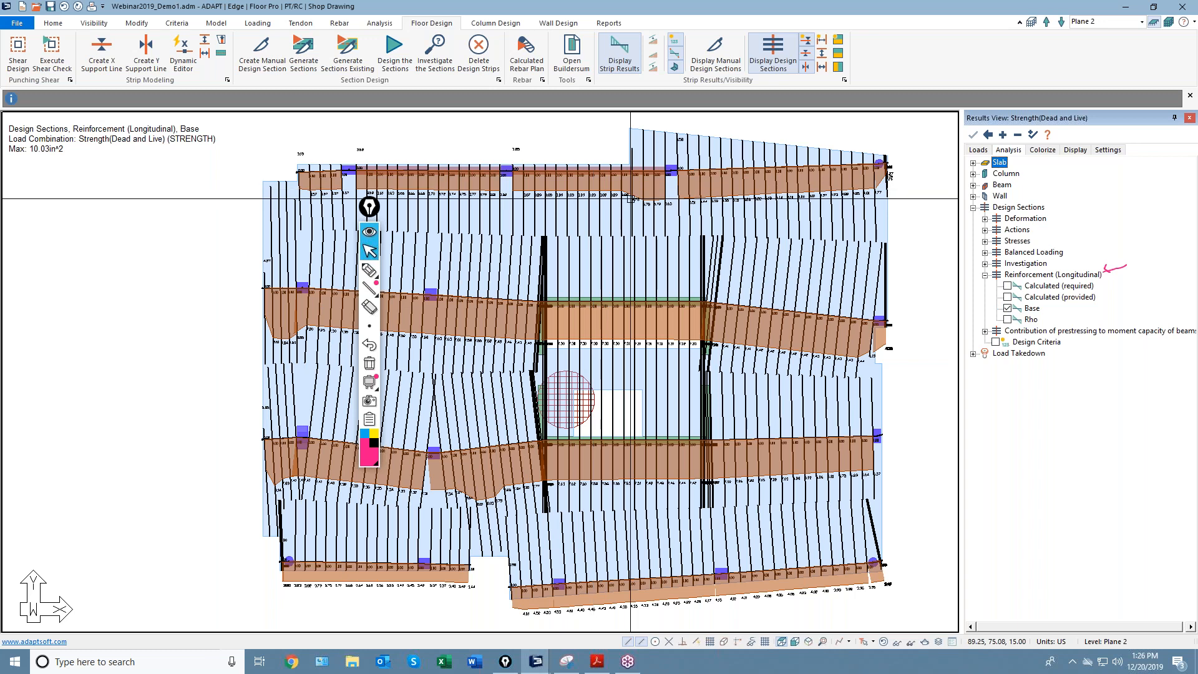
pyautogui.scroll(4, 858, 229)
# Compare the required, Base and Rho reinforcement diagrams across the slab, then uncheck Rho.
pyautogui.scroll(1, 858, 229)
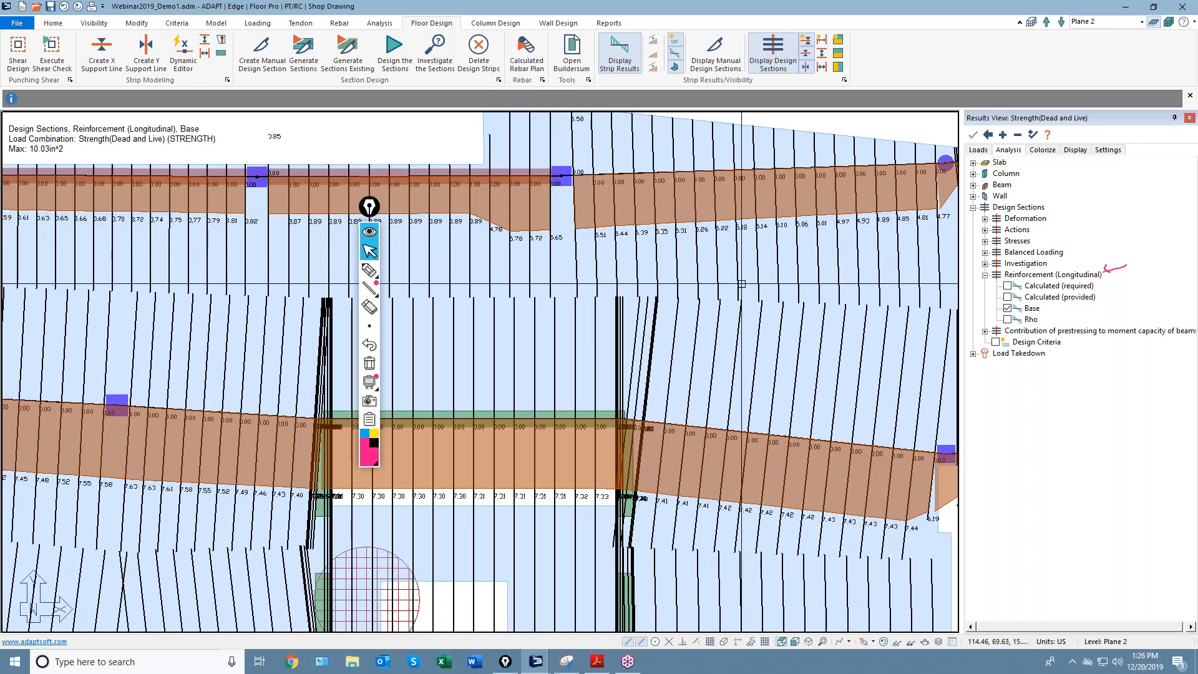
pyautogui.click(1008, 286)
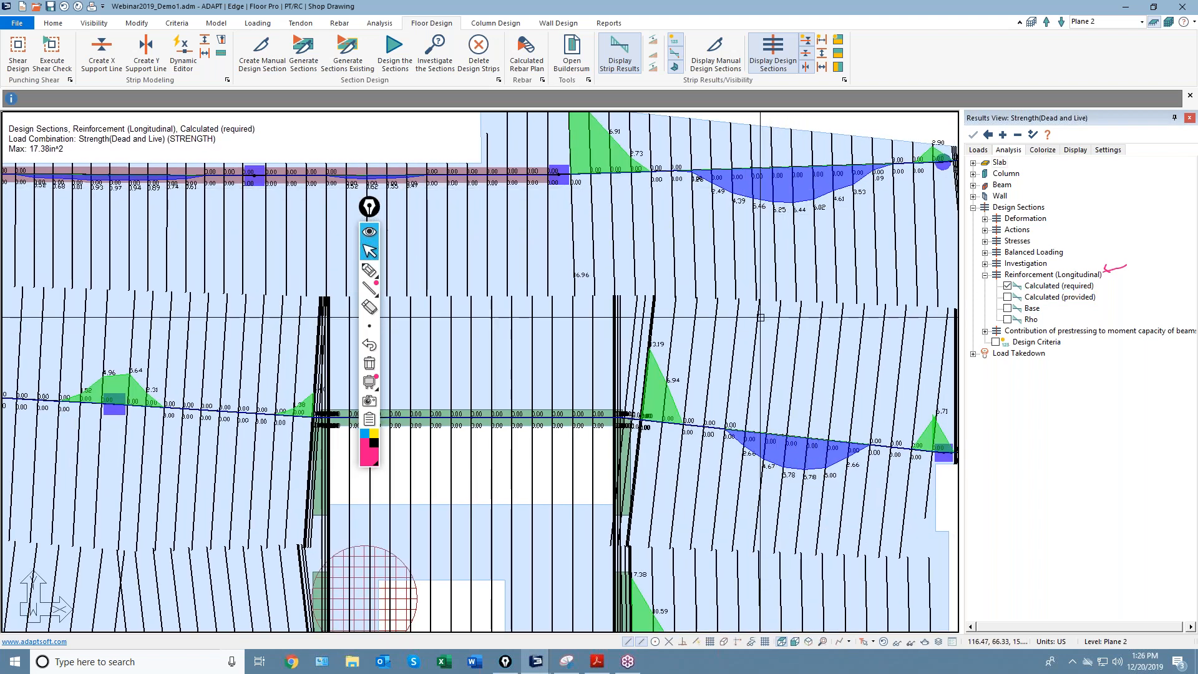
pyautogui.moveTo(785, 436); pyautogui.dragTo(751, 269, button='middle')
pyautogui.scroll(-2, 751, 270)
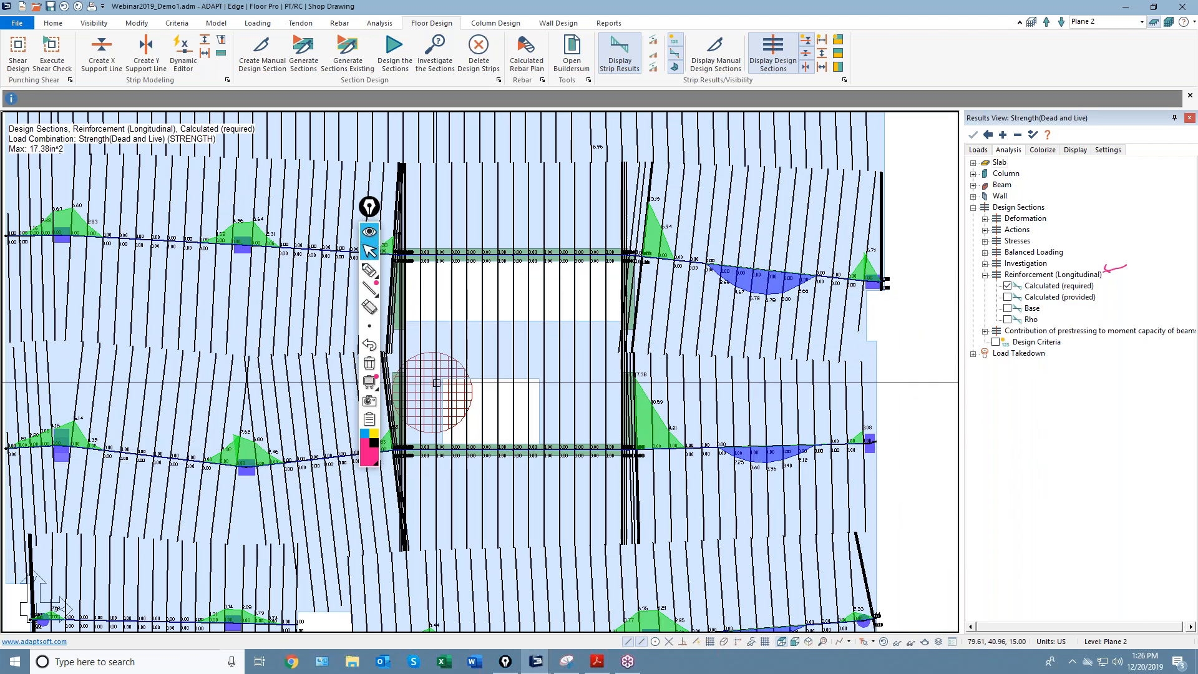
pyautogui.click(1008, 308)
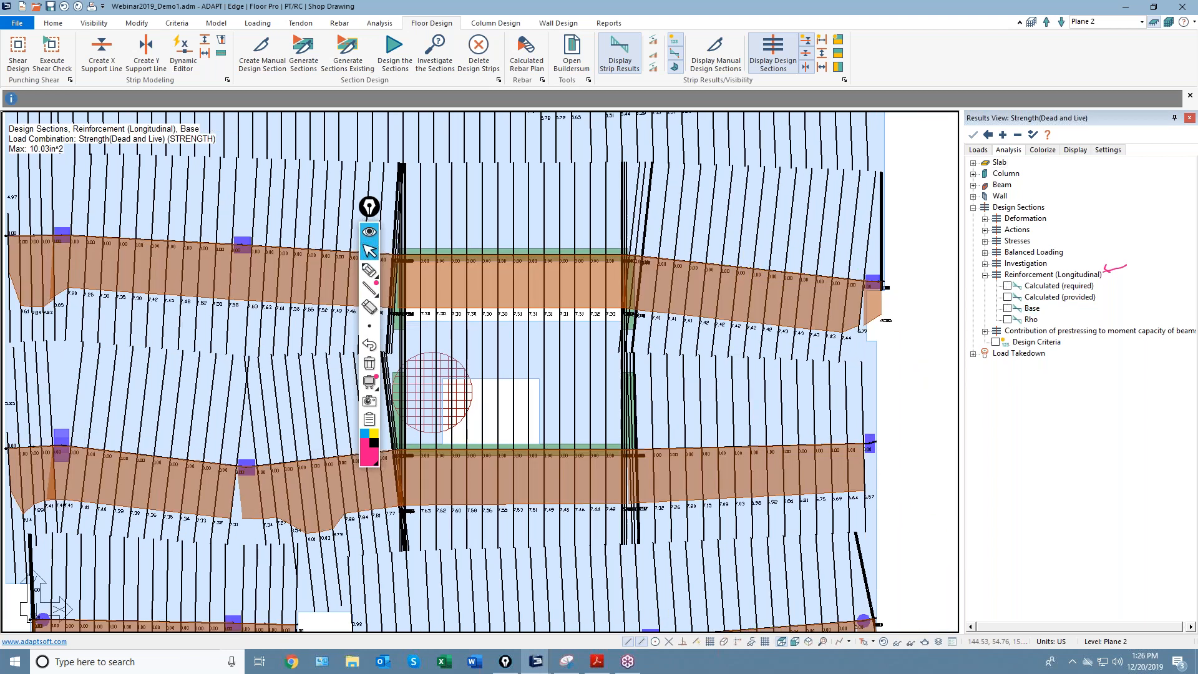
pyautogui.click(1007, 286)
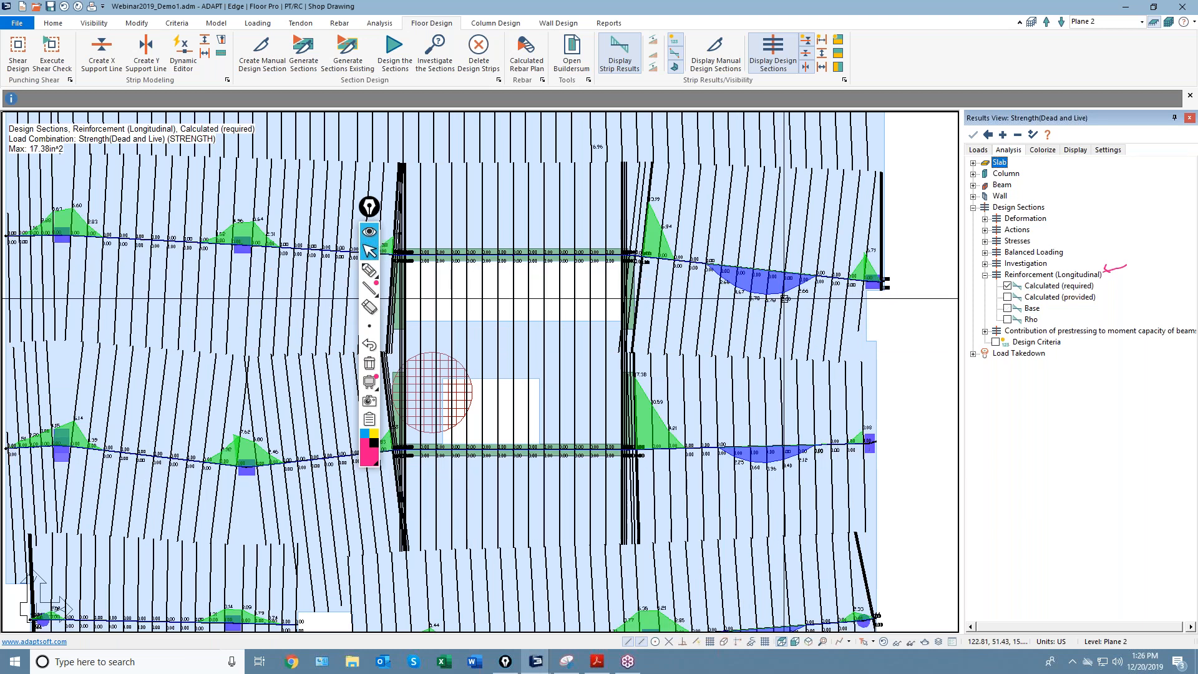
pyautogui.scroll(-1, 785, 299)
pyautogui.click(1008, 319)
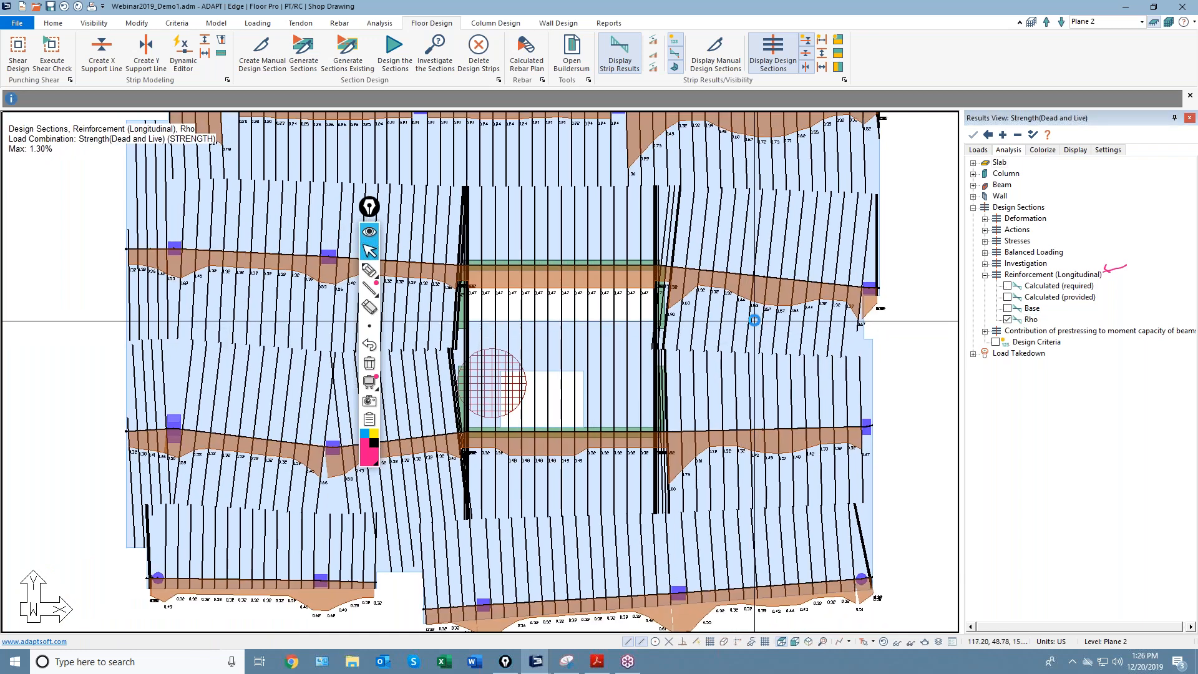
pyautogui.scroll(3, 755, 323)
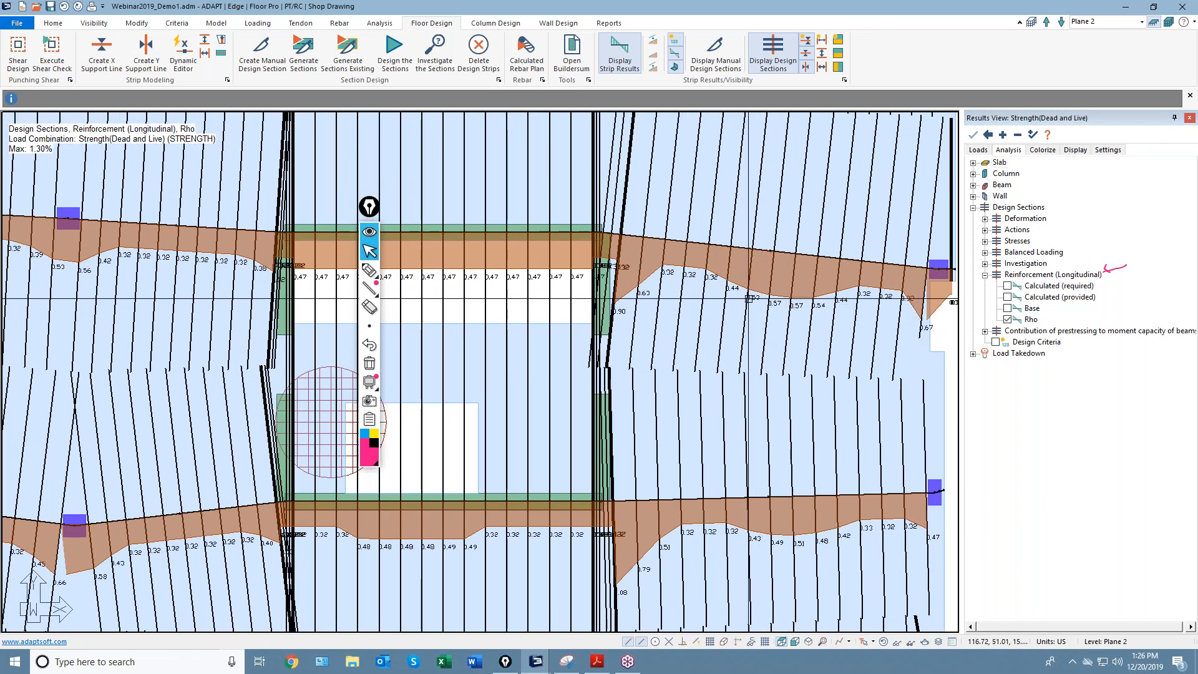
pyautogui.scroll(-2, 751, 297)
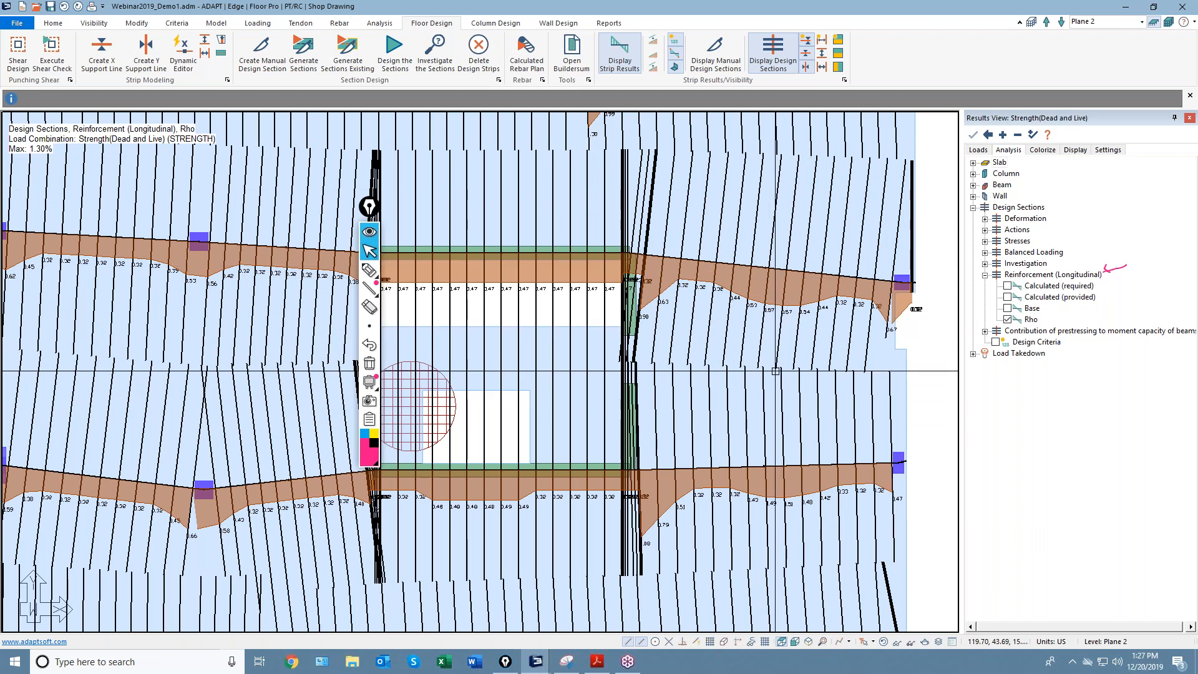
pyautogui.click(1008, 319)
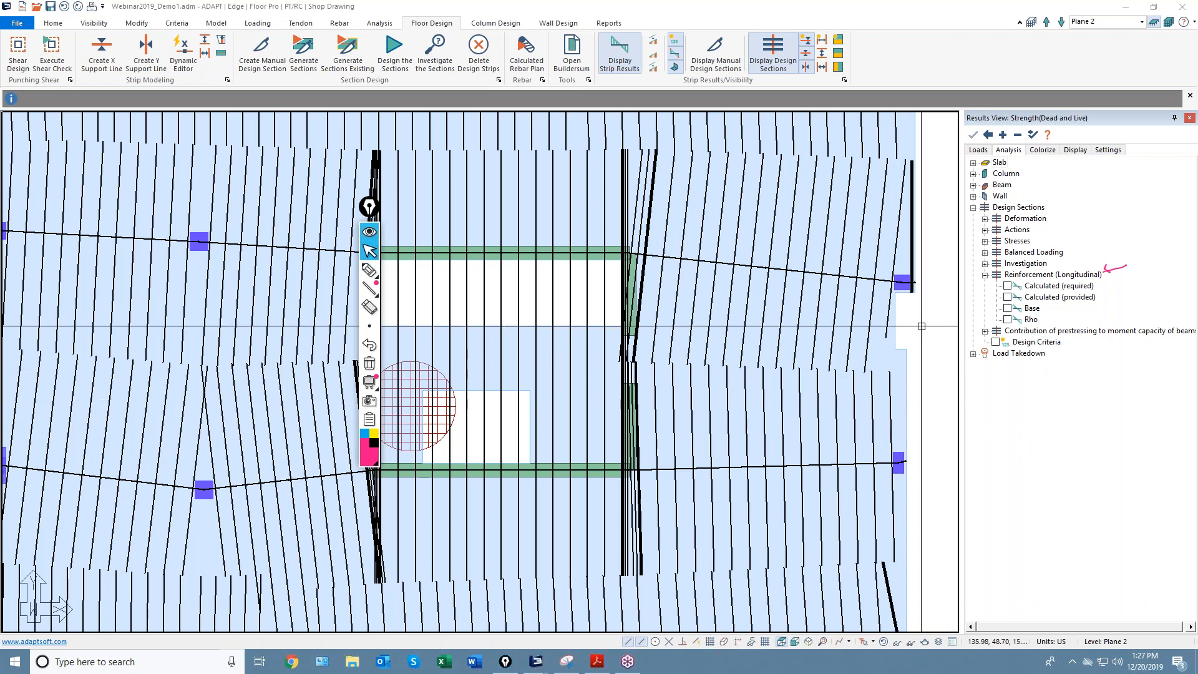
# Zoom to the full Plane 2 plan and hide the design sections and support lines.
pyautogui.click(884, 642)
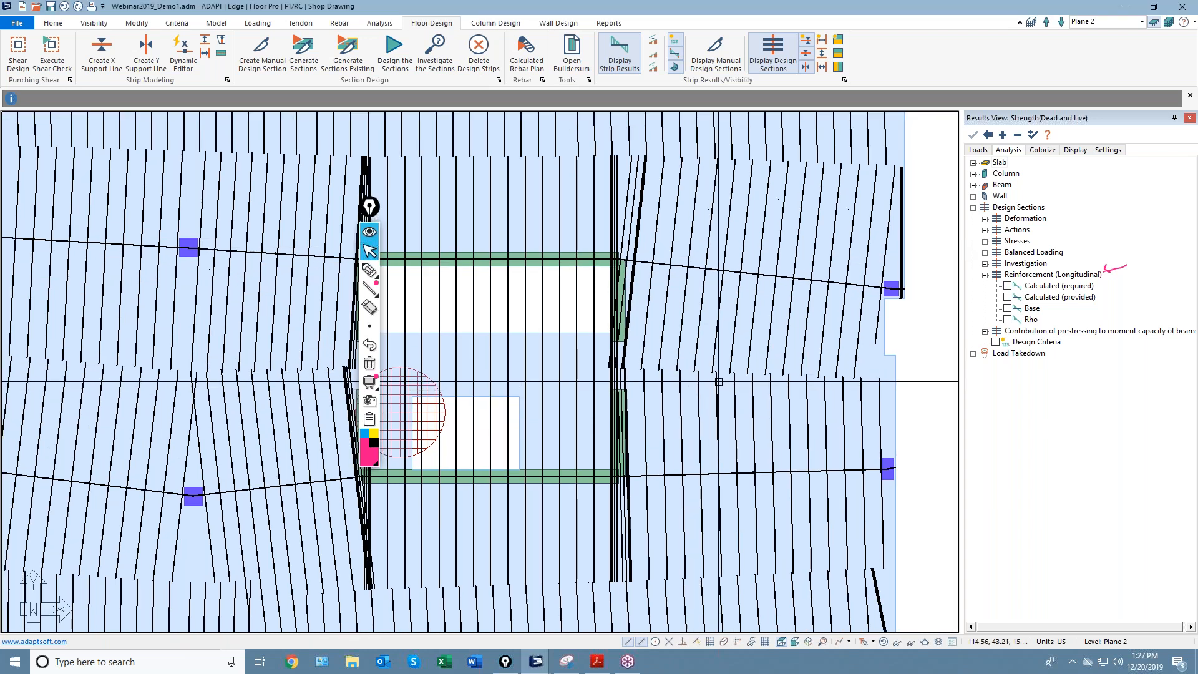
pyautogui.click(883, 647)
pyautogui.moveTo(864, 593); pyautogui.dragTo(908, 567, button='middle')
pyautogui.scroll(-1, 907, 567)
pyautogui.click(416, 238)
pyautogui.click(343, 186)
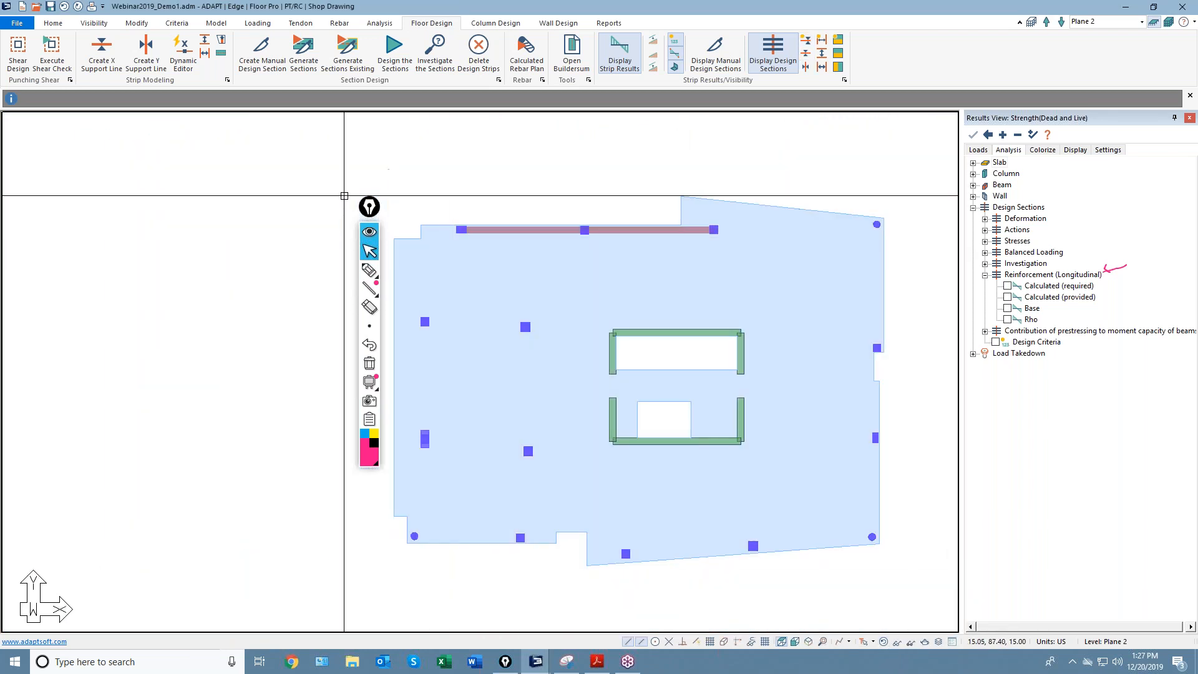
pyautogui.moveTo(369, 207); pyautogui.dragTo(214, 267)
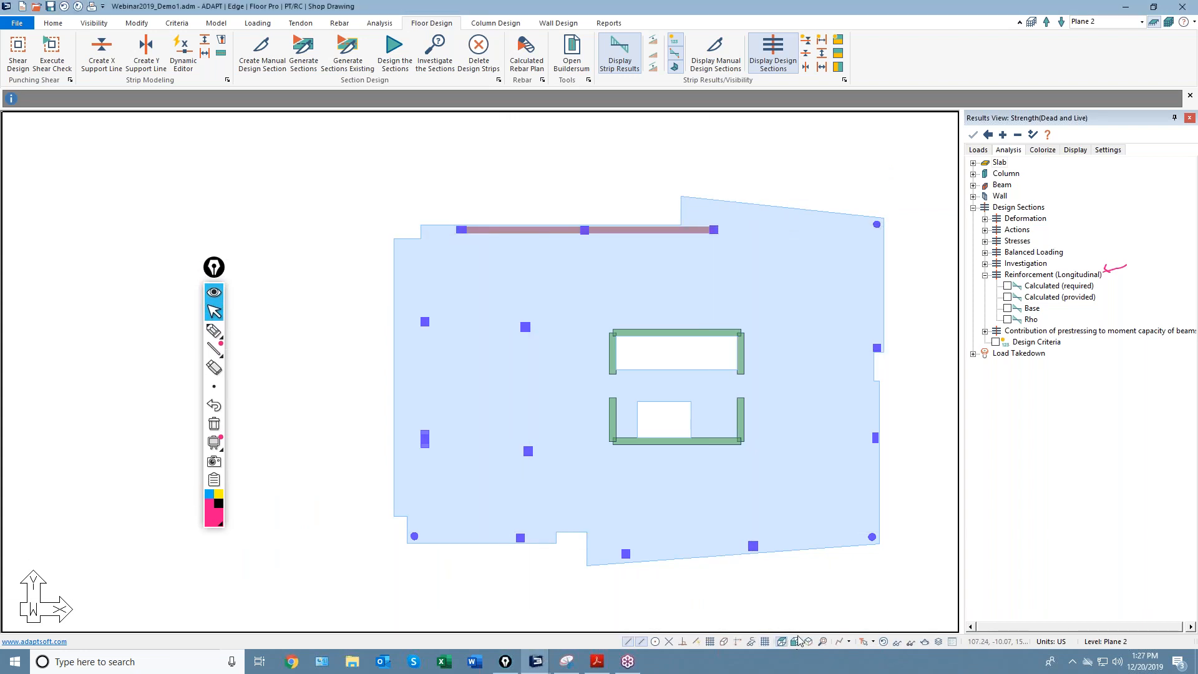
# Show the whole multi-level tower in 3D view, shifted lower in the window.
pyautogui.click(1168, 23)
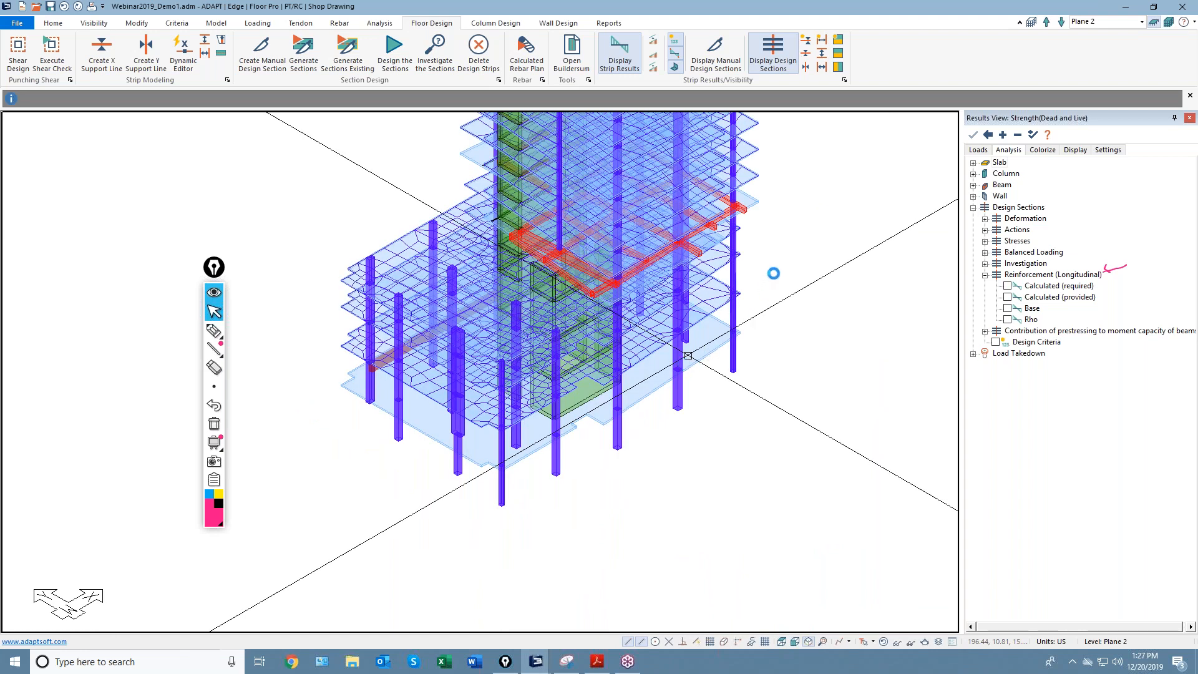
pyautogui.moveTo(791, 250); pyautogui.dragTo(788, 351, button='middle')
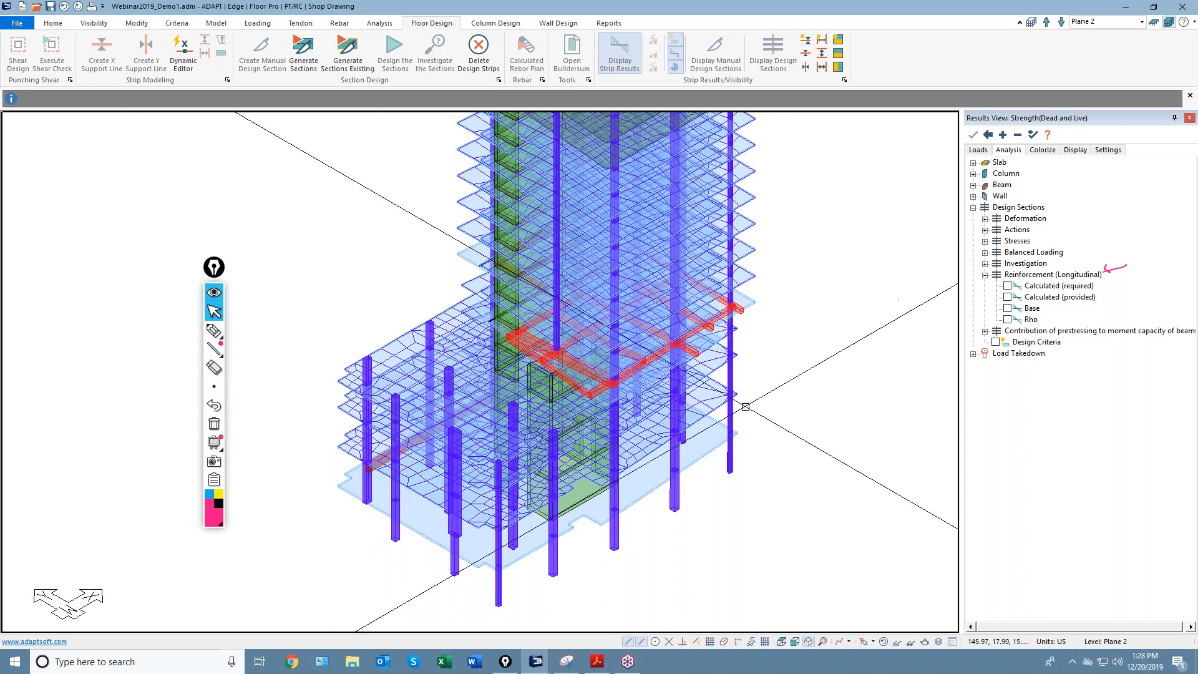
pyautogui.click(253, 24)
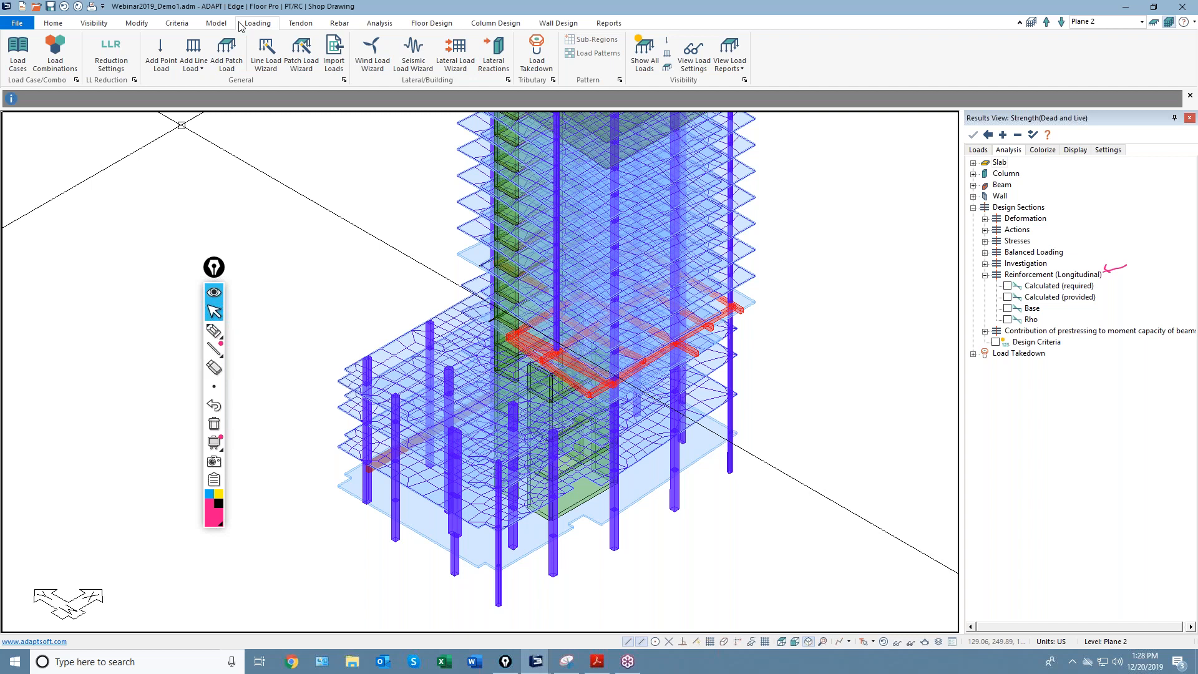
# Open Load Combinations, enlarge the dialog to show all ten combinations, and review Analysis/Design Options.
pyautogui.click(55, 53)
pyautogui.moveTo(464, 234); pyautogui.dragTo(266, 107)
pyautogui.moveTo(214, 268); pyautogui.dragTo(140, 427)
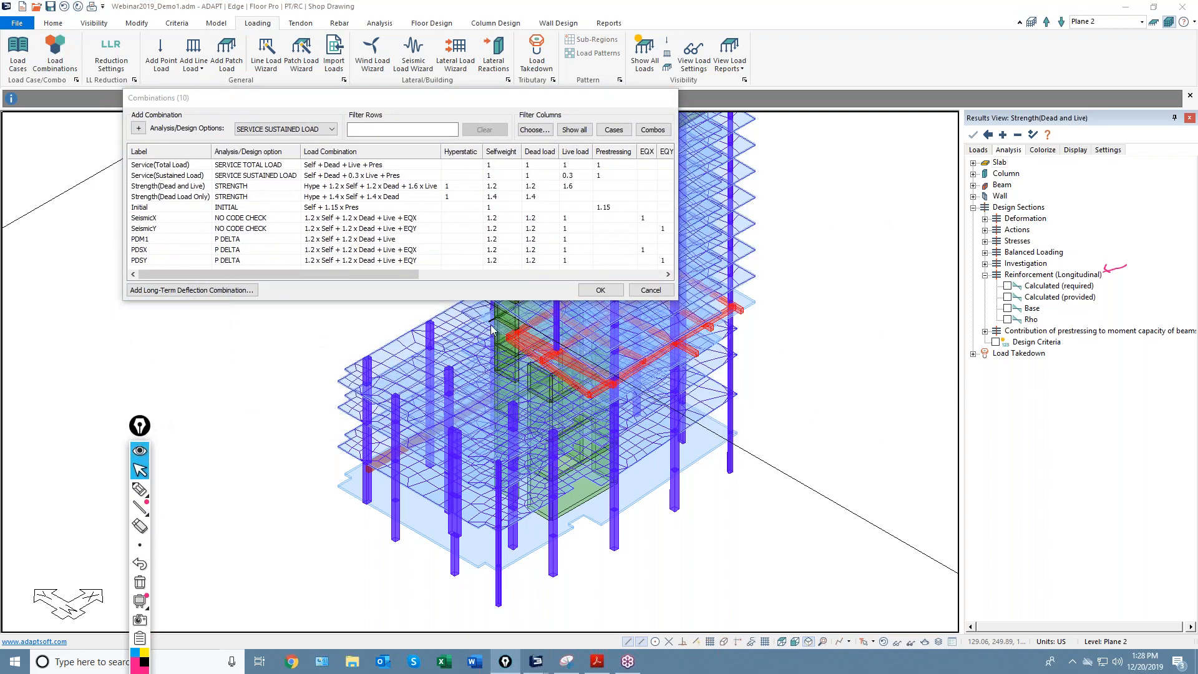
pyautogui.moveTo(676, 302); pyautogui.dragTo(1021, 588)
pyautogui.click(284, 129)
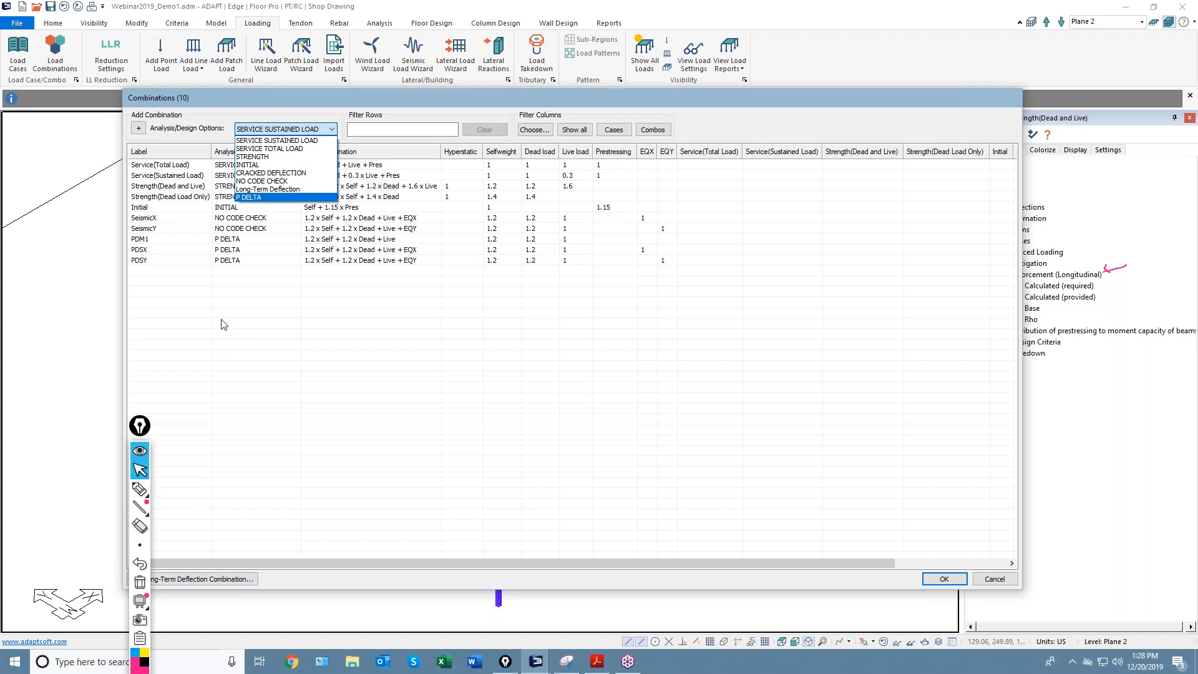
pyautogui.click(140, 489)
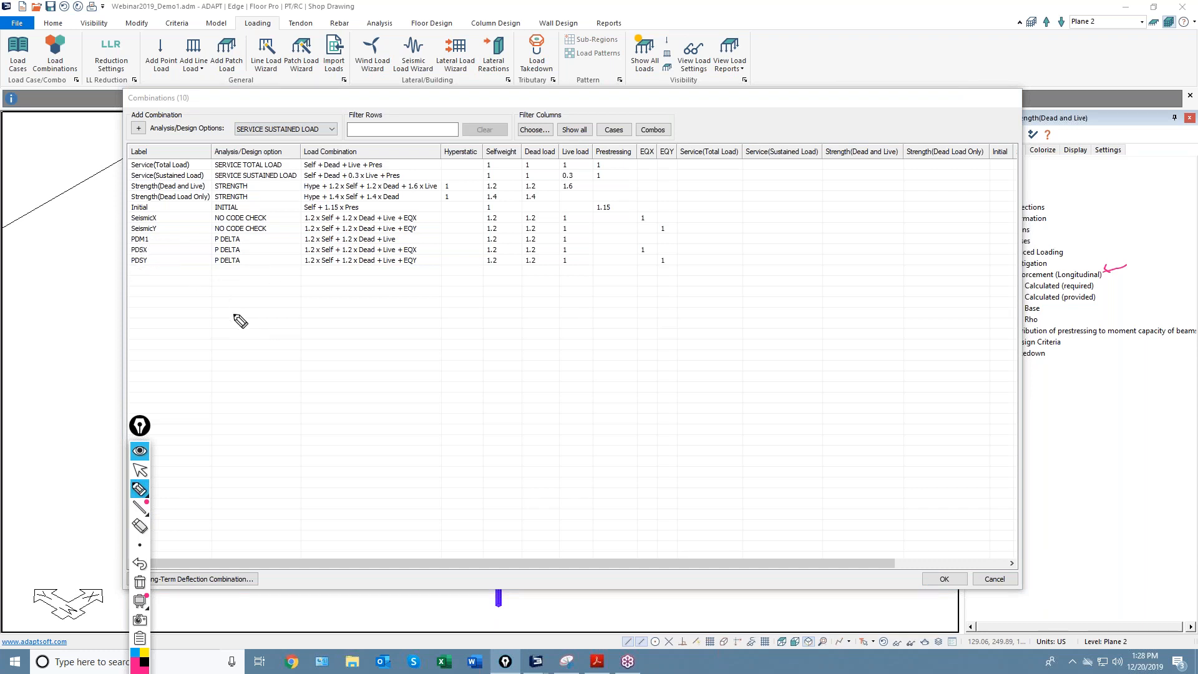
pyautogui.moveTo(298, 289); pyautogui.dragTo(296, 308)
pyautogui.moveTo(425, 289); pyautogui.dragTo(428, 313)
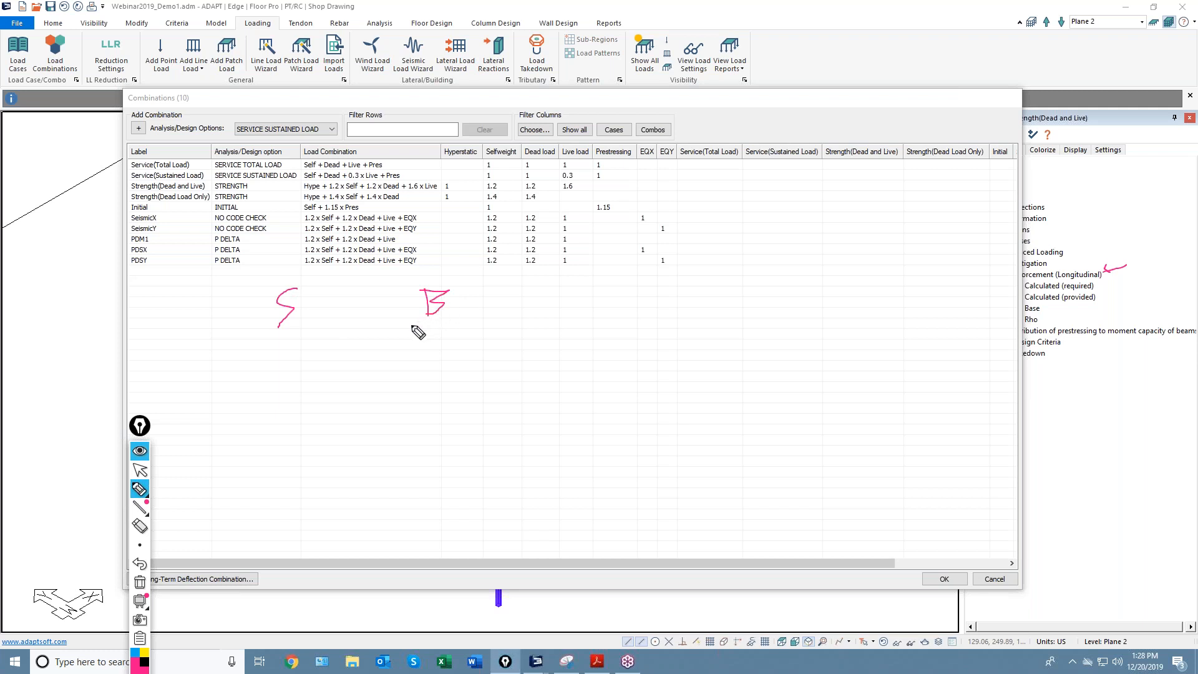
pyautogui.moveTo(253, 324); pyautogui.dragTo(319, 325)
pyautogui.moveTo(411, 323); pyautogui.dragTo(471, 319)
pyautogui.moveTo(98, 240)
pyautogui.mouseDown()
pyautogui.moveTo(128, 242)
pyautogui.moveTo(77, 236)
pyautogui.moveTo(85, 243)
pyautogui.mouseUp()
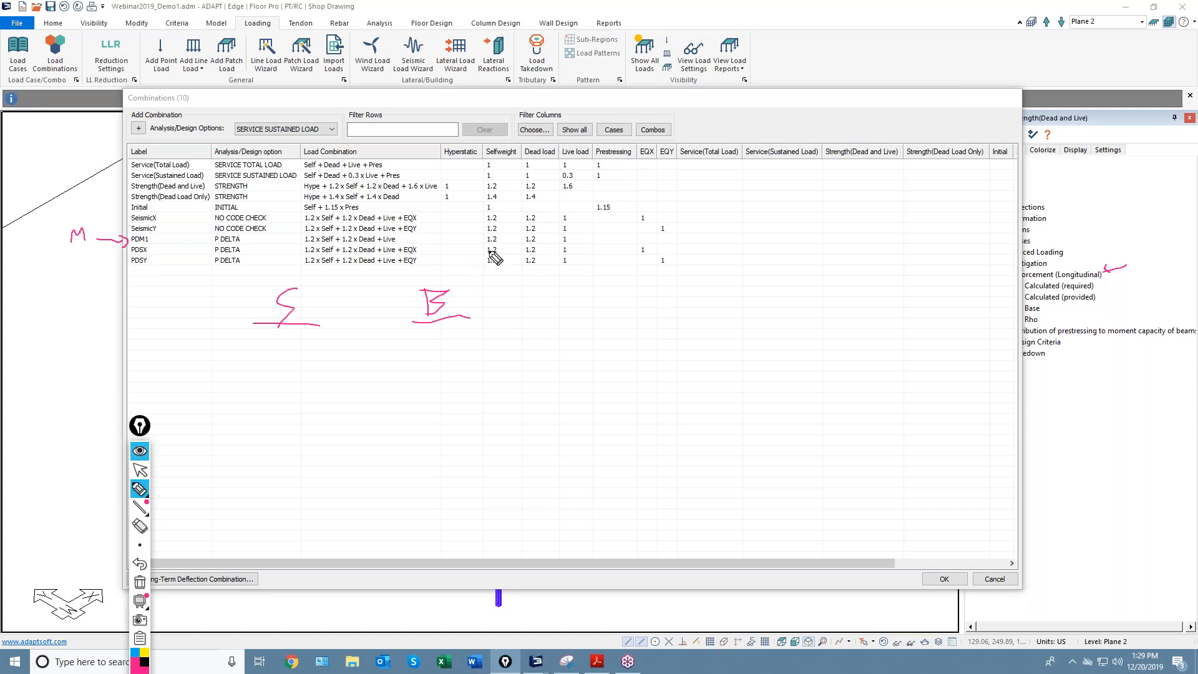
pyautogui.moveTo(572, 246)
pyautogui.mouseDown()
pyautogui.moveTo(574, 274)
pyautogui.moveTo(571, 238)
pyautogui.moveTo(644, 256)
pyautogui.moveTo(637, 245)
pyautogui.moveTo(642, 257)
pyautogui.moveTo(653, 248)
pyautogui.moveTo(667, 265)
pyautogui.mouseUp()
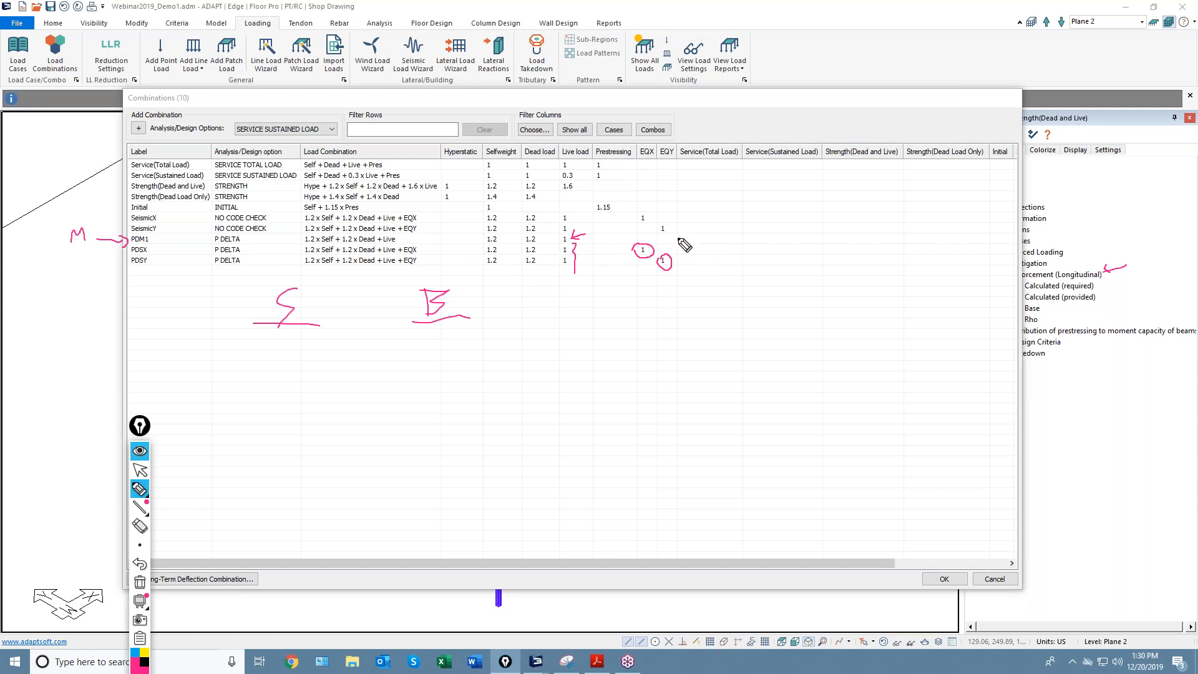
pyautogui.moveTo(715, 239)
pyautogui.mouseDown()
pyautogui.moveTo(679, 243)
pyautogui.moveTo(730, 243)
pyautogui.mouseUp()
pyautogui.moveTo(129, 241); pyautogui.dragTo(416, 239)
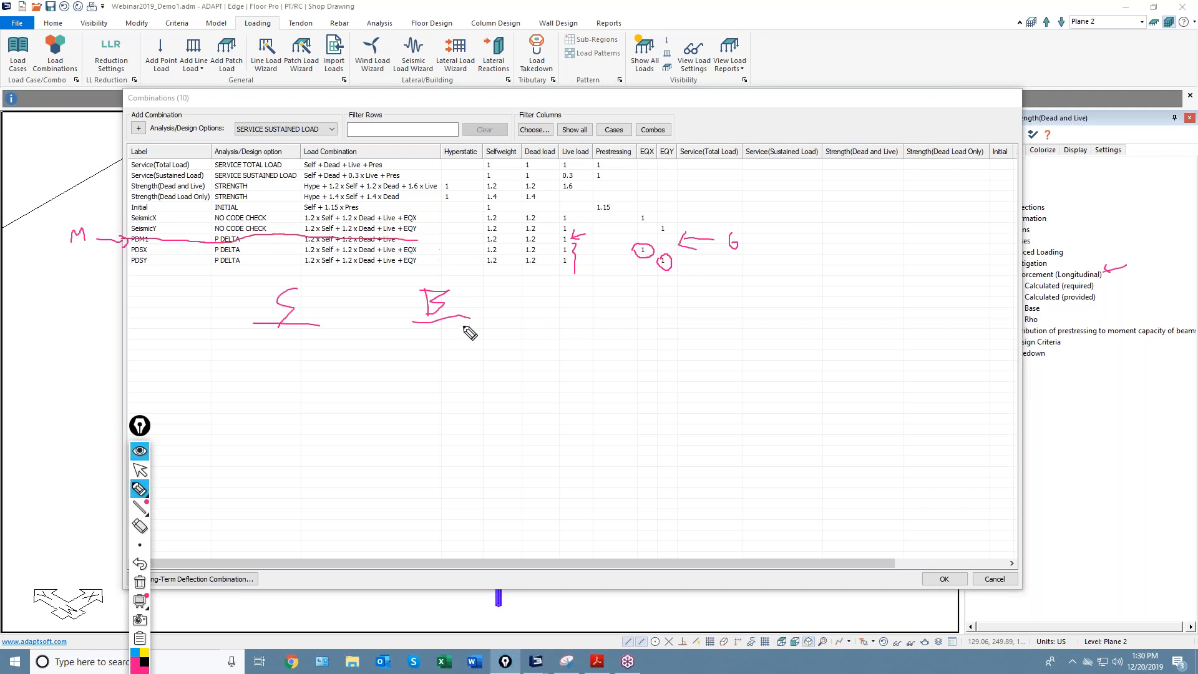
pyautogui.moveTo(514, 250); pyautogui.dragTo(515, 258)
pyautogui.click(140, 584)
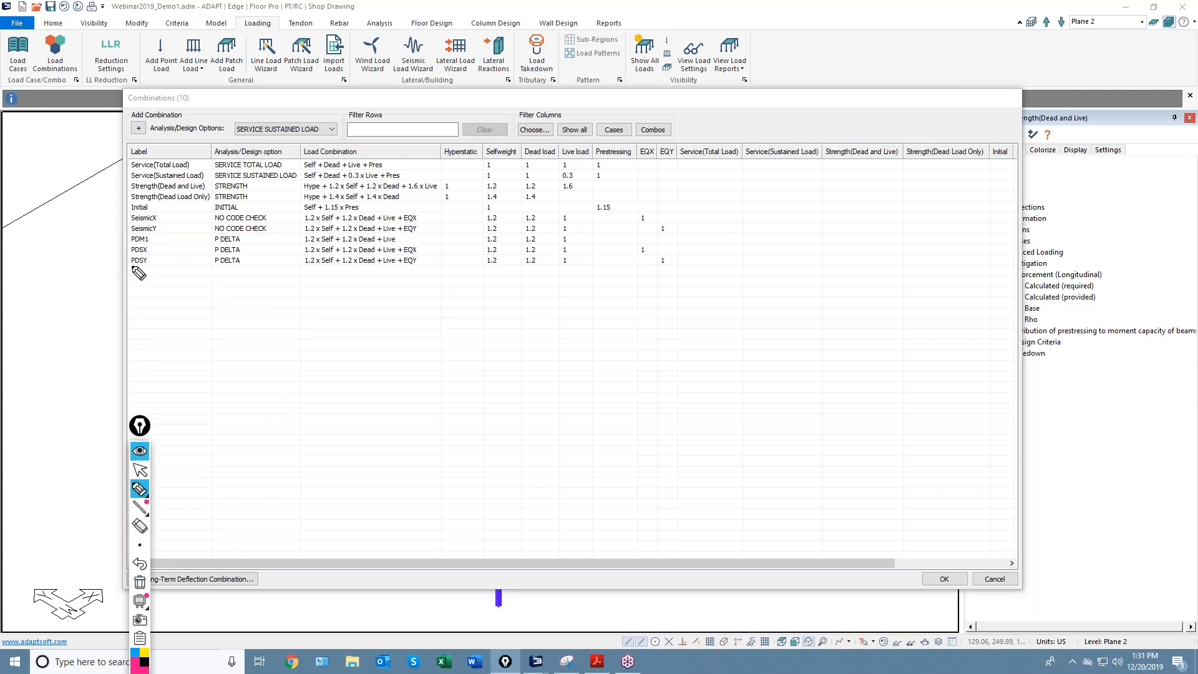
# Ink-mark the Selfweight, Dead, Live and seismic factors under PDSY and bracket the P-delta combinations.
pyautogui.moveTo(144, 278); pyautogui.dragTo(164, 289)
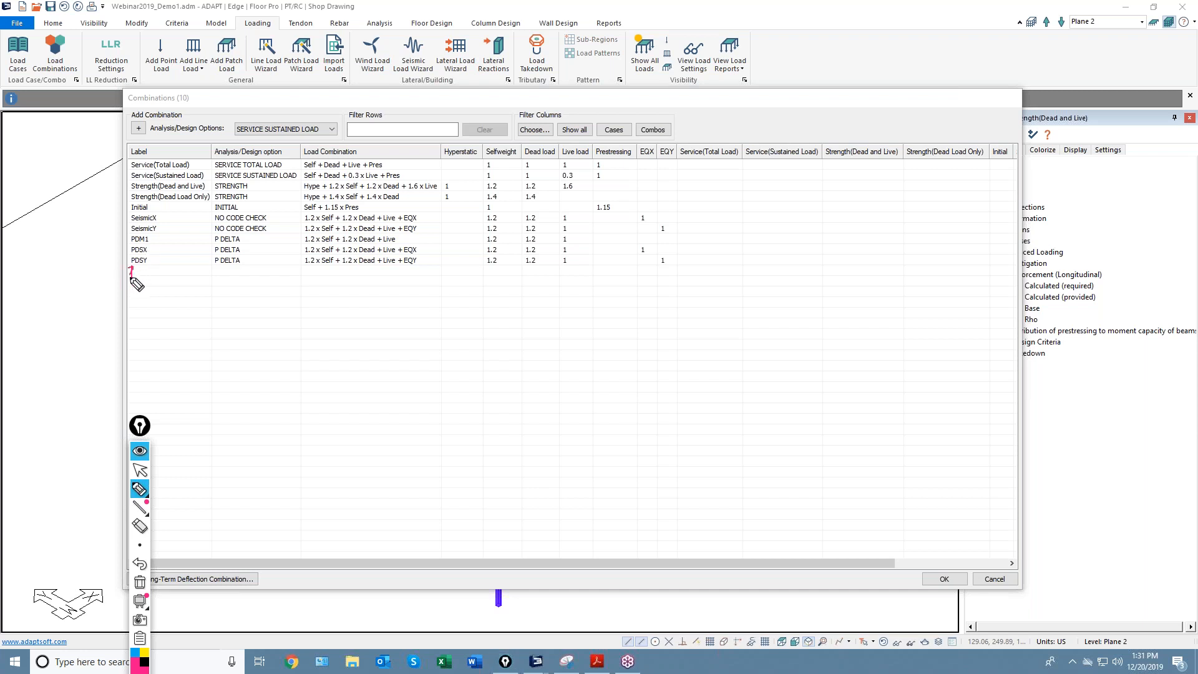
pyautogui.click(487, 271)
pyautogui.moveTo(499, 265)
pyautogui.mouseDown()
pyautogui.moveTo(499, 275)
pyautogui.moveTo(546, 275)
pyautogui.mouseUp()
pyautogui.click(530, 273)
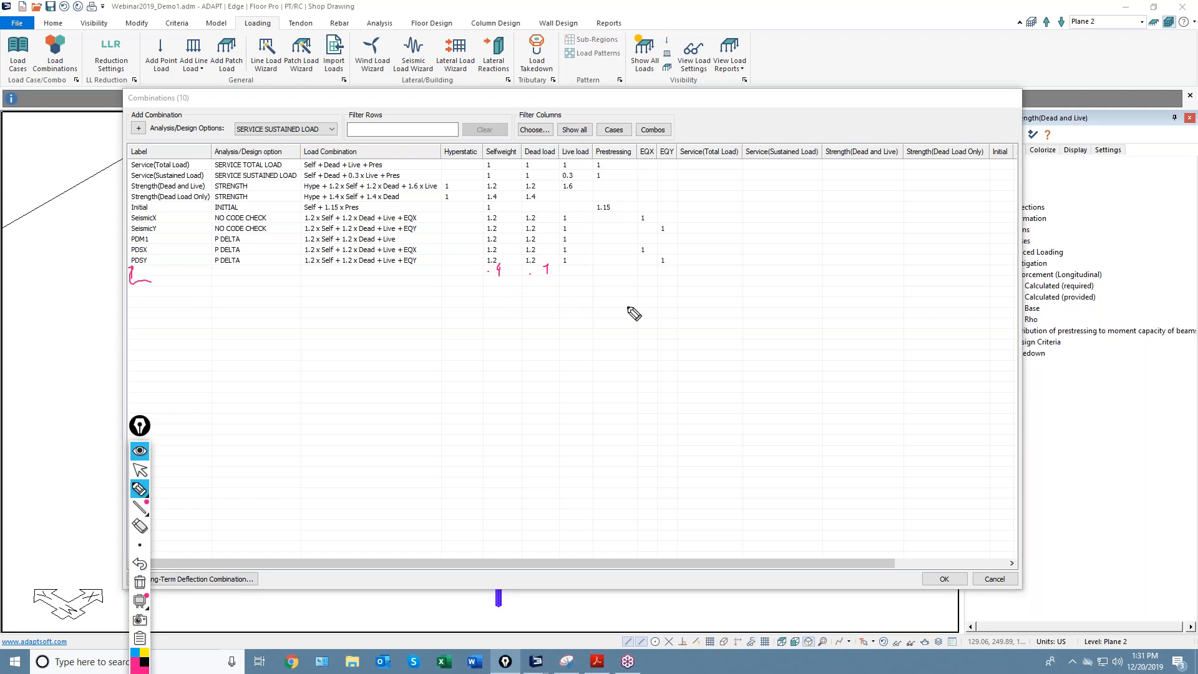
pyautogui.click(493, 285)
pyautogui.moveTo(547, 277)
pyautogui.mouseDown()
pyautogui.moveTo(551, 306)
pyautogui.moveTo(503, 295)
pyautogui.mouseUp()
pyautogui.moveTo(647, 281); pyautogui.dragTo(671, 304)
pyautogui.moveTo(132, 235)
pyautogui.mouseDown()
pyautogui.moveTo(110, 359)
pyautogui.moveTo(192, 419)
pyautogui.mouseUp()
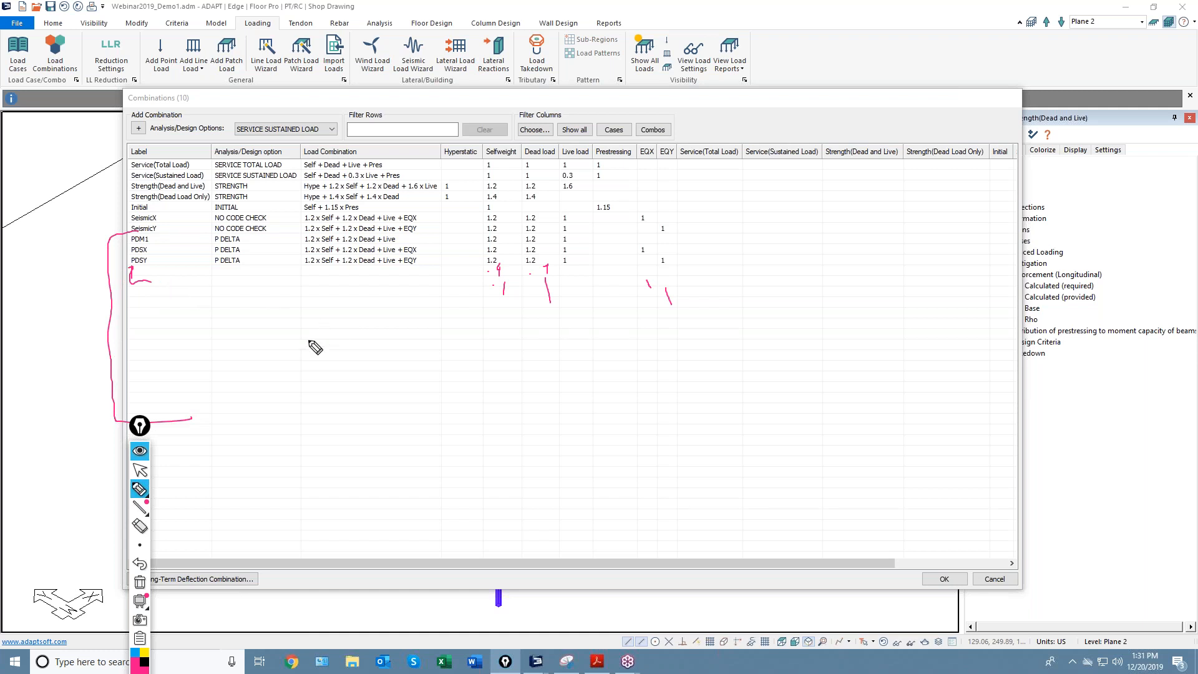
pyautogui.click(139, 470)
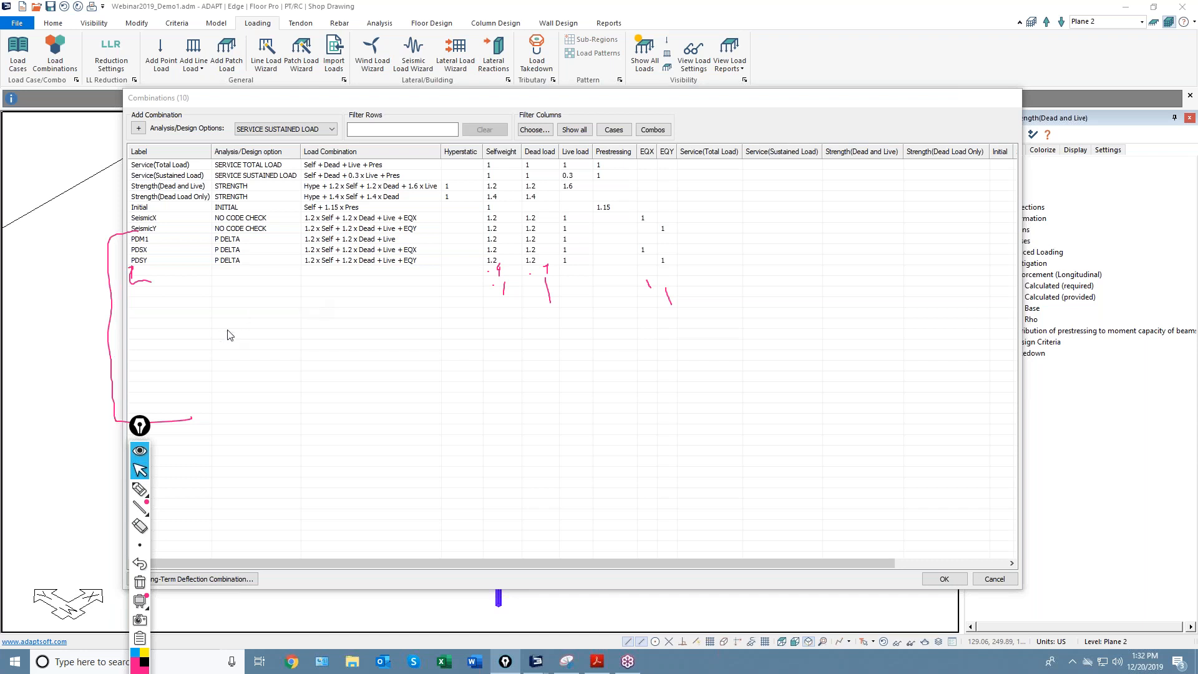
# Clear the annotations, cancel the Combinations dialog, and zoom out to the full tower.
pyautogui.click(140, 584)
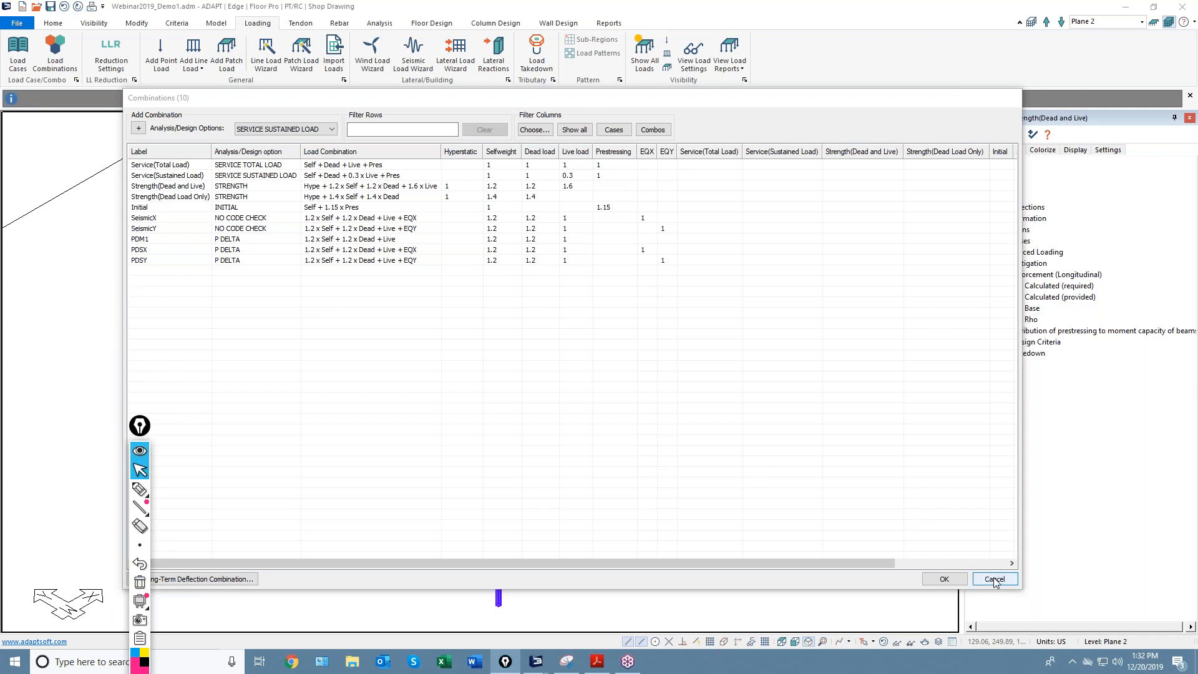
pyautogui.click(944, 579)
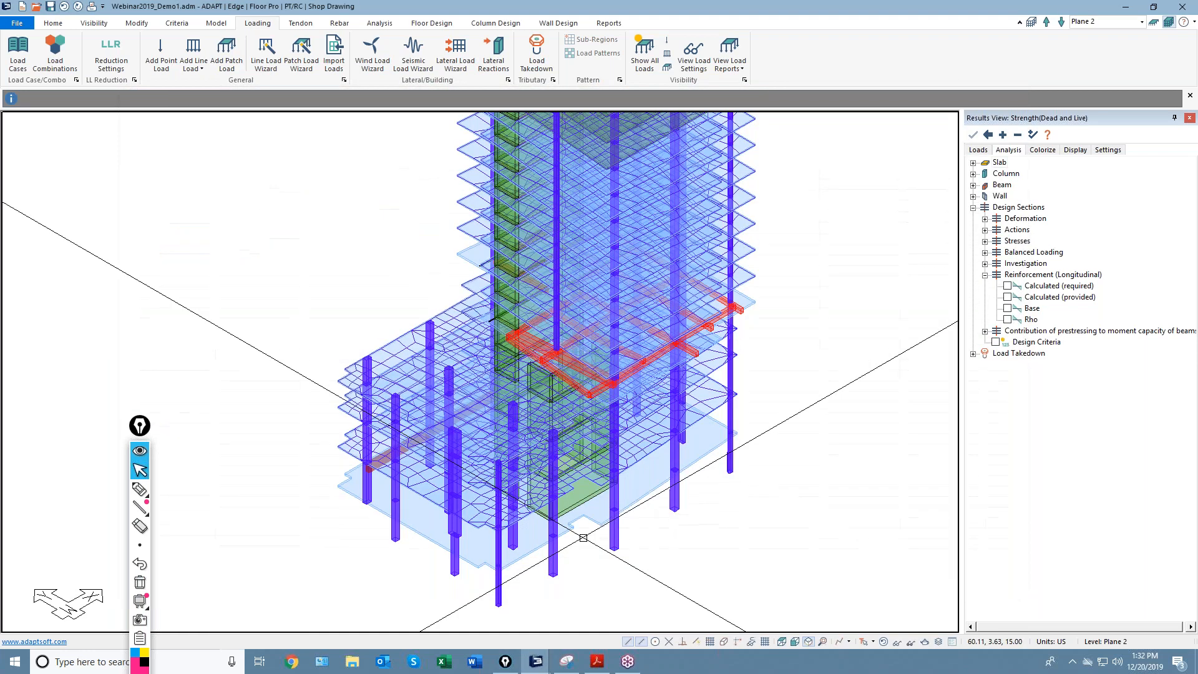
pyautogui.scroll(-3, 519, 412)
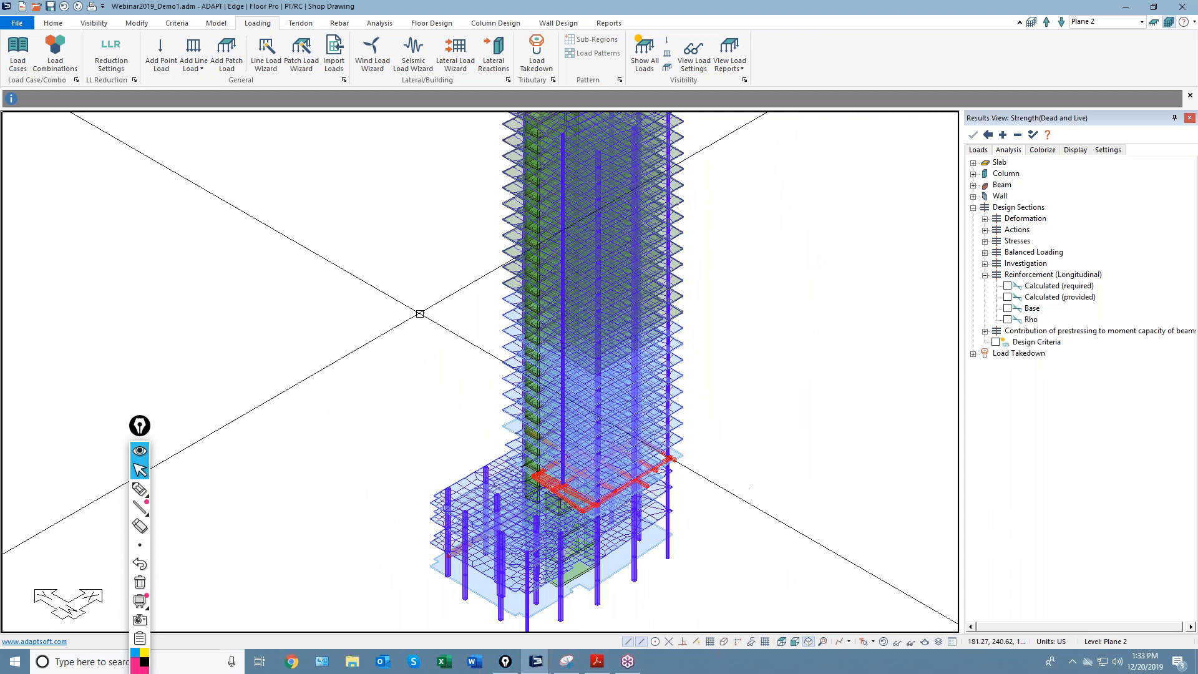
# Select all 10 load combinations in Analysis Options, keep stiffness modifiers Uncracked, and confirm.
pyautogui.click(380, 24)
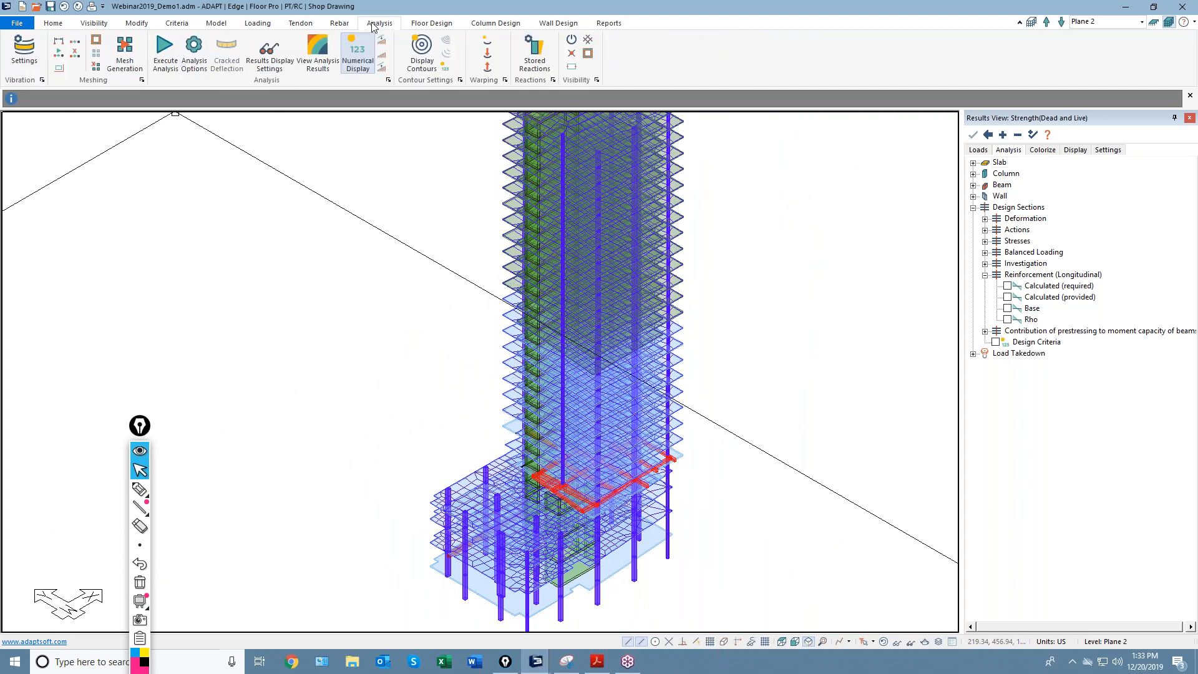
pyautogui.moveTo(404, 190); pyautogui.dragTo(403, 275)
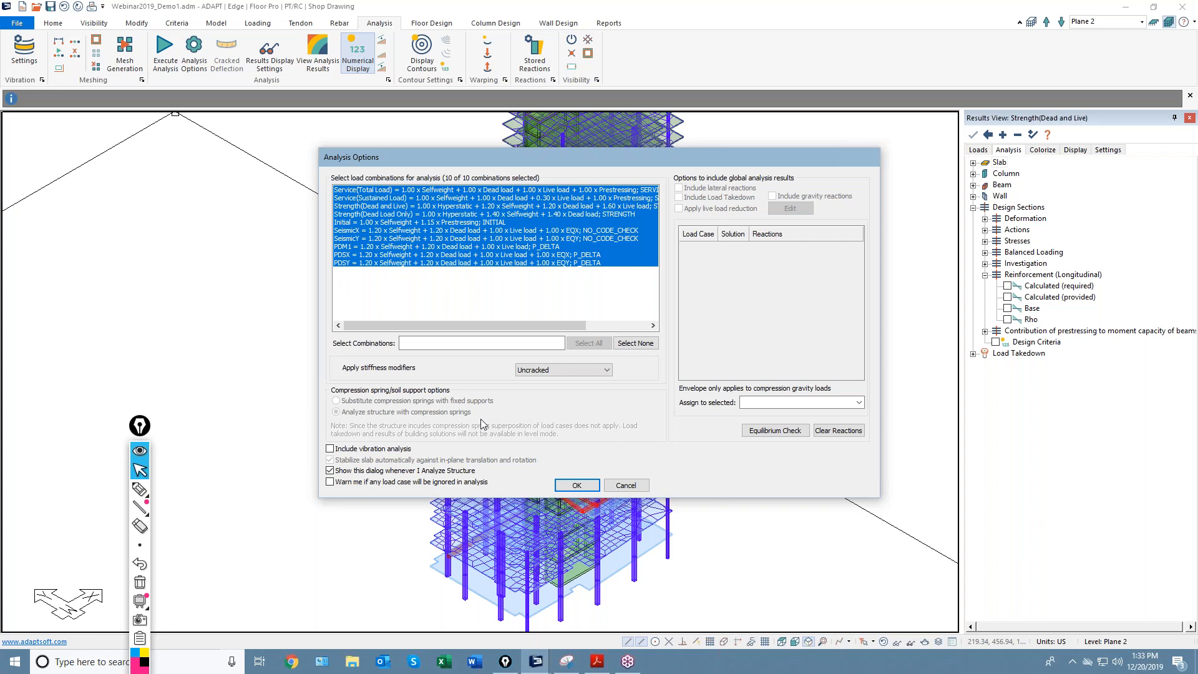
pyautogui.click(562, 371)
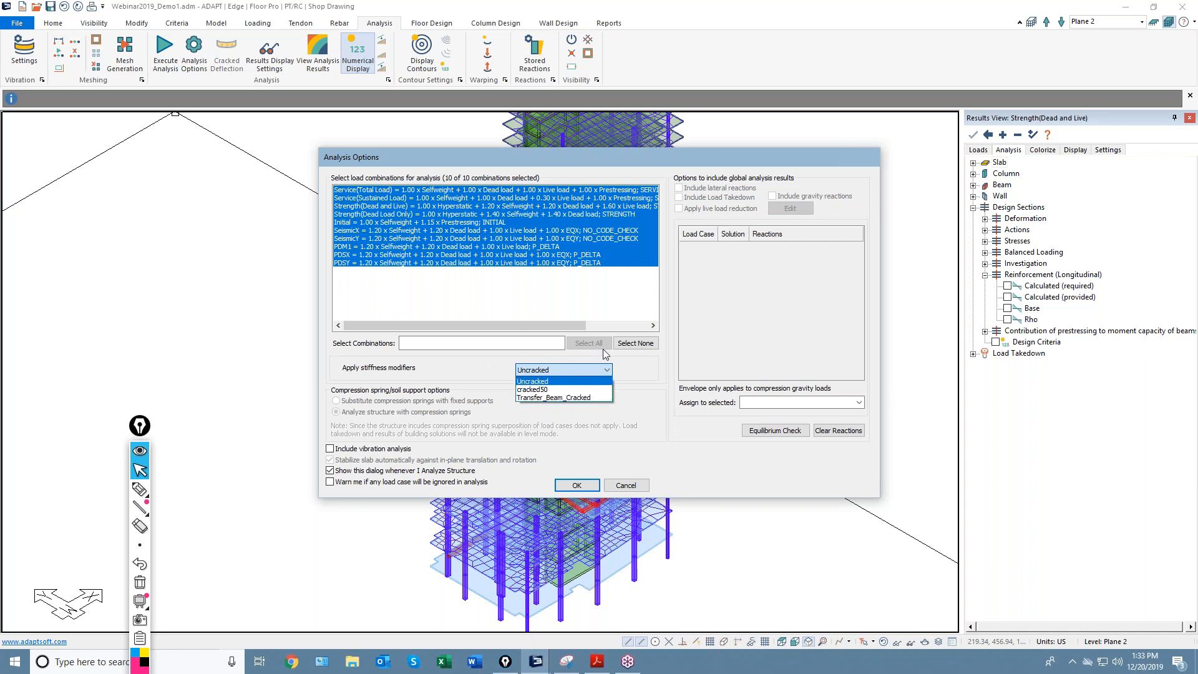
pyautogui.click(535, 381)
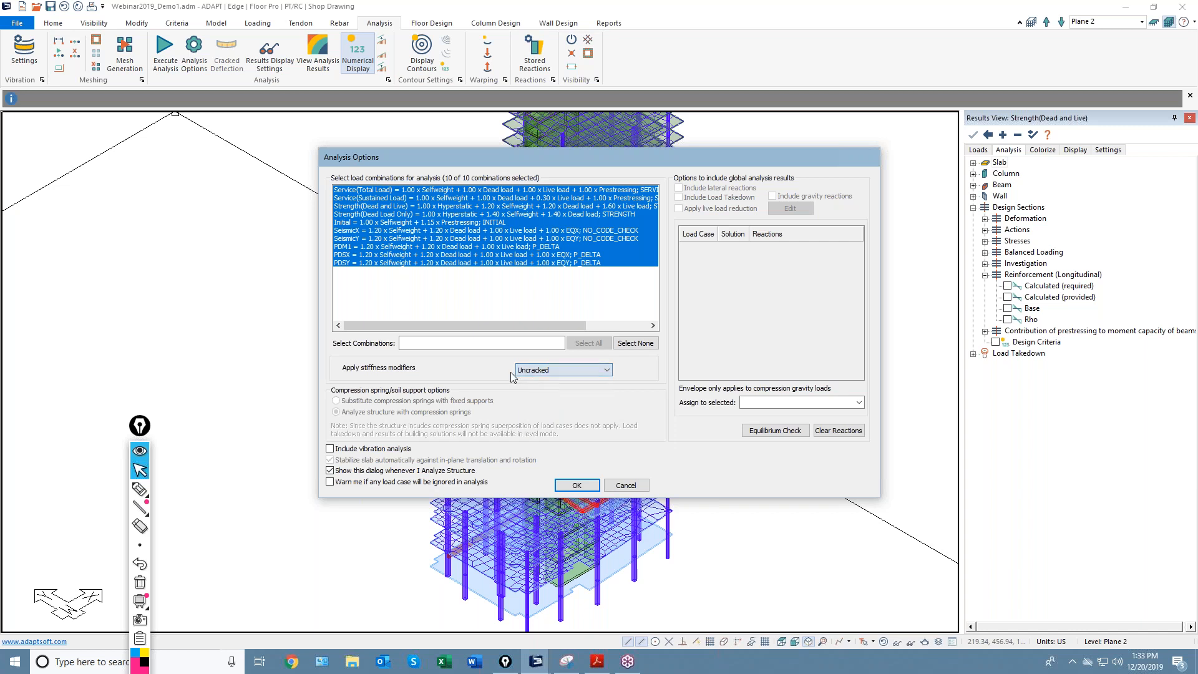
pyautogui.click(577, 486)
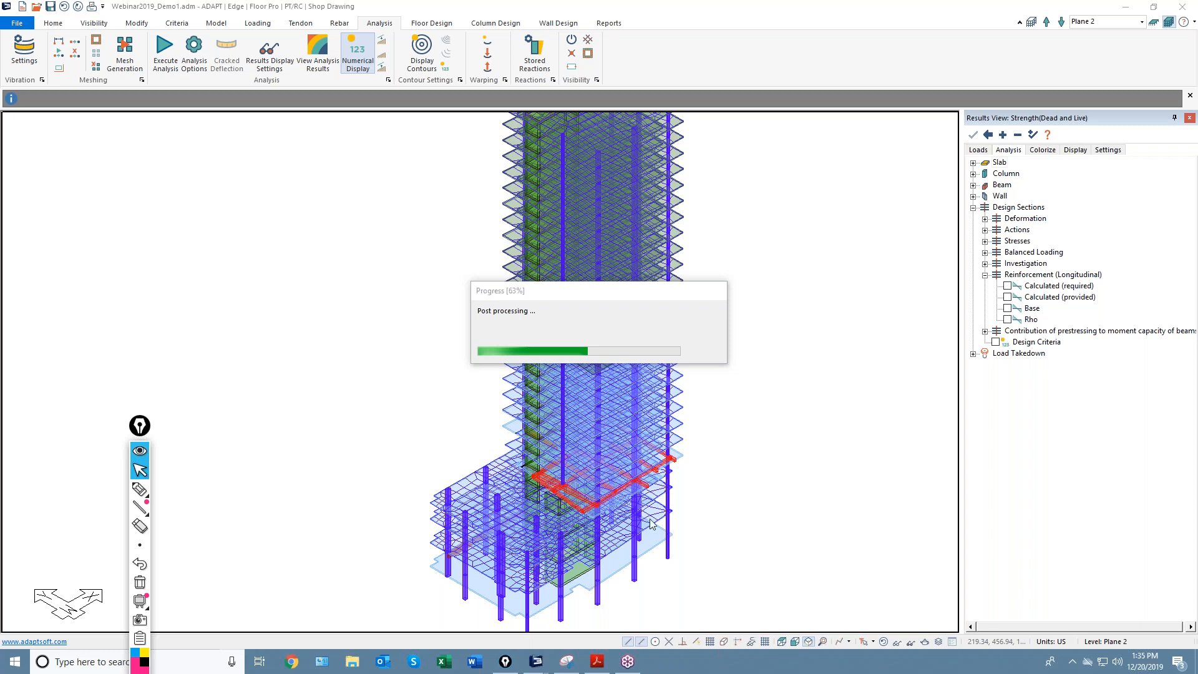
# Dismiss the completion message once the analysis post-processing finishes.
pyautogui.click(609, 378)
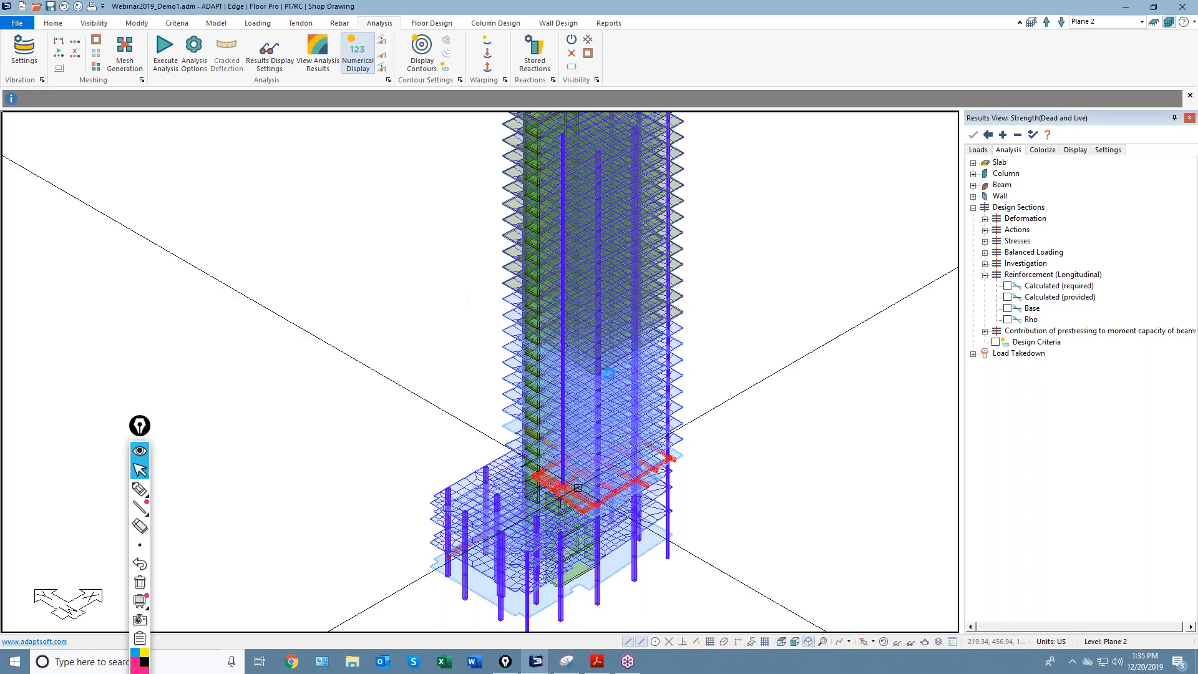
# Restore the default display and show only the tower's columns.
pyautogui.click(894, 643)
pyautogui.click(883, 640)
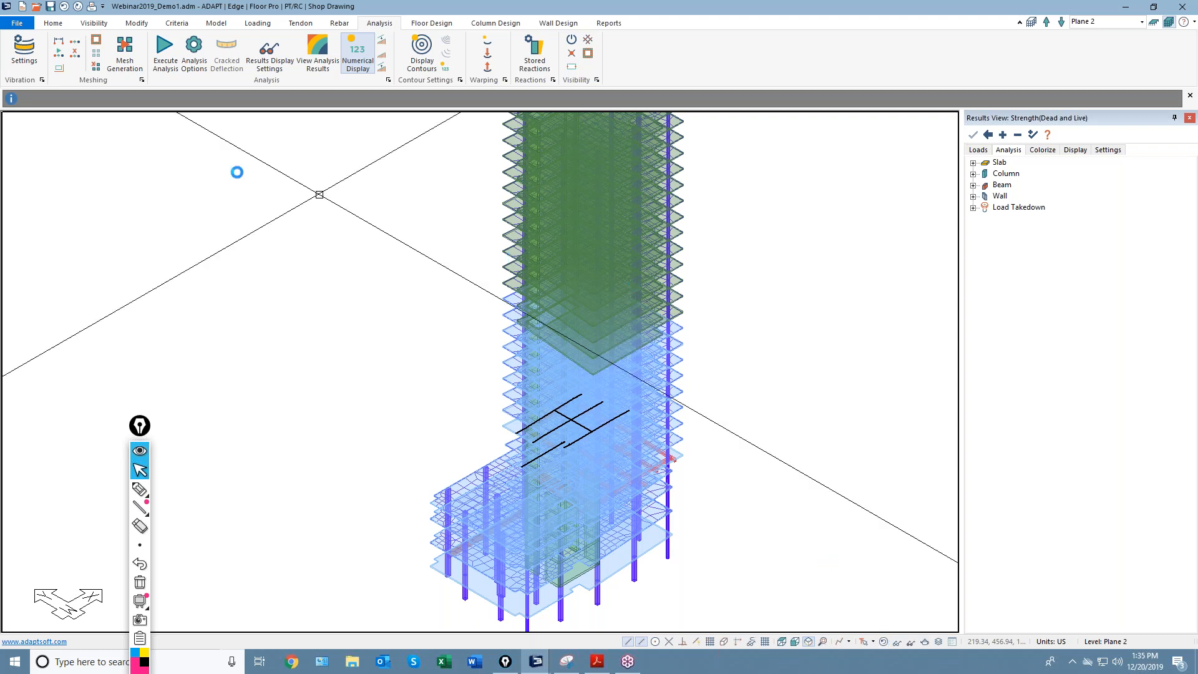
pyautogui.click(93, 23)
pyautogui.click(184, 53)
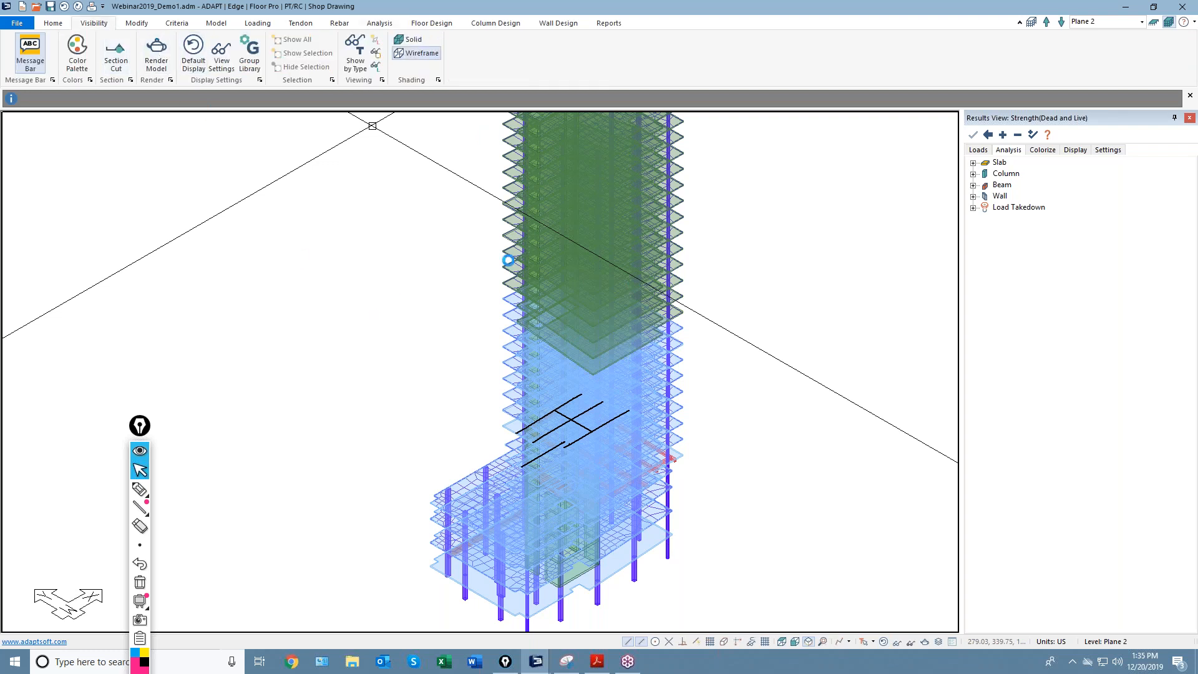
pyautogui.scroll(3, 468, 374)
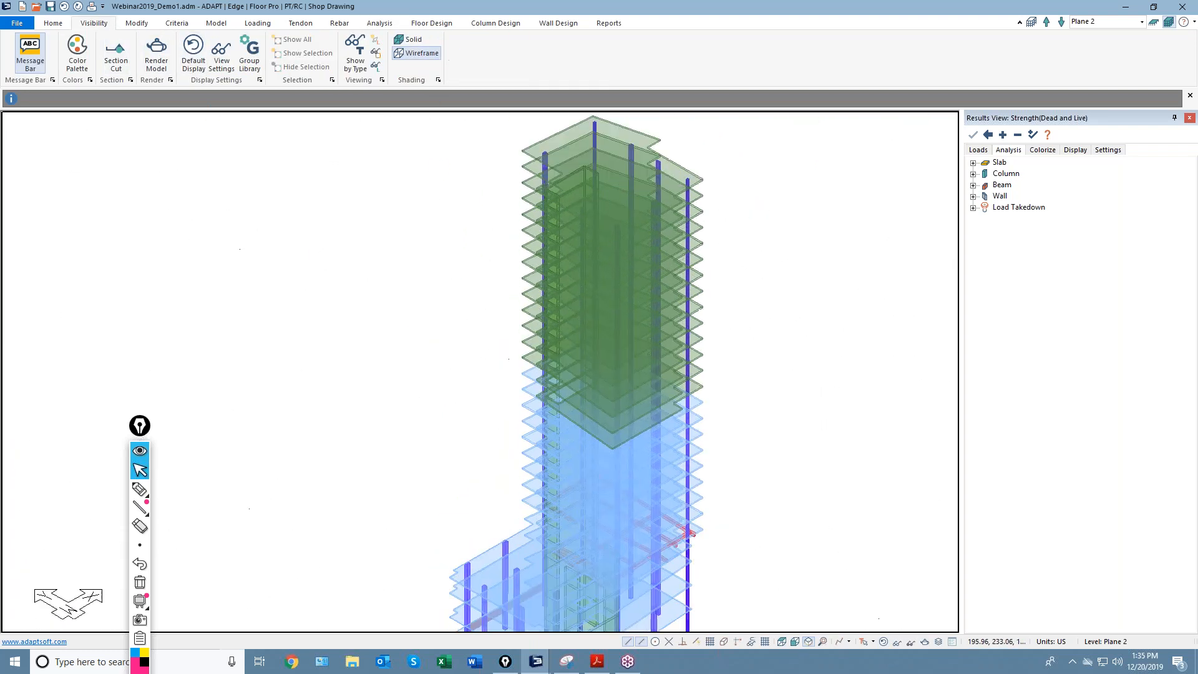
pyautogui.click(504, 25)
pyautogui.click(516, 50)
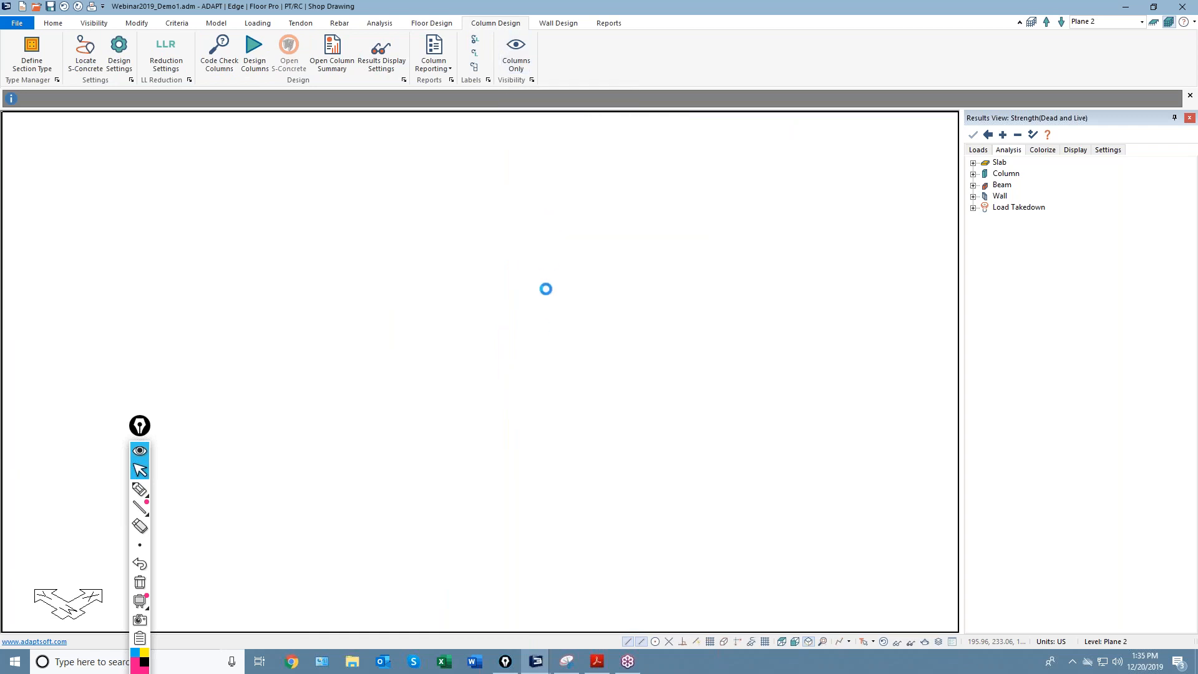
pyautogui.moveTo(537, 333); pyautogui.dragTo(544, 417, button='middle')
pyautogui.scroll(4, 594, 230)
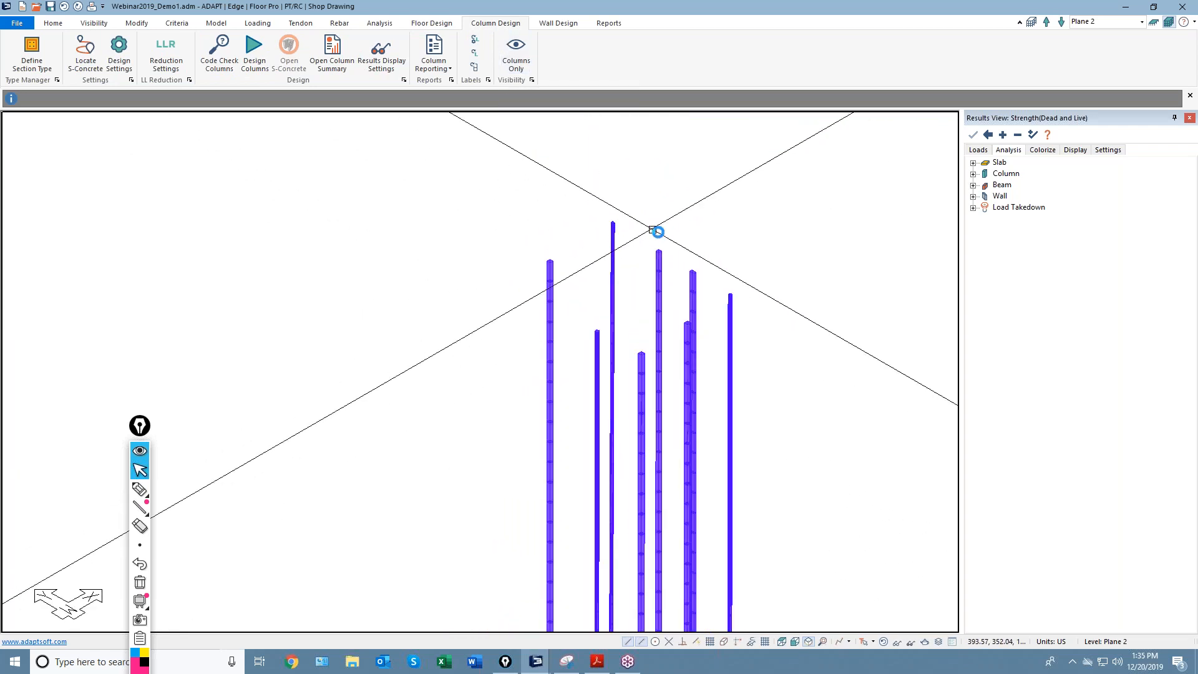
# Restrict the column display to Plane 28 and pan it into view.
pyautogui.click(379, 23)
pyautogui.click(1141, 22)
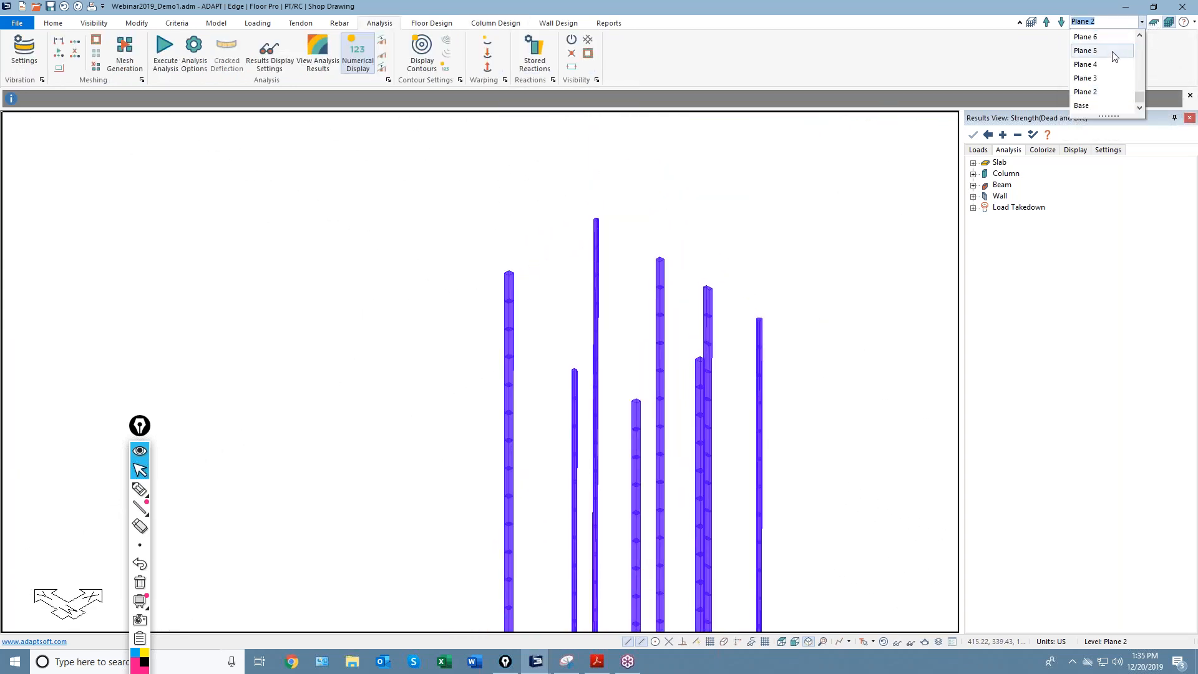
pyautogui.scroll(5, 1096, 91)
pyautogui.click(1096, 38)
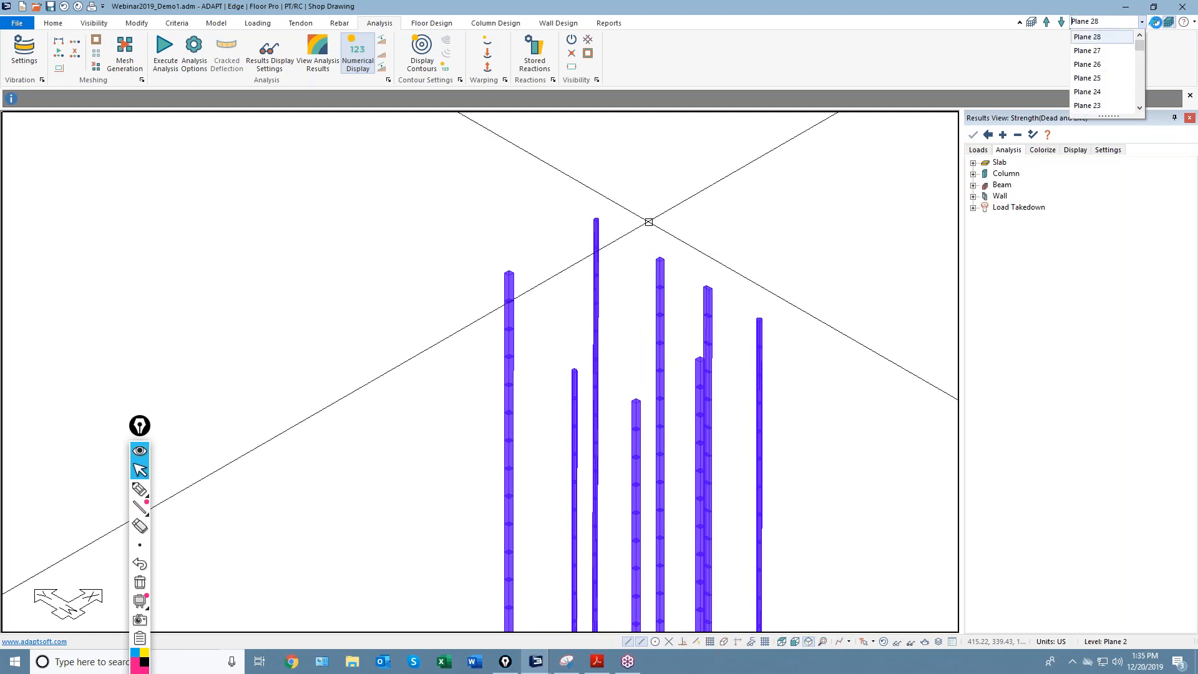
pyautogui.click(1156, 23)
pyautogui.moveTo(800, 399); pyautogui.dragTo(722, 450, button='middle')
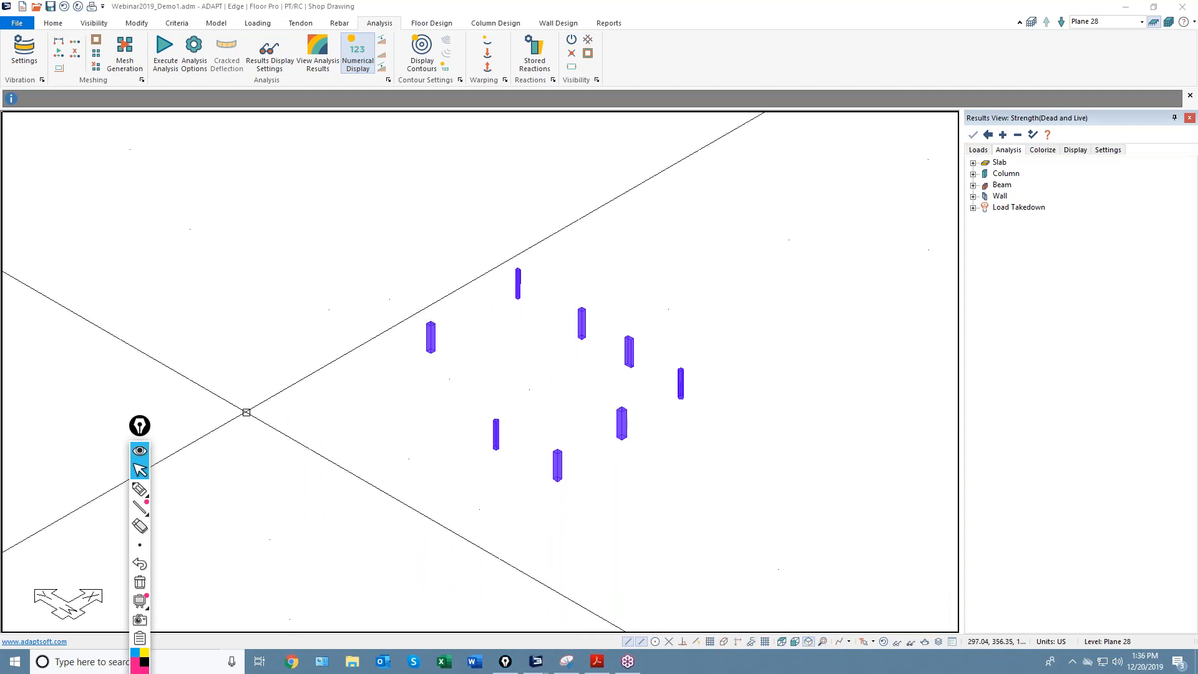
pyautogui.click(140, 489)
pyautogui.moveTo(281, 176)
pyautogui.mouseDown()
pyautogui.moveTo(269, 315)
pyautogui.moveTo(301, 244)
pyautogui.moveTo(279, 139)
pyautogui.moveTo(300, 123)
pyautogui.moveTo(294, 245)
pyautogui.moveTo(286, 118)
pyautogui.moveTo(347, 126)
pyautogui.mouseUp()
pyautogui.moveTo(472, 170)
pyautogui.mouseDown()
pyautogui.moveTo(773, 232)
pyautogui.moveTo(450, 190)
pyautogui.moveTo(466, 160)
pyautogui.mouseUp()
pyautogui.moveTo(649, 200)
pyautogui.mouseDown()
pyautogui.moveTo(830, 218)
pyautogui.moveTo(818, 242)
pyautogui.mouseUp()
pyautogui.moveTo(859, 201)
pyautogui.mouseDown()
pyautogui.moveTo(889, 189)
pyautogui.moveTo(900, 201)
pyautogui.mouseUp()
pyautogui.moveTo(638, 197)
pyautogui.mouseDown()
pyautogui.moveTo(645, 93)
pyautogui.moveTo(660, 111)
pyautogui.mouseUp()
pyautogui.moveTo(742, 64); pyautogui.dragTo(727, 71)
pyautogui.moveTo(582, 195); pyautogui.dragTo(538, 253)
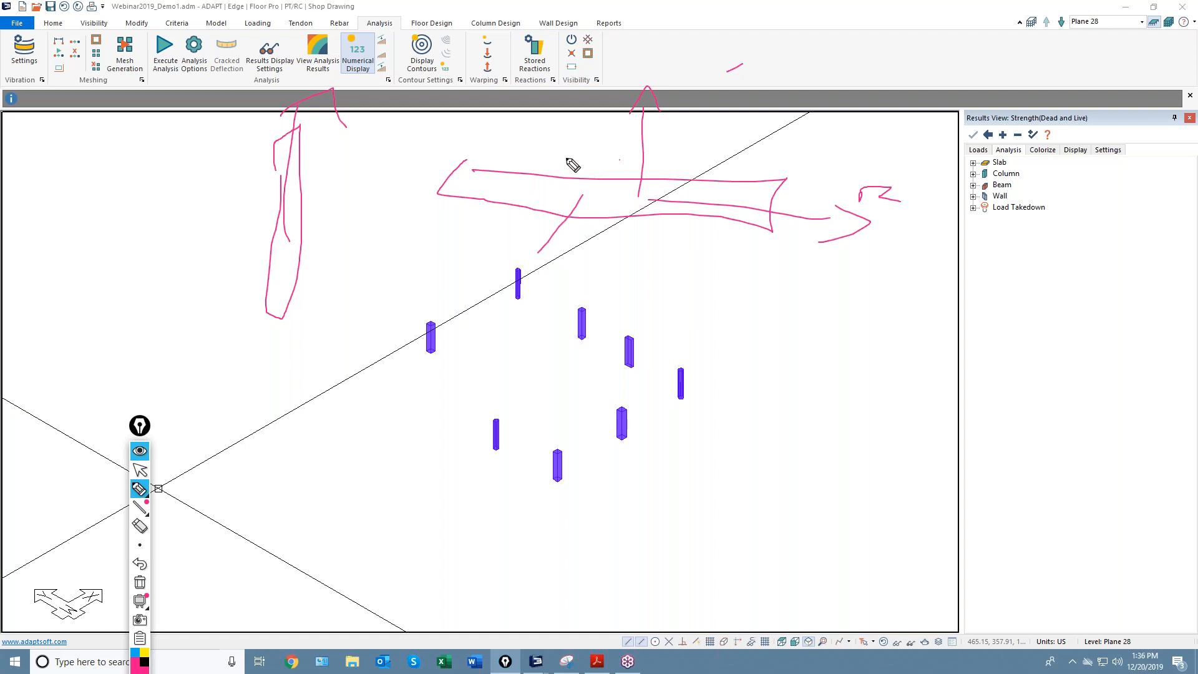
pyautogui.moveTo(608, 140)
pyautogui.mouseDown()
pyautogui.moveTo(671, 149)
pyautogui.moveTo(664, 165)
pyautogui.mouseUp()
pyautogui.moveTo(715, 194)
pyautogui.mouseDown()
pyautogui.moveTo(722, 169)
pyautogui.moveTo(746, 192)
pyautogui.mouseUp()
pyautogui.moveTo(752, 183); pyautogui.dragTo(758, 196)
pyautogui.moveTo(717, 155)
pyautogui.mouseDown()
pyautogui.moveTo(725, 143)
pyautogui.moveTo(734, 156)
pyautogui.mouseUp()
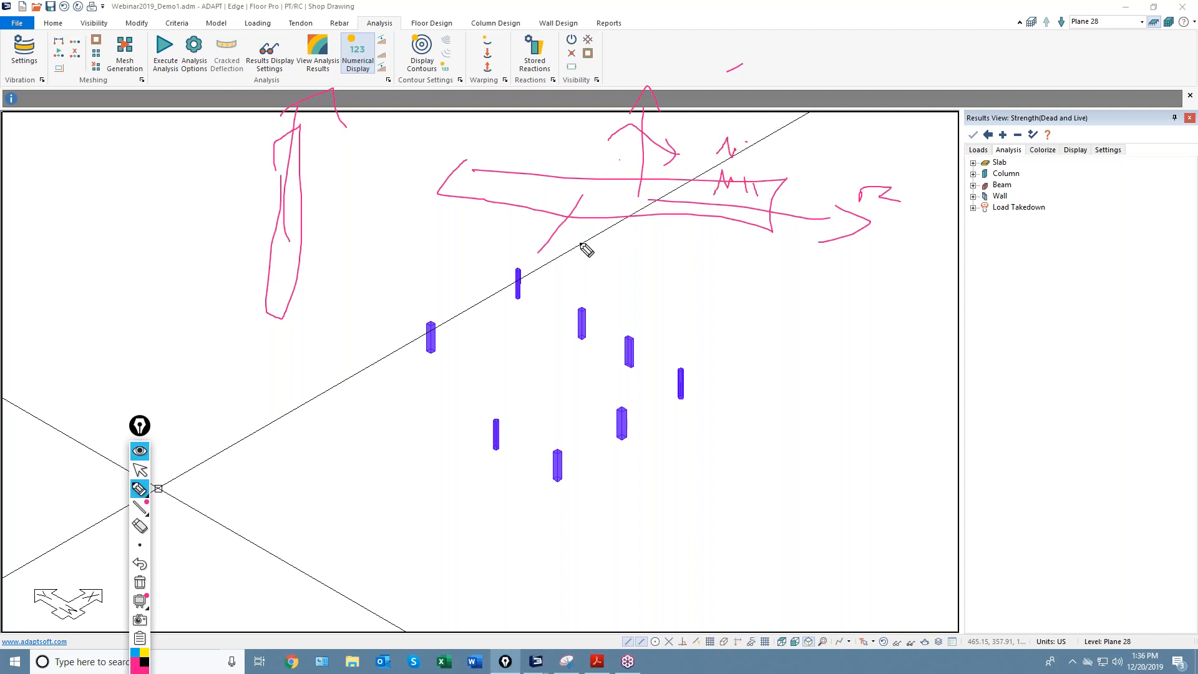
pyautogui.moveTo(646, 220)
pyautogui.mouseDown()
pyautogui.moveTo(615, 156)
pyautogui.moveTo(606, 173)
pyautogui.mouseUp()
pyautogui.click(141, 471)
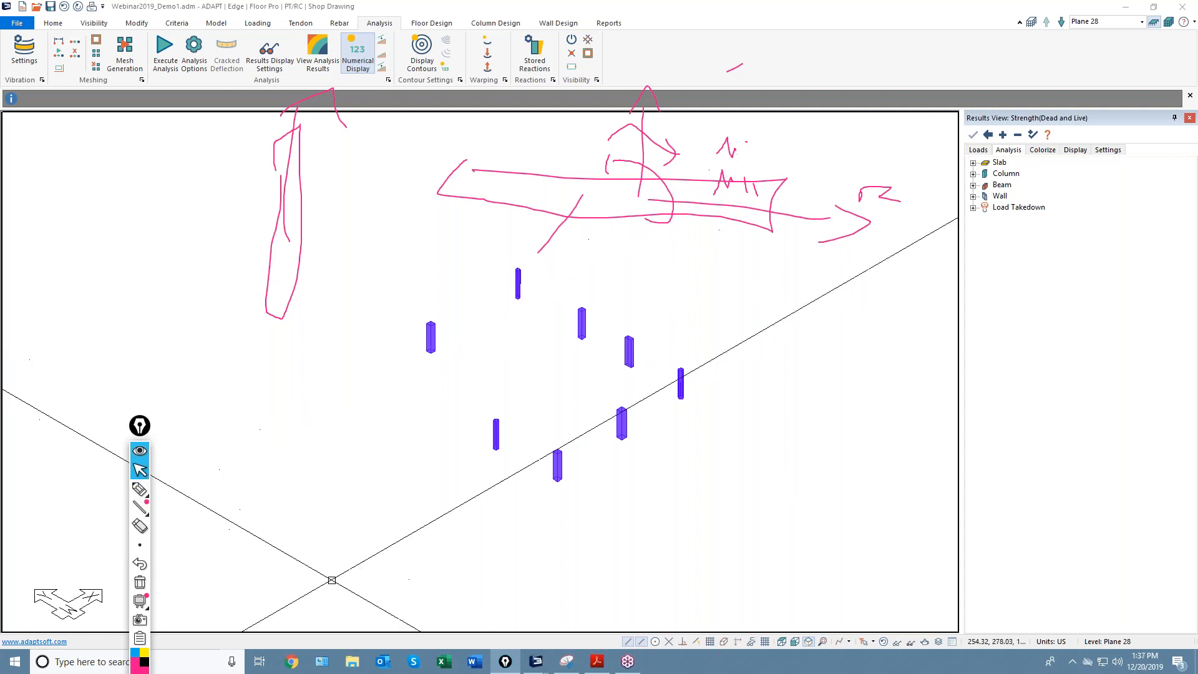
pyautogui.click(139, 582)
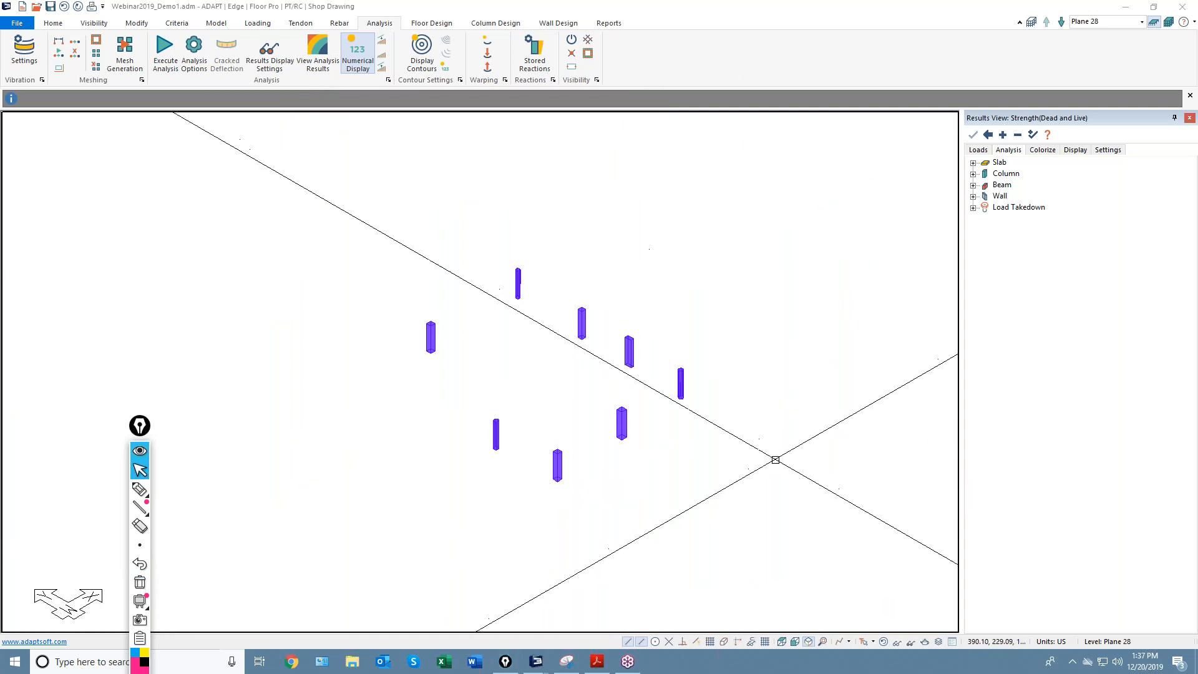
# Expand column drift and Action (Combination) results, highlight amplification factors, and open Display settings.
pyautogui.moveTo(761, 489); pyautogui.dragTo(753, 511, button='middle')
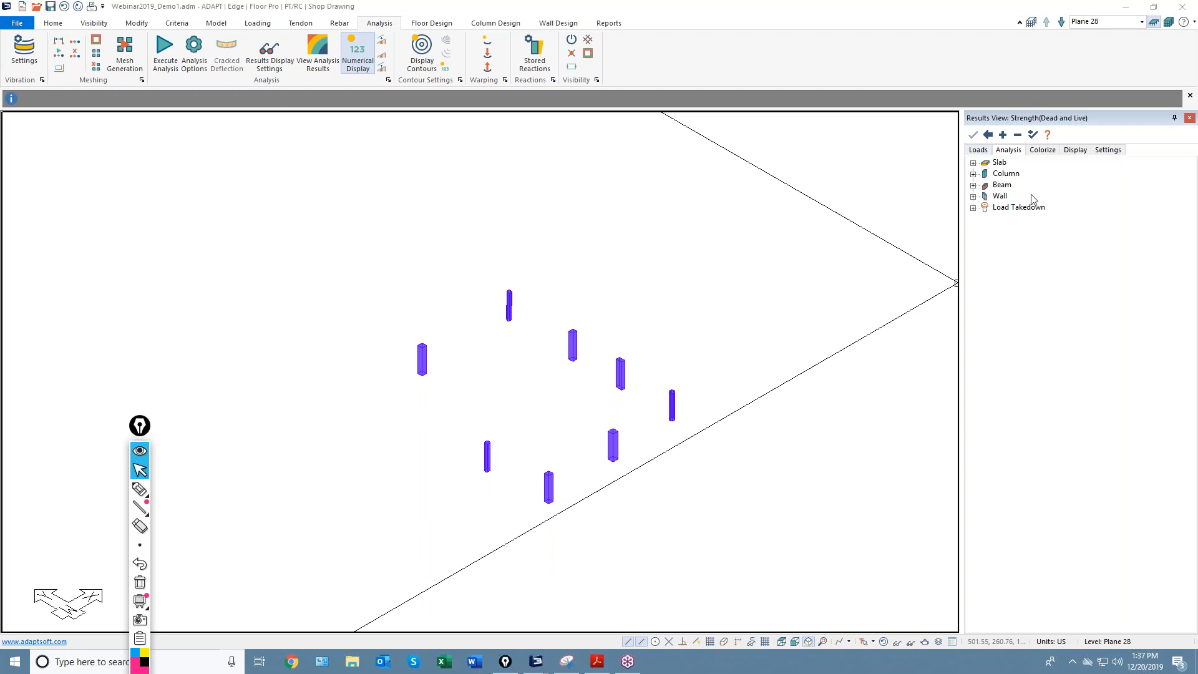
pyautogui.click(974, 174)
pyautogui.click(985, 196)
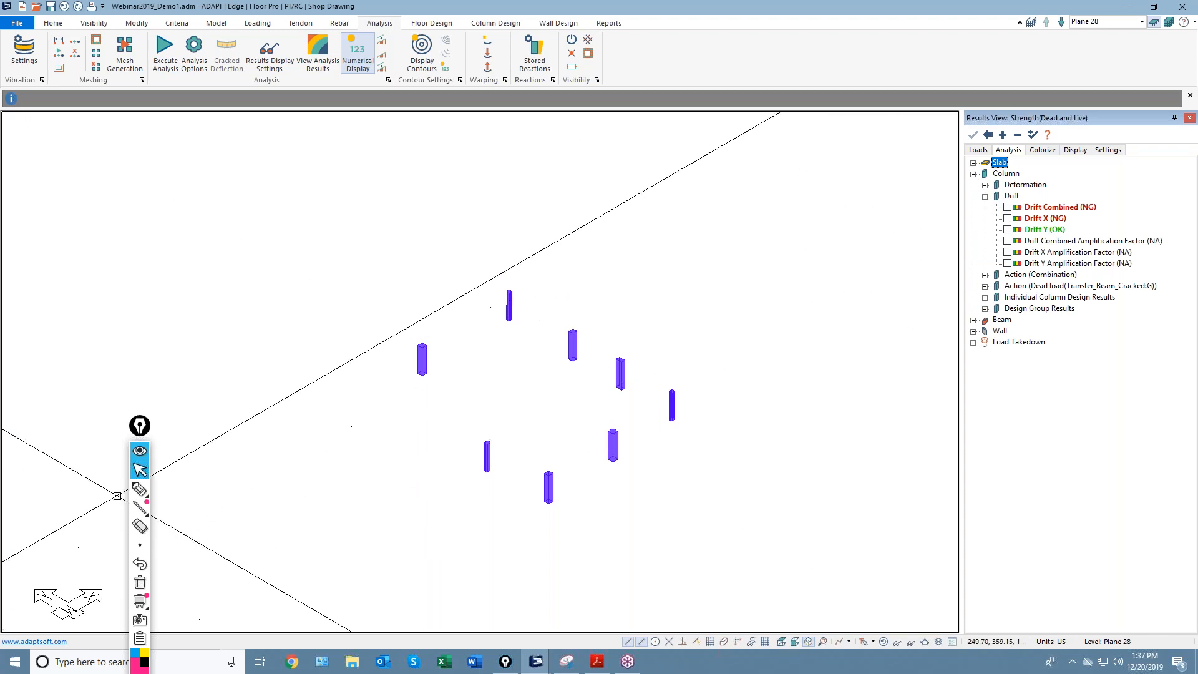
pyautogui.click(139, 489)
pyautogui.moveTo(1163, 232); pyautogui.dragTo(1154, 271)
pyautogui.click(139, 469)
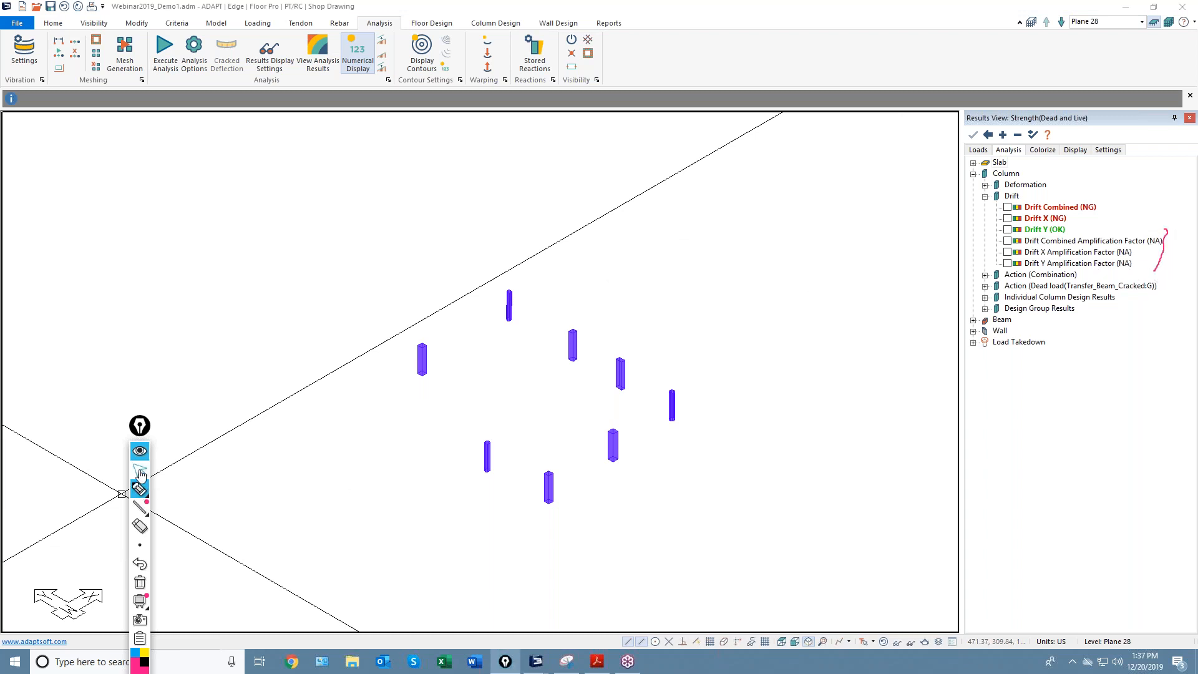
pyautogui.click(985, 274)
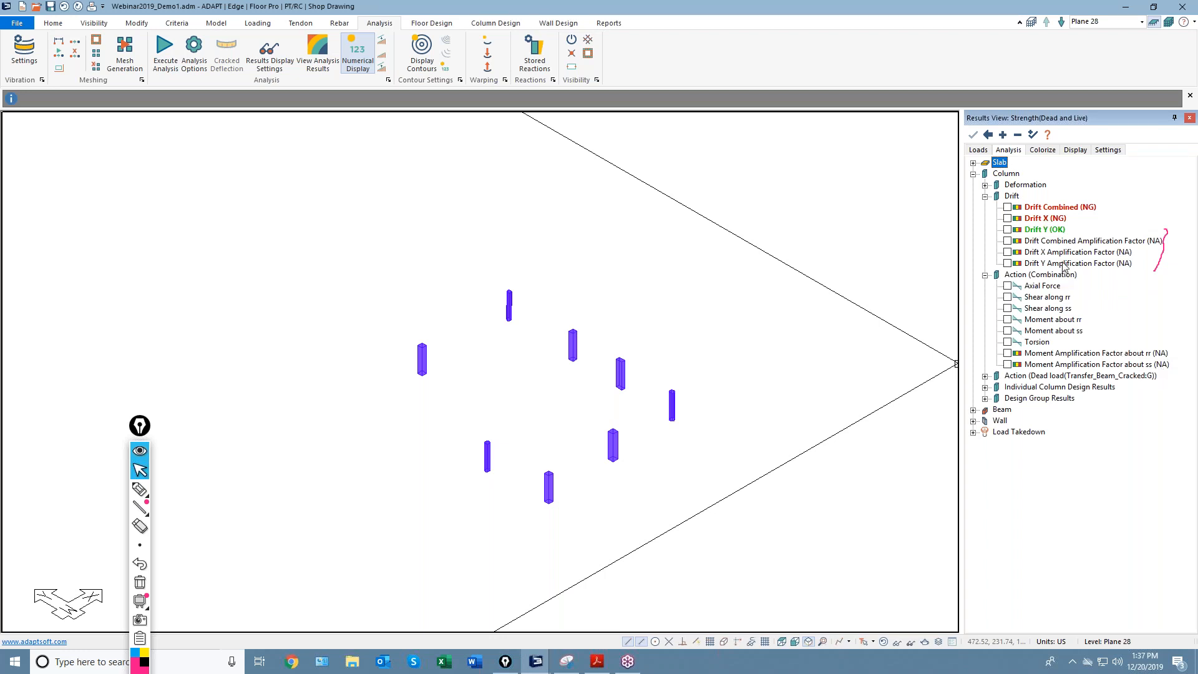
pyautogui.click(1076, 151)
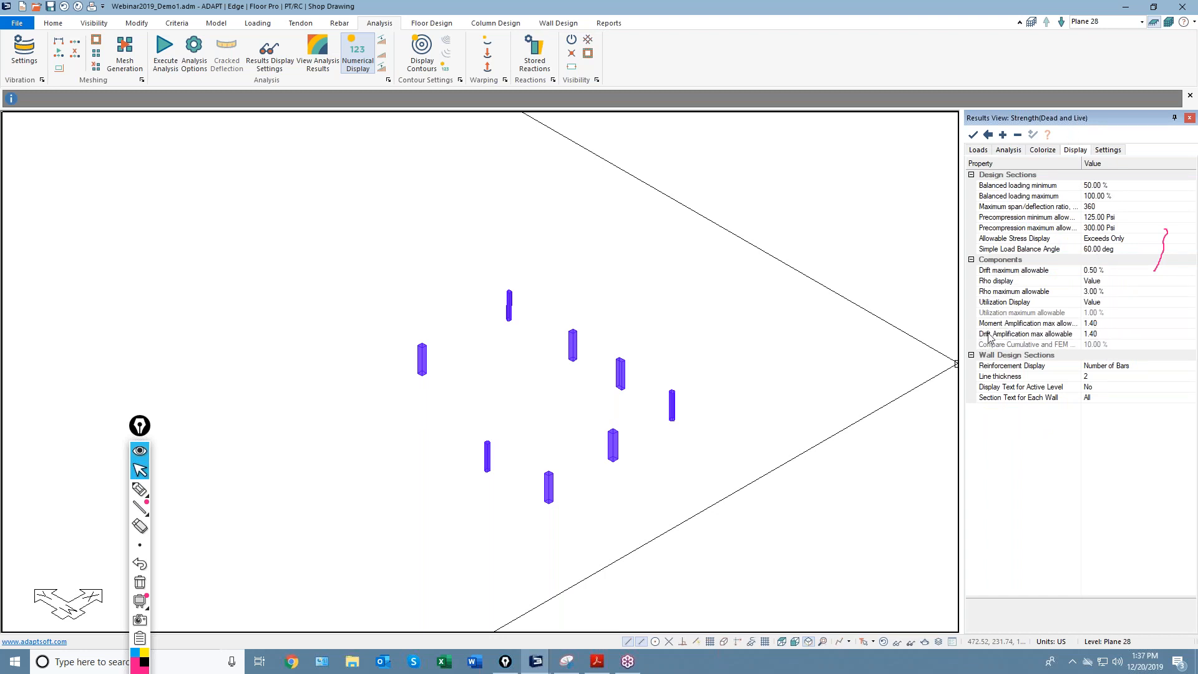
# Check the 1.40 Moment and Drift Amplification maximum allowable settings.
pyautogui.click(1091, 324)
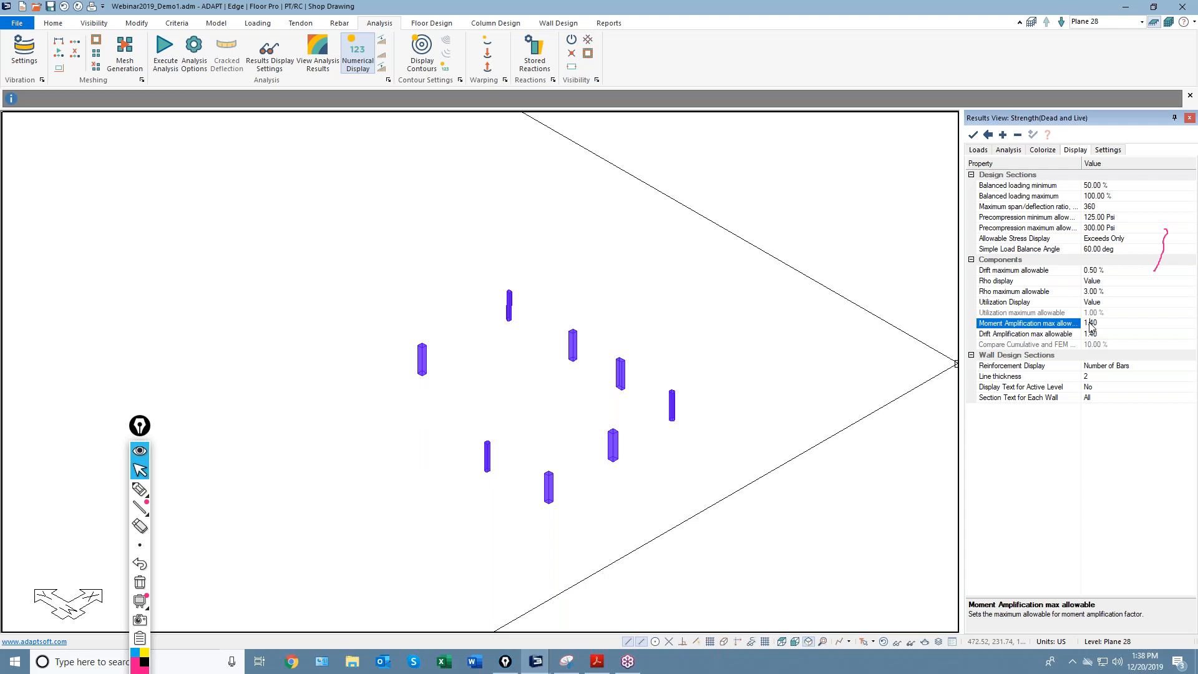
pyautogui.click(1102, 335)
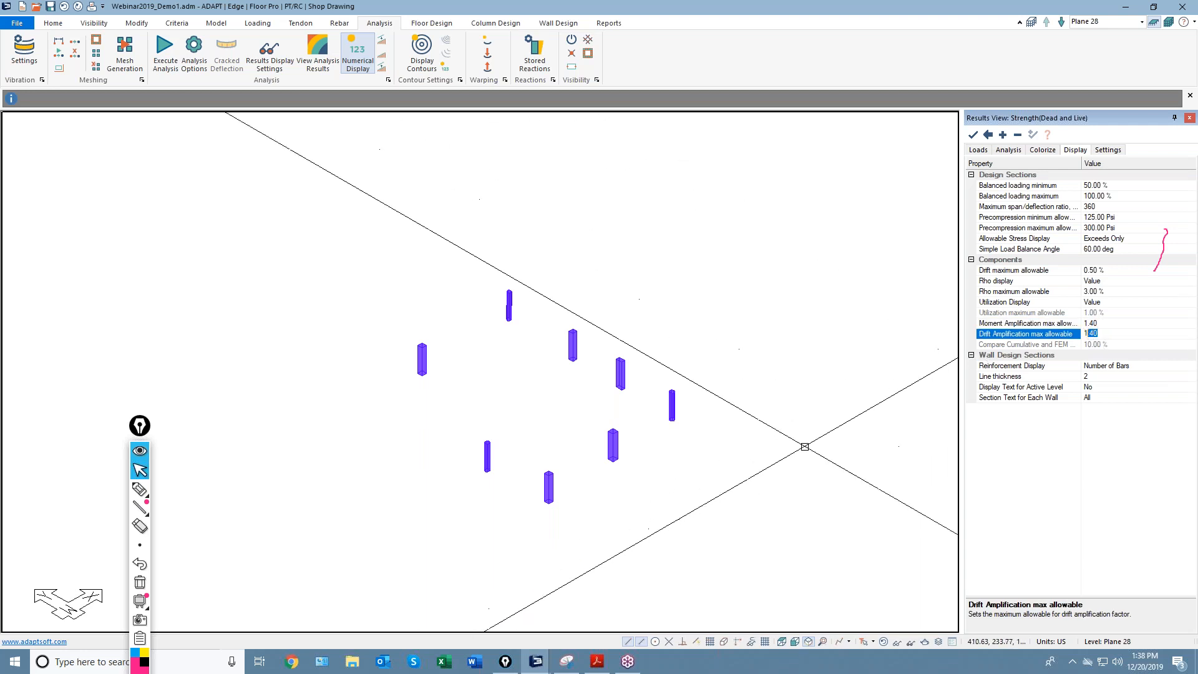
pyautogui.click(799, 452)
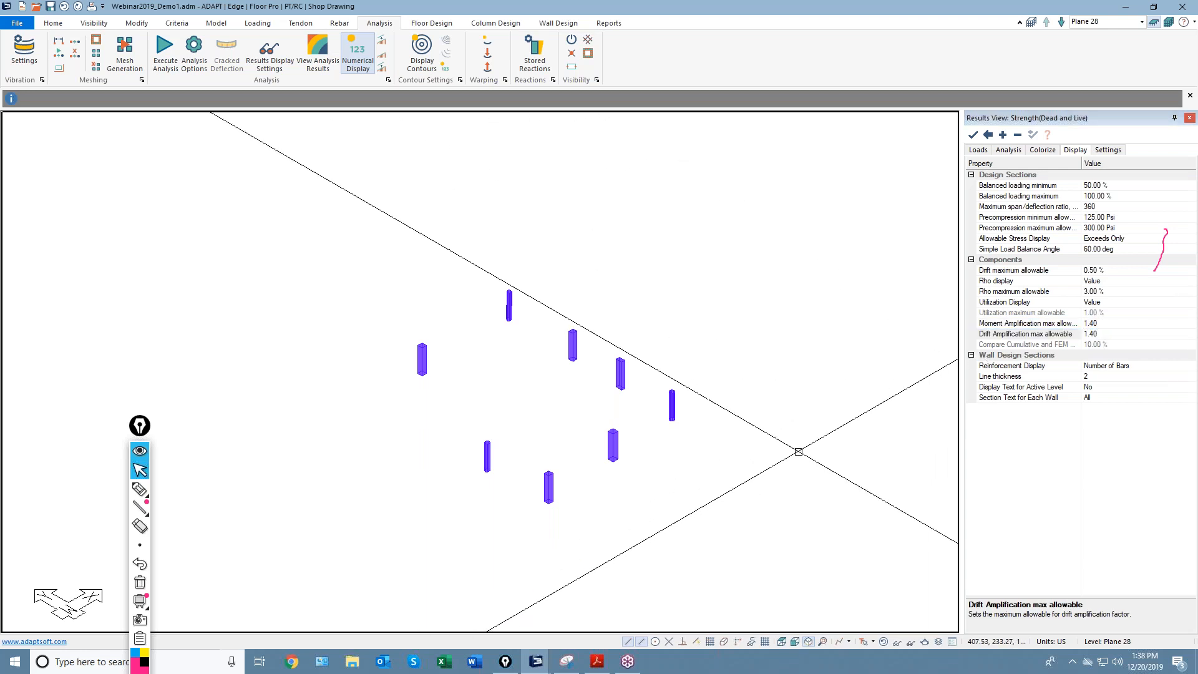
# Select the PDSX P-Delta combination for results, sketching and then clearing ink notes.
pyautogui.click(978, 150)
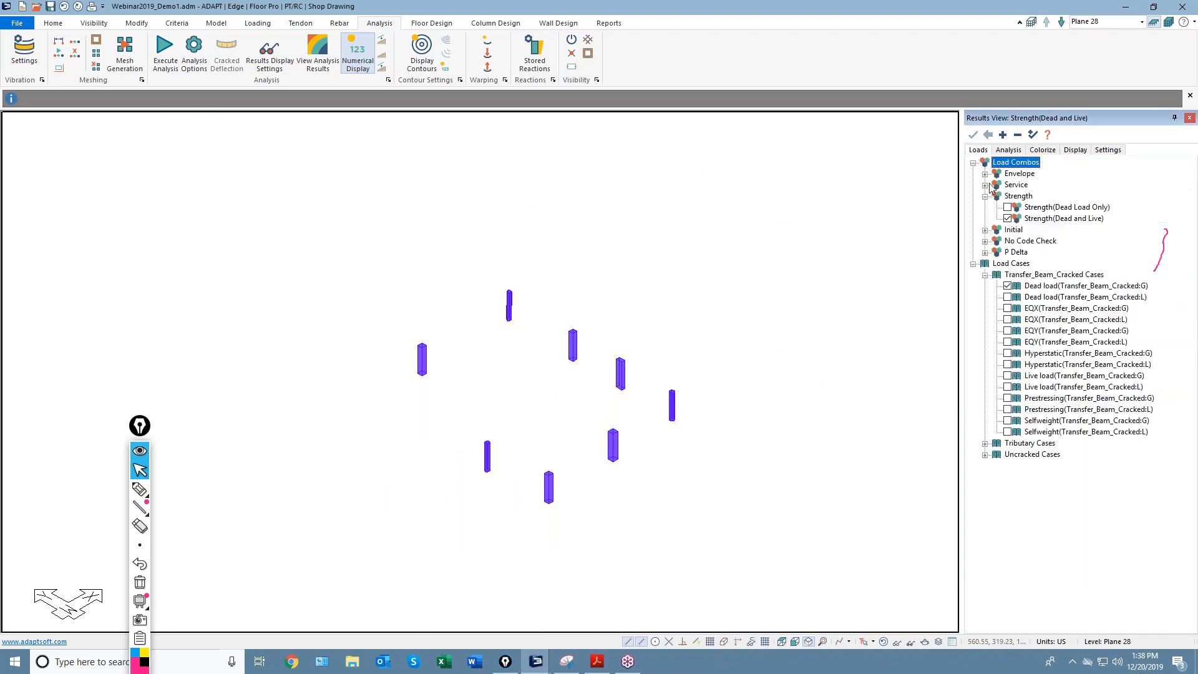
pyautogui.click(1017, 135)
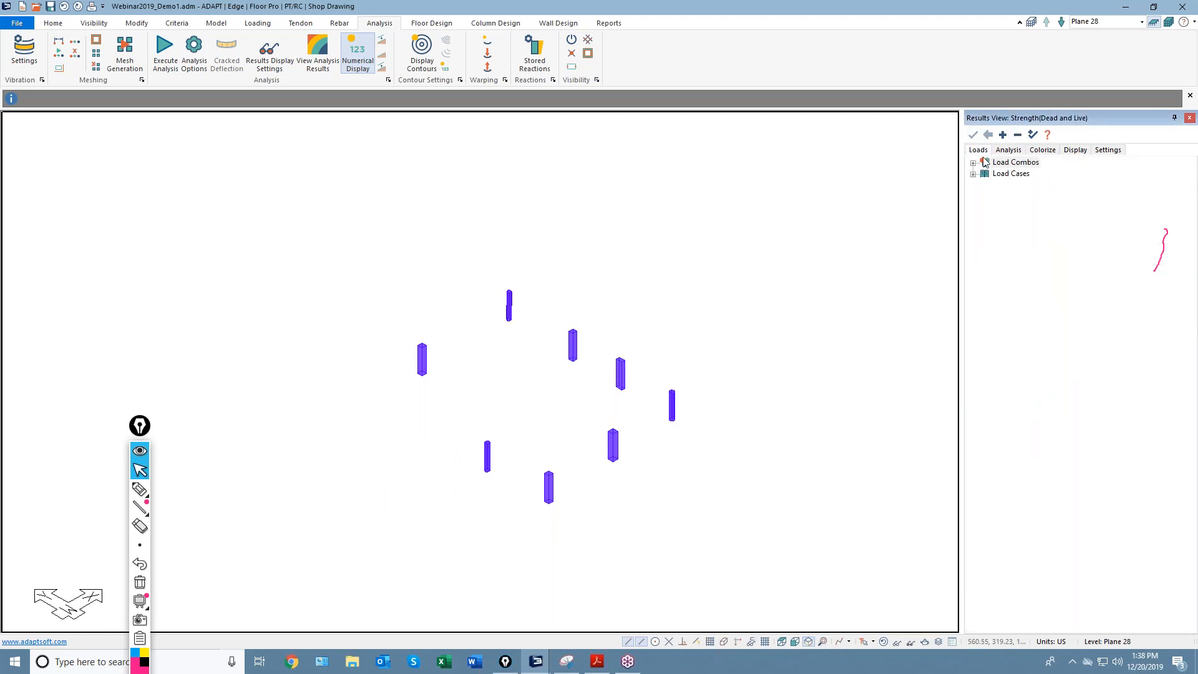
pyautogui.click(974, 164)
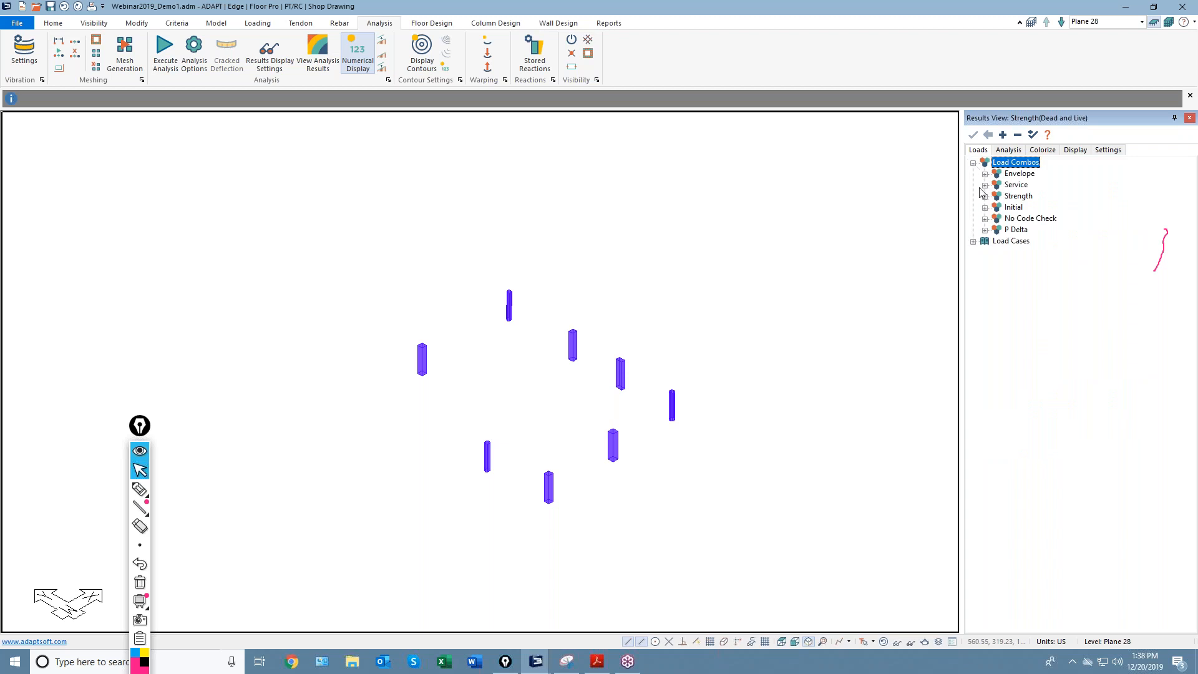
pyautogui.click(985, 231)
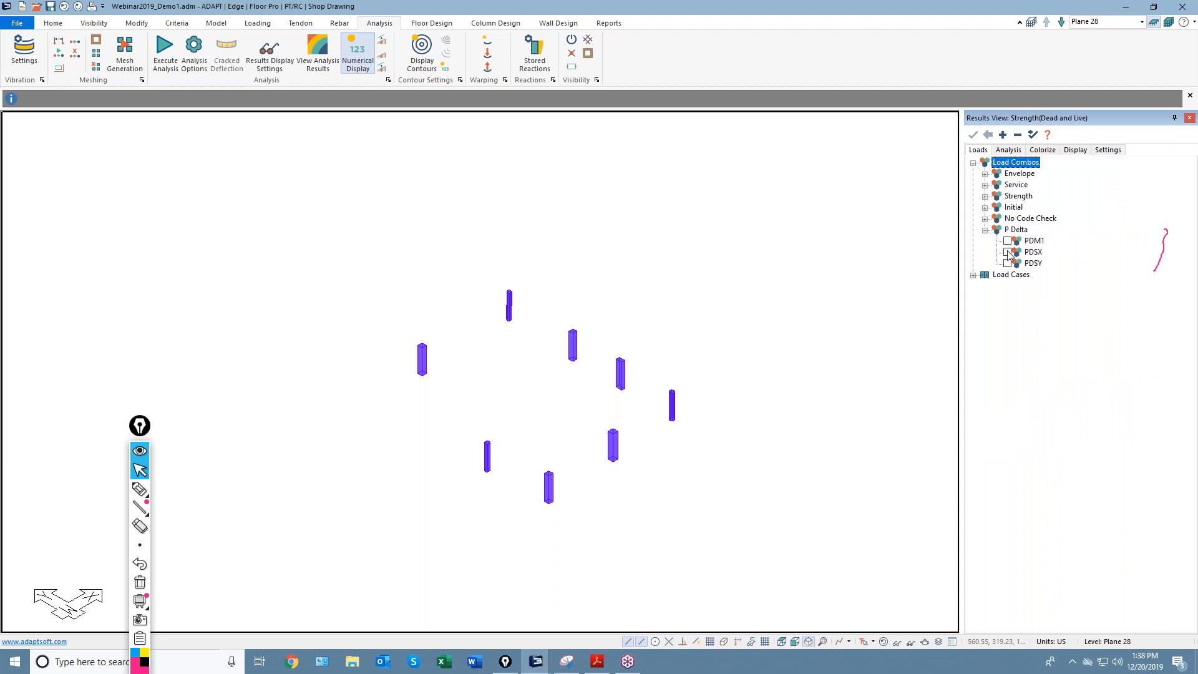
pyautogui.click(1008, 252)
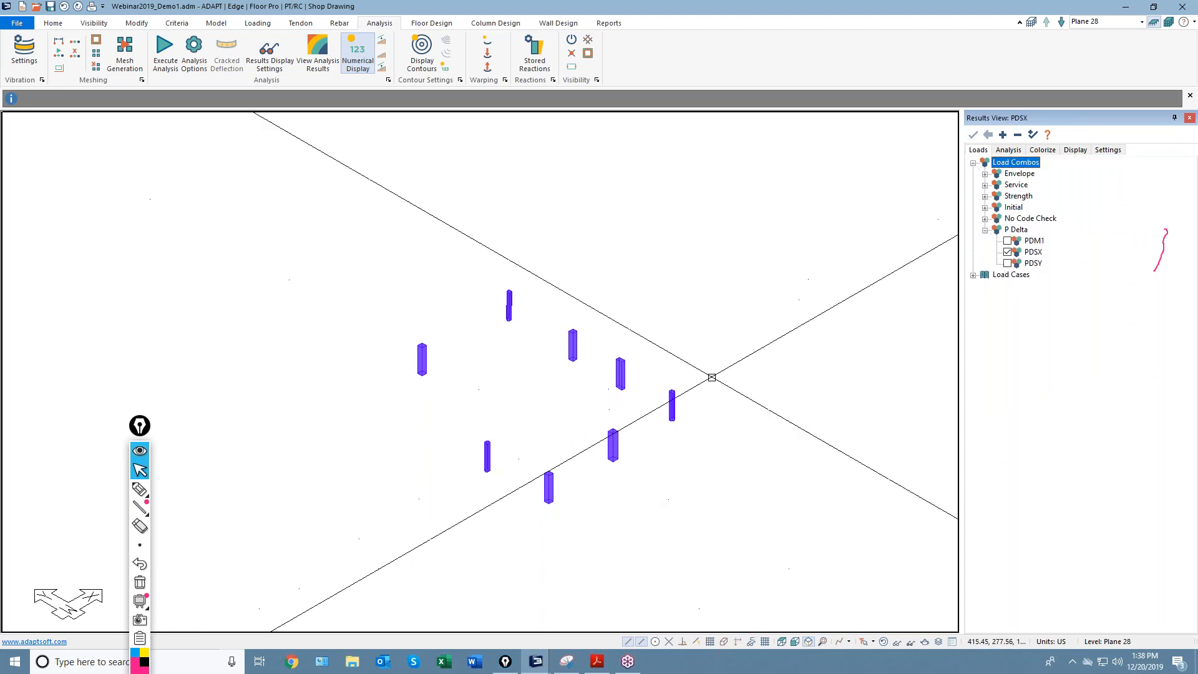
pyautogui.click(140, 489)
pyautogui.moveTo(314, 534); pyautogui.dragTo(406, 446)
pyautogui.moveTo(386, 449); pyautogui.dragTo(446, 438)
pyautogui.moveTo(330, 484)
pyautogui.mouseDown()
pyautogui.moveTo(378, 437)
pyautogui.moveTo(391, 454)
pyautogui.mouseUp()
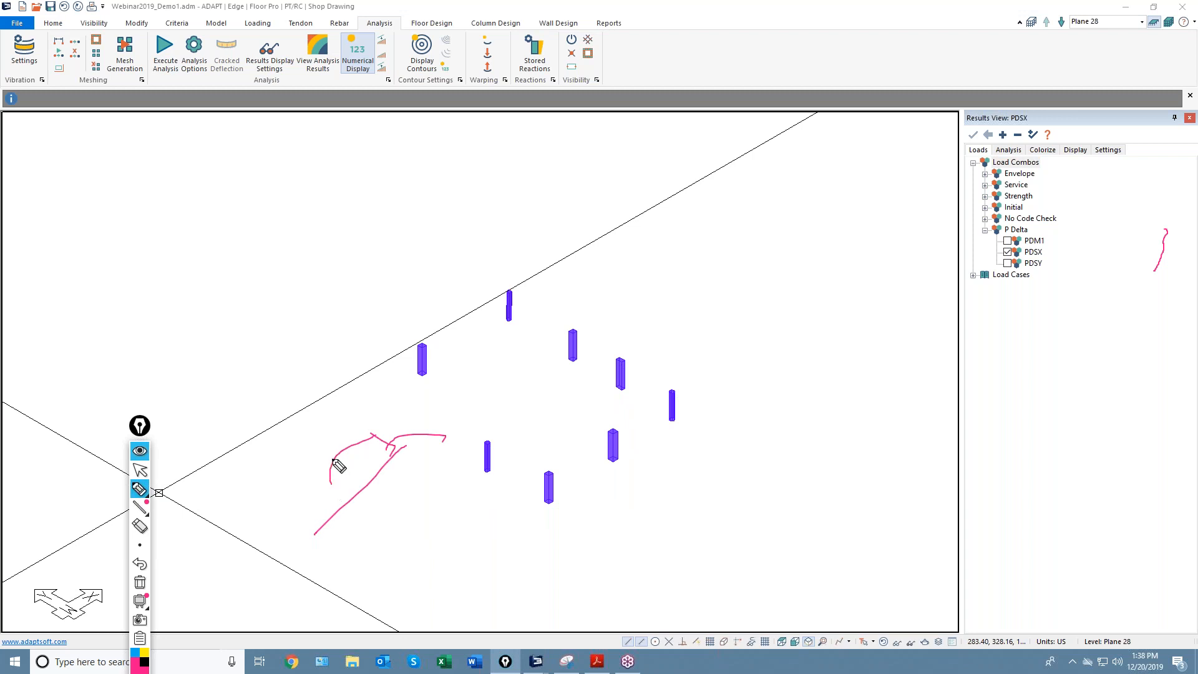
pyautogui.click(140, 581)
pyautogui.click(140, 470)
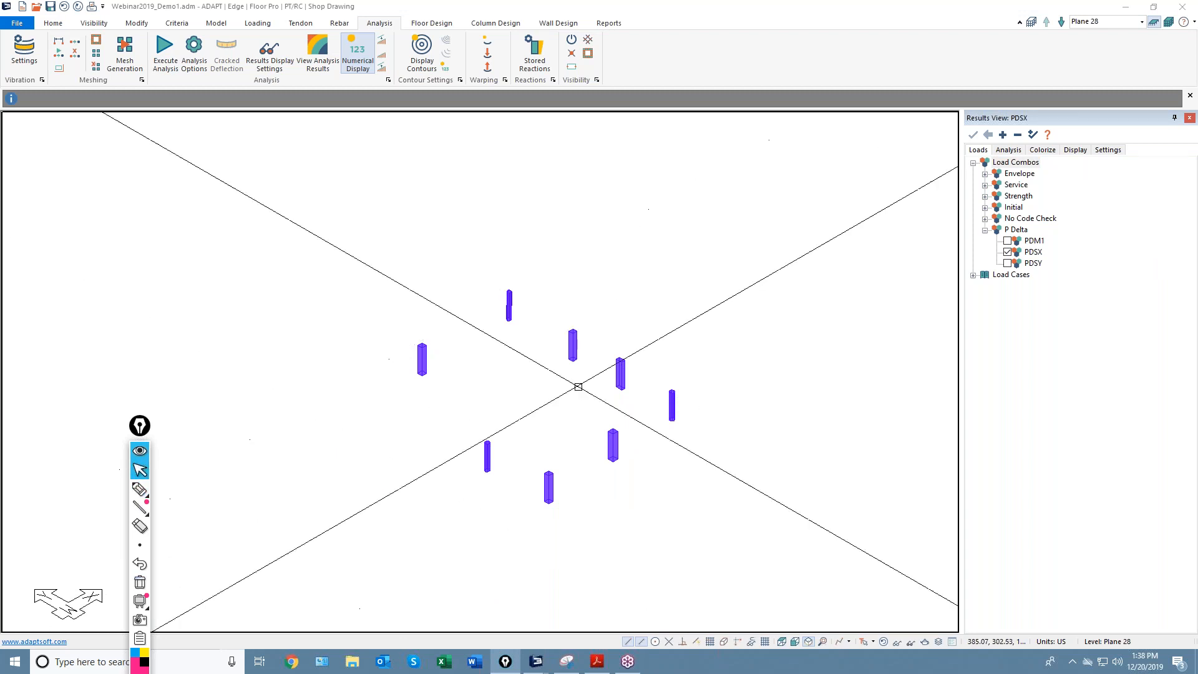
# Plot Drift Combined, Drift X, Drift Y, then the Drift Combined Amplification Factor on the columns.
pyautogui.click(1007, 151)
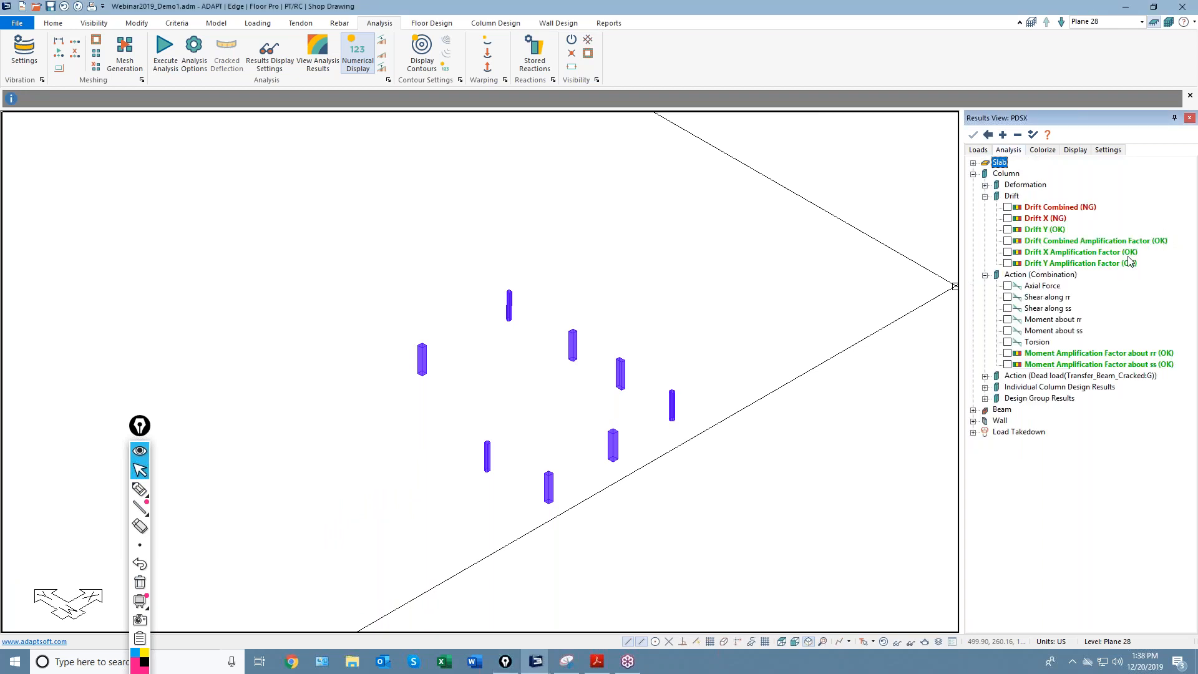
pyautogui.click(1007, 207)
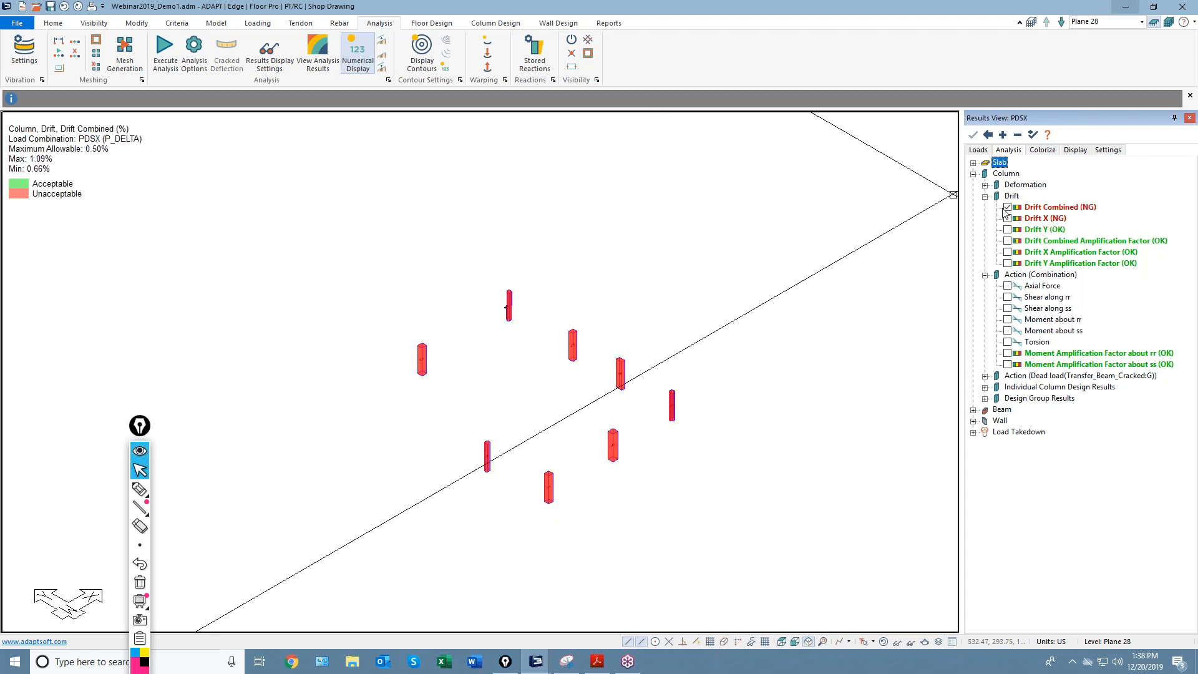
pyautogui.scroll(-2, 543, 289)
pyautogui.scroll(4, 538, 294)
pyautogui.scroll(5, 525, 305)
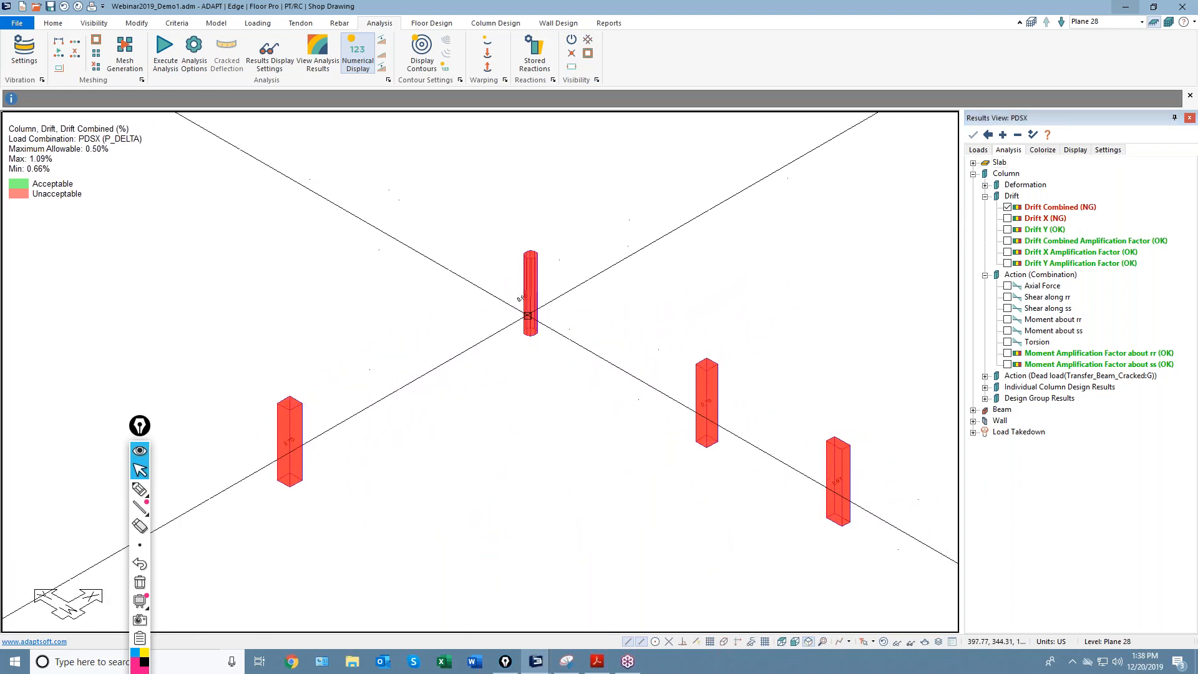
pyautogui.click(1007, 219)
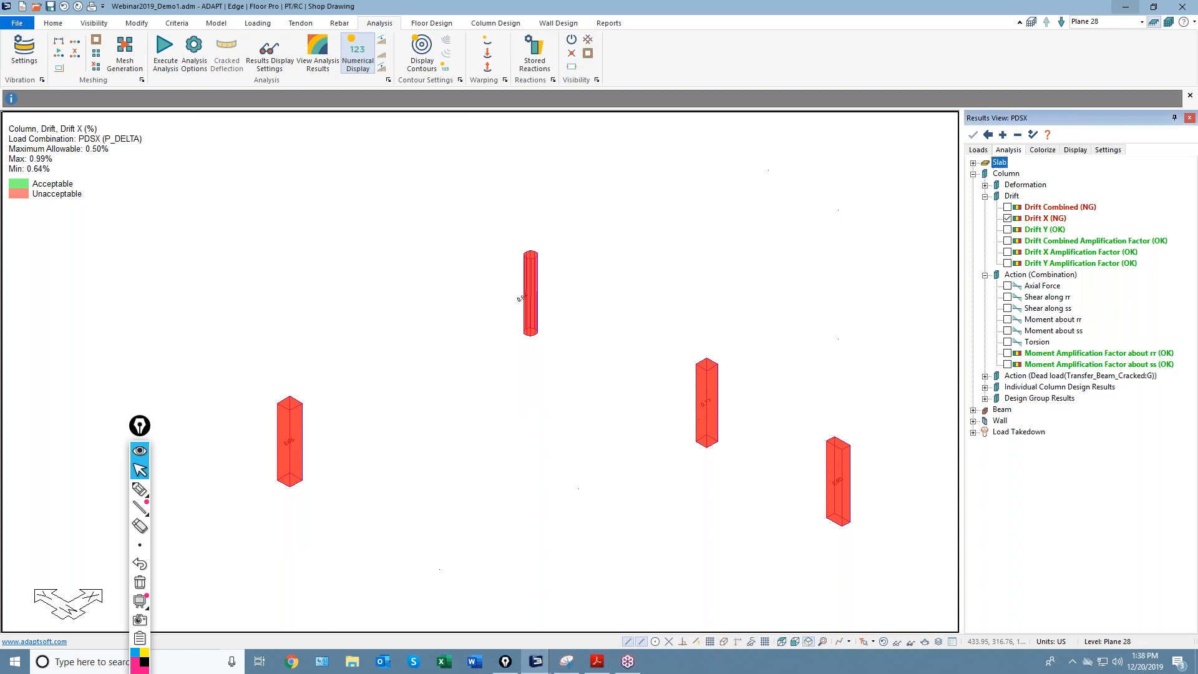
pyautogui.click(1008, 230)
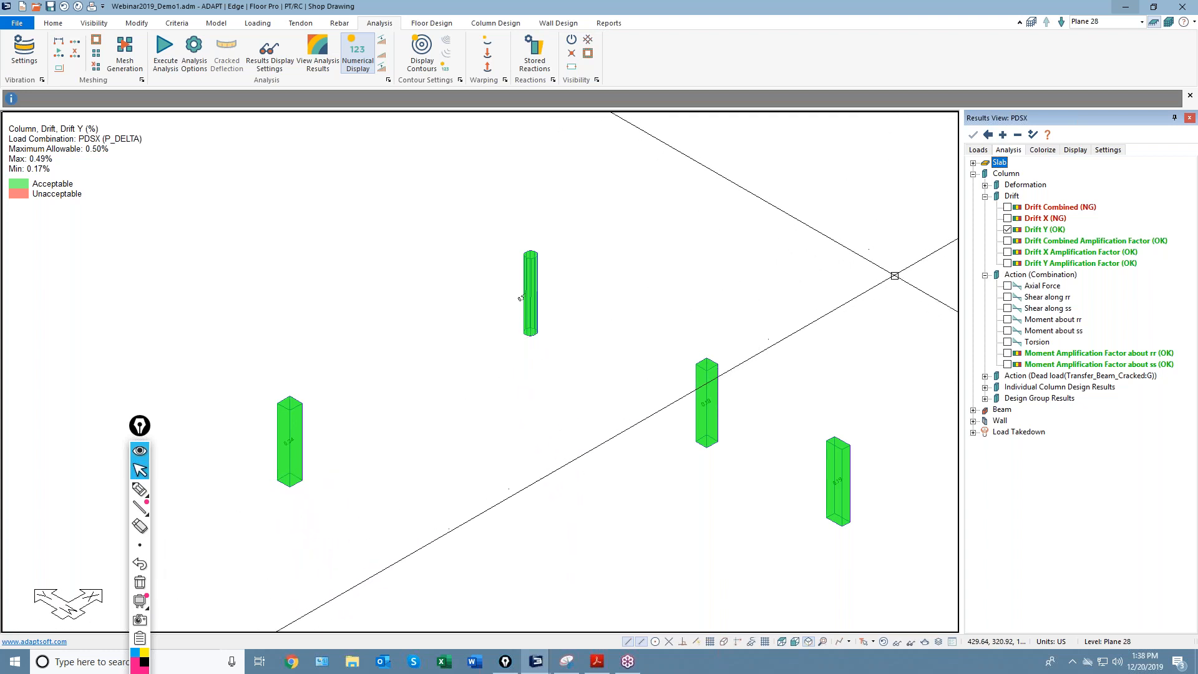
pyautogui.click(1007, 242)
pyautogui.scroll(5, 371, 428)
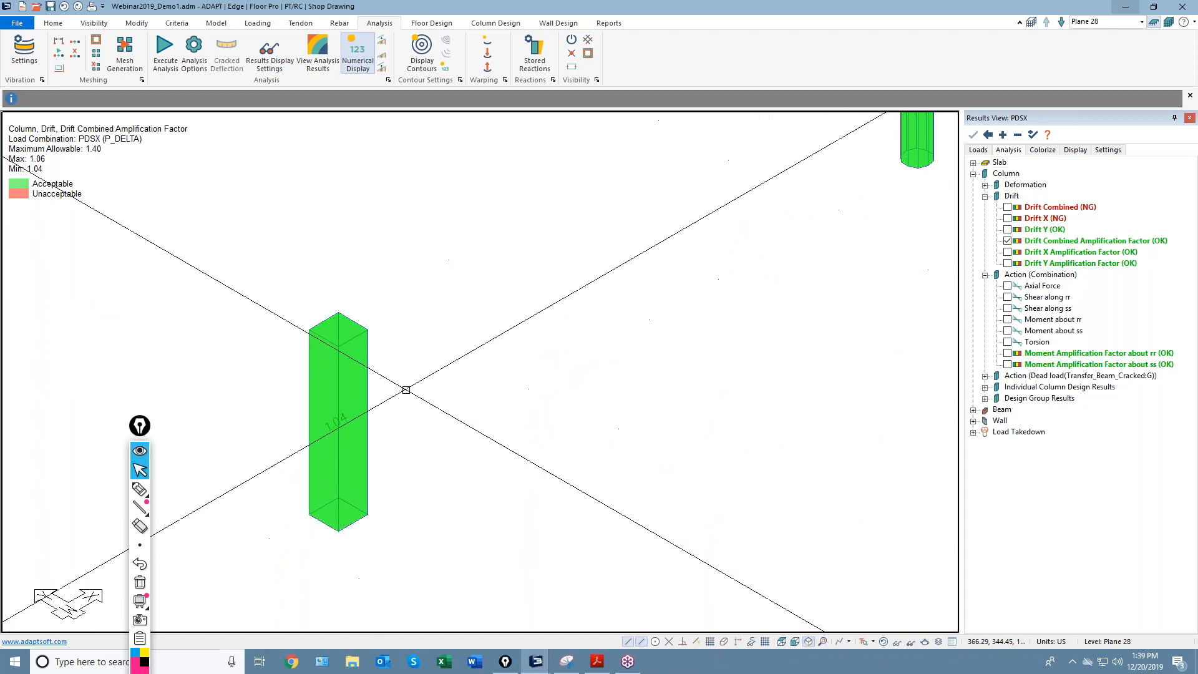
pyautogui.scroll(2, 294, 432)
# Switch the column plot to the Drift X, then Drift Y amplification factor.
pyautogui.scroll(1, 294, 432)
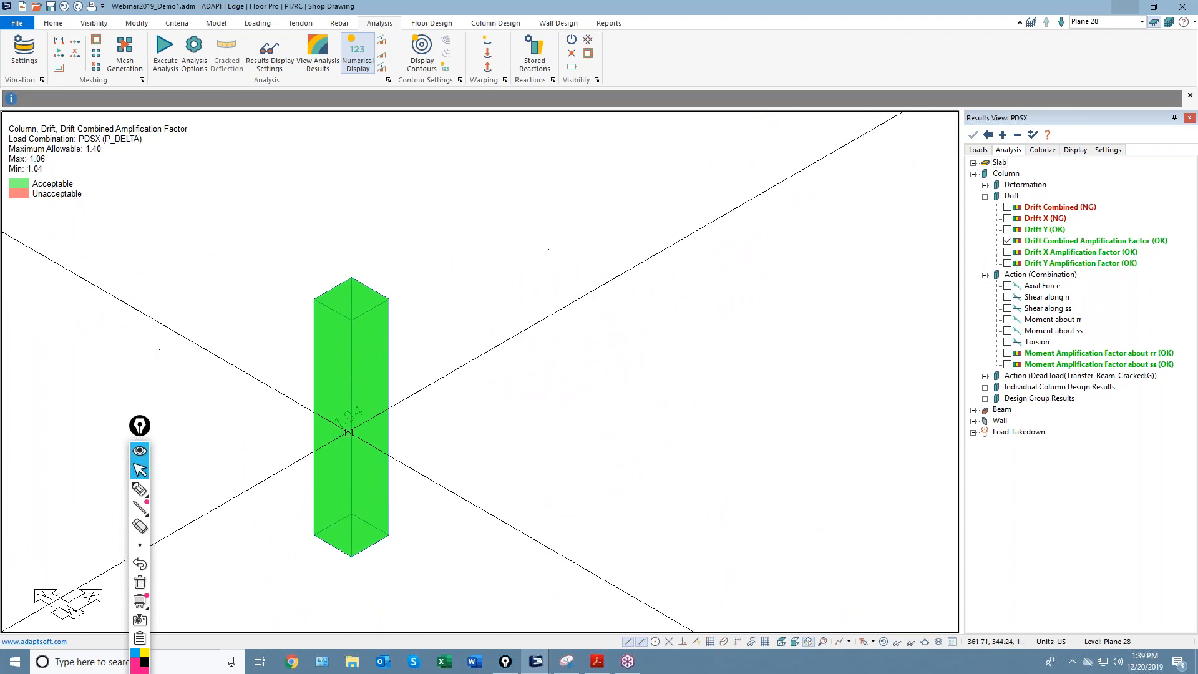
pyautogui.click(1007, 252)
pyautogui.click(1007, 263)
pyautogui.moveTo(312, 444); pyautogui.dragTo(272, 441, button='middle')
pyautogui.scroll(-3, 275, 436)
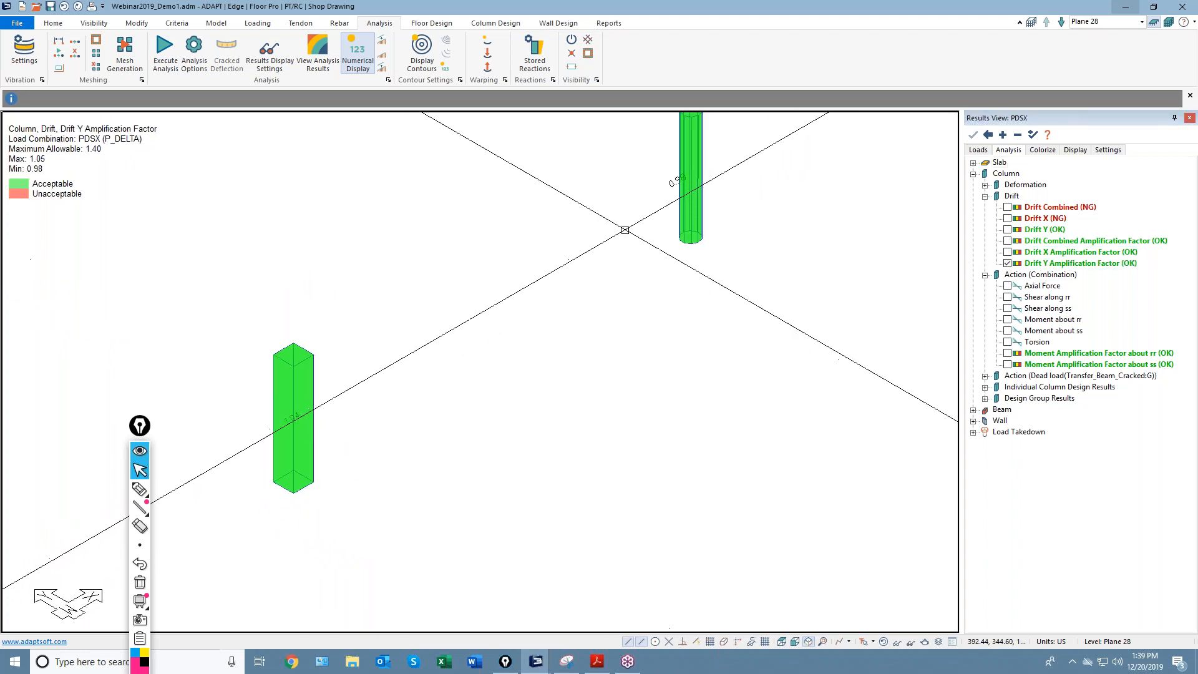
pyautogui.moveTo(625, 229); pyautogui.dragTo(548, 274, button='middle')
pyautogui.scroll(4, 582, 247)
pyautogui.scroll(-2, 575, 257)
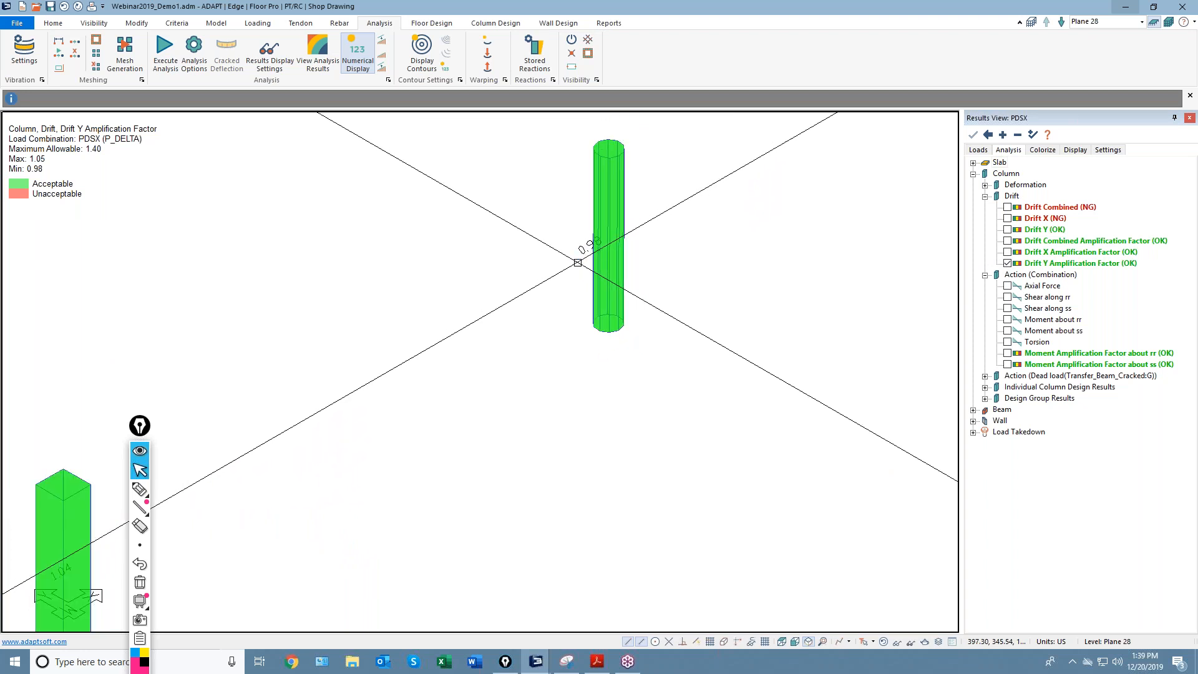
pyautogui.scroll(-3, 577, 262)
# Extend the display to columns on all tower levels and reapply the Drift Y amplification factor.
pyautogui.click(1169, 22)
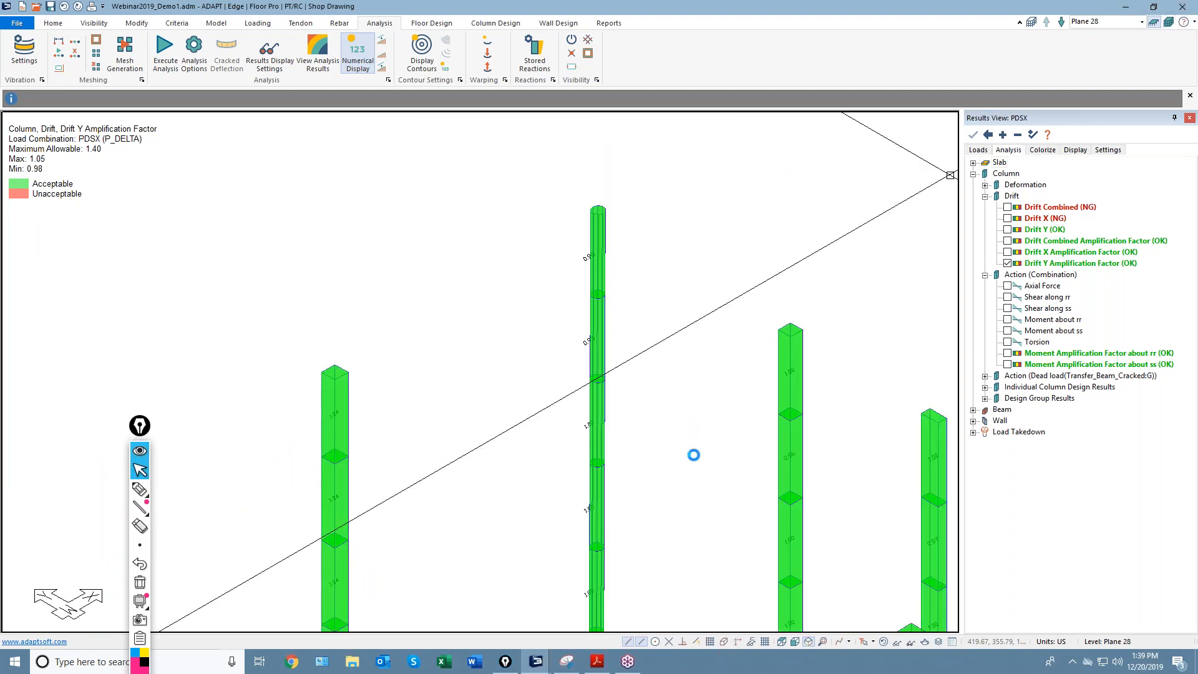
pyautogui.scroll(-5, 677, 323)
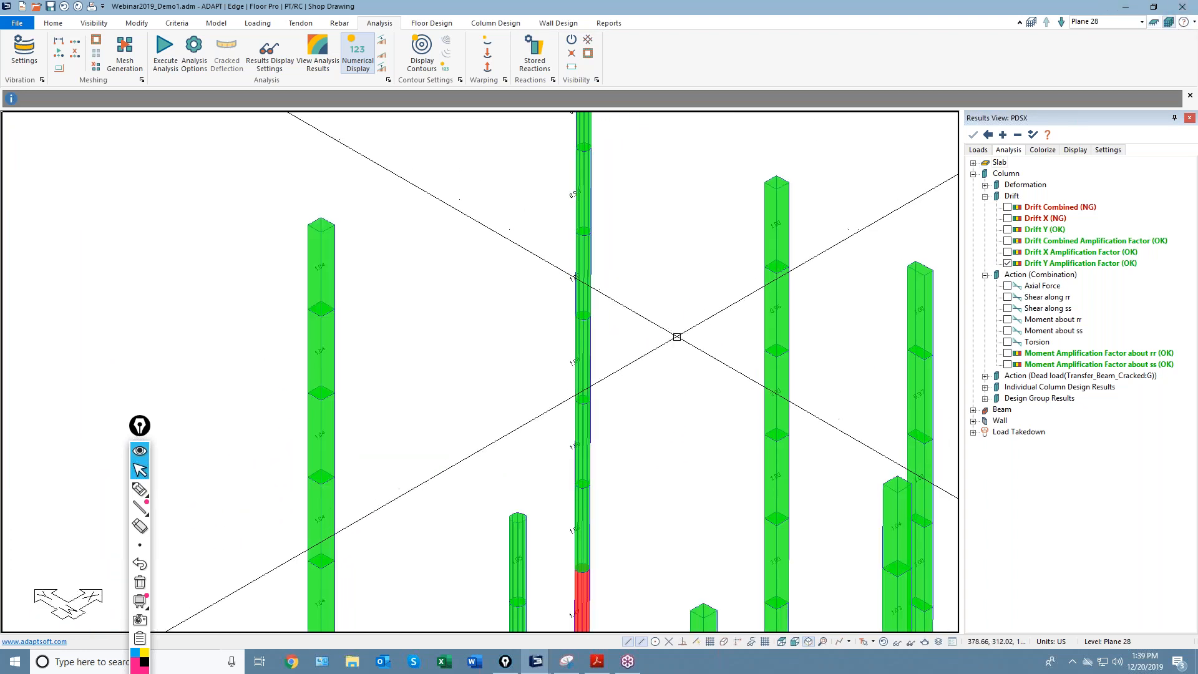
pyautogui.scroll(-2, 660, 342)
pyautogui.moveTo(647, 456); pyautogui.dragTo(637, 373, button='middle')
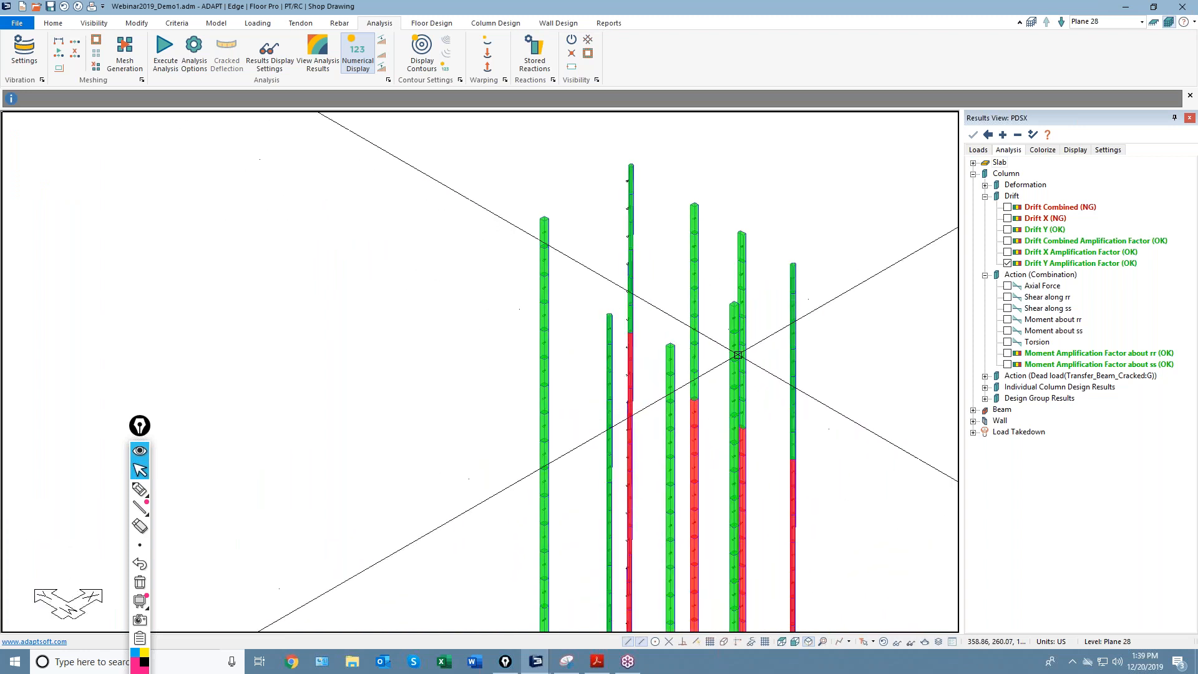
pyautogui.scroll(1, 857, 300)
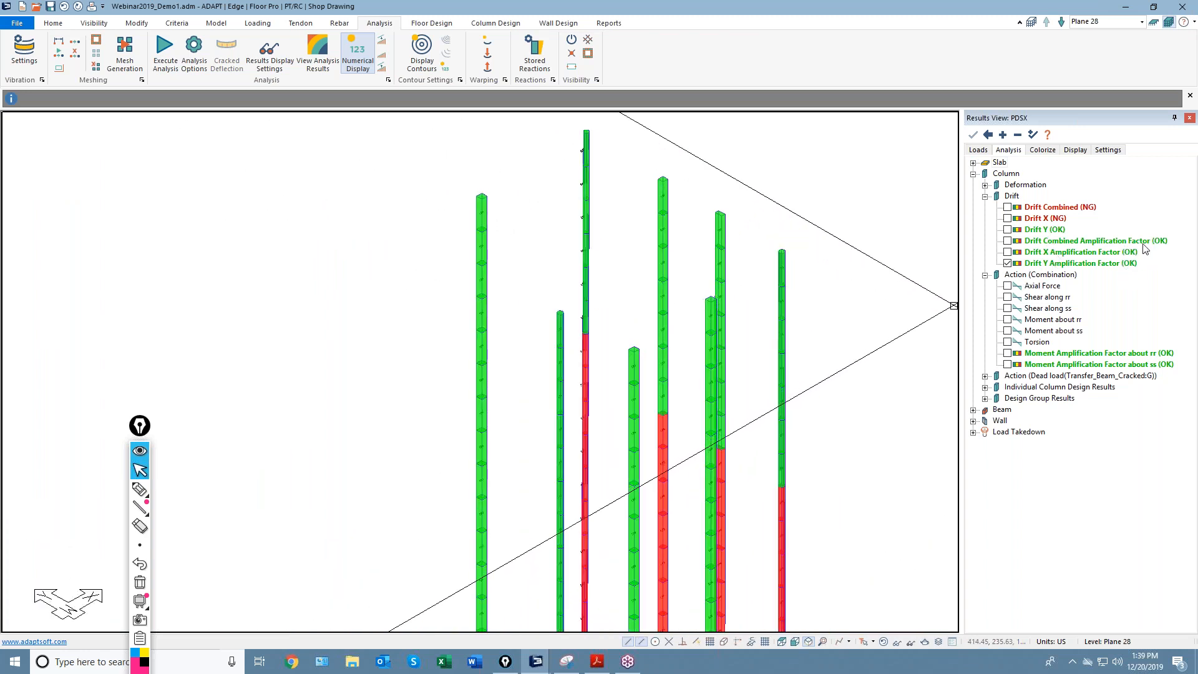
pyautogui.moveTo(597, 406); pyautogui.dragTo(604, 361, button='middle')
pyautogui.scroll(5, 604, 362)
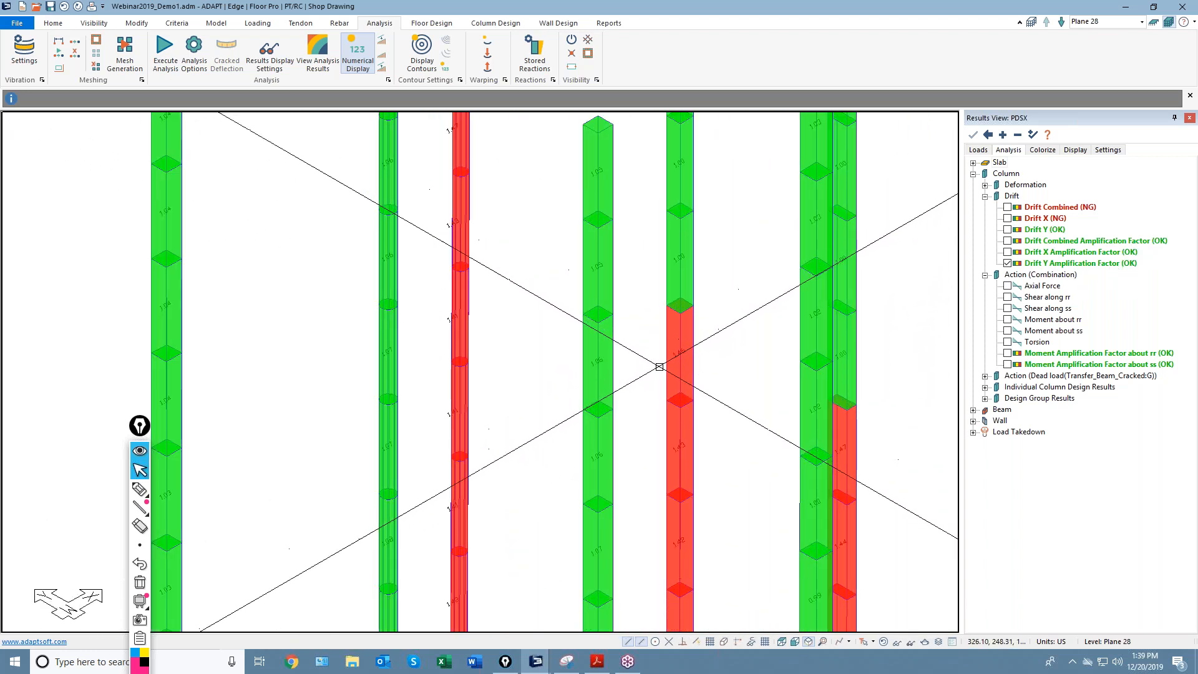
pyautogui.scroll(-3, 623, 405)
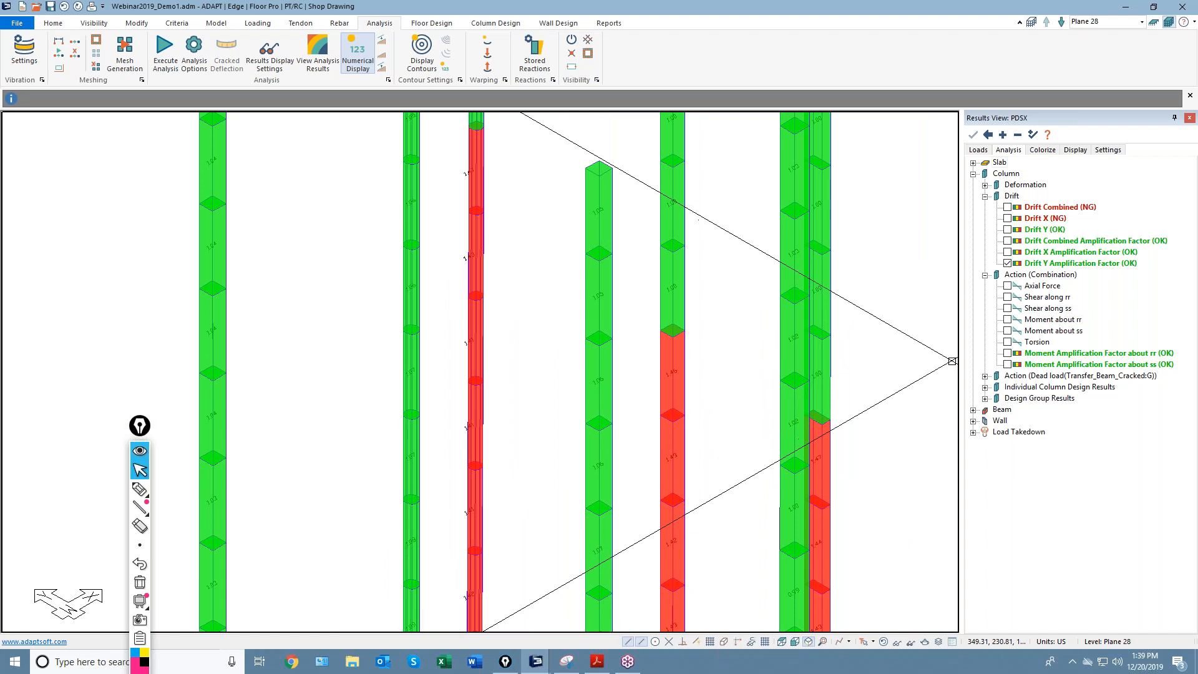
pyautogui.click(1007, 263)
# Switch results to PDSY, zoom out over the column drift amplification plot, and reopen the combinations list.
pyautogui.click(977, 150)
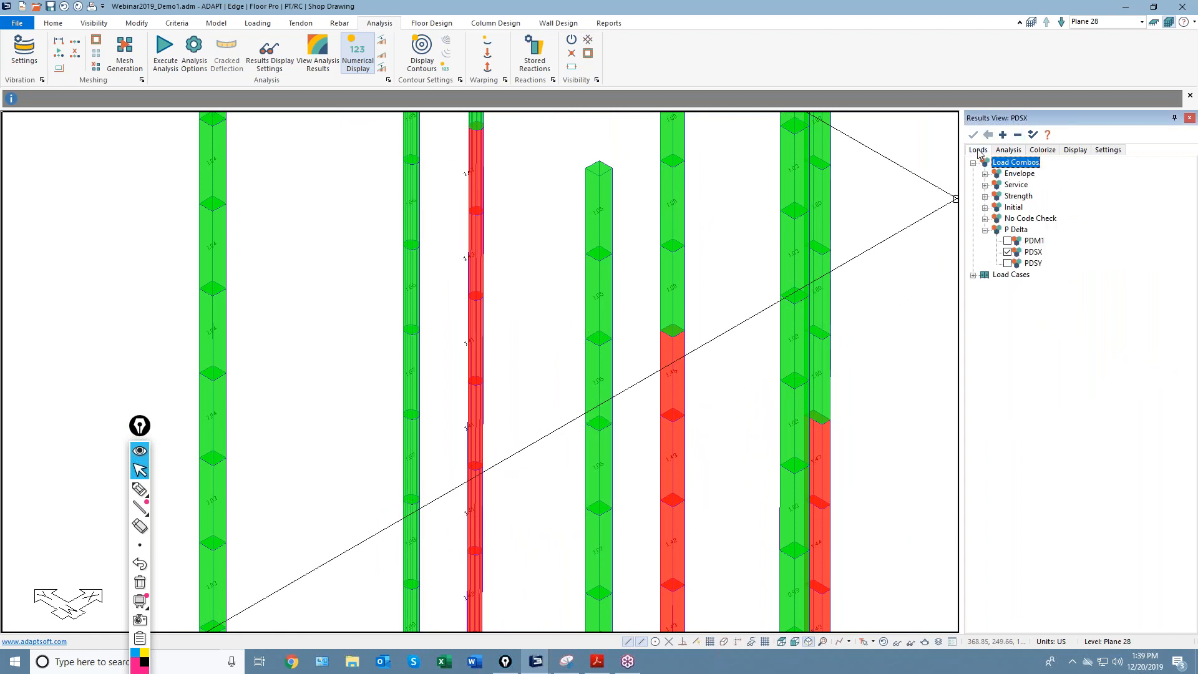
pyautogui.click(1007, 263)
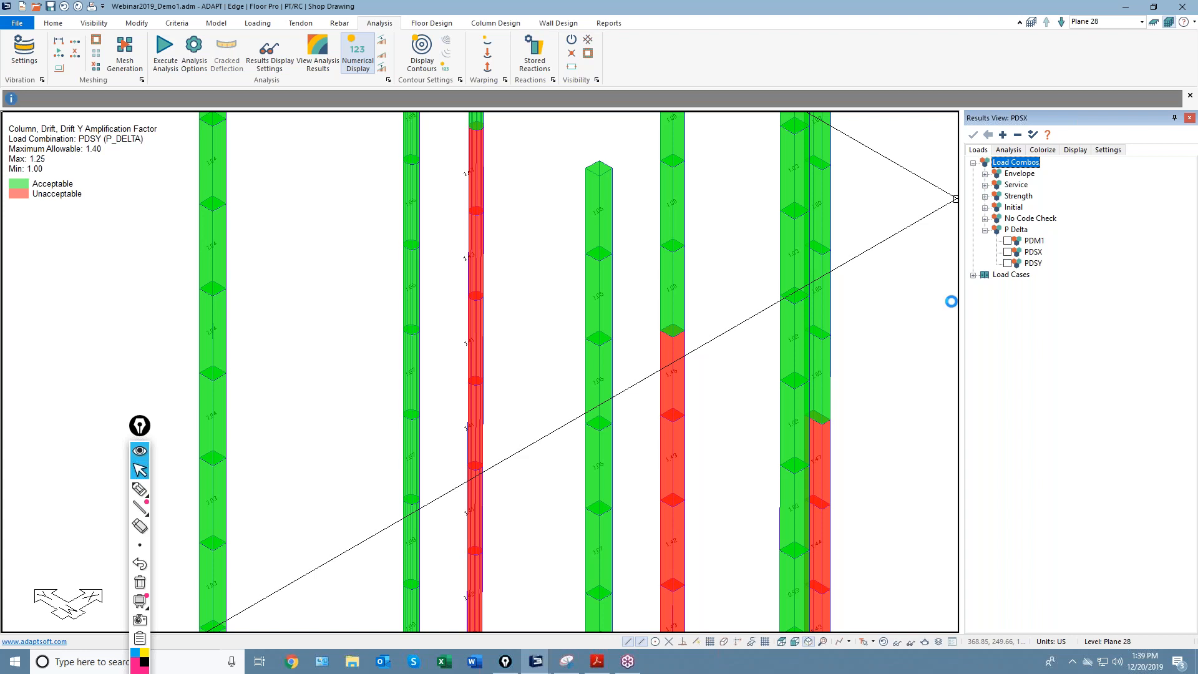
pyautogui.click(1007, 151)
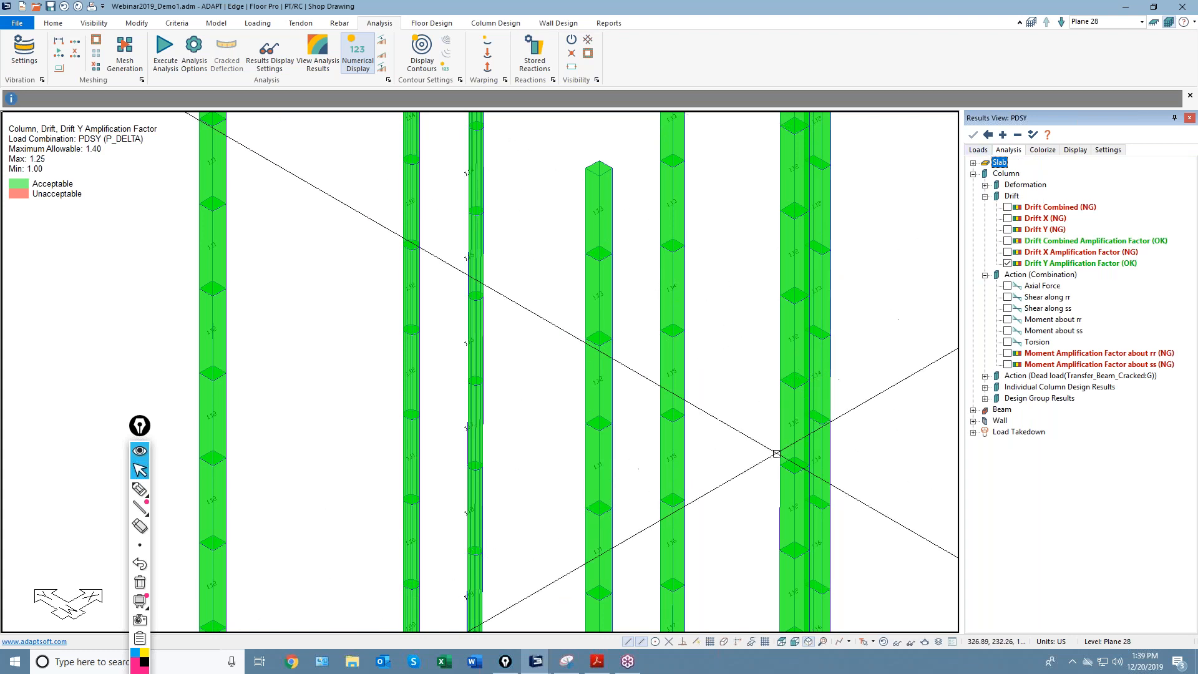
pyautogui.moveTo(742, 456); pyautogui.dragTo(724, 425, button='middle')
pyautogui.scroll(-1, 722, 425)
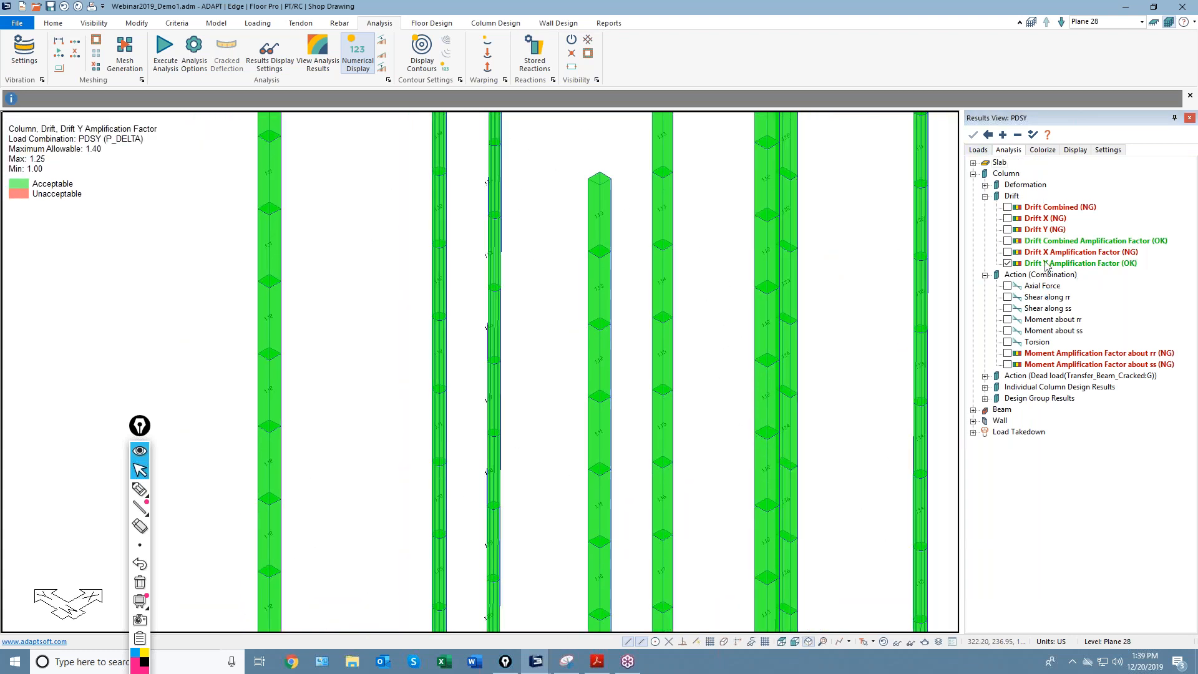
pyautogui.scroll(-5, 674, 446)
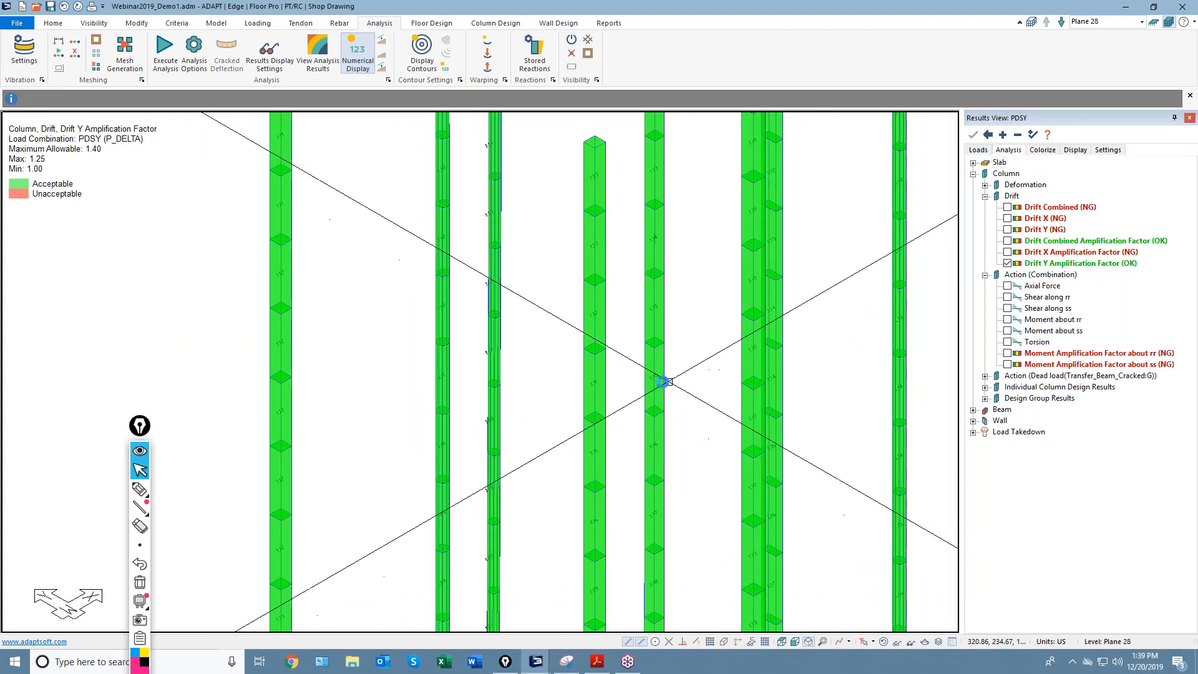
pyautogui.scroll(-2, 537, 377)
pyautogui.moveTo(563, 457); pyautogui.dragTo(577, 356, button='middle')
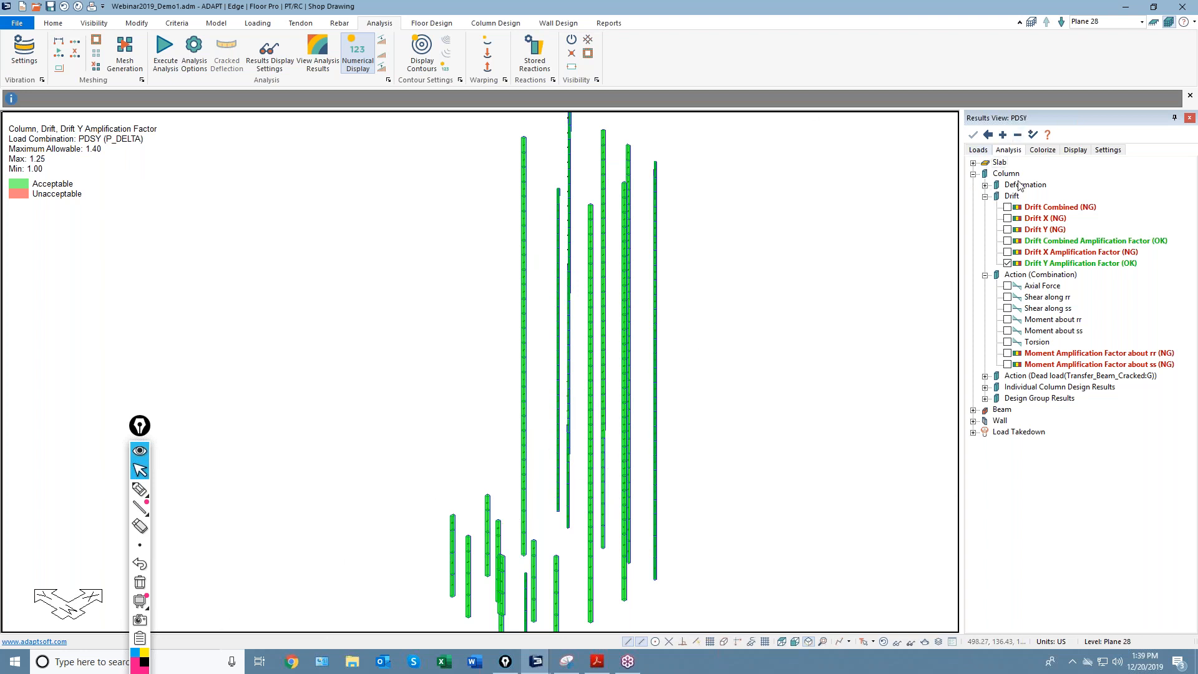
pyautogui.click(977, 150)
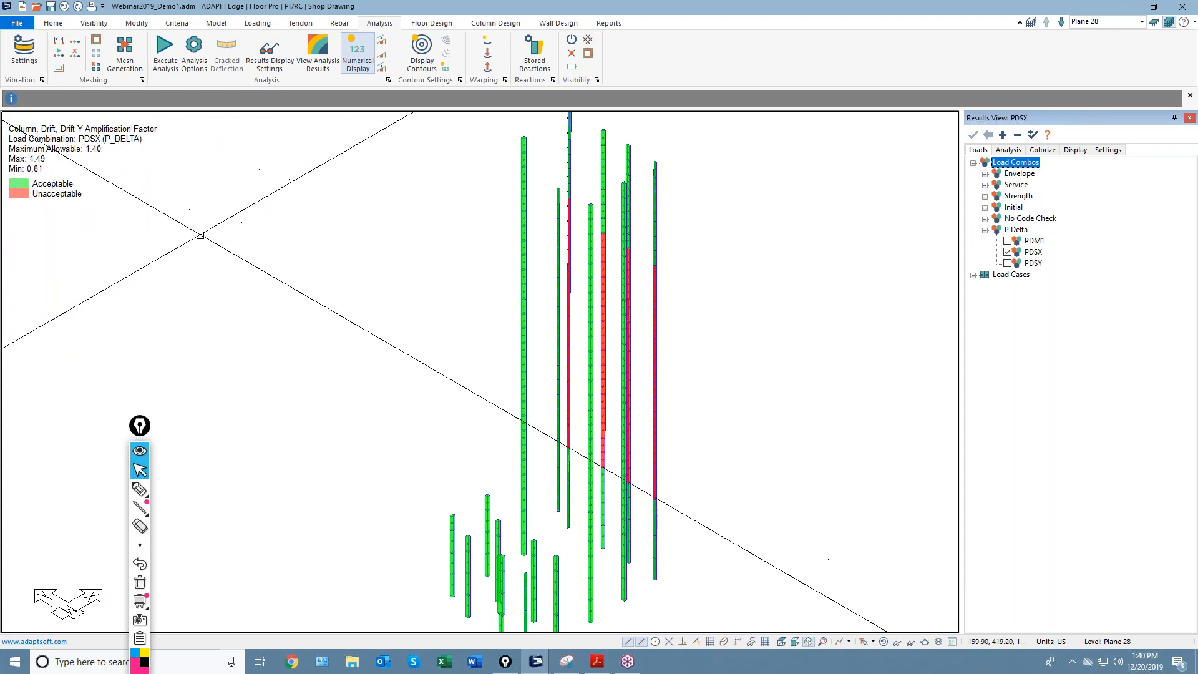
# Zoom in on the columns and uncheck Drift Y Amplification Factor in the Analysis results.
pyautogui.click(62, 178)
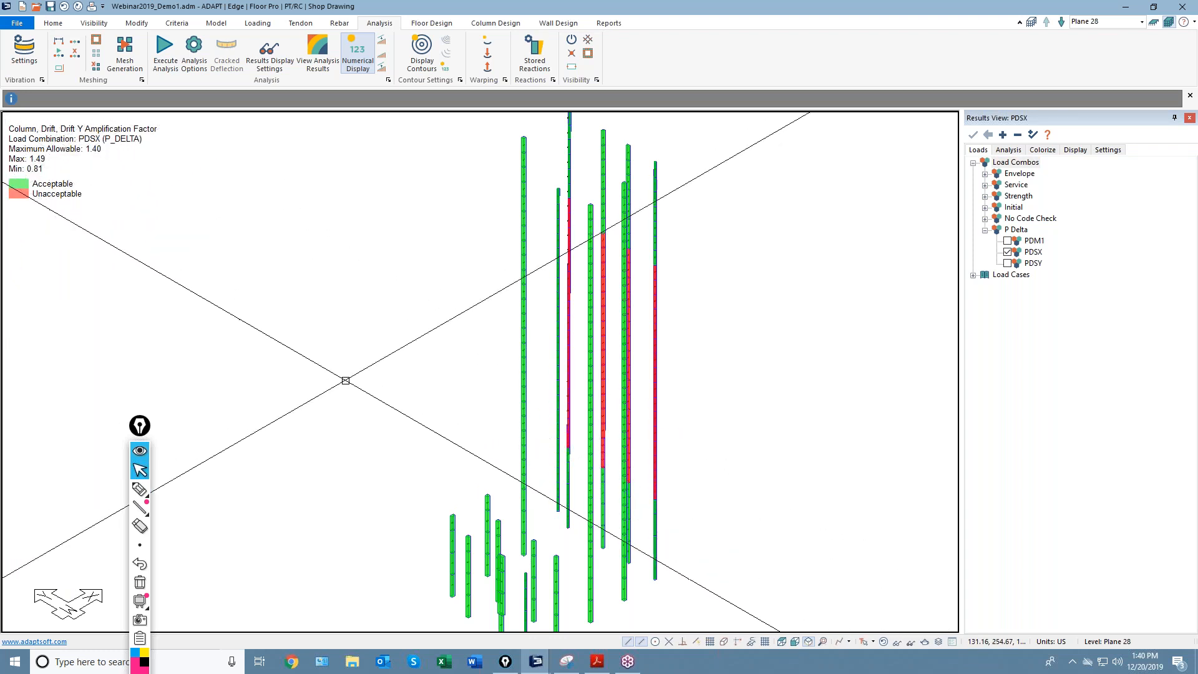
pyautogui.scroll(1, 633, 366)
pyautogui.scroll(5, 633, 366)
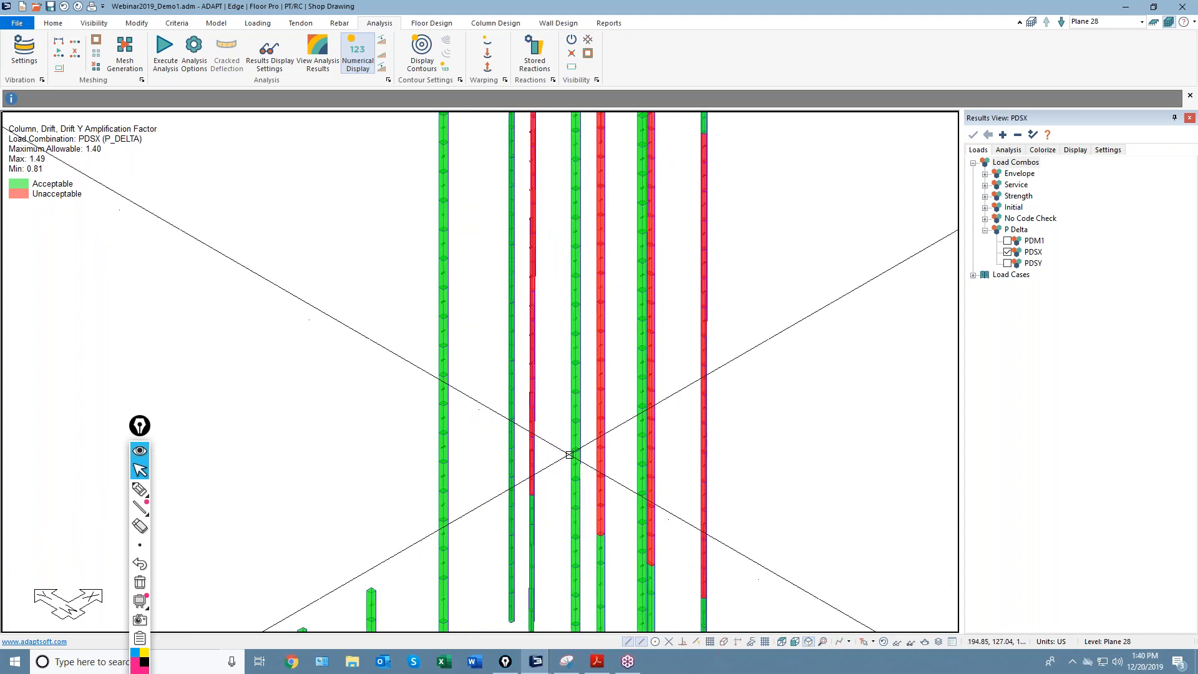
pyautogui.scroll(6, 569, 453)
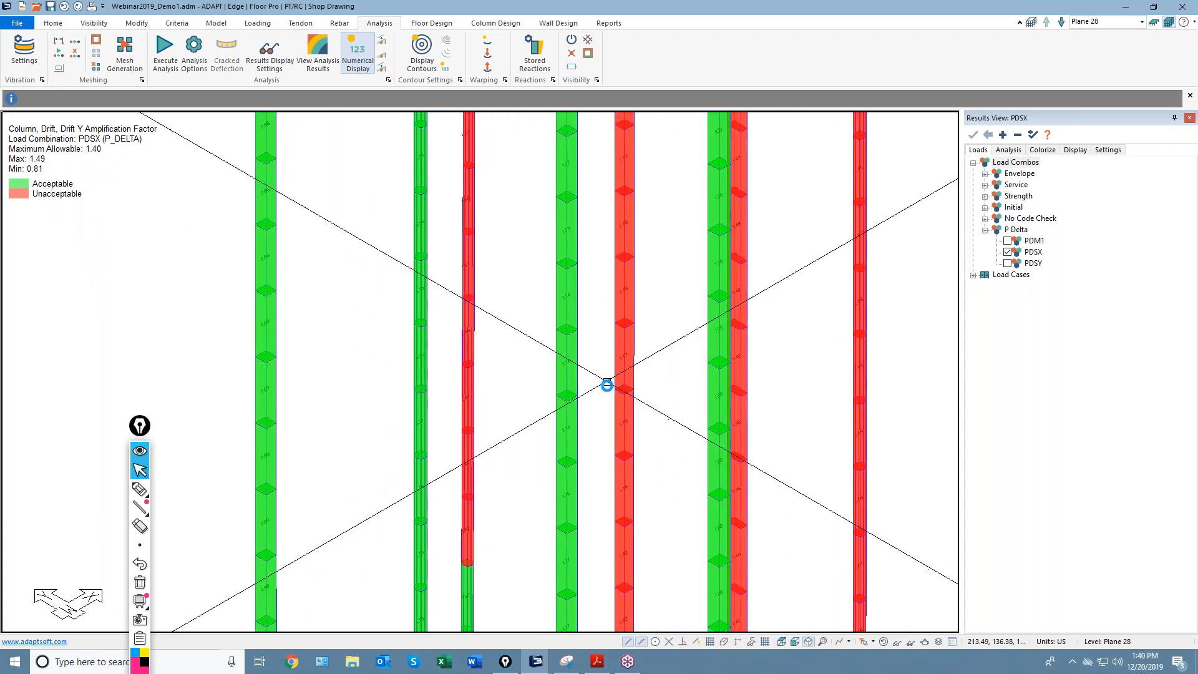
pyautogui.moveTo(610, 433); pyautogui.dragTo(597, 317, button='middle')
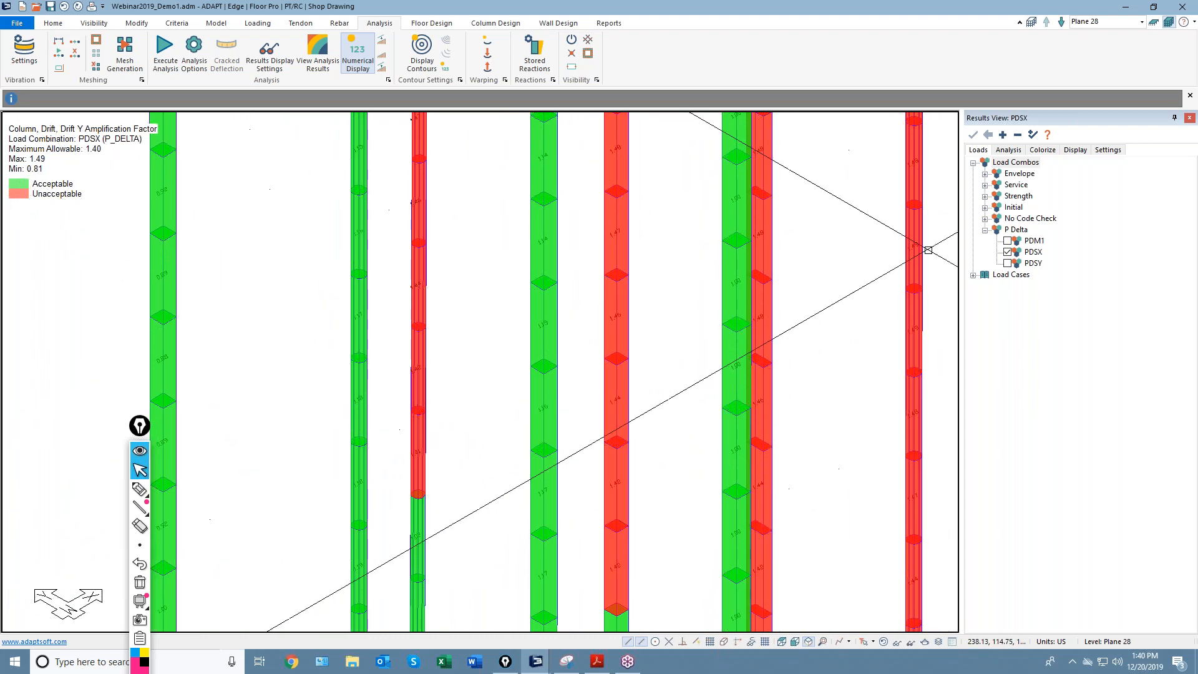
pyautogui.click(1007, 150)
pyautogui.click(1007, 263)
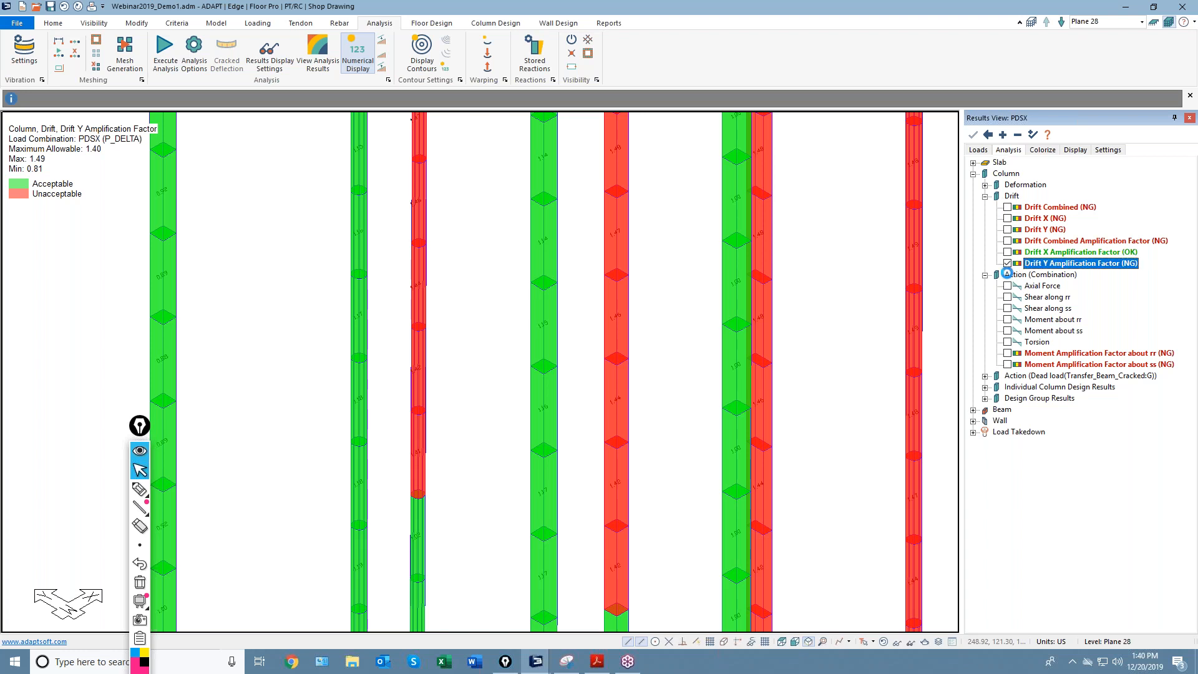
pyautogui.moveTo(834, 412); pyautogui.dragTo(653, 352, button='middle')
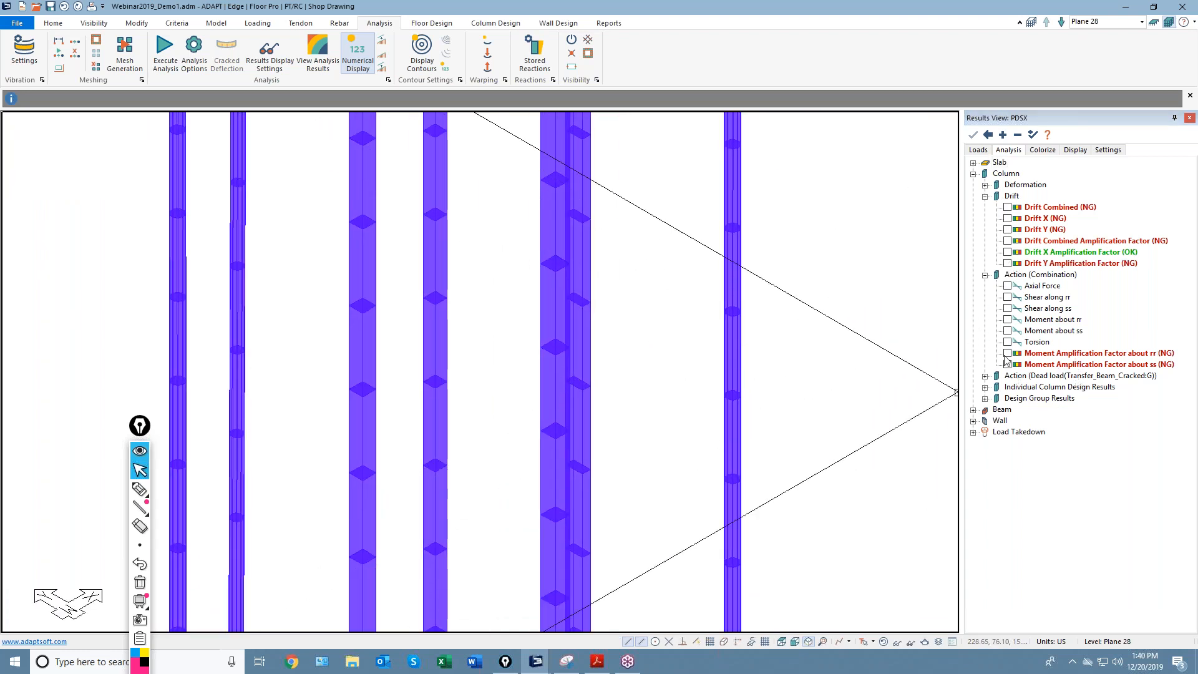
# Plot the columns' Moment Amplification Factor about rr and zoom in on the columns.
pyautogui.click(1008, 353)
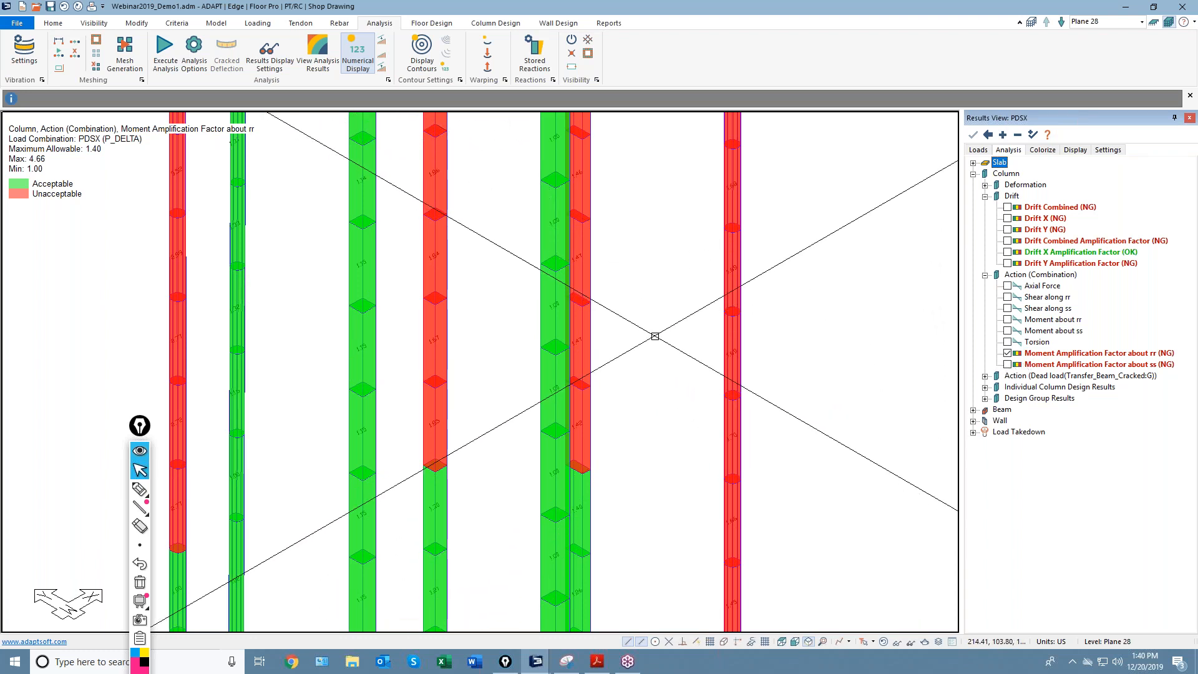
pyautogui.moveTo(680, 325); pyautogui.dragTo(680, 409, button='middle')
pyautogui.moveTo(395, 251); pyautogui.dragTo(508, 307, button='middle')
pyautogui.scroll(2, 462, 235)
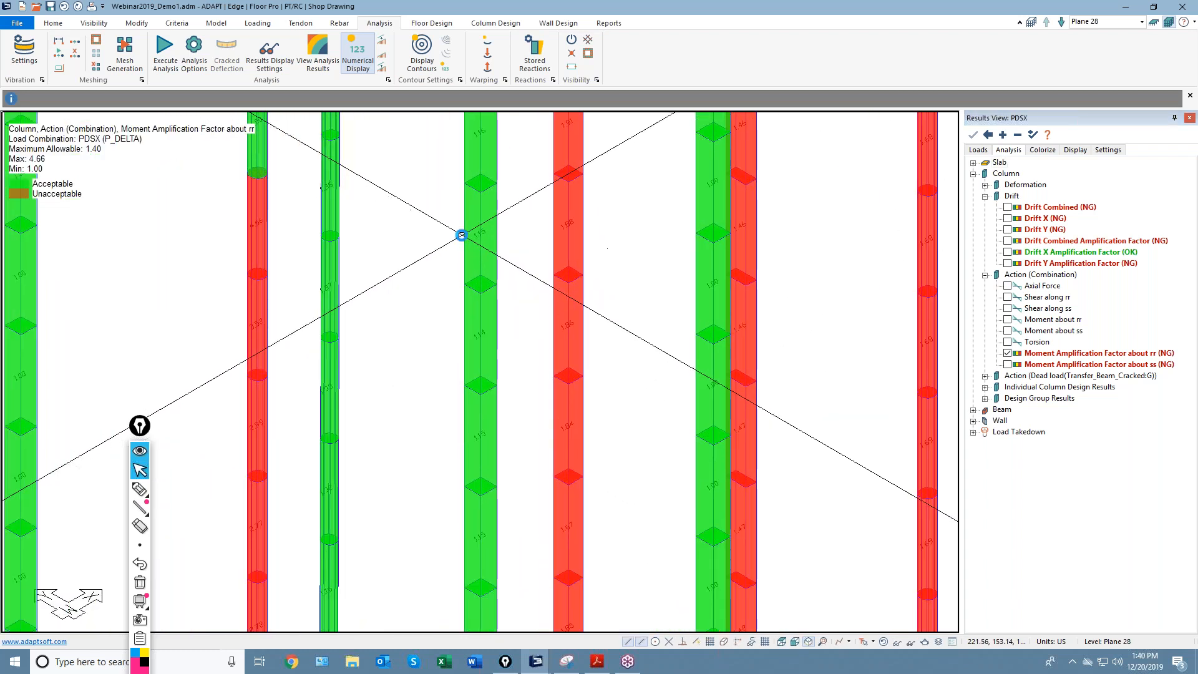
pyautogui.scroll(2, 462, 236)
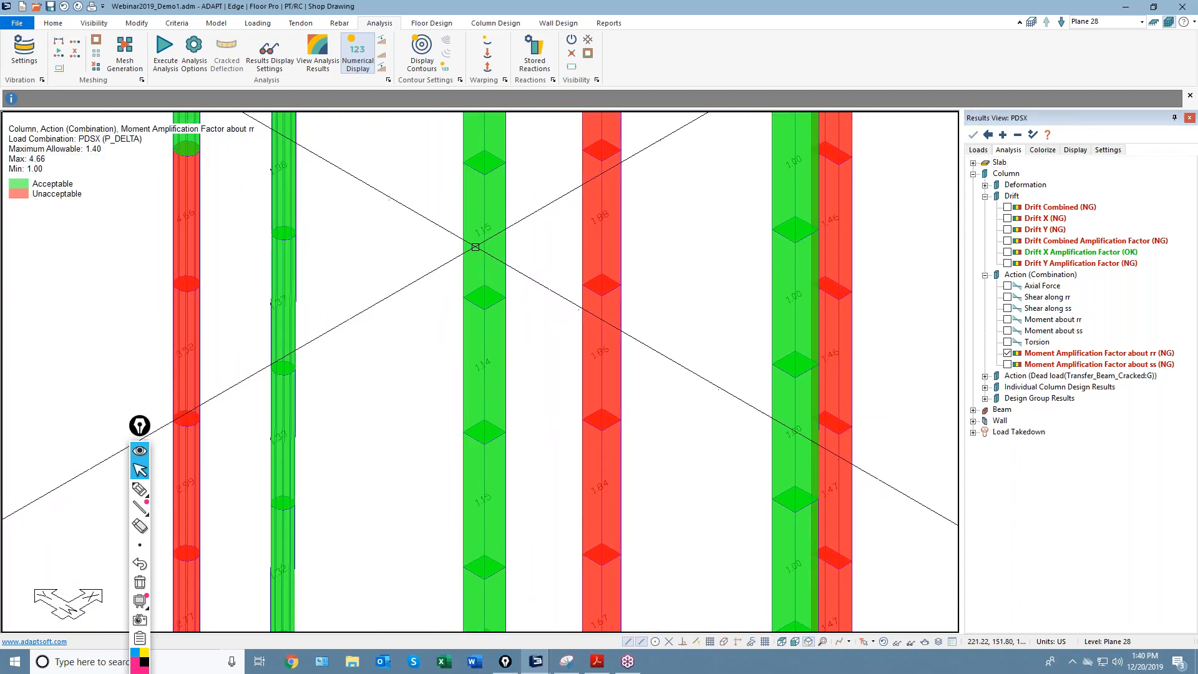
pyautogui.scroll(2, 474, 249)
pyautogui.scroll(2, 462, 246)
pyautogui.scroll(1, 462, 245)
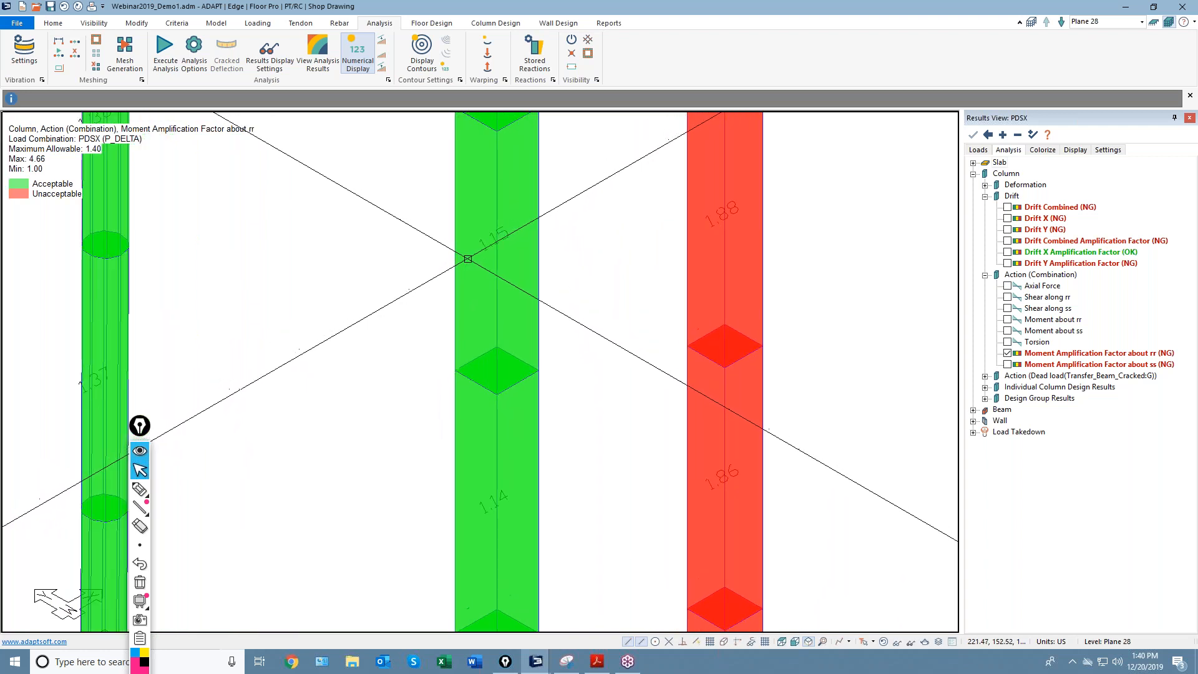
pyautogui.moveTo(466, 259); pyautogui.dragTo(504, 308, button='middle')
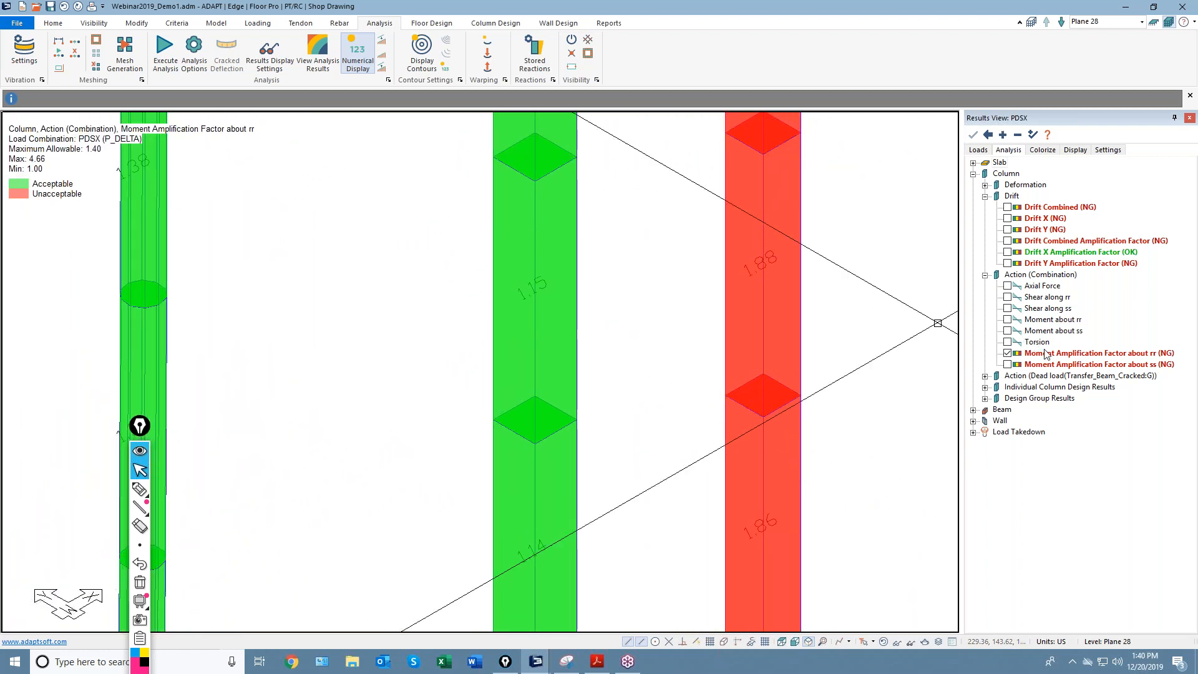
# Switch the column diagrams to PDSX moment about rr, ranging -382.82 to 659.04 kip-ft.
pyautogui.click(1007, 319)
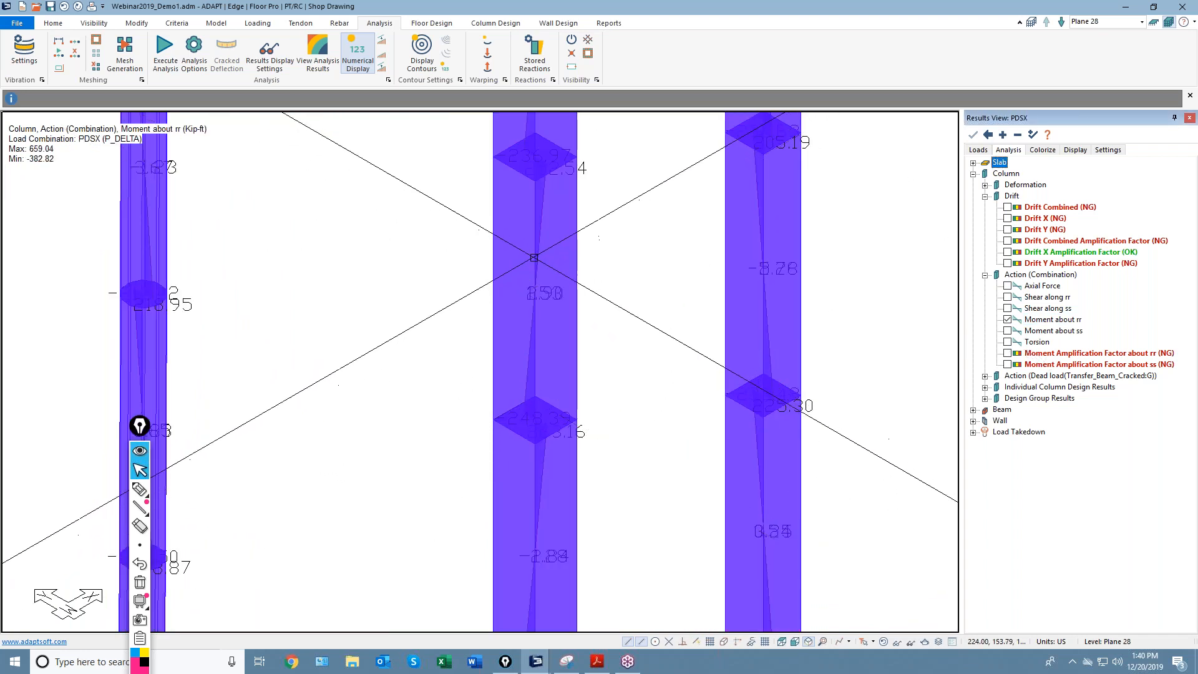
pyautogui.scroll(1, 555, 230)
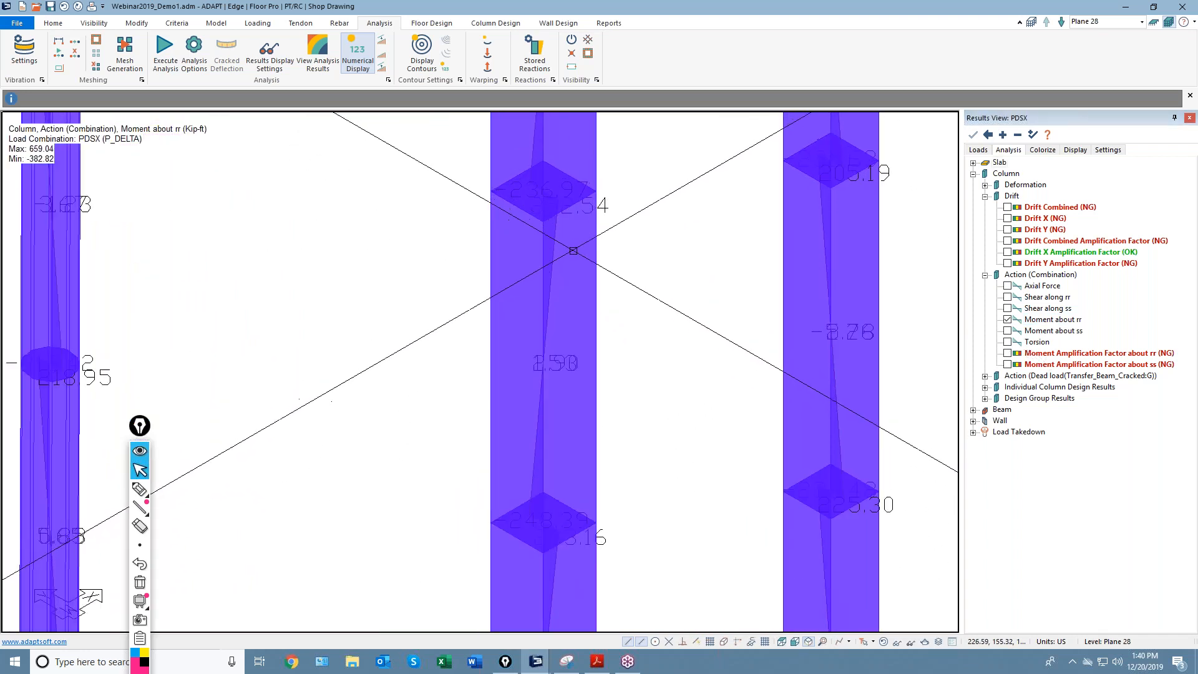
pyautogui.scroll(1, 555, 230)
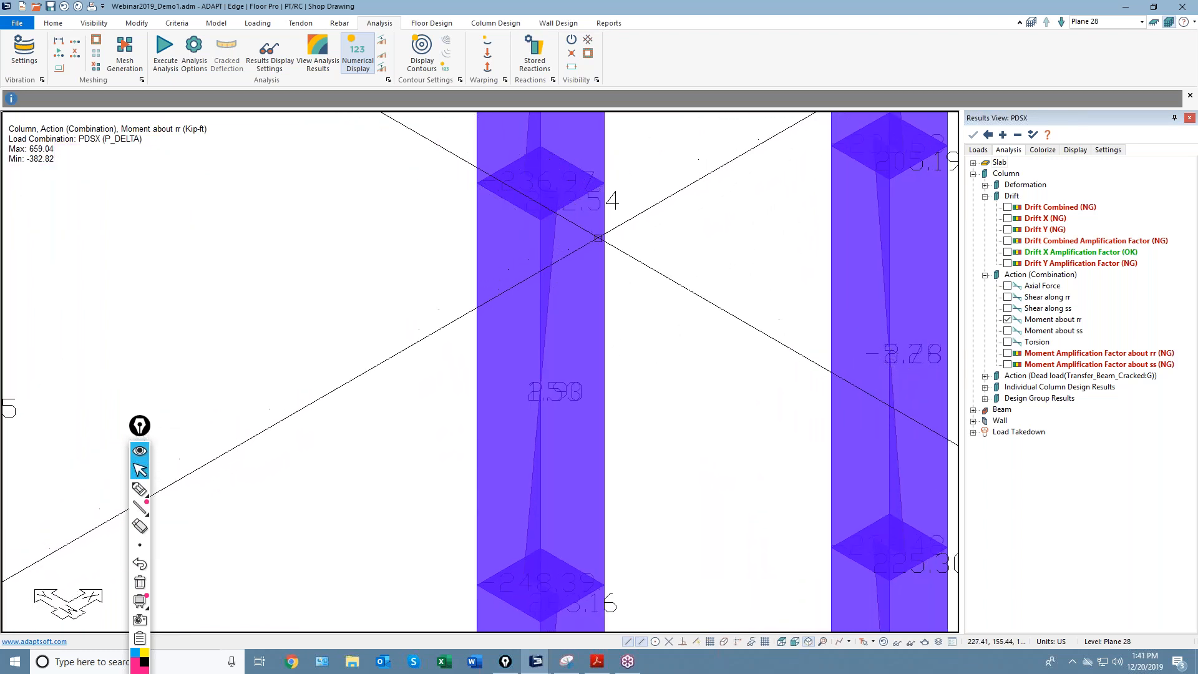
pyautogui.scroll(-1, 531, 230)
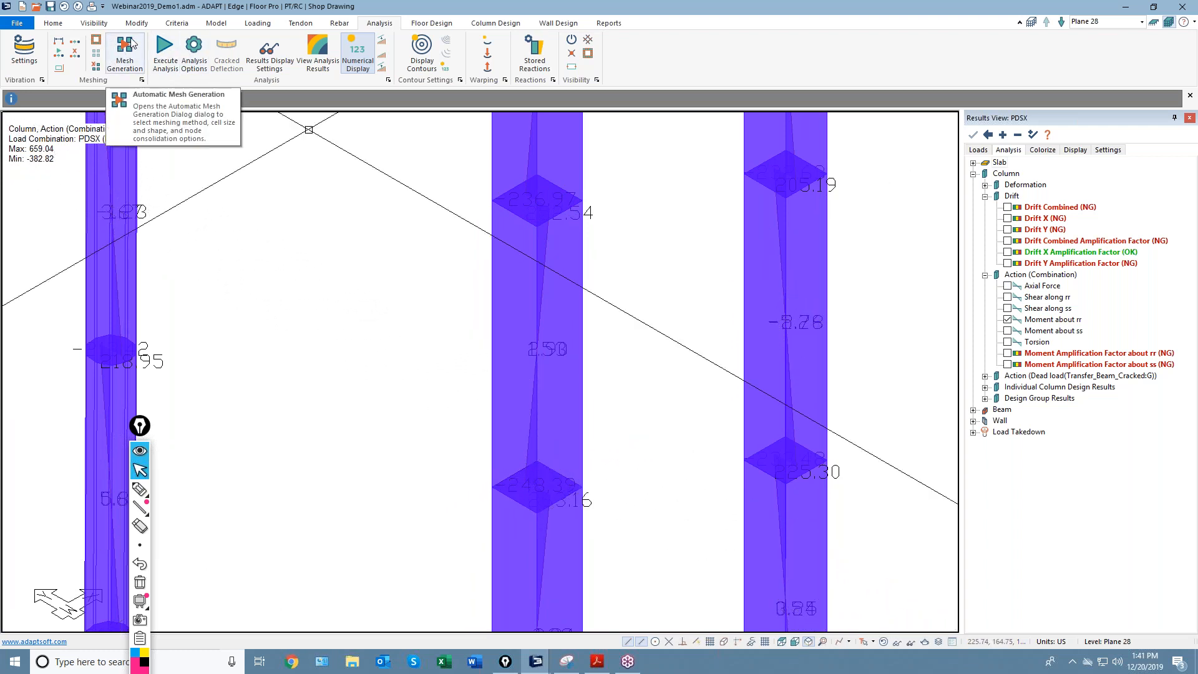
pyautogui.click(257, 23)
pyautogui.click(56, 57)
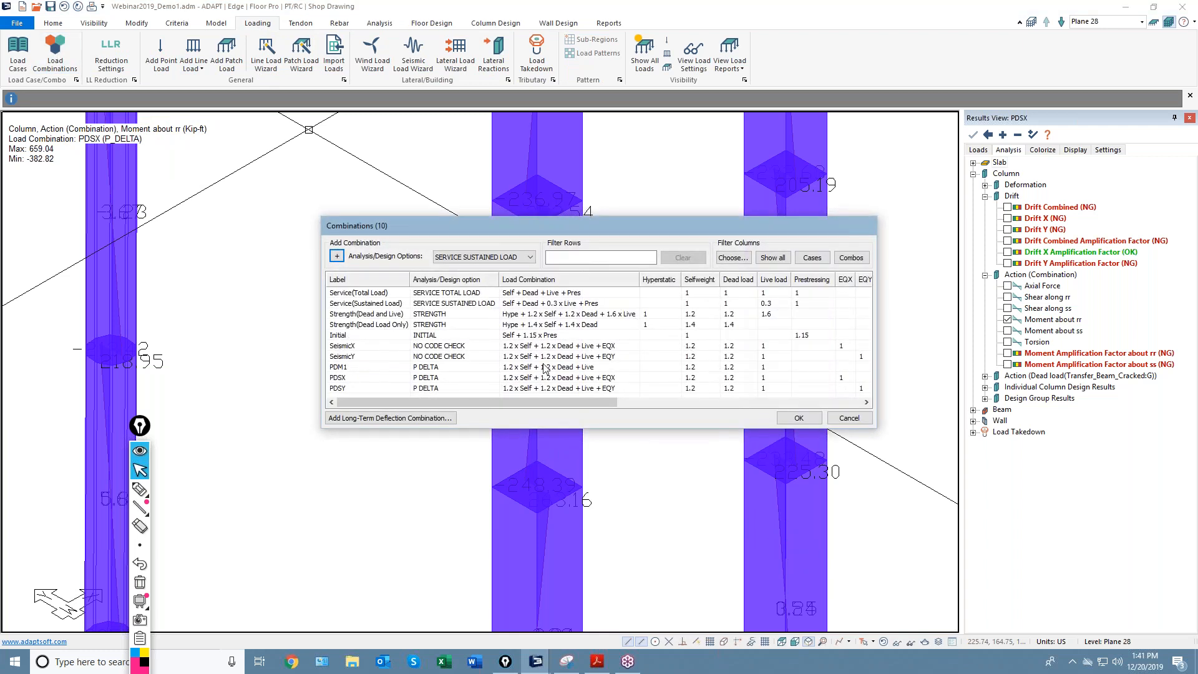
pyautogui.hscroll(1, 695, 356)
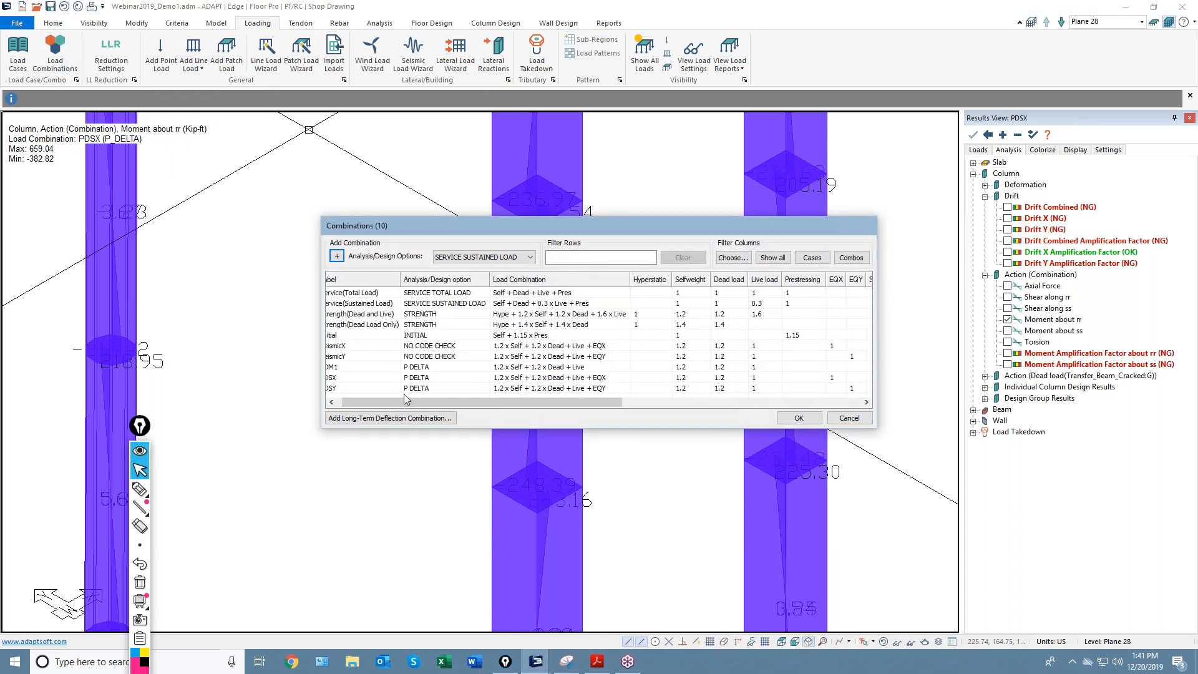
pyautogui.hscroll(-1, 341, 391)
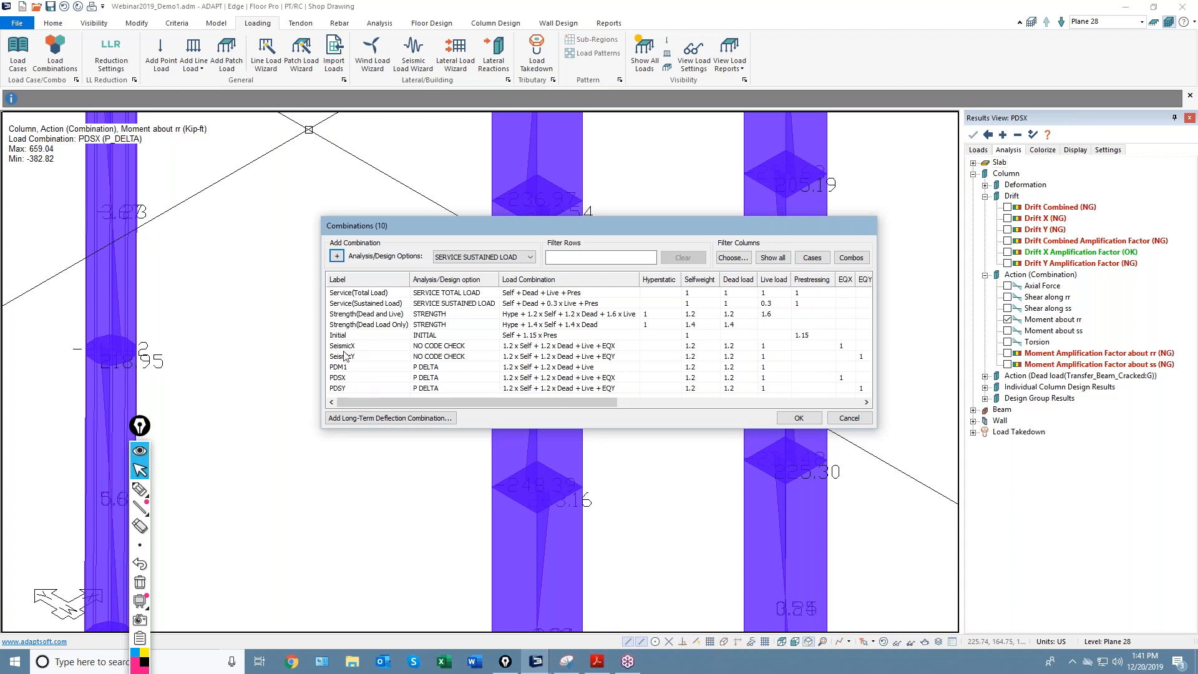
pyautogui.click(848, 418)
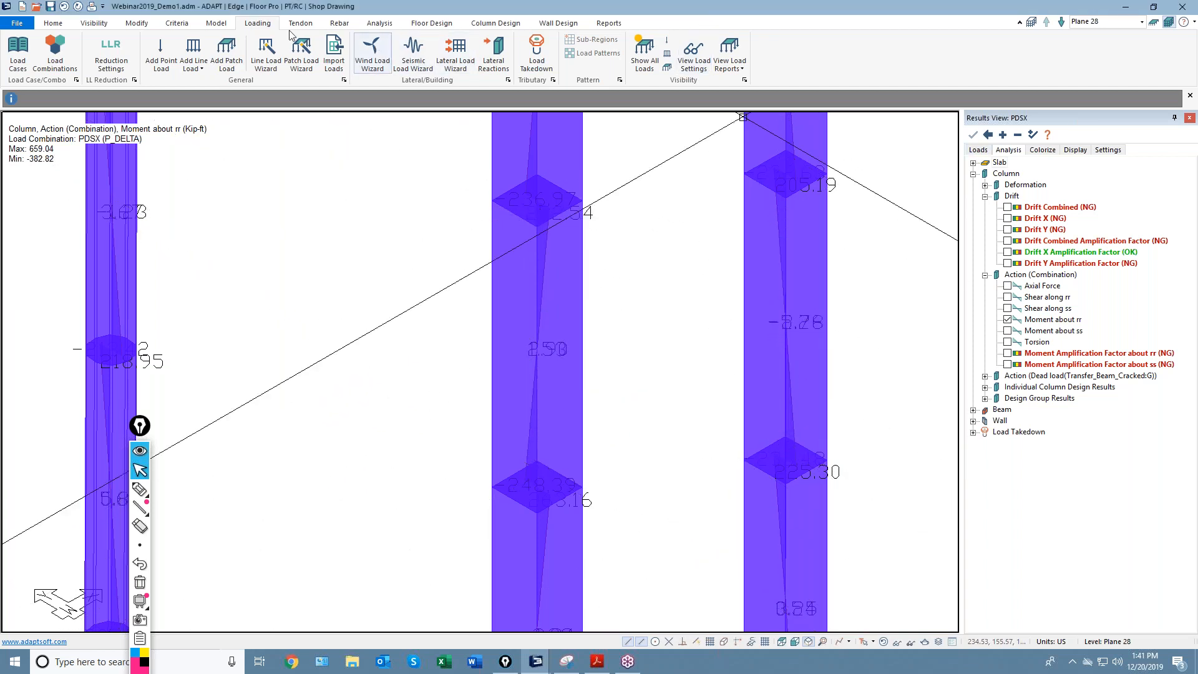
# Step down the tower to Plane 26 and zoom to fit the whole model.
pyautogui.click(53, 23)
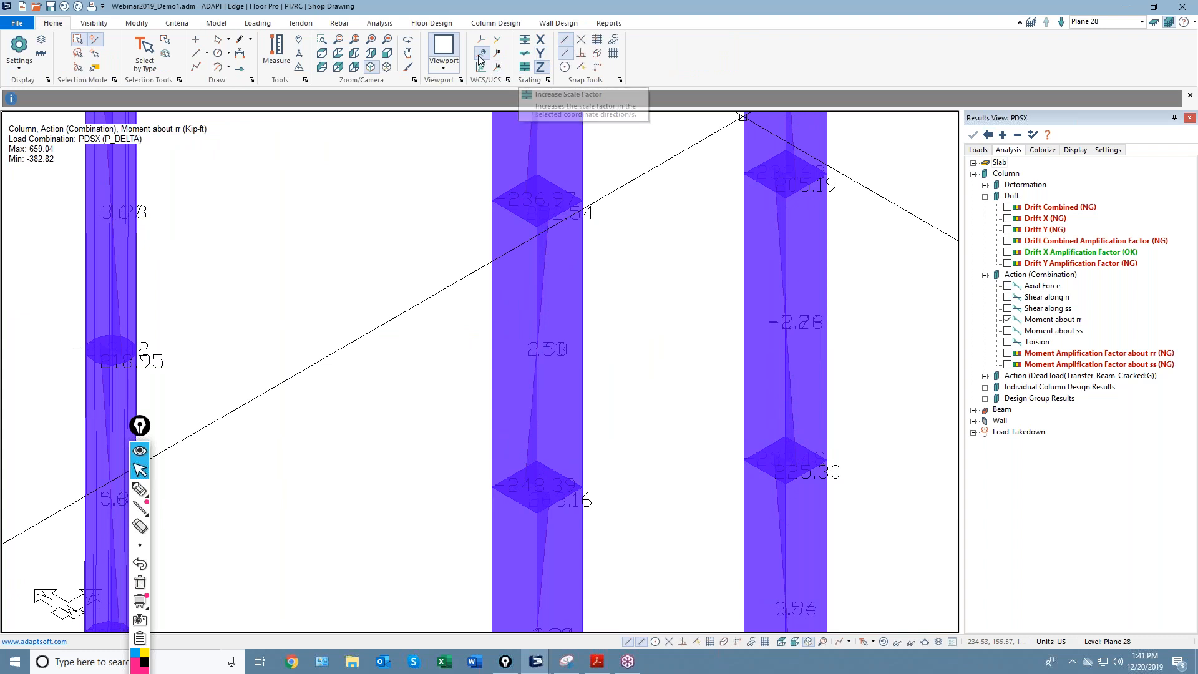
pyautogui.click(1153, 23)
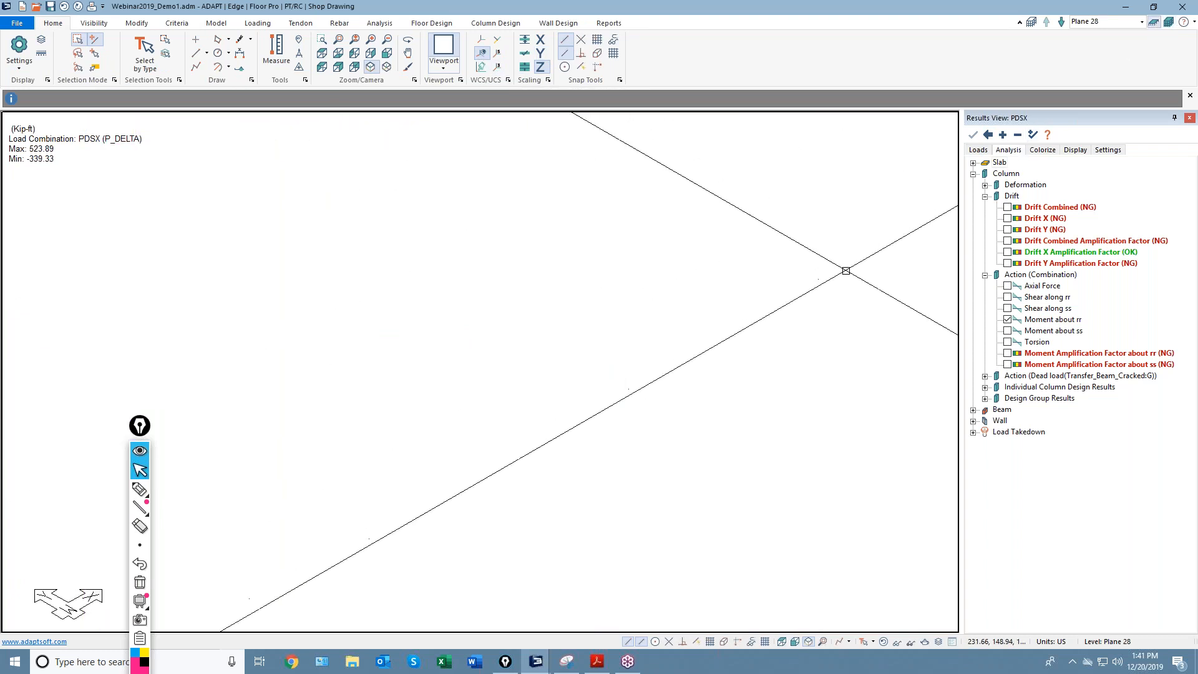
pyautogui.click(1062, 23)
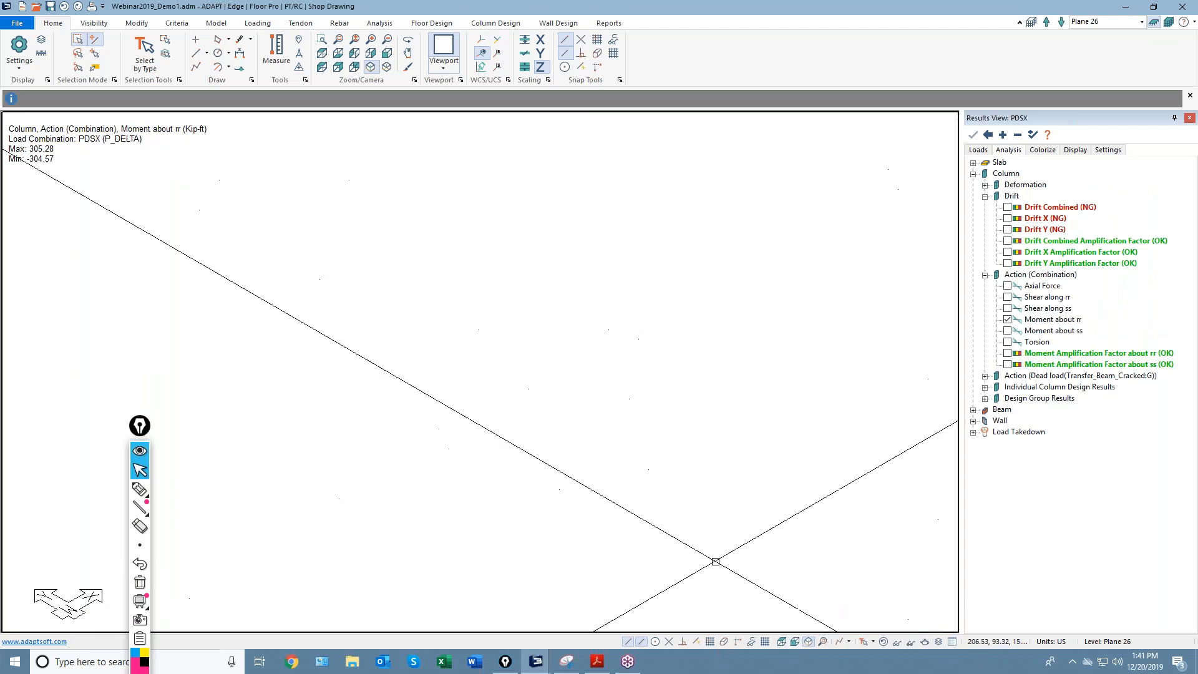
pyautogui.click(823, 642)
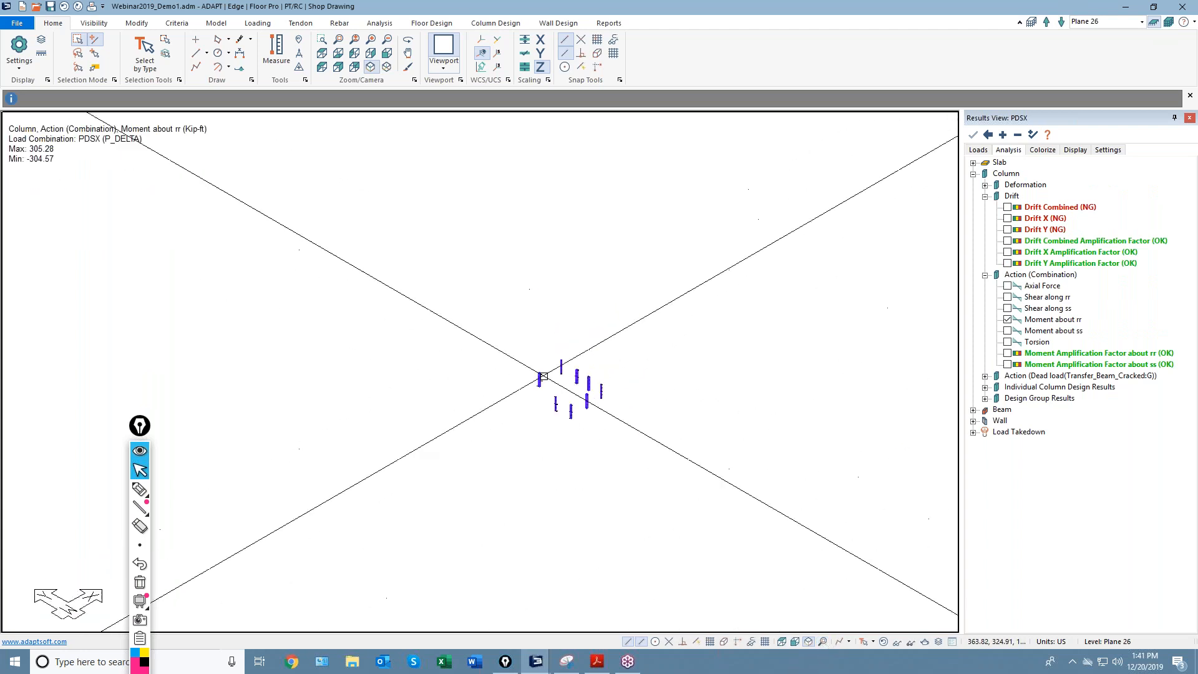
pyautogui.scroll(8, 578, 317)
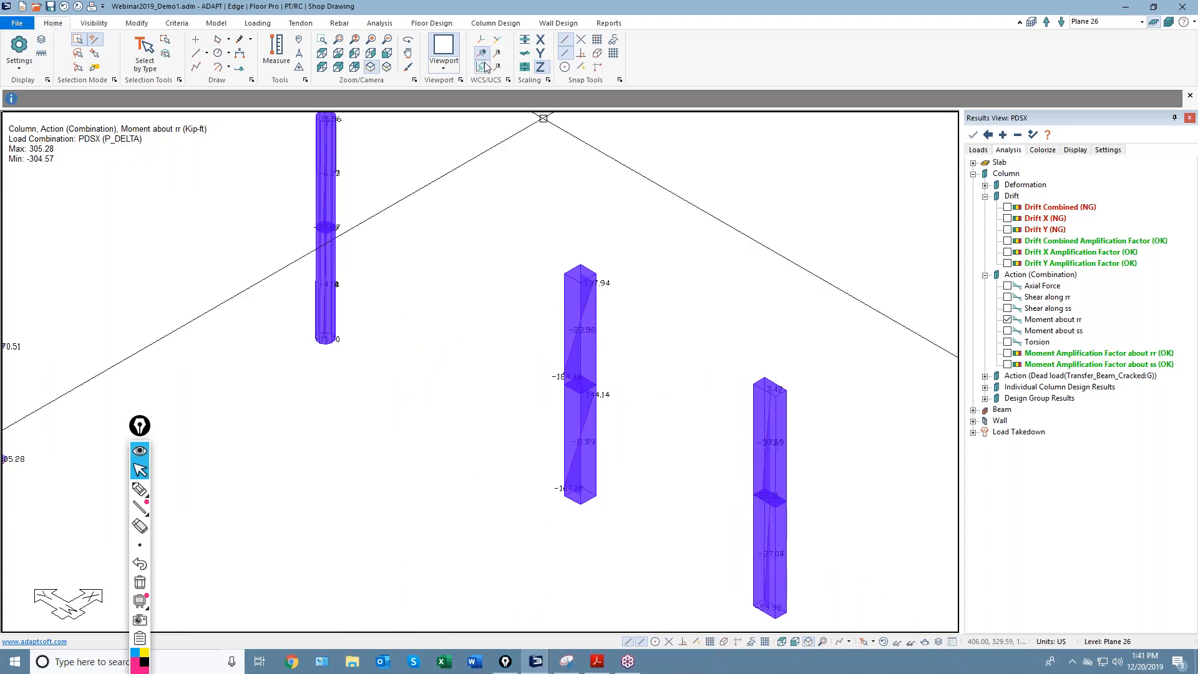
# Render the model as wireframe and plot the columns' moment amplification factor about rr (1.00–1.11).
pyautogui.click(92, 24)
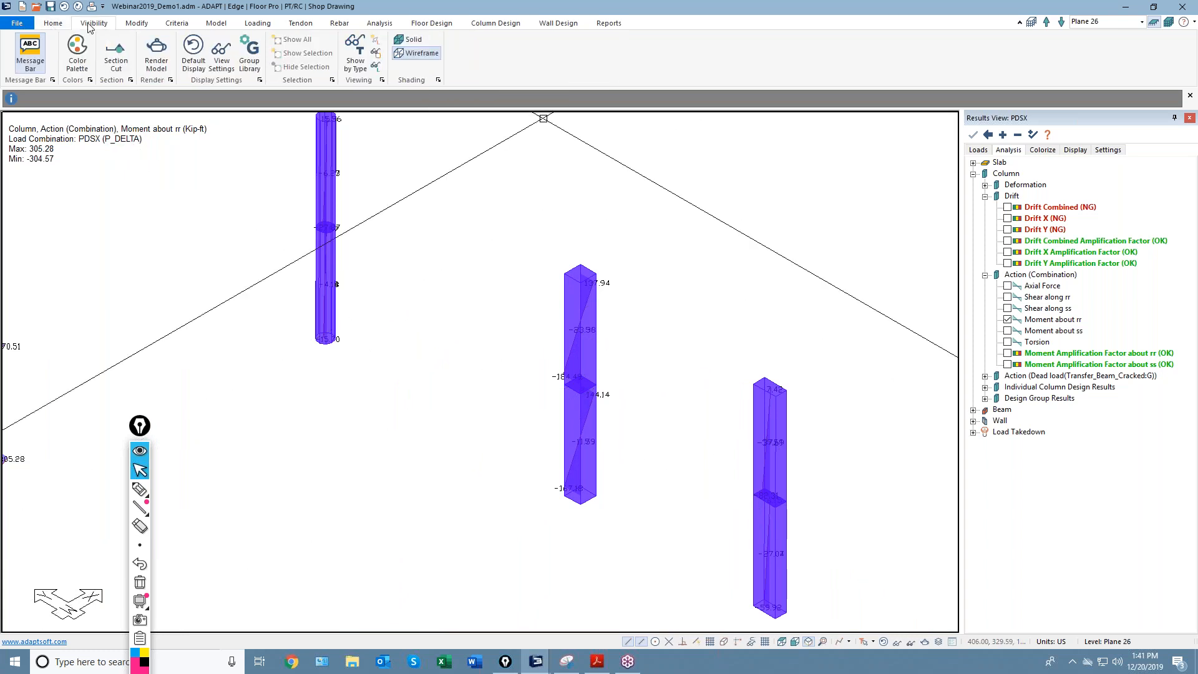
pyautogui.click(422, 53)
pyautogui.scroll(1, 551, 347)
pyautogui.scroll(2, 551, 347)
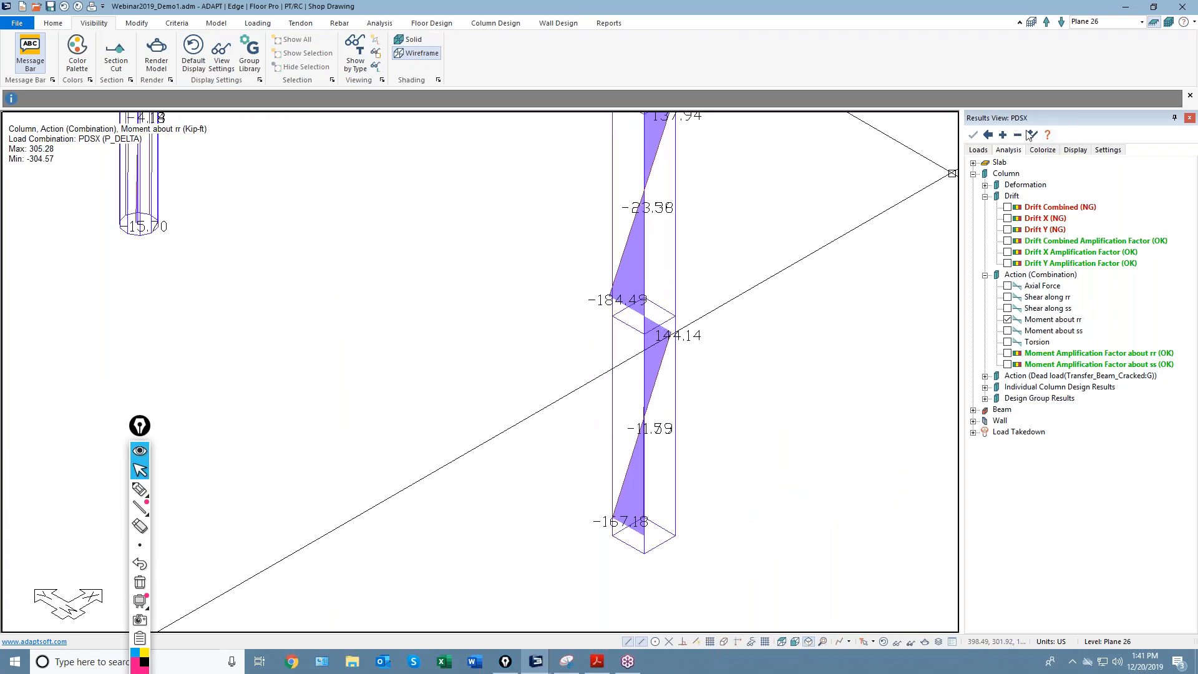
pyautogui.click(1009, 354)
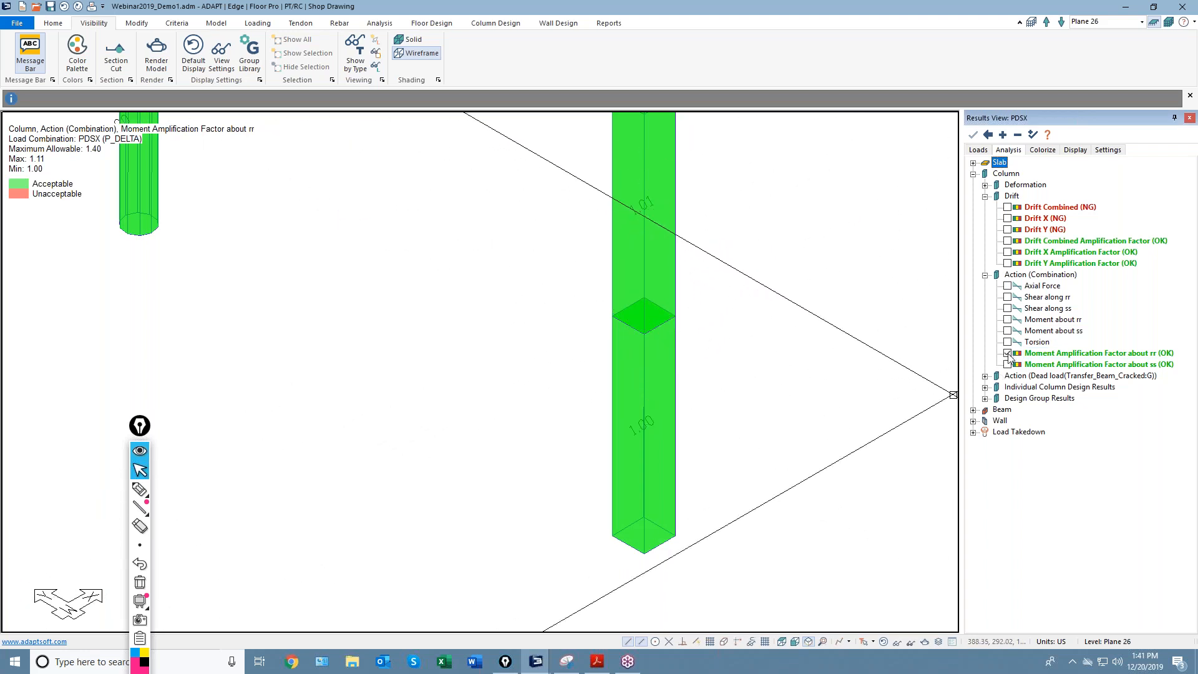
# Re-plot the column Moment about rr diagrams and expand the No Code Check load combinations.
pyautogui.click(1007, 319)
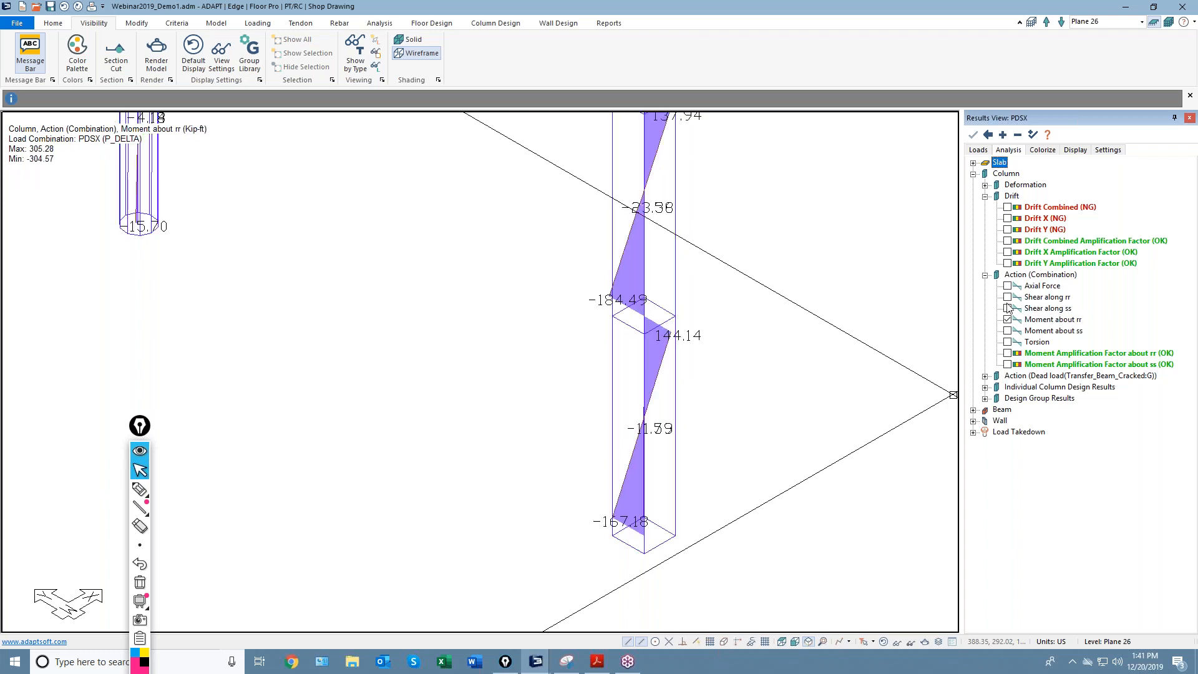
pyautogui.click(978, 151)
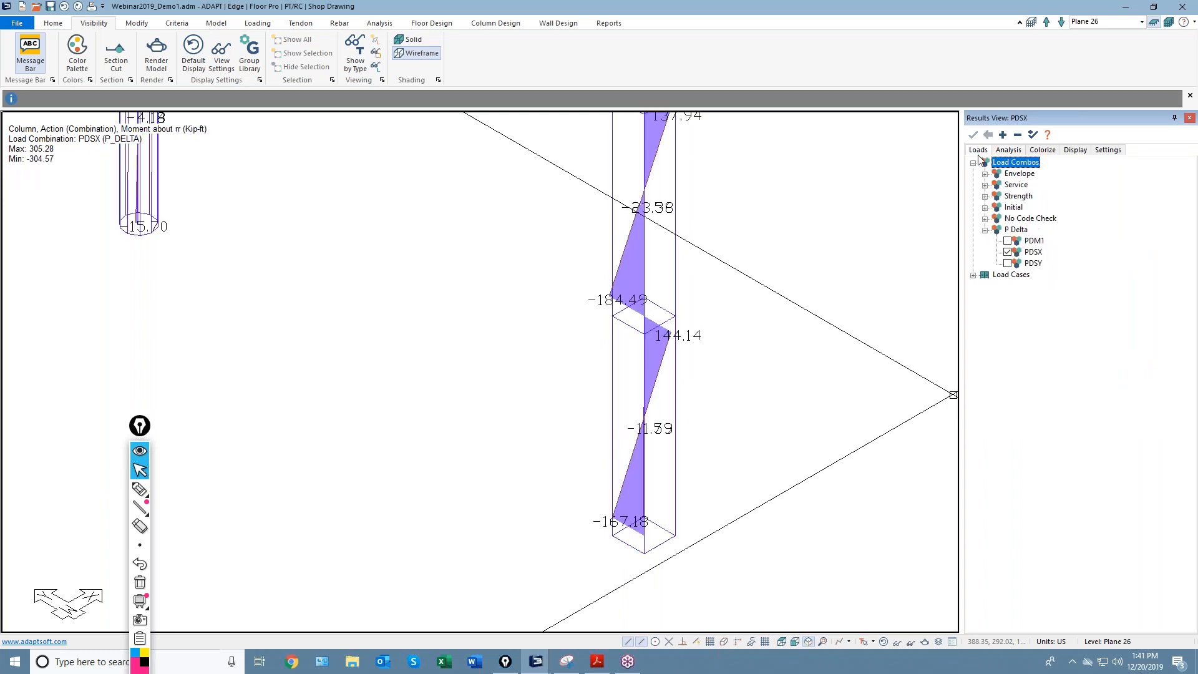
pyautogui.click(985, 220)
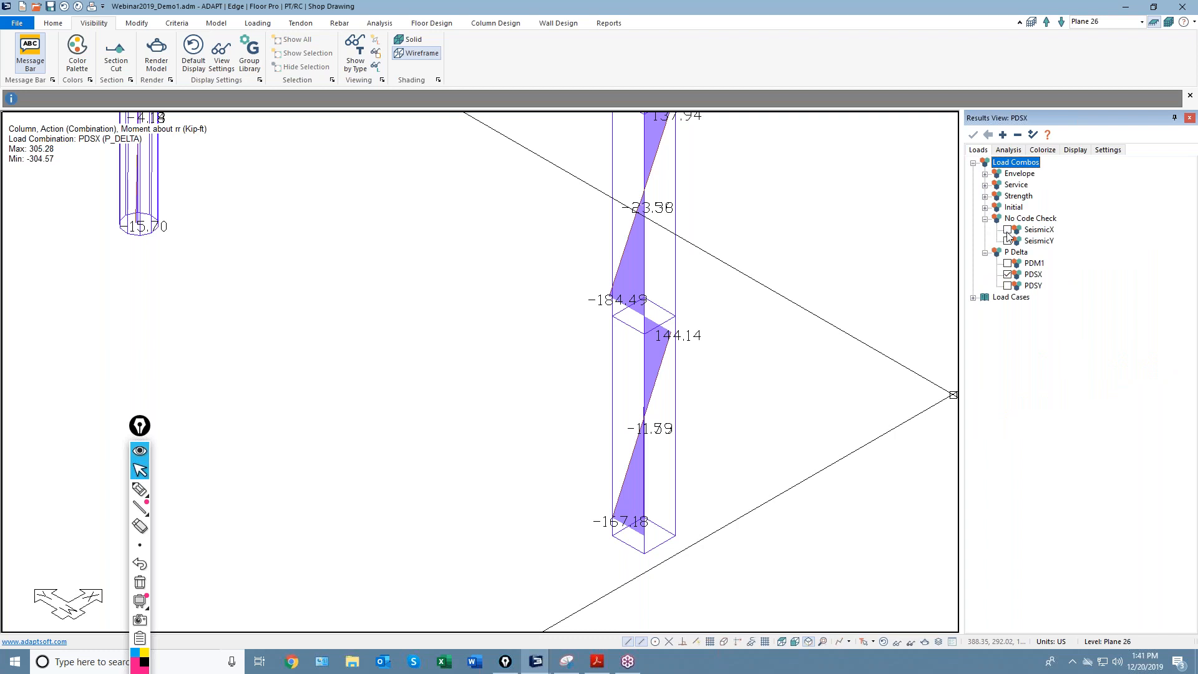
# Compare the SeismicX and SeismicY results, then settle on PDSX (-304.57 to 305.28 kip-ft).
pyautogui.click(1008, 229)
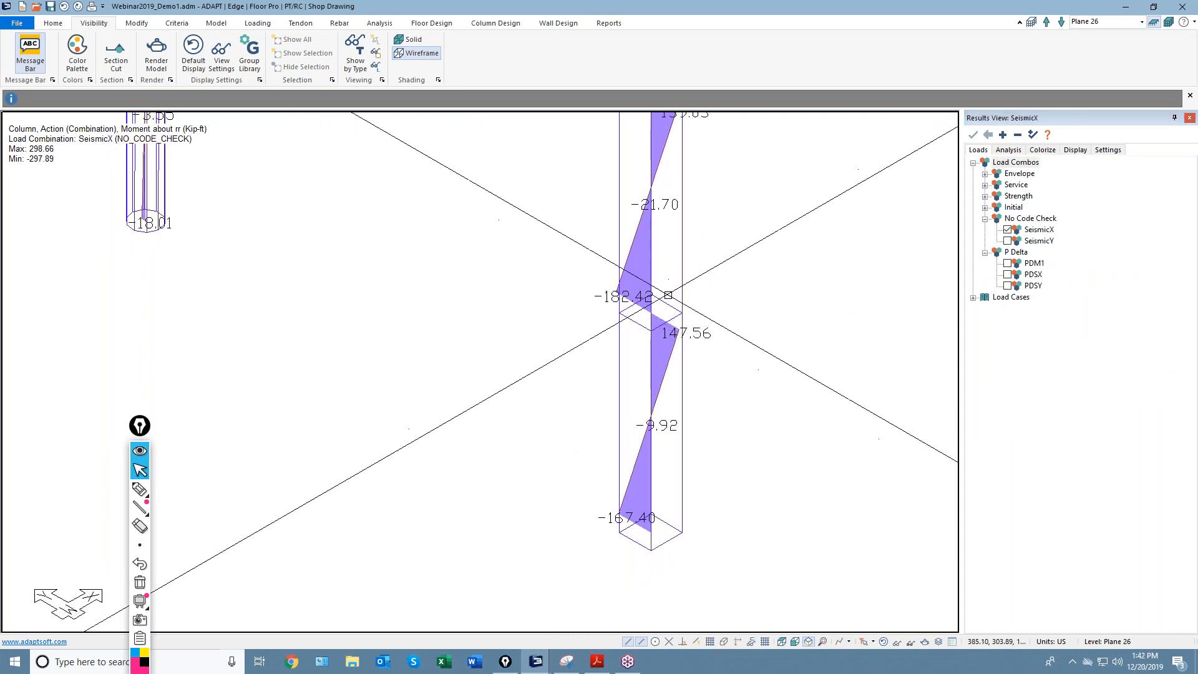
pyautogui.click(1007, 241)
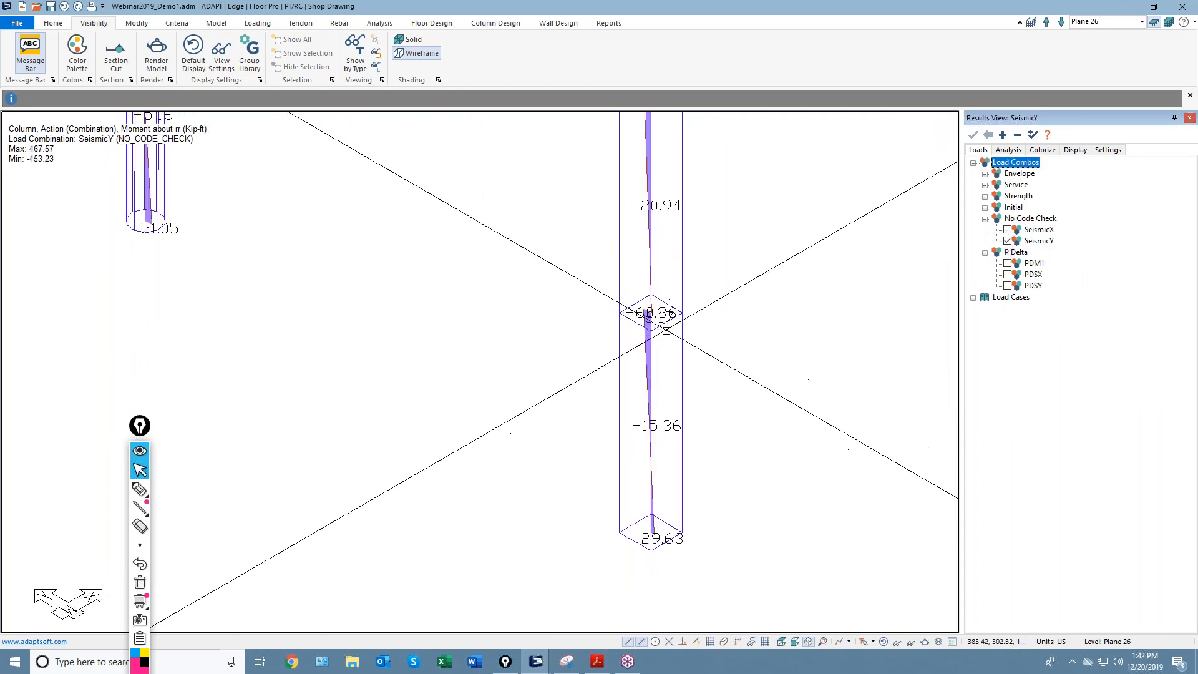
pyautogui.click(1007, 230)
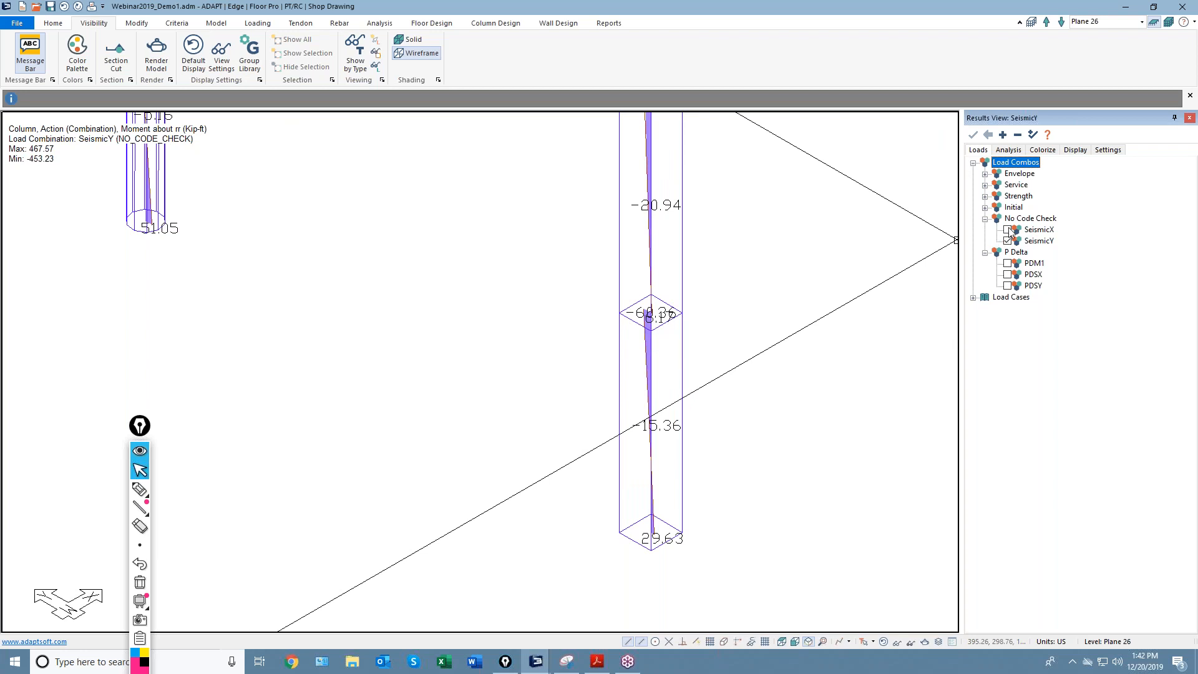
pyautogui.click(1007, 274)
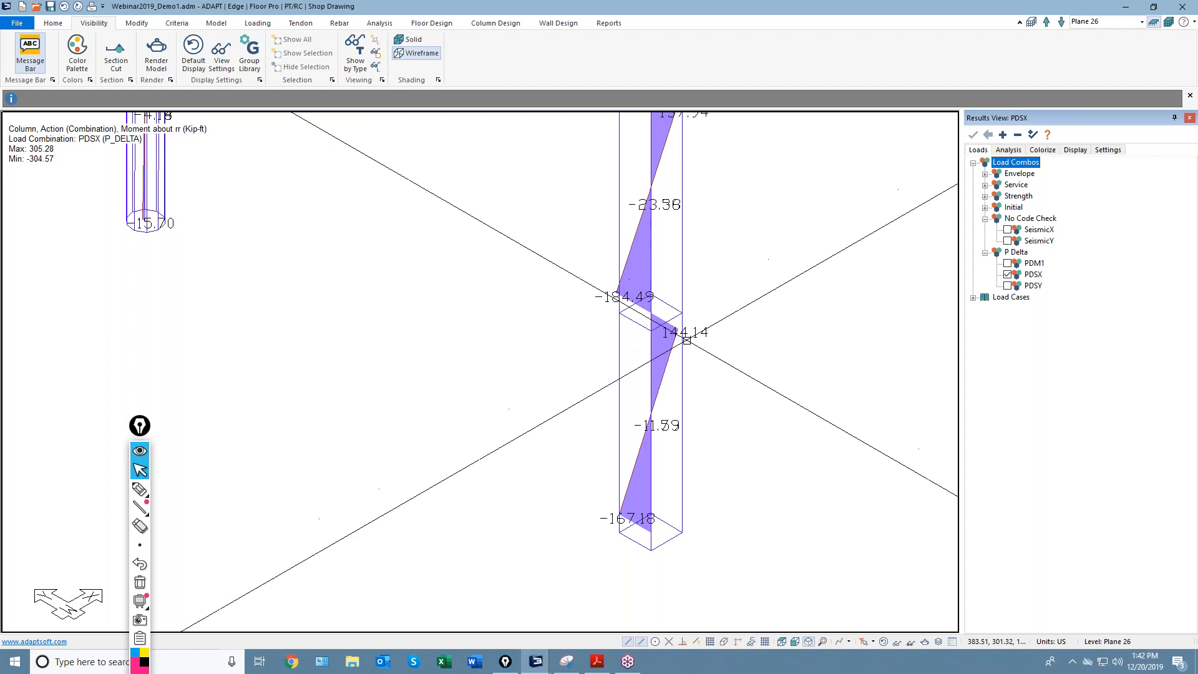
pyautogui.scroll(-3, 661, 318)
pyautogui.scroll(-2, 585, 383)
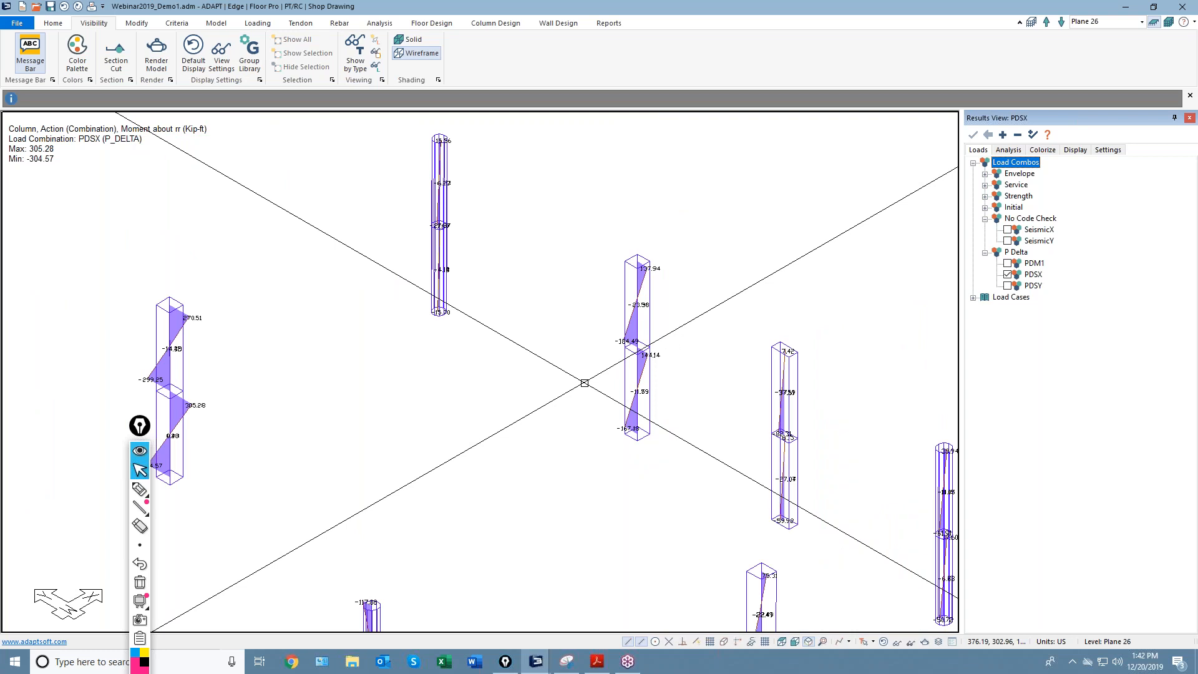
# Return to the Analysis results list, reframe the Plane 26 columns, and open the Column Design tools.
pyautogui.click(1008, 151)
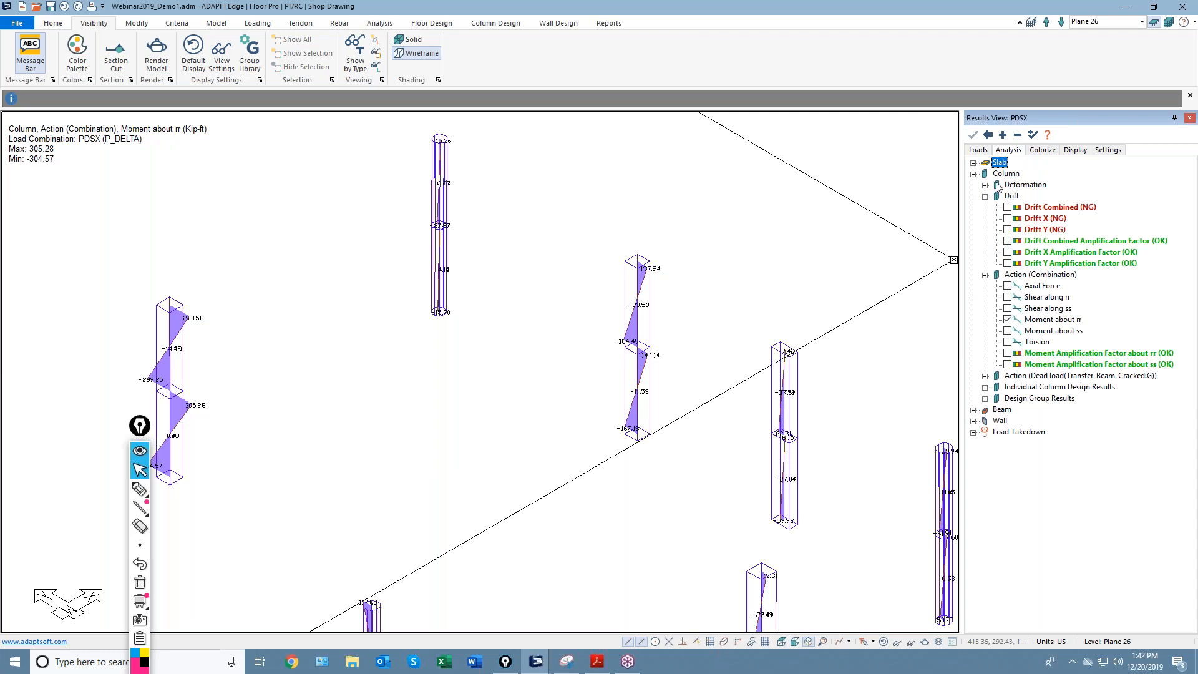
pyautogui.scroll(-5, 582, 335)
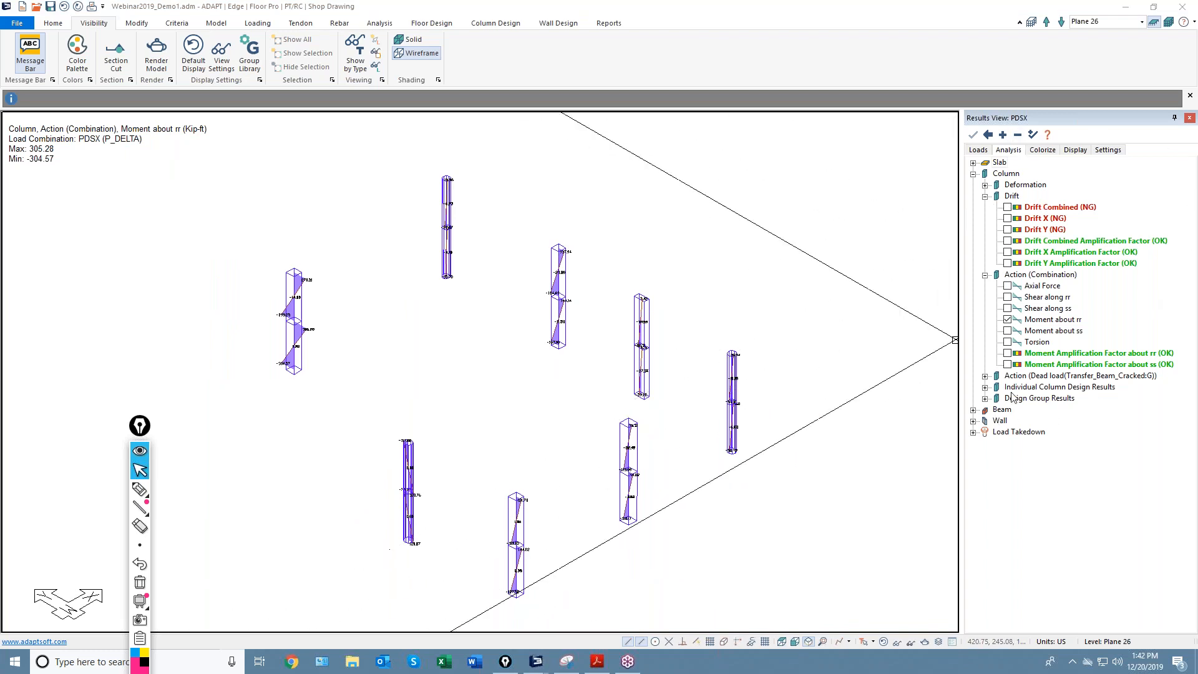
pyautogui.moveTo(541, 425); pyautogui.dragTo(597, 402, button='middle')
pyautogui.moveTo(533, 316); pyautogui.dragTo(503, 340, button='middle')
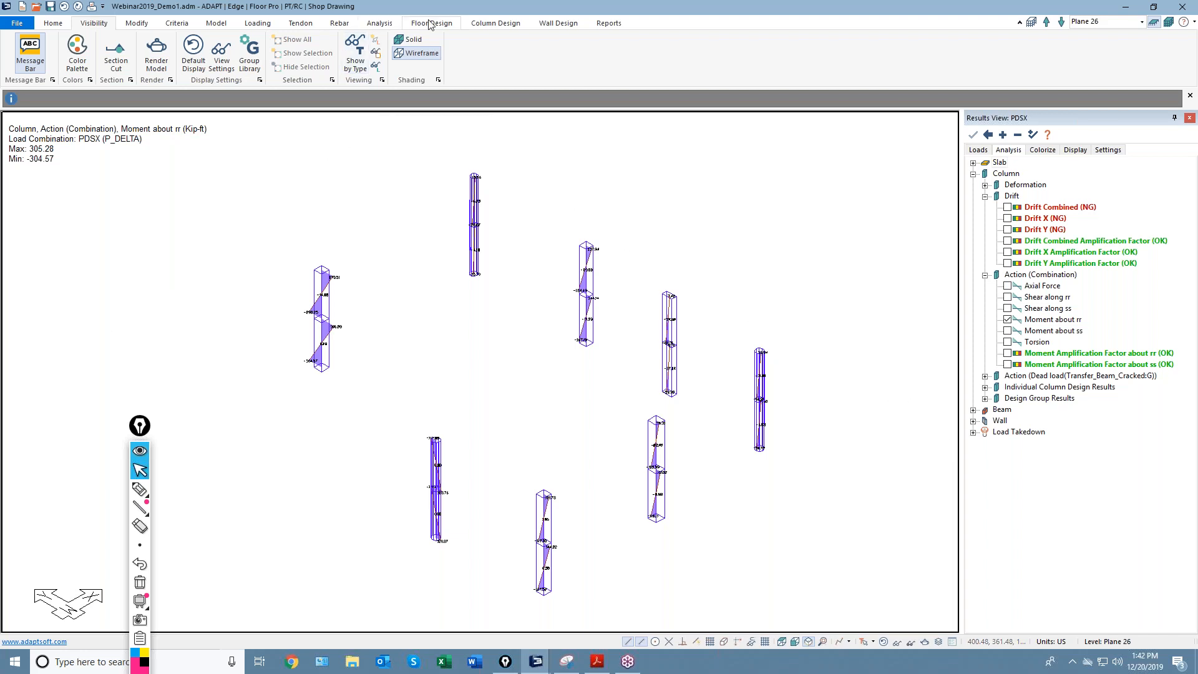
pyautogui.click(495, 23)
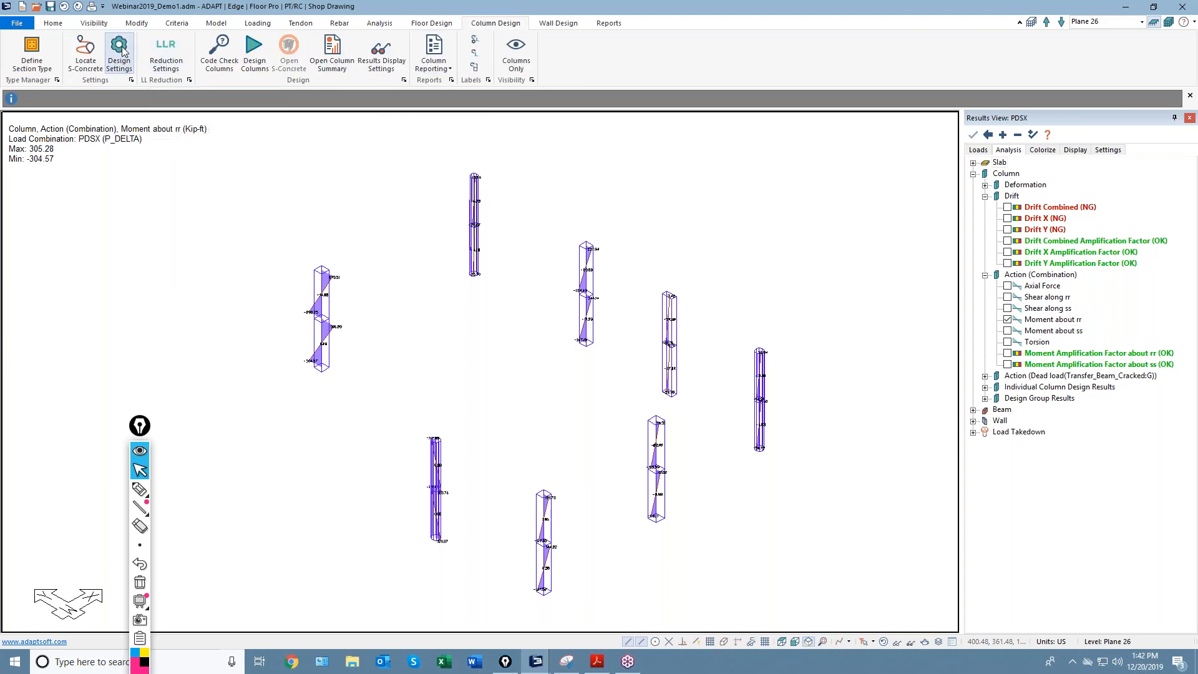
pyautogui.click(119, 50)
# Review the column Design Options: ACI 2011 code, FEM force source, slenderness effects off.
pyautogui.scroll(-1, 558, 205)
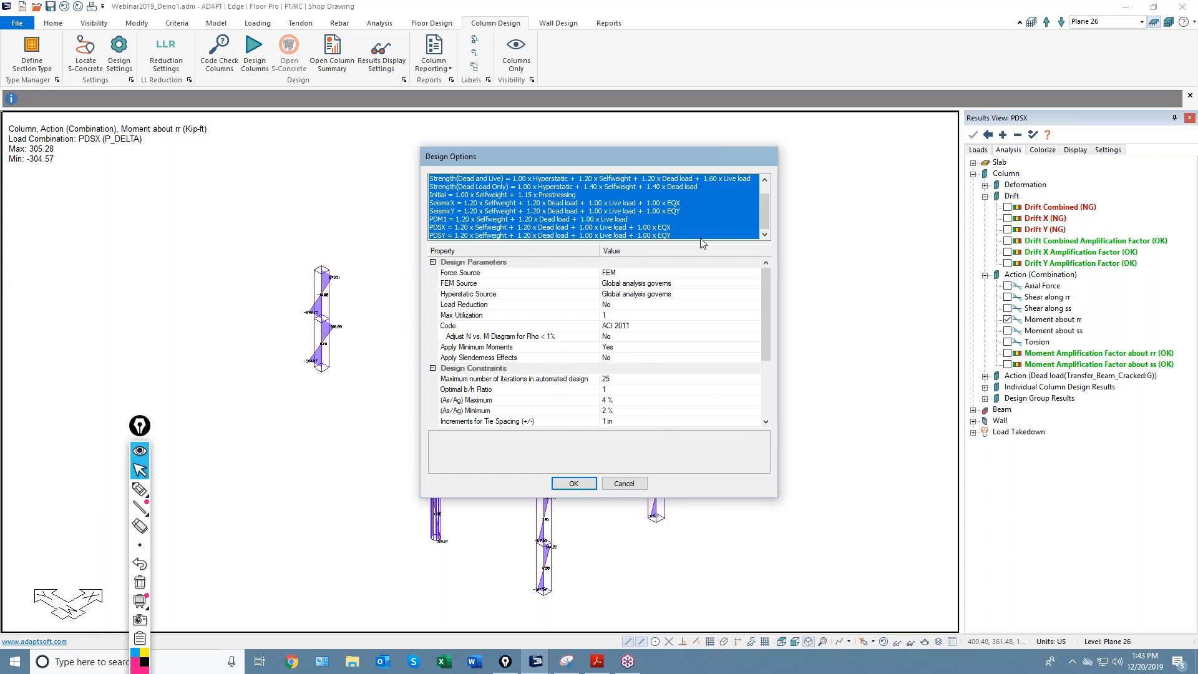
# Select the PDM1, PDSX and PDSY combinations, then cancel the Design Options without applying changes.
pyautogui.moveTo(553, 219); pyautogui.dragTo(548, 241)
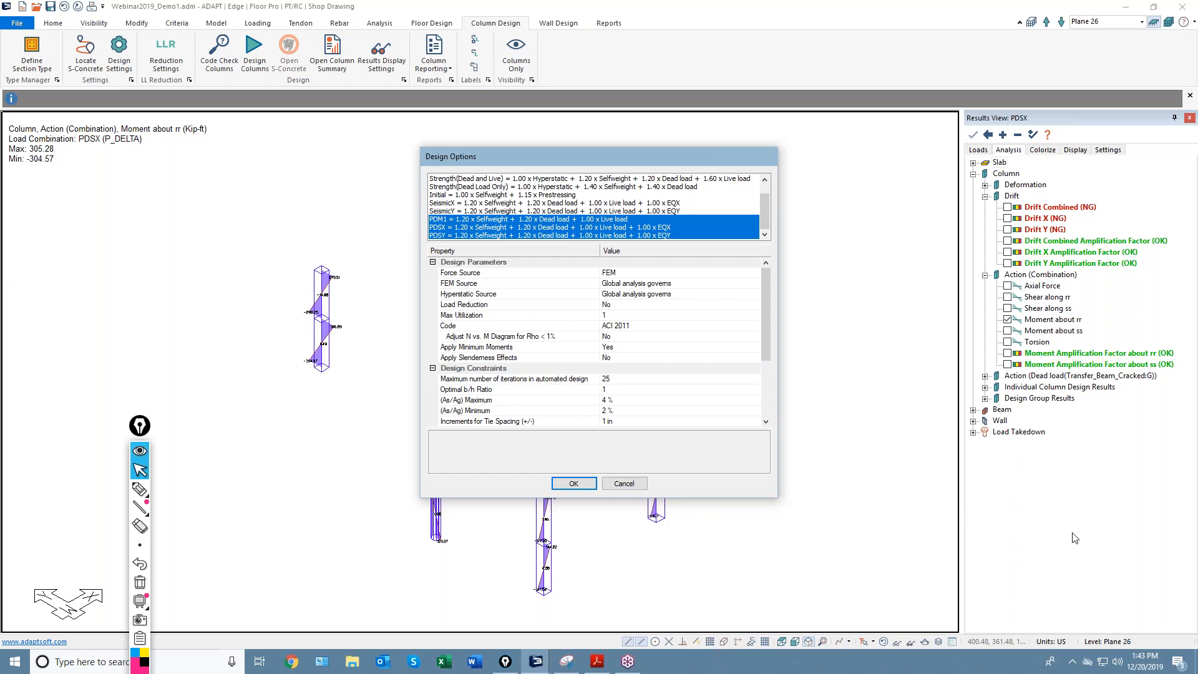
pyautogui.click(1054, 383)
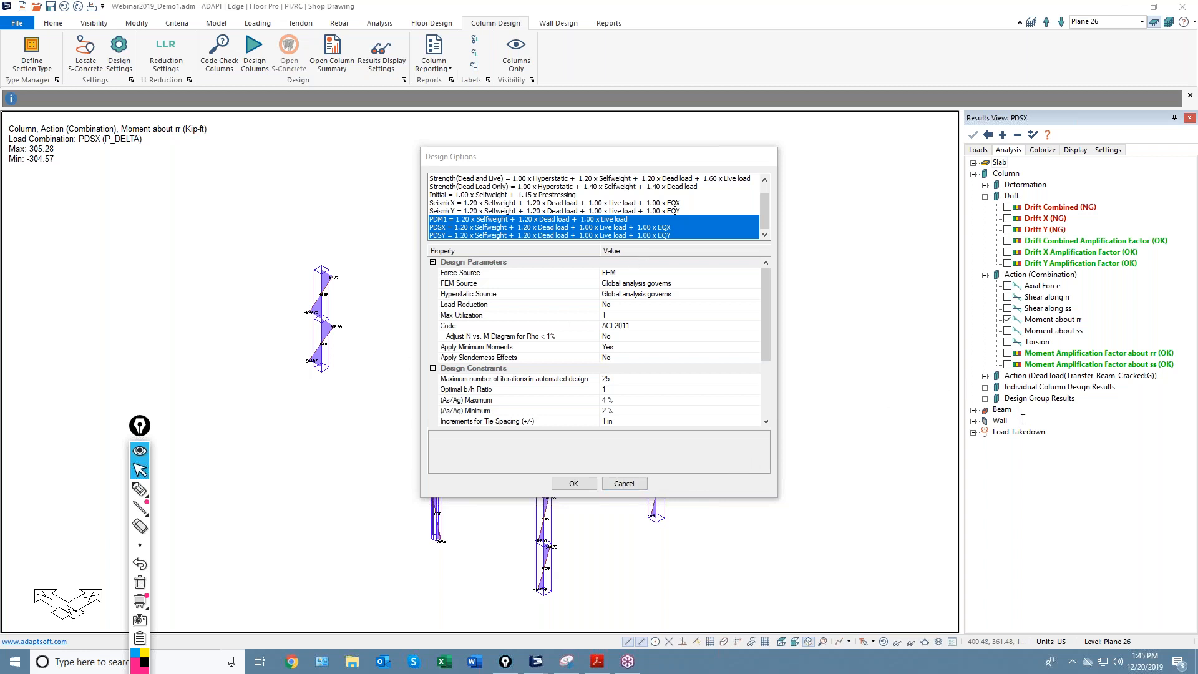
pyautogui.click(624, 484)
pyautogui.scroll(-3, 666, 361)
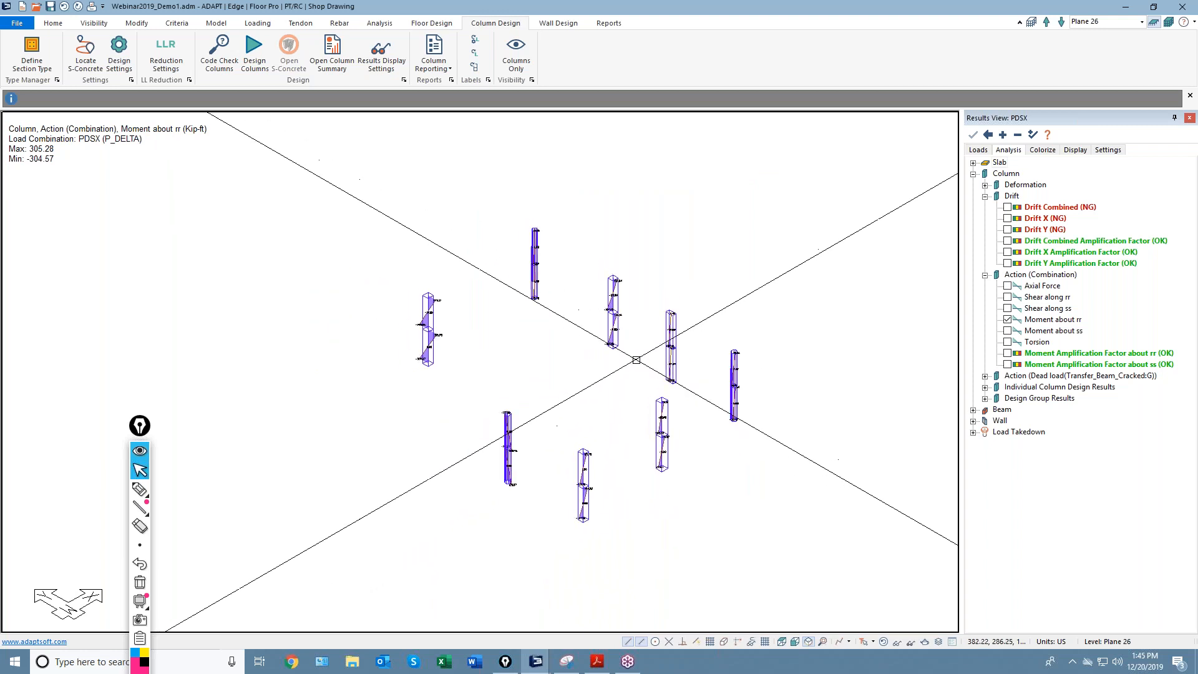
# Open the reporting tools and expand the Analysis Data reports list showing the XLS Drift Report.
pyautogui.moveTo(667, 432); pyautogui.dragTo(600, 405, button='middle')
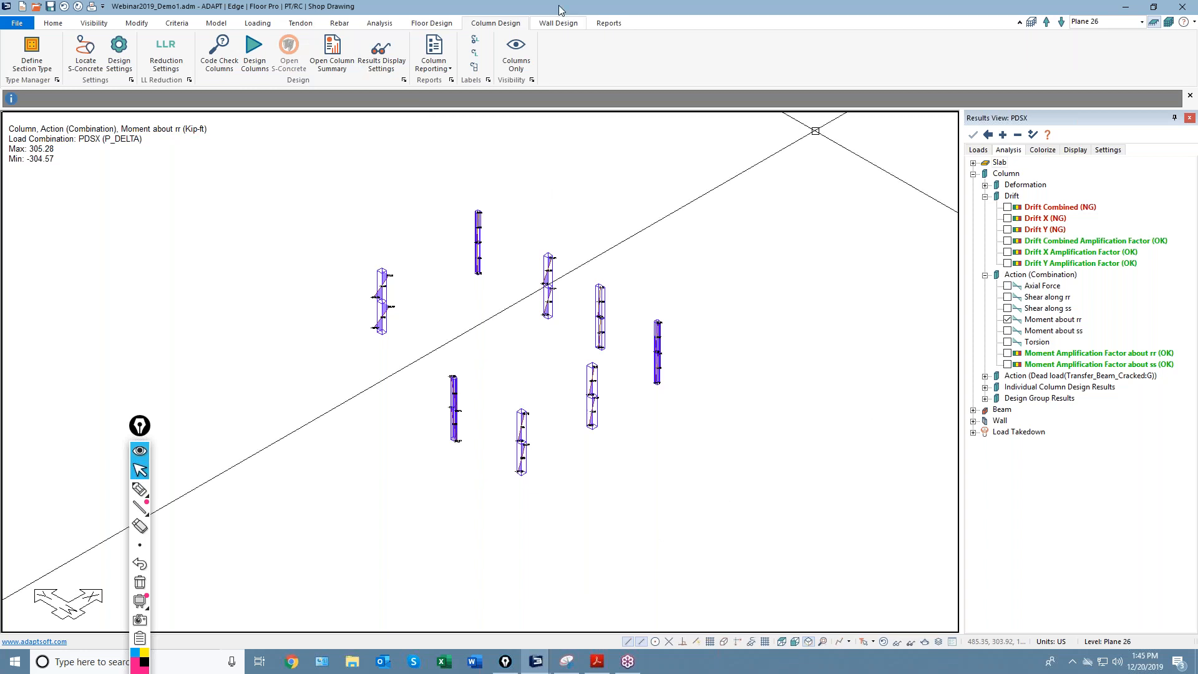
pyautogui.click(608, 23)
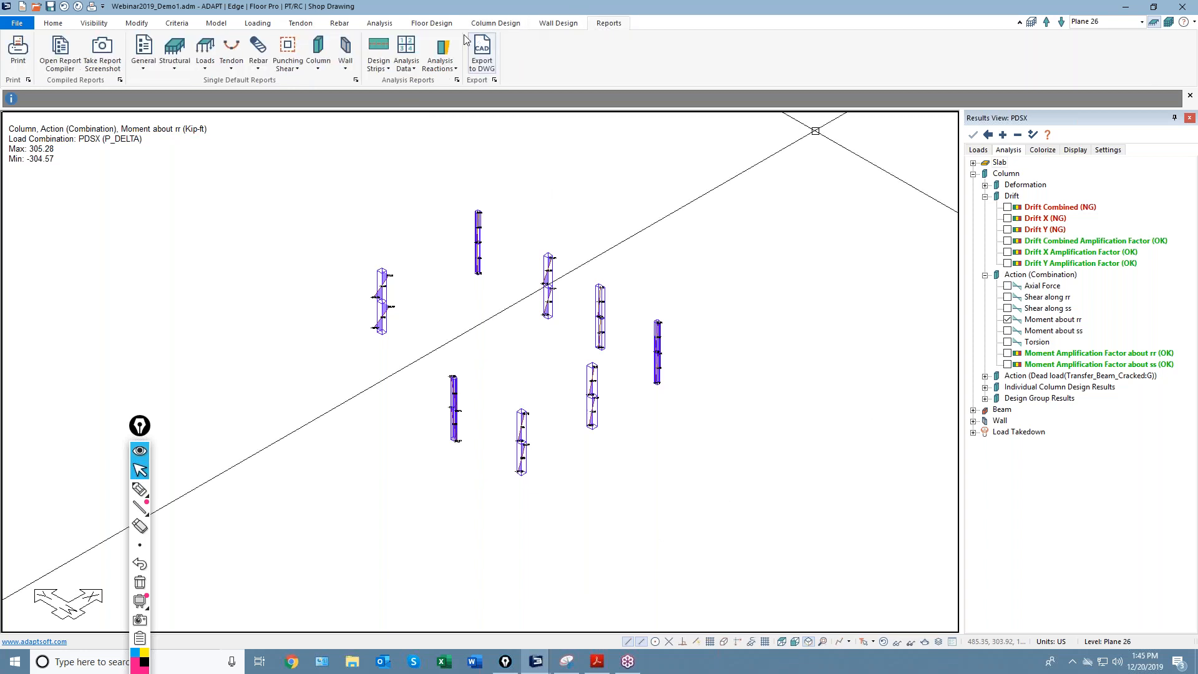
pyautogui.click(377, 68)
pyautogui.click(402, 69)
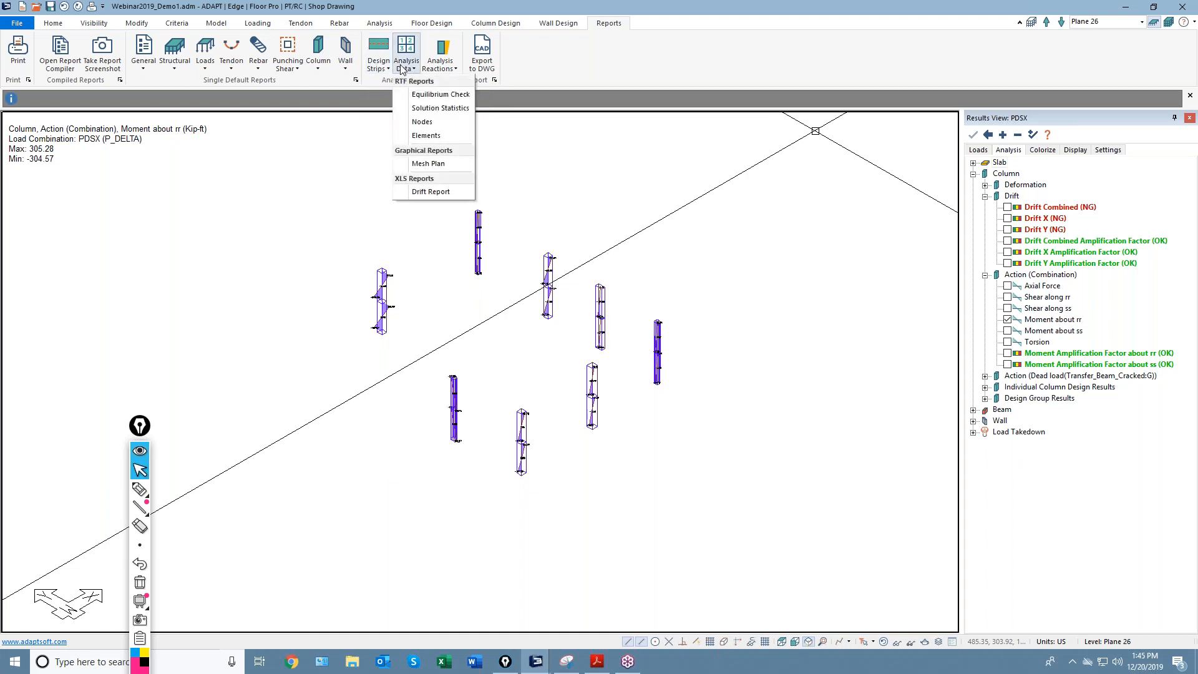
# Export the XLS drift report for PDSX only (0.50% allowable, 1.40 factor) and open webinar2019_demo1.xls.
pyautogui.click(423, 195)
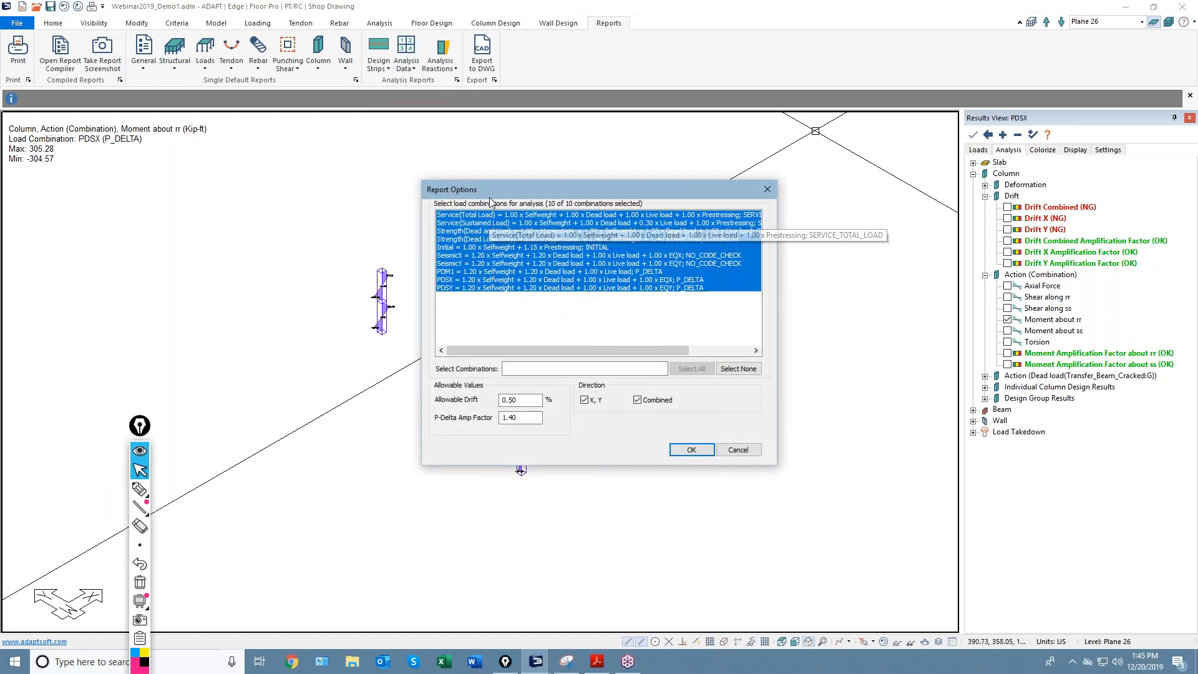
pyautogui.click(489, 282)
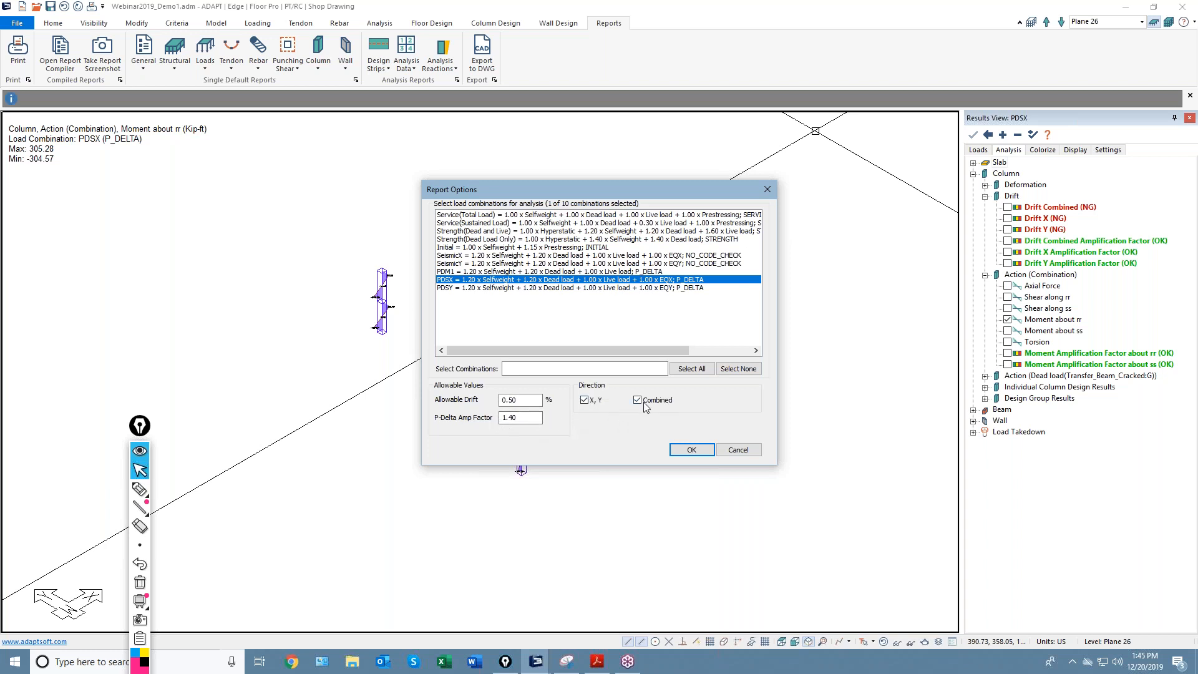
pyautogui.click(691, 450)
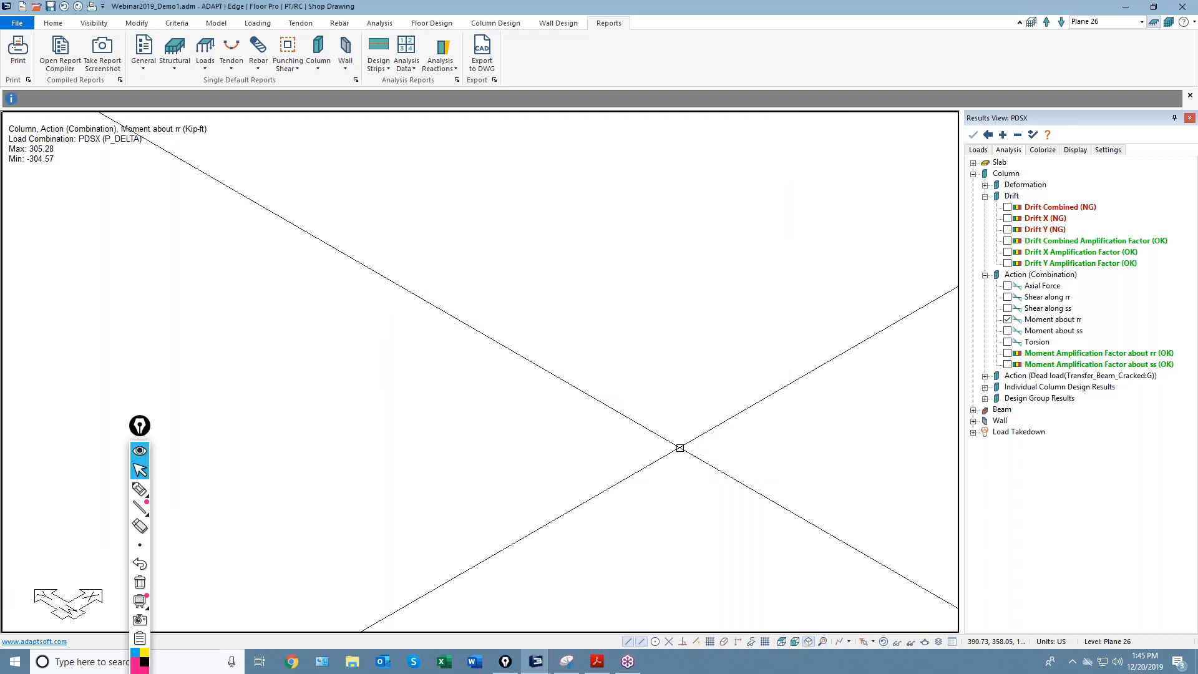
pyautogui.click(629, 362)
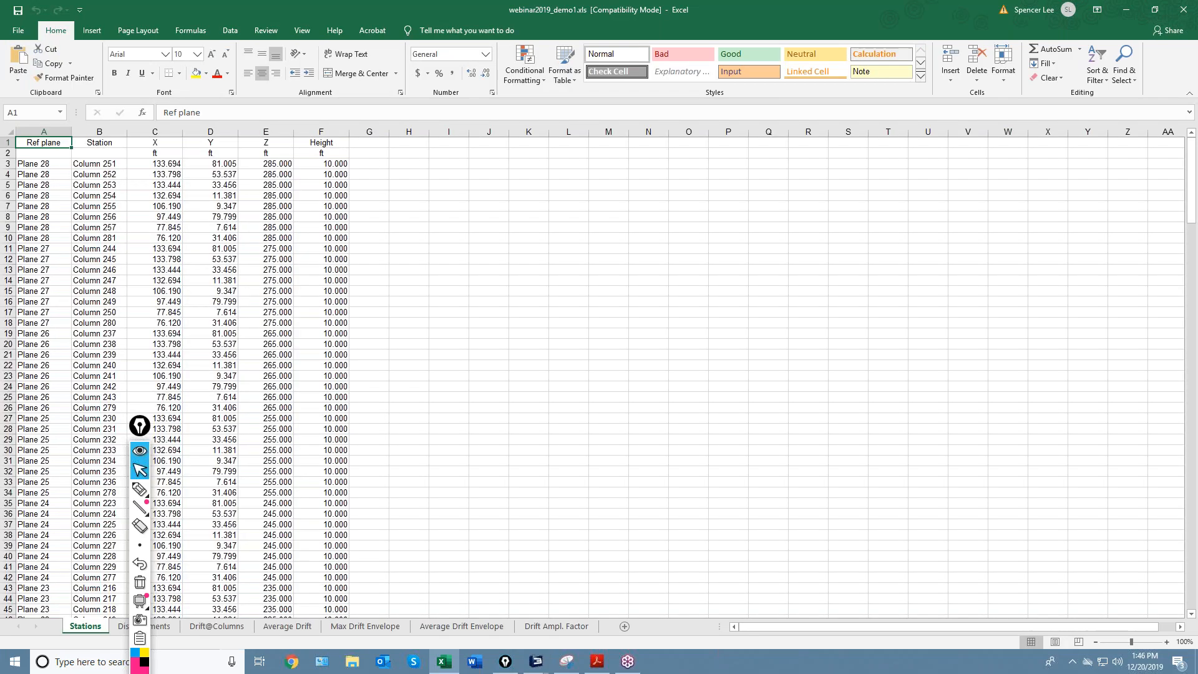
# Browse the Stations sheet's column X, Y, Z coordinates and 10.000 ft heights, then focus the workbook.
pyautogui.scroll(-6, 471, 409)
pyautogui.scroll(6, 463, 408)
pyautogui.moveTo(139, 426)
pyautogui.mouseDown()
pyautogui.moveTo(682, 366)
pyautogui.moveTo(827, 304)
pyautogui.mouseUp()
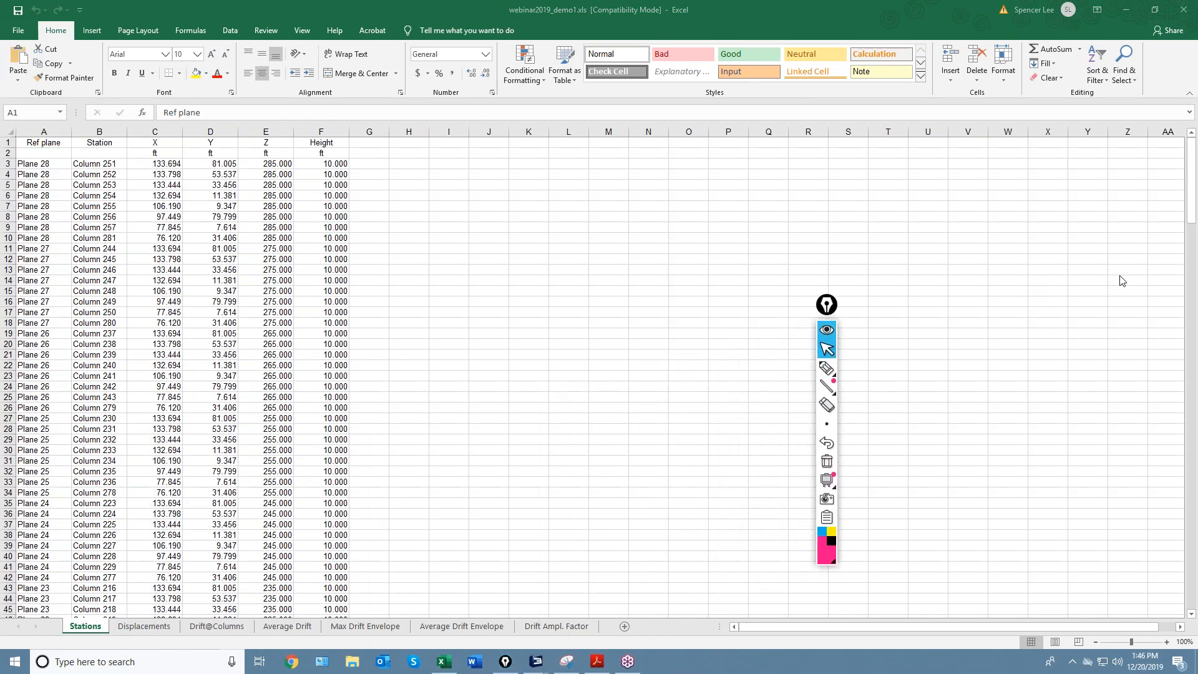
pyautogui.moveTo(826, 305)
pyautogui.mouseDown()
pyautogui.moveTo(978, 299)
pyautogui.moveTo(953, 289)
pyautogui.moveTo(991, 256)
pyautogui.mouseUp()
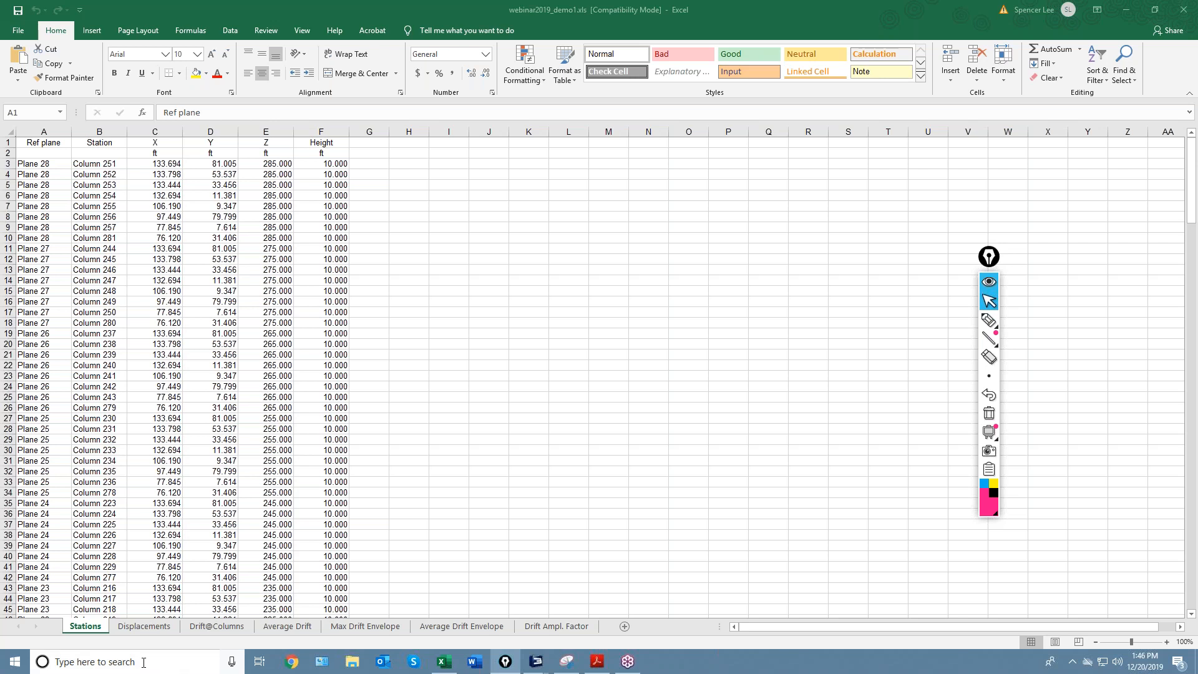
pyautogui.click(152, 630)
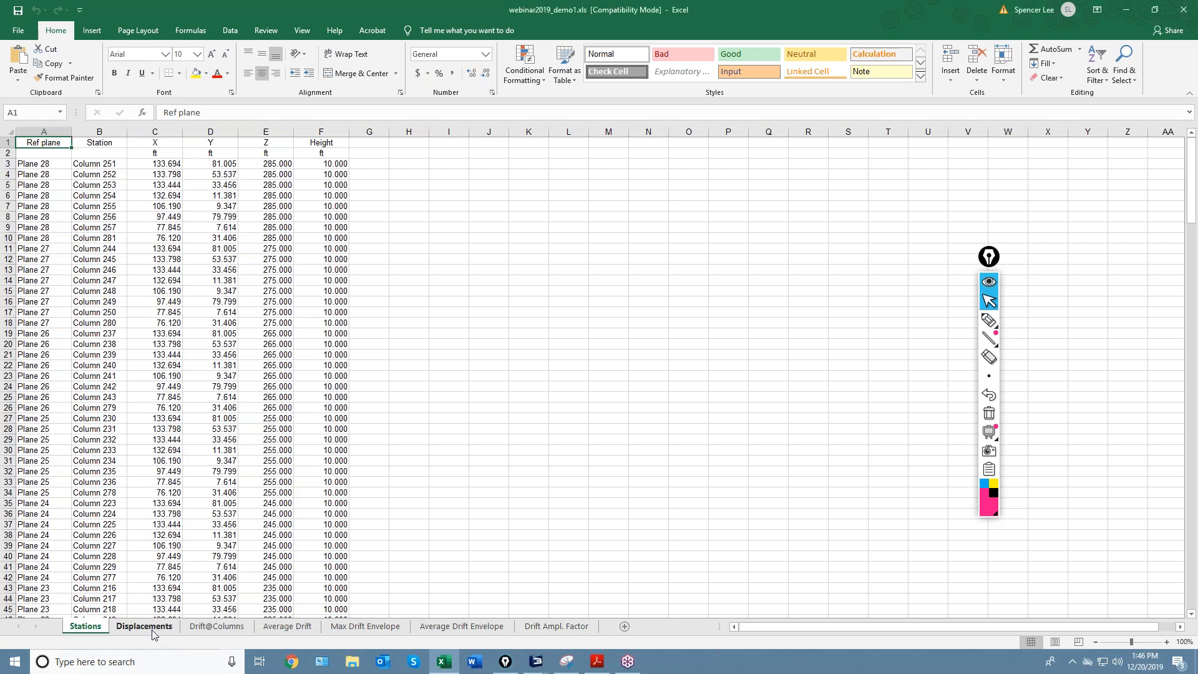
# Inspect Column 251's Plane 28 displacement values in row 3, then view the Drift@Columns sheet.
pyautogui.click(154, 631)
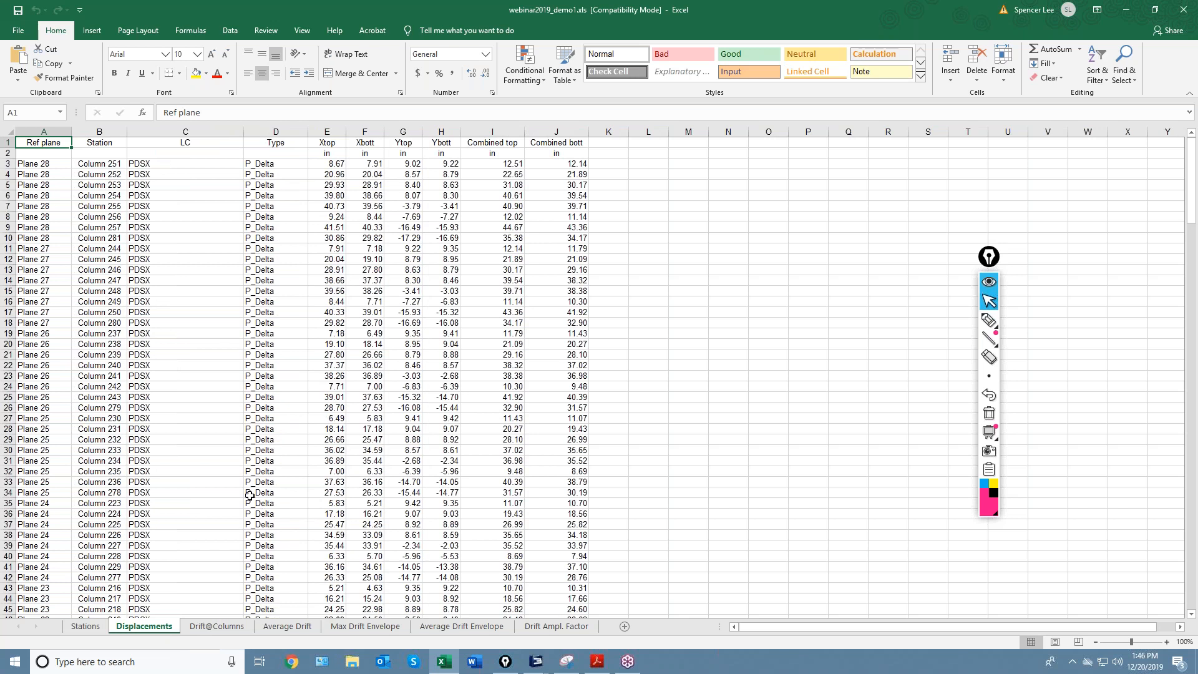
pyautogui.click(102, 164)
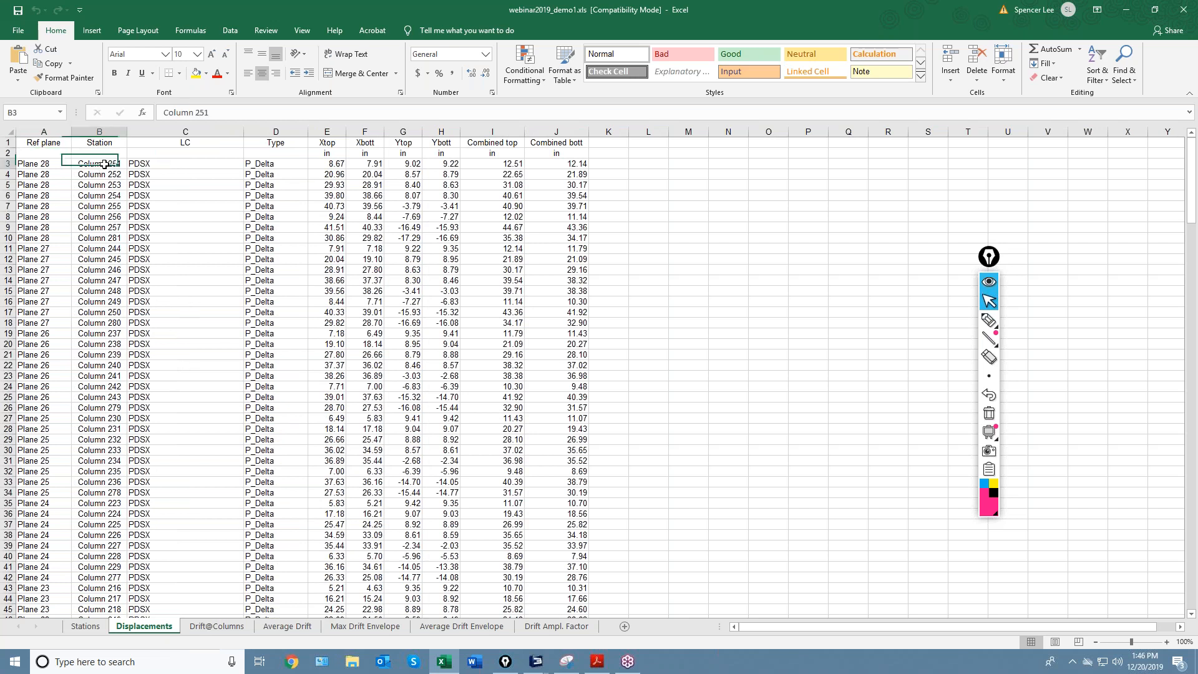
pyautogui.click(39, 166)
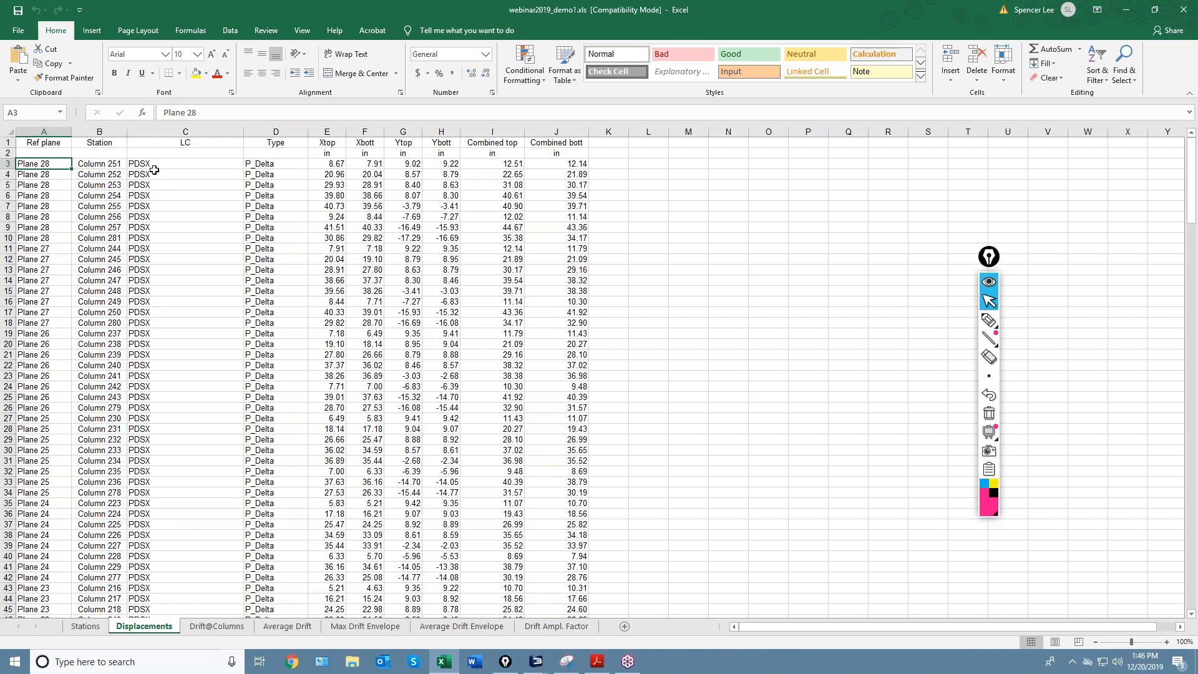
pyautogui.click(155, 164)
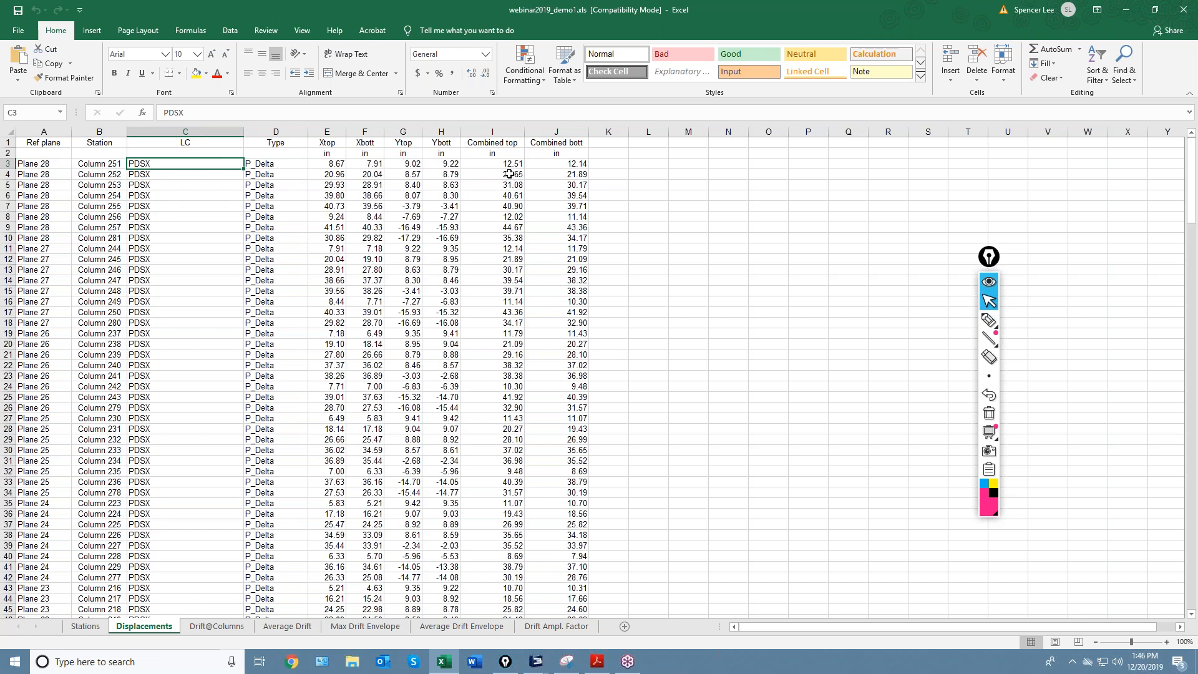
pyautogui.moveTo(342, 164); pyautogui.dragTo(568, 161)
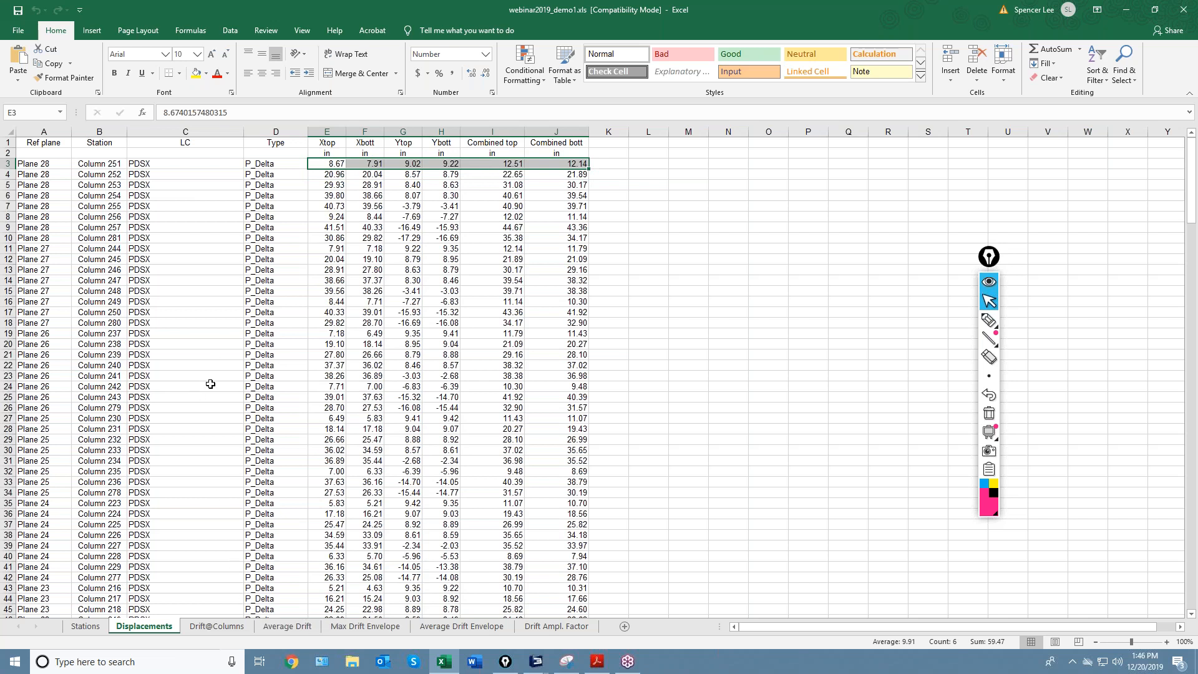
pyautogui.click(218, 627)
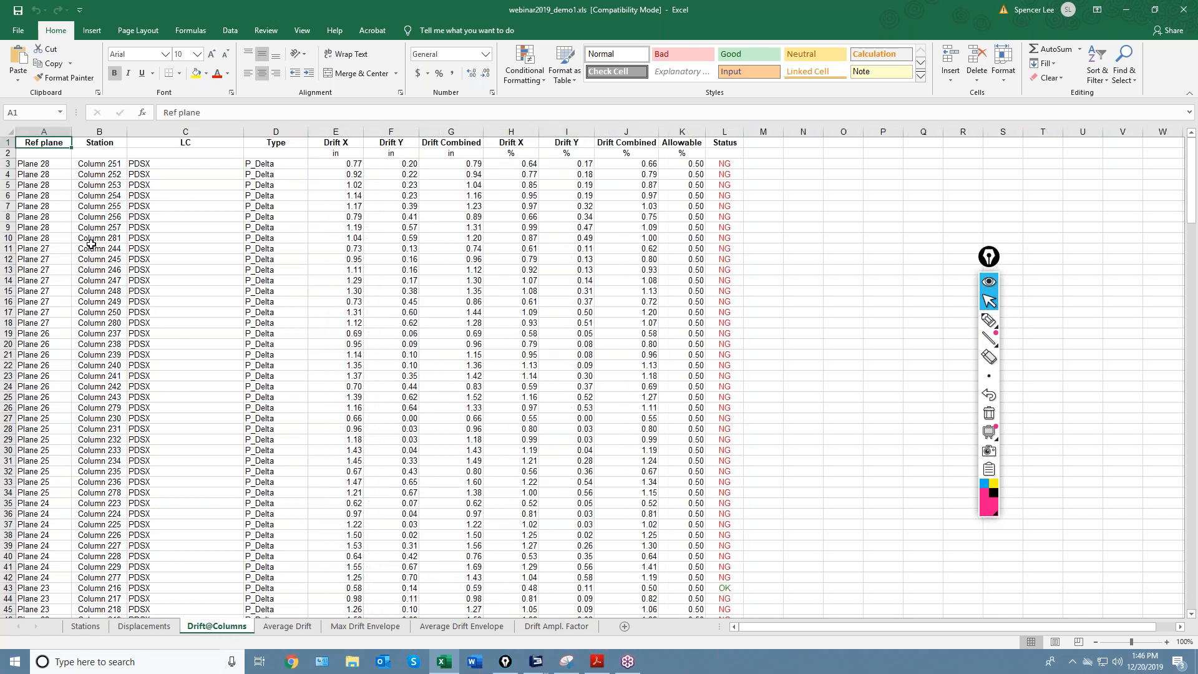
pyautogui.click(87, 165)
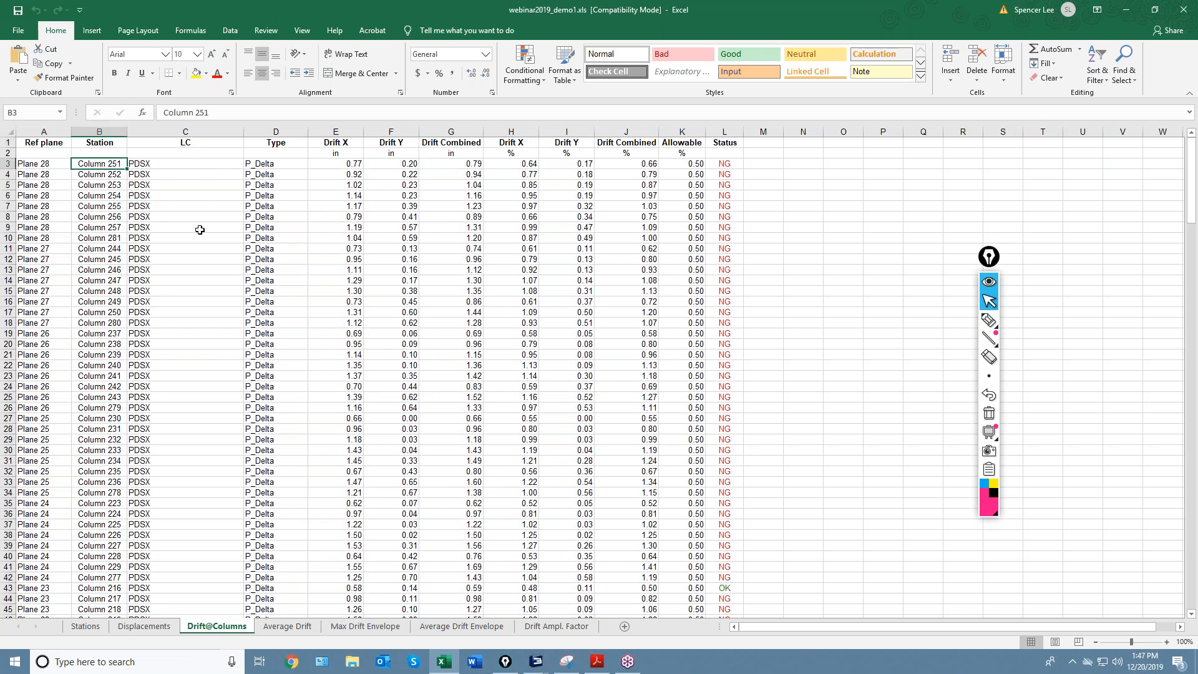
pyautogui.click(345, 165)
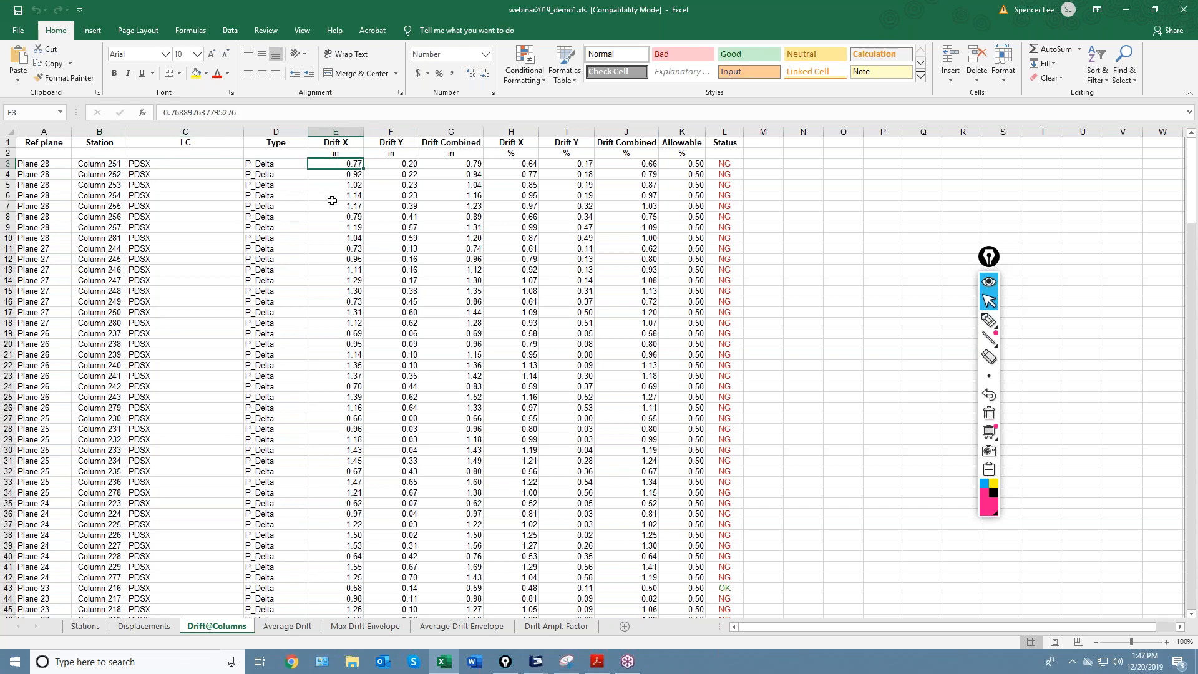
pyautogui.click(142, 626)
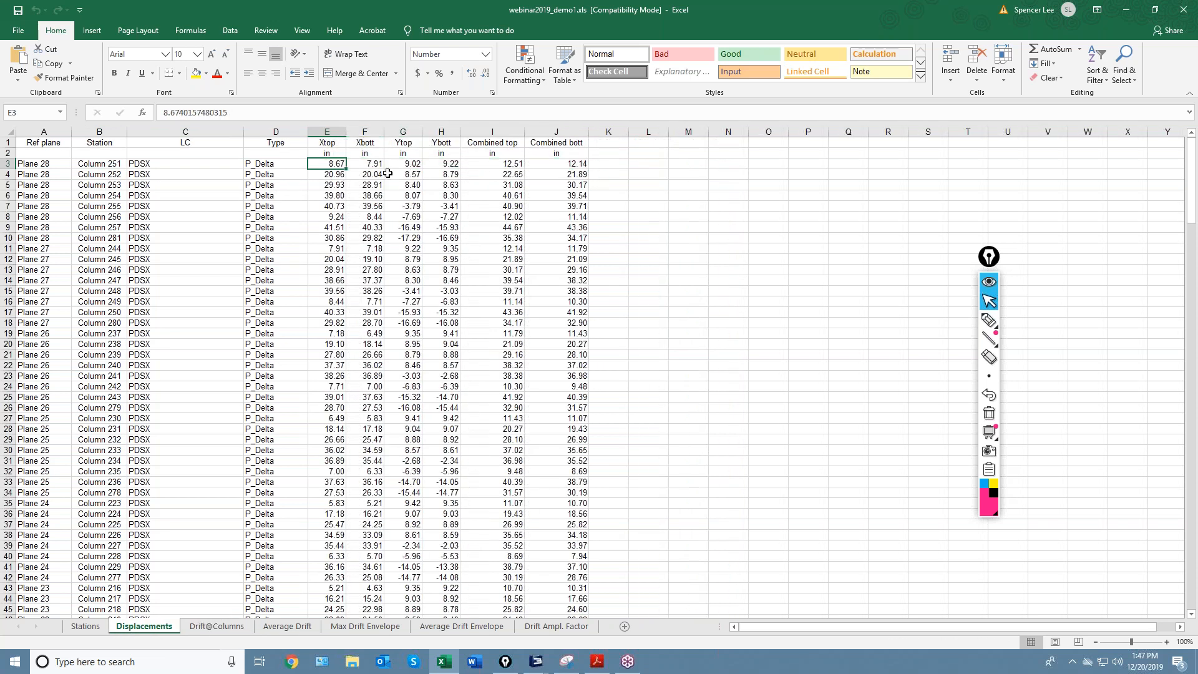
pyautogui.click(367, 164)
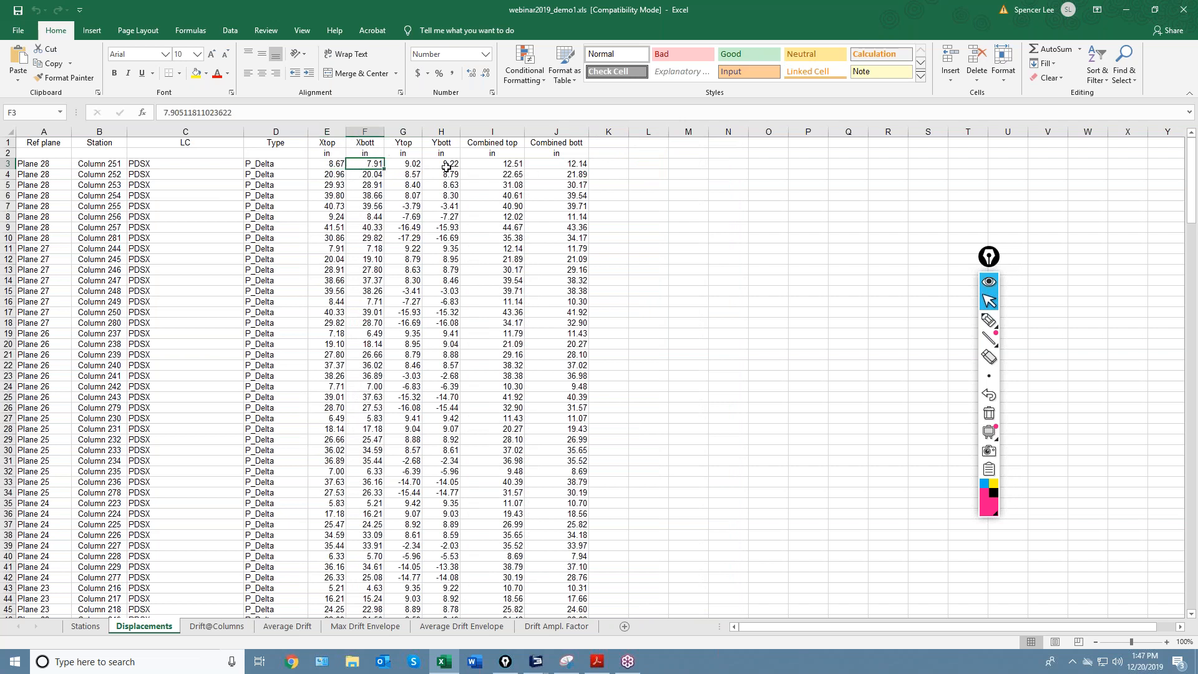
pyautogui.click(206, 626)
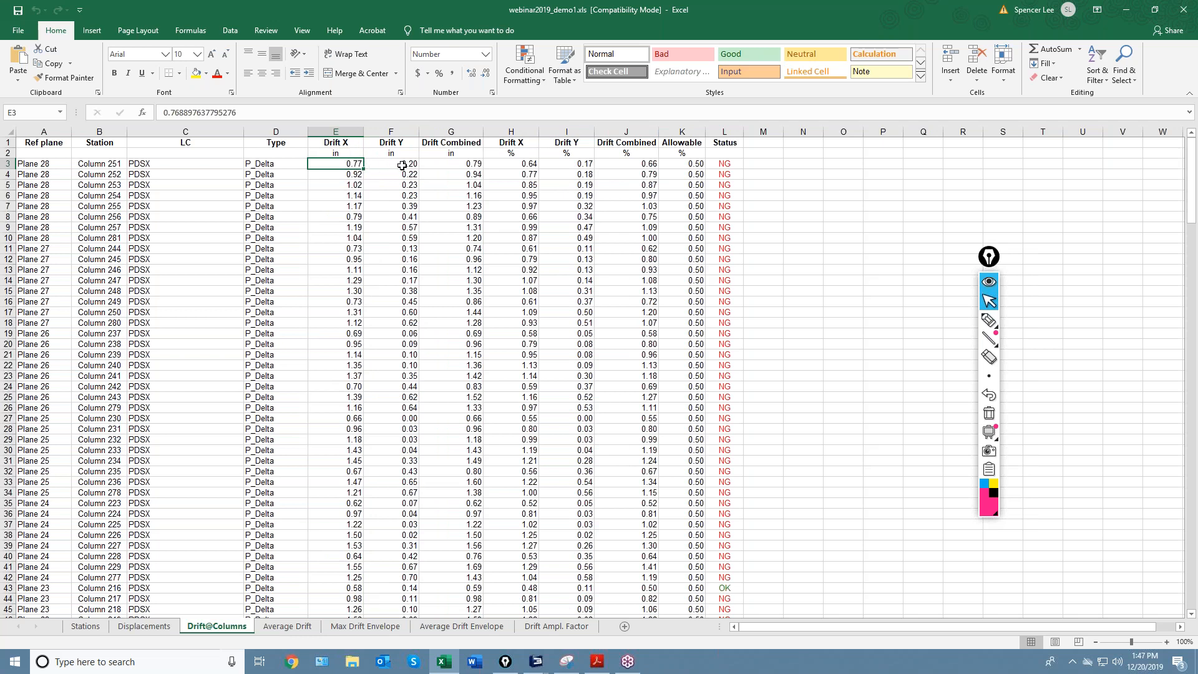
pyautogui.click(512, 166)
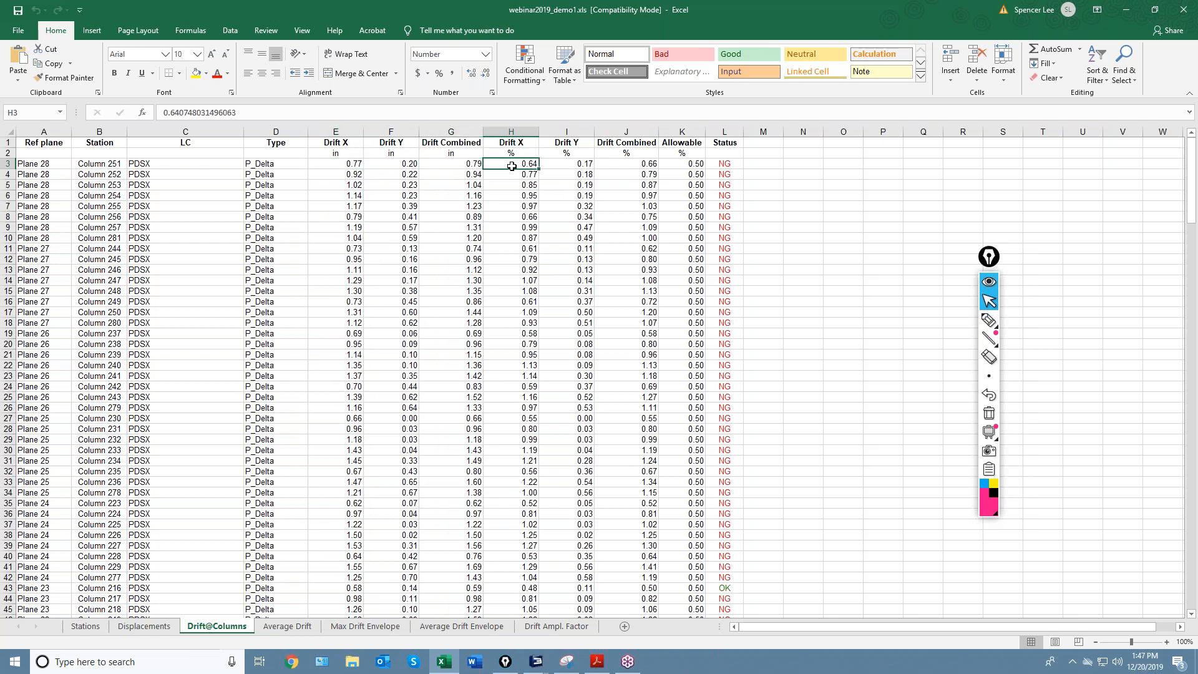
pyautogui.click(349, 164)
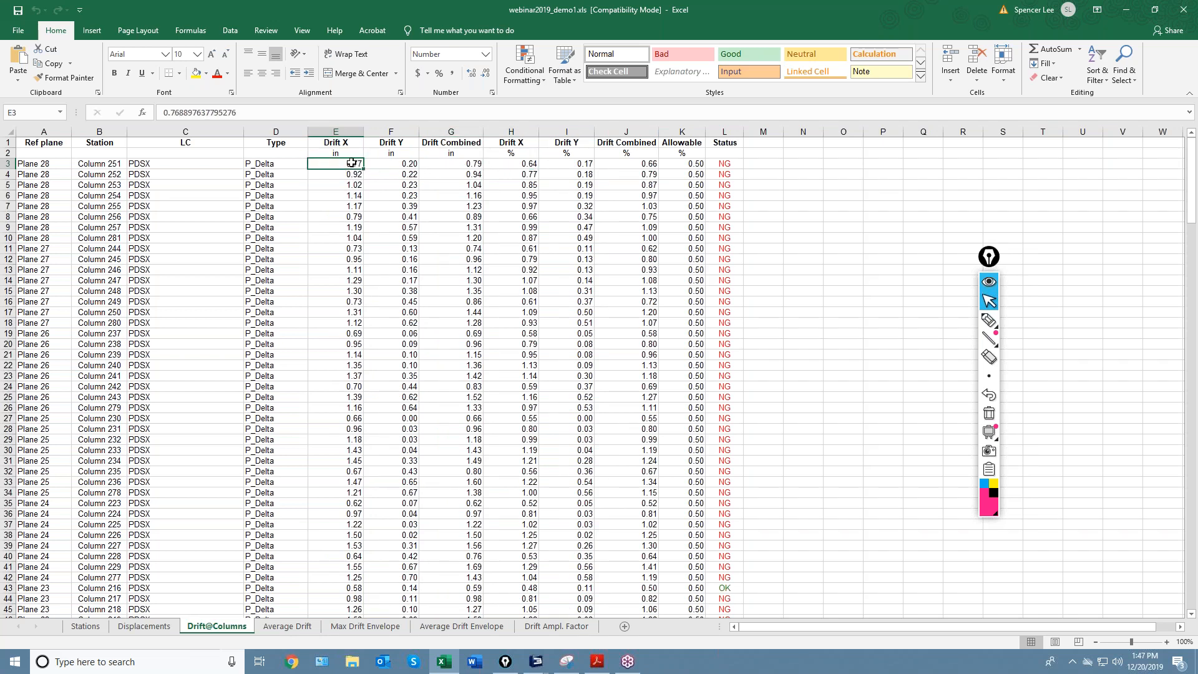
pyautogui.click(523, 166)
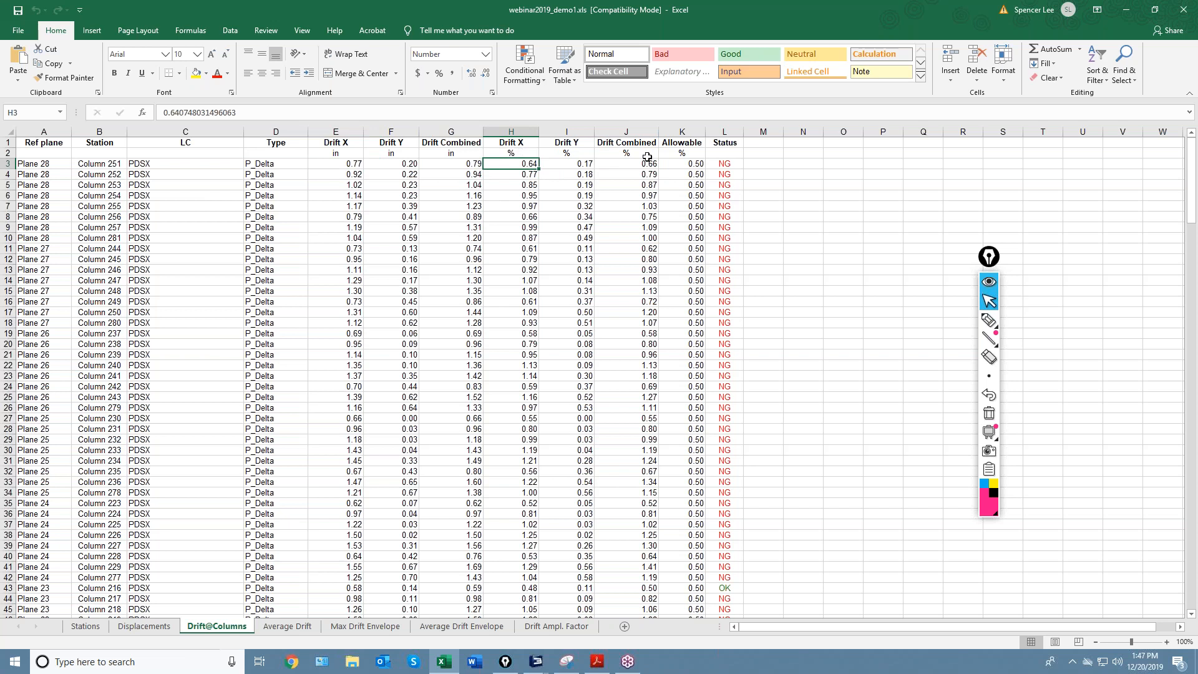
pyautogui.moveTo(725, 161); pyautogui.dragTo(755, 490)
pyautogui.scroll(-7, 765, 445)
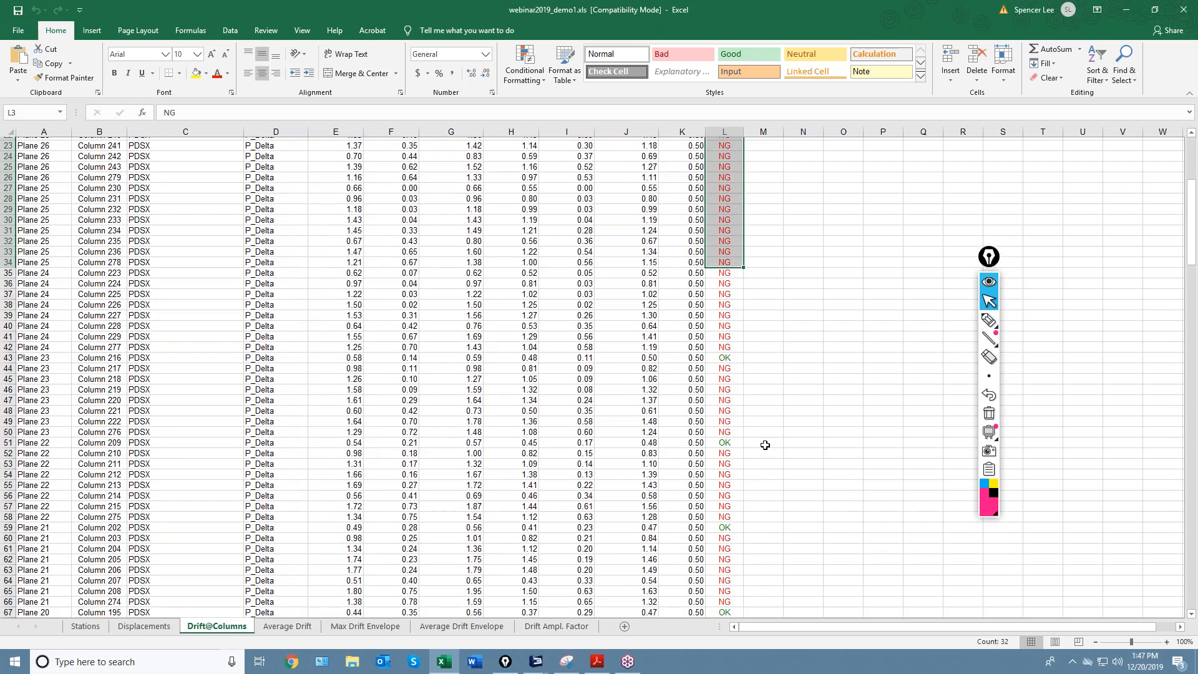
pyautogui.scroll(-20, 765, 445)
pyautogui.scroll(-20, 763, 442)
pyautogui.scroll(-18, 762, 442)
pyautogui.scroll(20, 757, 430)
pyautogui.scroll(20, 725, 405)
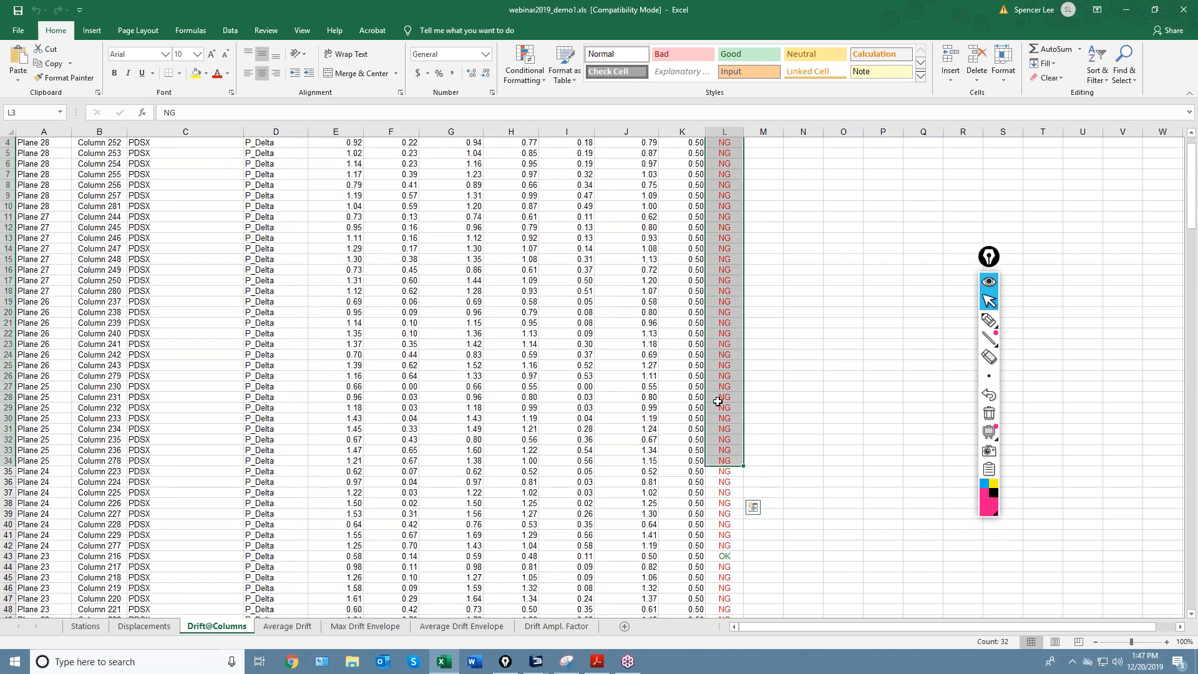
pyautogui.scroll(1, 718, 401)
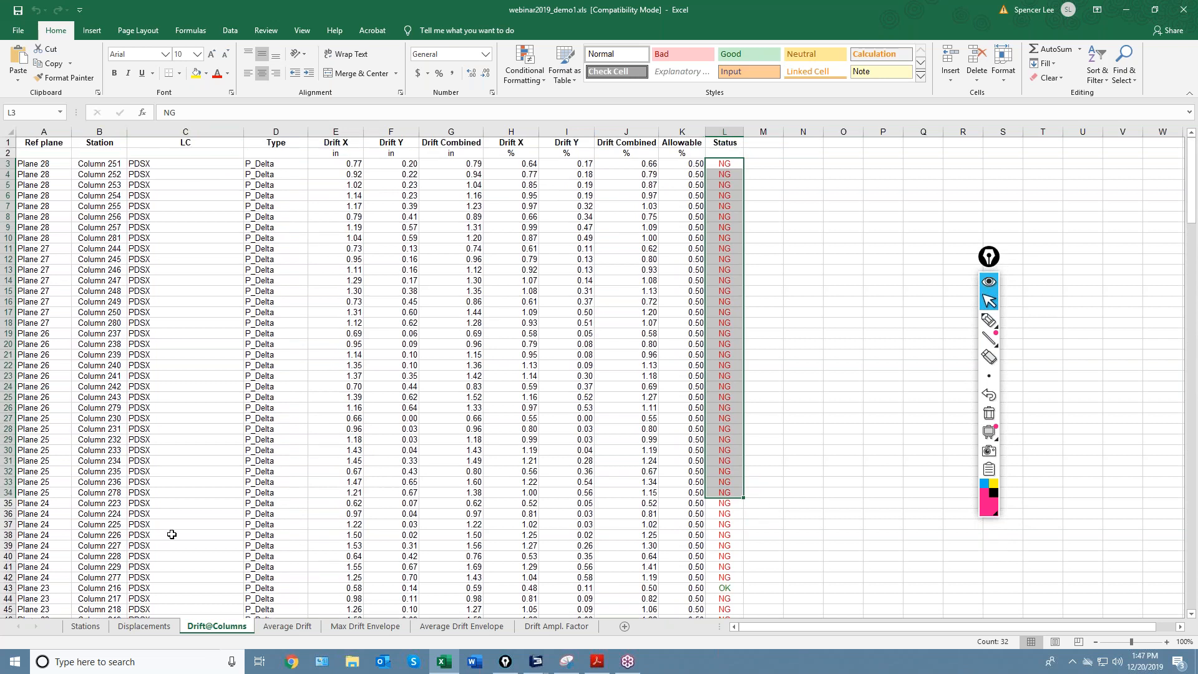
pyautogui.click(846, 408)
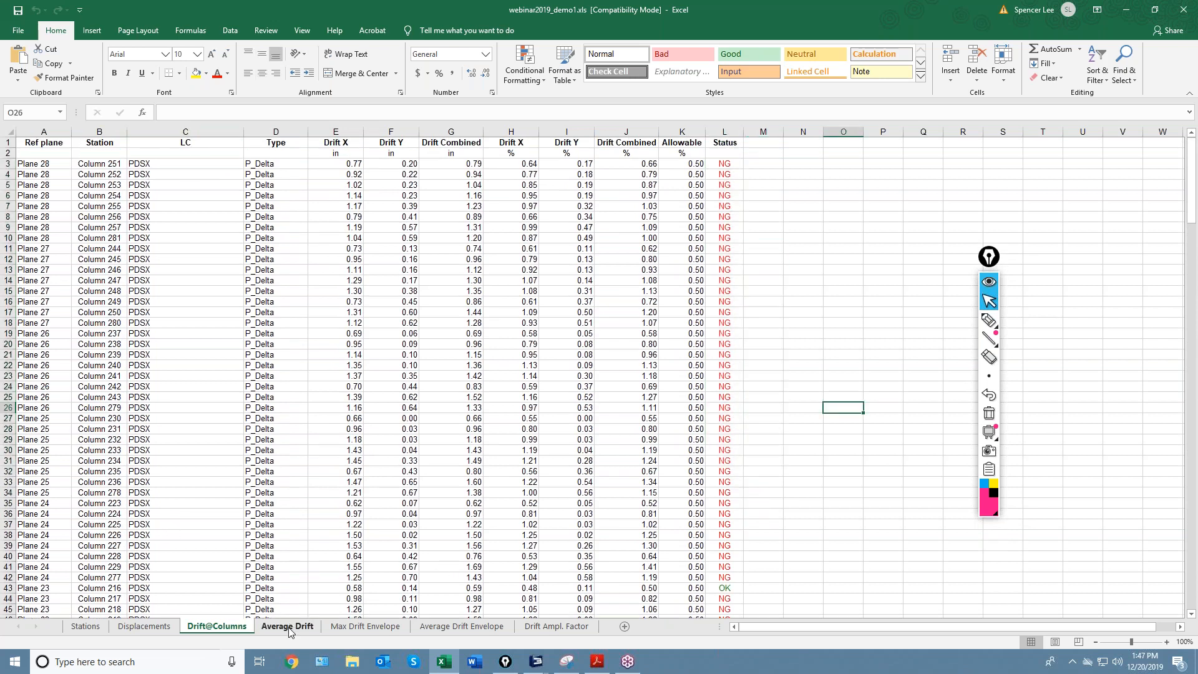
pyautogui.click(287, 626)
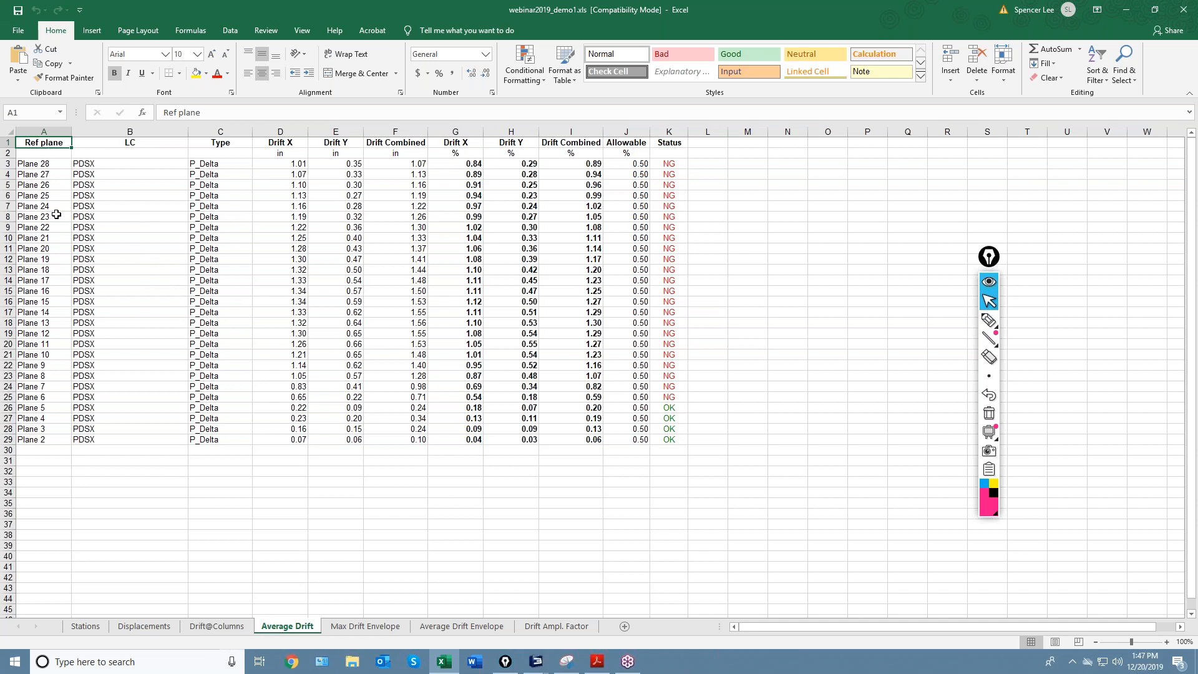
# Inspect Plane 28's average Drift X, Drift Y, combined drift and drift percentages on the Average Drift sheet.
pyautogui.click(286, 165)
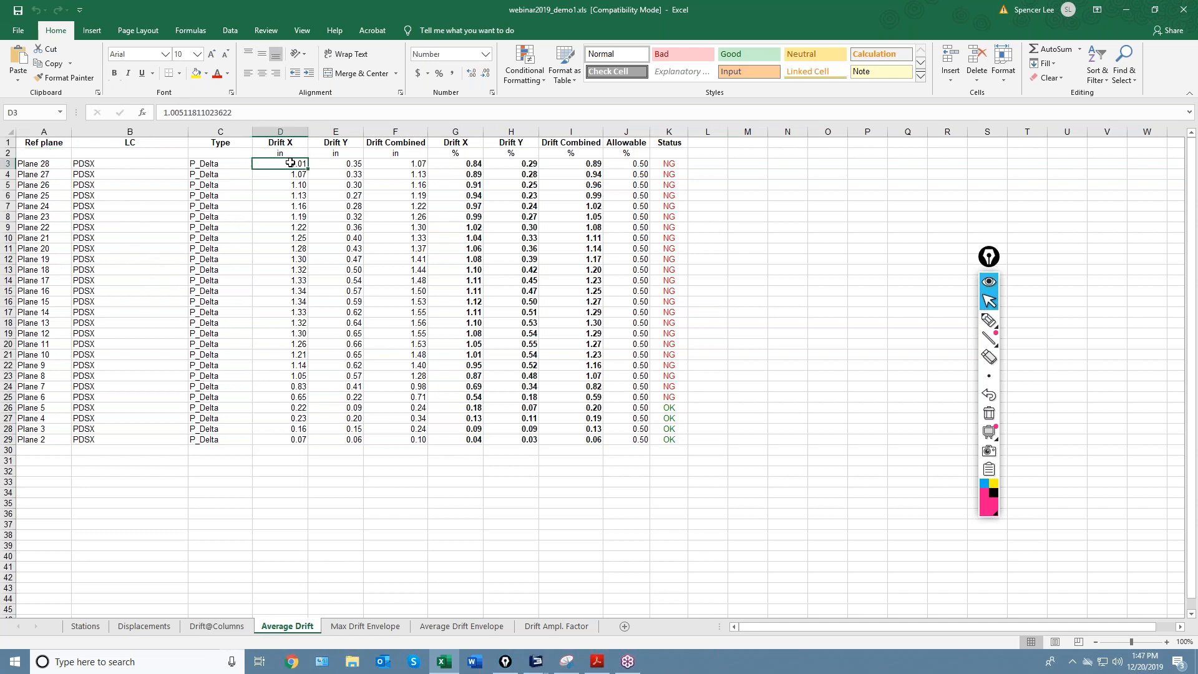
pyautogui.click(346, 165)
pyautogui.click(299, 163)
pyautogui.click(337, 166)
pyautogui.click(390, 164)
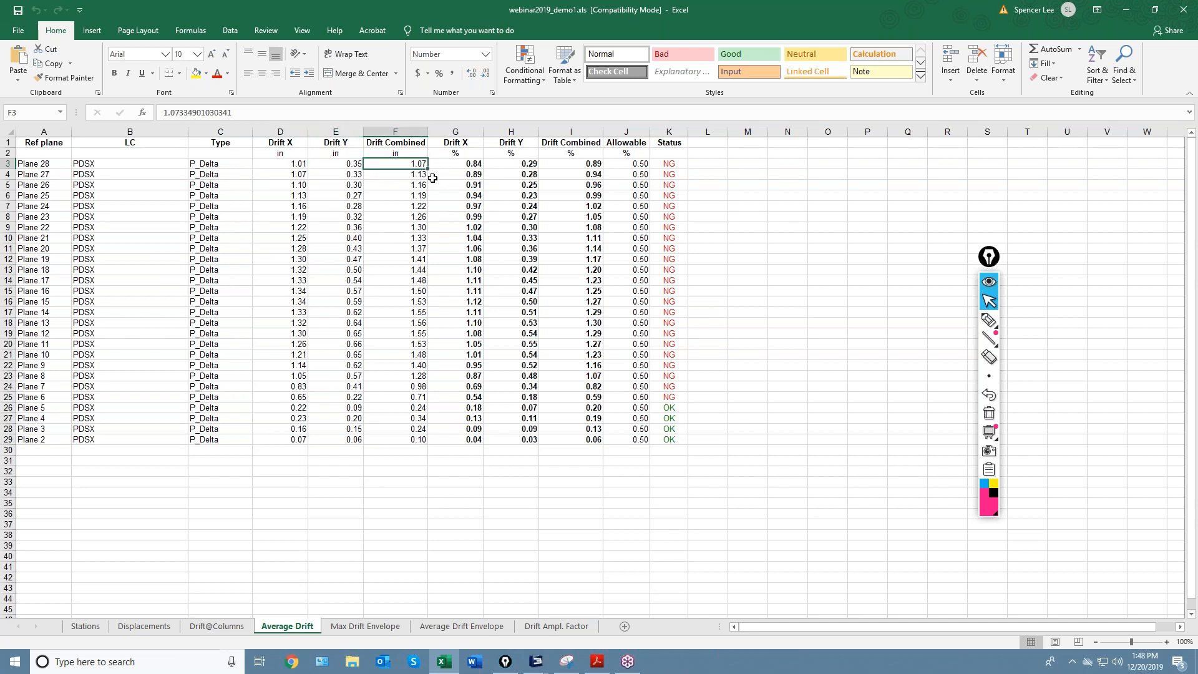
pyautogui.moveTo(450, 164); pyautogui.dragTo(596, 164)
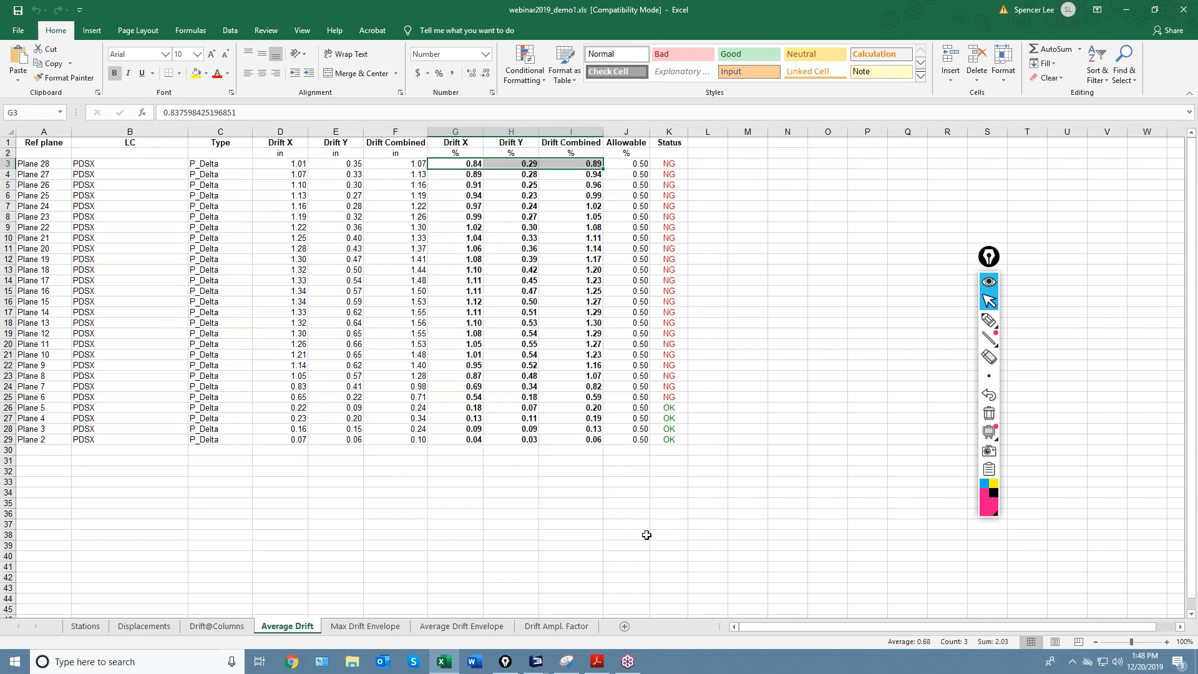
# Check Plane 28's maximum Drift X, Drift Y and combined drift in Max Drift Envelope, then go to Average Drift Envelope.
pyautogui.click(361, 627)
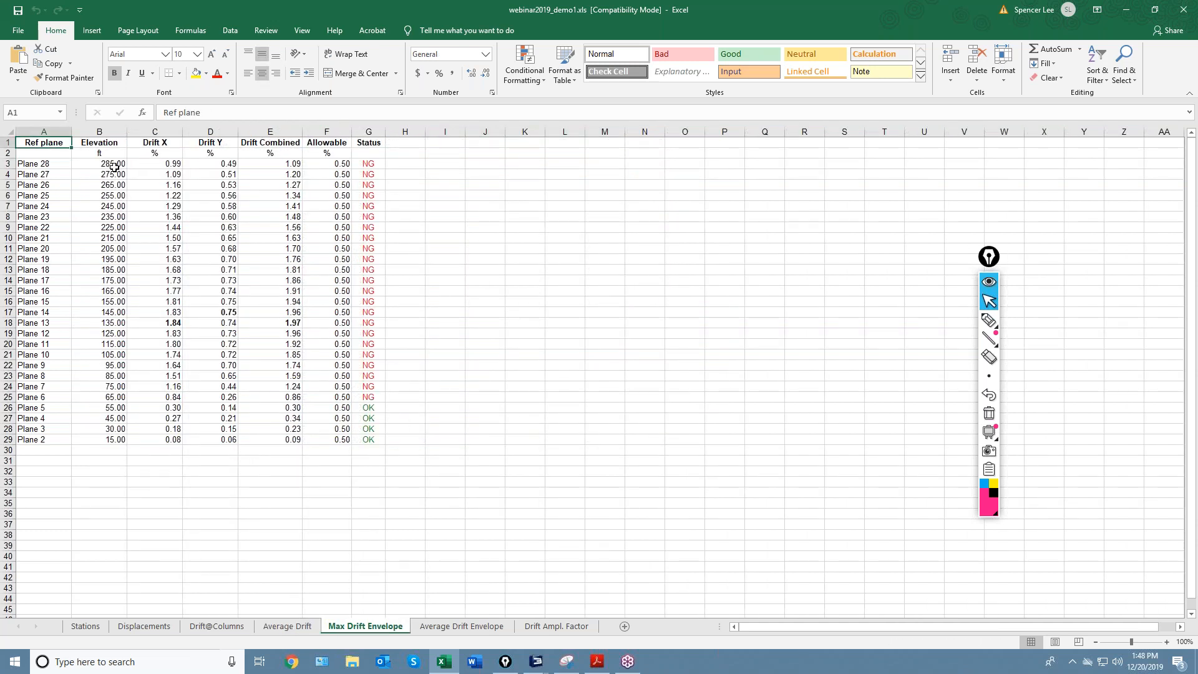
pyautogui.click(160, 163)
pyautogui.click(226, 165)
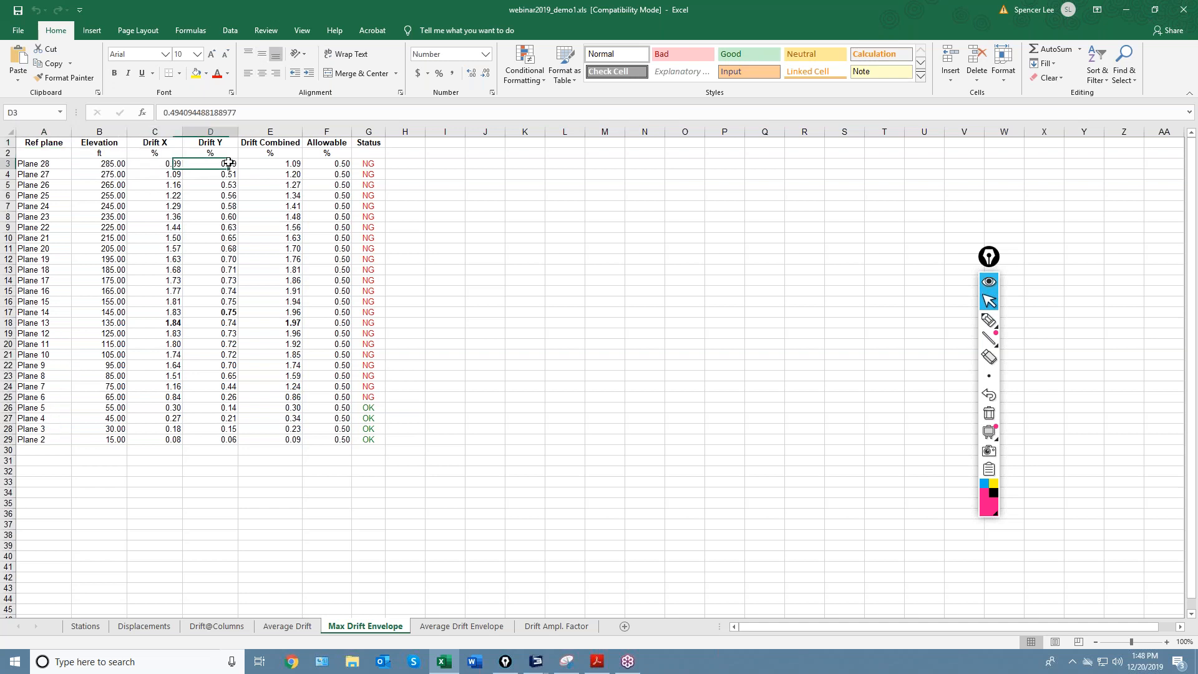
pyautogui.click(269, 164)
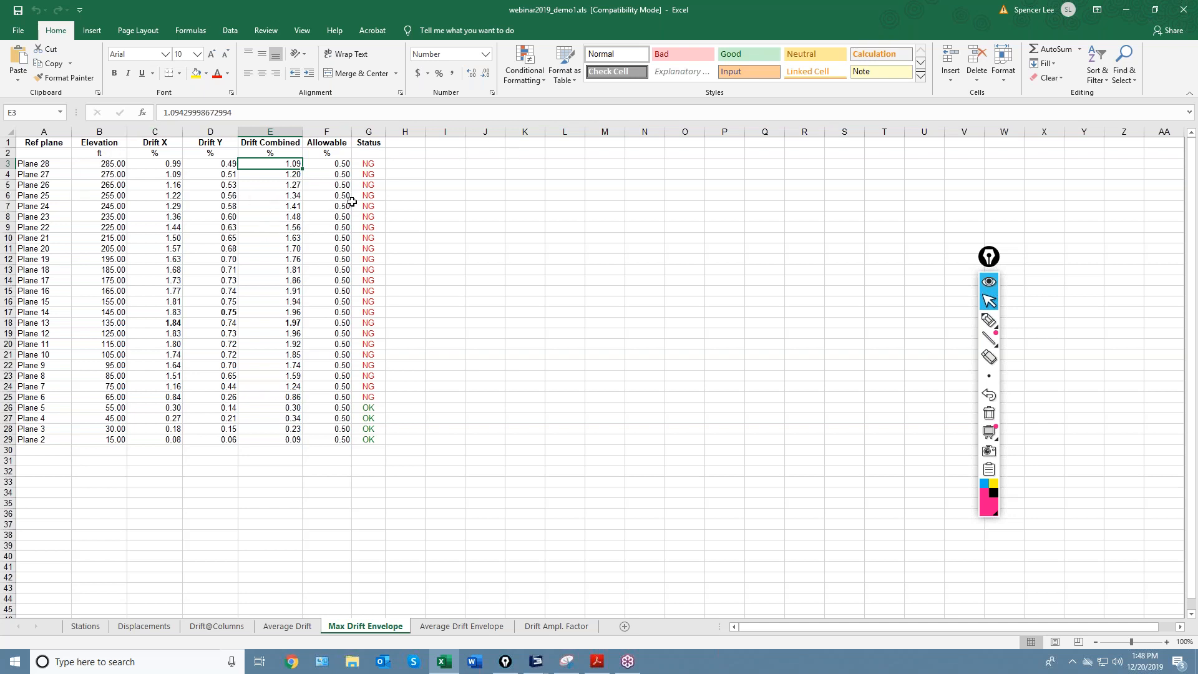
pyautogui.click(470, 626)
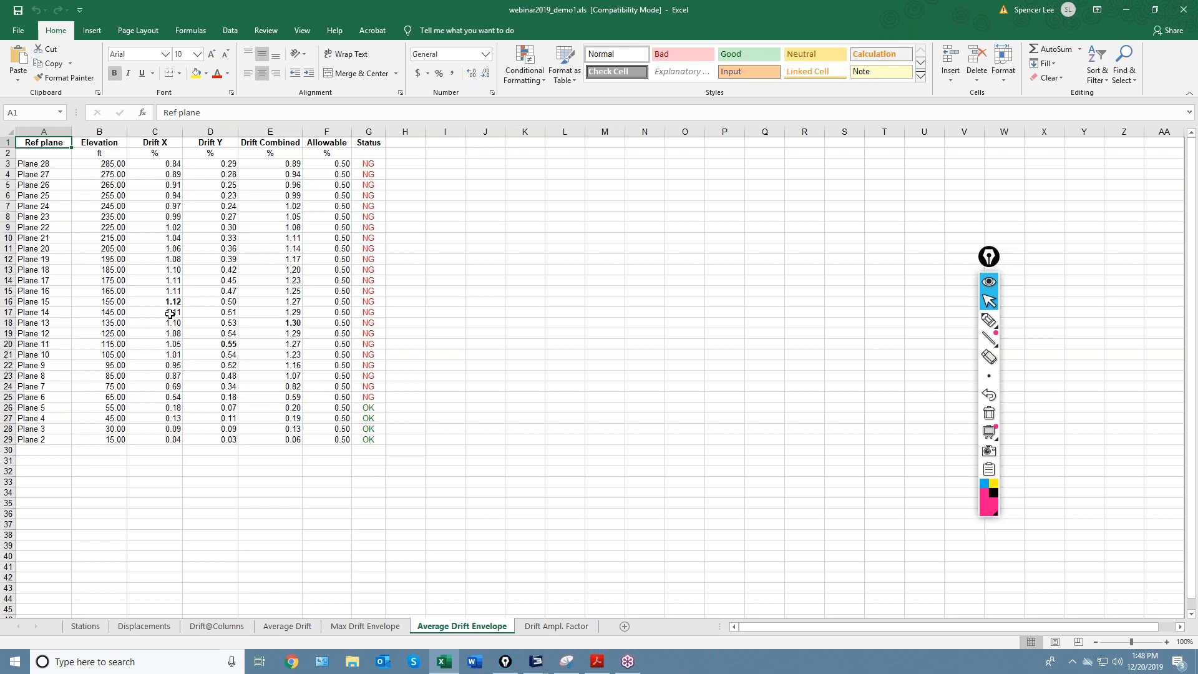
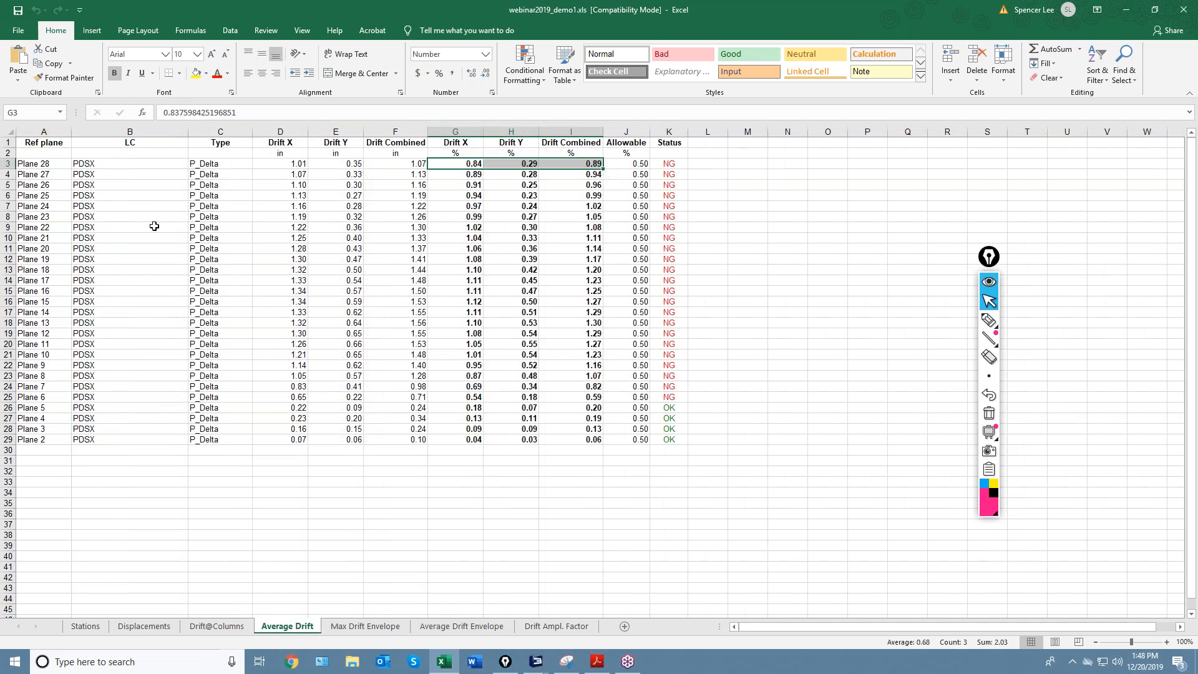
# Move past Average Drift Envelope to the Drift Ampl. Factor sheet and scroll its per-column factors against 1.40.
pyautogui.click(477, 627)
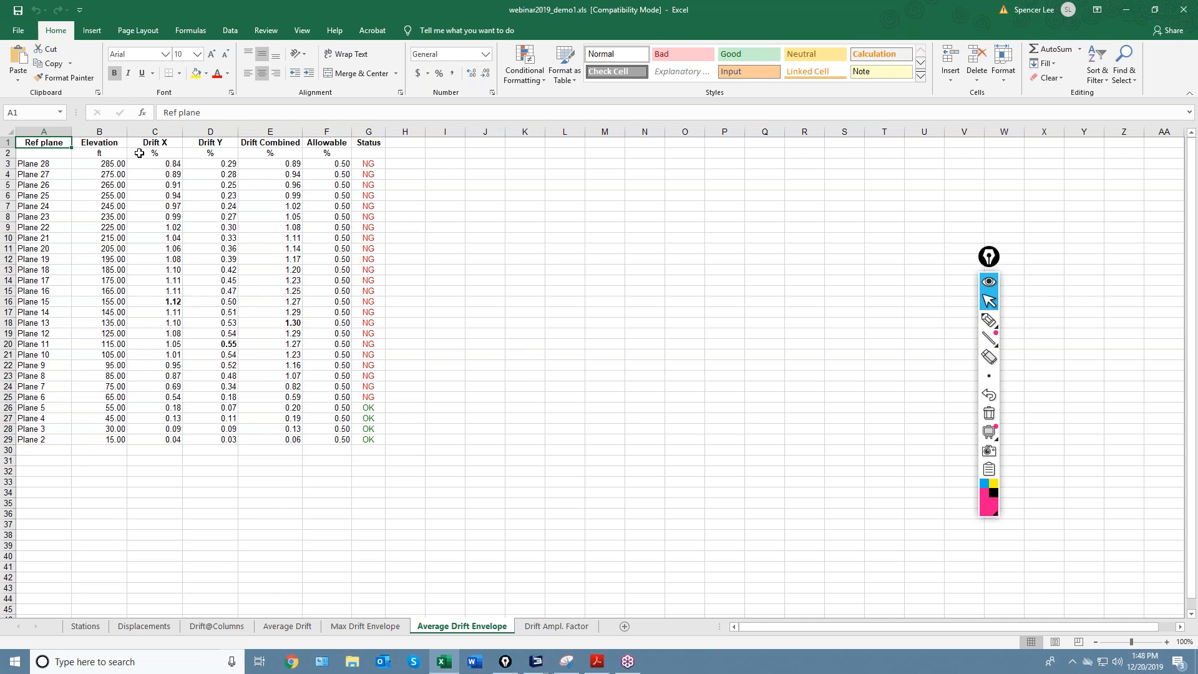
pyautogui.click(551, 627)
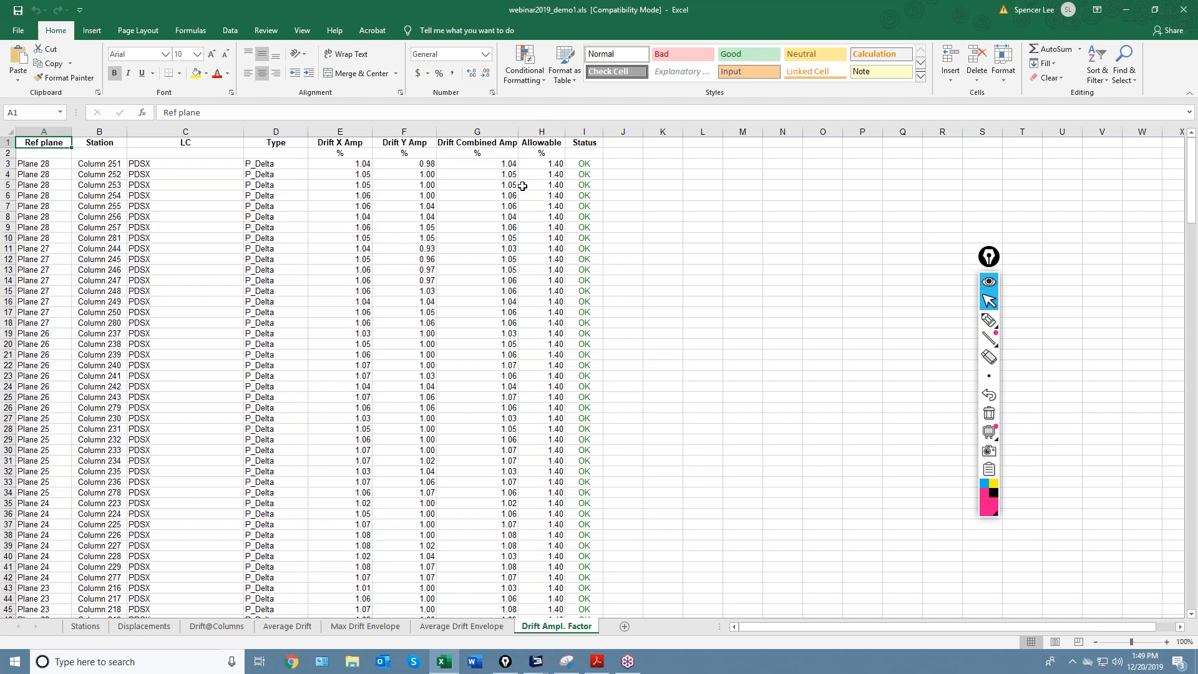
pyautogui.scroll(-17, 523, 186)
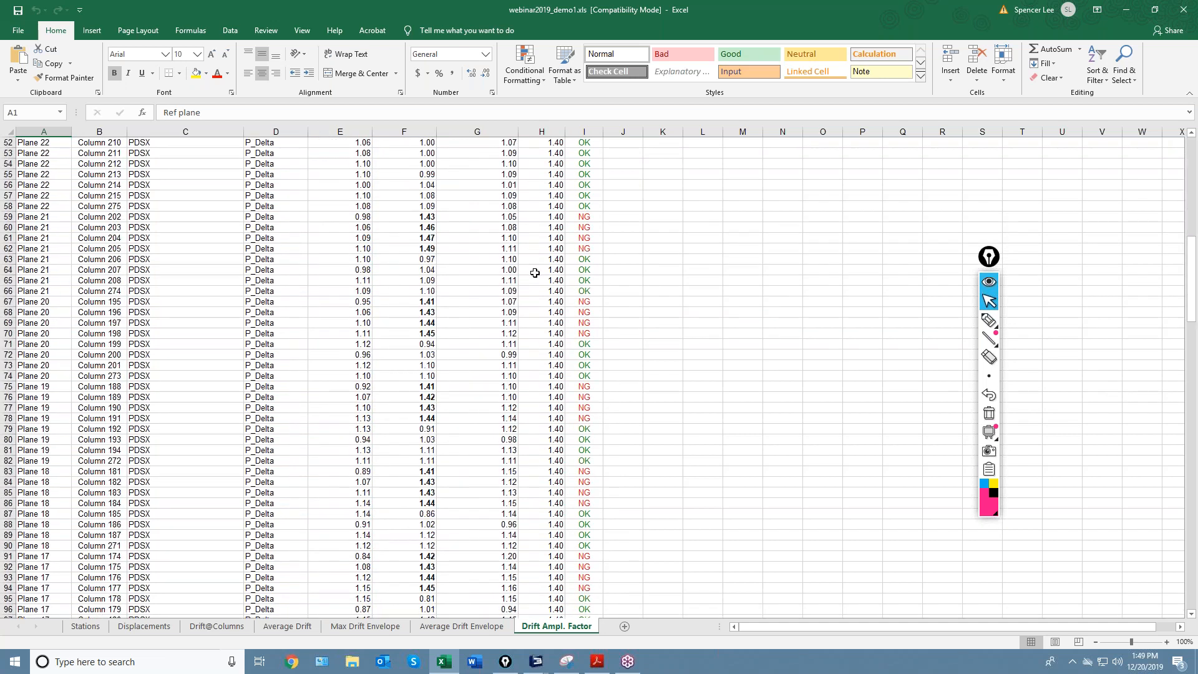
pyautogui.scroll(17, 534, 268)
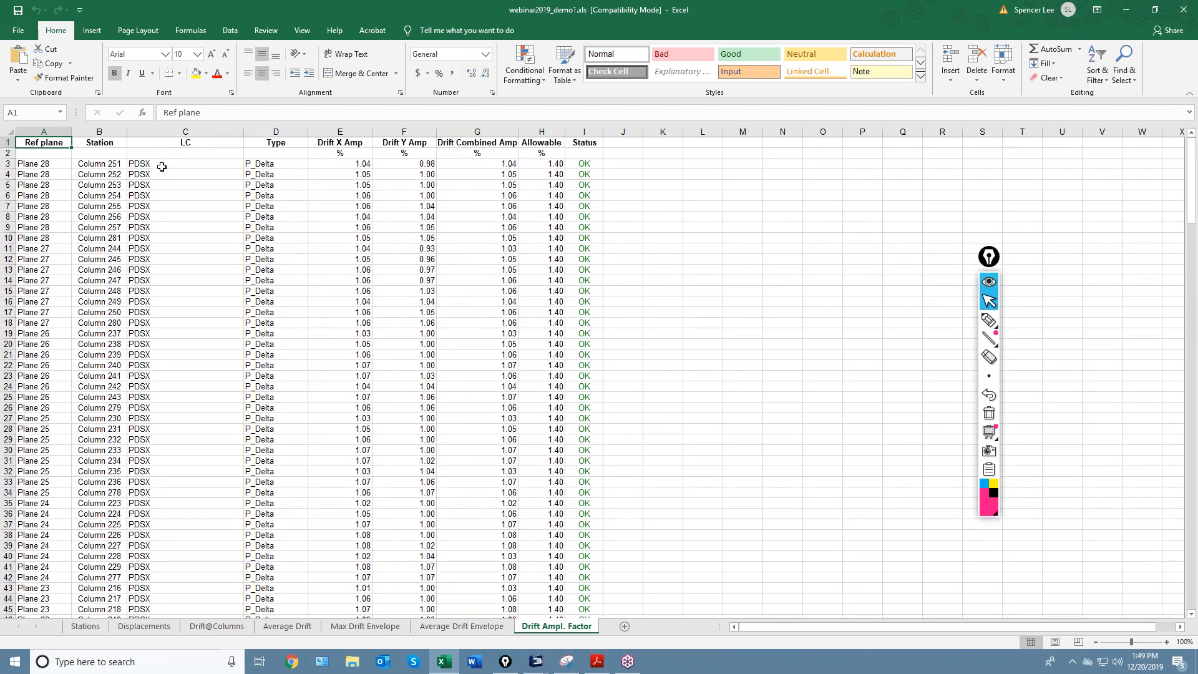
pyautogui.click(161, 166)
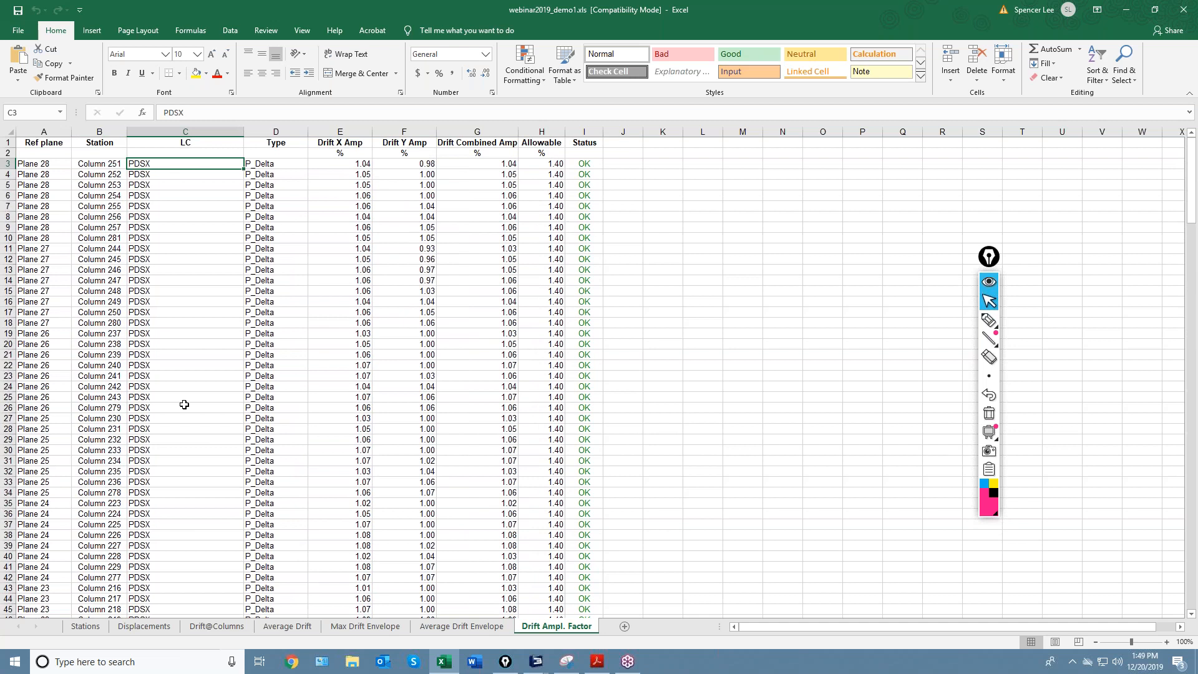
pyautogui.scroll(-7, 187, 405)
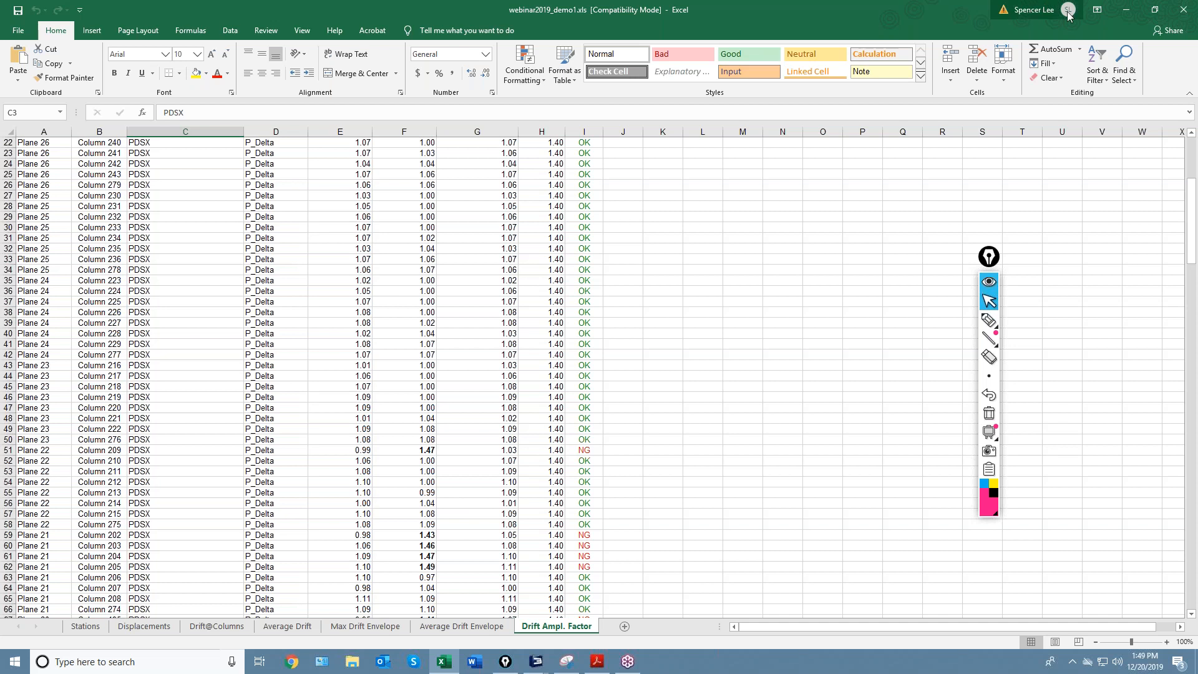
pyautogui.click(1126, 10)
# Pan the column results, move the markup palette aside, and switch to the Webinar_2019_Ramps model.
pyautogui.moveTo(668, 423); pyautogui.dragTo(656, 441, button='middle')
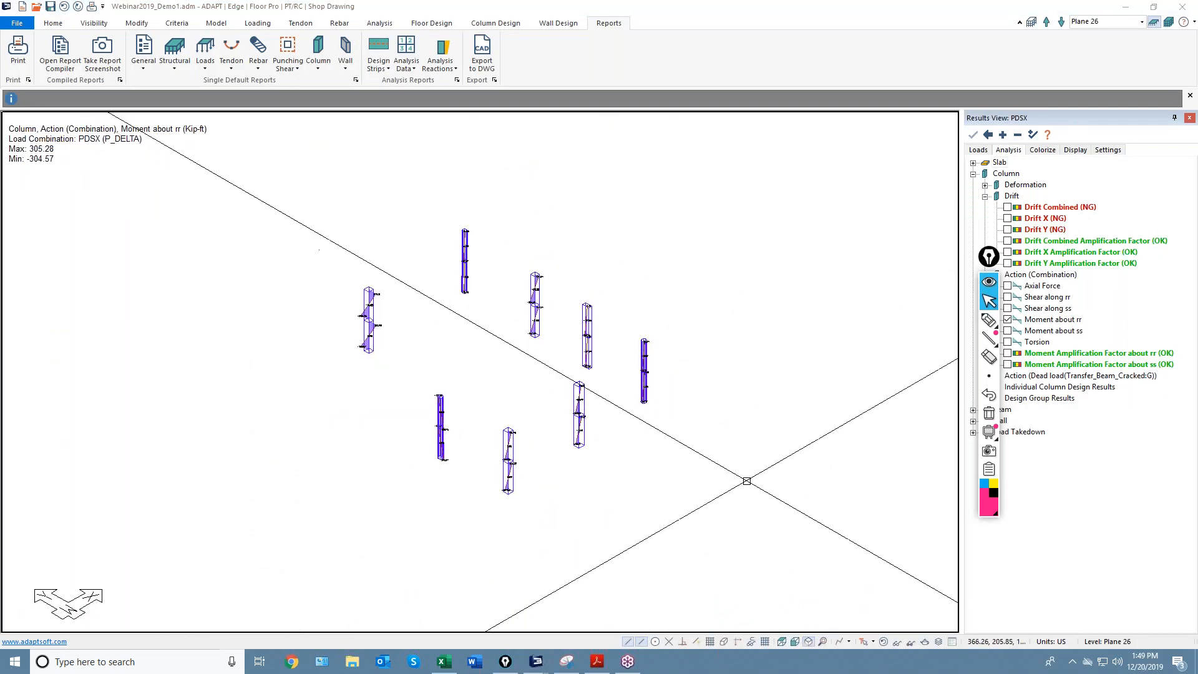
pyautogui.moveTo(603, 493); pyautogui.dragTo(593, 478, button='middle')
pyautogui.moveTo(989, 257); pyautogui.dragTo(926, 391)
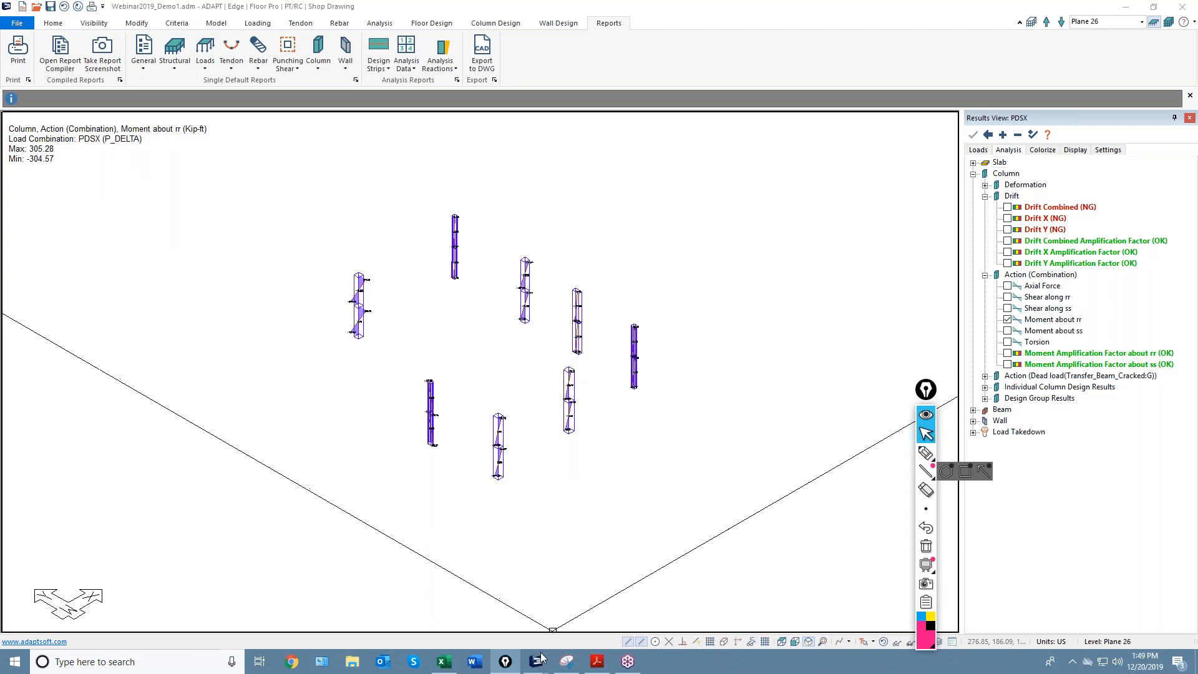
pyautogui.moveTo(540, 664)
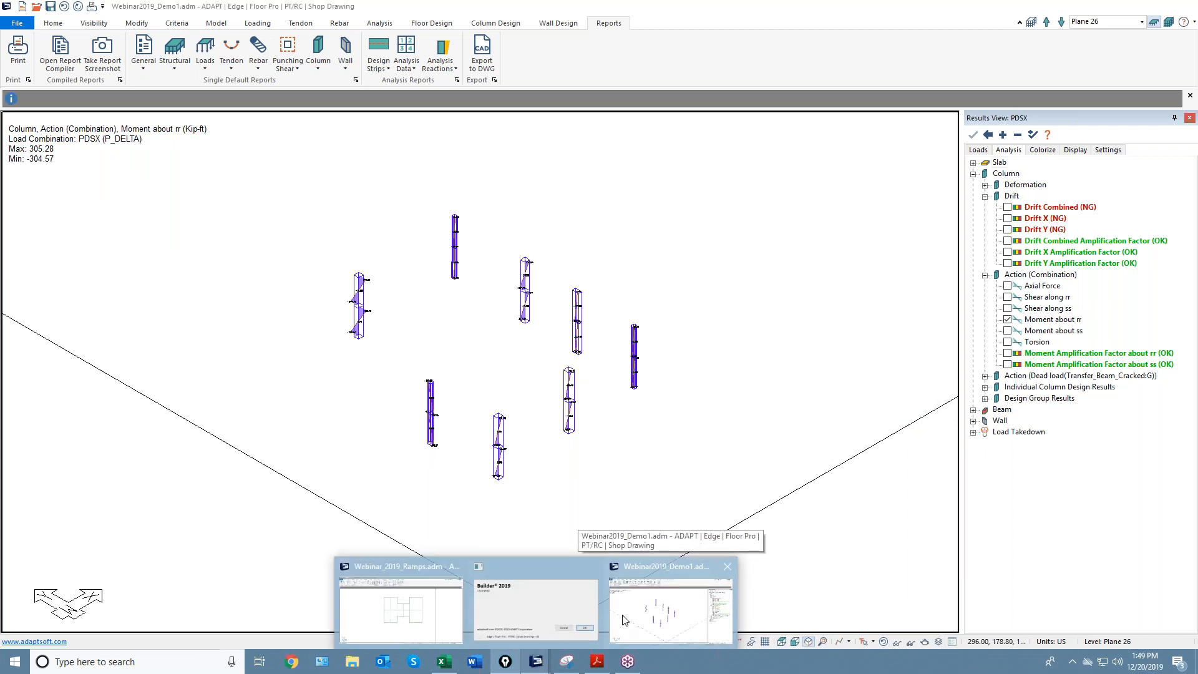
pyautogui.click(661, 566)
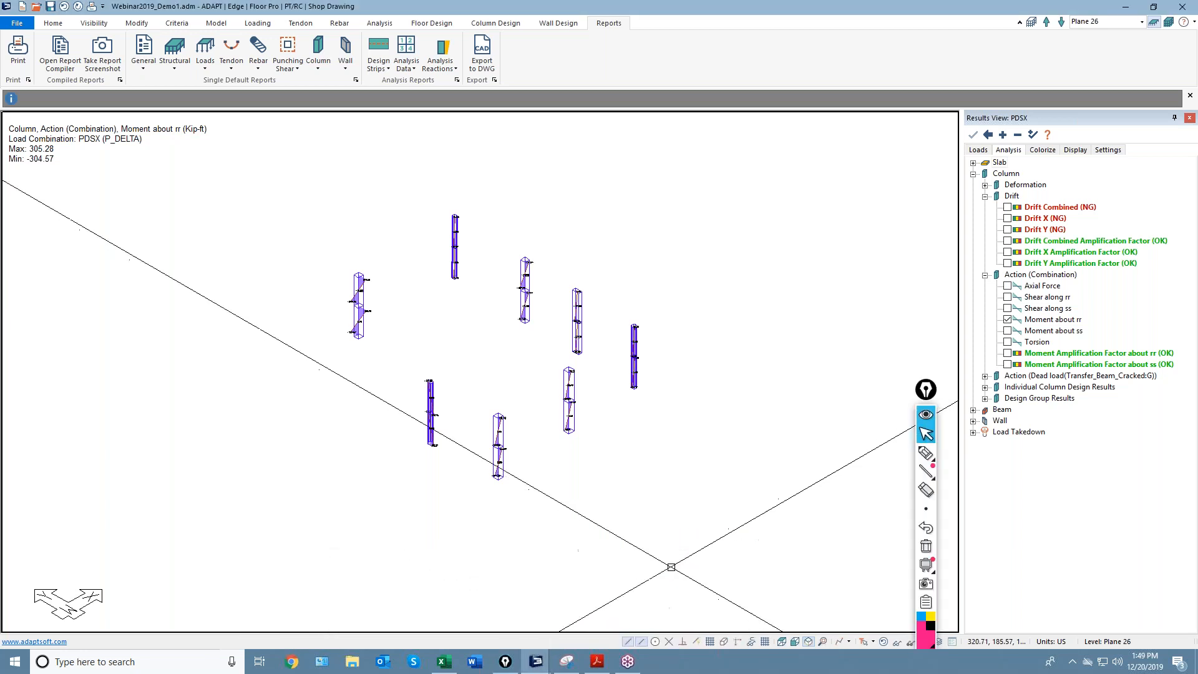
pyautogui.moveTo(534, 663)
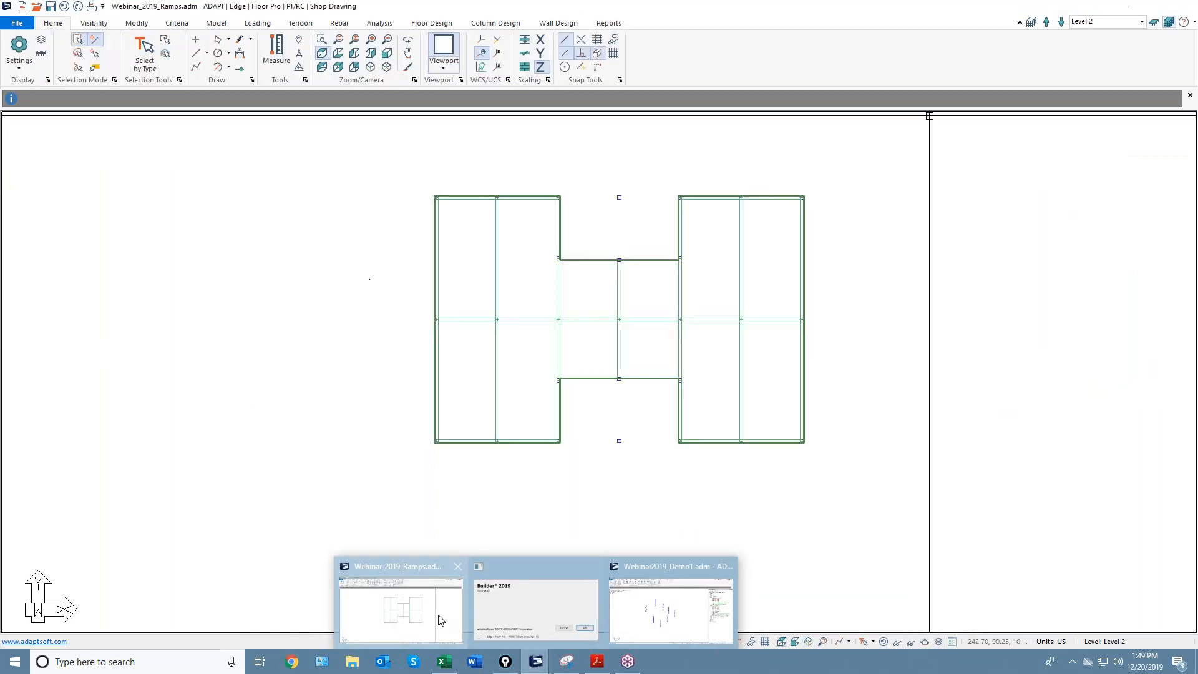
pyautogui.click(450, 593)
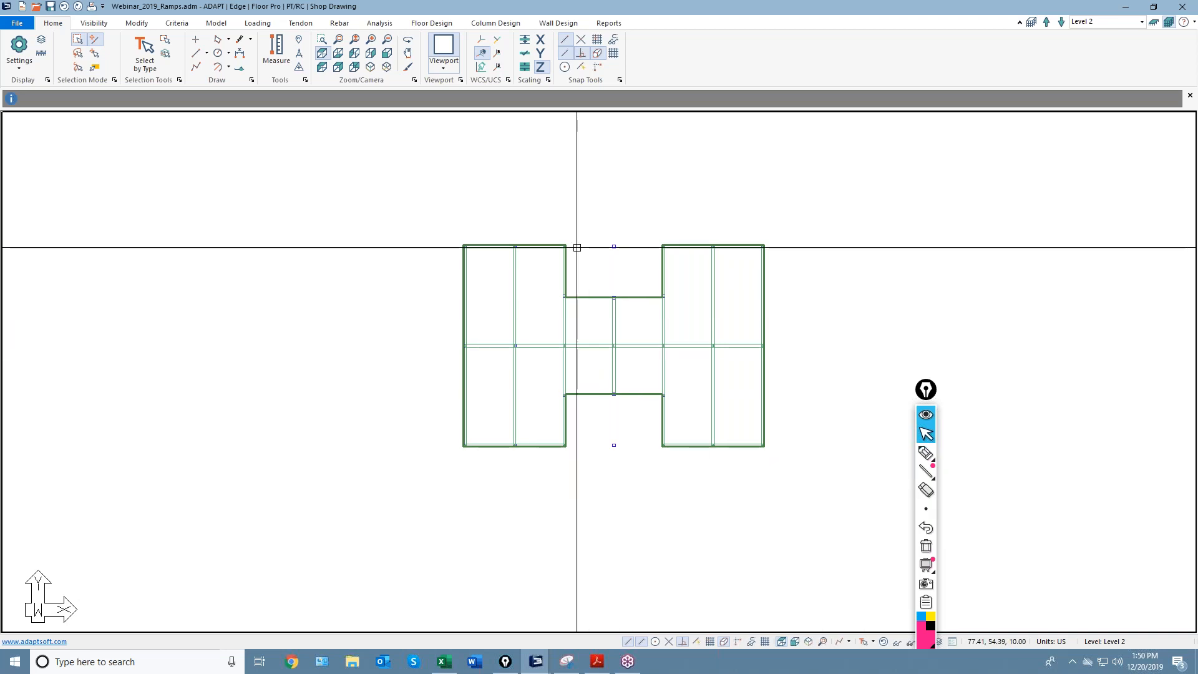
# Show the ramp structure in front view with Levels 2–5 stacked above the bottom plane.
pyautogui.click(799, 644)
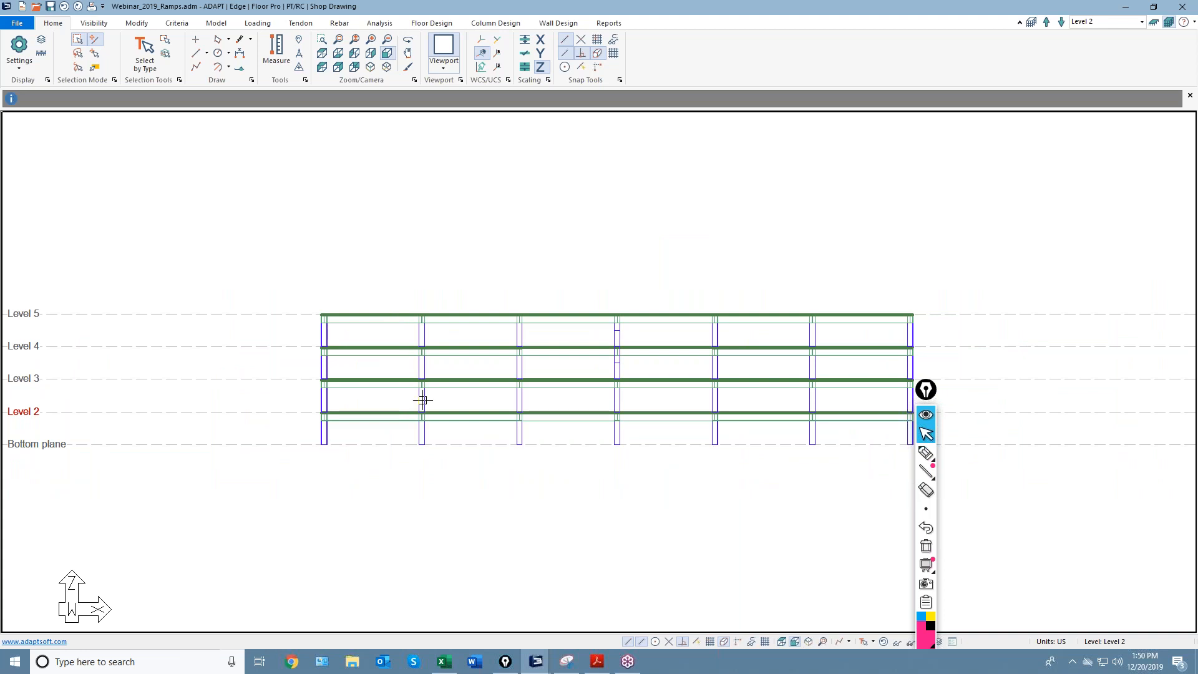
pyautogui.click(926, 453)
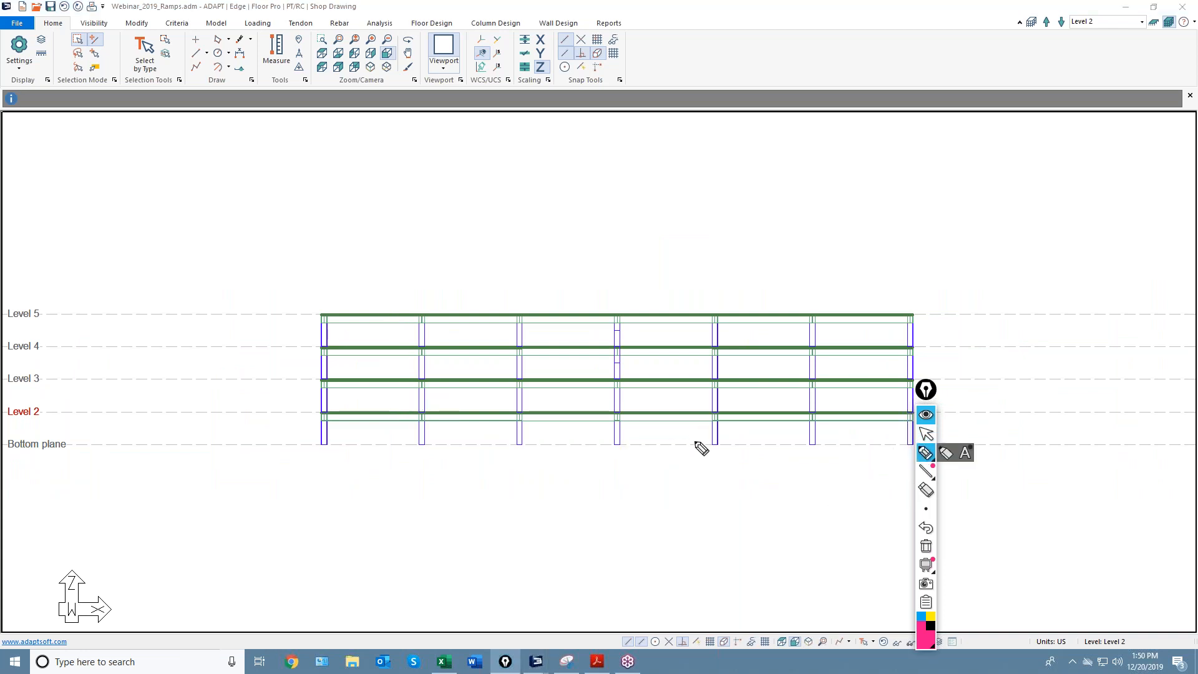
pyautogui.moveTo(707, 442); pyautogui.dragTo(540, 426)
pyautogui.moveTo(685, 405); pyautogui.dragTo(724, 410)
pyautogui.moveTo(604, 401); pyautogui.dragTo(533, 388)
pyautogui.moveTo(703, 370); pyautogui.dragTo(541, 358)
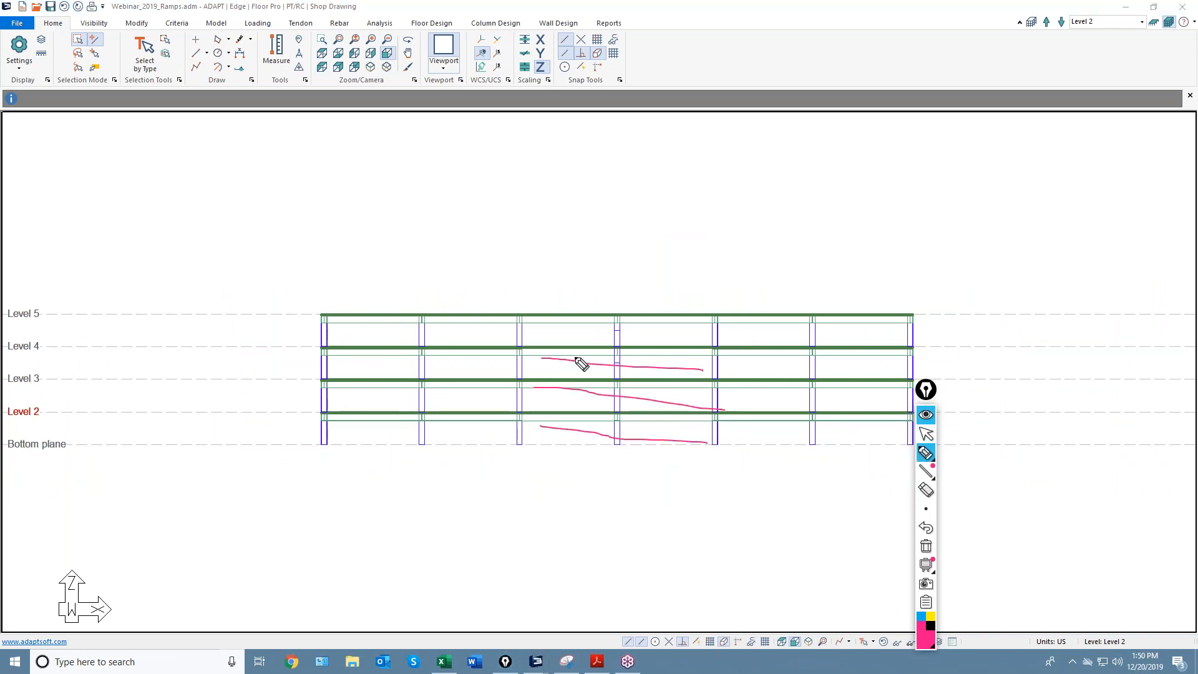
pyautogui.moveTo(713, 341); pyautogui.dragTo(507, 311)
pyautogui.moveTo(537, 444); pyautogui.dragTo(669, 398)
pyautogui.moveTo(550, 400); pyautogui.dragTo(687, 371)
pyautogui.moveTo(544, 373); pyautogui.dragTo(670, 343)
pyautogui.moveTo(537, 352); pyautogui.dragTo(771, 312)
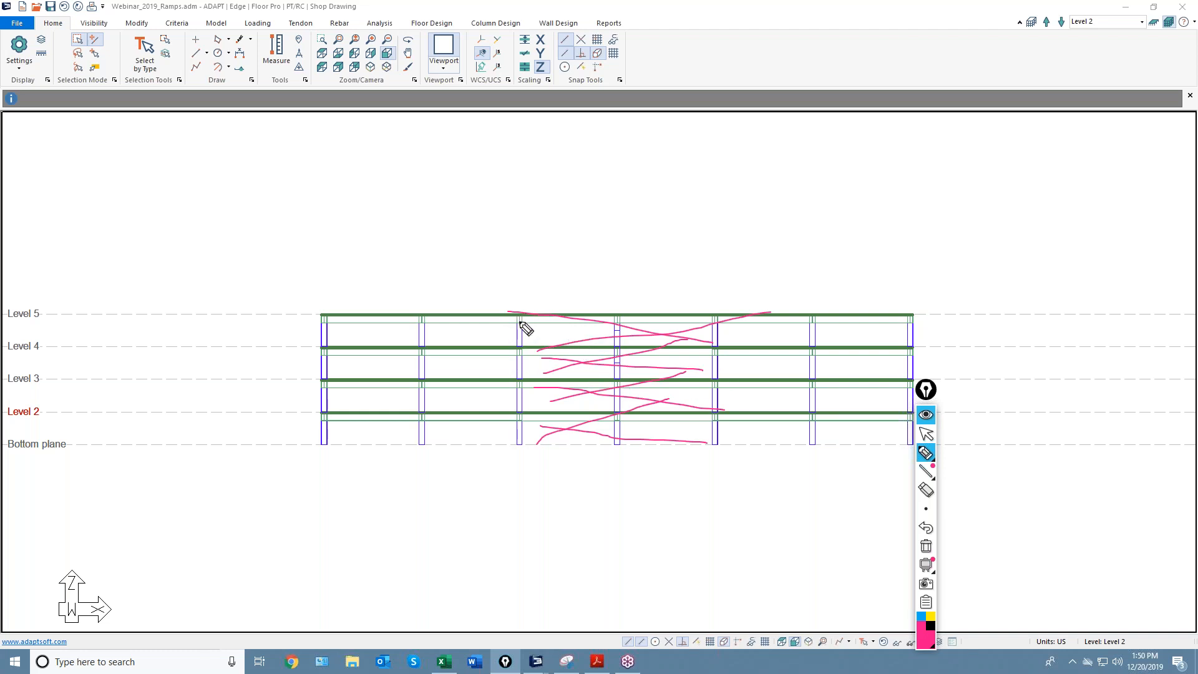
pyautogui.moveTo(547, 315); pyautogui.dragTo(552, 316)
pyautogui.moveTo(549, 328)
pyautogui.mouseDown()
pyautogui.moveTo(583, 324)
pyautogui.moveTo(554, 319)
pyautogui.moveTo(582, 339)
pyautogui.mouseUp()
pyautogui.click(926, 546)
pyautogui.click(926, 435)
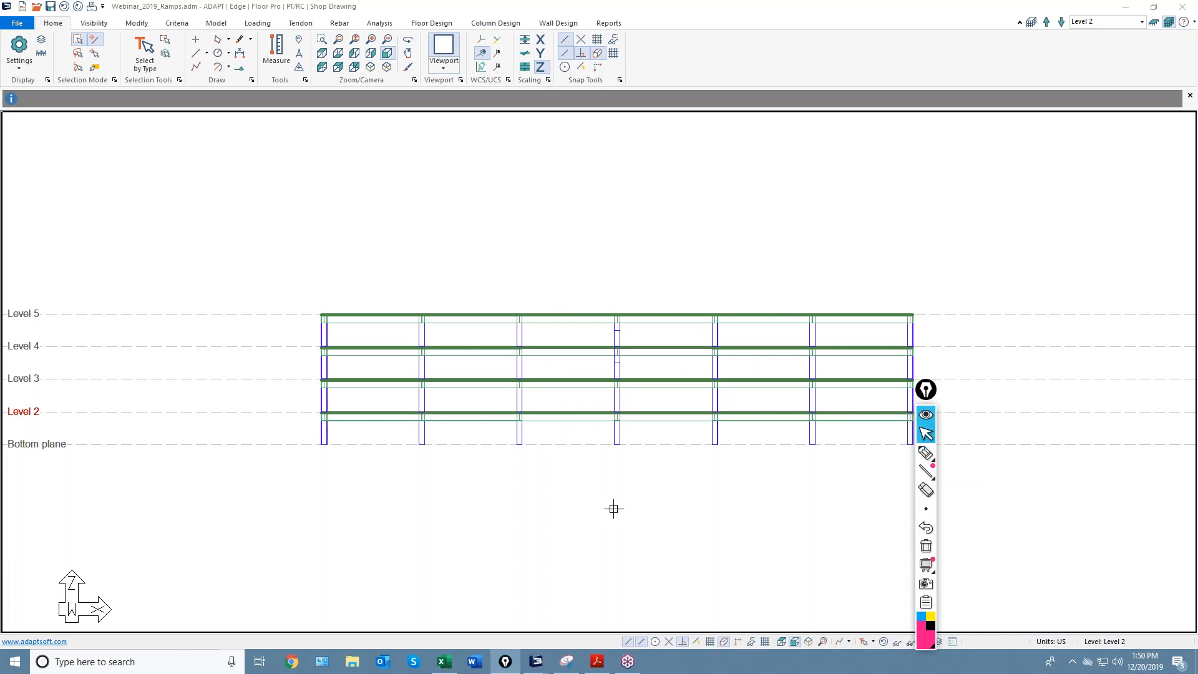
pyautogui.moveTo(626, 467); pyautogui.dragTo(576, 434, button='middle')
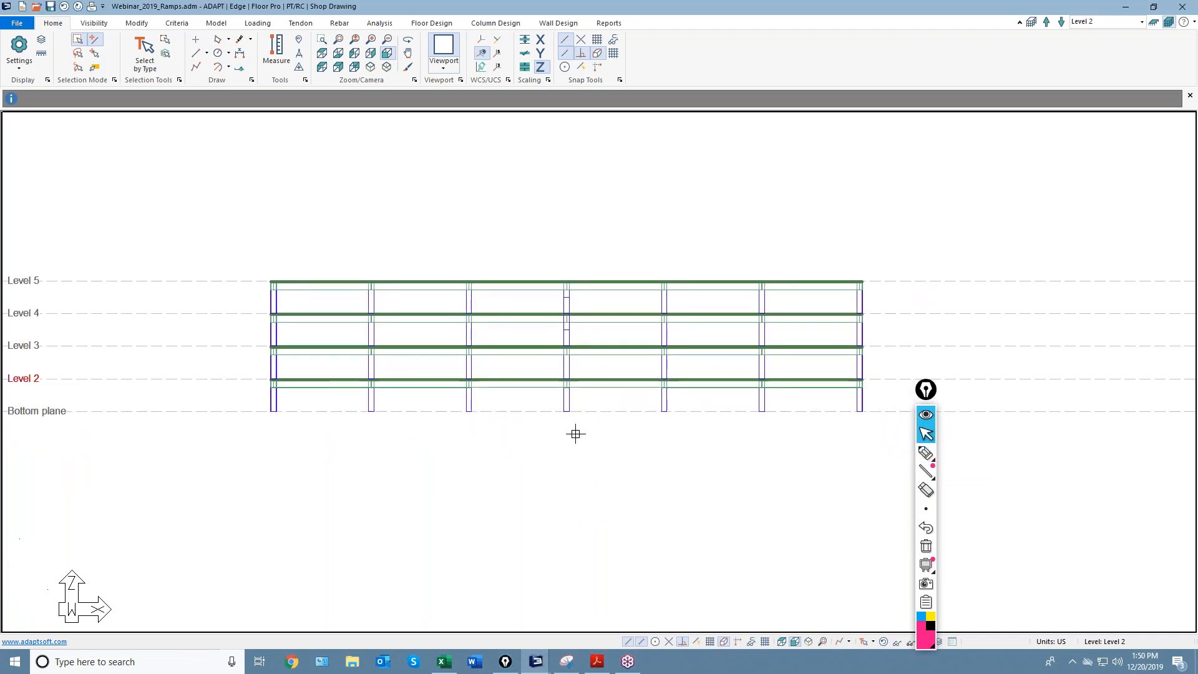
# Return to a top view showing only the current Level 2 plan.
pyautogui.click(780, 643)
pyautogui.click(1156, 25)
pyautogui.moveTo(618, 362); pyautogui.dragTo(607, 340, button='middle')
pyautogui.scroll(-2, 607, 350)
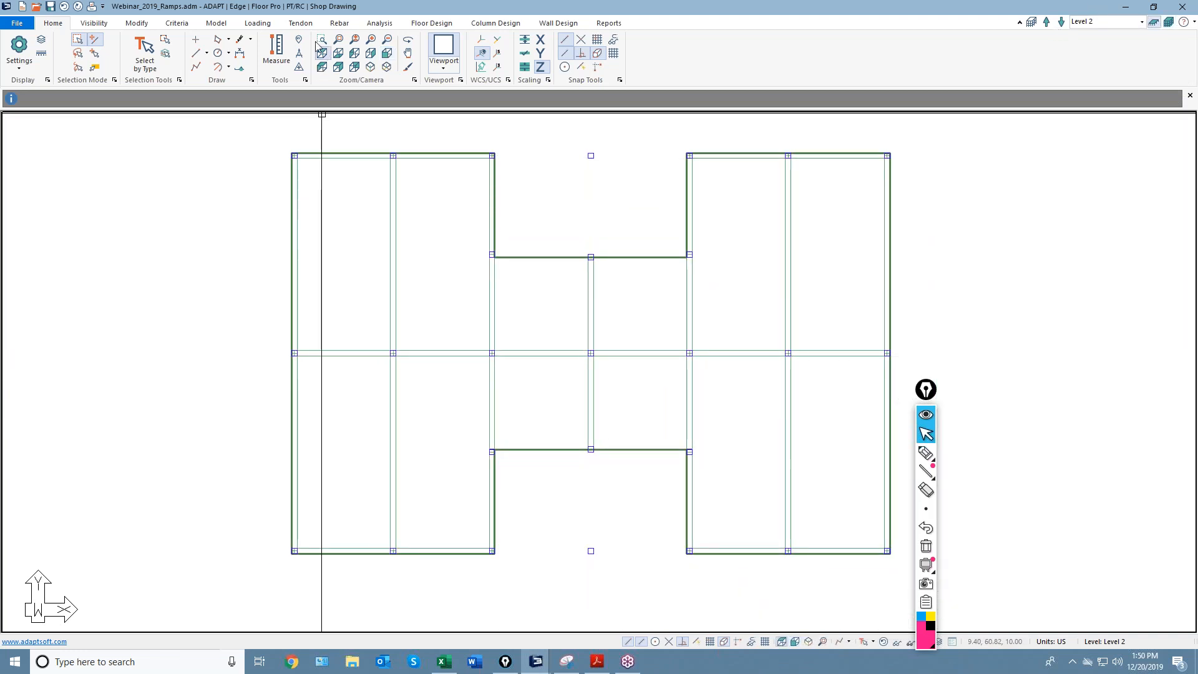
# Draw a four-corner rectangular ramp across the lower central bay and exit the Ramp command.
pyautogui.click(215, 24)
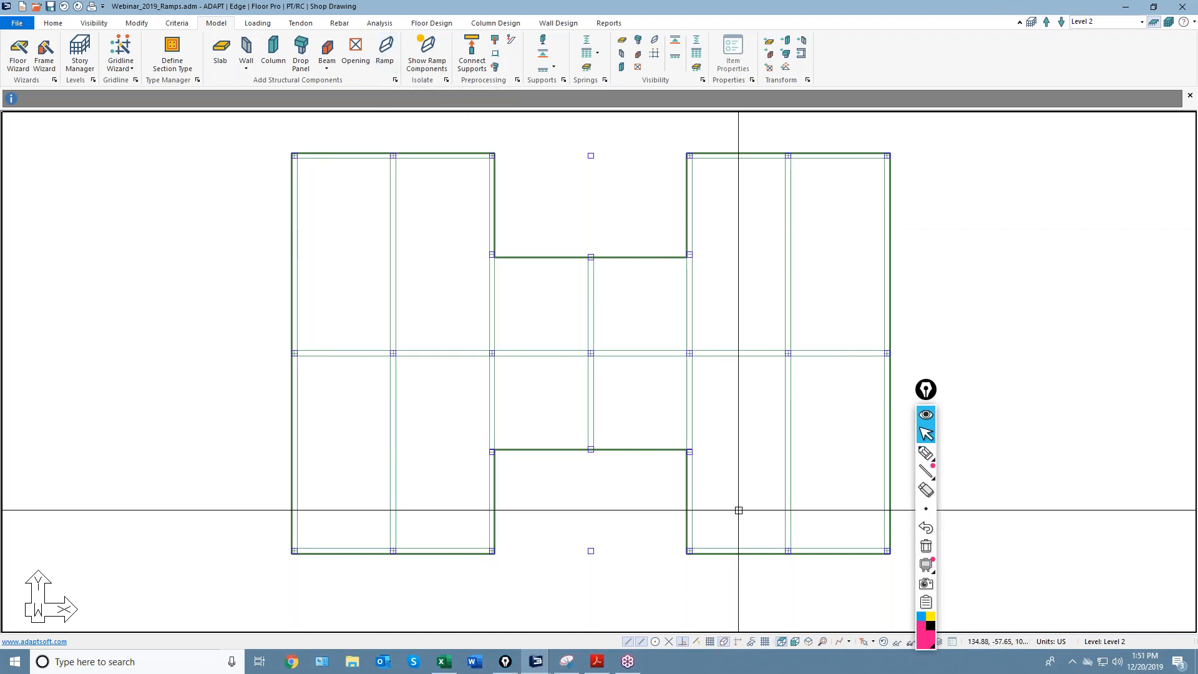
pyautogui.click(382, 48)
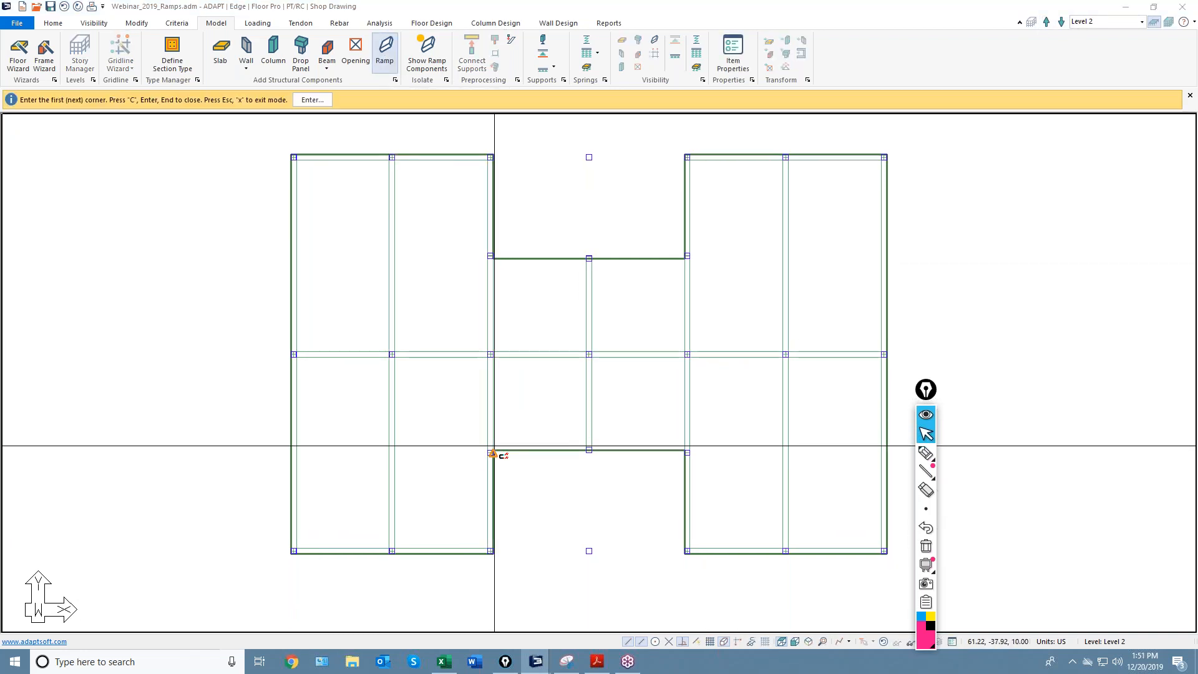
pyautogui.scroll(4, 499, 476)
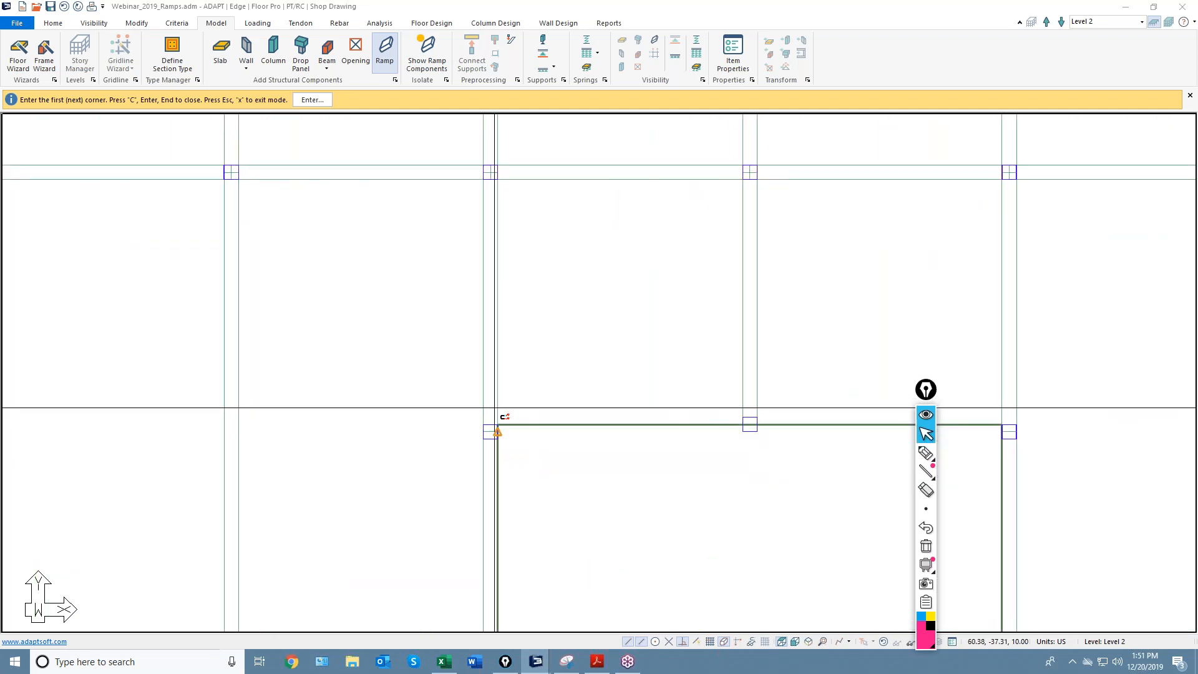
pyautogui.scroll(-4, 499, 427)
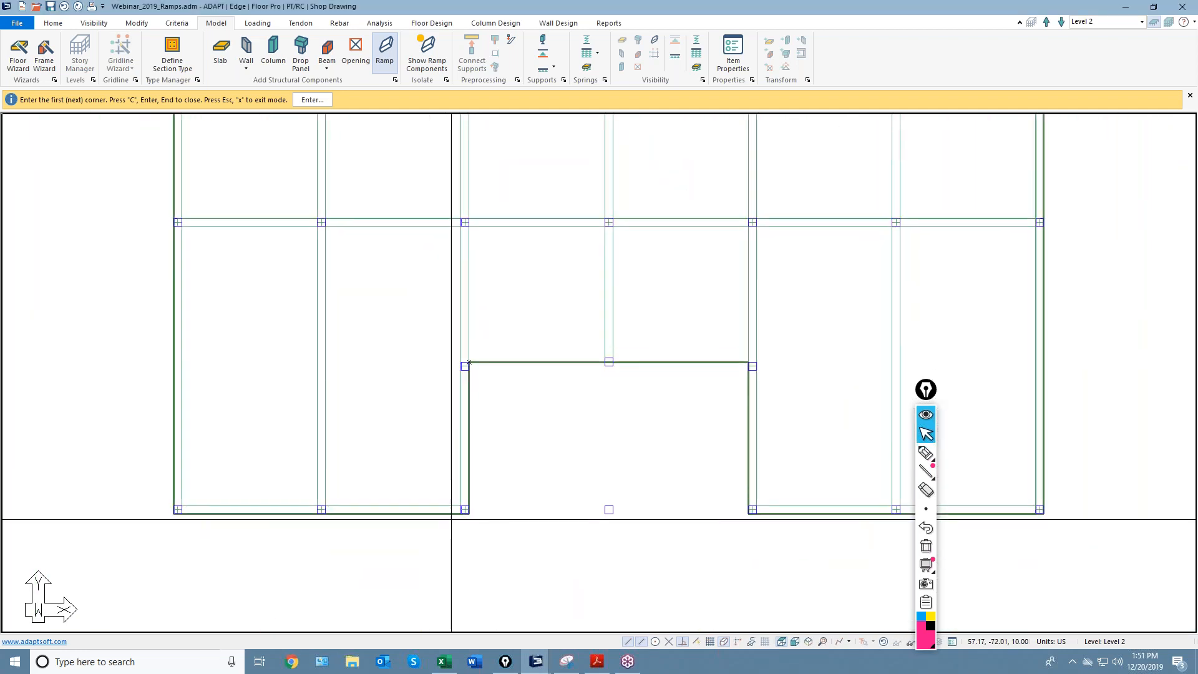
pyautogui.click(472, 328)
pyautogui.click(473, 509)
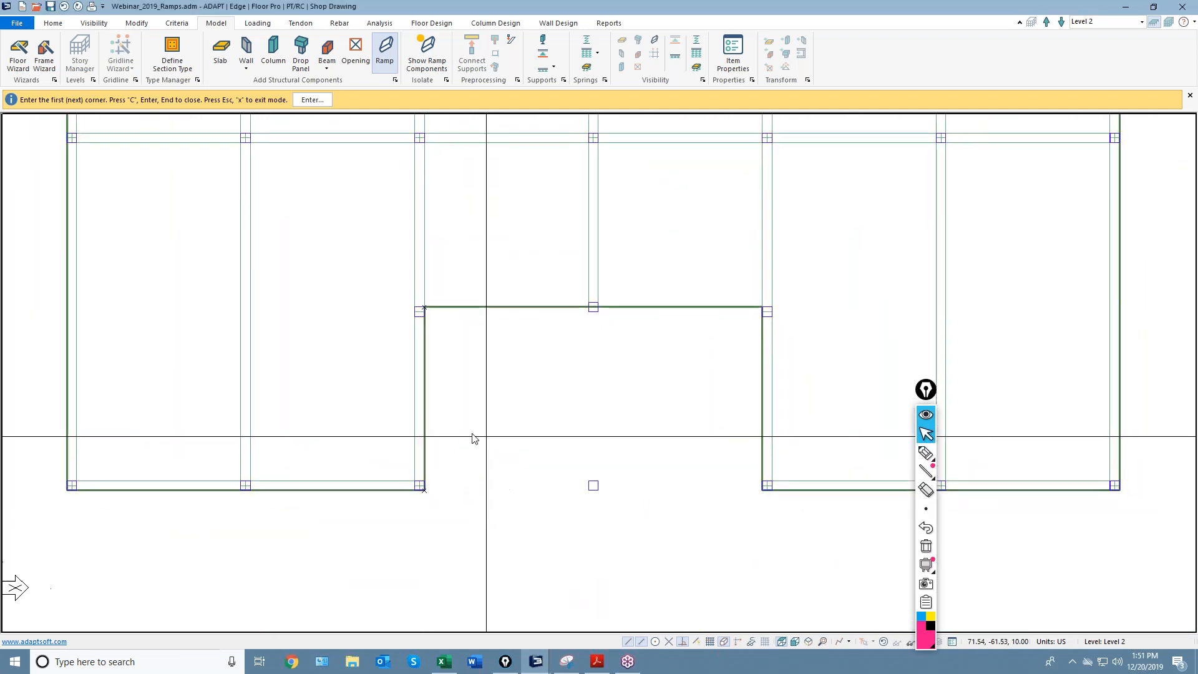
pyautogui.click(730, 485)
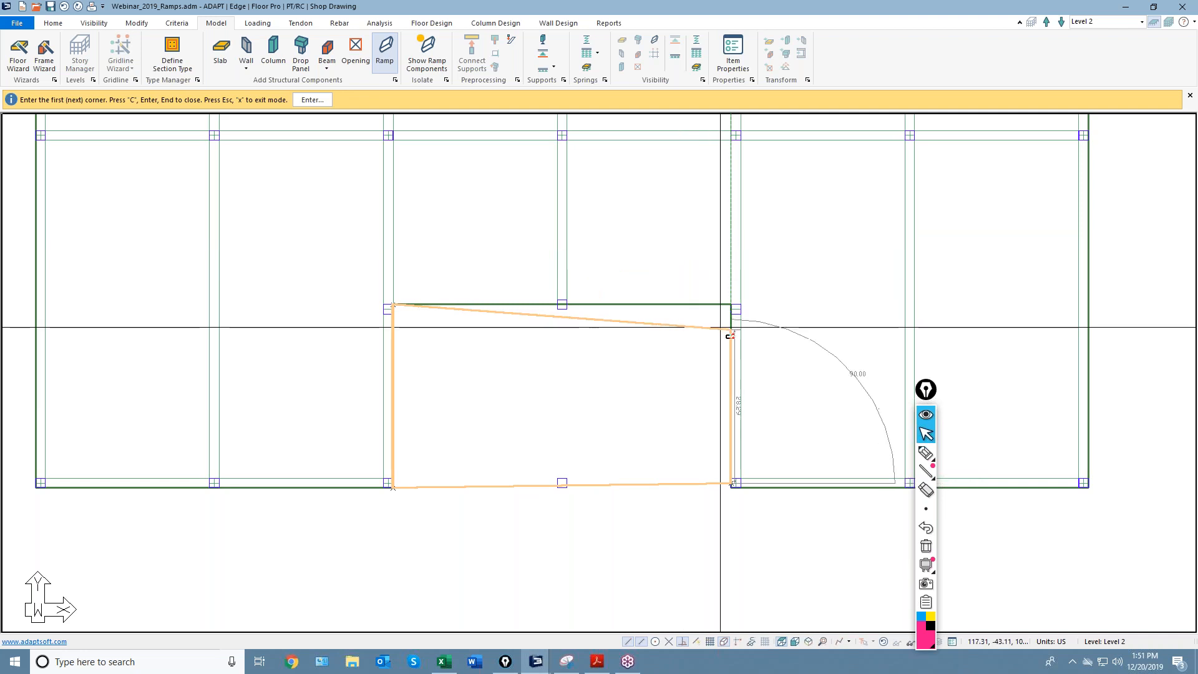
pyautogui.click(732, 302)
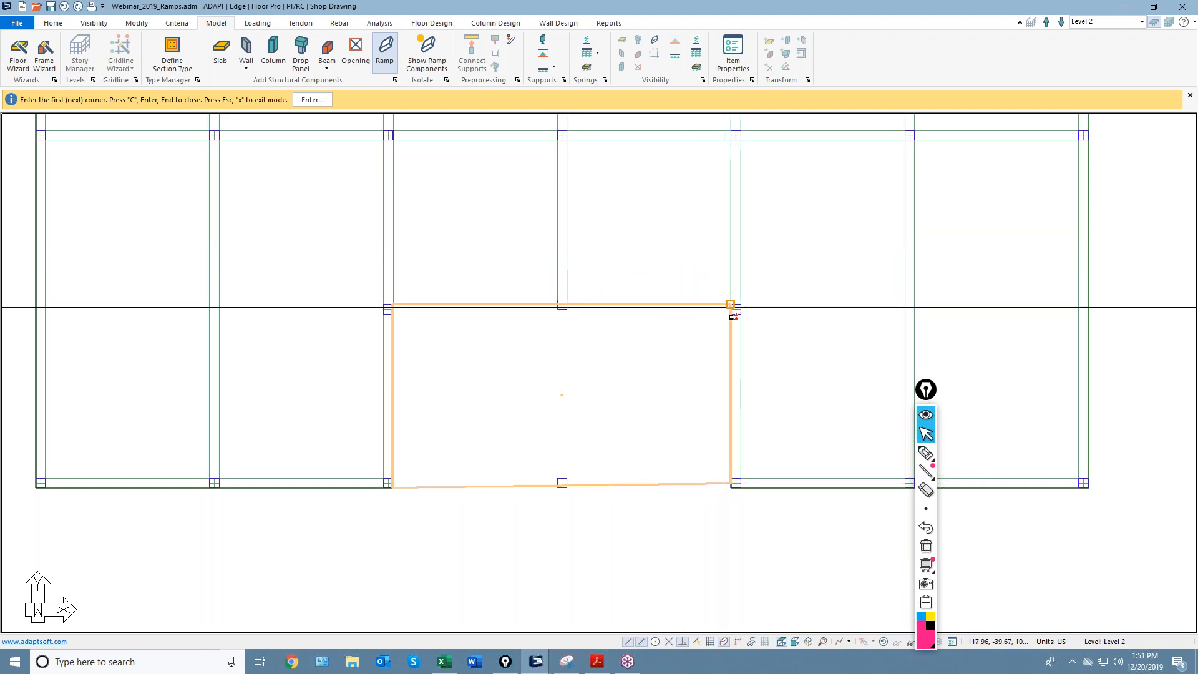
pyautogui.scroll(-1, 638, 376)
pyautogui.rightClick(617, 256)
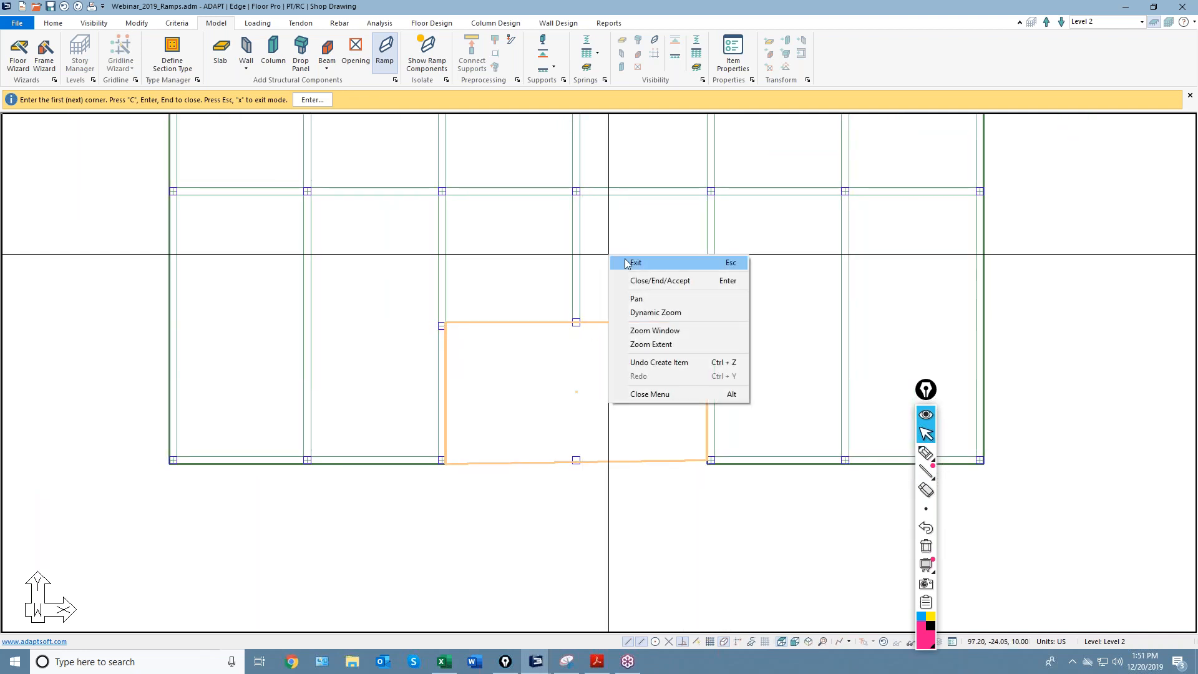
pyautogui.click(628, 262)
# Sketch a '2 → 6' arrow note across the ramp with the screen pen.
pyautogui.click(926, 453)
pyautogui.moveTo(472, 393)
pyautogui.mouseDown()
pyautogui.moveTo(541, 384)
pyautogui.moveTo(566, 395)
pyautogui.mouseUp()
pyautogui.moveTo(466, 367); pyautogui.dragTo(484, 375)
pyautogui.moveTo(598, 364); pyautogui.dragTo(600, 376)
pyautogui.click(926, 434)
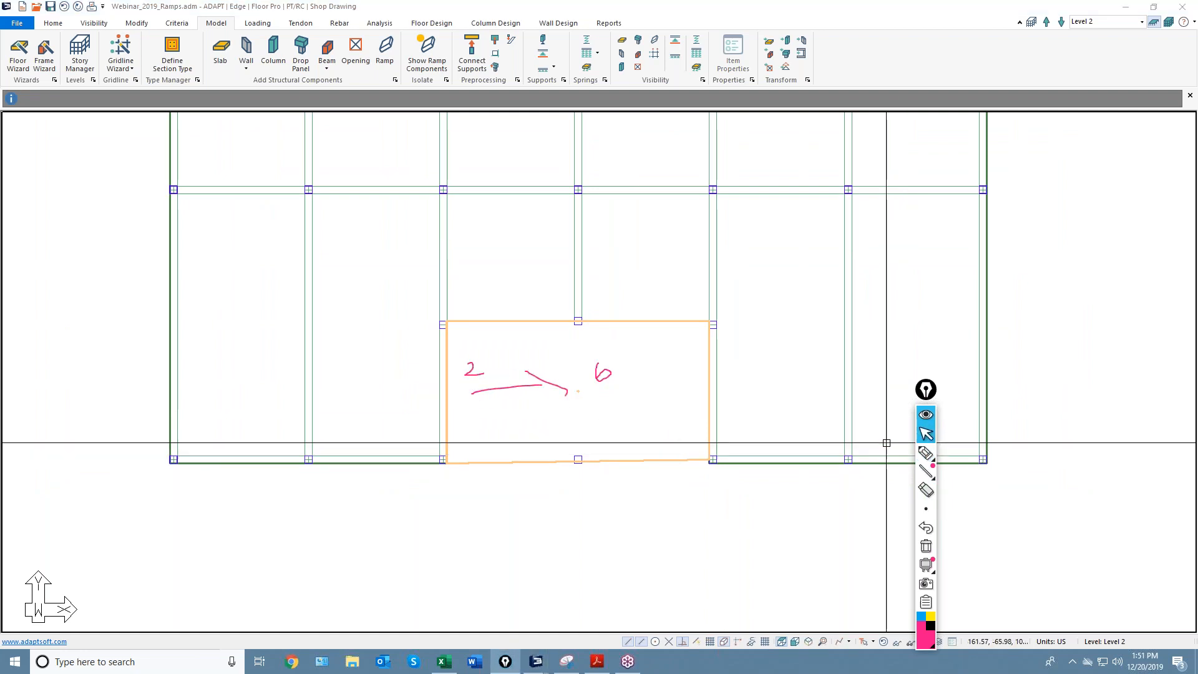
# Zoom out to the whole floor and start placing another ramp.
pyautogui.moveTo(572, 423); pyautogui.dragTo(581, 493, button='middle')
pyautogui.scroll(-3, 600, 405)
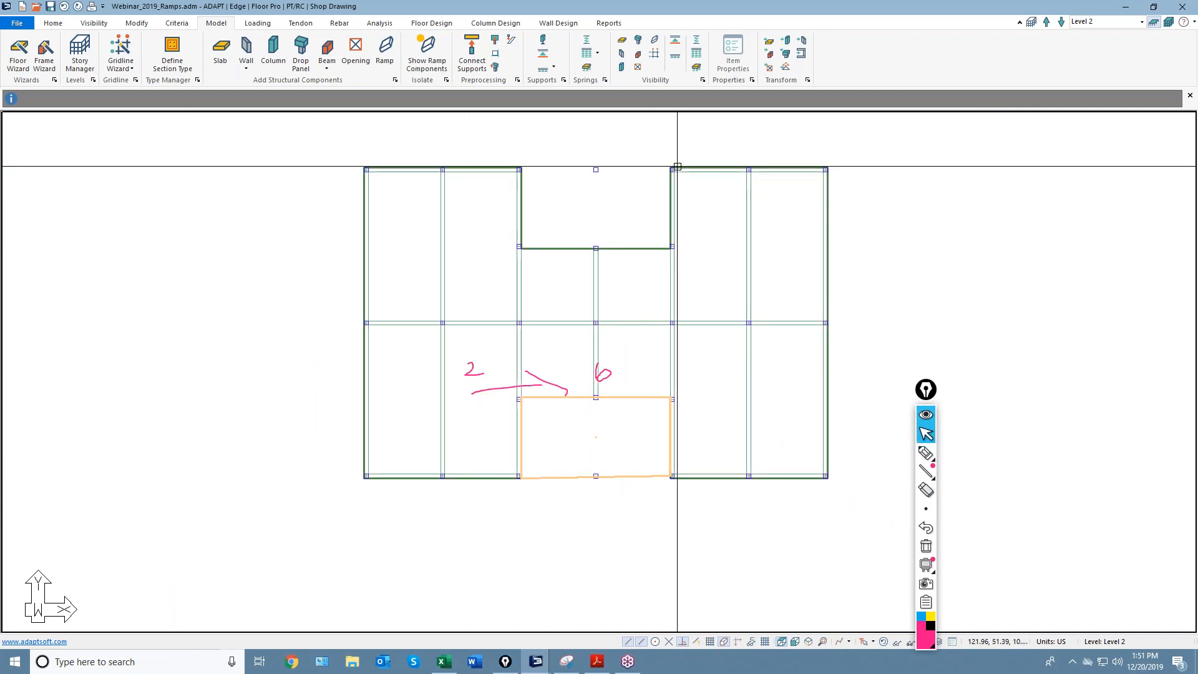
pyautogui.click(385, 51)
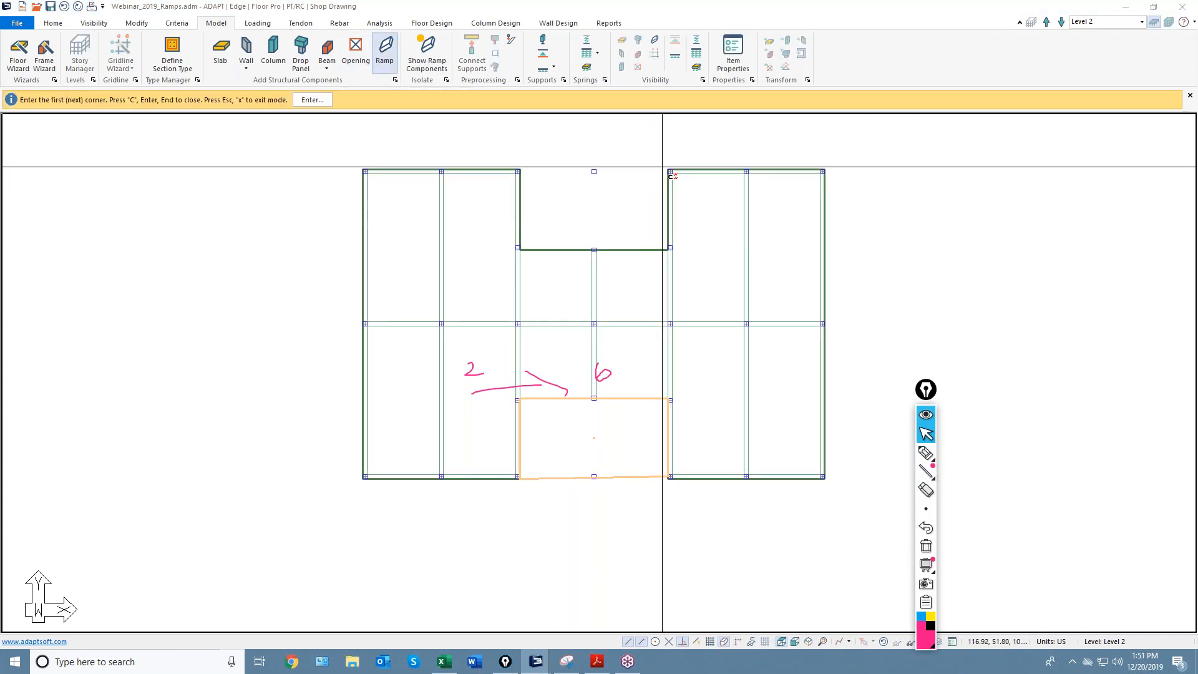
# Draw a three-corner triangular ramp in the upper notch, then delete it.
pyautogui.click(667, 171)
pyautogui.click(667, 248)
pyautogui.scroll(3, 520, 248)
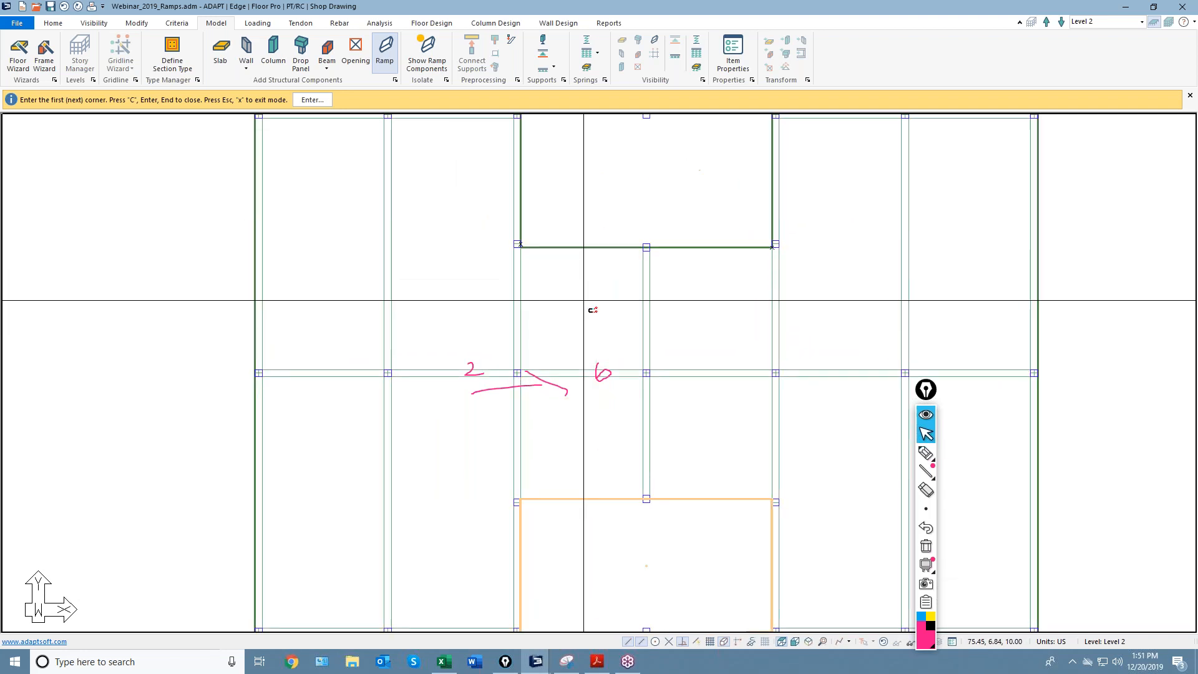
pyautogui.click(503, 234)
pyautogui.press('c')
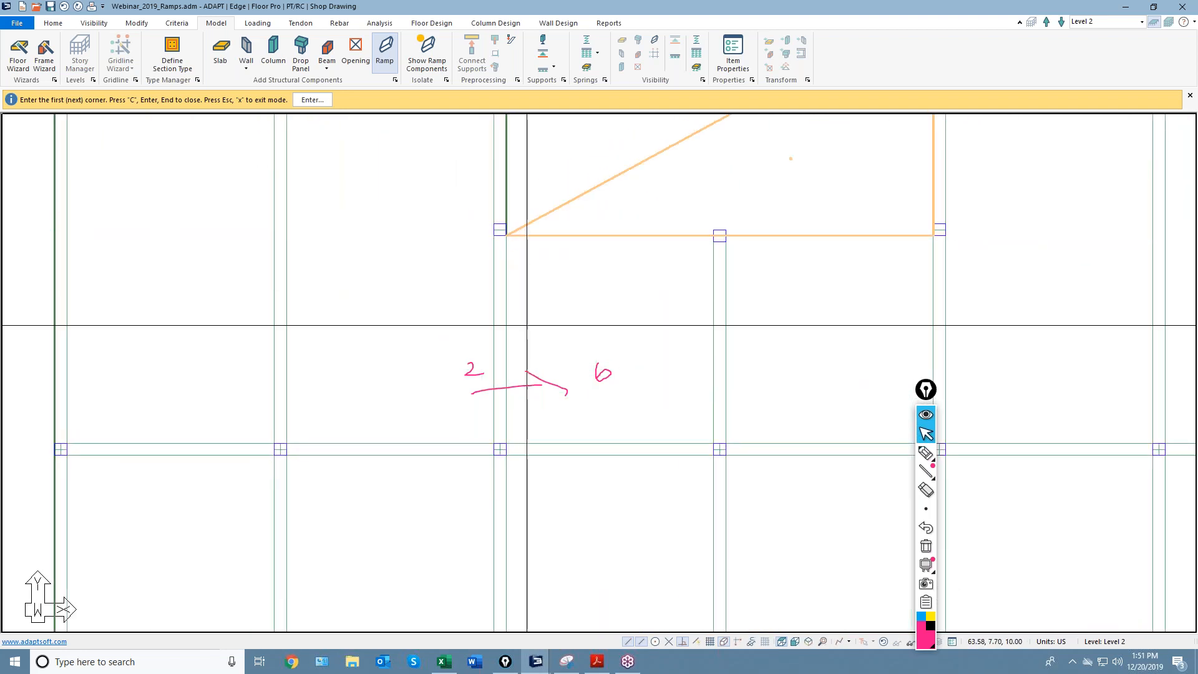
pyautogui.scroll(-2, 549, 412)
pyautogui.press('Escape')
pyautogui.click(610, 232)
pyautogui.press('Delete')
# Redraw the upper-notch ramp using all four corners and exit the Ramp command.
pyautogui.click(384, 47)
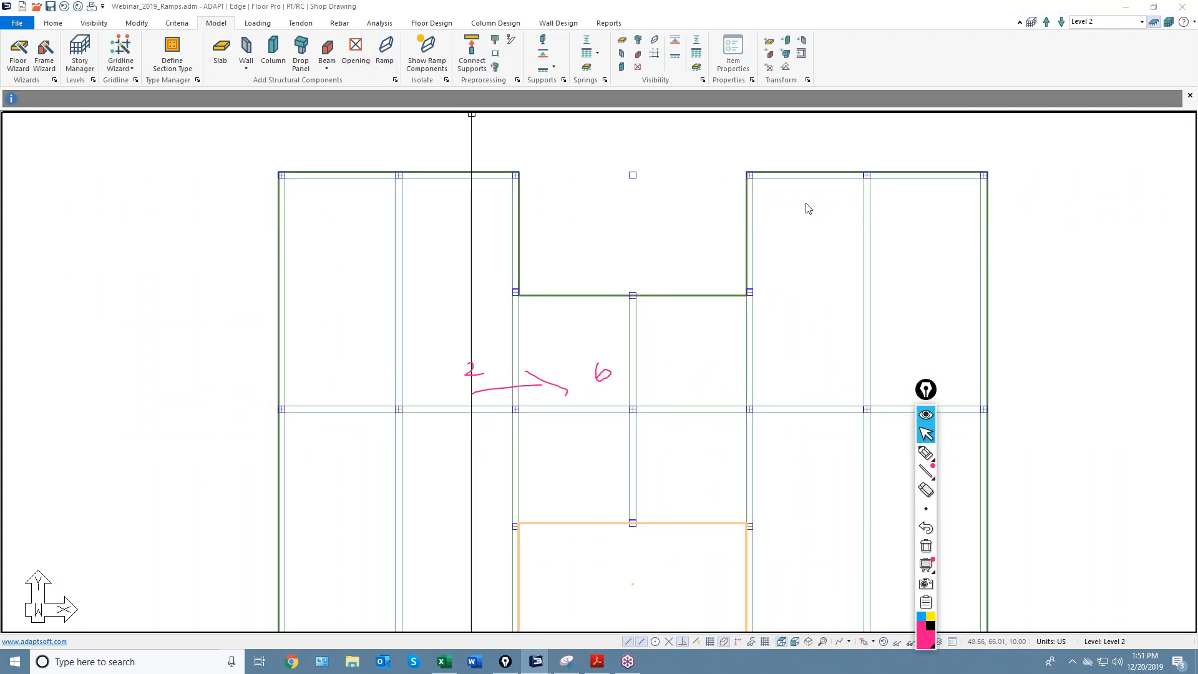
pyautogui.scroll(3, 746, 181)
pyautogui.click(753, 178)
pyautogui.click(753, 416)
pyautogui.click(310, 417)
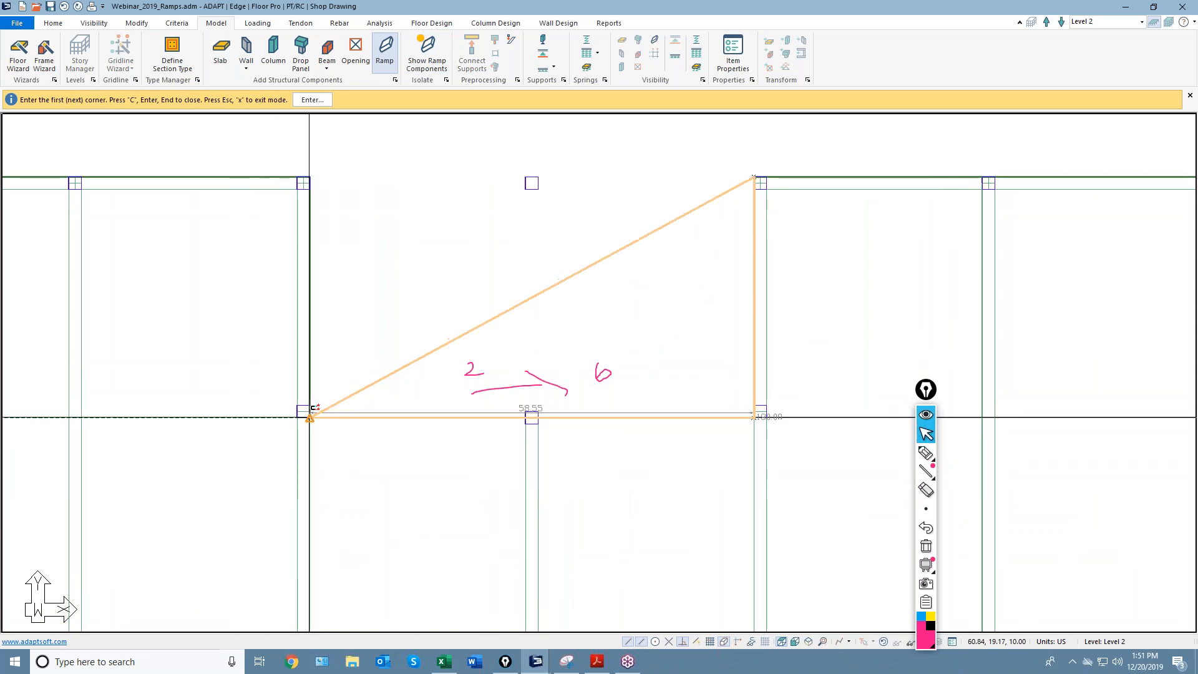
pyautogui.click(310, 177)
pyautogui.press('c')
pyautogui.scroll(-5, 442, 181)
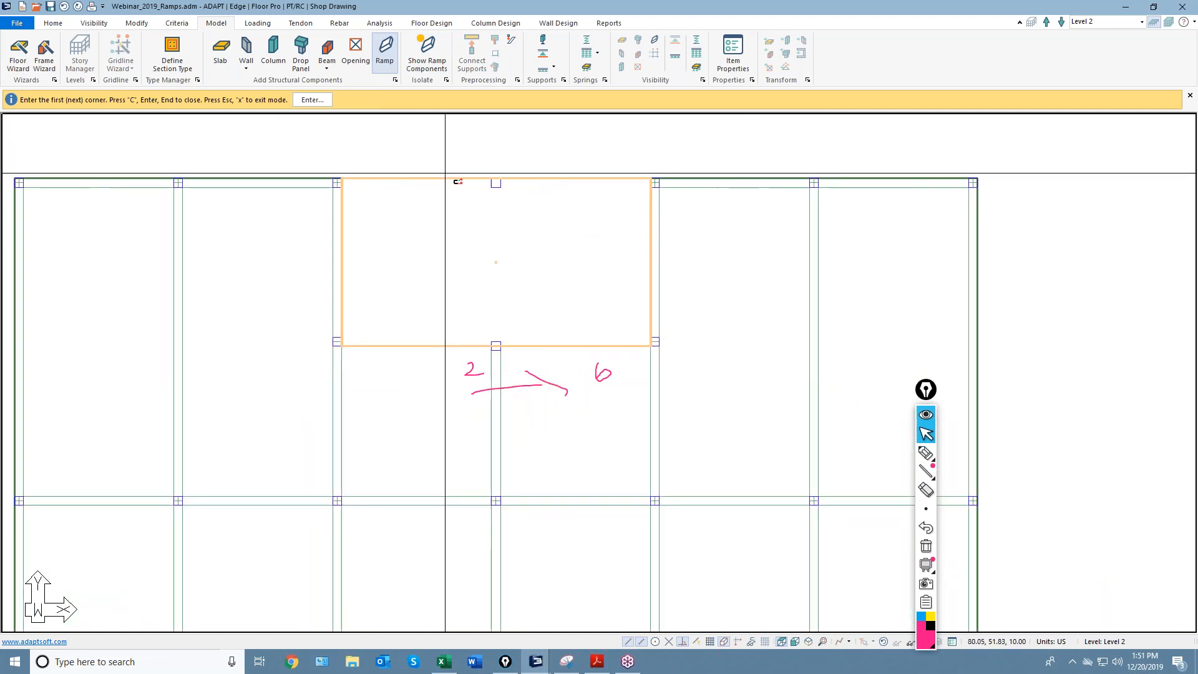
pyautogui.rightClick(495, 156)
pyautogui.click(523, 164)
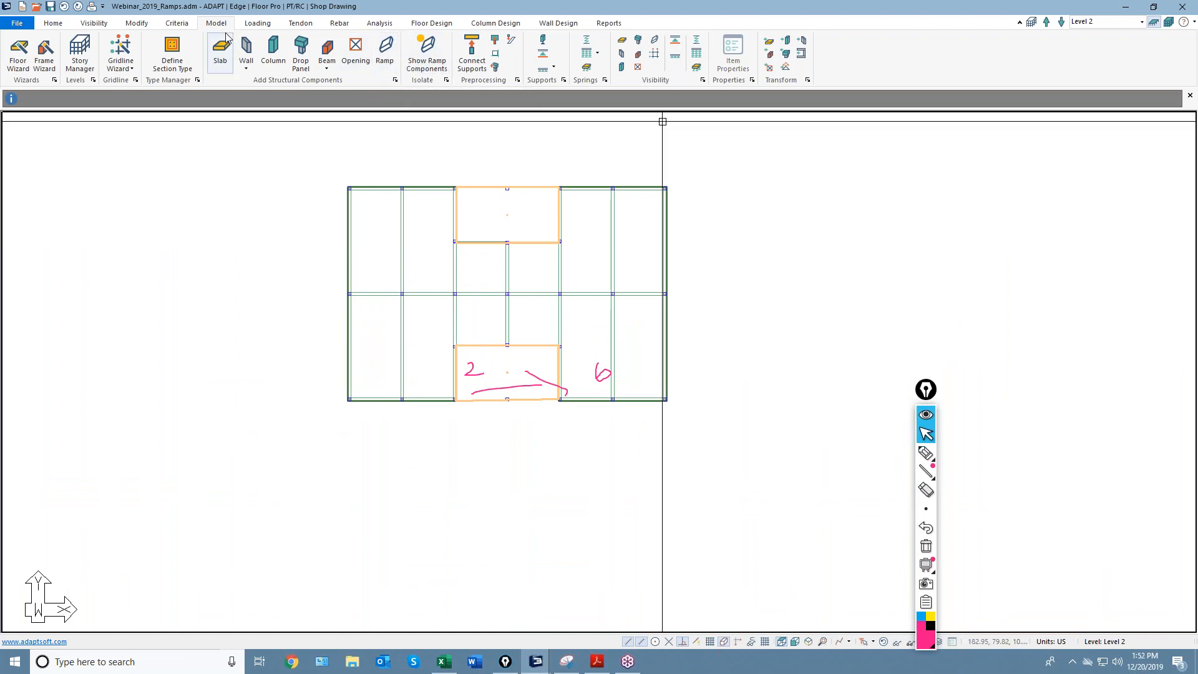
# Render Level 2 in 3D, orbit to see both sloping ramps, then close the viewer.
pyautogui.click(94, 24)
pyautogui.click(148, 54)
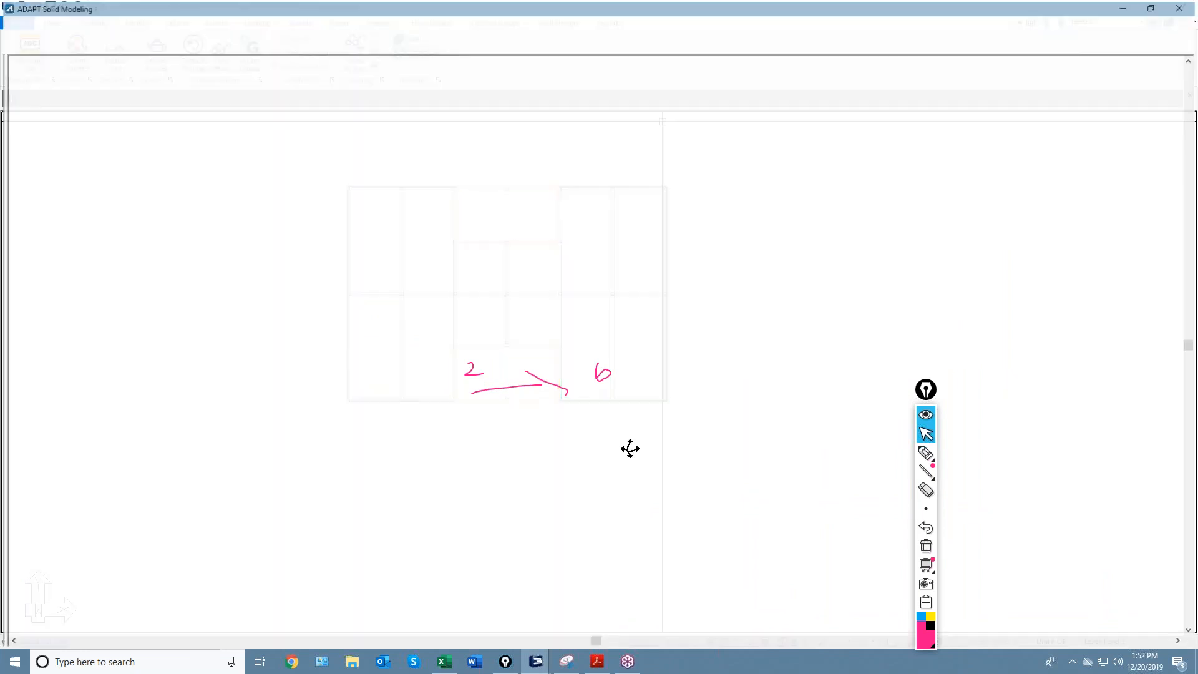
pyautogui.moveTo(623, 430); pyautogui.dragTo(646, 380)
pyautogui.click(1182, 7)
# Clear the ink notes and select both ramps on the Level 2 plan.
pyautogui.click(926, 546)
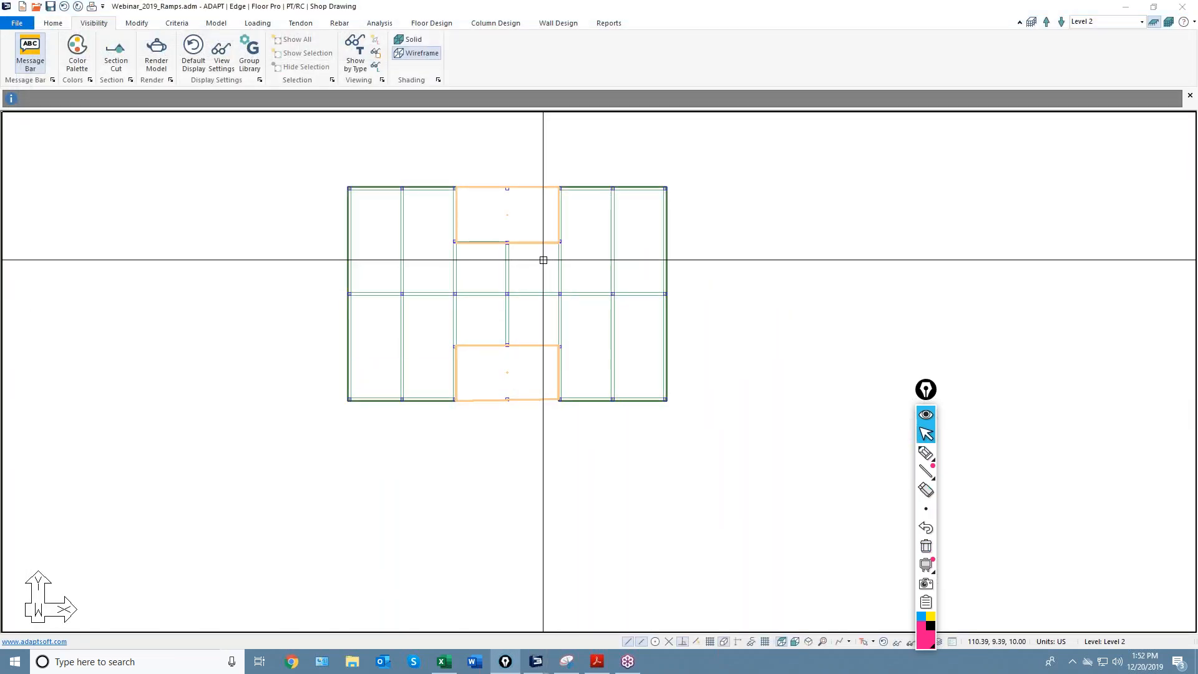
pyautogui.moveTo(543, 260); pyautogui.dragTo(611, 266, button='middle')
pyautogui.click(589, 248)
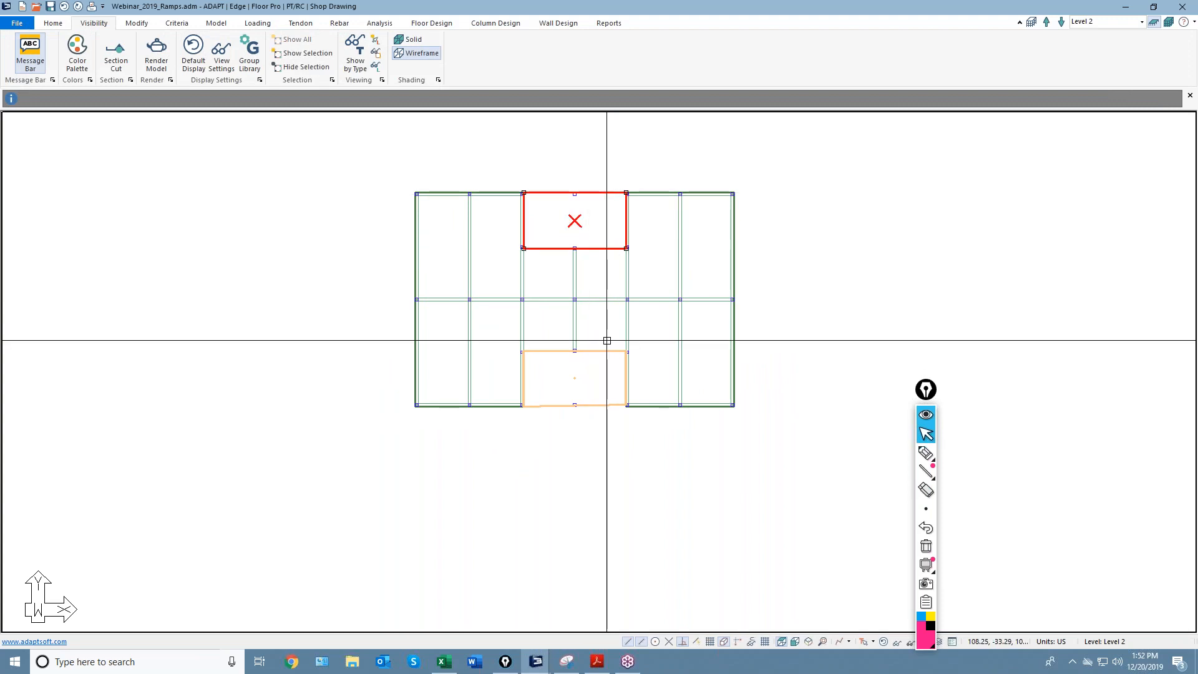
pyautogui.scroll(5, 612, 415)
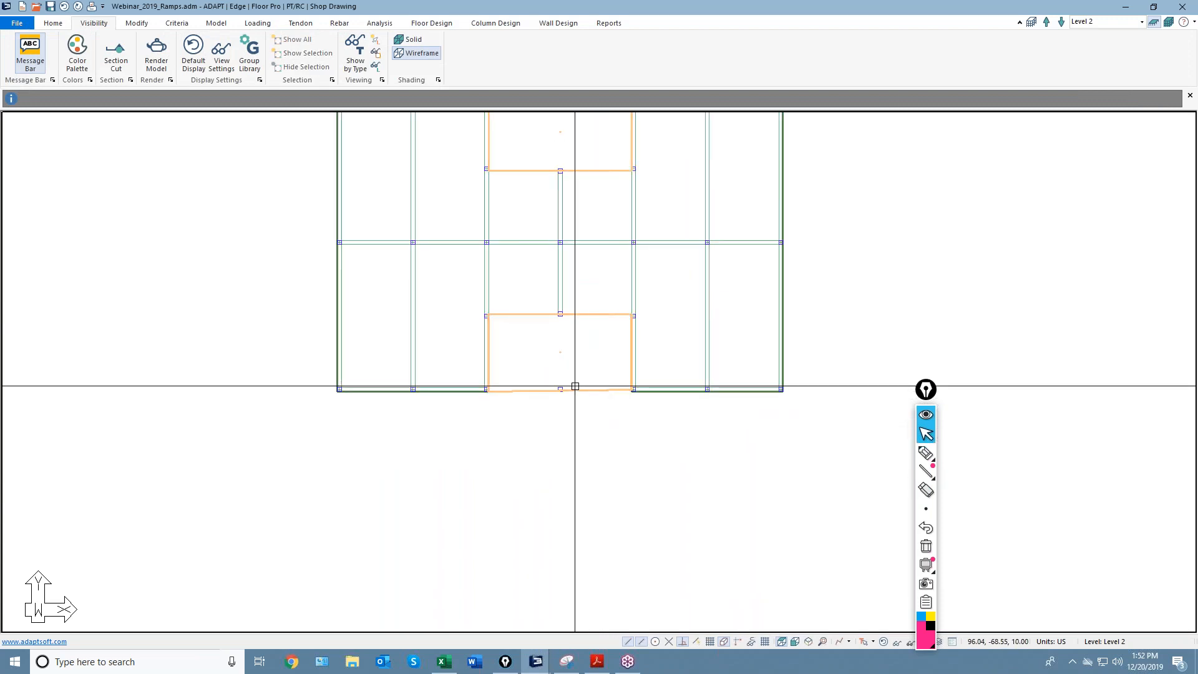
pyautogui.click(642, 393)
pyautogui.scroll(6, 642, 392)
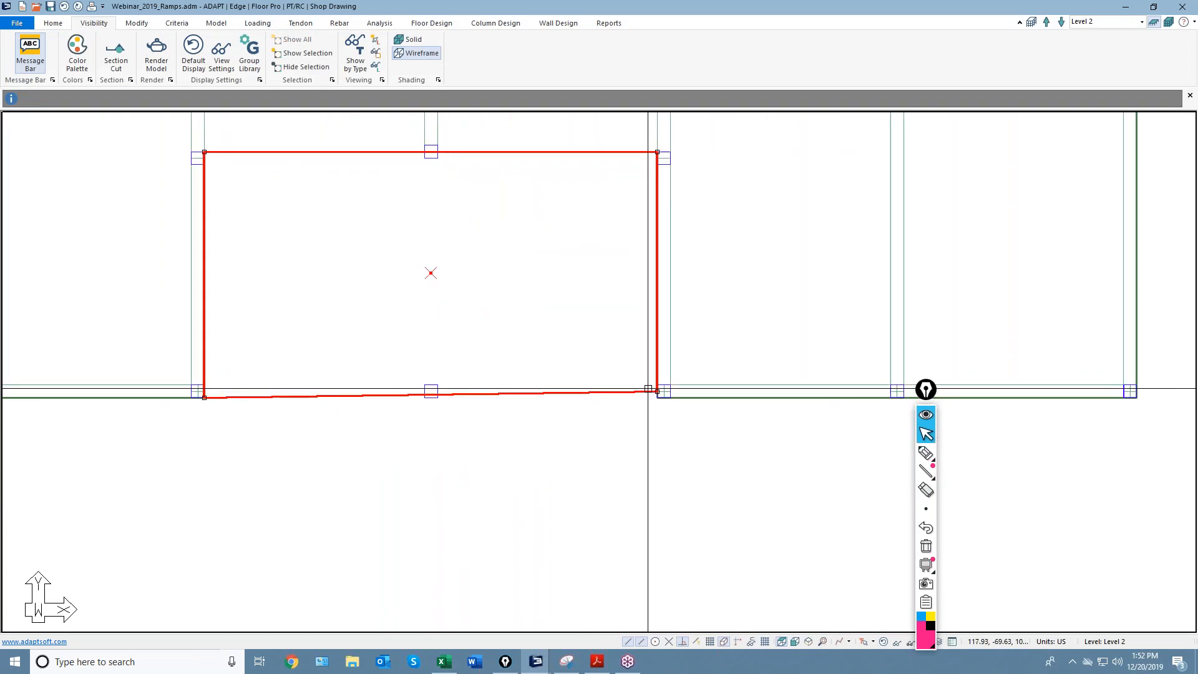
pyautogui.click(656, 392)
pyautogui.press('Escape')
pyautogui.scroll(-5, 608, 430)
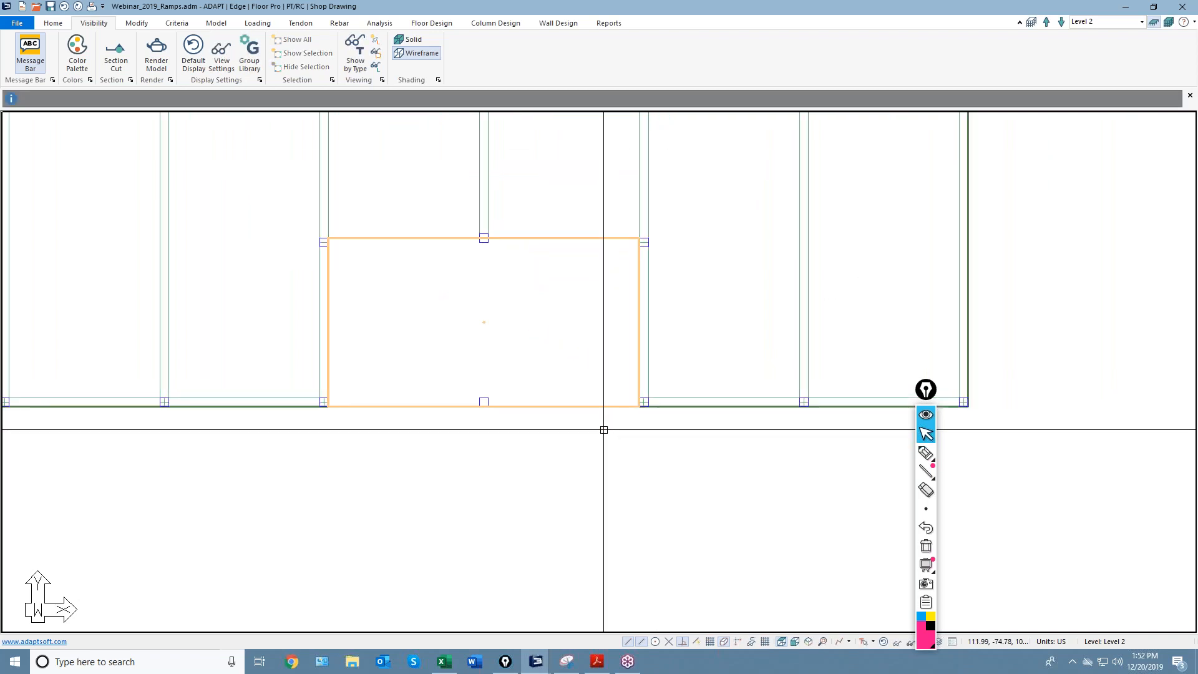
pyautogui.scroll(-3, 618, 460)
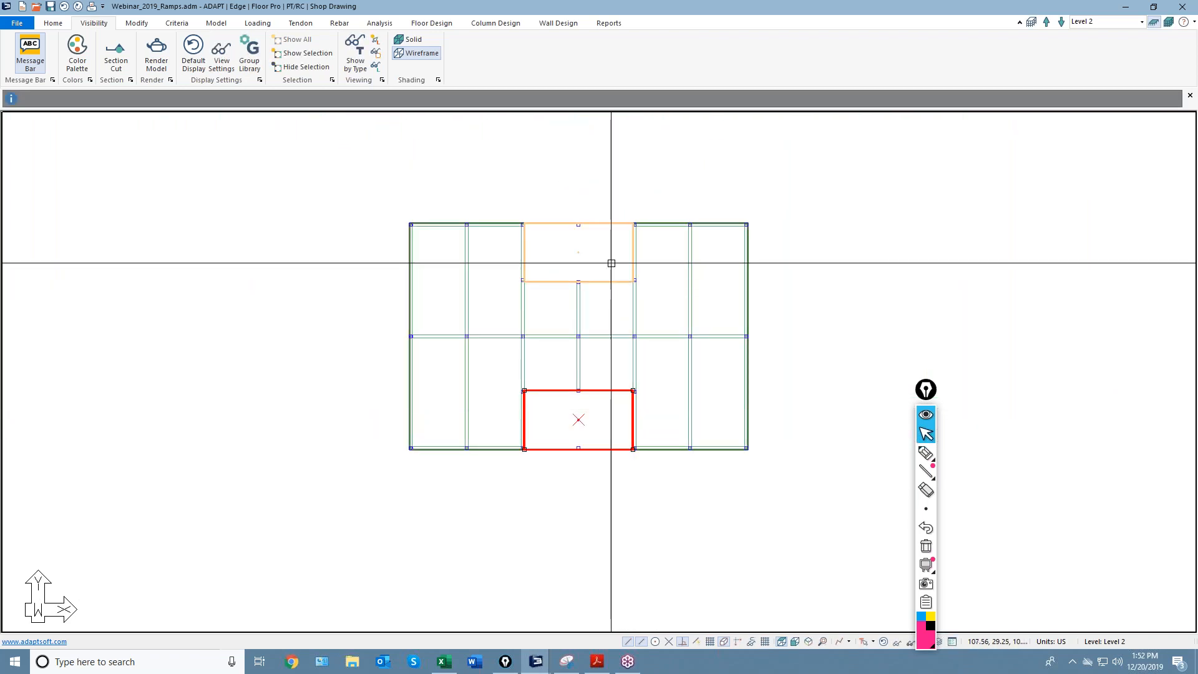
pyautogui.click(611, 263)
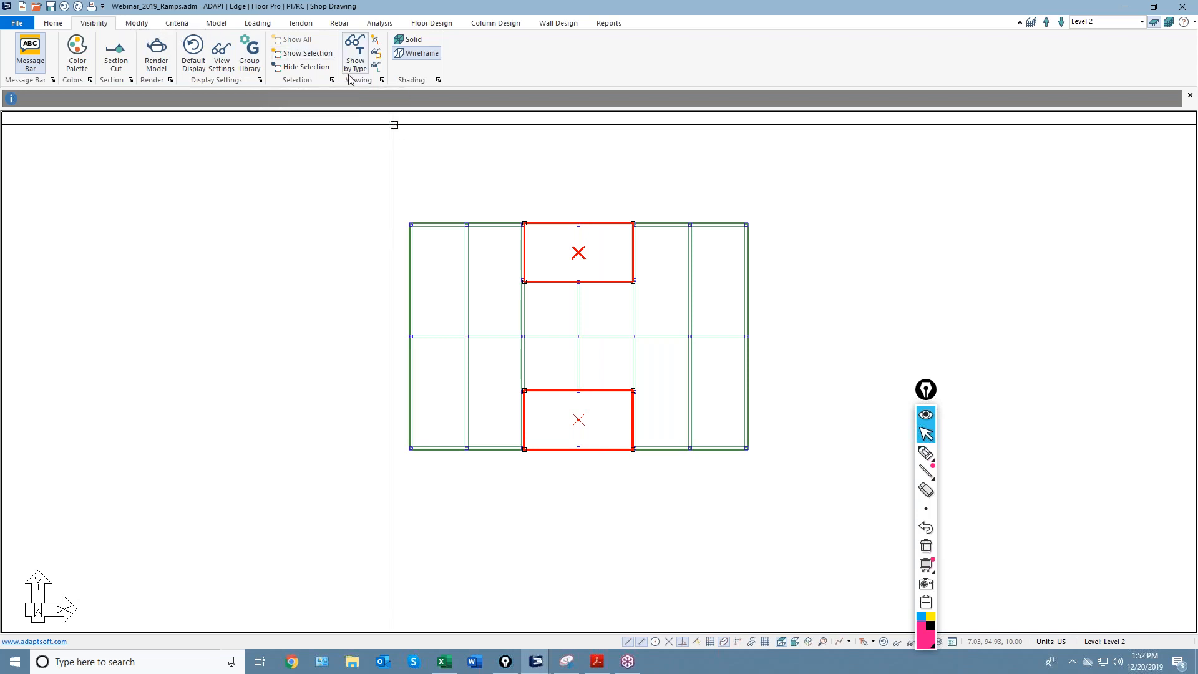
# Vertically copy both ramps up one time to the next plane.
pyautogui.click(131, 25)
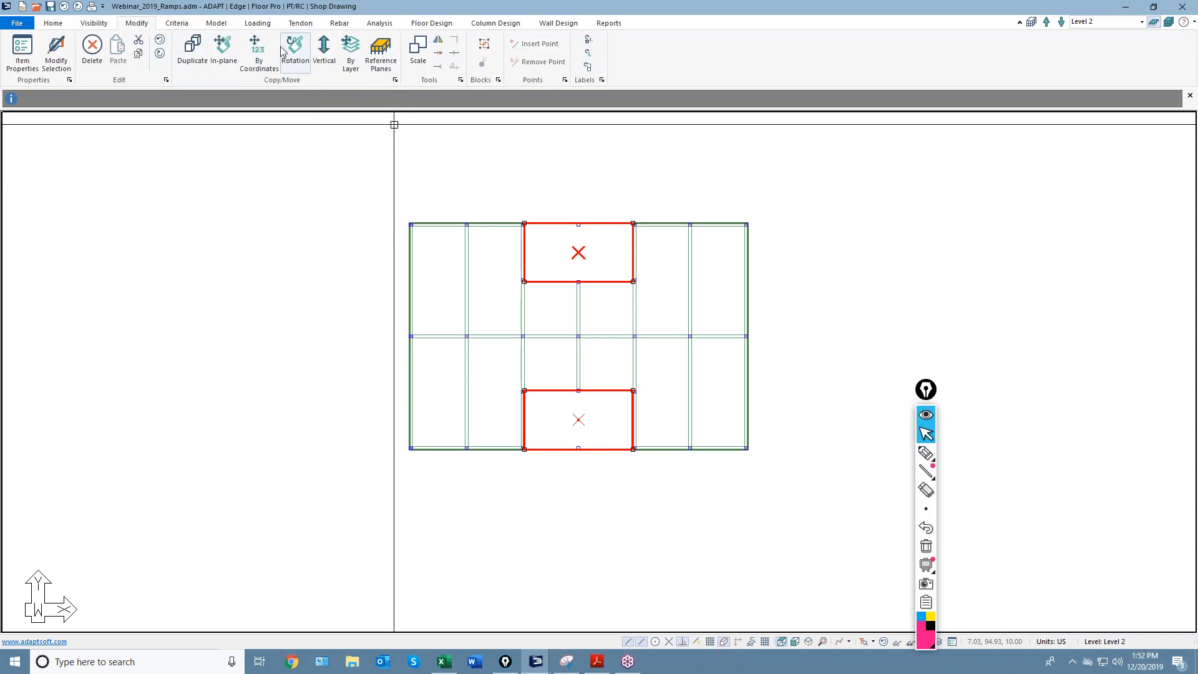
pyautogui.click(324, 55)
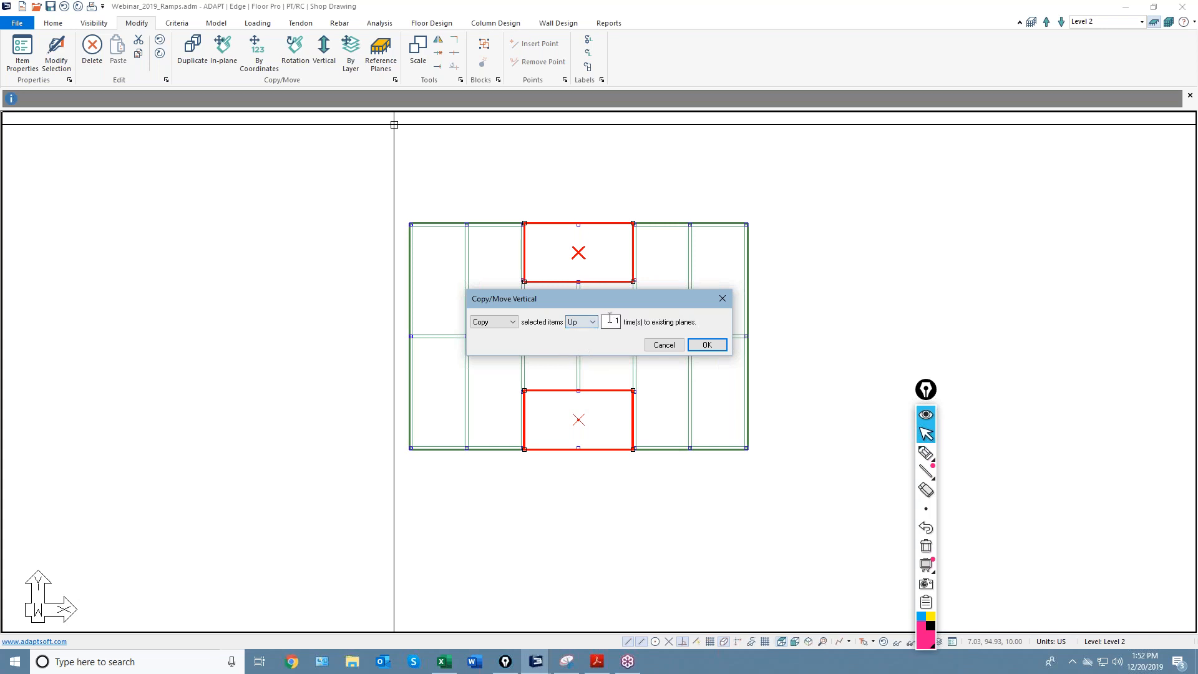
pyautogui.click(701, 346)
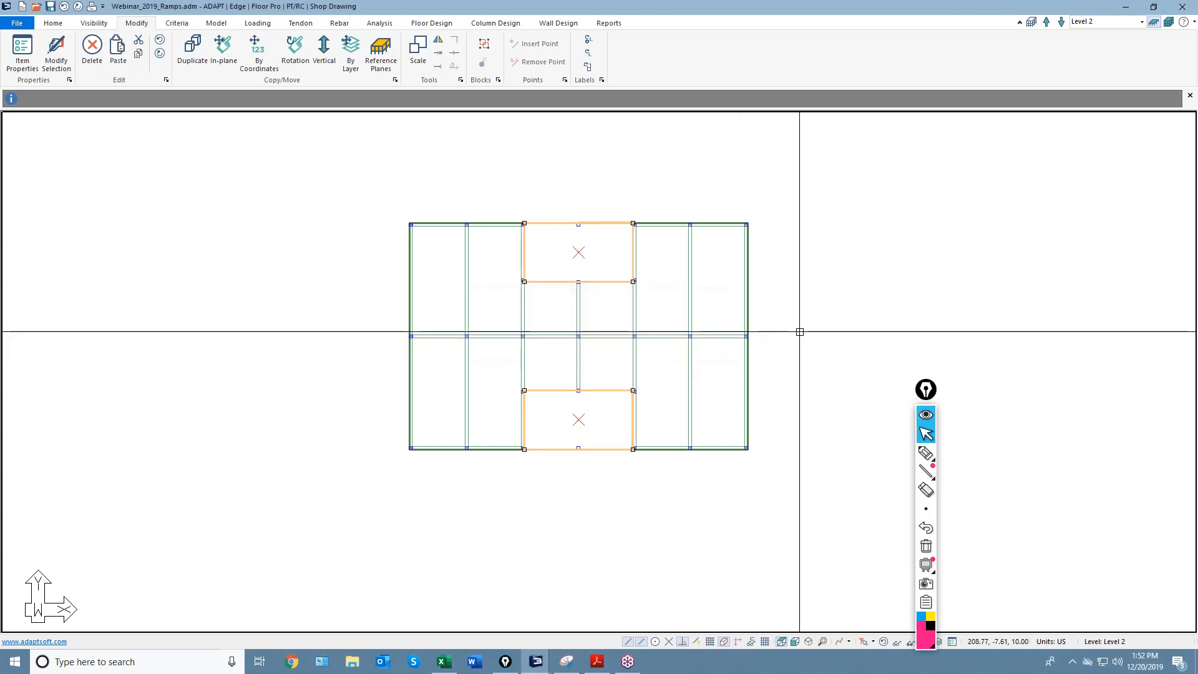
pyautogui.moveTo(881, 258); pyautogui.dragTo(885, 238, button='middle')
pyautogui.click(94, 23)
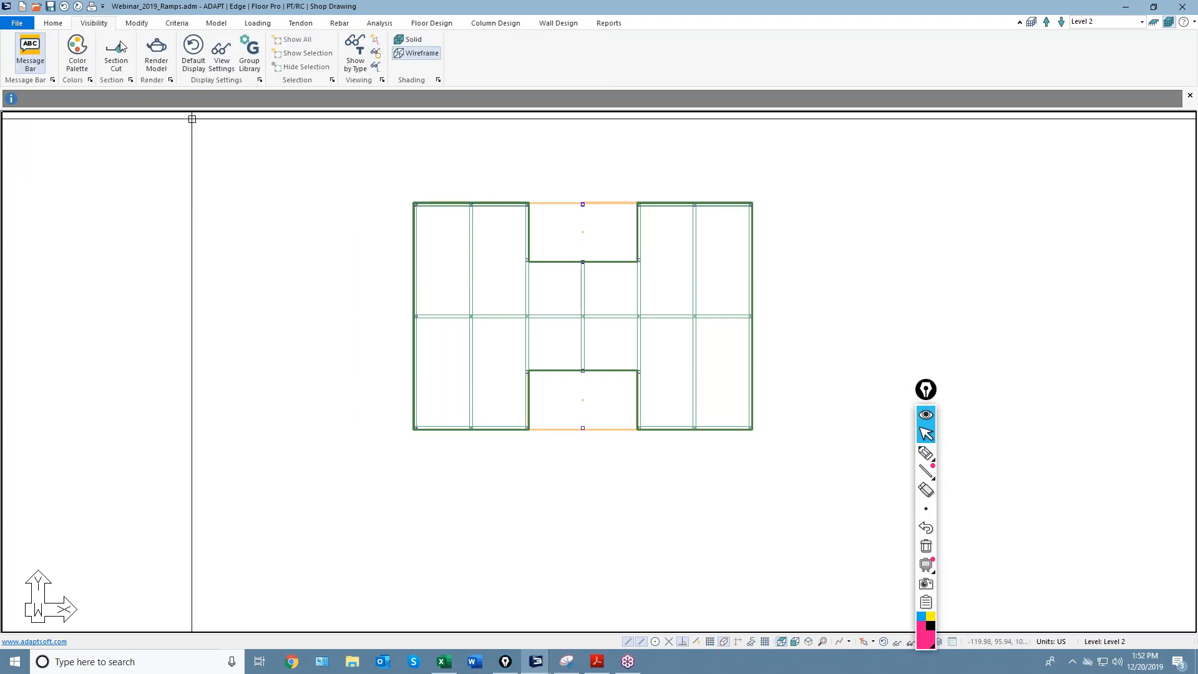
pyautogui.click(157, 55)
pyautogui.moveTo(361, 289); pyautogui.dragTo(460, 275)
pyautogui.scroll(5, 493, 409)
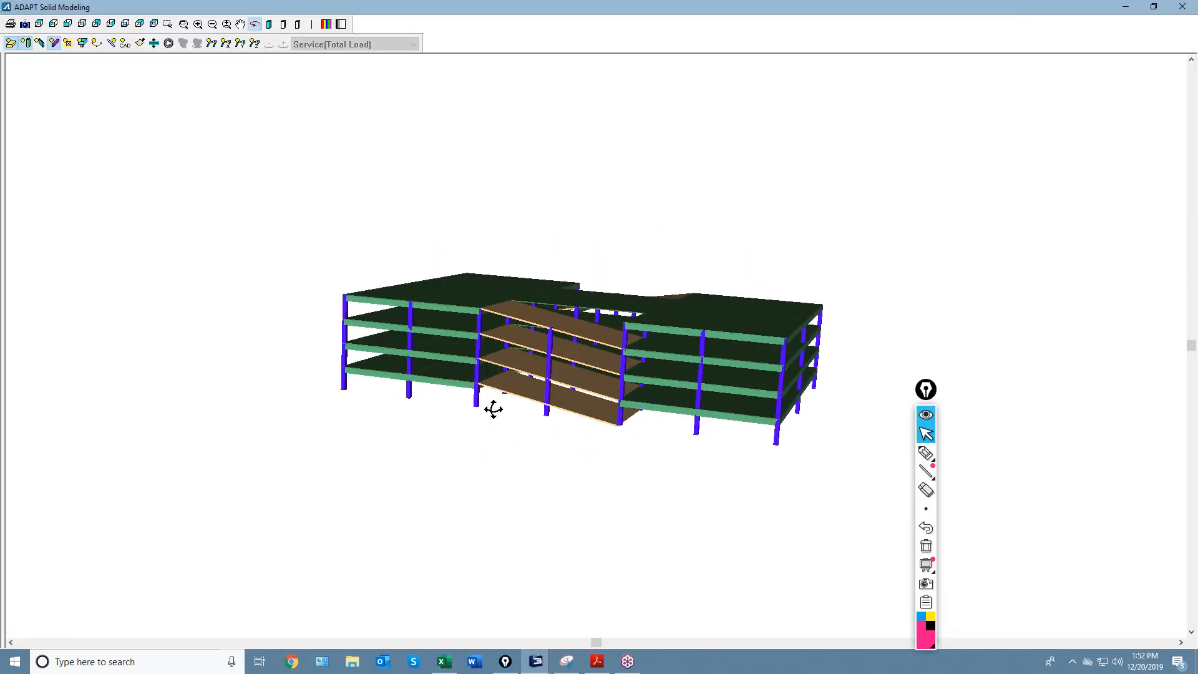
pyautogui.scroll(2, 499, 458)
pyautogui.moveTo(493, 452); pyautogui.dragTo(739, 510)
pyautogui.click(924, 453)
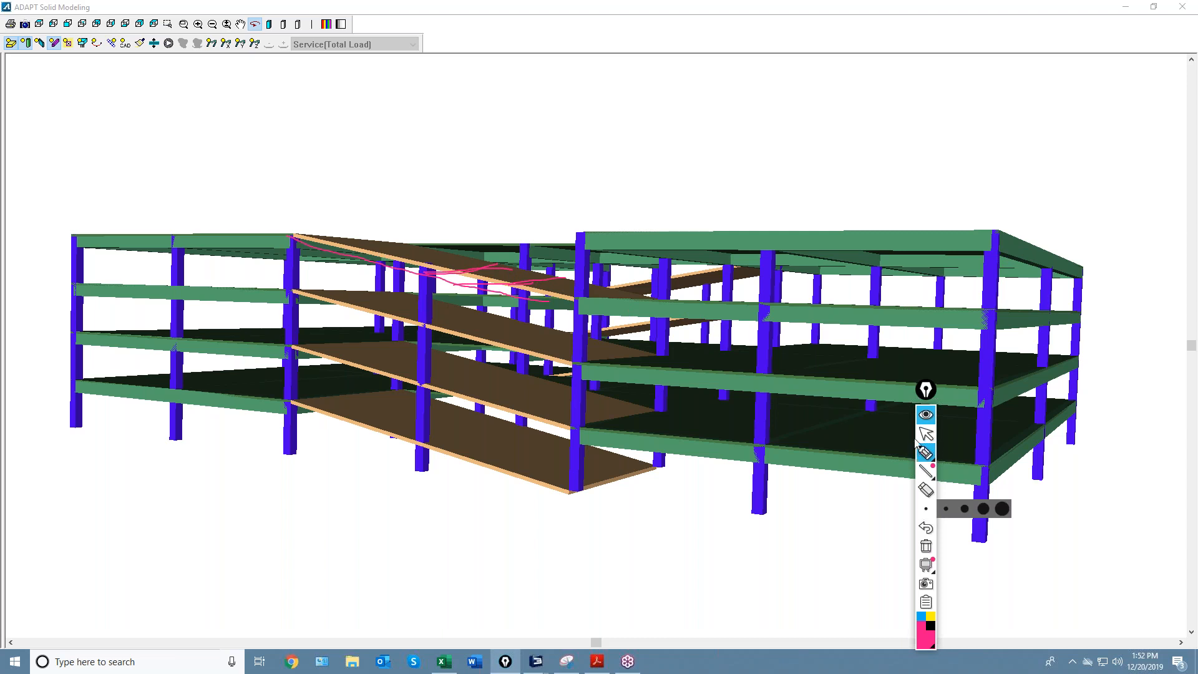
pyautogui.click(1181, 10)
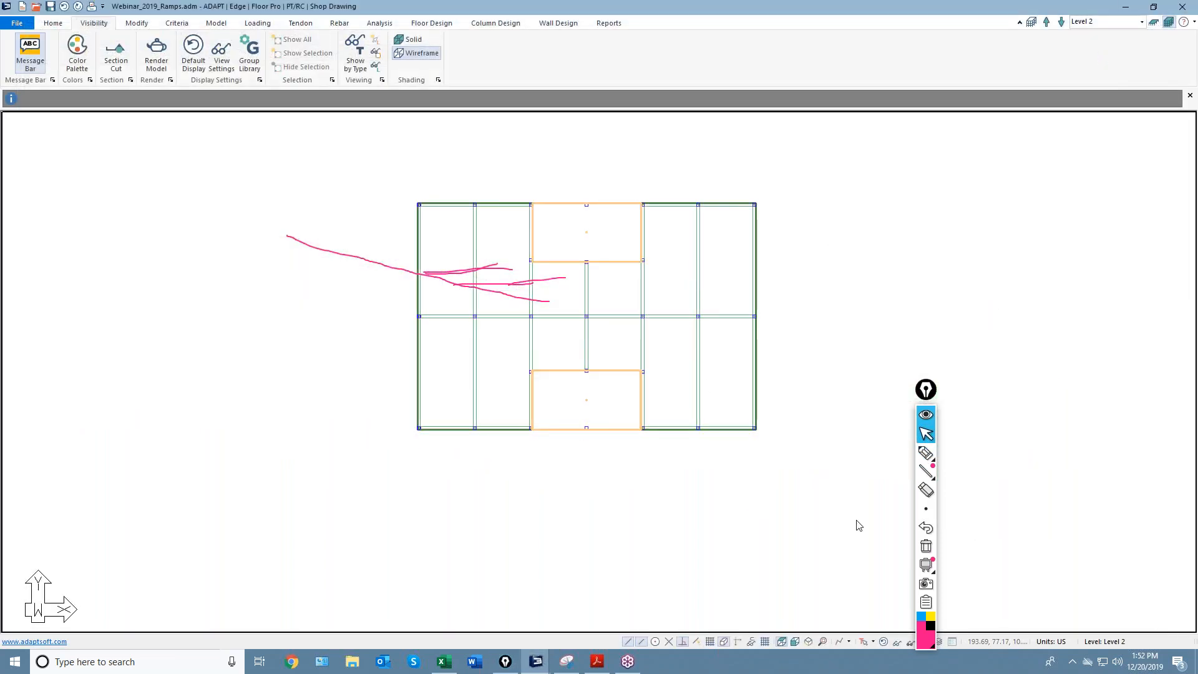
# Turn on vertex snapping and draw a beam across the lower ramp from top to bottom edge.
pyautogui.click(925, 546)
pyautogui.click(518, 372)
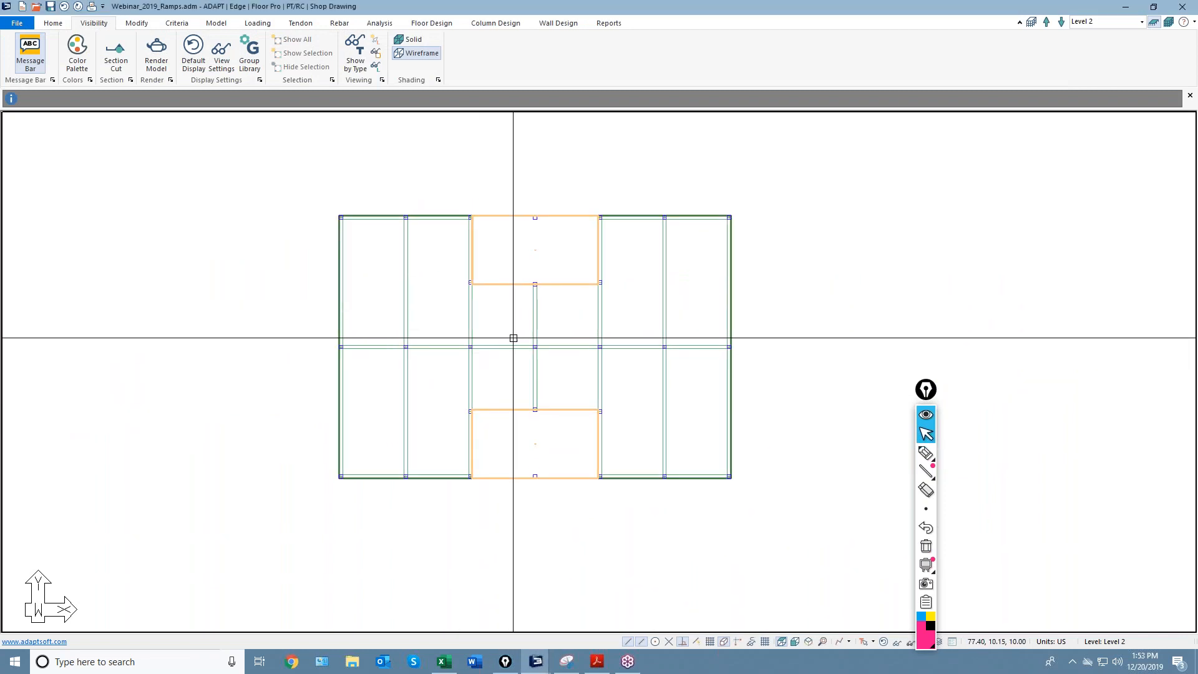
pyautogui.click(223, 25)
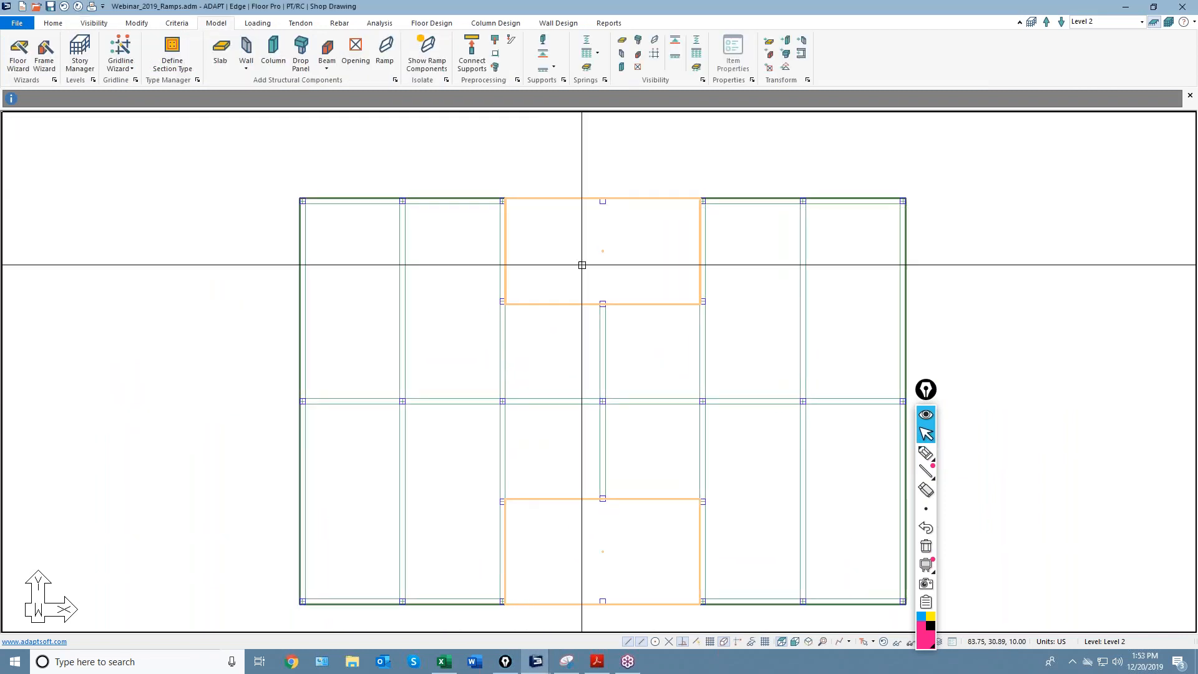
pyautogui.click(325, 57)
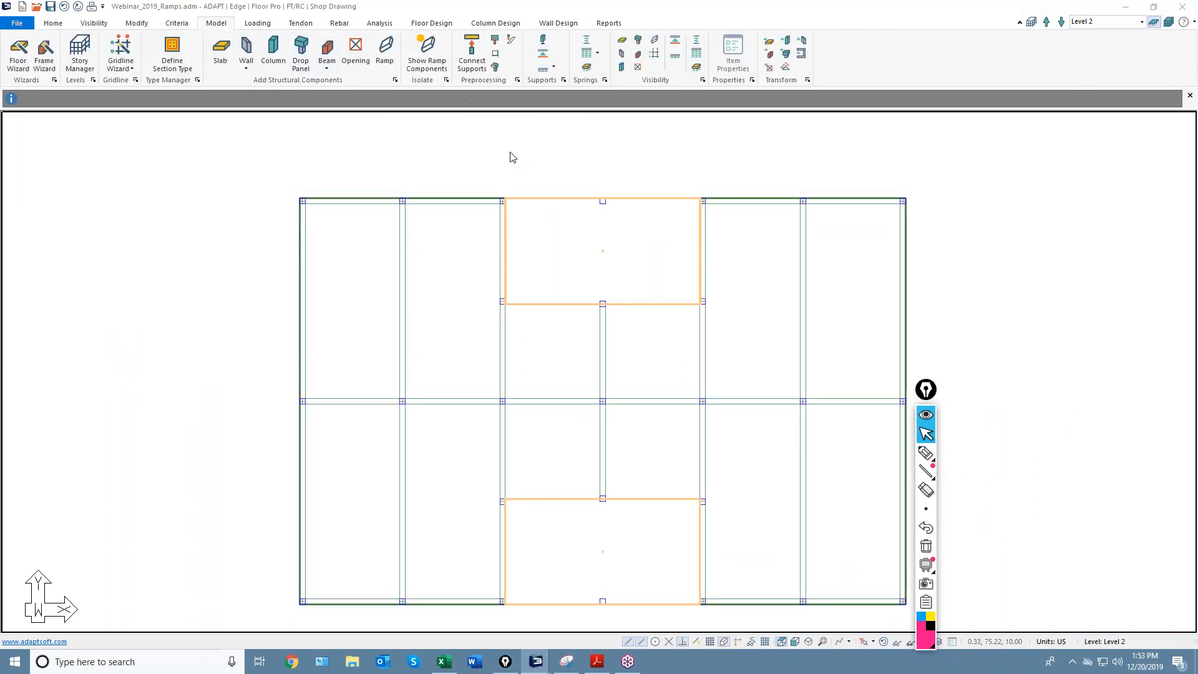
pyautogui.click(600, 203)
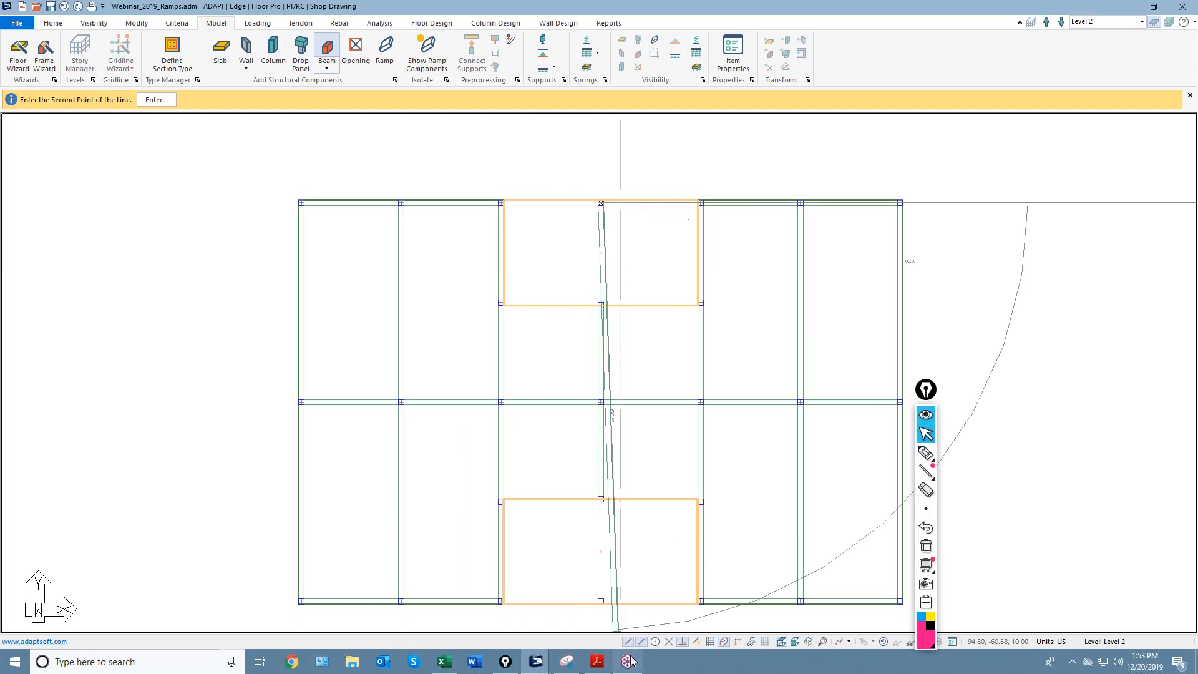
pyautogui.click(726, 644)
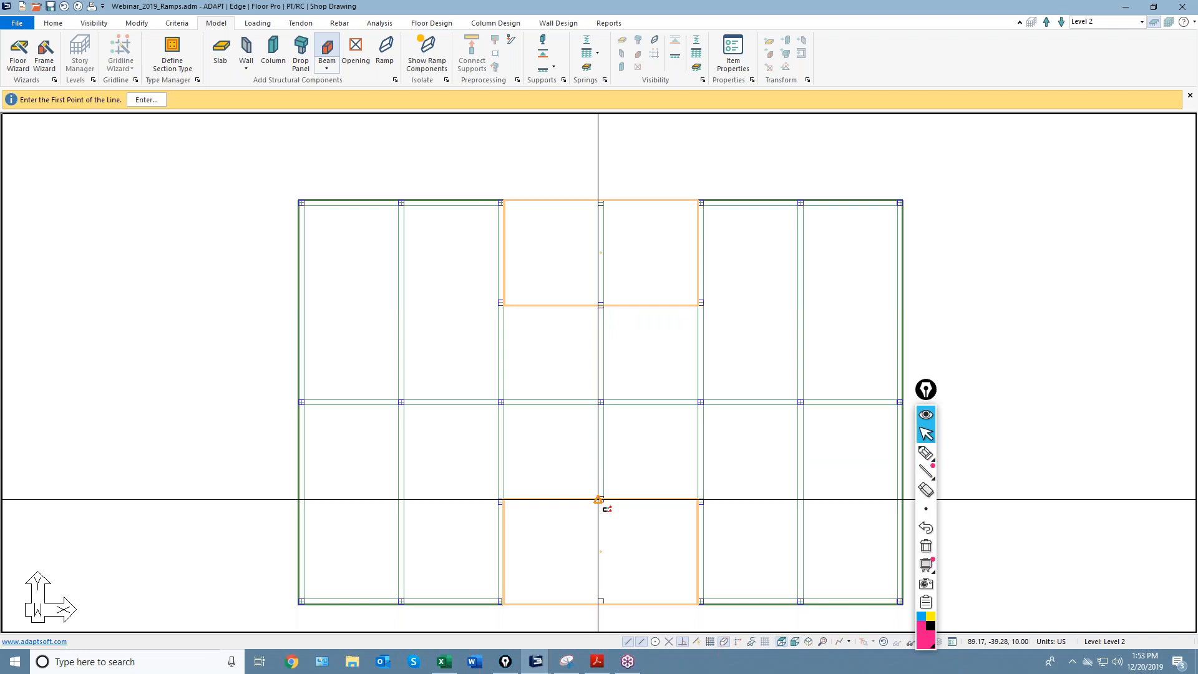
pyautogui.click(600, 499)
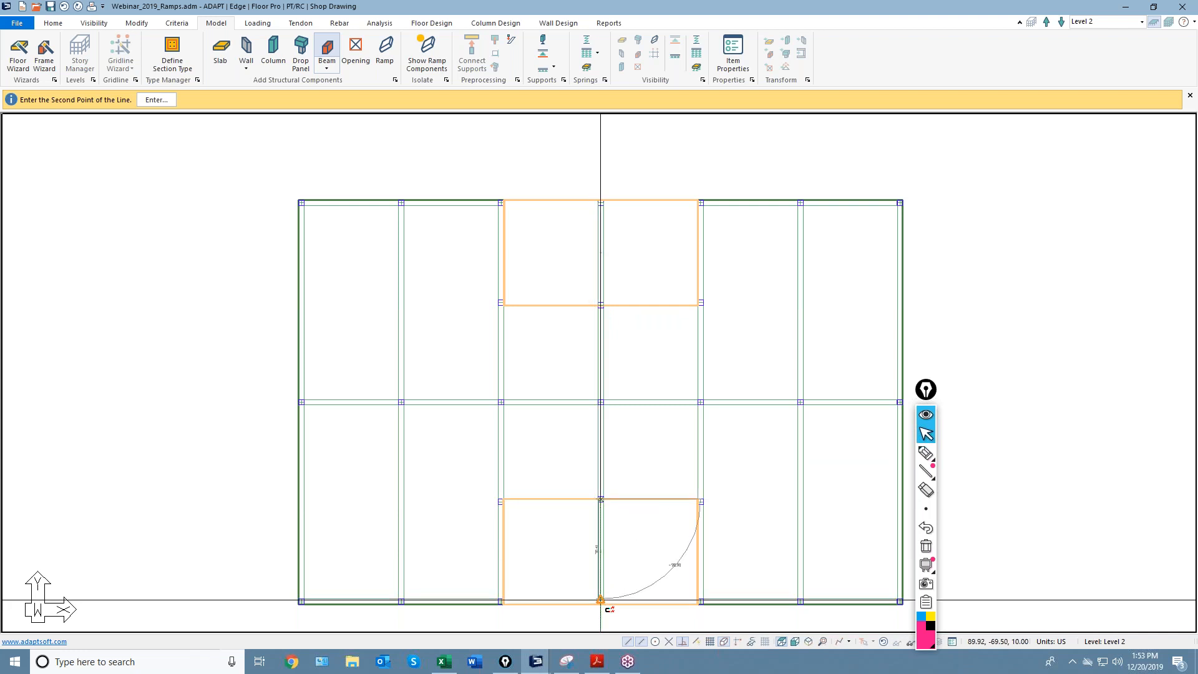
pyautogui.click(600, 602)
pyautogui.scroll(2, 578, 617)
pyautogui.scroll(-2, 610, 549)
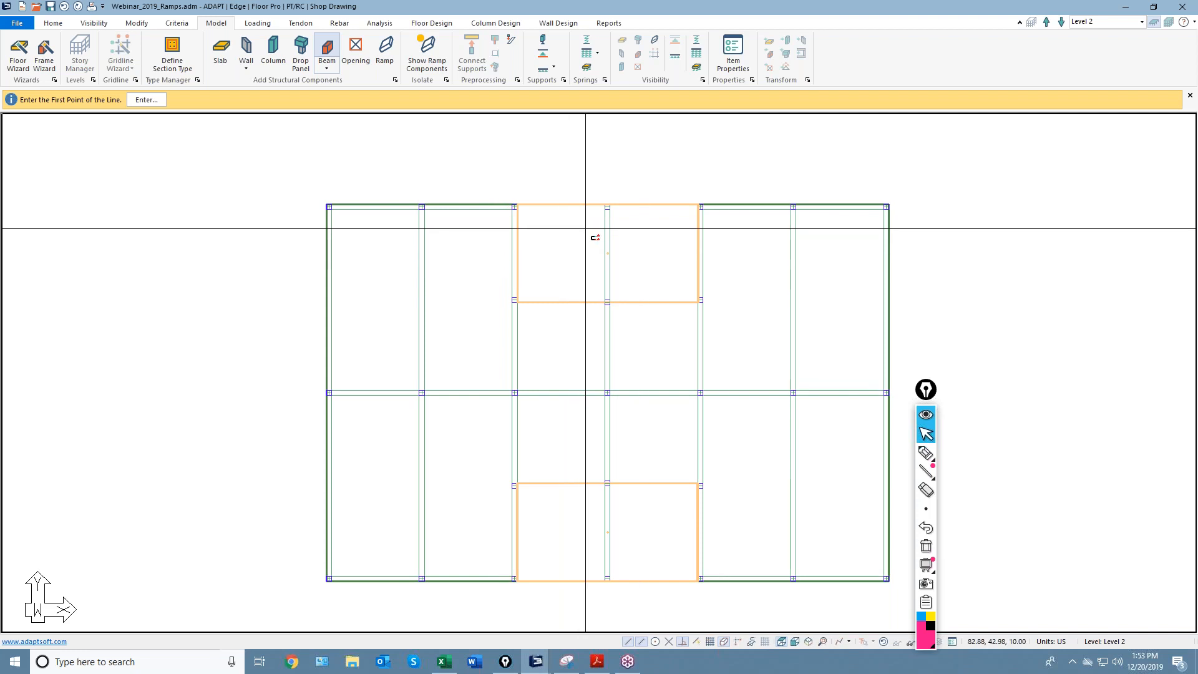
pyautogui.scroll(2, 585, 219)
# Draw a beam along the upper panel's top edge through the middle column to the right-edge column.
pyautogui.click(494, 198)
pyautogui.scroll(3, 491, 181)
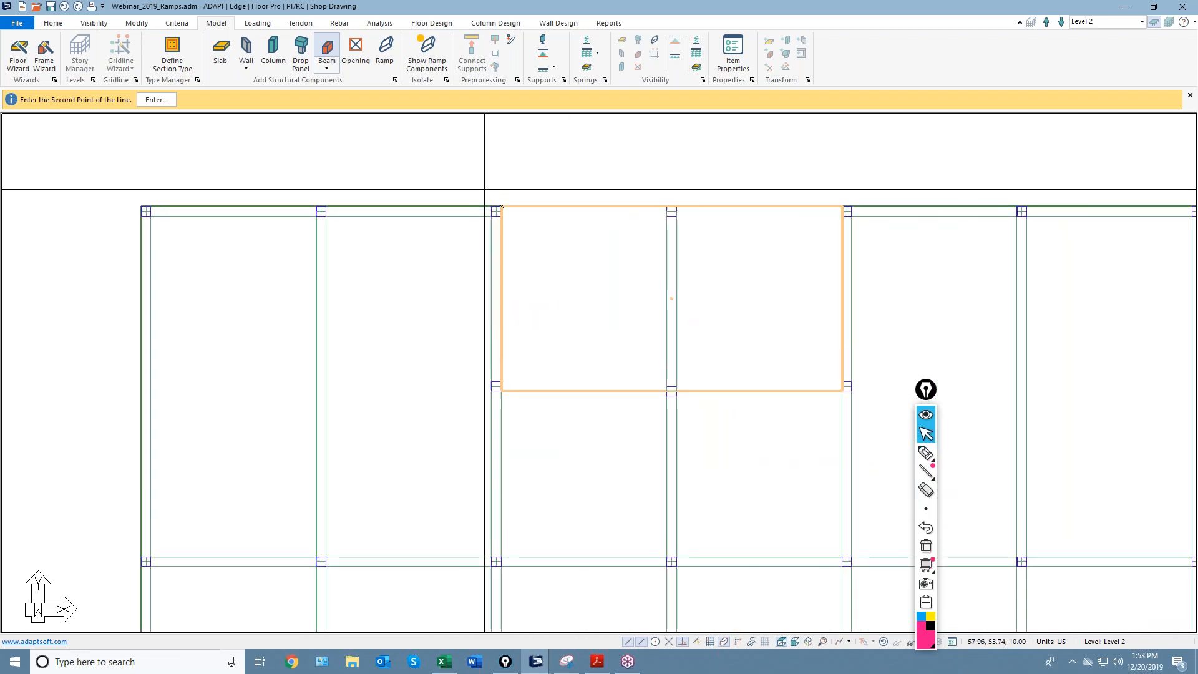
pyautogui.press('Escape')
pyautogui.click(325, 40)
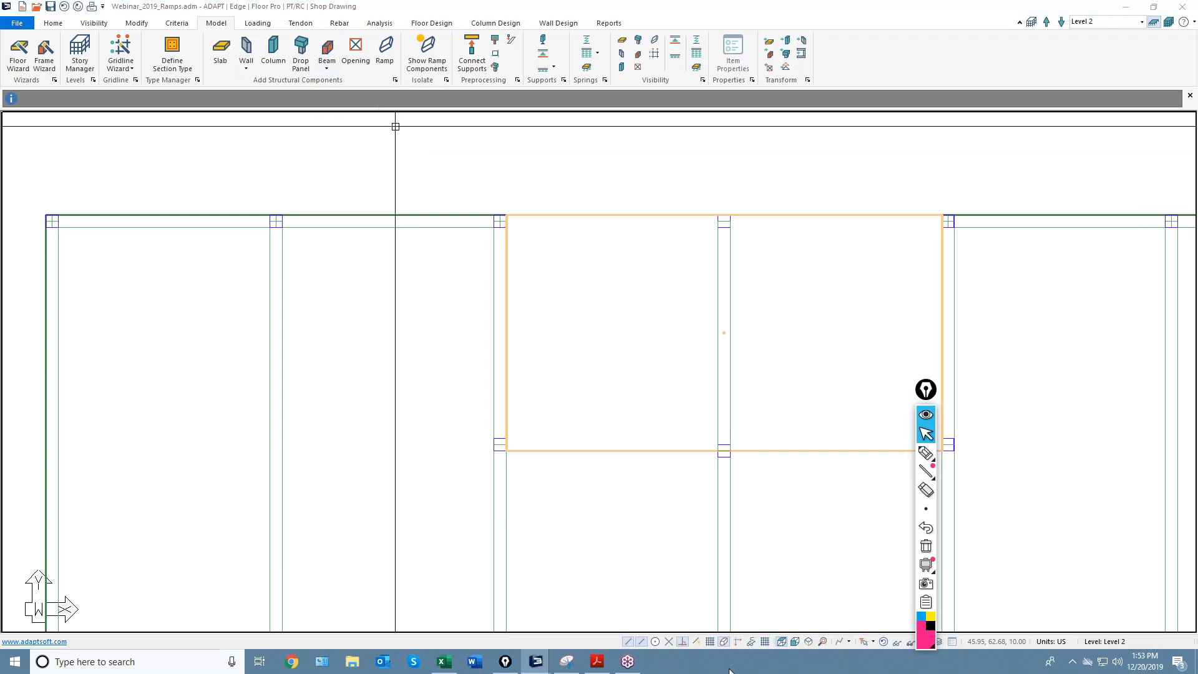
pyautogui.click(505, 216)
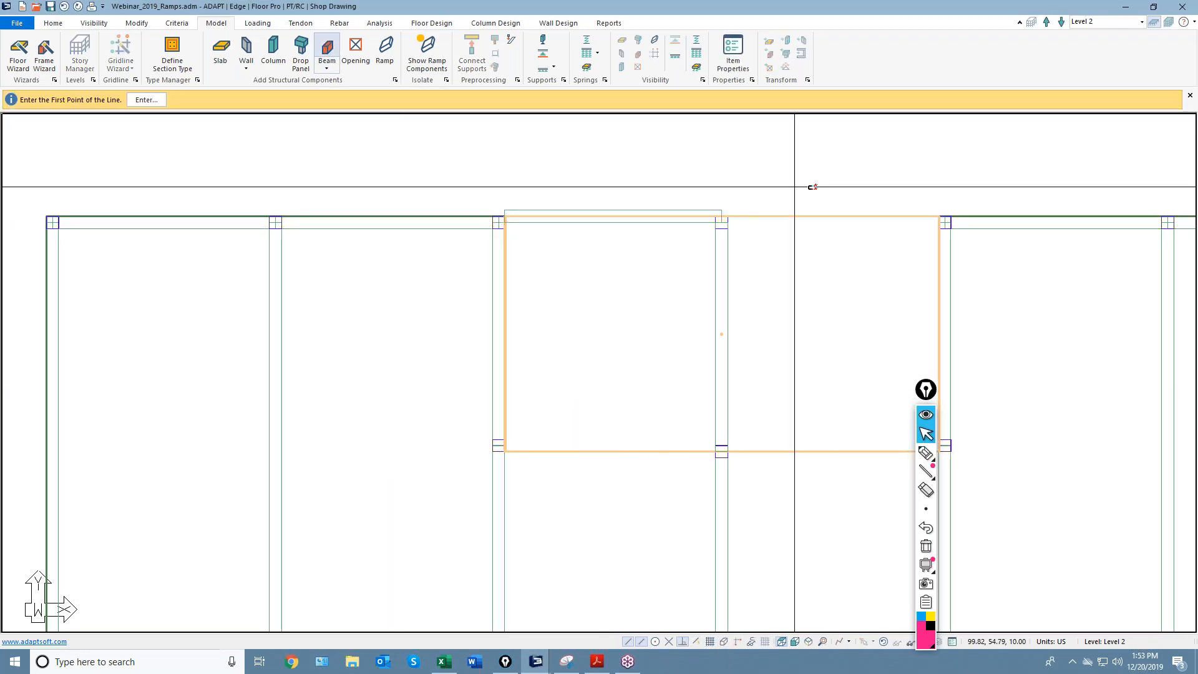
pyautogui.click(721, 217)
pyautogui.click(942, 215)
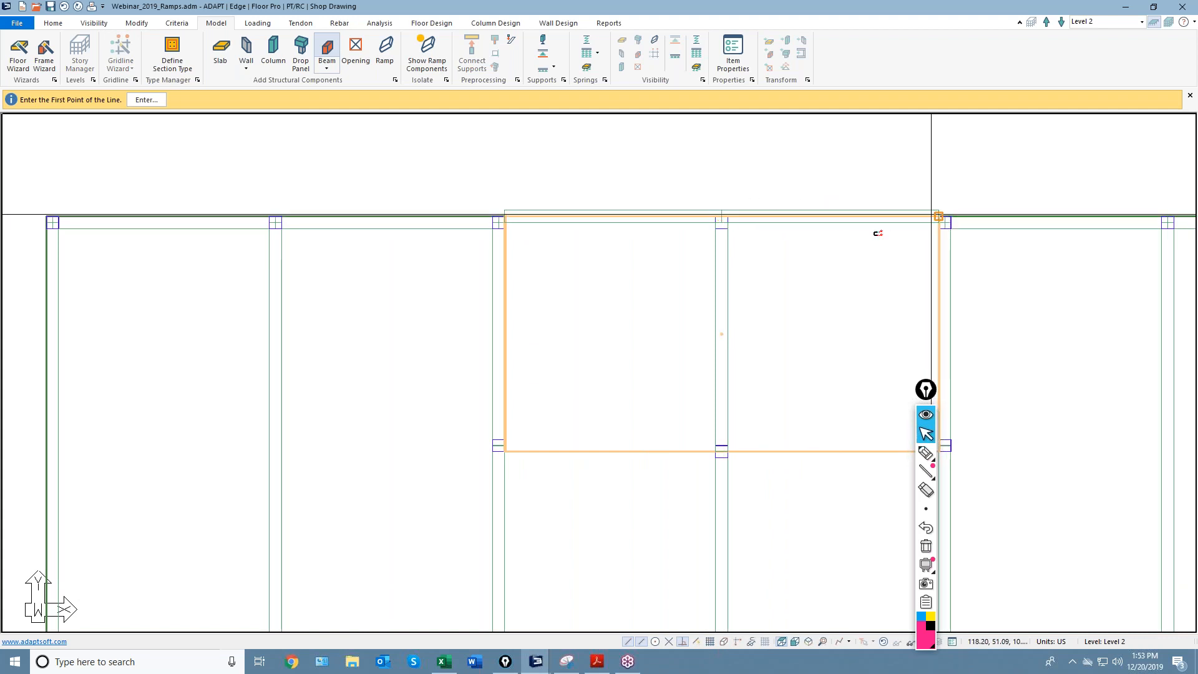
pyautogui.scroll(-4, 626, 195)
# End a beam at the orange panel's lower-right corner and exit the Beam command.
pyautogui.moveTo(630, 192); pyautogui.dragTo(628, 177, button='middle')
pyautogui.moveTo(602, 542); pyautogui.dragTo(556, 320, button='middle')
pyautogui.scroll(1, 515, 447)
pyautogui.scroll(1, 514, 447)
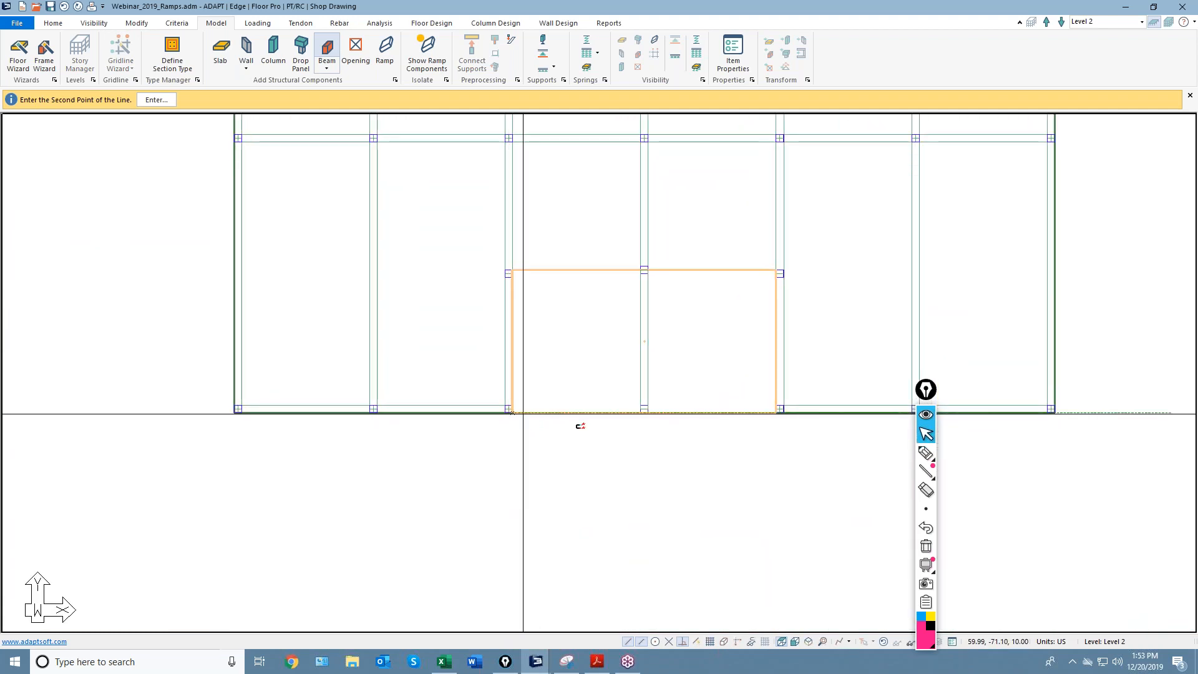
pyautogui.click(775, 412)
pyautogui.scroll(-5, 749, 499)
pyautogui.moveTo(650, 231); pyautogui.dragTo(634, 266, button='middle')
pyautogui.press('Escape')
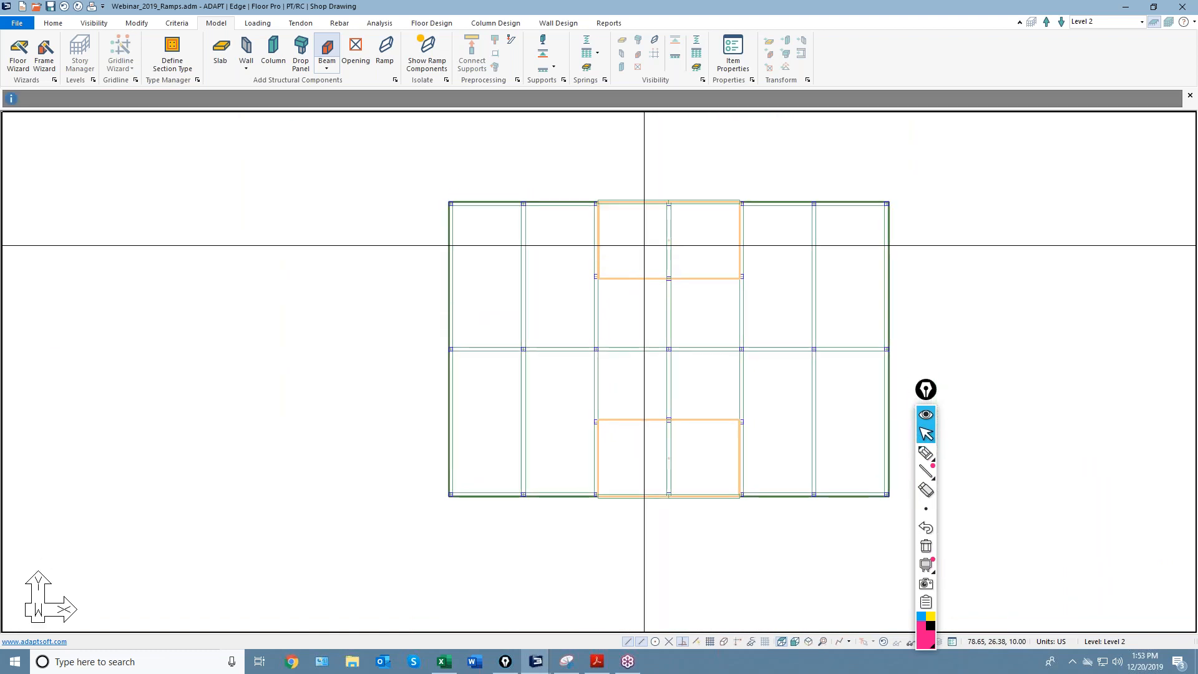
pyautogui.rightClick(650, 182)
pyautogui.click(668, 188)
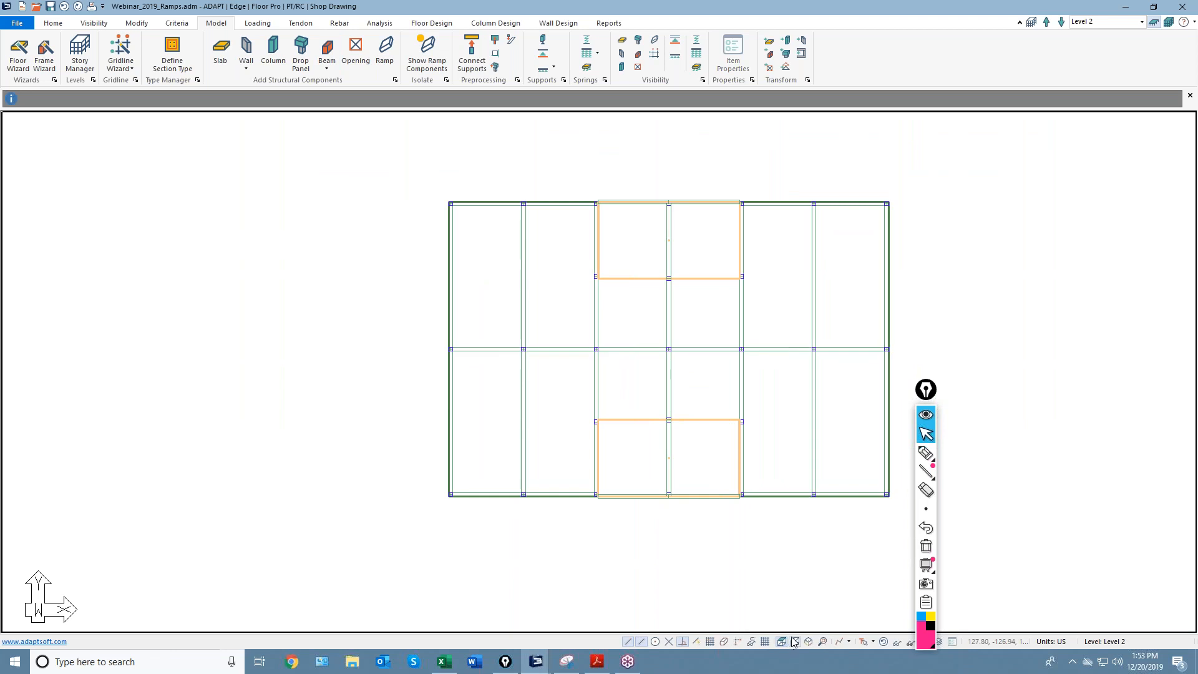
# Switch to 3D, accept the ramp overlap warning, and hide then show the ramps.
pyautogui.click(809, 641)
pyautogui.click(615, 358)
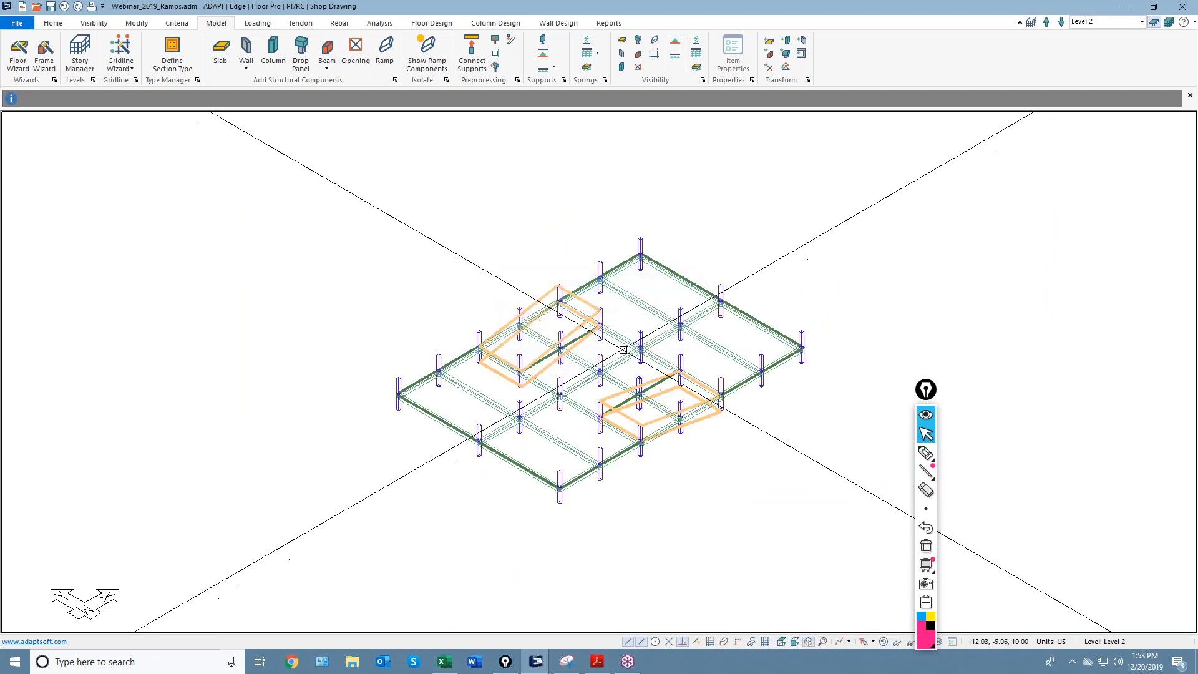
pyautogui.scroll(6, 443, 363)
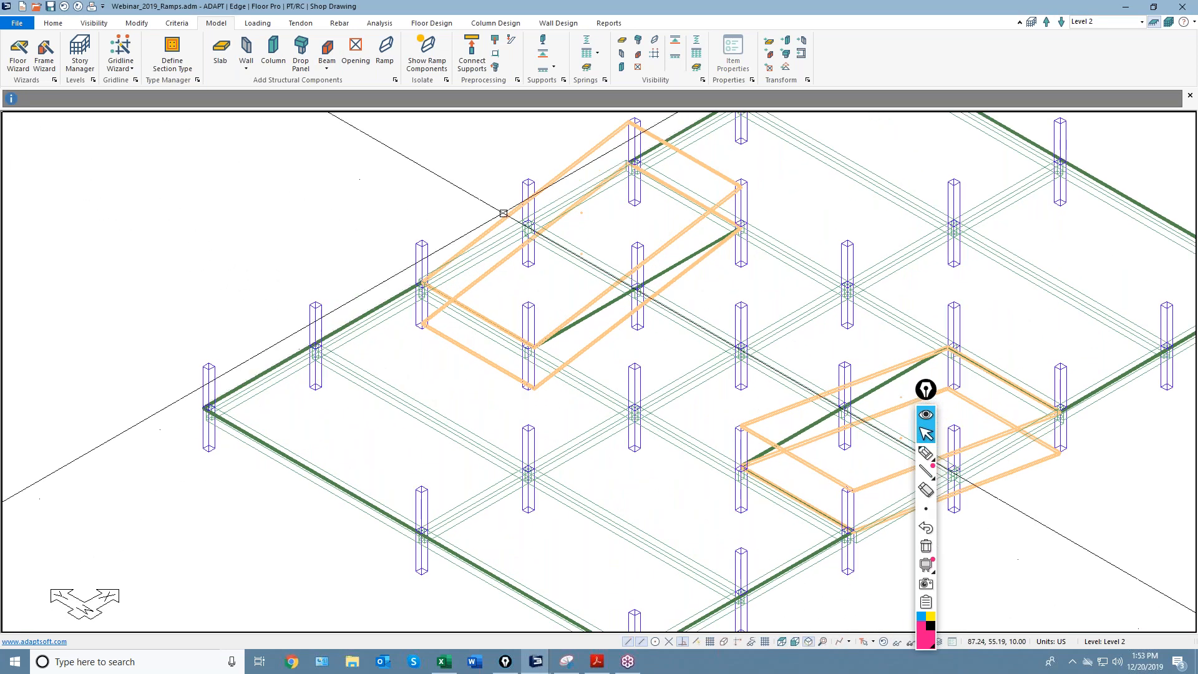
pyautogui.click(551, 177)
pyautogui.scroll(-6, 437, 199)
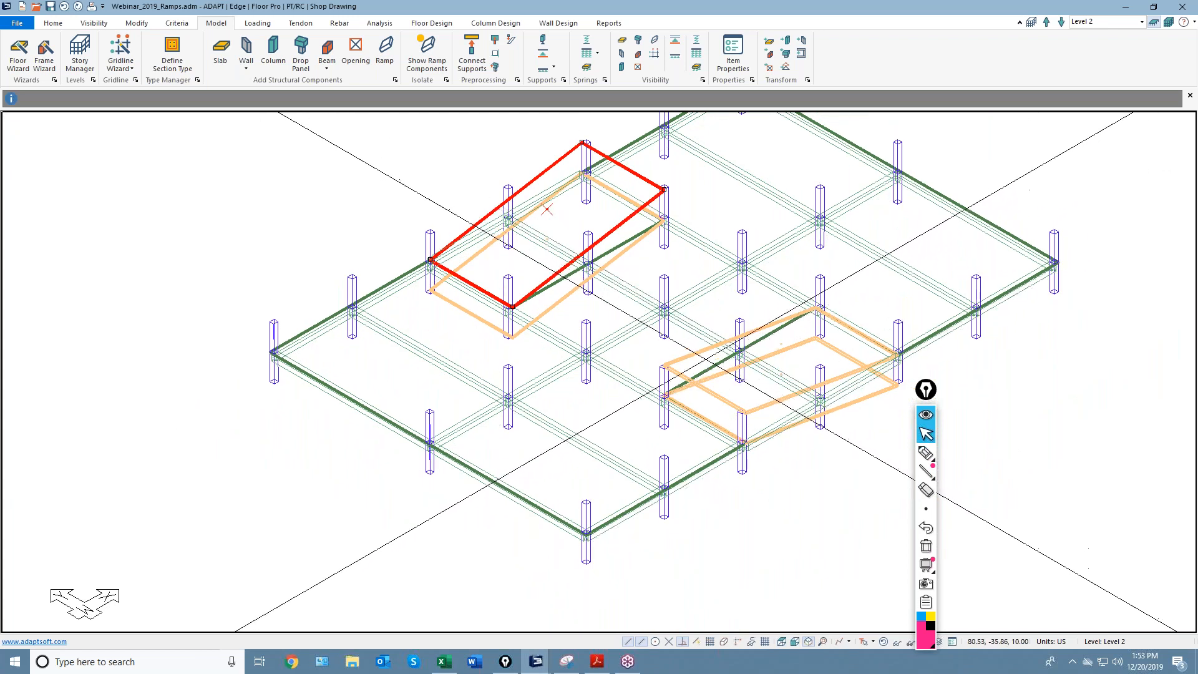
pyautogui.scroll(-3, 695, 354)
pyautogui.rightClick(382, 212)
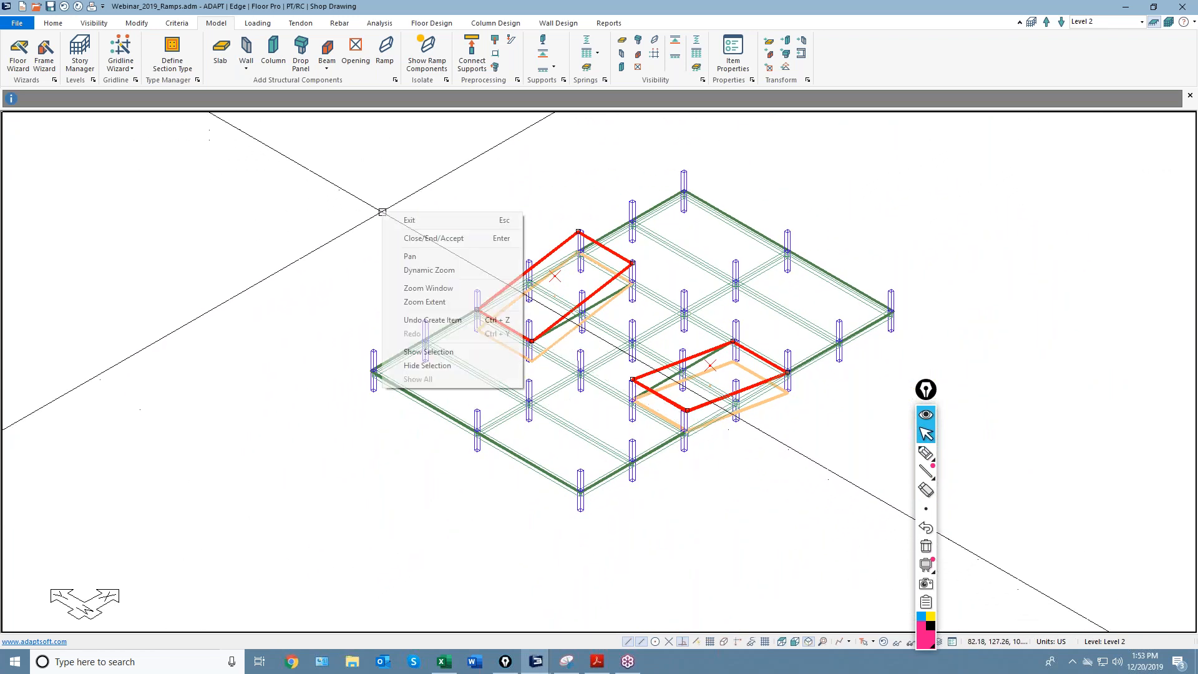
pyautogui.click(424, 368)
pyautogui.moveTo(423, 275); pyautogui.dragTo(439, 241, button='middle')
pyautogui.rightClick(416, 215)
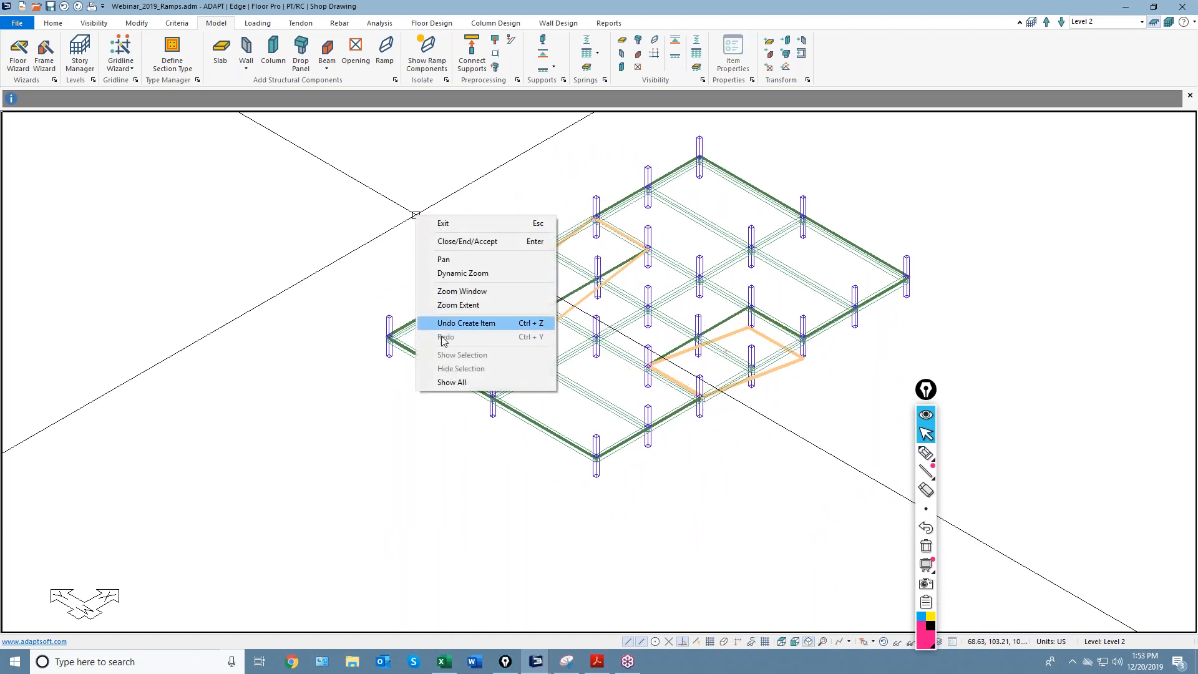
pyautogui.click(448, 382)
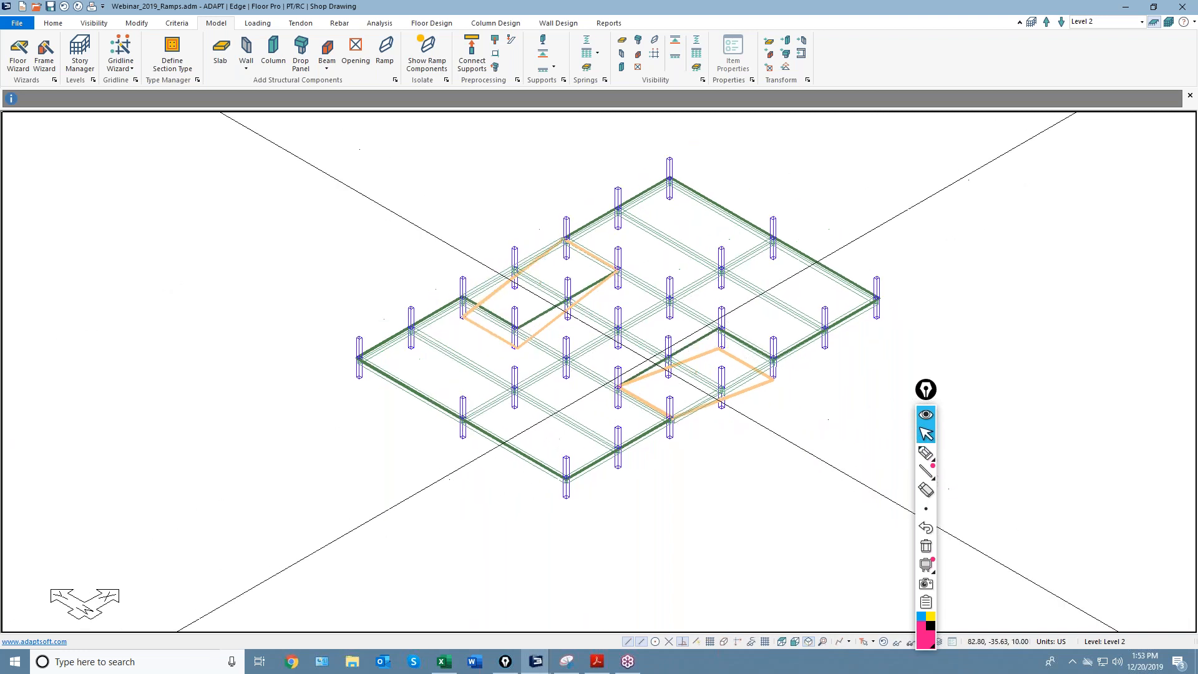
# Look over the Visibility options and zoom the 3D view in and out.
pyautogui.click(94, 23)
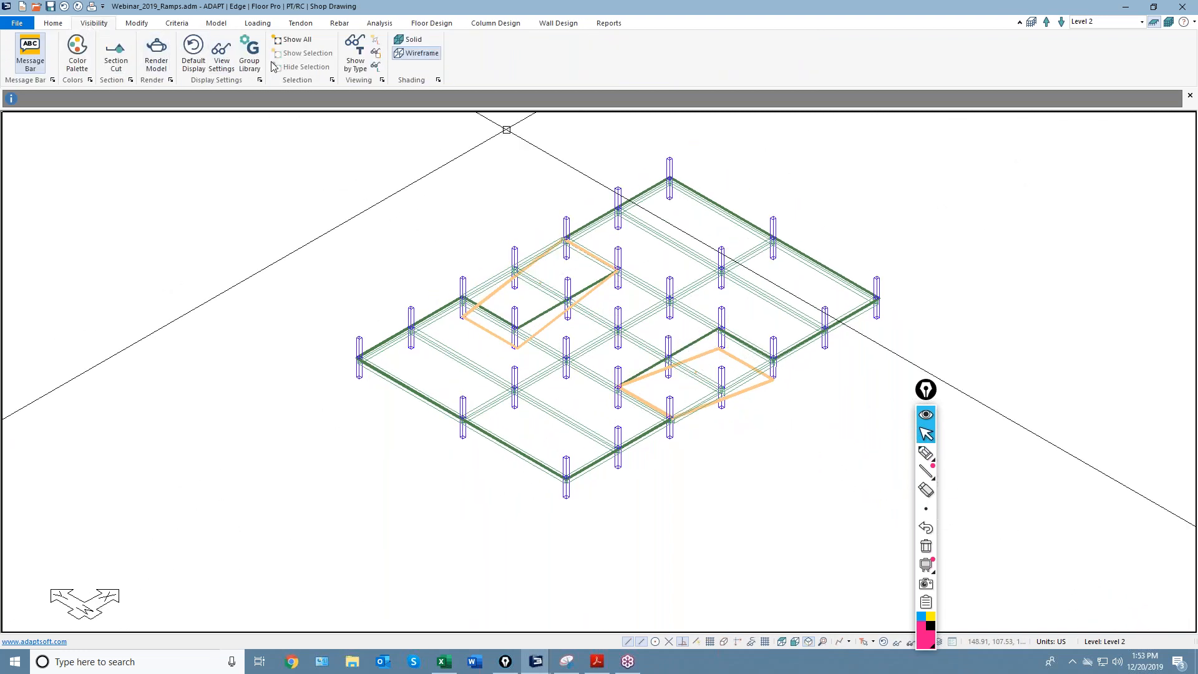
pyautogui.rightClick(477, 208)
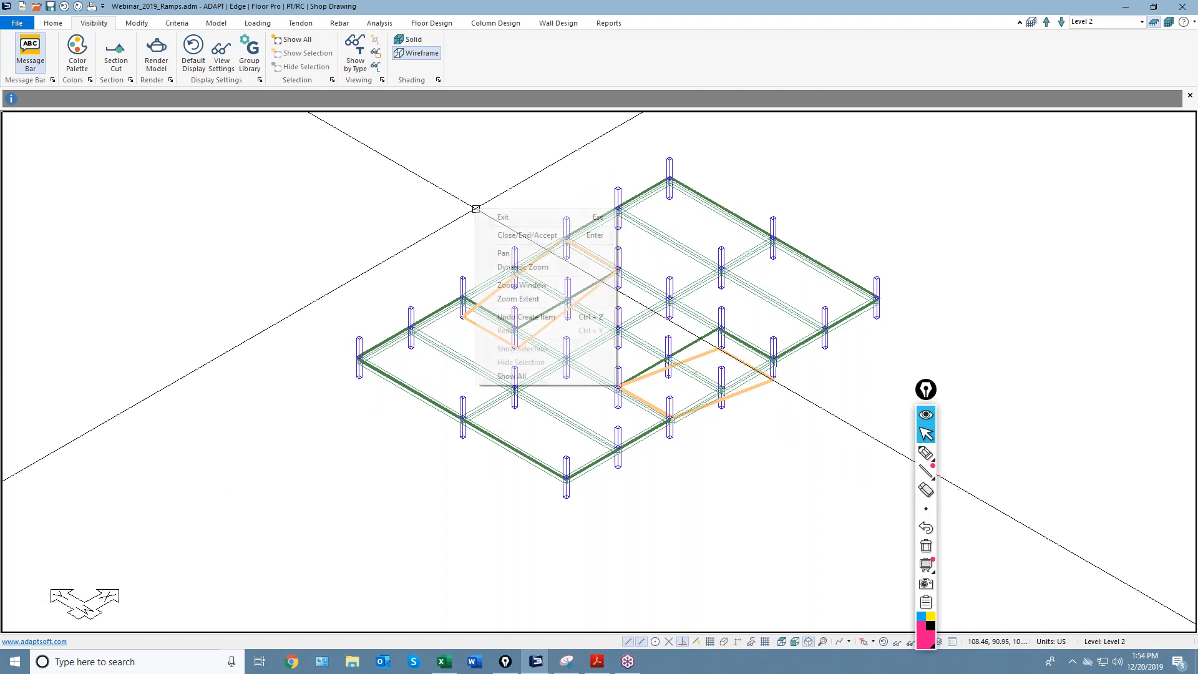
pyautogui.press('Escape')
pyautogui.scroll(4, 478, 281)
pyautogui.scroll(2, 478, 280)
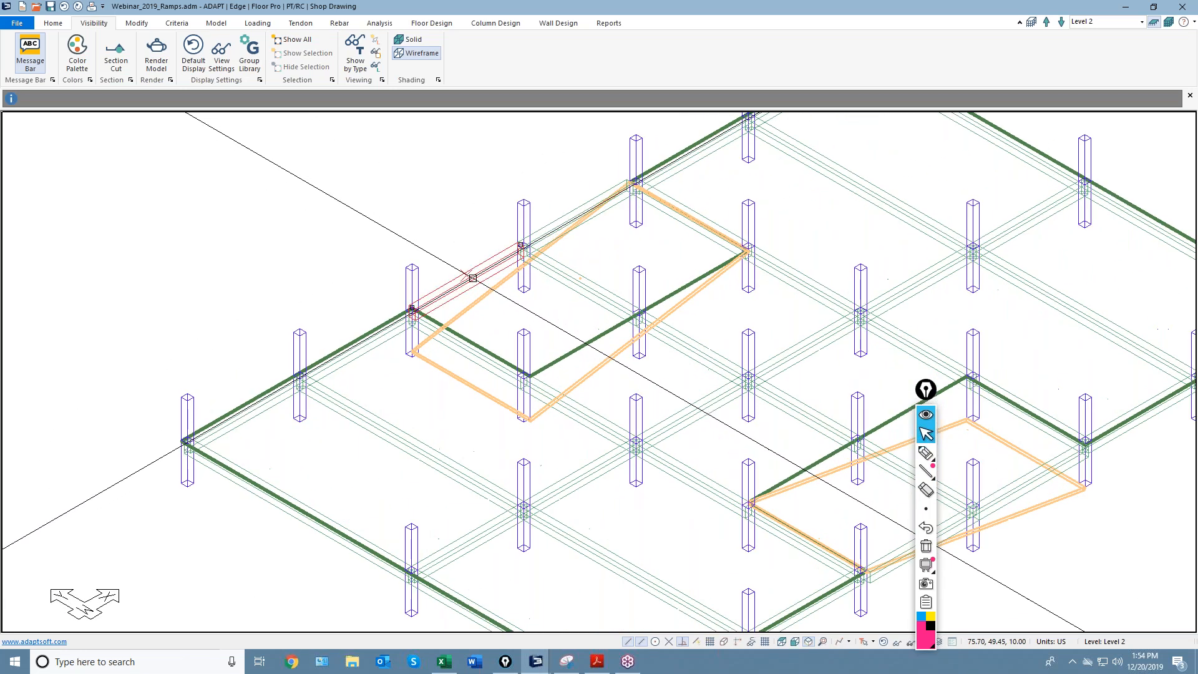
pyautogui.scroll(-2, 552, 274)
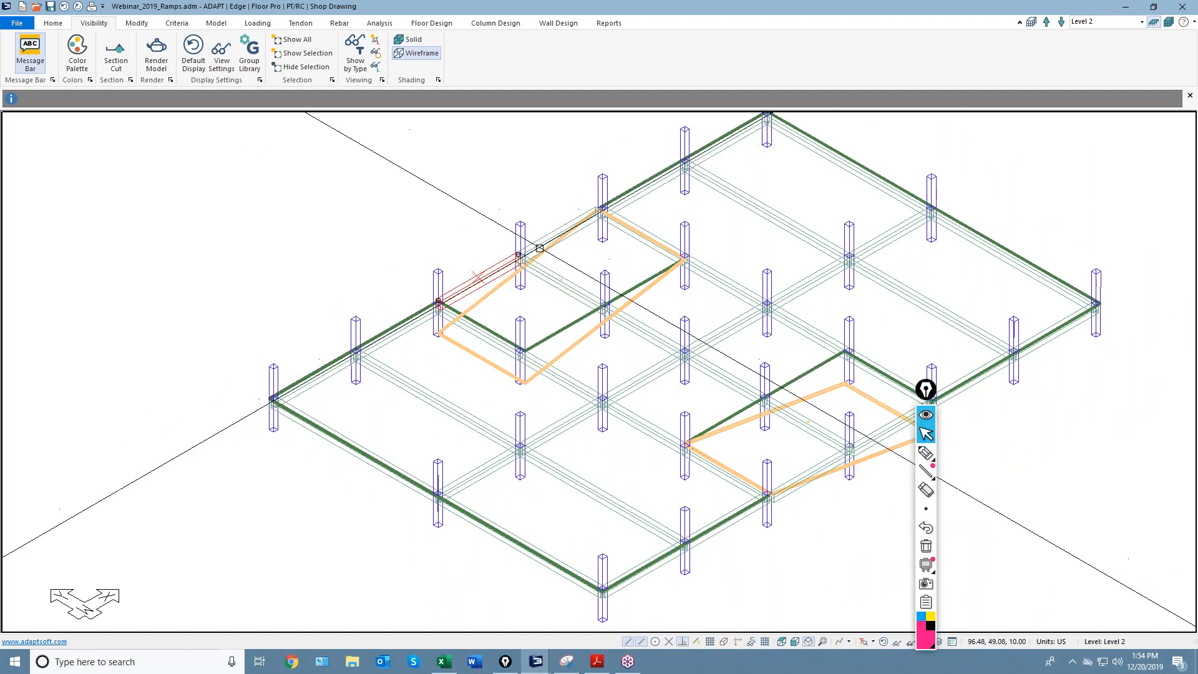
pyautogui.scroll(-1, 460, 269)
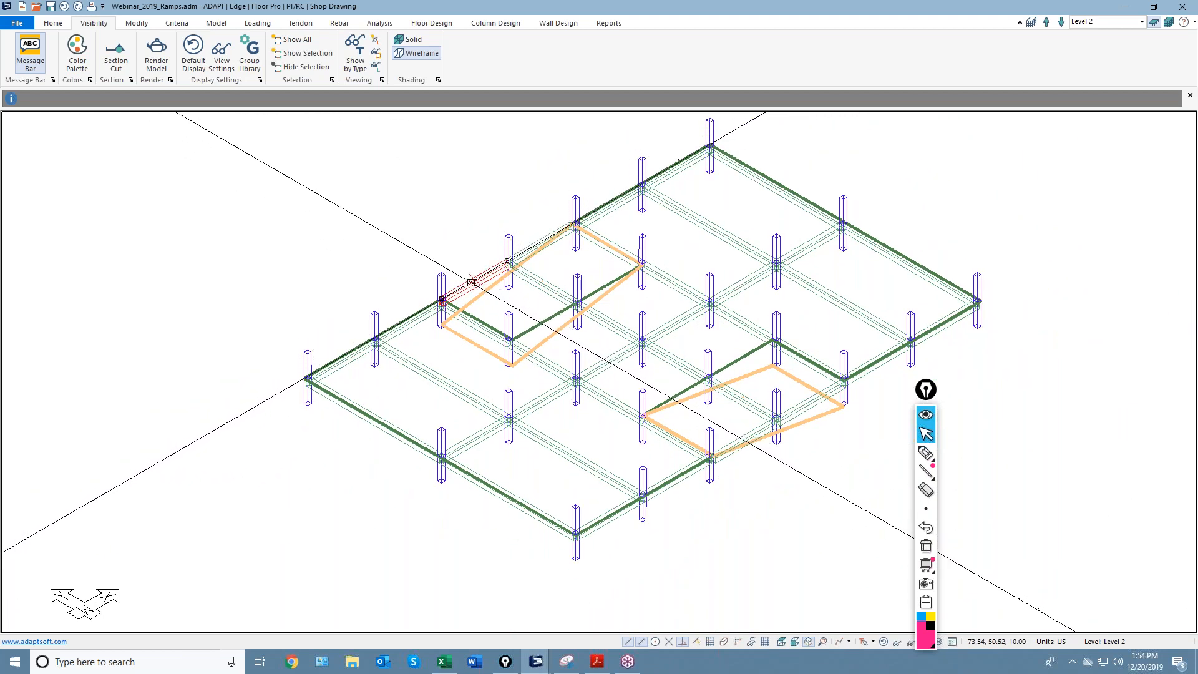
# Select the three beams at the lower-right ramp and apply Connect Ramp.
pyautogui.click(218, 23)
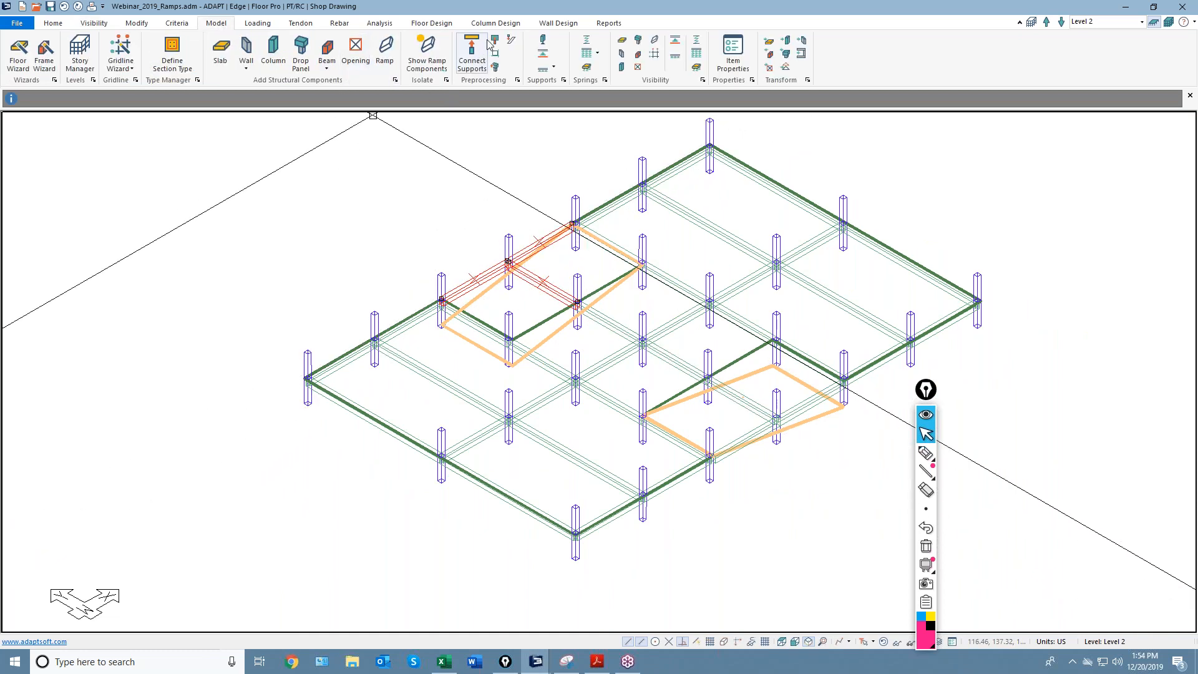
pyautogui.click(511, 40)
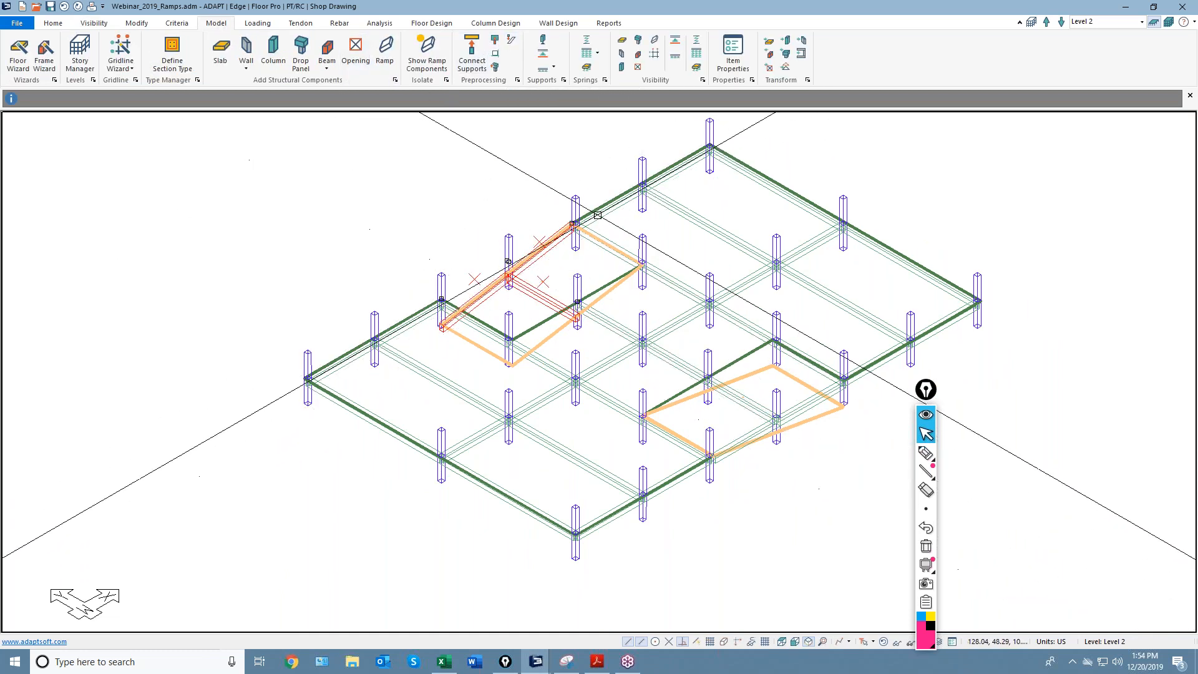
pyautogui.scroll(2, 748, 405)
pyautogui.click(748, 405)
pyautogui.keyDown('ctrl'); pyautogui.click(829, 402); pyautogui.keyUp('ctrl')
pyautogui.keyDown('ctrl'); pyautogui.click(747, 438); pyautogui.keyUp('ctrl')
pyautogui.click(511, 40)
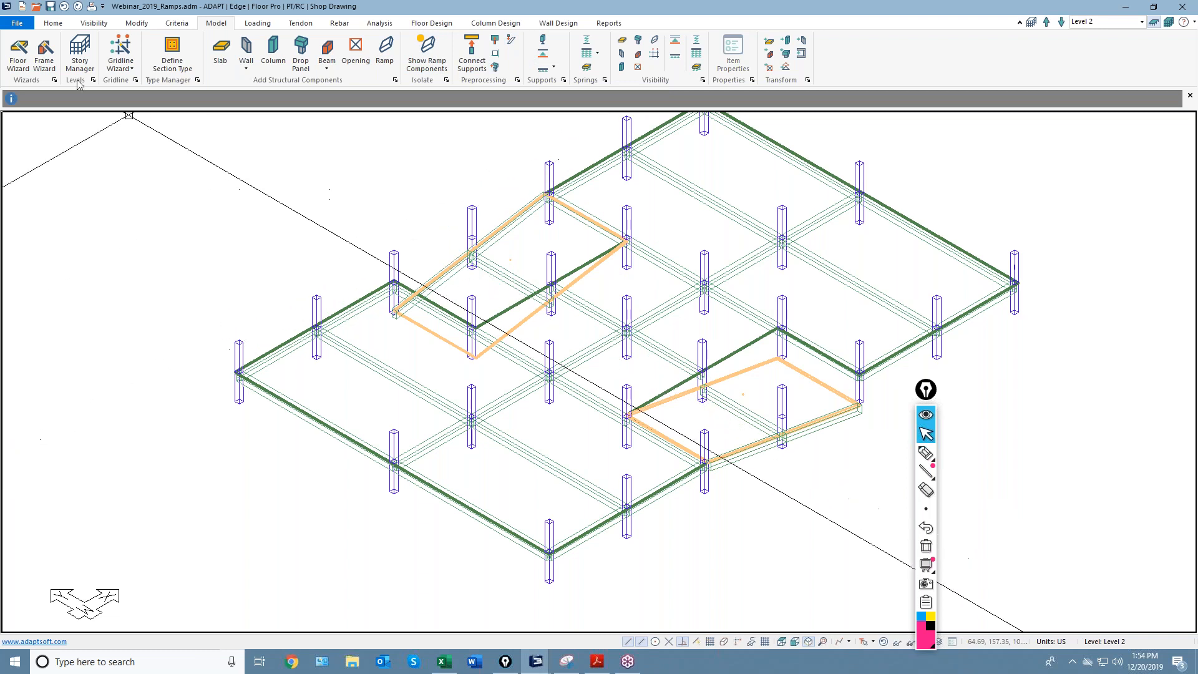
# Render the model as a shaded solid in ADAPT Solid Modeling.
pyautogui.click(135, 23)
pyautogui.click(94, 23)
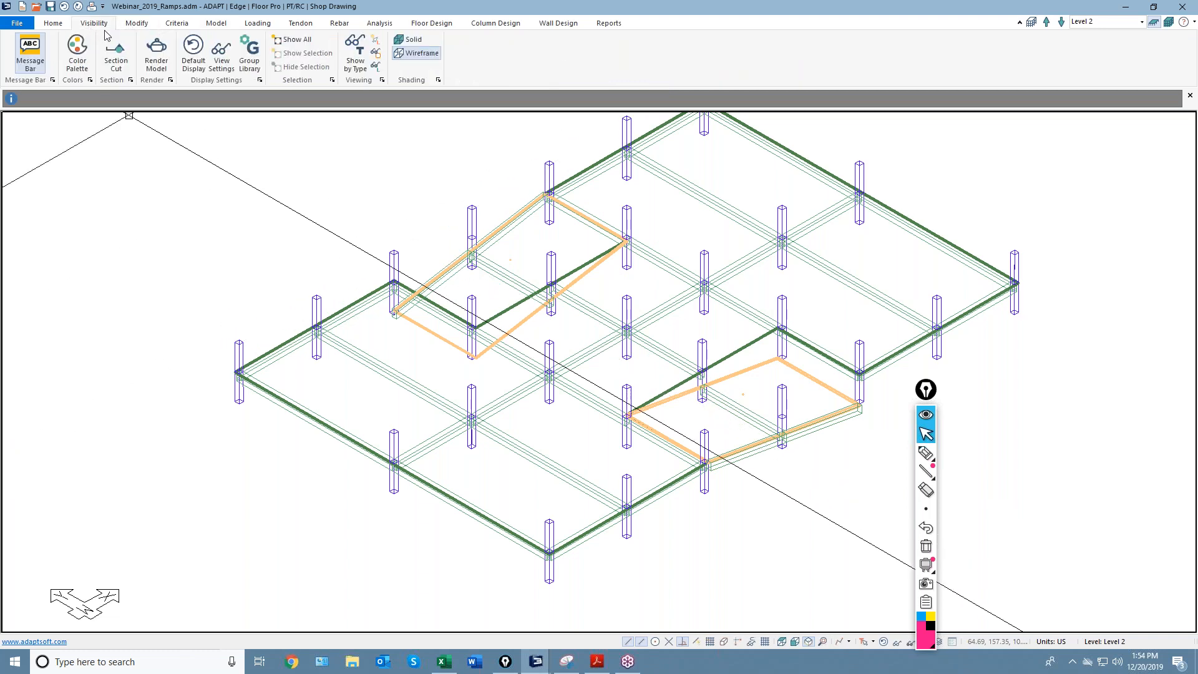
pyautogui.click(152, 55)
# Orbit and zoom the rendered slab-and-column model, then close ADAPT Solid Modeling.
pyautogui.moveTo(260, 224)
pyautogui.mouseDown()
pyautogui.moveTo(272, 200)
pyautogui.moveTo(336, 292)
pyautogui.moveTo(658, 407)
pyautogui.moveTo(617, 450)
pyautogui.moveTo(625, 422)
pyautogui.moveTo(670, 431)
pyautogui.moveTo(708, 414)
pyautogui.moveTo(682, 401)
pyautogui.moveTo(679, 433)
pyautogui.moveTo(487, 449)
pyautogui.moveTo(476, 386)
pyautogui.mouseUp()
pyautogui.scroll(5, 477, 385)
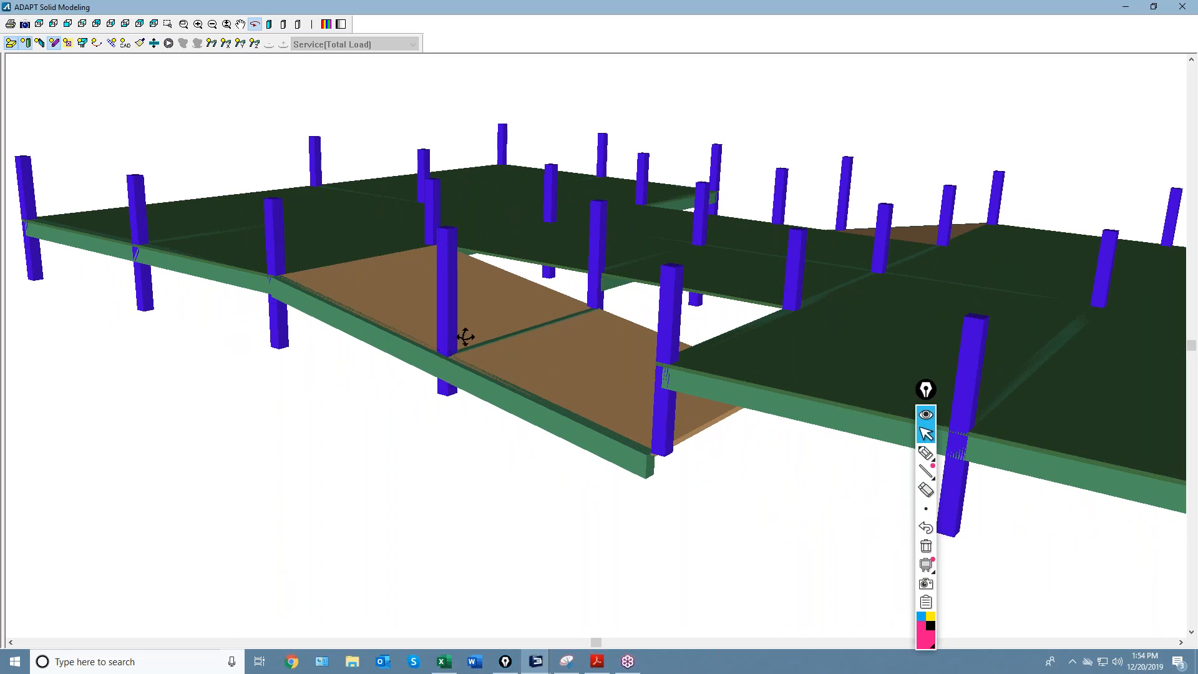
pyautogui.scroll(-5, 423, 396)
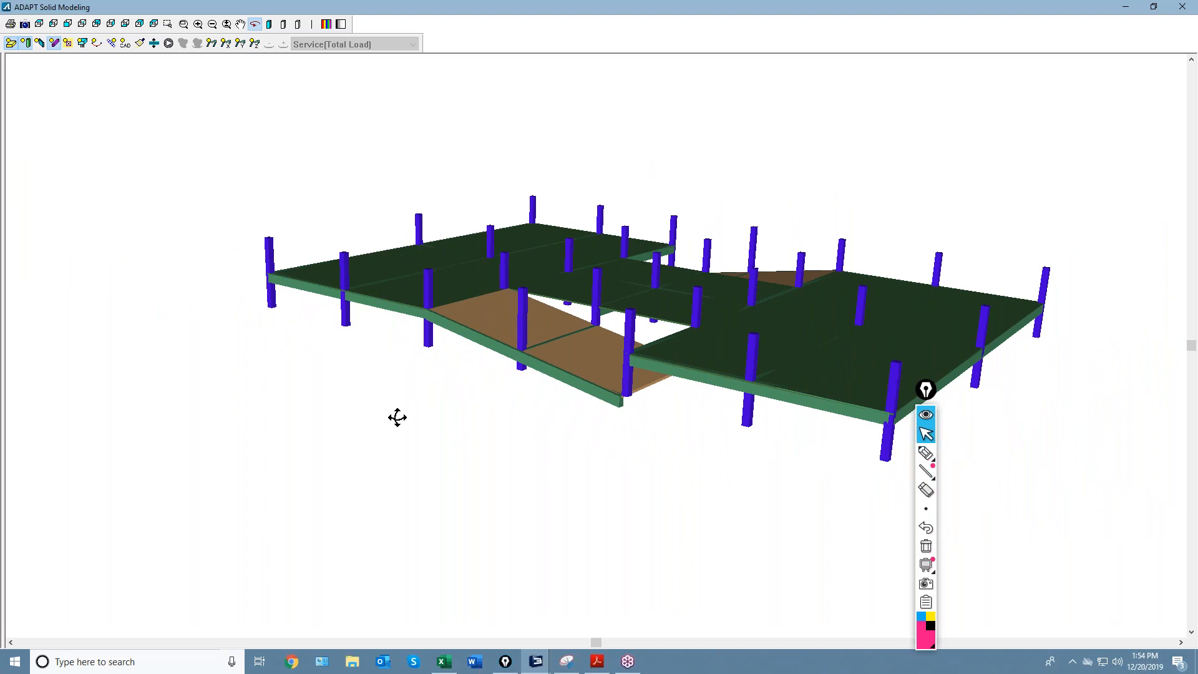
pyautogui.scroll(-2, 390, 408)
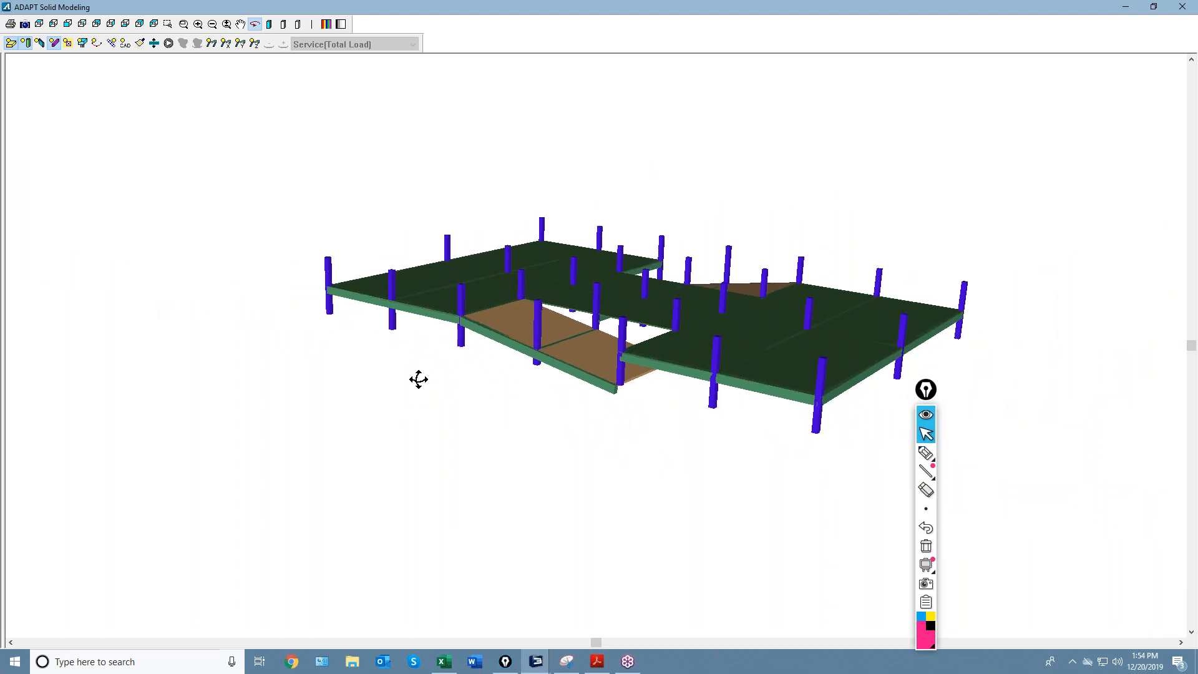
pyautogui.moveTo(503, 395); pyautogui.dragTo(530, 365)
pyautogui.moveTo(695, 246); pyautogui.dragTo(665, 371)
pyautogui.click(1181, 7)
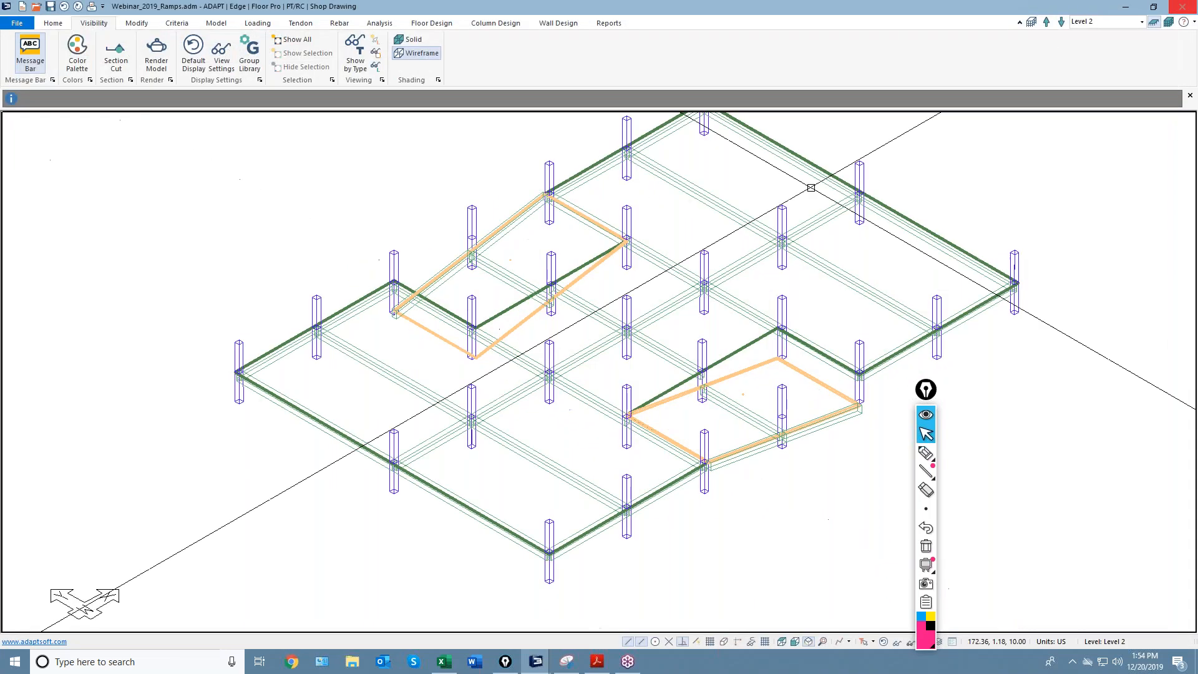
# Show the Level 2 grid in Top view, mark it up with pen annotations, then clear them.
pyautogui.click(780, 643)
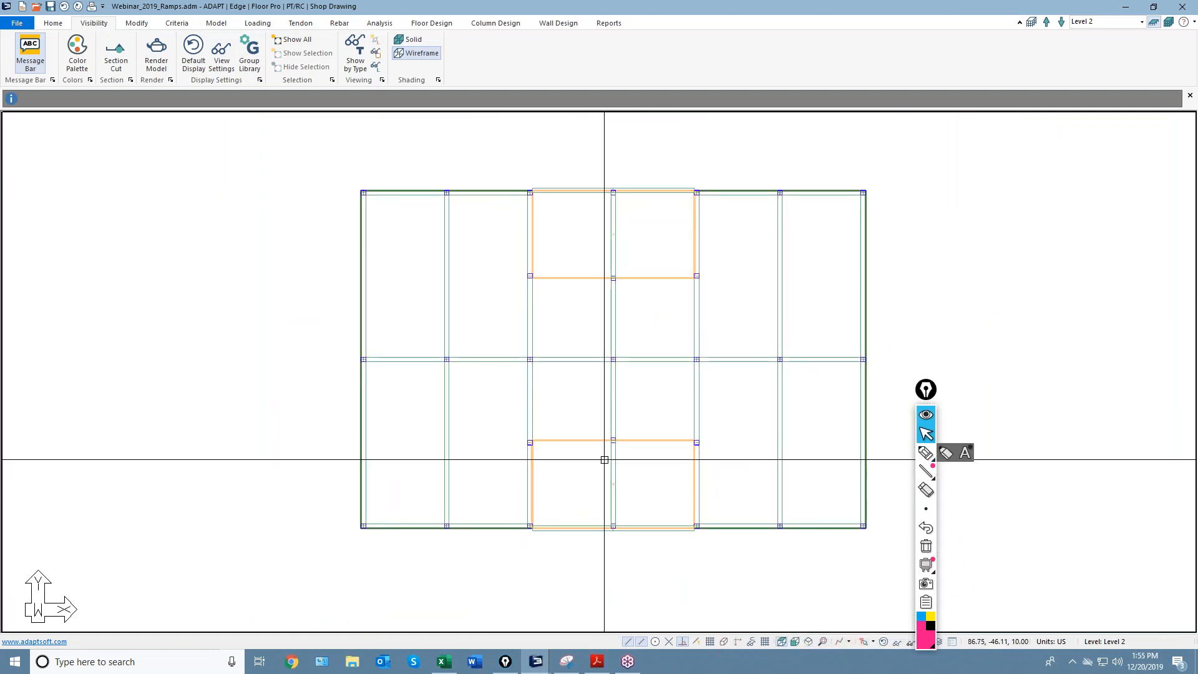
pyautogui.click(926, 453)
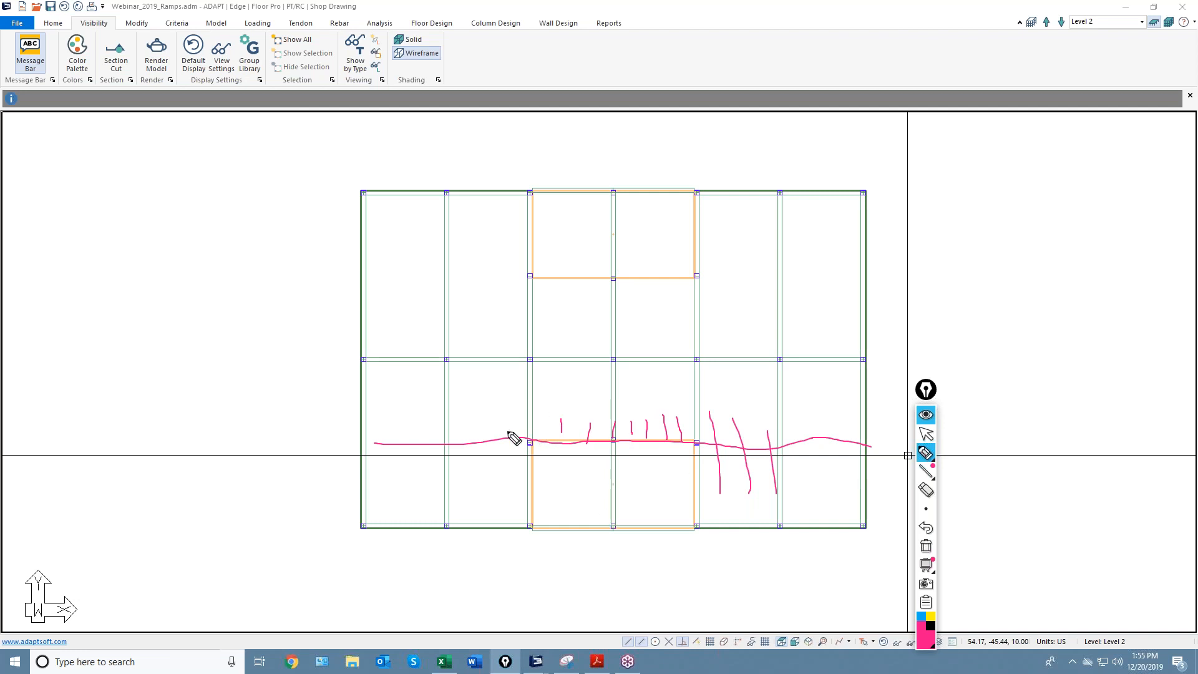
pyautogui.scroll(4, 576, 486)
pyautogui.scroll(1, 575, 499)
pyautogui.scroll(-5, 620, 480)
pyautogui.click(926, 433)
pyautogui.click(926, 545)
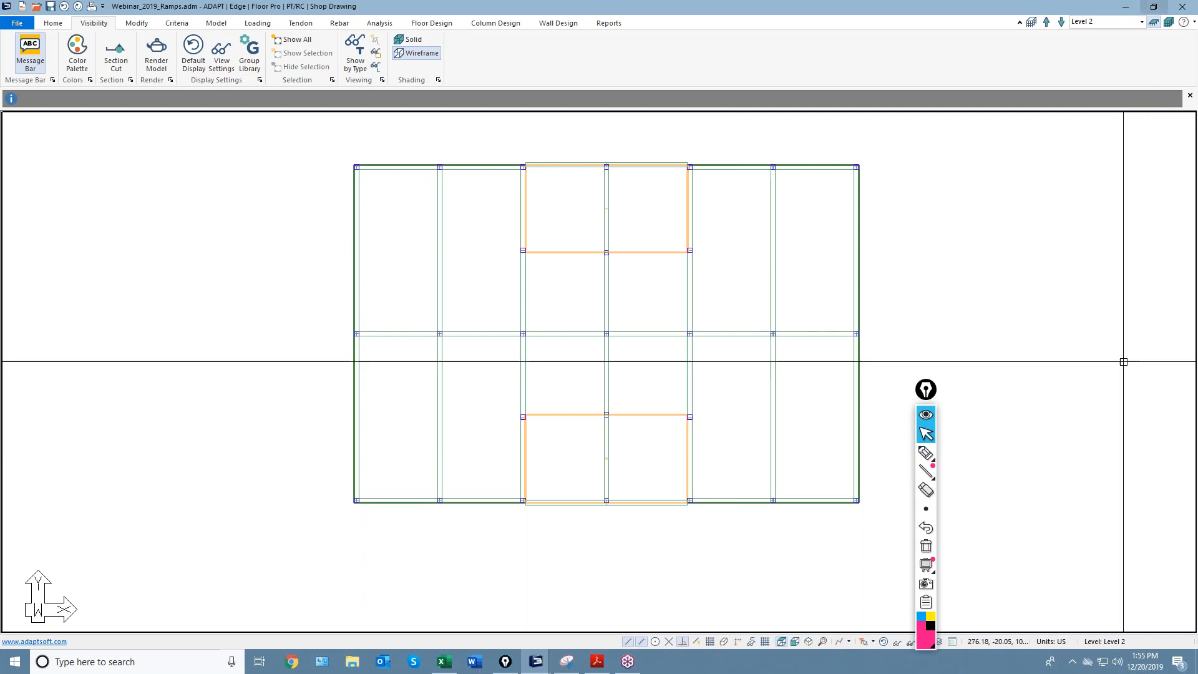
# Shift the floor plan upward and bring the Webinar2019_Demo1 model to the front.
pyautogui.moveTo(572, 599); pyautogui.dragTo(573, 566, button='middle')
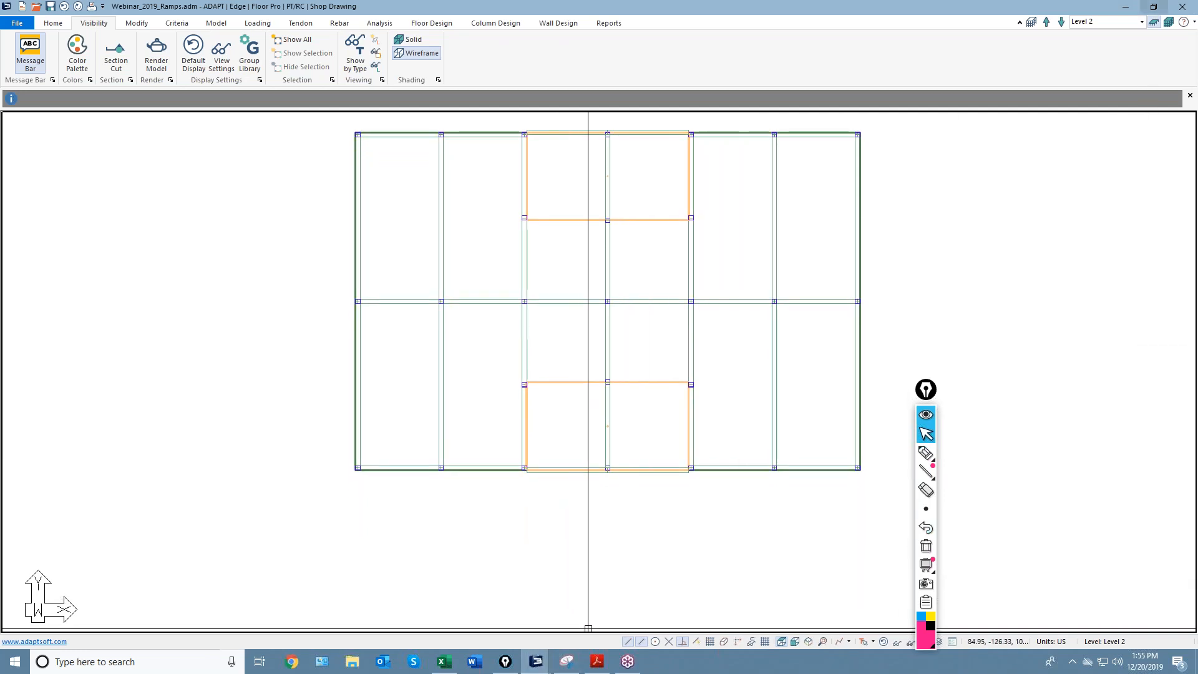
pyautogui.moveTo(536, 661)
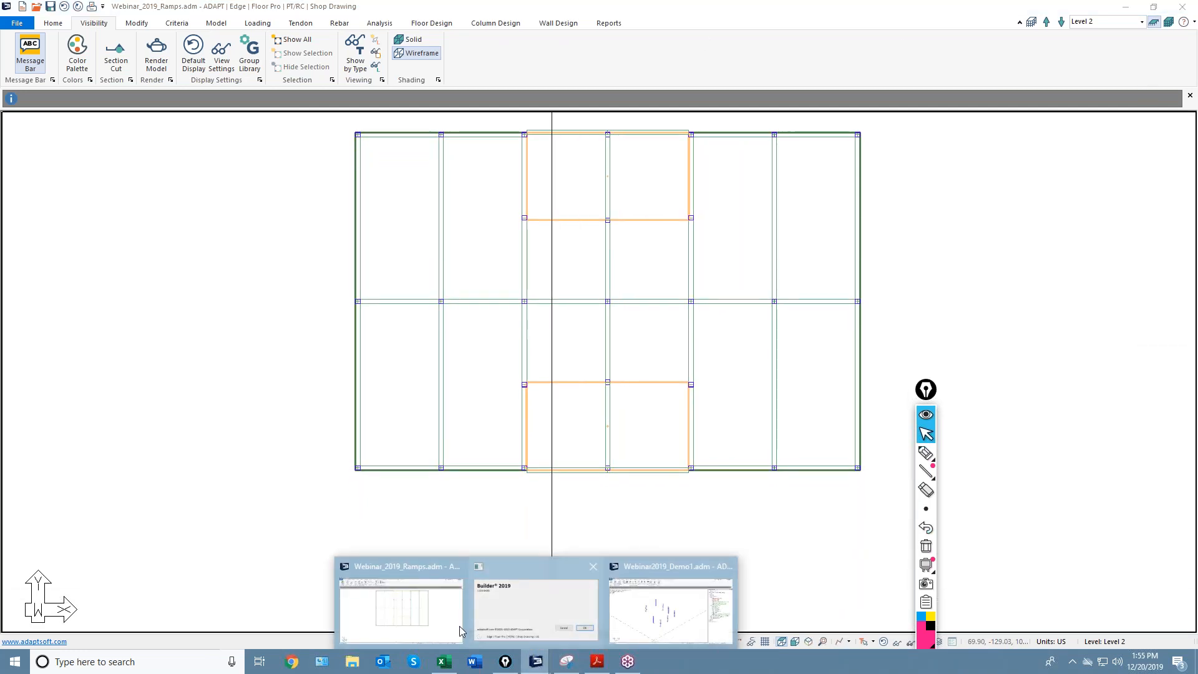
pyautogui.click(612, 634)
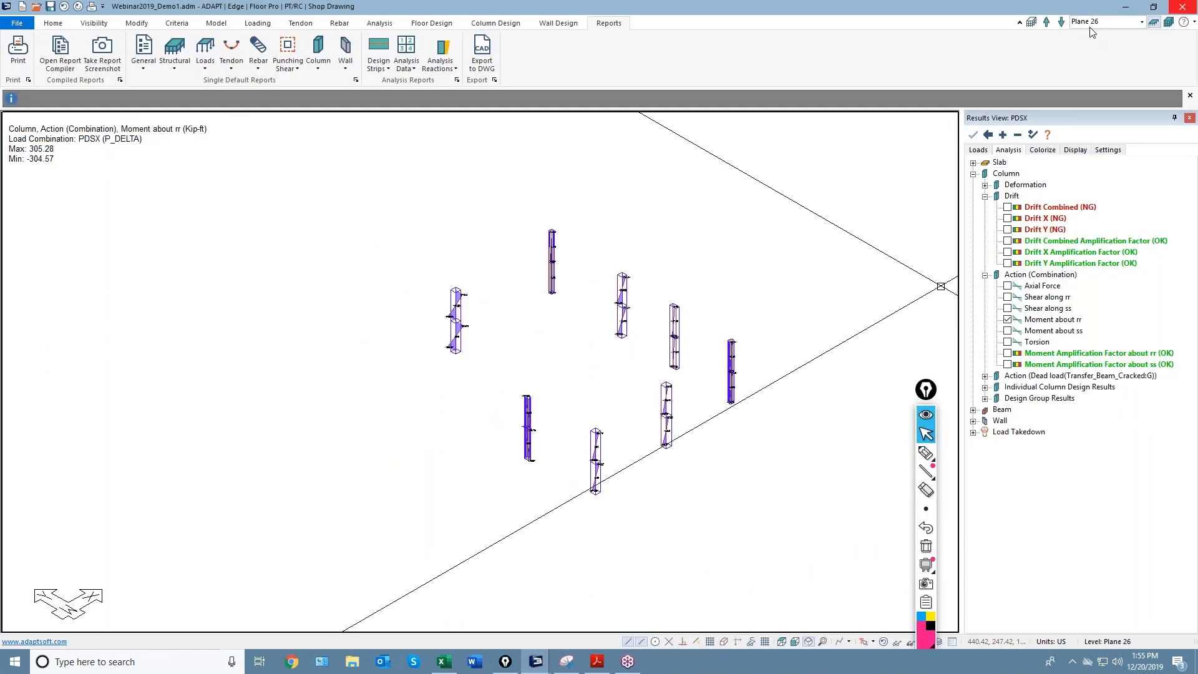
# Redraw the Webinar2019_Demo1 model and hide the column Moment about rr diagrams.
pyautogui.click(881, 641)
pyautogui.moveTo(684, 508); pyautogui.dragTo(625, 539, button='middle')
pyautogui.scroll(4, 509, 492)
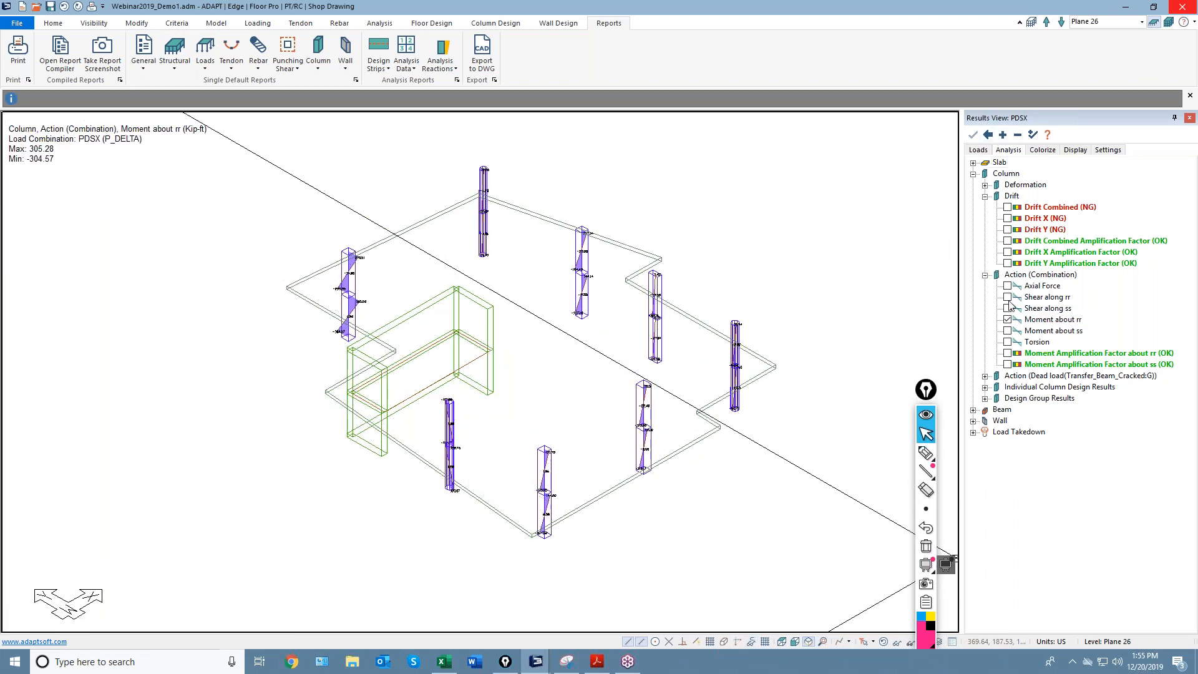
pyautogui.click(999, 151)
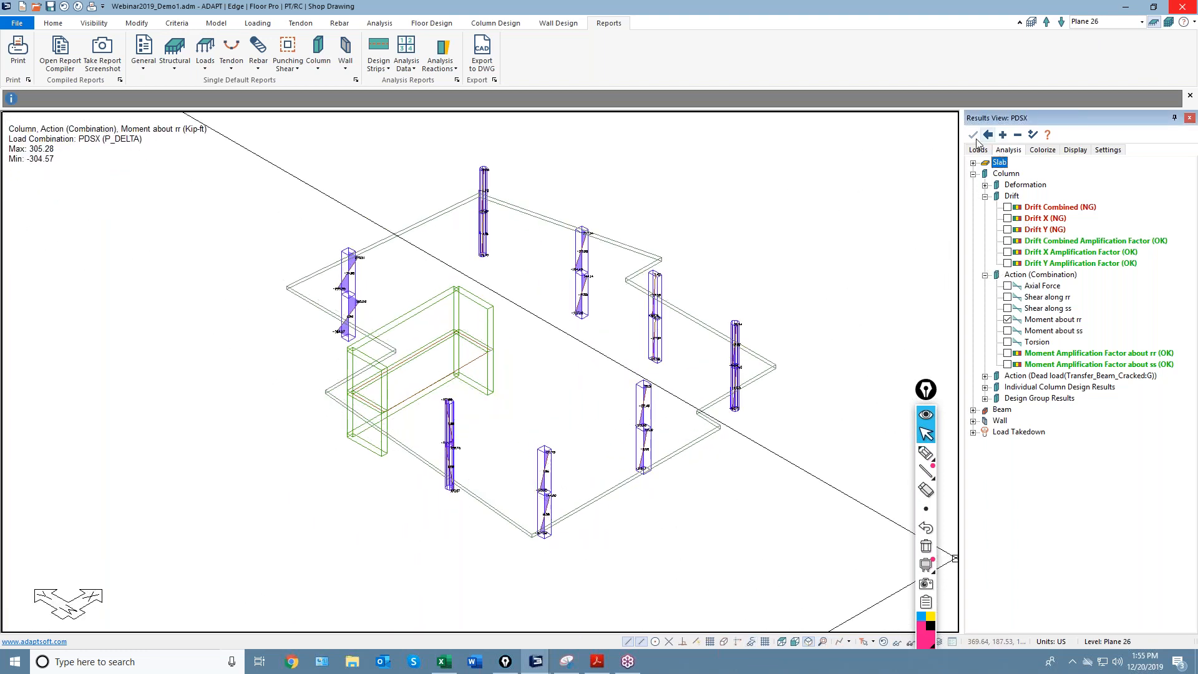
pyautogui.click(1007, 321)
# View Plane 26's slab outline, columns and walls from directly above, recentred in plan.
pyautogui.moveTo(668, 493); pyautogui.dragTo(700, 500, button='middle')
pyautogui.scroll(3, 607, 410)
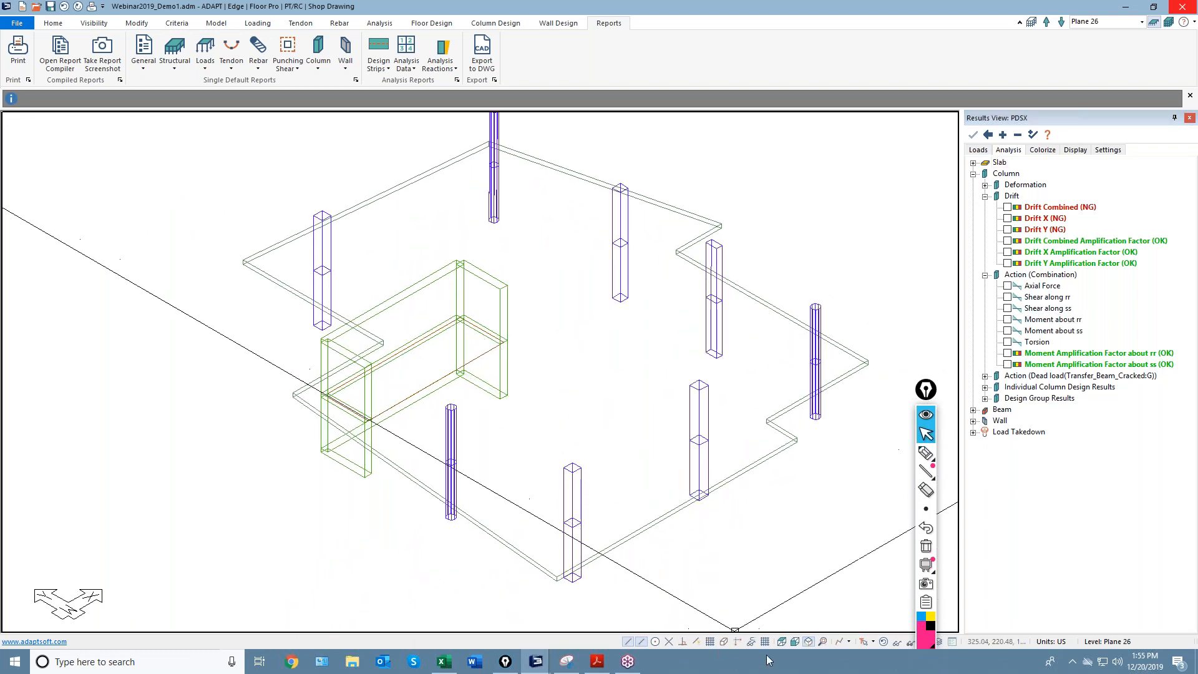
pyautogui.click(782, 642)
pyautogui.scroll(-3, 547, 393)
pyautogui.moveTo(446, 473); pyautogui.dragTo(521, 425, button='middle')
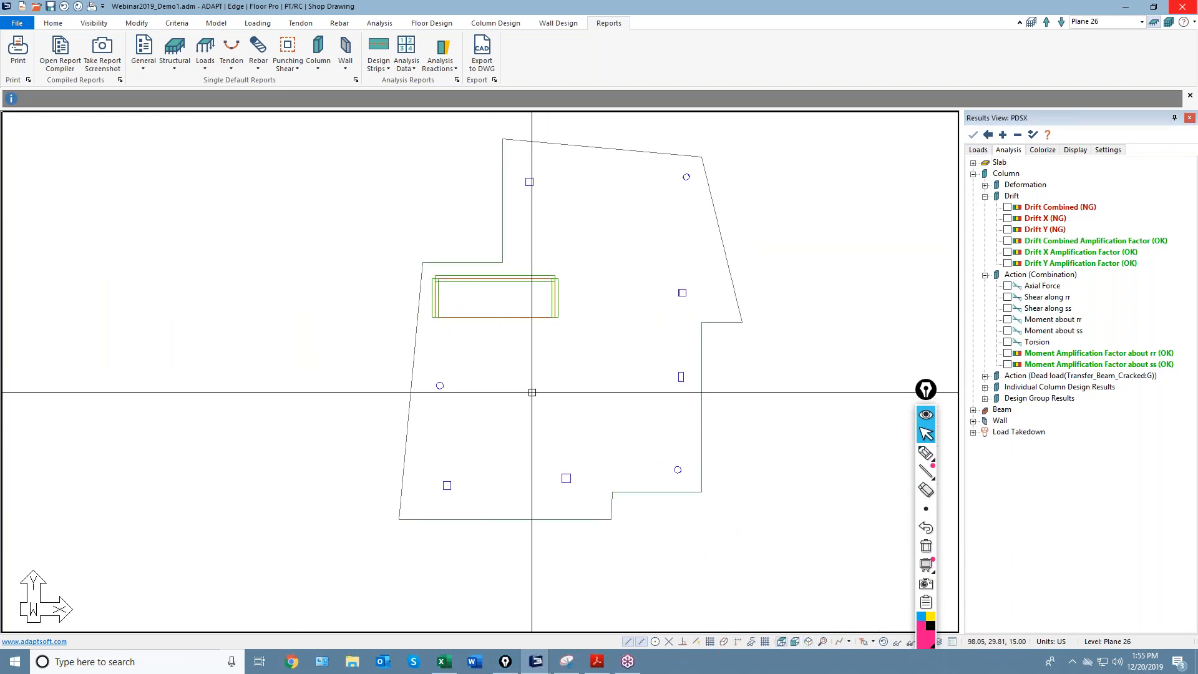
pyautogui.click(431, 23)
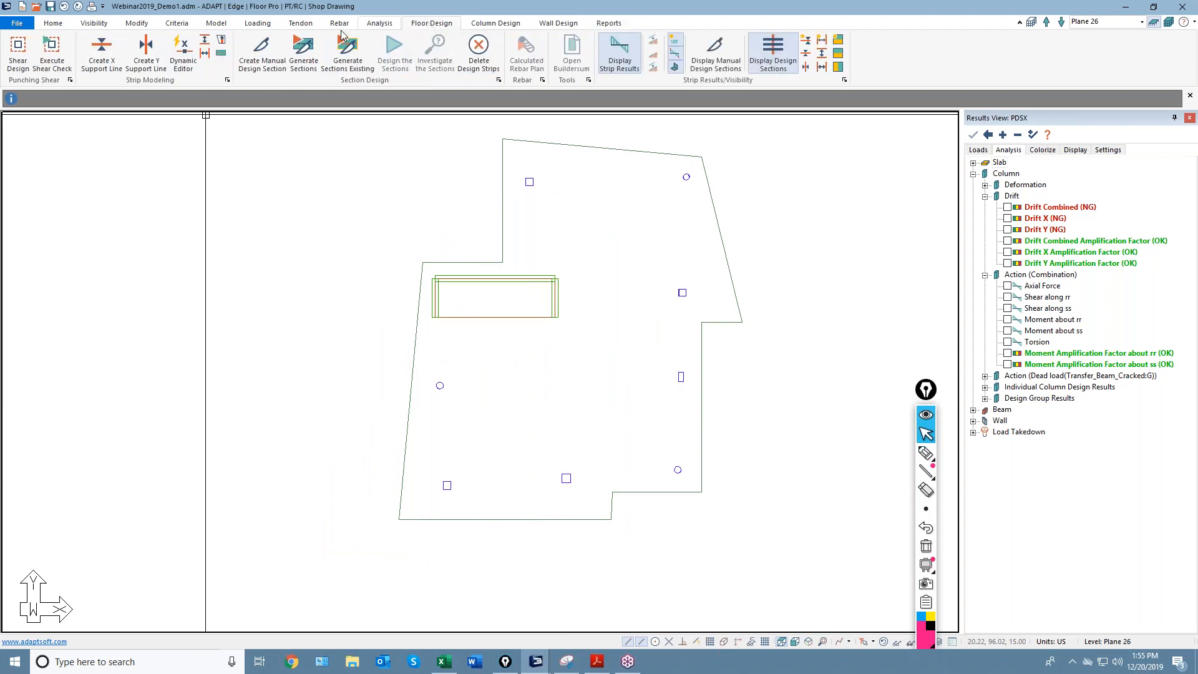
# Open the shear design criteria and highlight the critical-sections-outside-zone option and column square.
pyautogui.click(18, 53)
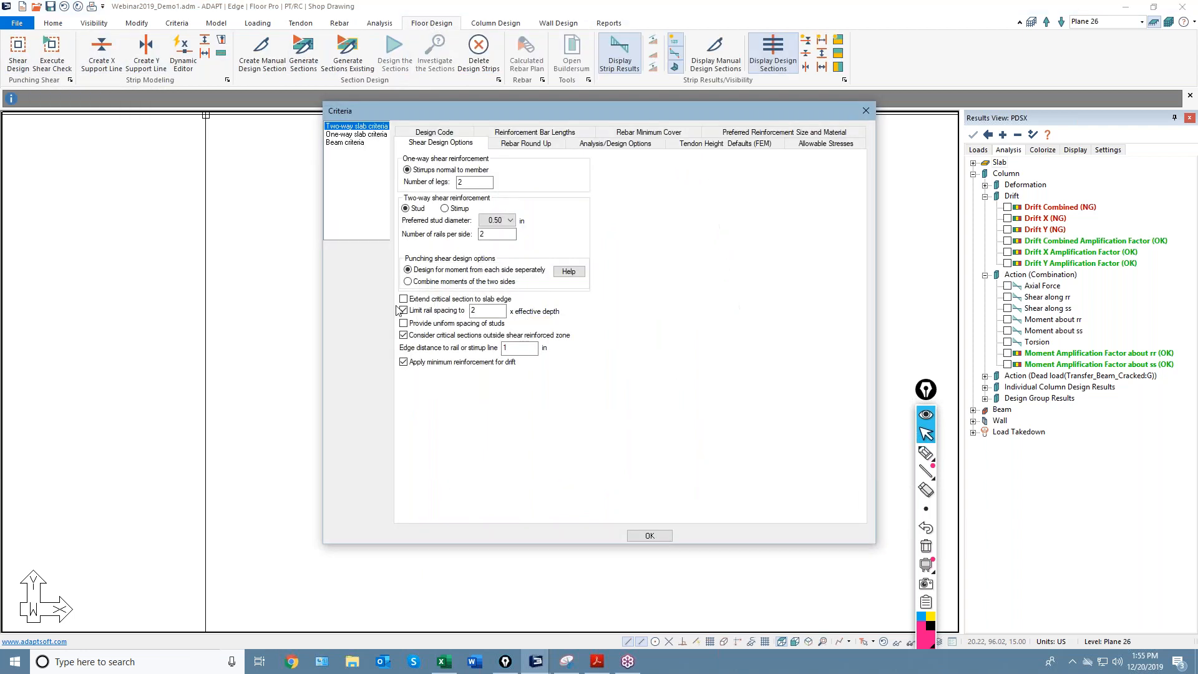
pyautogui.click(926, 453)
pyautogui.moveTo(603, 336); pyautogui.dragTo(575, 342)
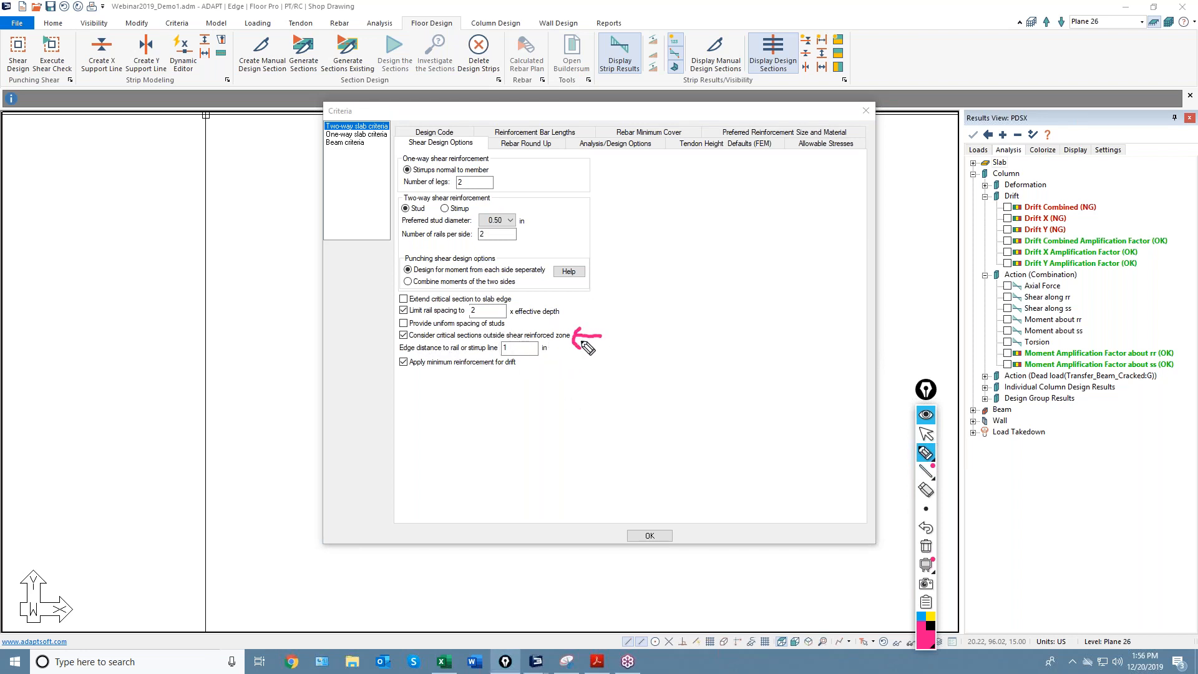
pyautogui.moveTo(700, 314)
pyautogui.mouseDown()
pyautogui.moveTo(700, 329)
pyautogui.moveTo(724, 340)
pyautogui.moveTo(734, 308)
pyautogui.moveTo(700, 307)
pyautogui.mouseUp()
pyautogui.moveTo(674, 257)
pyautogui.mouseDown()
pyautogui.moveTo(709, 257)
pyautogui.moveTo(769, 285)
pyautogui.moveTo(792, 347)
pyautogui.moveTo(738, 381)
pyautogui.moveTo(671, 378)
pyautogui.moveTo(635, 272)
pyautogui.moveTo(687, 258)
pyautogui.mouseUp()
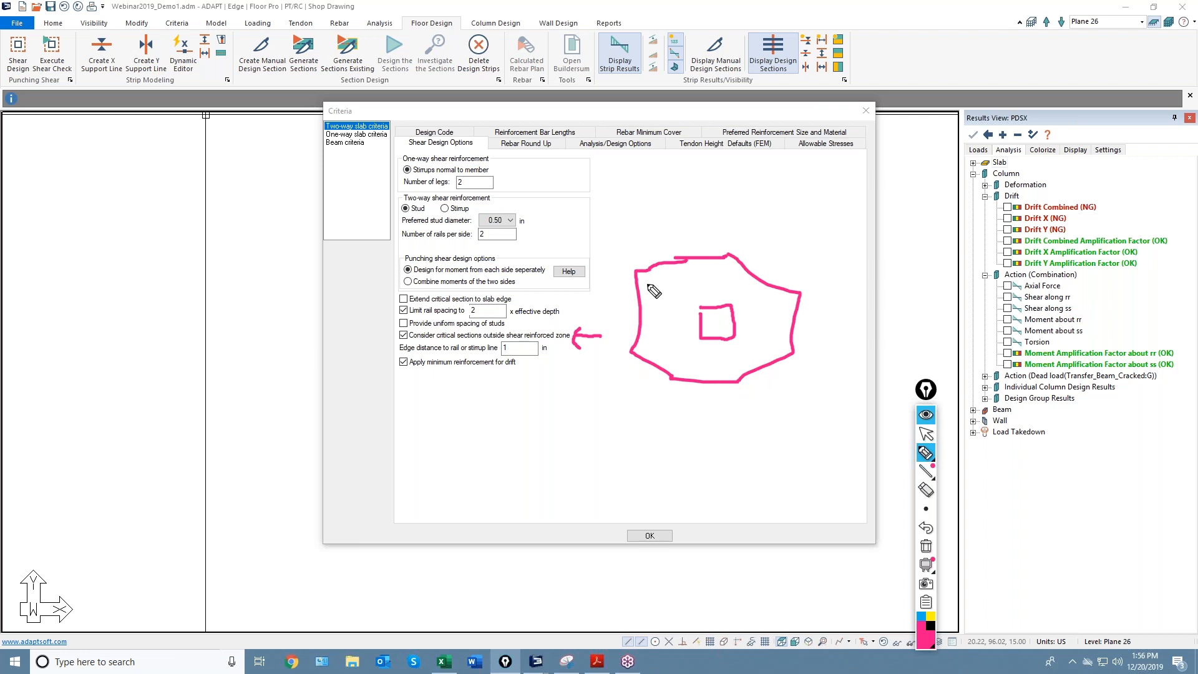
# Finish sketching the outer critical-section outline, then erase all the annotations.
pyautogui.moveTo(672, 284)
pyautogui.mouseDown()
pyautogui.moveTo(674, 354)
pyautogui.moveTo(754, 361)
pyautogui.moveTo(744, 284)
pyautogui.moveTo(660, 286)
pyautogui.mouseUp()
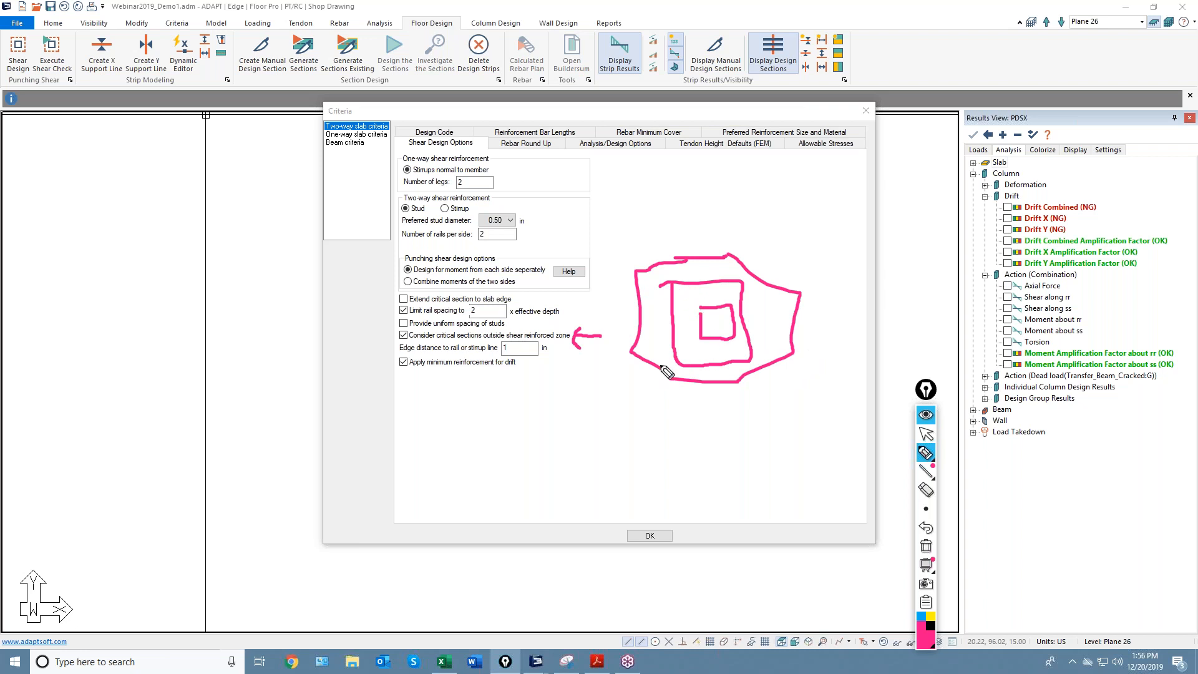
pyautogui.moveTo(689, 393)
pyautogui.mouseDown()
pyautogui.moveTo(780, 317)
pyautogui.moveTo(658, 275)
pyautogui.moveTo(661, 390)
pyautogui.moveTo(783, 353)
pyautogui.moveTo(709, 289)
pyautogui.mouseUp()
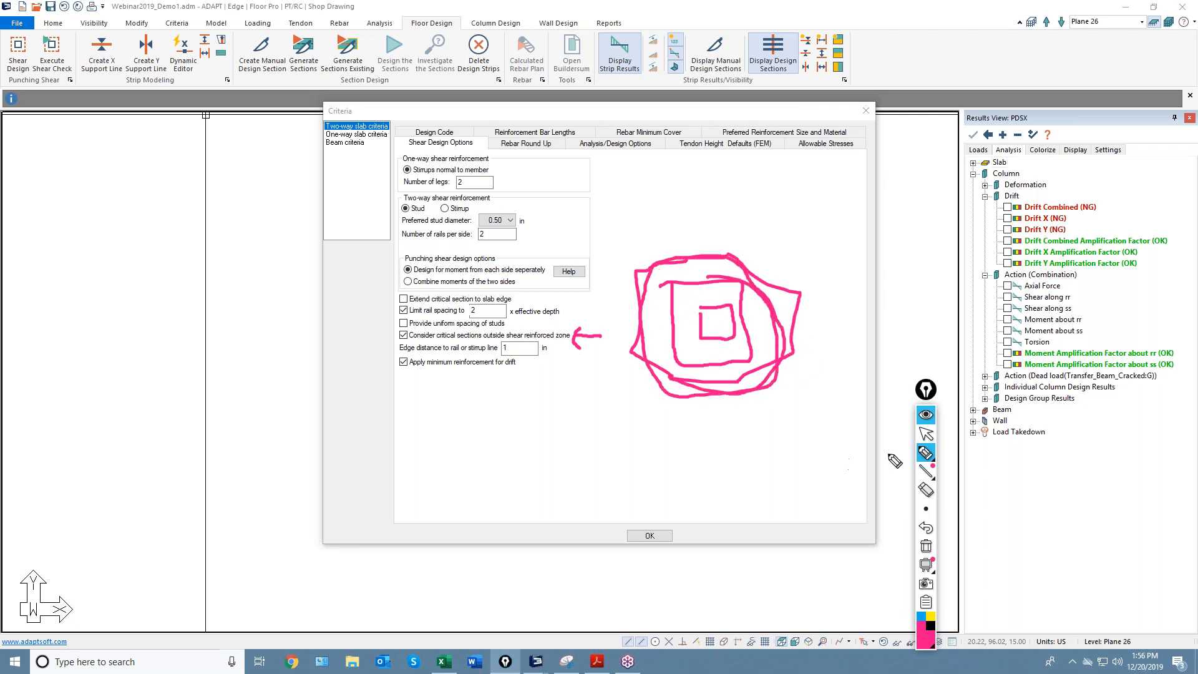
pyautogui.click(926, 434)
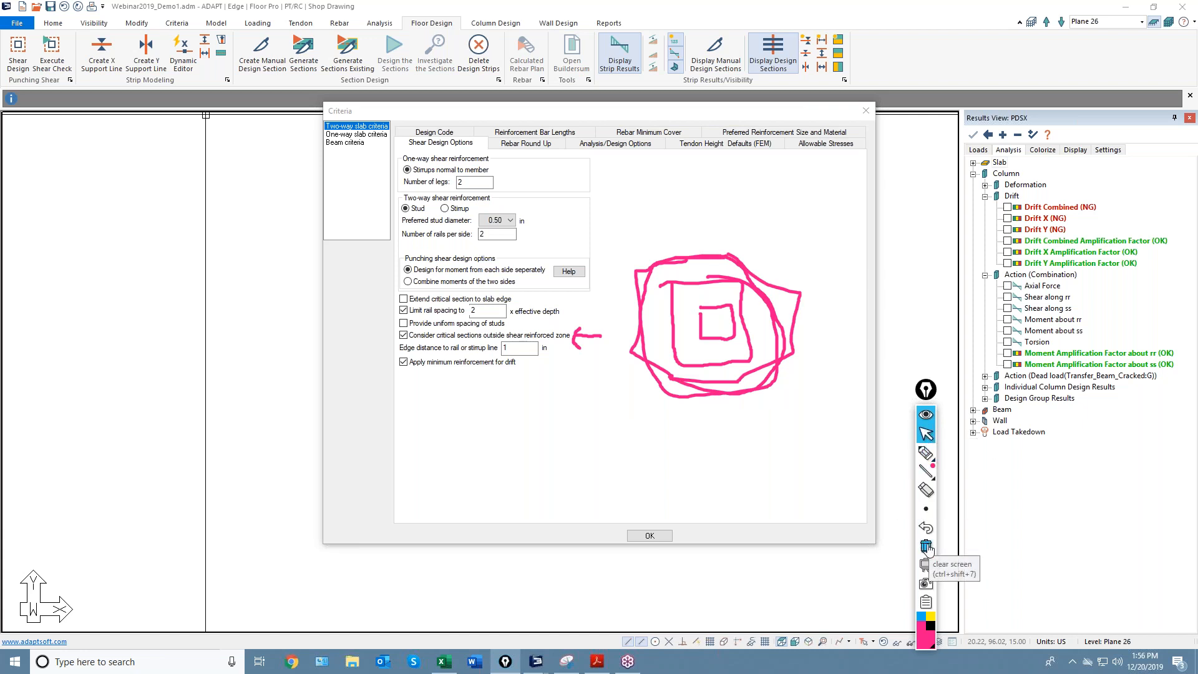
pyautogui.click(926, 547)
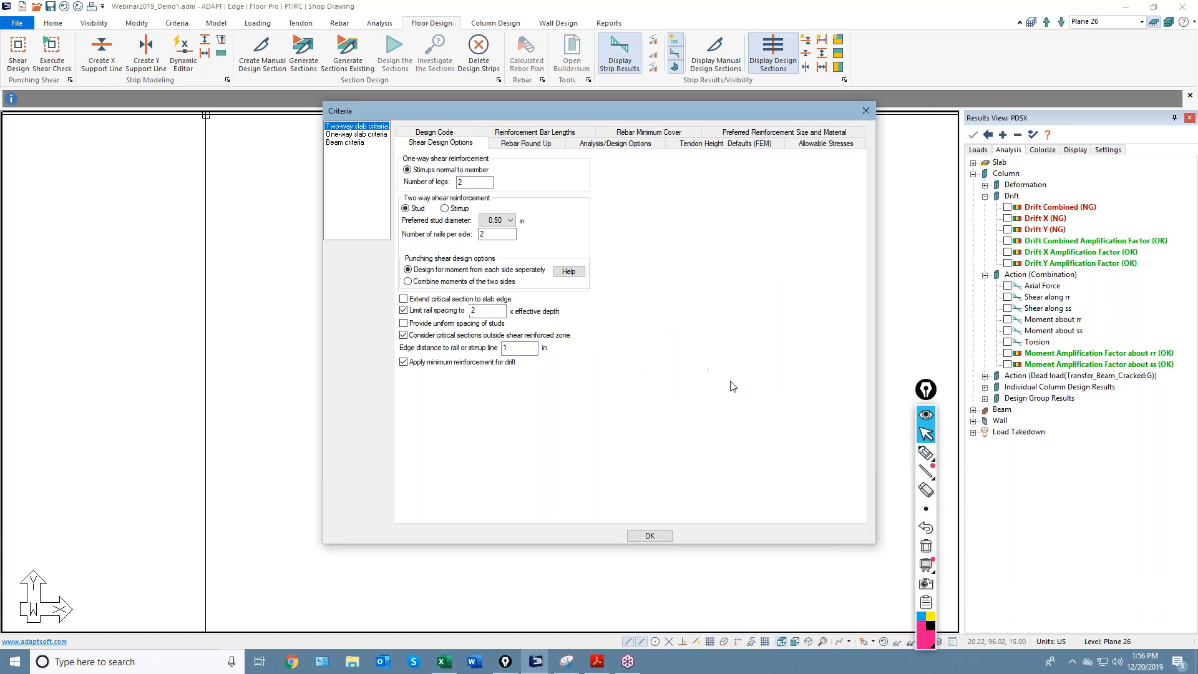
pyautogui.click(926, 452)
pyautogui.moveTo(684, 314)
pyautogui.mouseDown()
pyautogui.moveTo(739, 359)
pyautogui.moveTo(736, 307)
pyautogui.moveTo(680, 305)
pyautogui.mouseUp()
pyautogui.moveTo(725, 181); pyautogui.dragTo(731, 288)
pyautogui.moveTo(687, 179)
pyautogui.mouseDown()
pyautogui.moveTo(689, 288)
pyautogui.moveTo(833, 298)
pyautogui.mouseUp()
pyautogui.moveTo(757, 336); pyautogui.dragTo(838, 334)
pyautogui.moveTo(738, 367); pyautogui.dragTo(742, 445)
pyautogui.moveTo(682, 373); pyautogui.dragTo(681, 452)
pyautogui.moveTo(660, 307); pyautogui.dragTo(582, 320)
pyautogui.moveTo(671, 349); pyautogui.dragTo(591, 355)
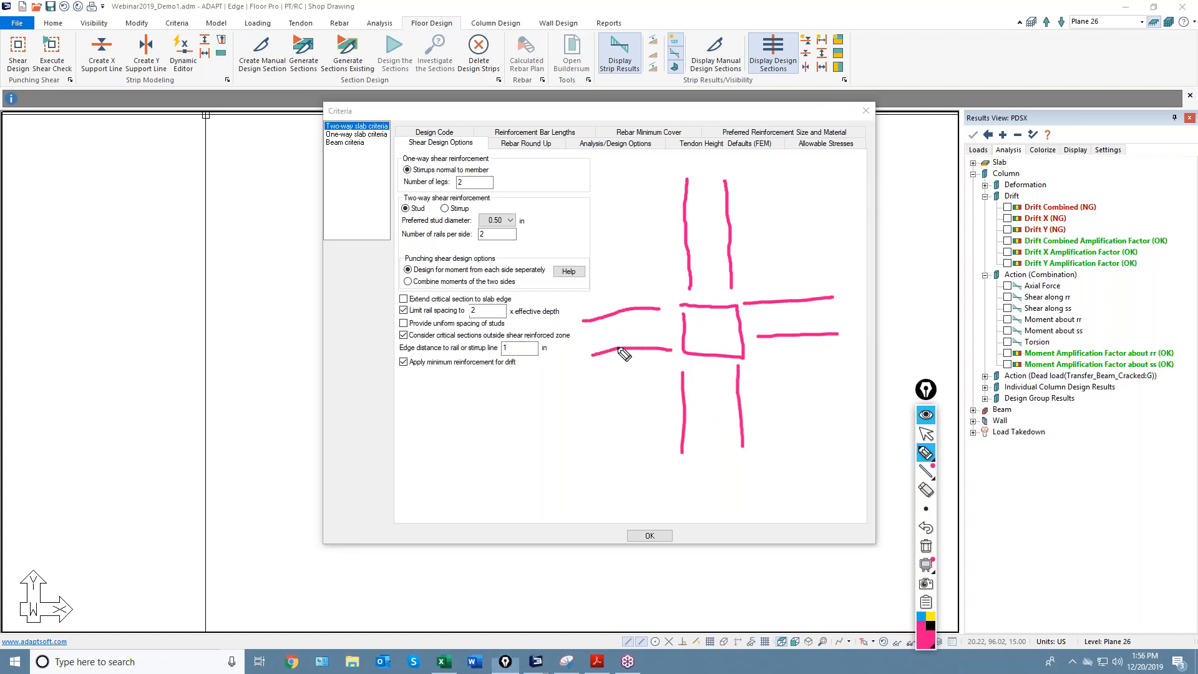
pyautogui.moveTo(675, 171)
pyautogui.mouseDown()
pyautogui.moveTo(724, 167)
pyautogui.moveTo(781, 216)
pyautogui.moveTo(827, 273)
pyautogui.moveTo(846, 330)
pyautogui.moveTo(762, 428)
pyautogui.moveTo(689, 453)
pyautogui.moveTo(591, 355)
pyautogui.moveTo(634, 242)
pyautogui.moveTo(677, 178)
pyautogui.mouseUp()
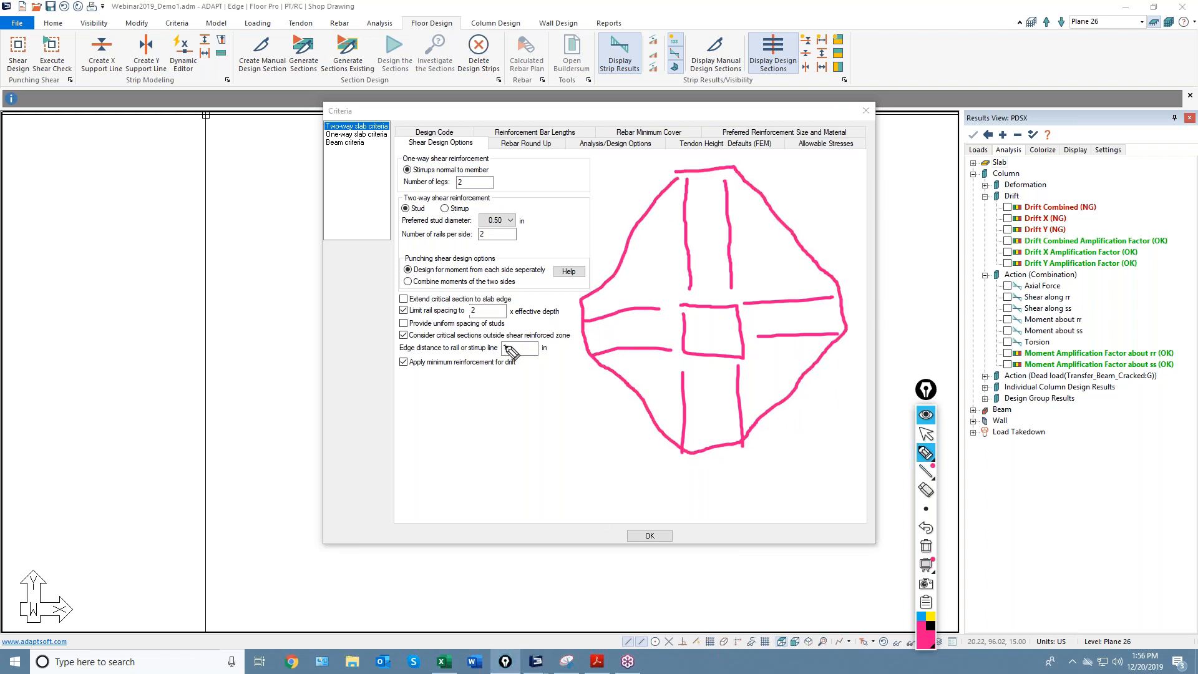
pyautogui.moveTo(398, 333); pyautogui.dragTo(389, 343)
pyautogui.moveTo(737, 298)
pyautogui.mouseDown()
pyautogui.moveTo(732, 254)
pyautogui.moveTo(721, 270)
pyautogui.moveTo(733, 279)
pyautogui.mouseUp()
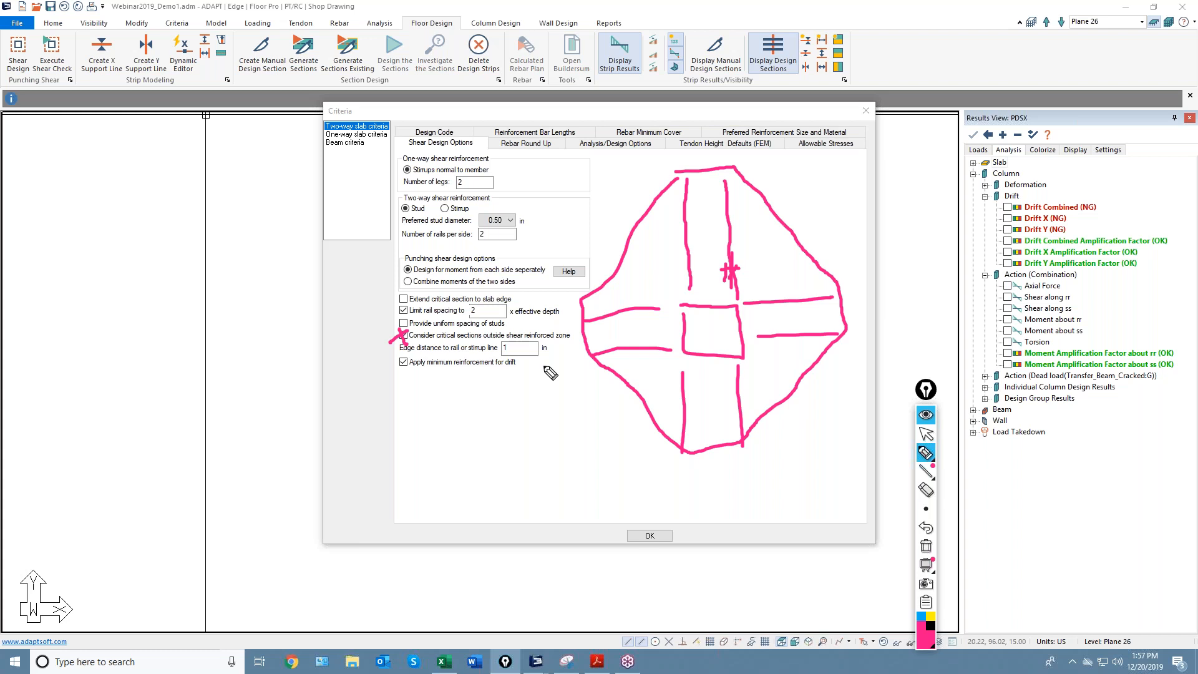
pyautogui.click(926, 433)
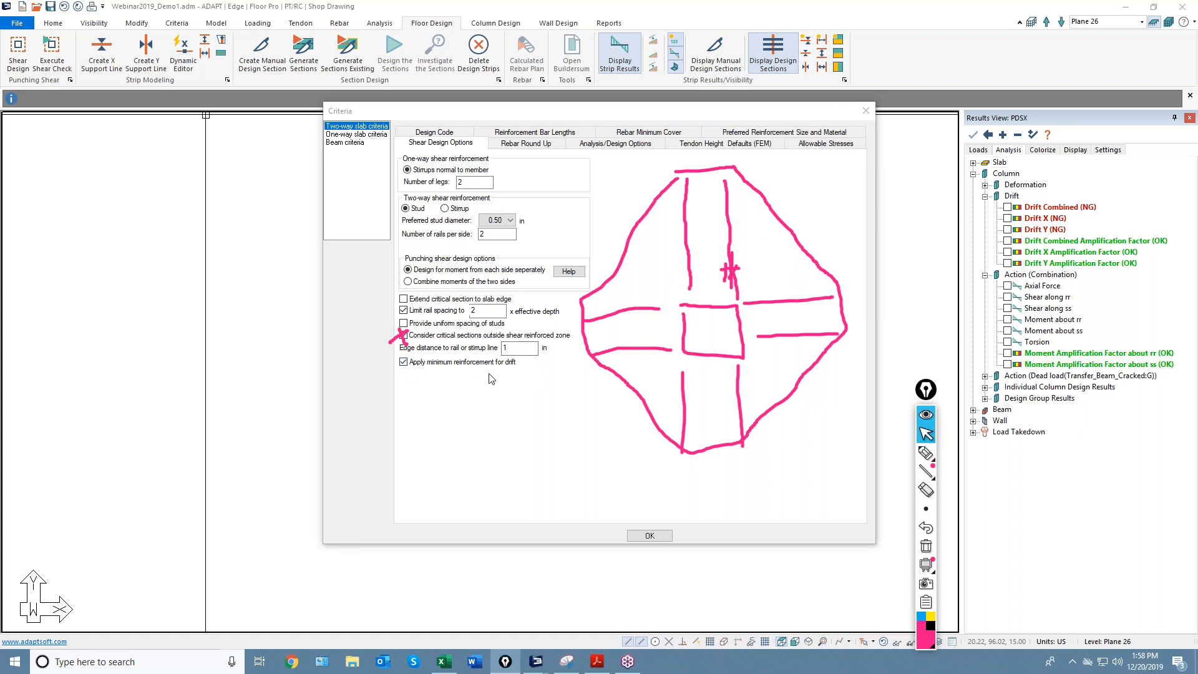
pyautogui.click(403, 362)
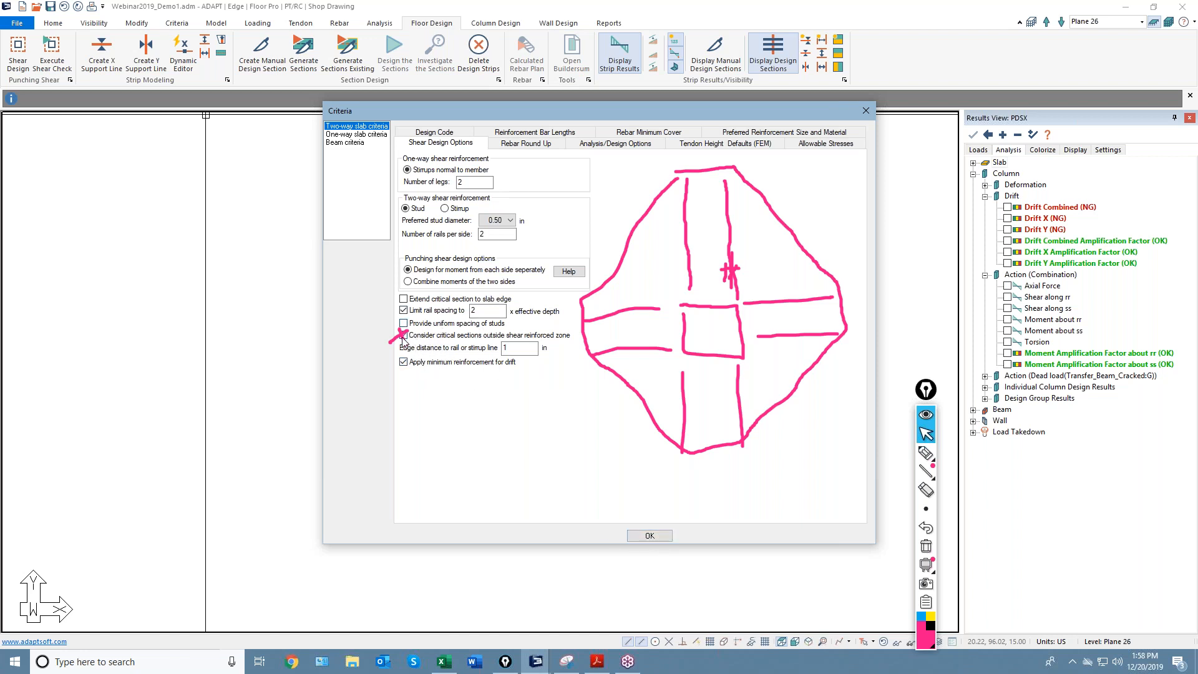
# Accept the Criteria settings and clear the pink markup from the Plane 26 slab plan.
pyautogui.click(642, 537)
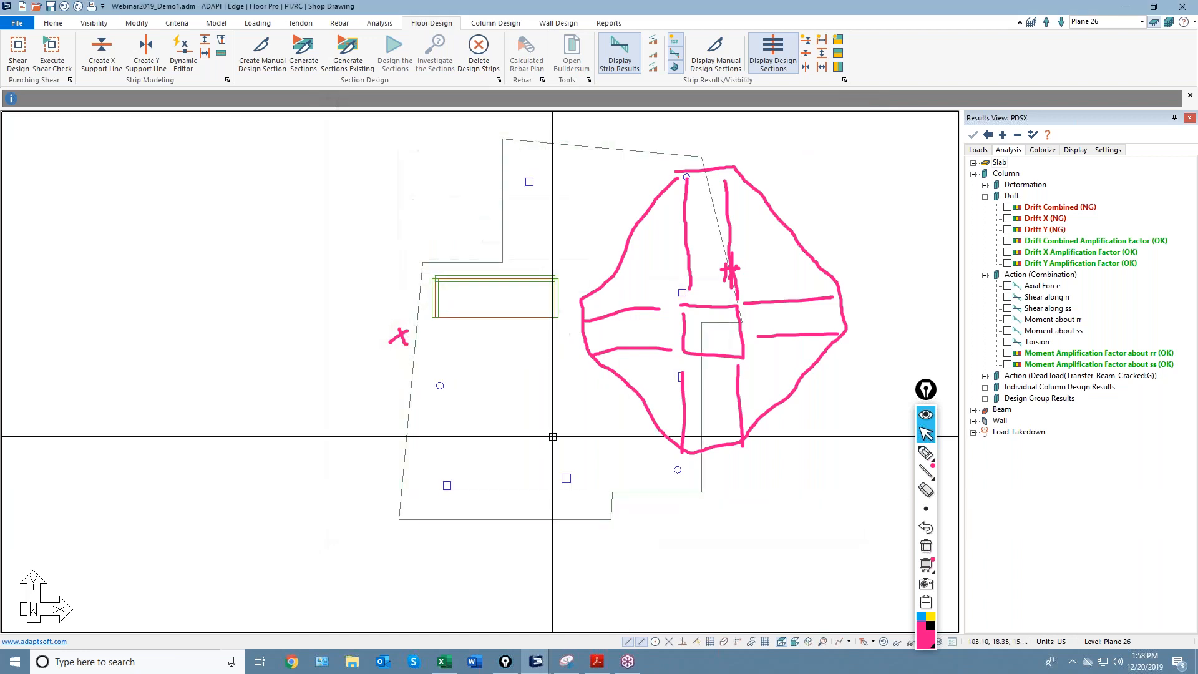
pyautogui.scroll(-1, 593, 409)
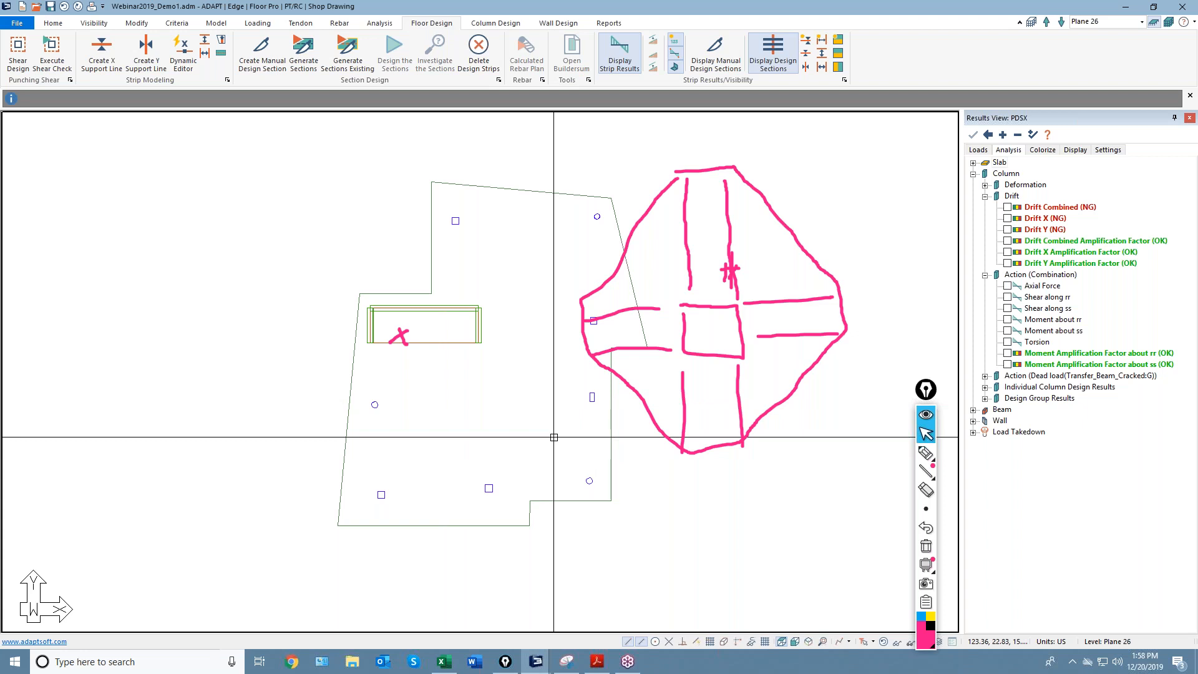
pyautogui.moveTo(538, 440)
pyautogui.mouseDown(button='middle')
pyautogui.moveTo(590, 435)
pyautogui.moveTo(609, 411)
pyautogui.mouseUp(button='middle')
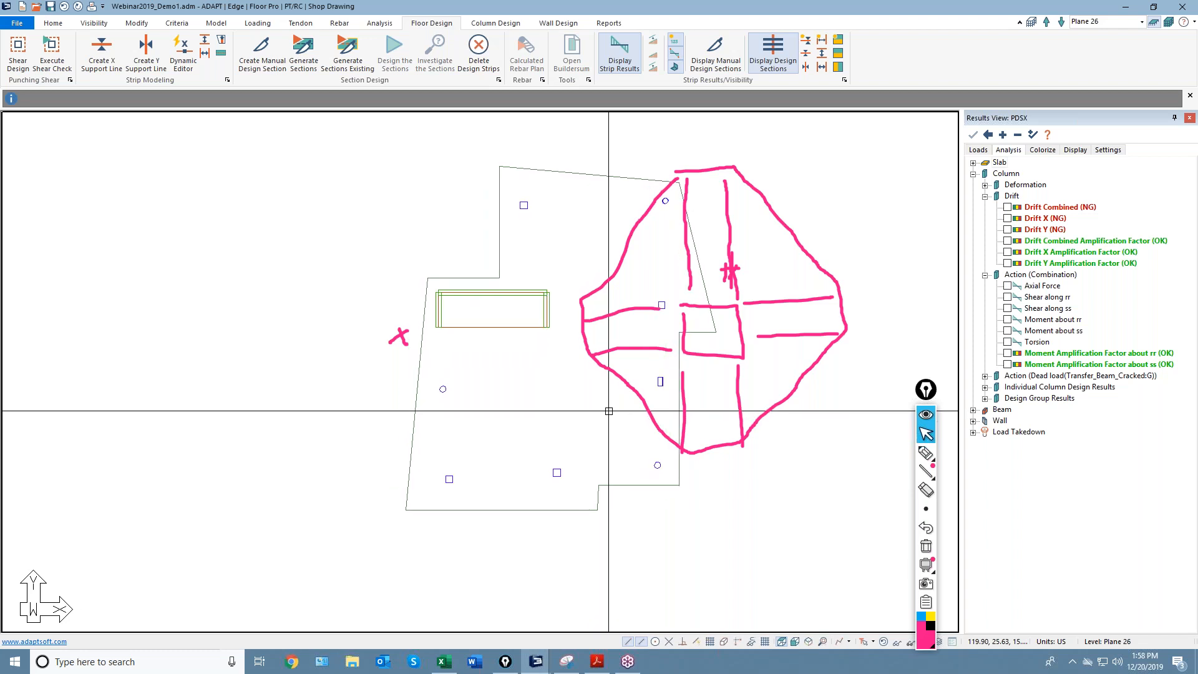
pyautogui.click(926, 546)
# Reposition the slab plan and switch the view to Plane 2 from the level list.
pyautogui.moveTo(620, 383); pyautogui.dragTo(674, 398, button='middle')
pyautogui.scroll(1, 687, 360)
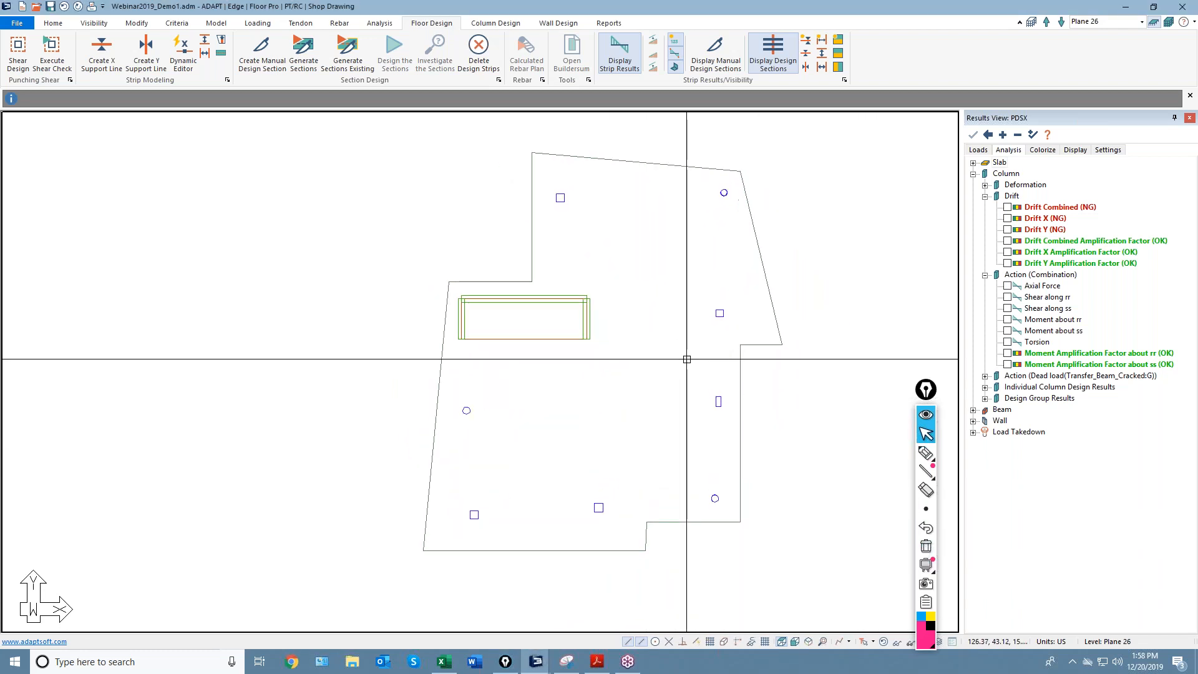
pyautogui.scroll(-1, 687, 360)
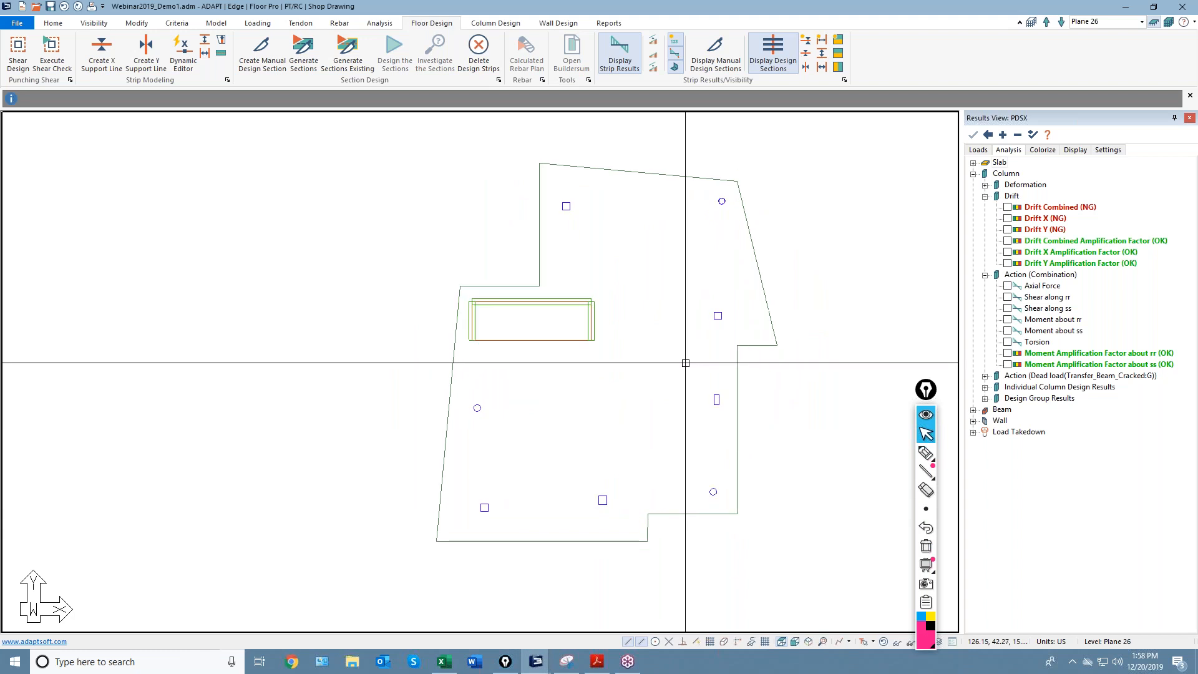
pyautogui.scroll(1, 647, 350)
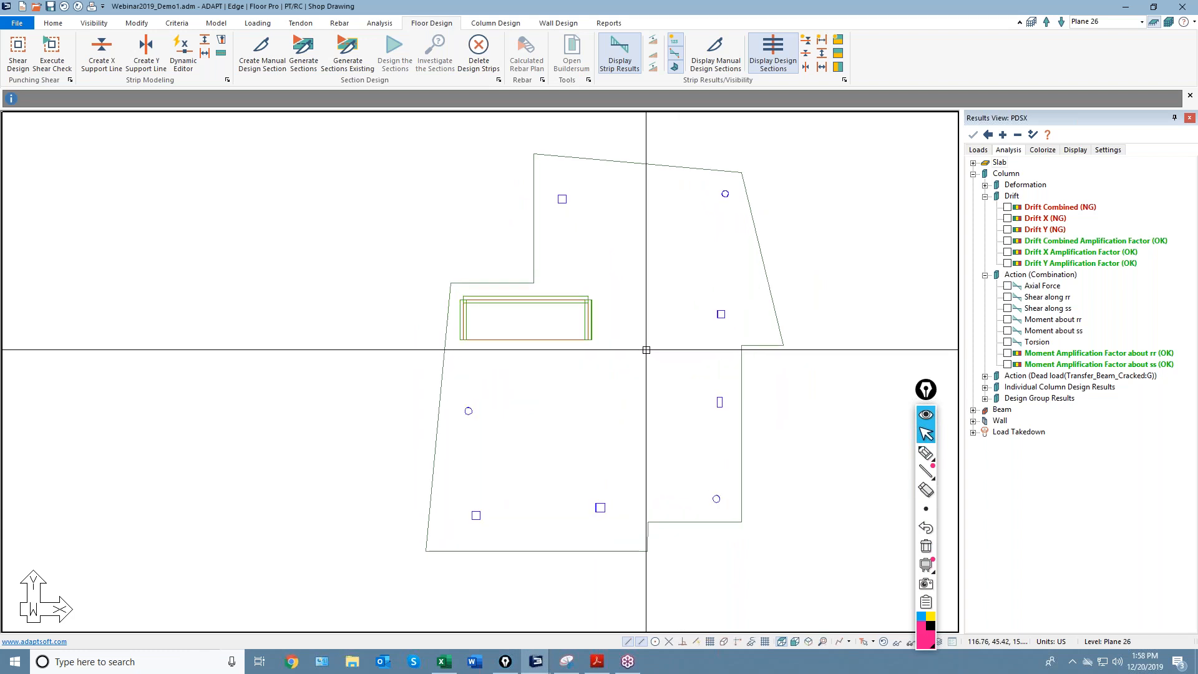
pyautogui.scroll(2, 600, 337)
pyautogui.scroll(-3, 600, 340)
pyautogui.moveTo(670, 422); pyautogui.dragTo(664, 402, button='middle')
pyautogui.moveTo(625, 331); pyautogui.dragTo(615, 367, button='middle')
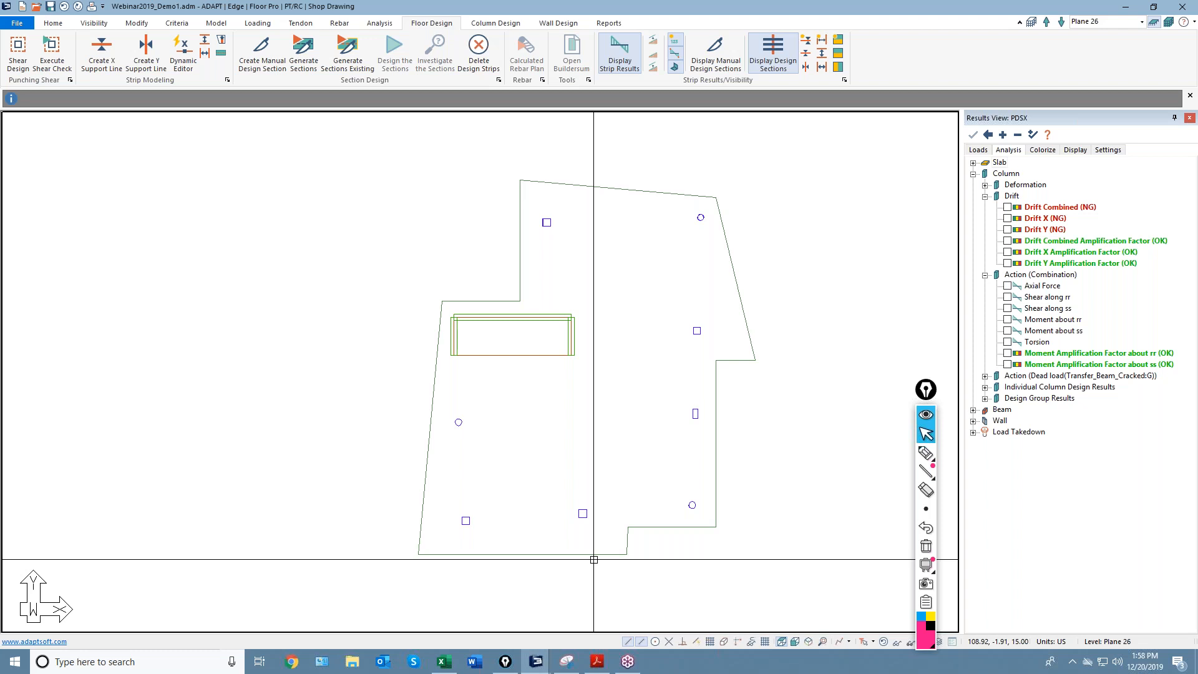
pyautogui.click(1142, 22)
pyautogui.scroll(-5, 1101, 75)
pyautogui.scroll(-1, 1101, 94)
pyautogui.click(1093, 92)
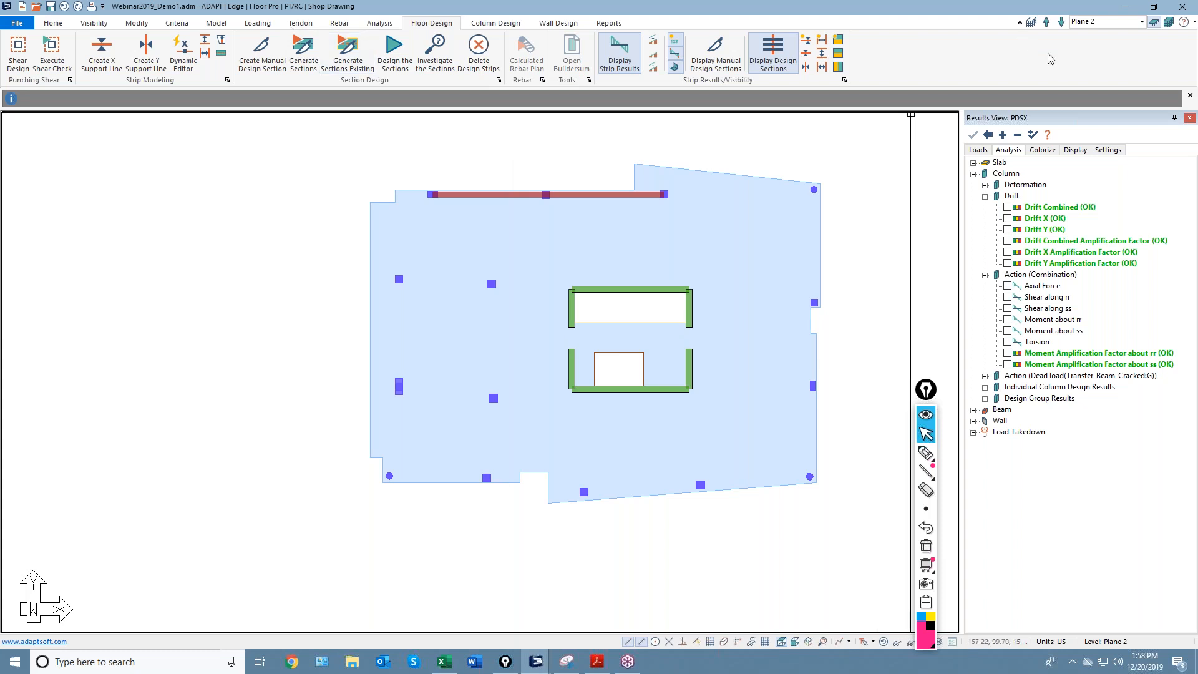
# Switch to Plane 3, display the tendons, and open Tendon 679's properties.
pyautogui.click(1046, 22)
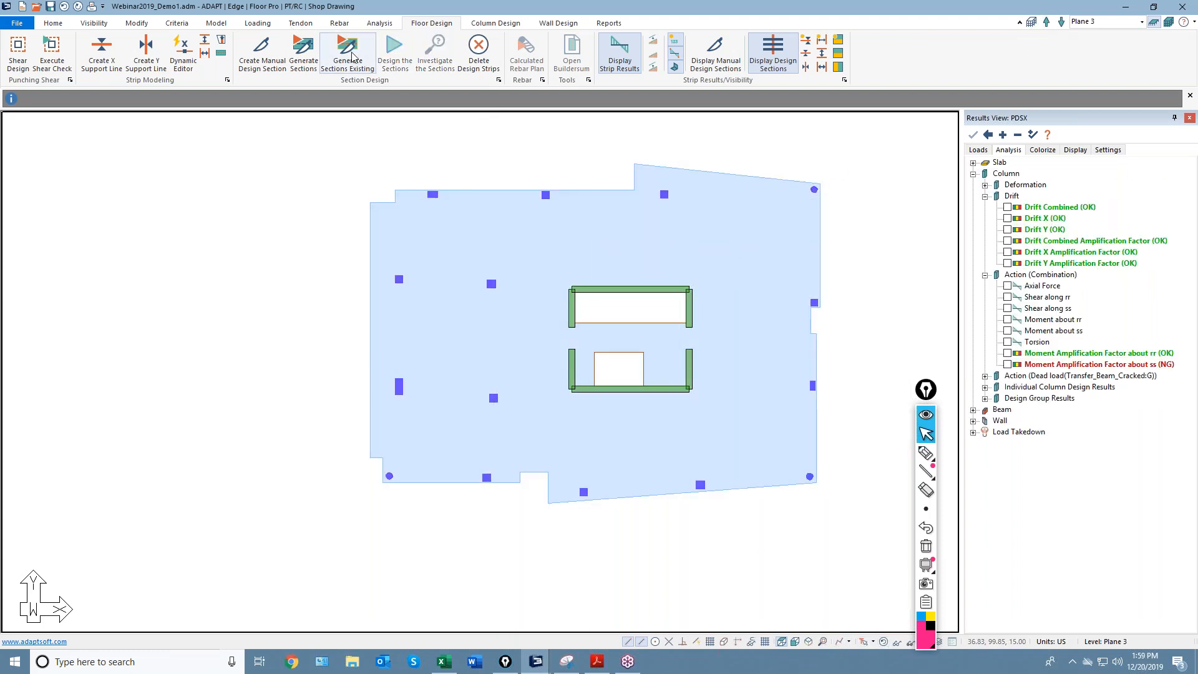
pyautogui.click(301, 23)
pyautogui.click(555, 53)
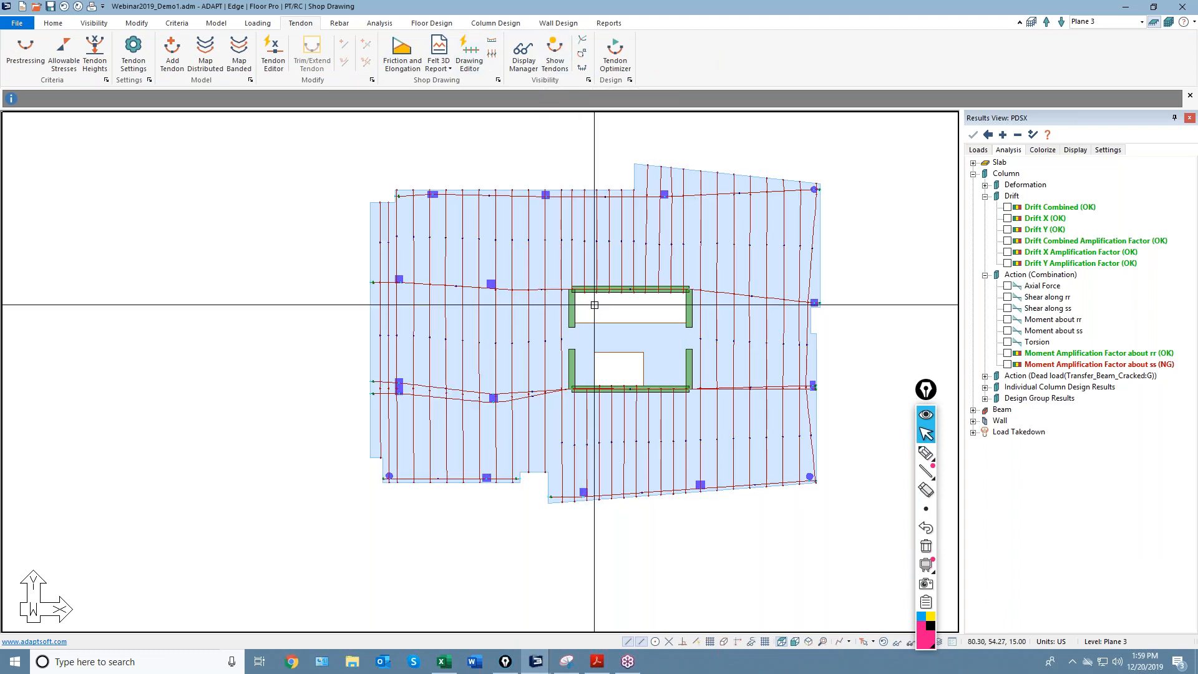
pyautogui.scroll(2, 594, 305)
pyautogui.click(581, 245)
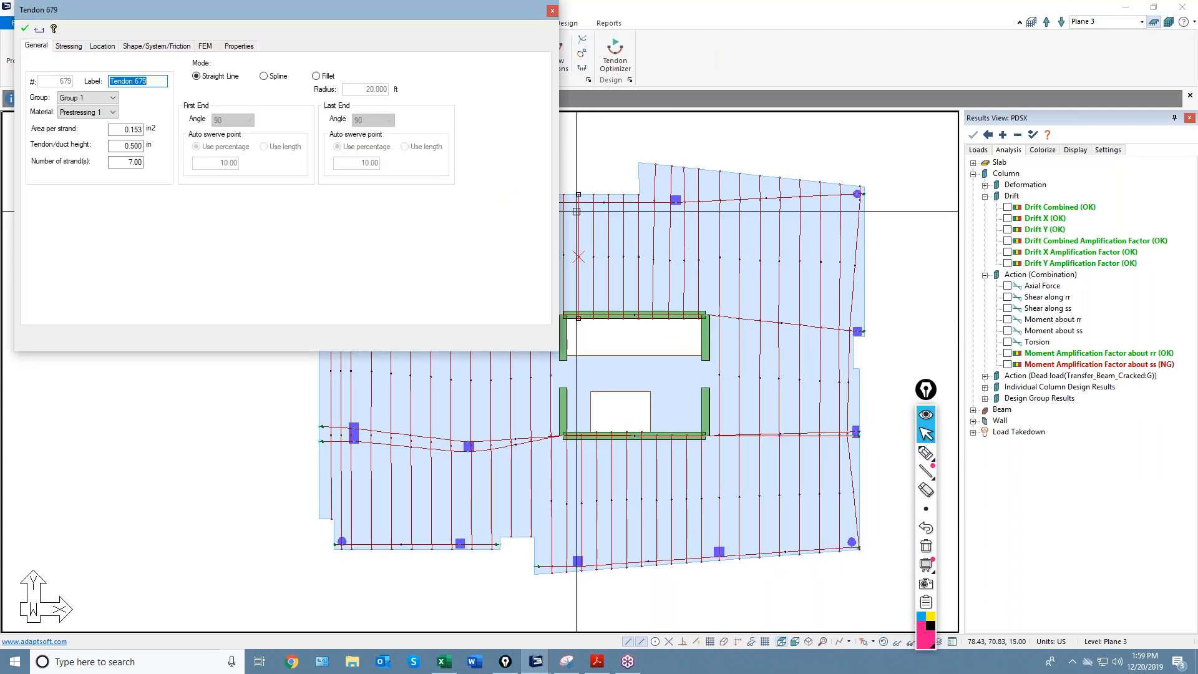
# Review Tendon 679's stressing settings, leaving the force calculated rather than effective, then close it.
pyautogui.click(69, 45)
pyautogui.moveTo(224, 19); pyautogui.dragTo(357, 27)
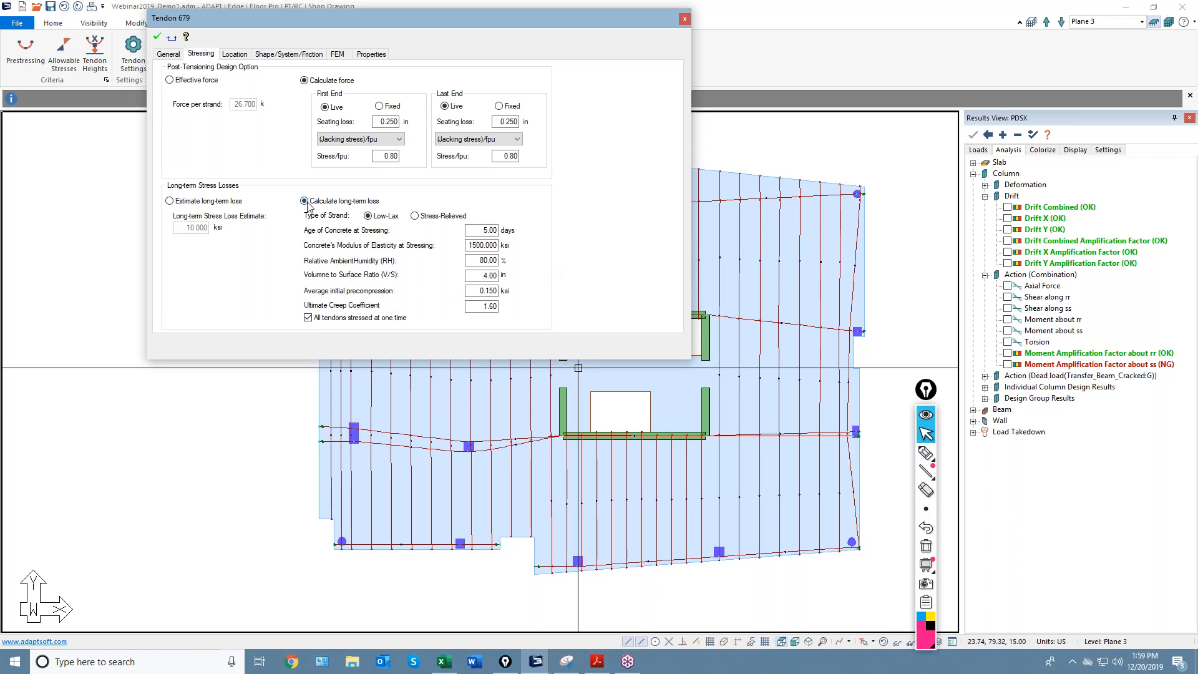
pyautogui.click(193, 79)
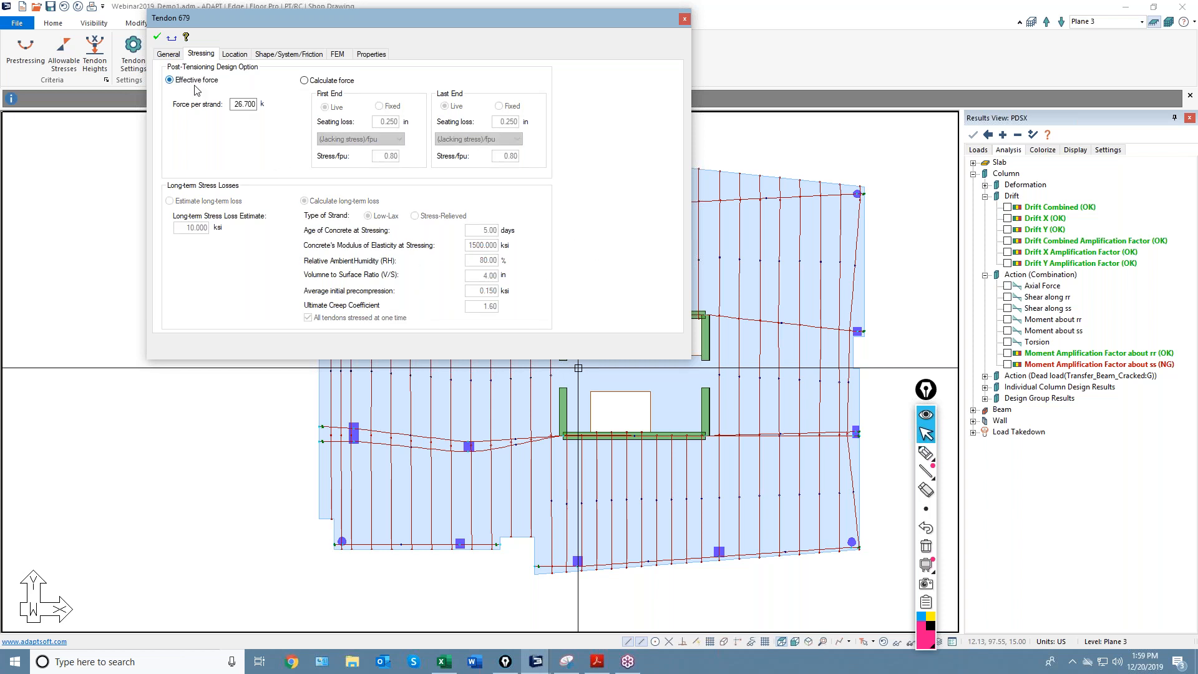
pyautogui.click(316, 82)
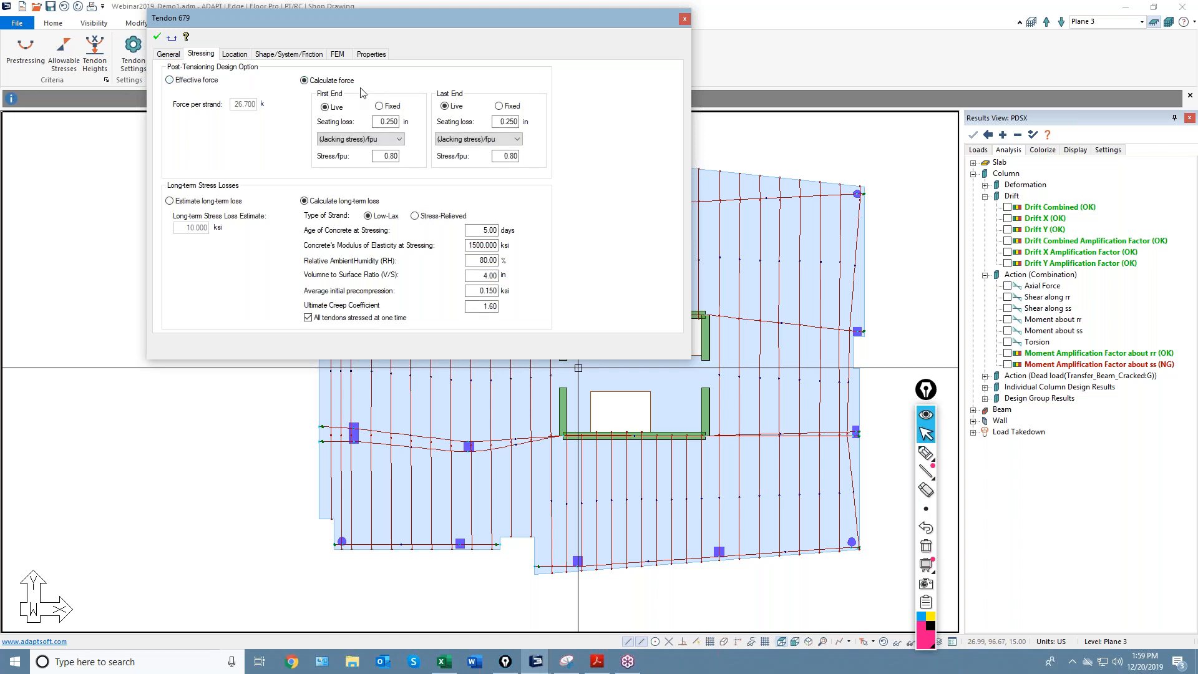
pyautogui.moveTo(444, 17); pyautogui.dragTo(508, 154)
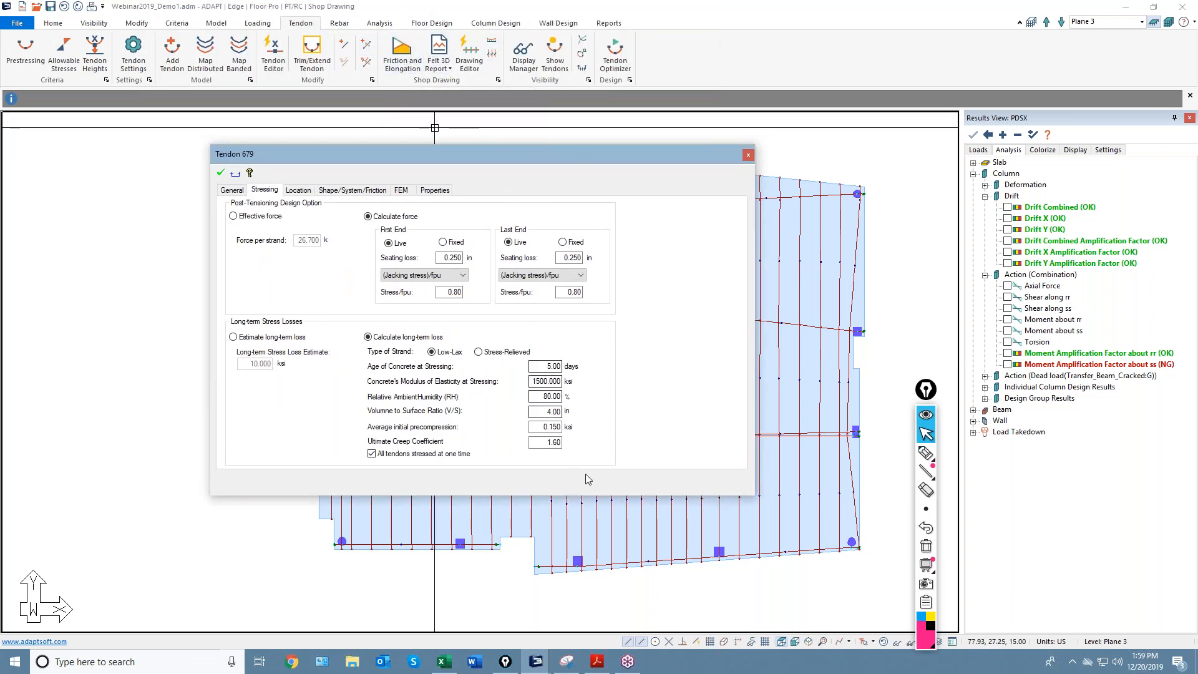
pyautogui.click(541, 662)
# Expand the Builder 2019 program details, then dismiss the window.
pyautogui.click(552, 605)
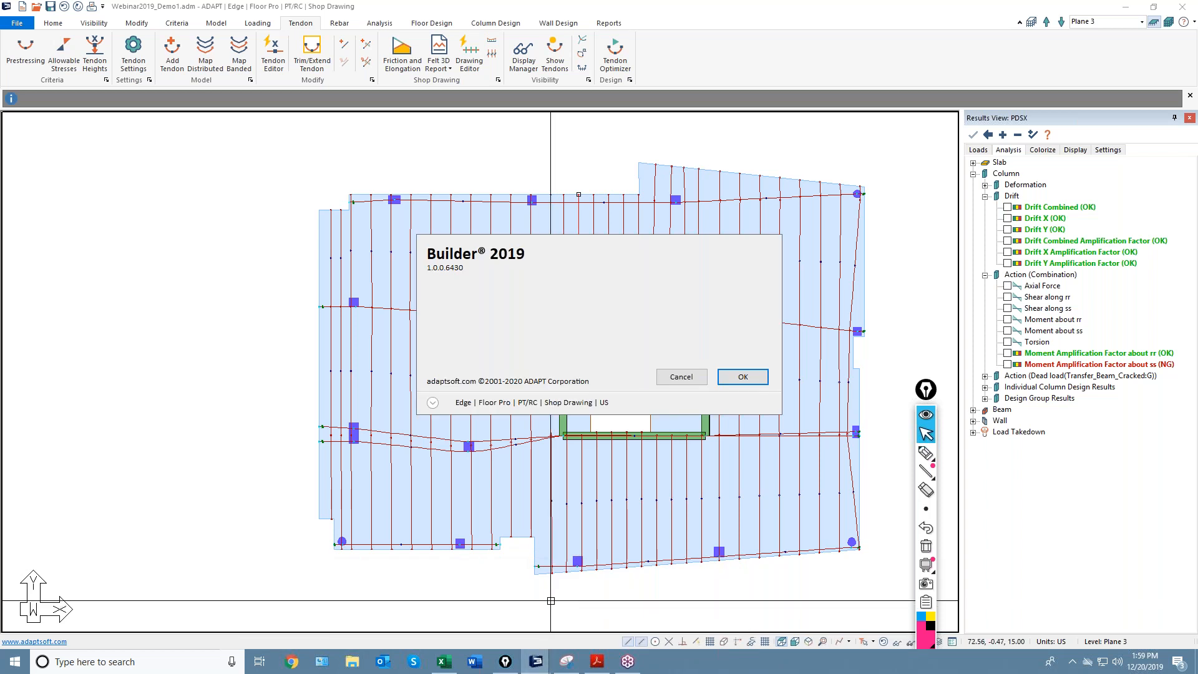
pyautogui.click(433, 402)
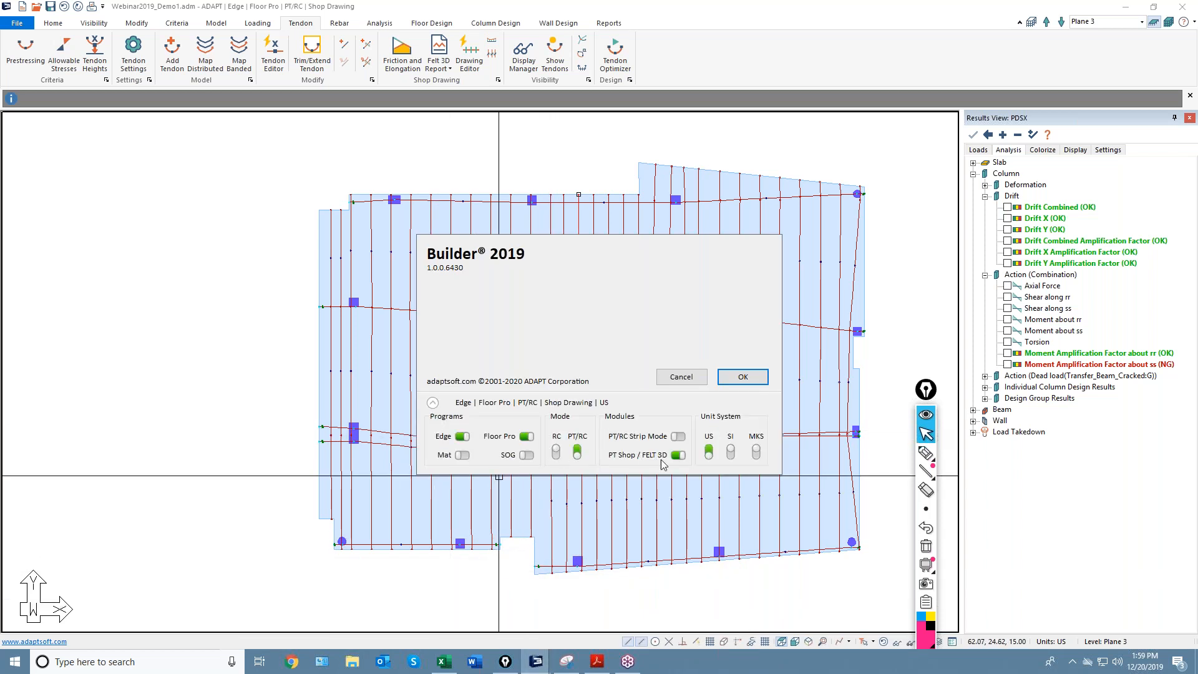
pyautogui.click(682, 377)
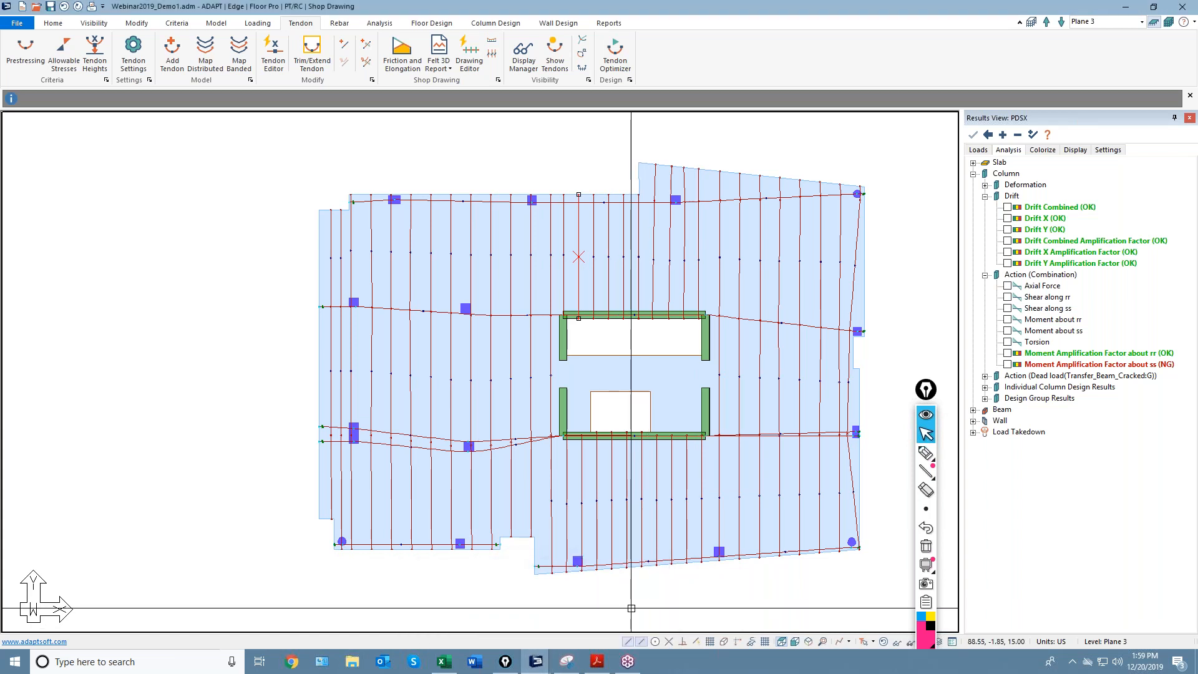
# Recheck Tendon 679's stressing settings with long-term losses calculated, then close its properties.
pyautogui.click(578, 233)
pyautogui.click(68, 46)
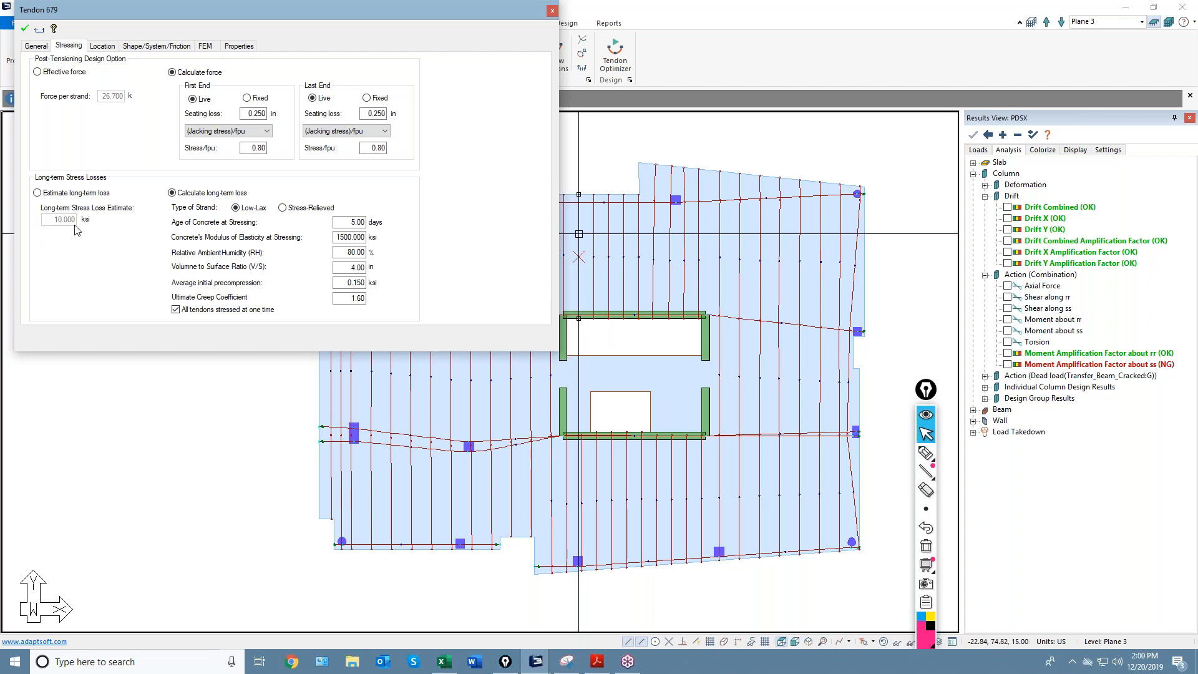
pyautogui.click(552, 12)
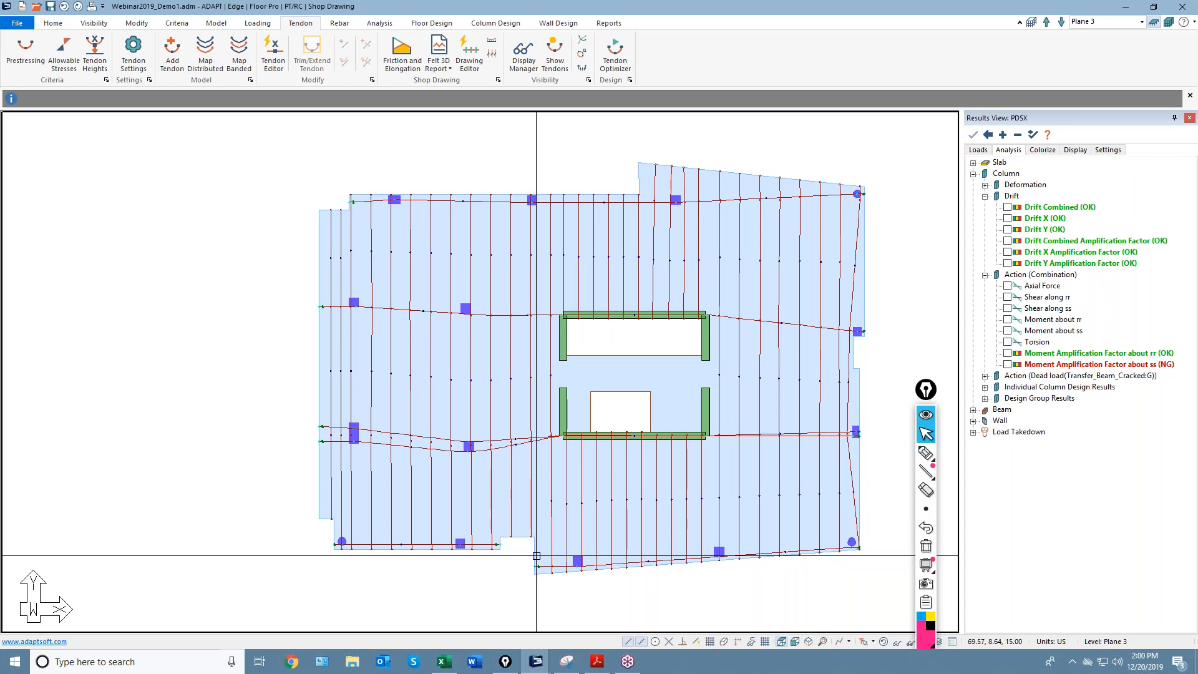
# Run Friction and Elongation for the Plane 3 tendons, acknowledge the success message, and pan left.
pyautogui.click(400, 64)
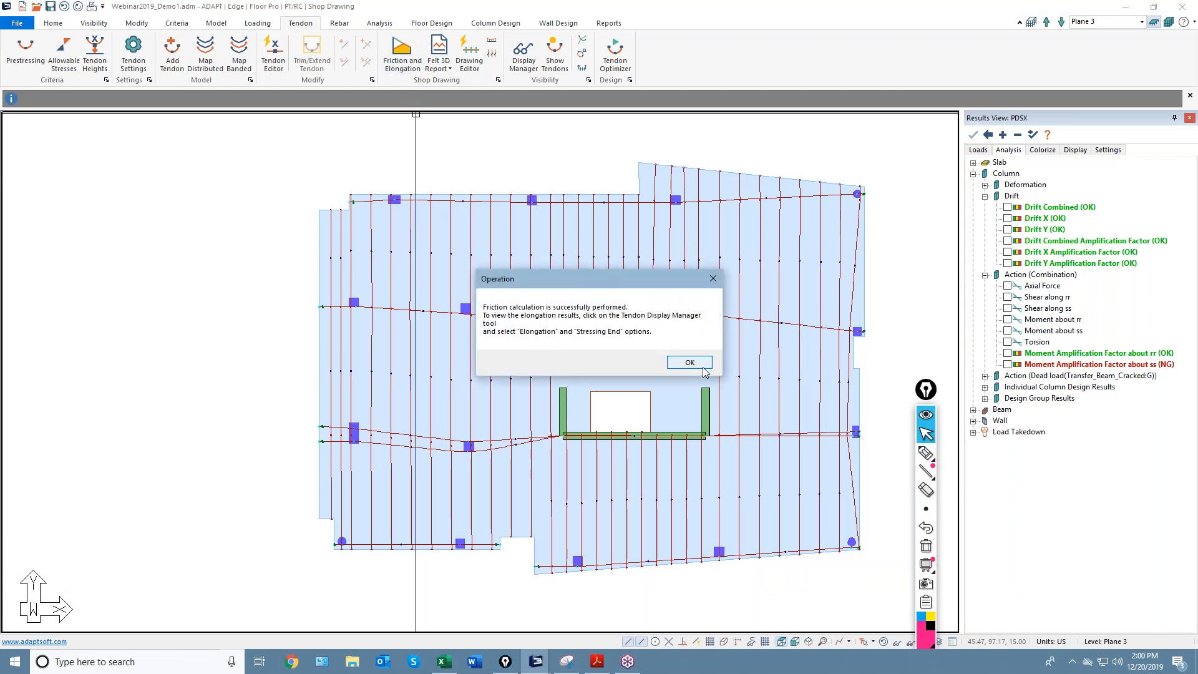
pyautogui.click(689, 361)
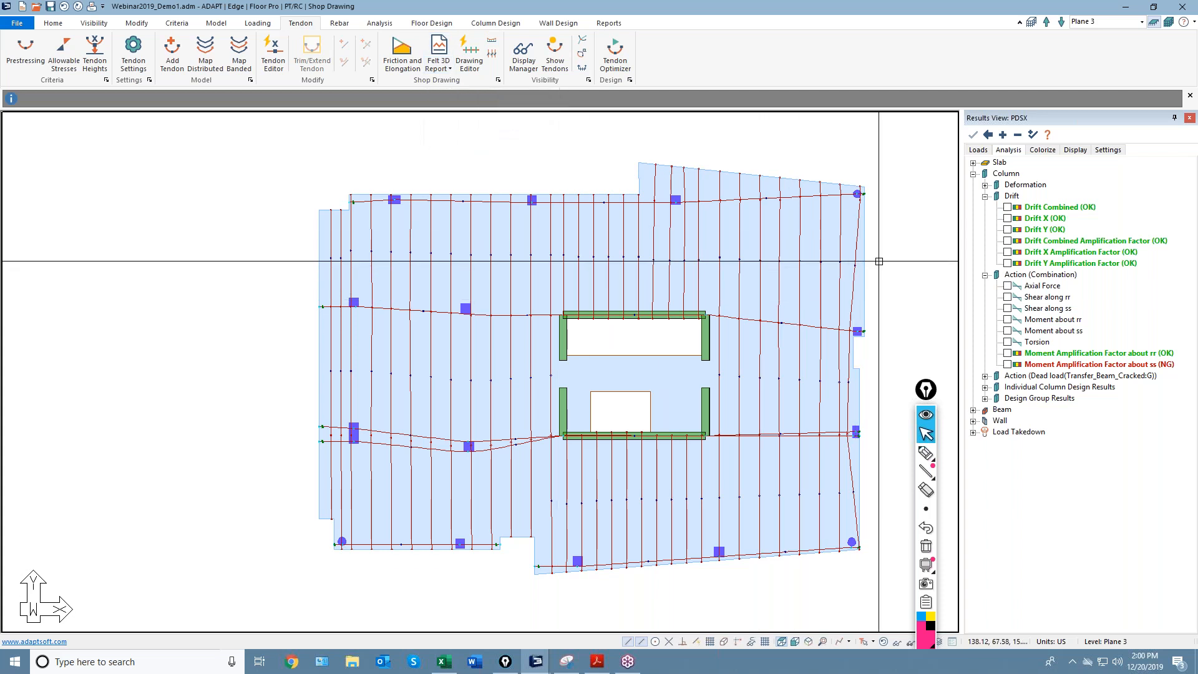
pyautogui.moveTo(615, 462); pyautogui.dragTo(564, 456, button='middle')
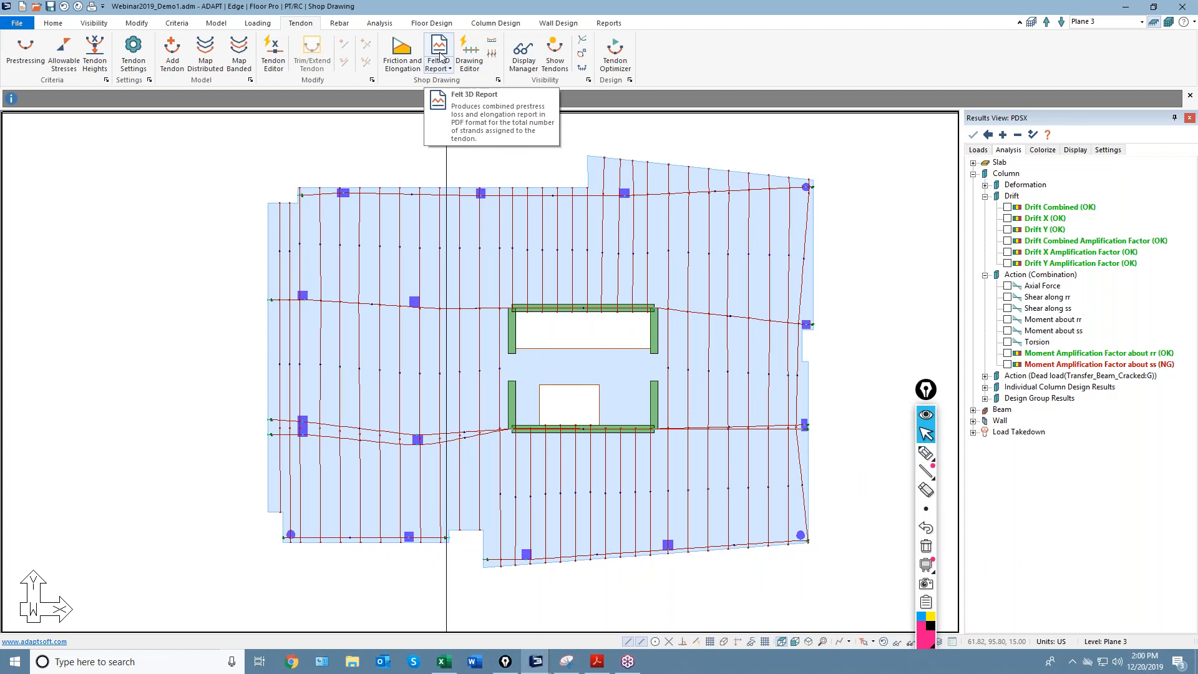
# Nudge the Plane 3 tendon plan into view and make the slab model window active.
pyautogui.moveTo(513, 581); pyautogui.dragTo(589, 575, button='middle')
pyautogui.scroll(-3, 519, 581)
pyautogui.scroll(1, 585, 588)
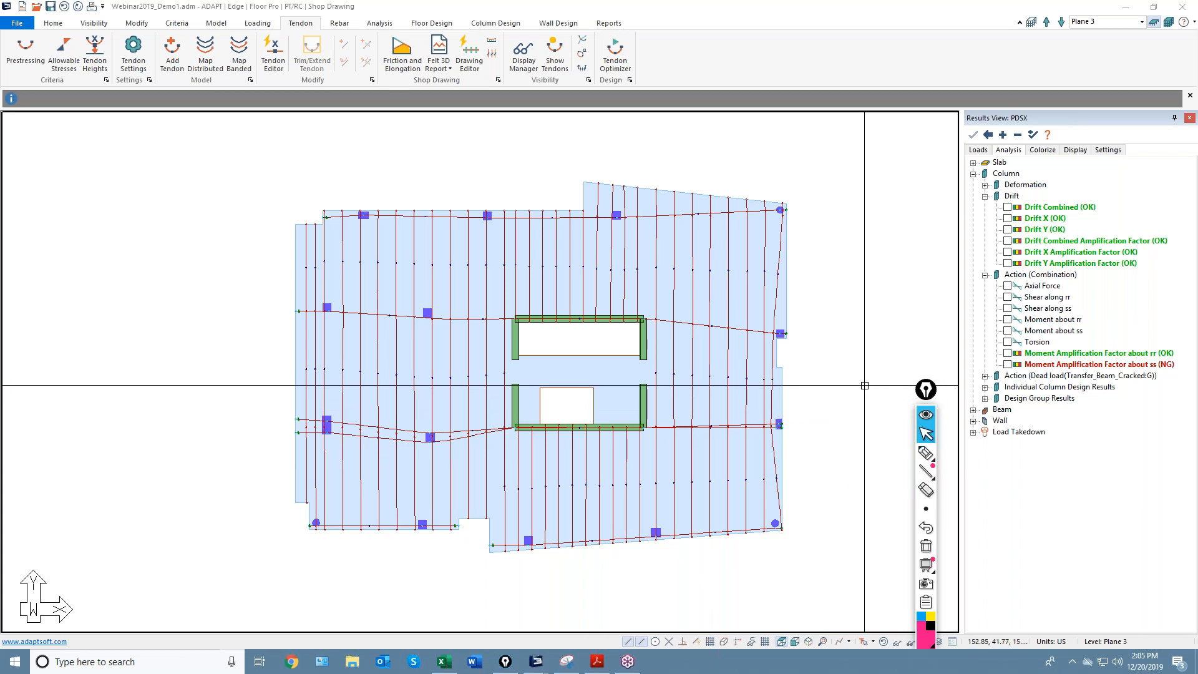
pyautogui.click(851, 360)
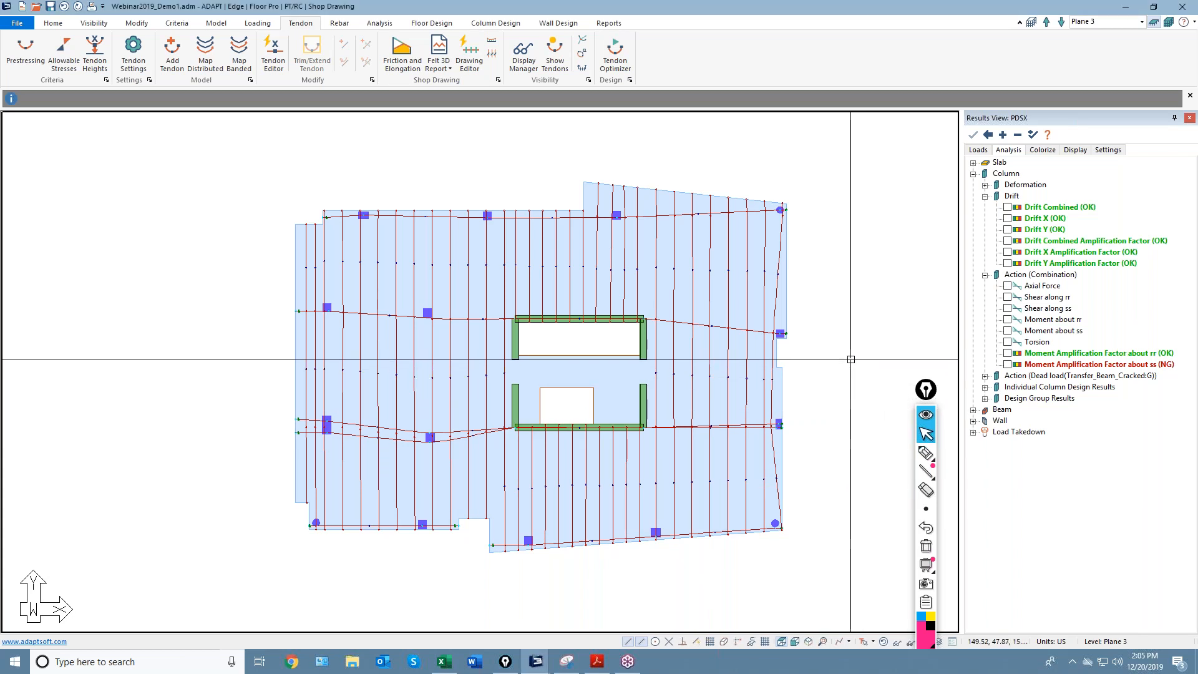